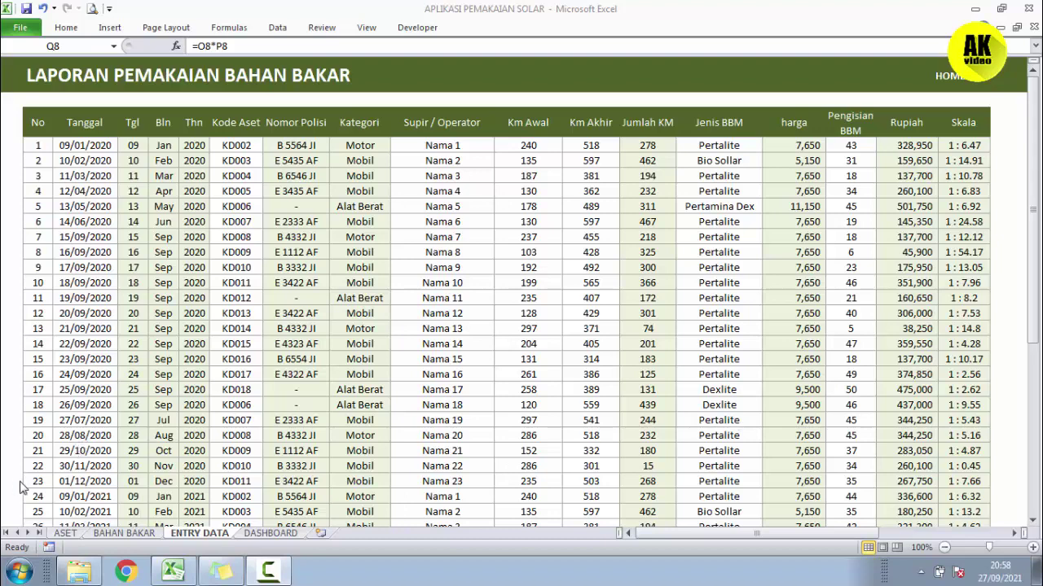
Look through the ASET and BAHAN BAKAR sheets, ending on the ENTRY DATA sheet
left_click(65, 533)
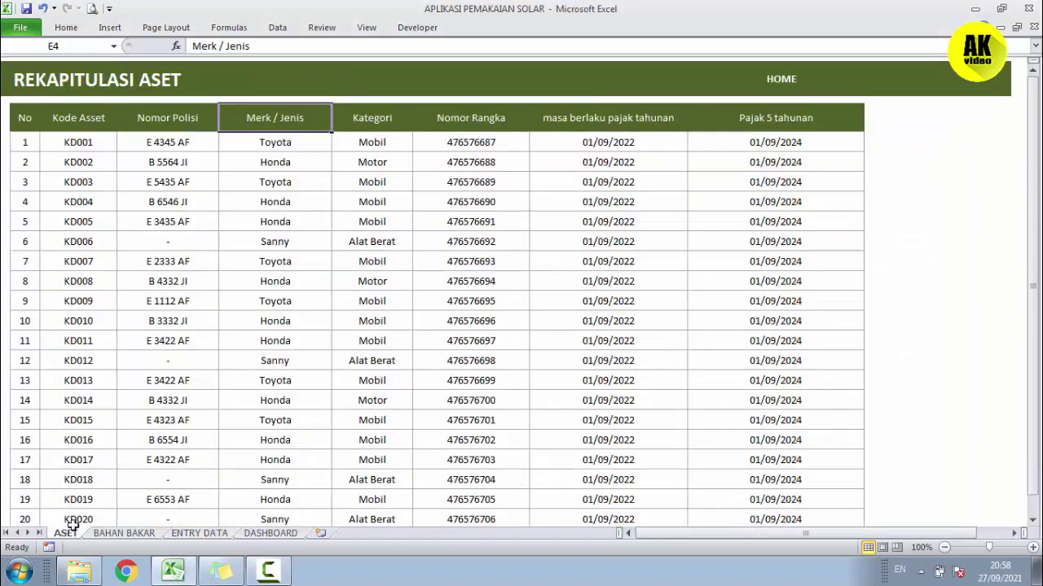
left_click(122, 534)
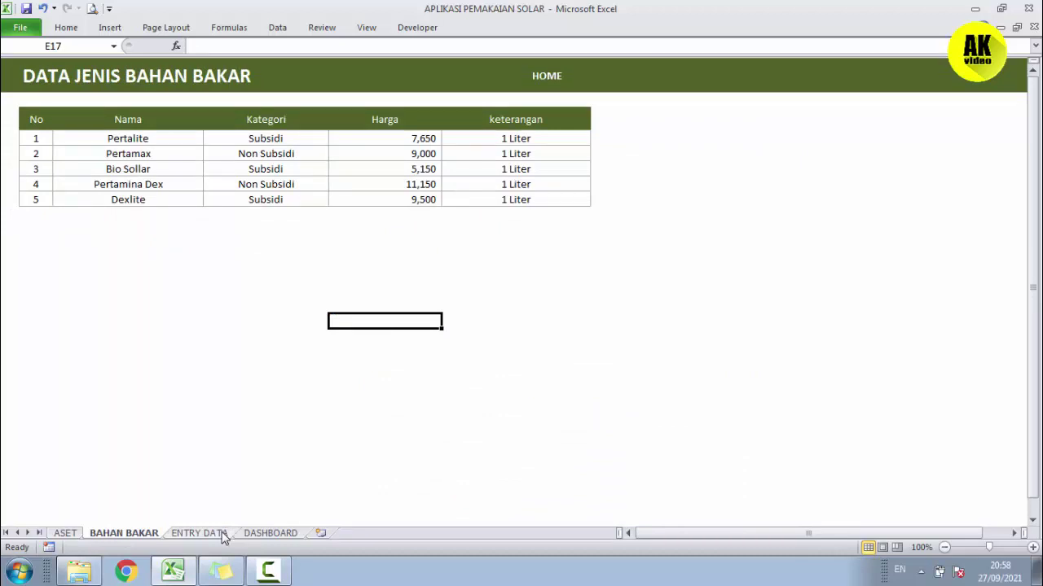
left_click(199, 533)
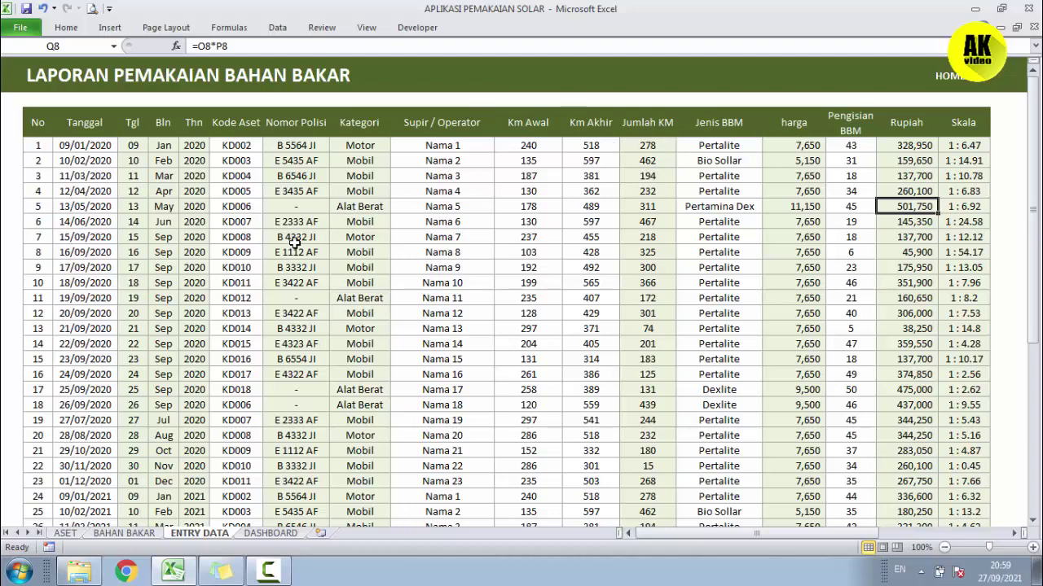
Hide the DASHBOARD sheet's gridlines and save the workbook
left_click(275, 533)
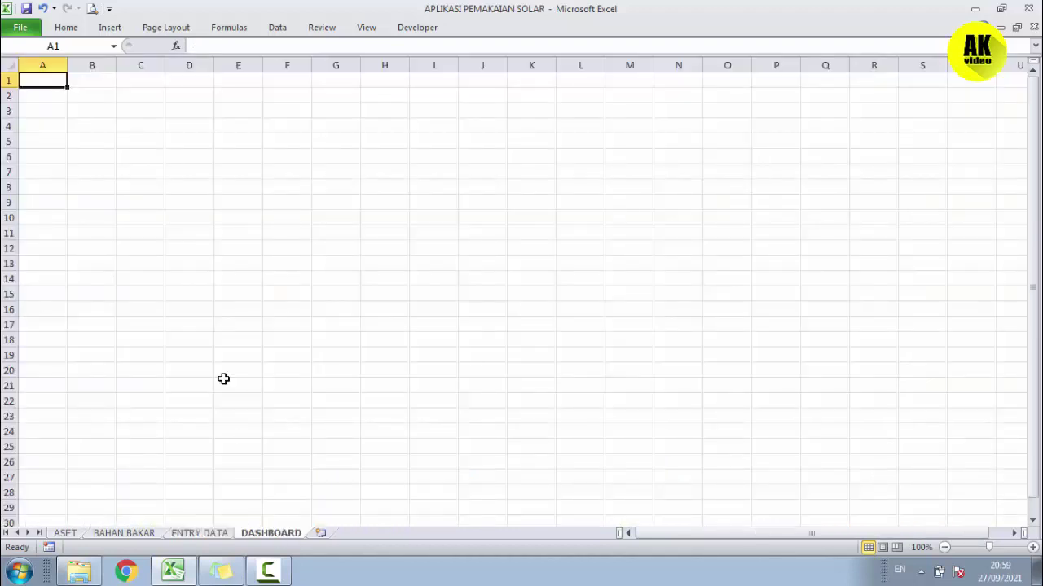
left_click(176, 153)
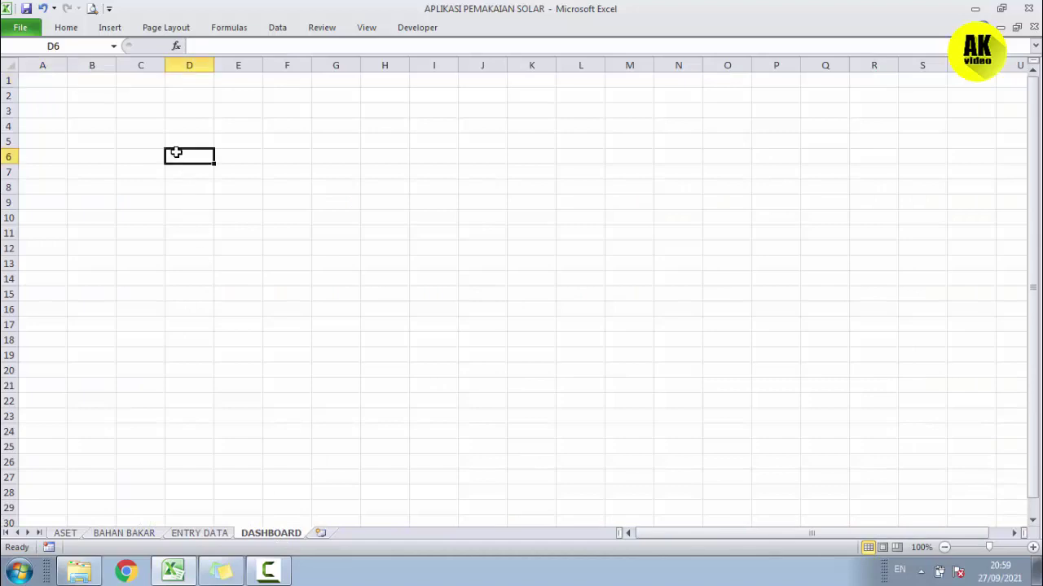
left_click(365, 28)
left_click(228, 79)
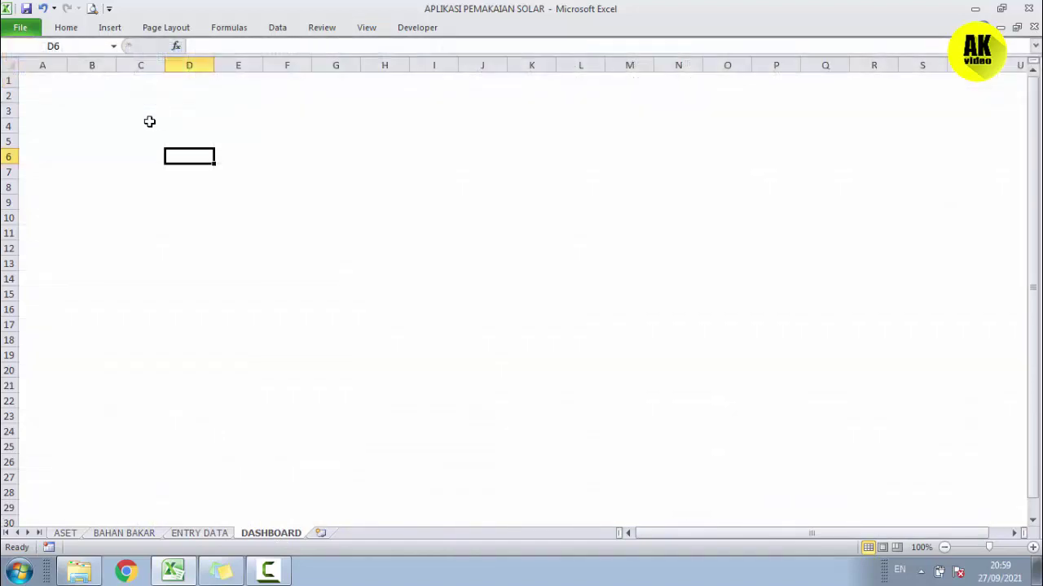
left_click(26, 8)
left_click(114, 127)
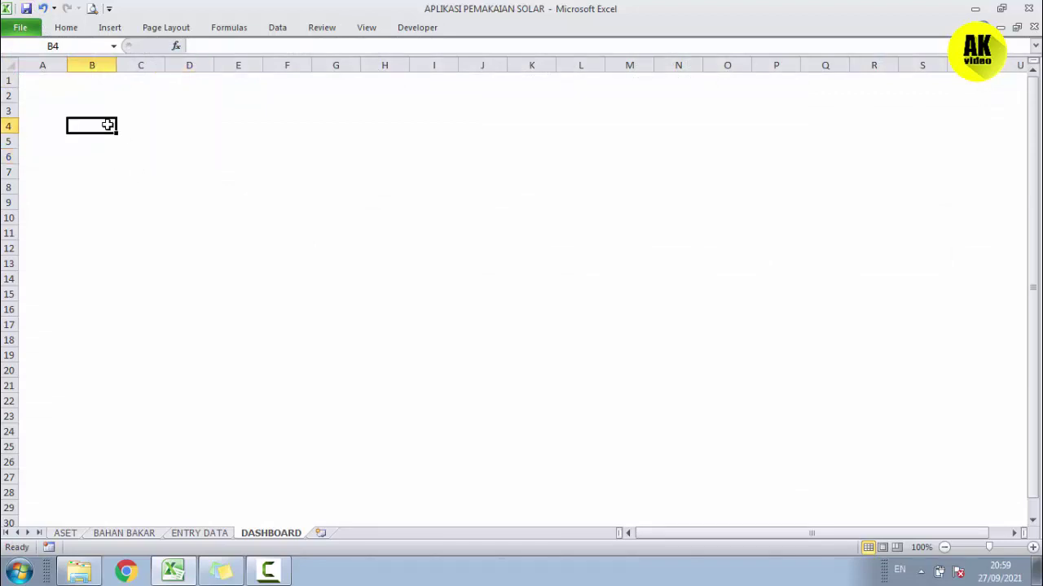
left_click(26, 8)
Fill row 1 from column A to U with dark olive green
left_click_drag(38, 81, 999, 80)
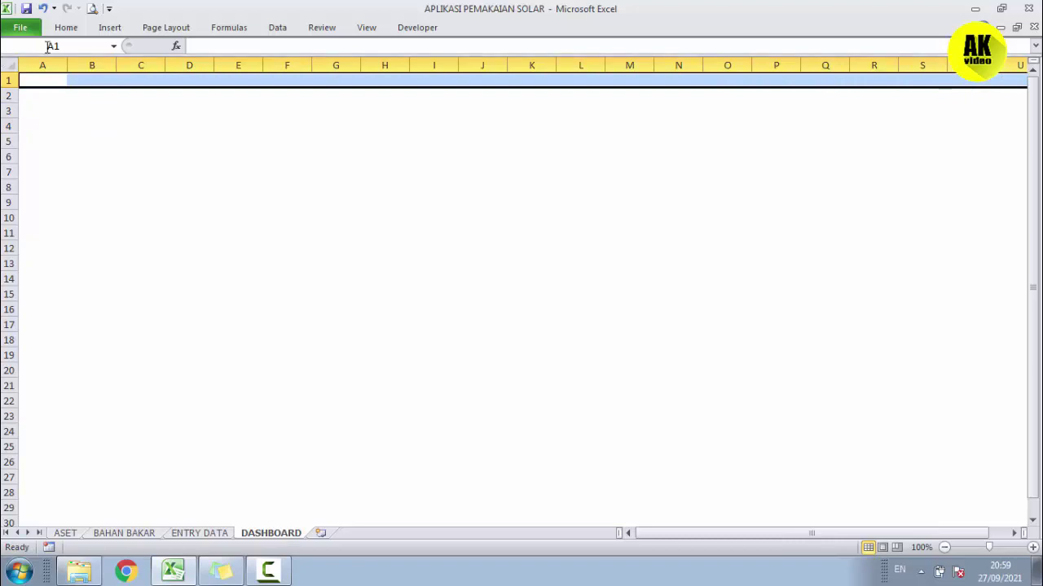
left_click(70, 28)
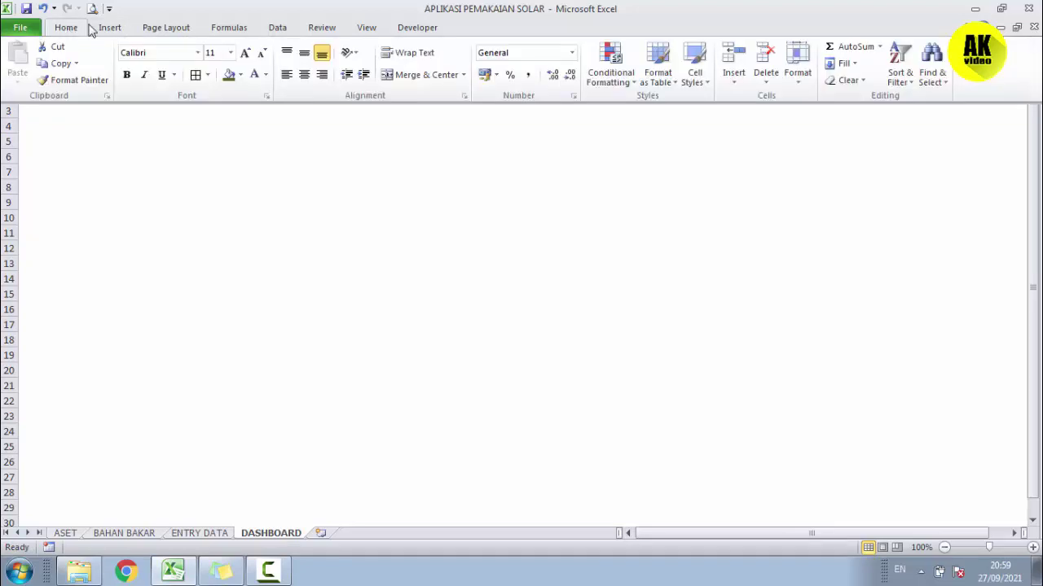
left_click(230, 75)
left_click(161, 200)
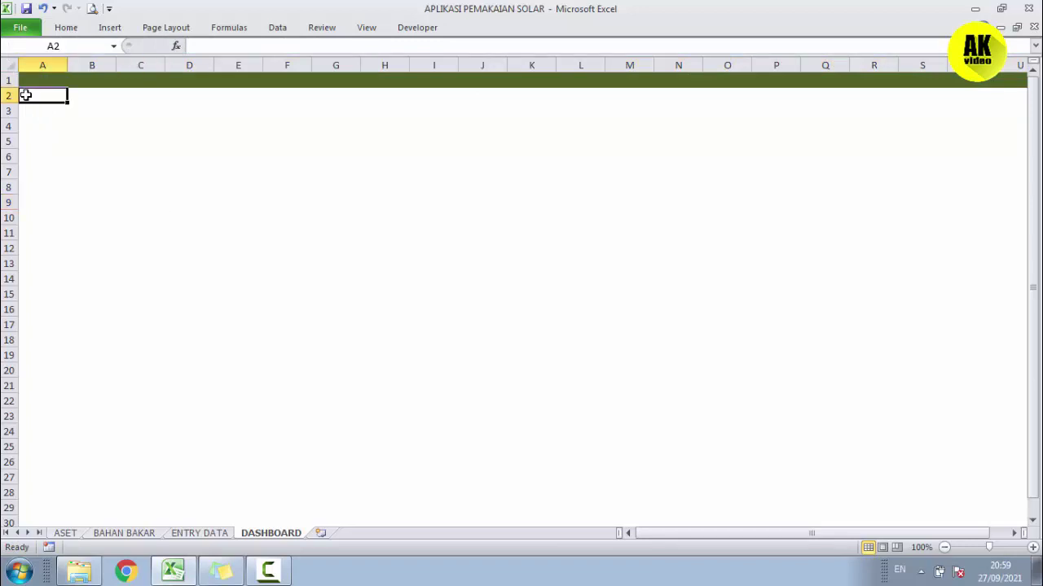
Select the block beneath row 1 and bring up the fill colour palette for dark grey
left_click_drag(24, 94, 359, 174)
left_click_drag(971, 262, 978, 309)
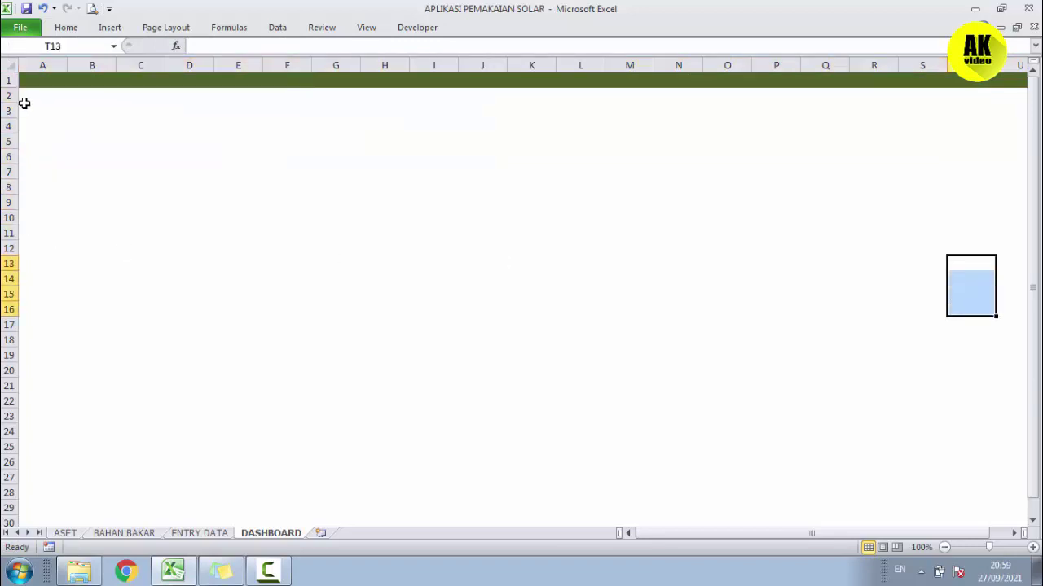
double_click(24, 96)
left_click(43, 247)
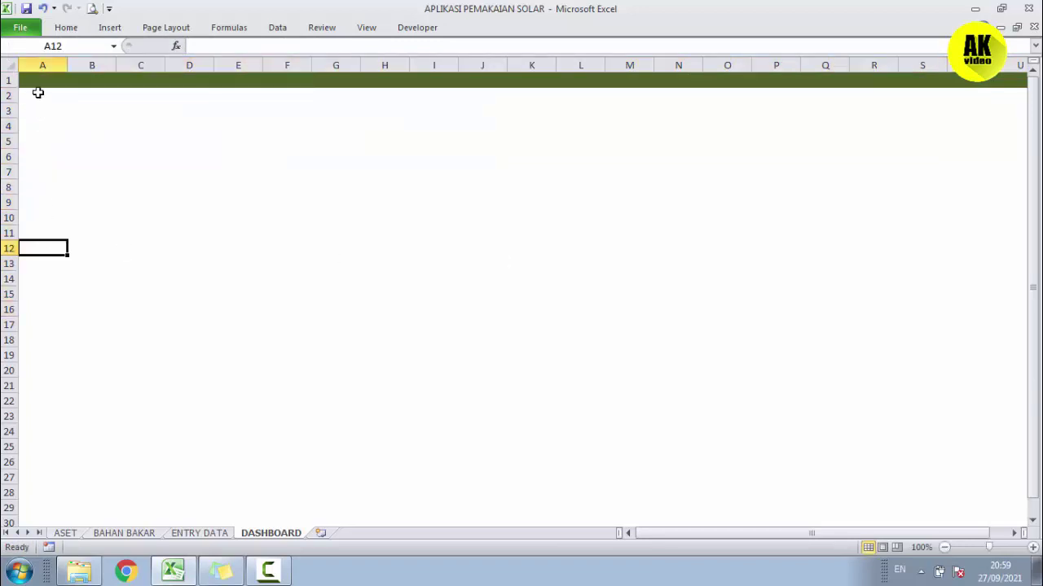
mouse_move(37, 93)
left_mouse_down()
mouse_move(109, 527)
mouse_move(833, 516)
mouse_move(951, 498)
left_mouse_up()
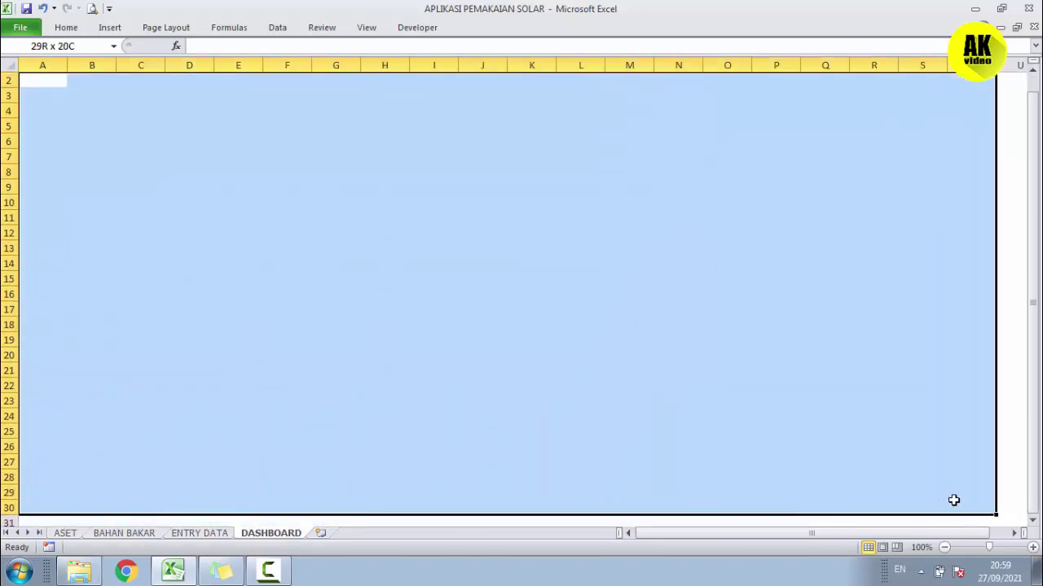
left_click_drag(1036, 403, 1038, 385)
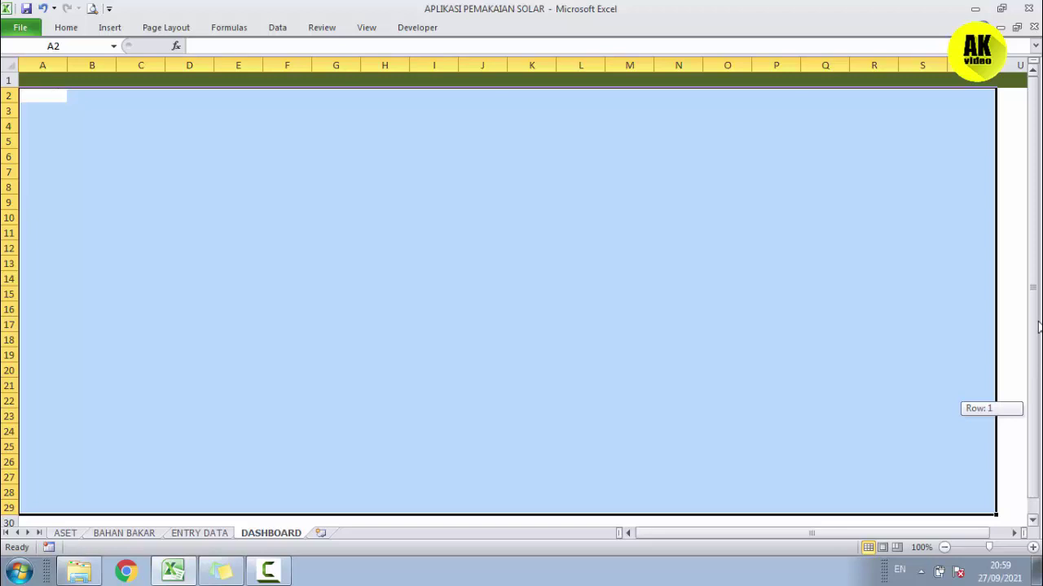
left_click(53, 9)
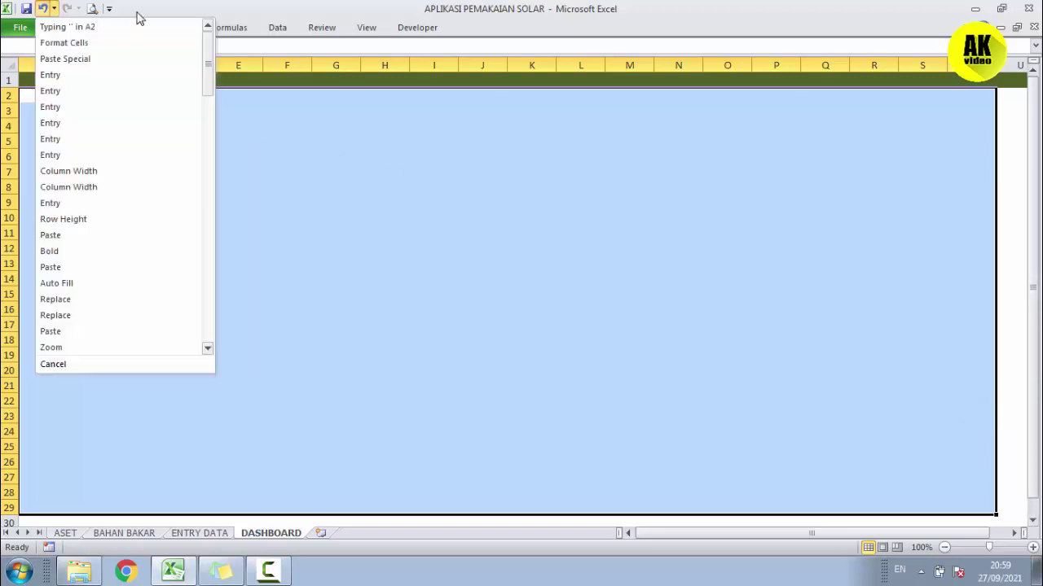
left_click(69, 28)
left_click(68, 30)
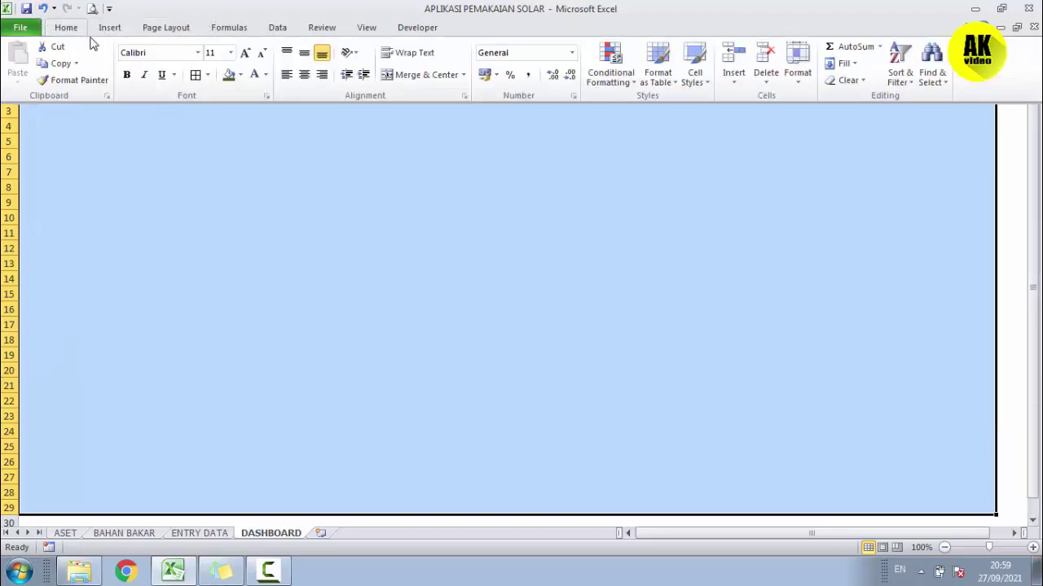
left_click(241, 75)
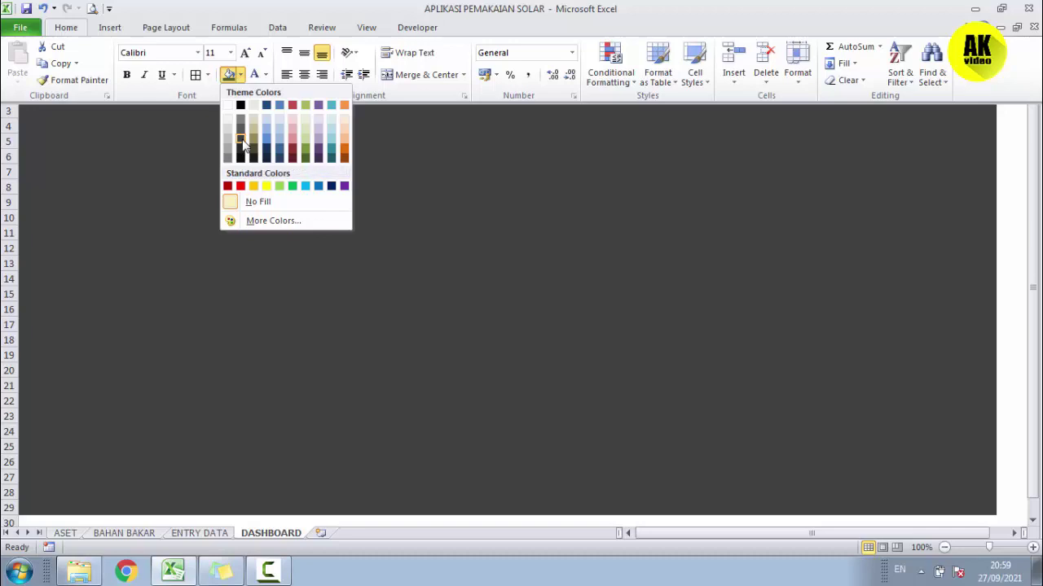
Fill the panel area dark grey and copy T2's grey fill into U2:U29
left_click(242, 145)
key("ctrl+F1")
left_click(207, 176)
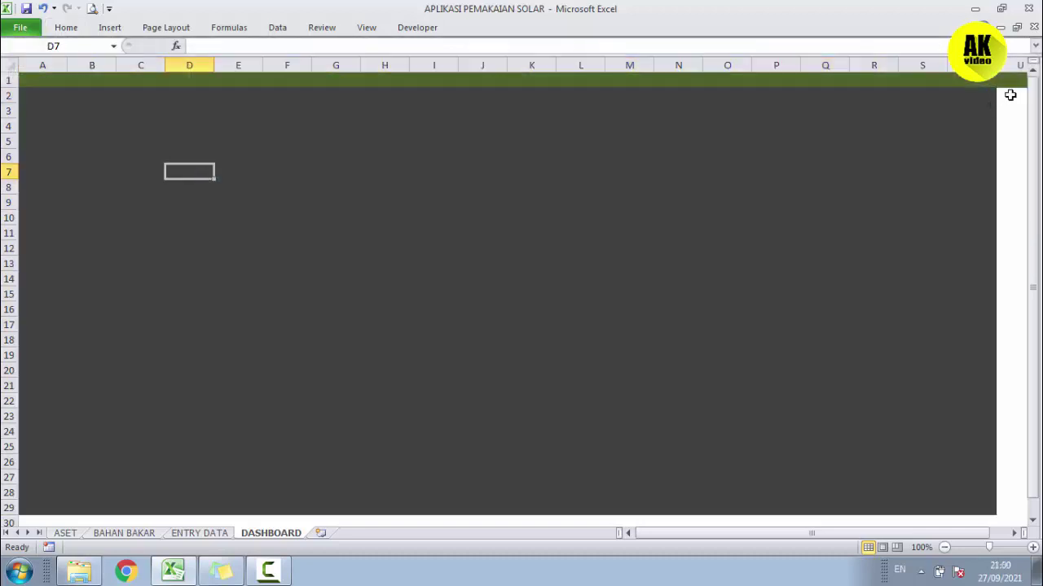
left_click(982, 99)
key("ctrl+c")
mouse_move(1005, 98)
left_mouse_down()
mouse_move(896, 535)
mouse_move(887, 475)
mouse_move(894, 39)
mouse_move(930, 80)
left_mouse_up()
left_click(886, 476)
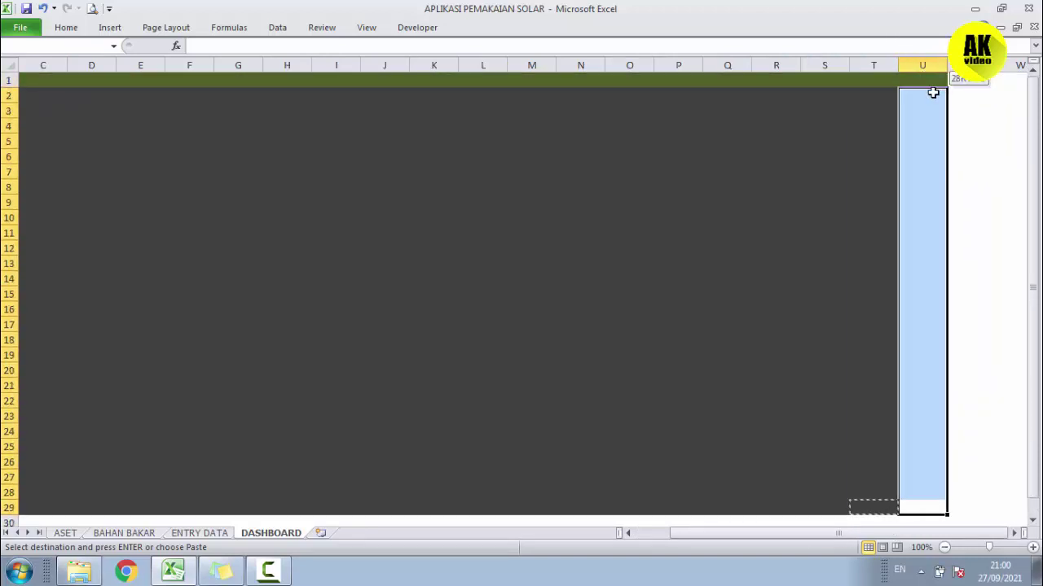
key("ctrl+v")
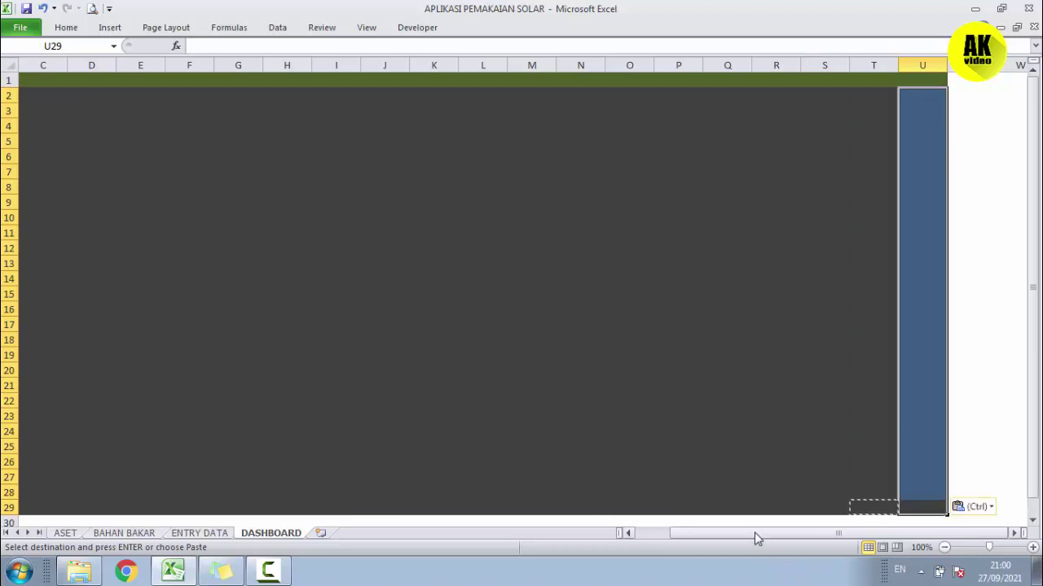
left_click_drag(754, 534, 712, 534)
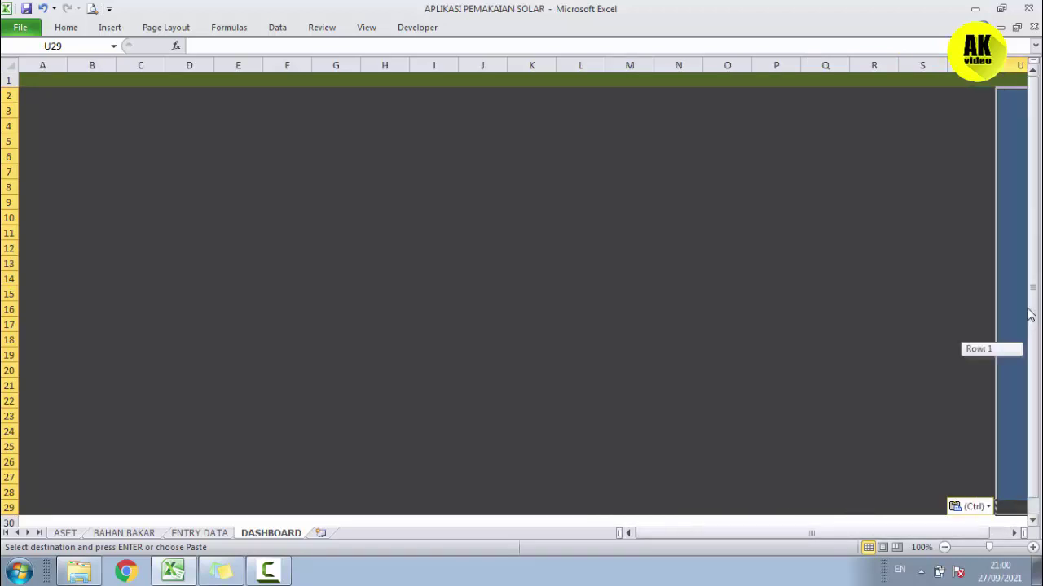
left_click(510, 303)
key("Escape")
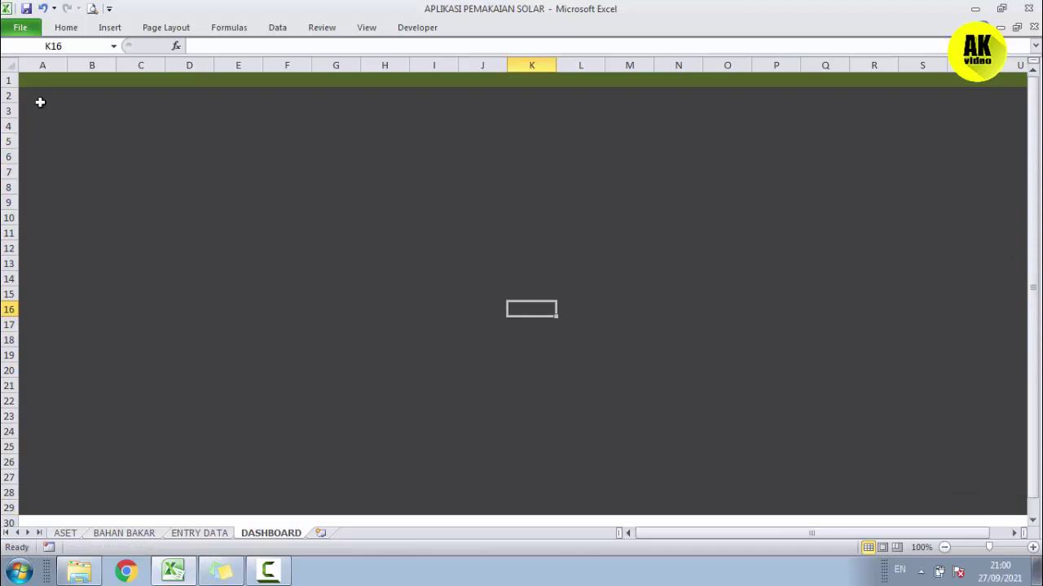
Widen column L, recolour row 1 a lighter olive green, and save
left_click_drag(29, 81, 798, 65)
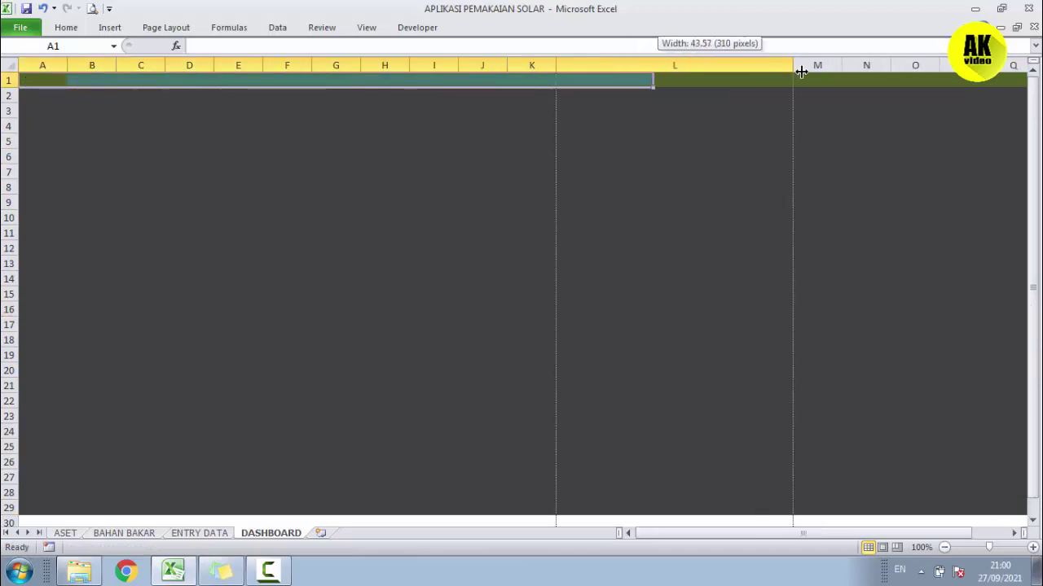
key("ctrl+z")
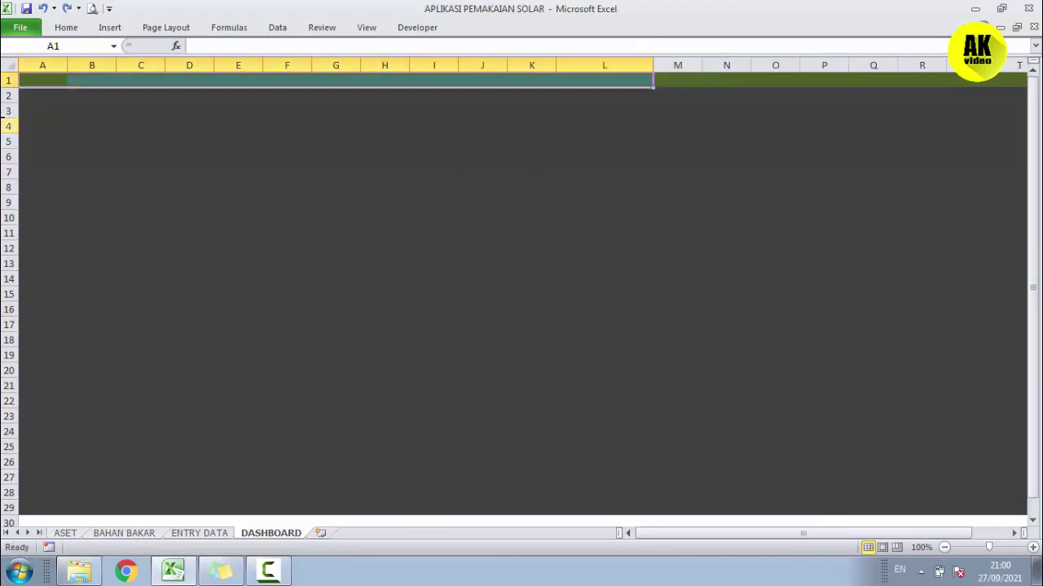
left_click(36, 81)
mouse_move(35, 81)
left_mouse_down()
mouse_move(993, 81)
mouse_move(799, 82)
mouse_move(847, 81)
left_mouse_up()
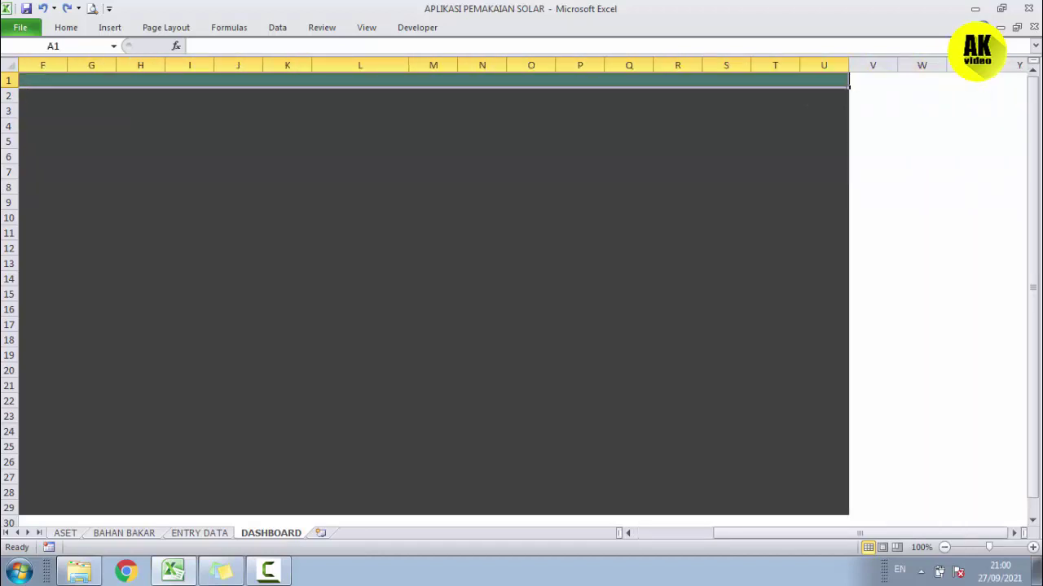
left_click(79, 29)
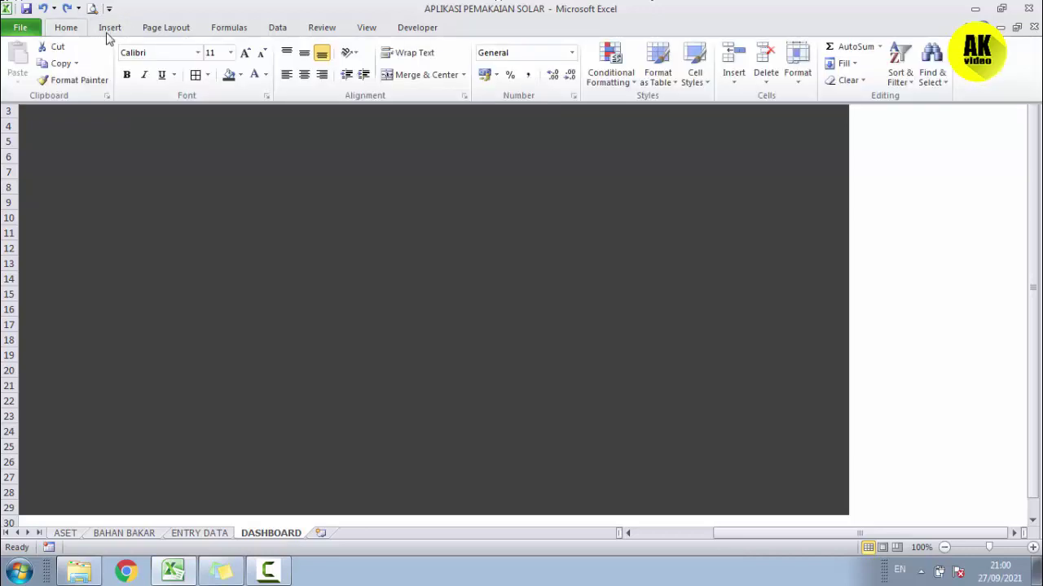
left_click(242, 77)
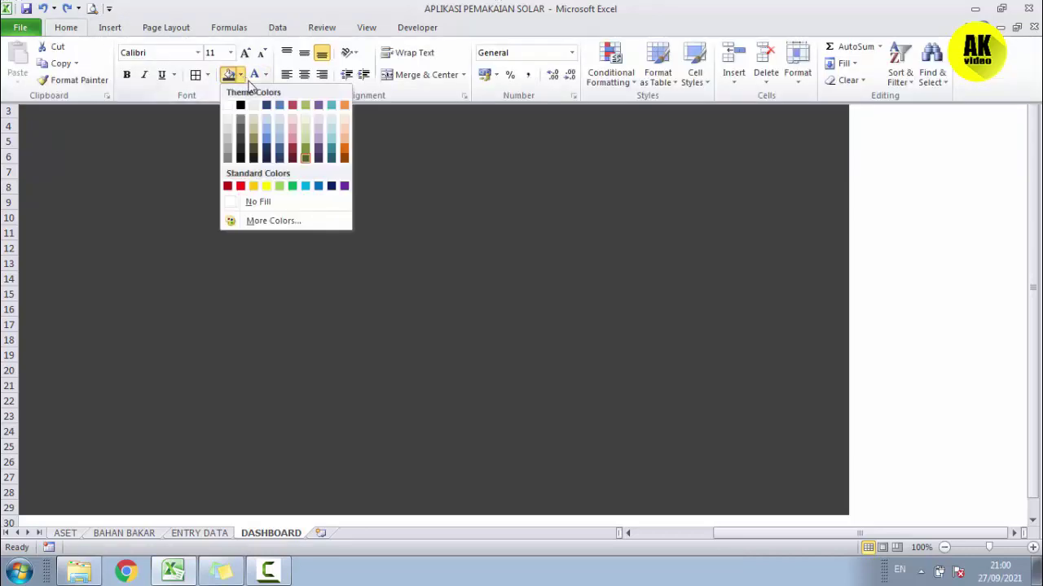
left_click(306, 107)
left_click(236, 208)
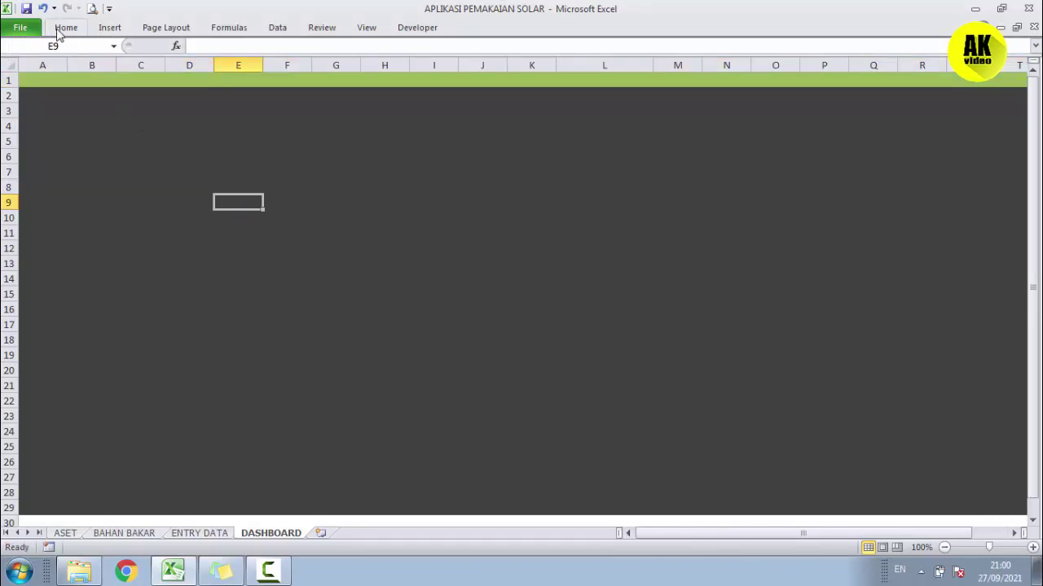
left_click(27, 9)
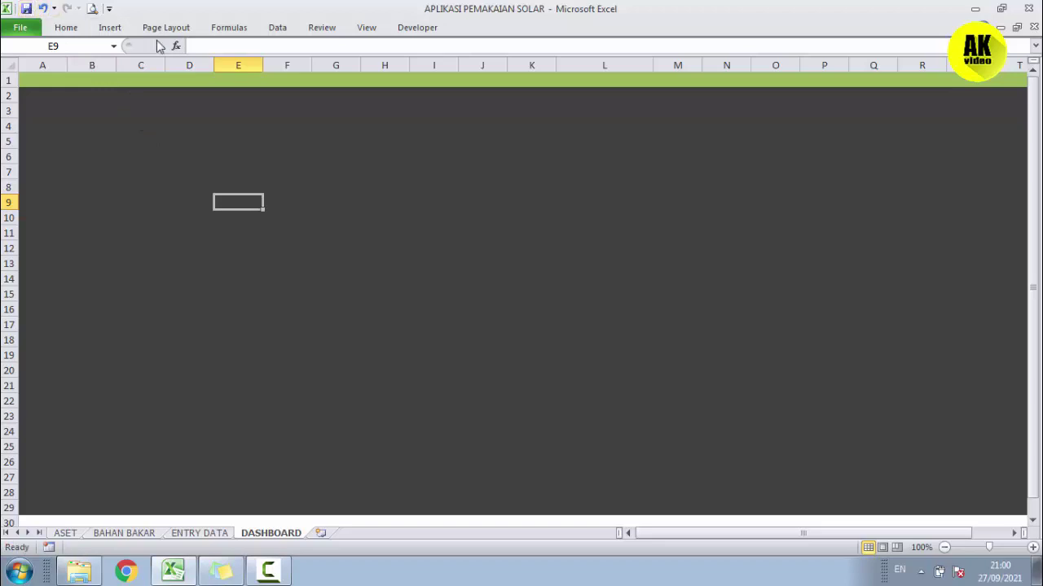
Draw a rounded rectangle across cells B3 to E8
left_click(110, 27)
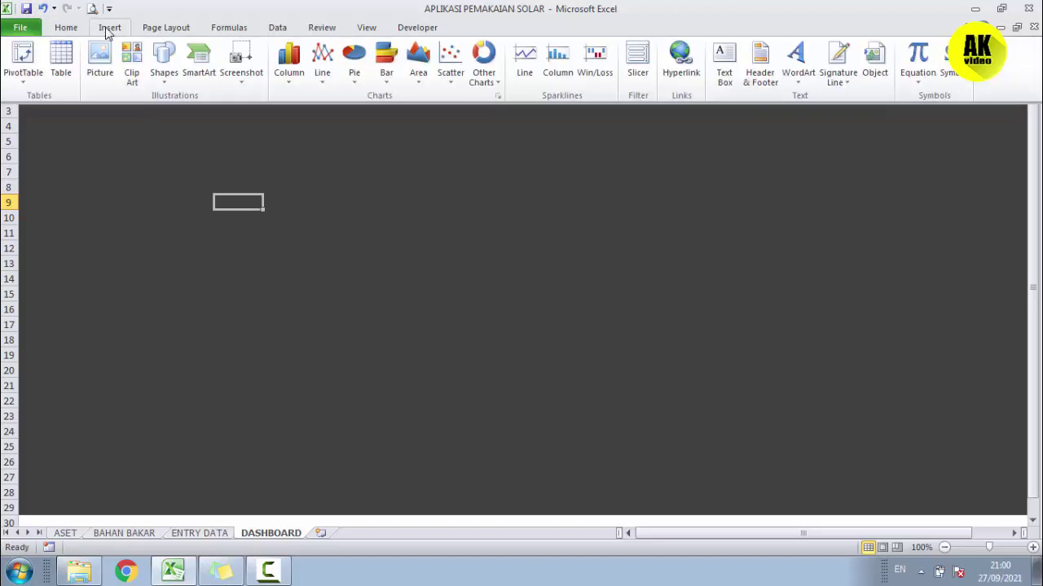
left_click(166, 75)
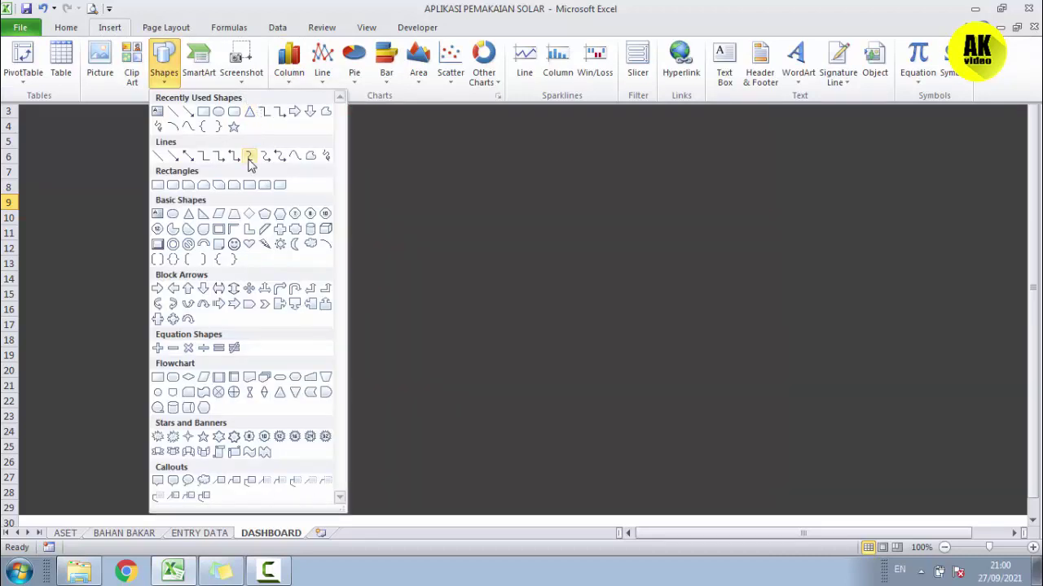
left_click(234, 114)
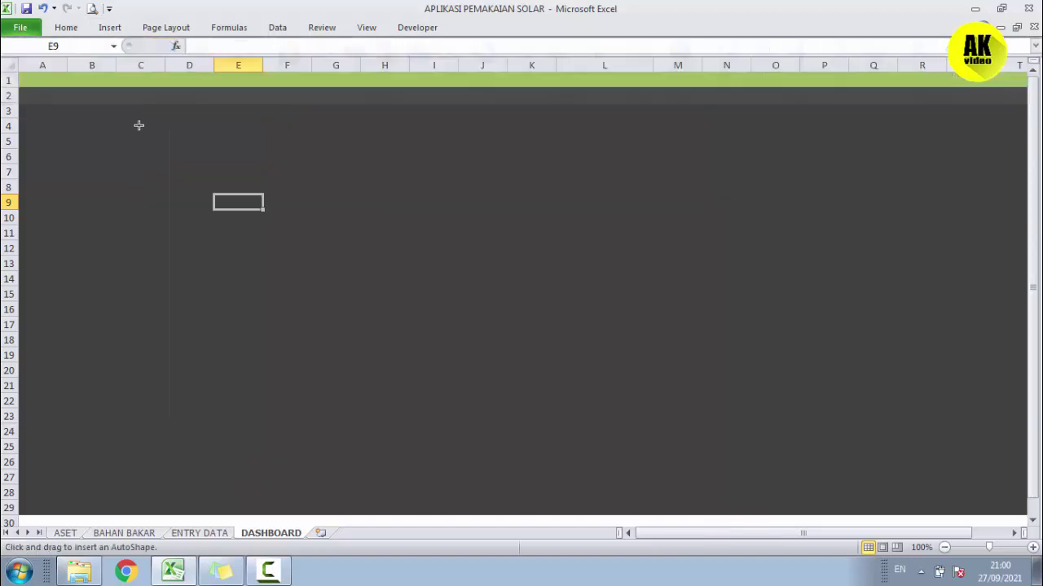
left_click_drag(72, 107, 267, 189)
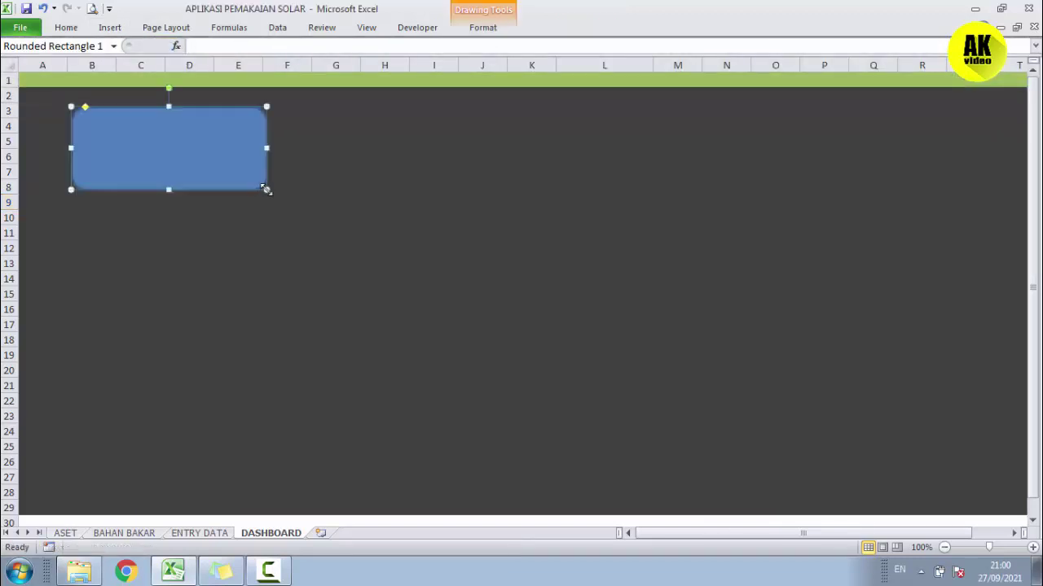
left_click(291, 156)
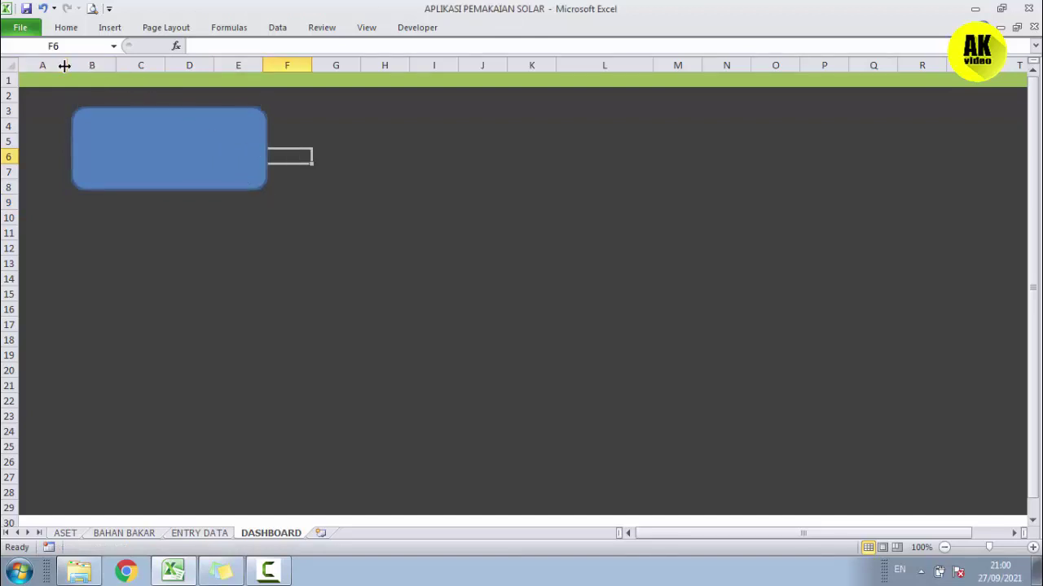
Narrow column A and give the rectangle the black shape style
left_click_drag(67, 65, 37, 65)
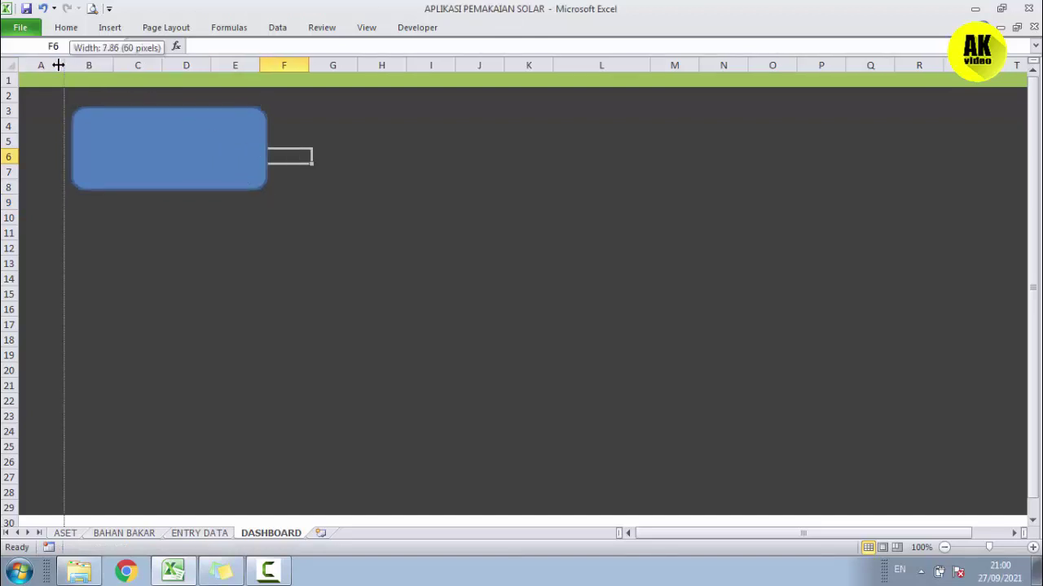
left_click(133, 155)
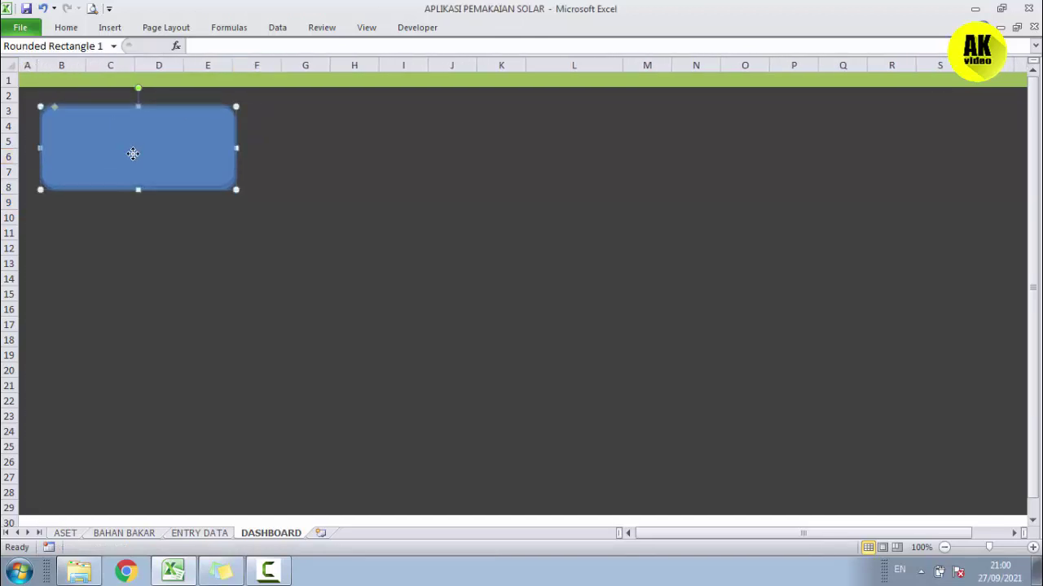
left_click(285, 147)
left_click(172, 165)
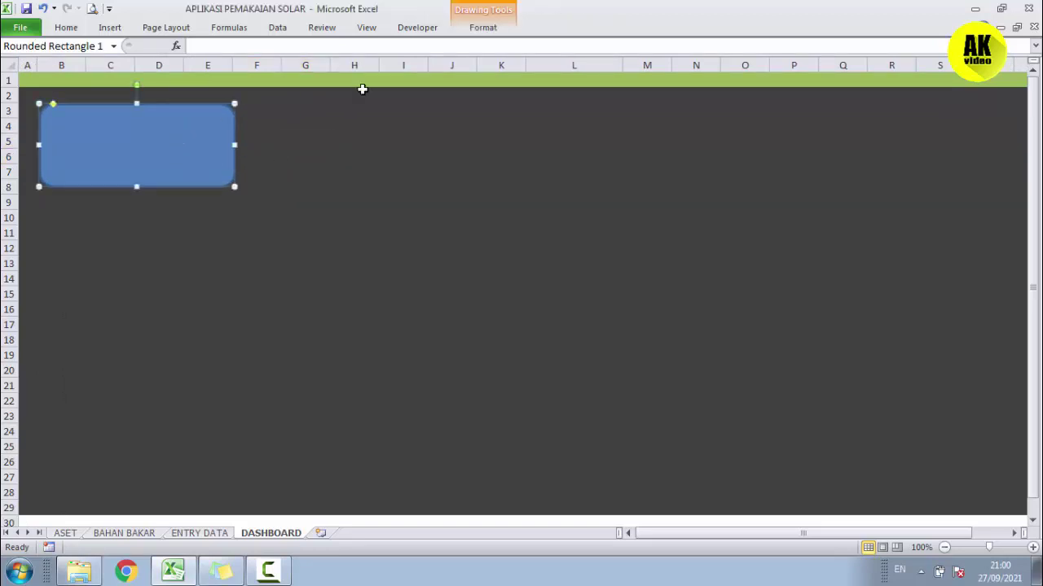
left_click(481, 28)
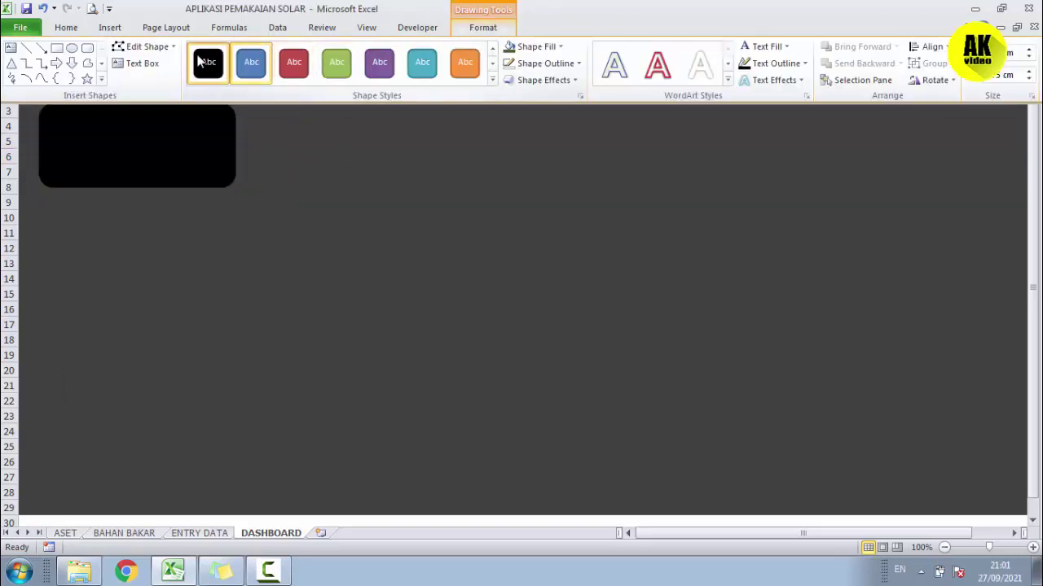
left_click(199, 63)
left_click(499, 30)
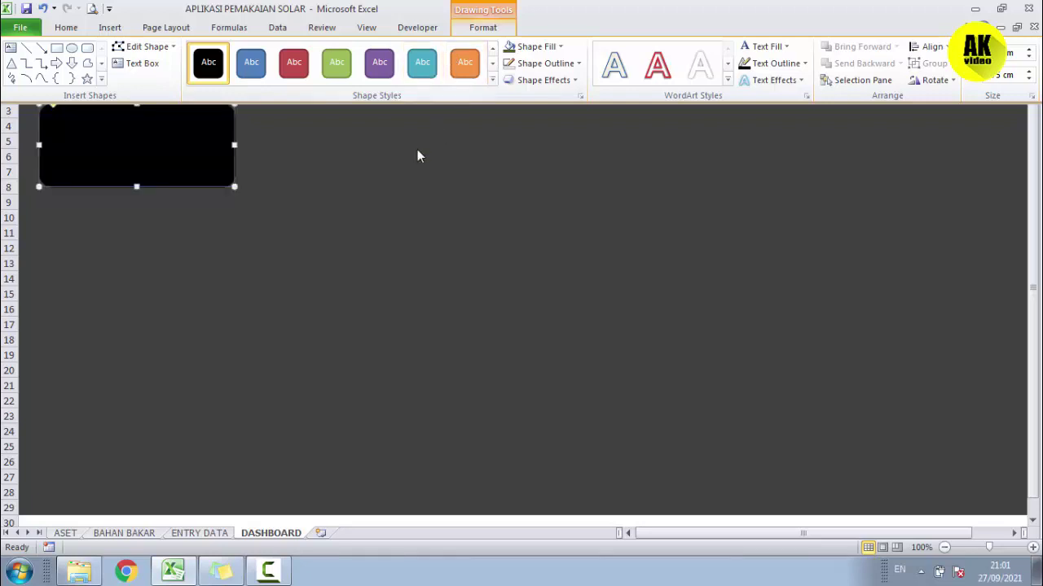
left_click(286, 207)
Adjust how rounded the black panel's corners are
left_click(245, 218)
left_click(88, 134)
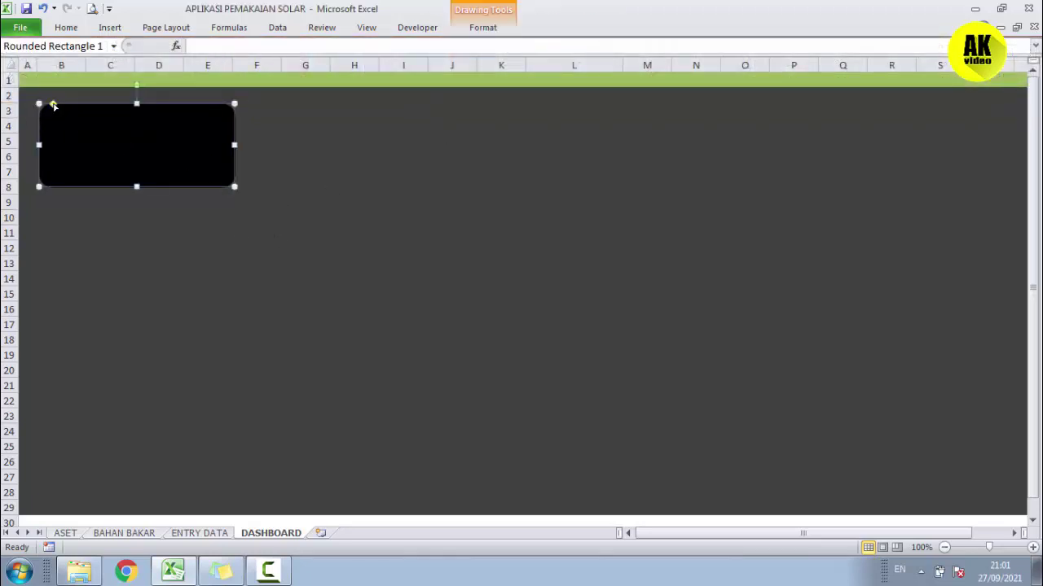
left_click_drag(52, 106, 50, 106)
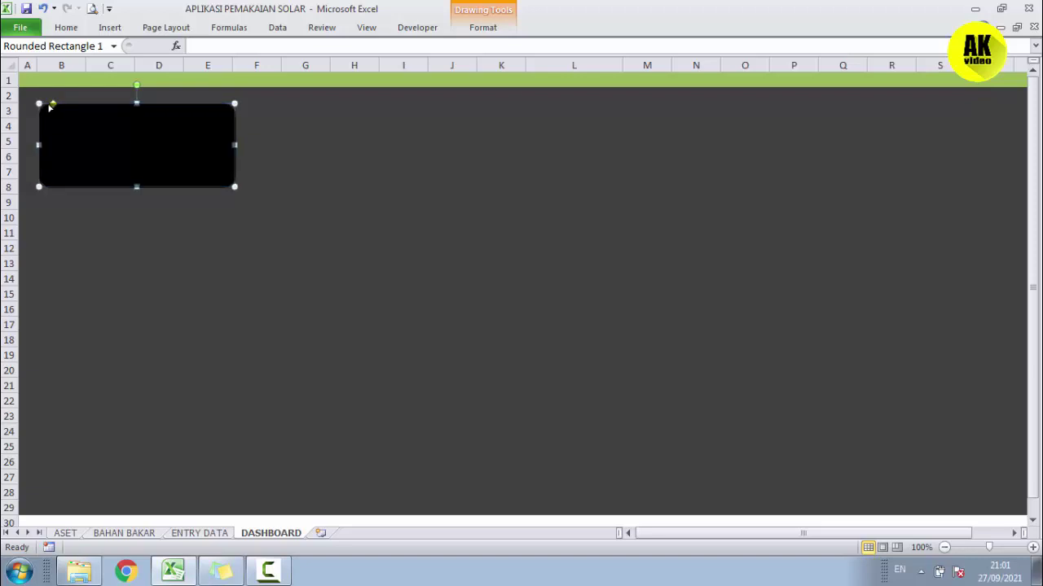
left_click(88, 276)
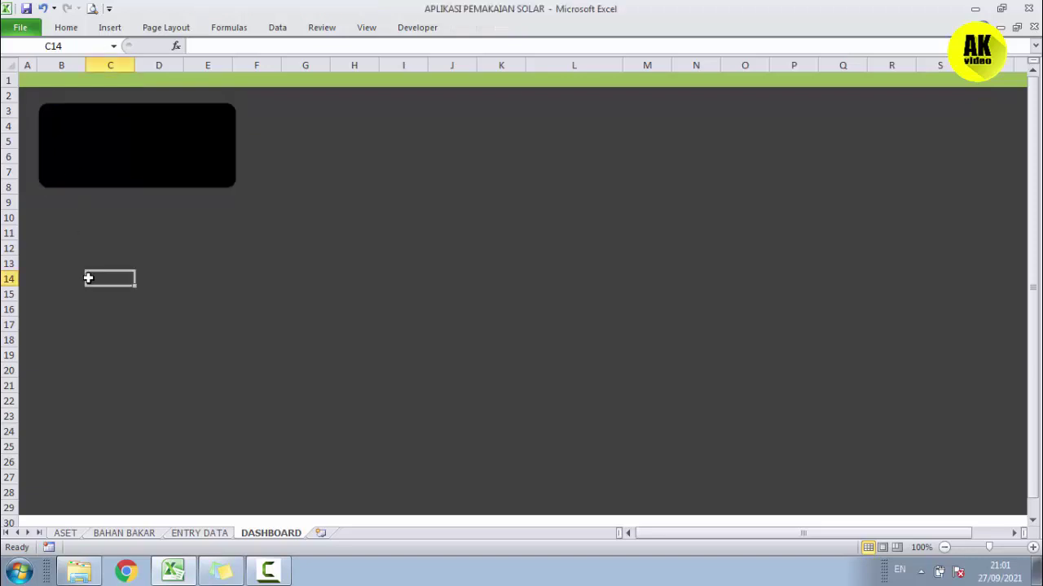
left_click(191, 144)
left_click(259, 261)
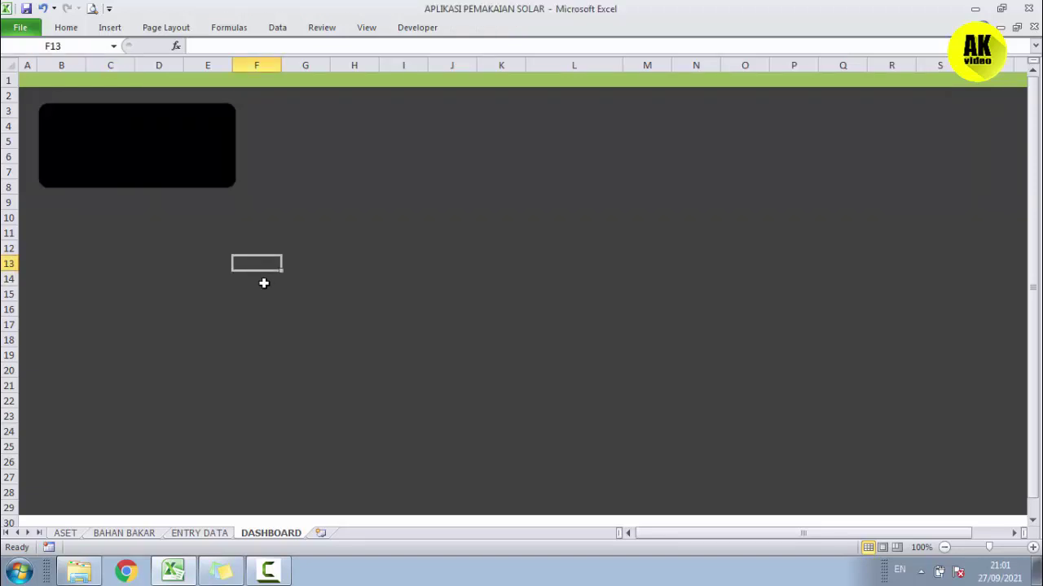
left_click(110, 27)
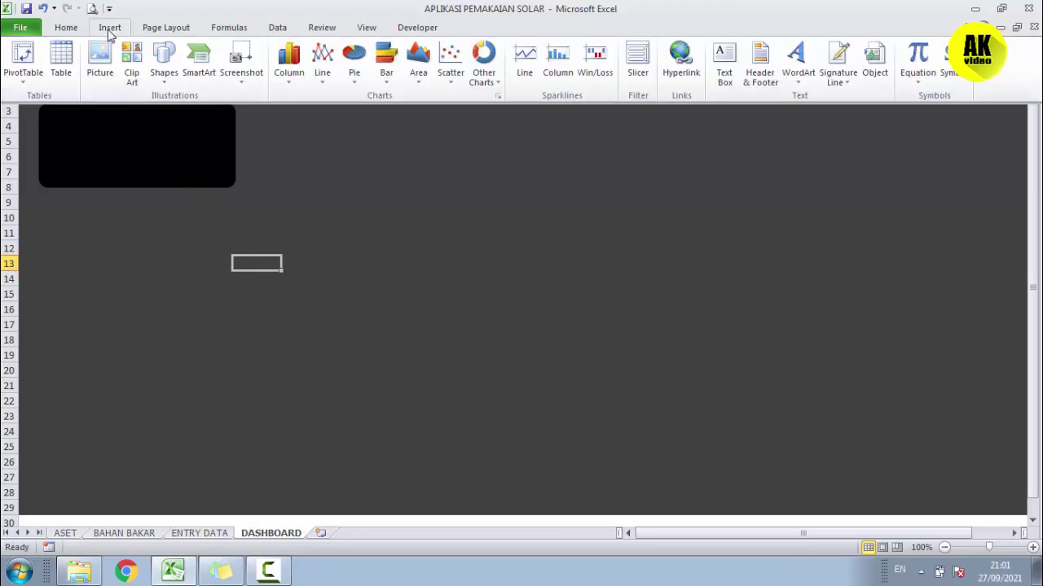
Place an empty text box near H4, beside the black panel
left_click(168, 78)
left_click(158, 110)
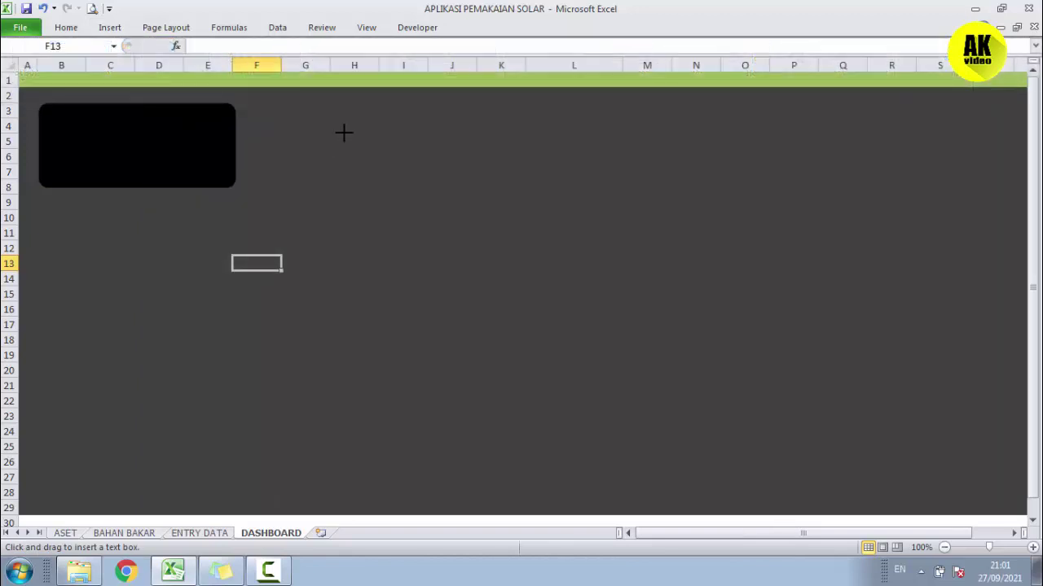
left_click(344, 132)
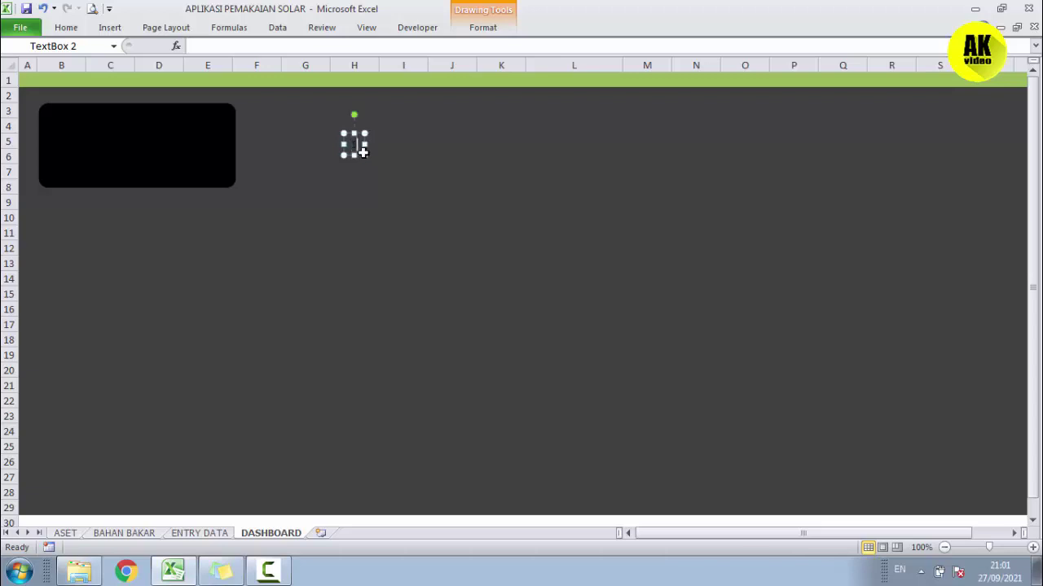
key("BackSpace")
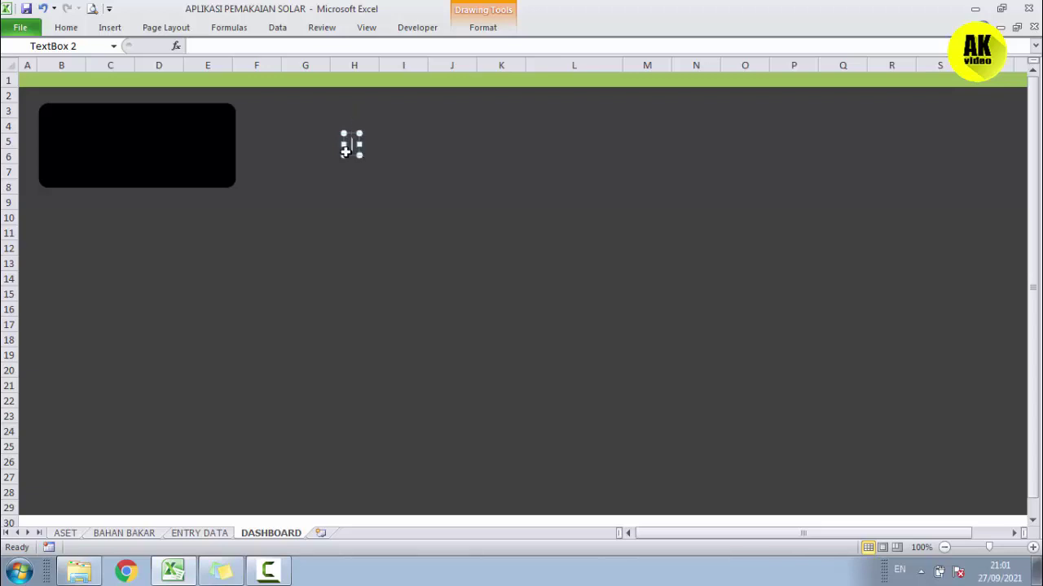
Check the BAHAN BAKAR and ENTRY DATA sheets, then type 'Motor' into the DASHBOARD text box
left_click(130, 534)
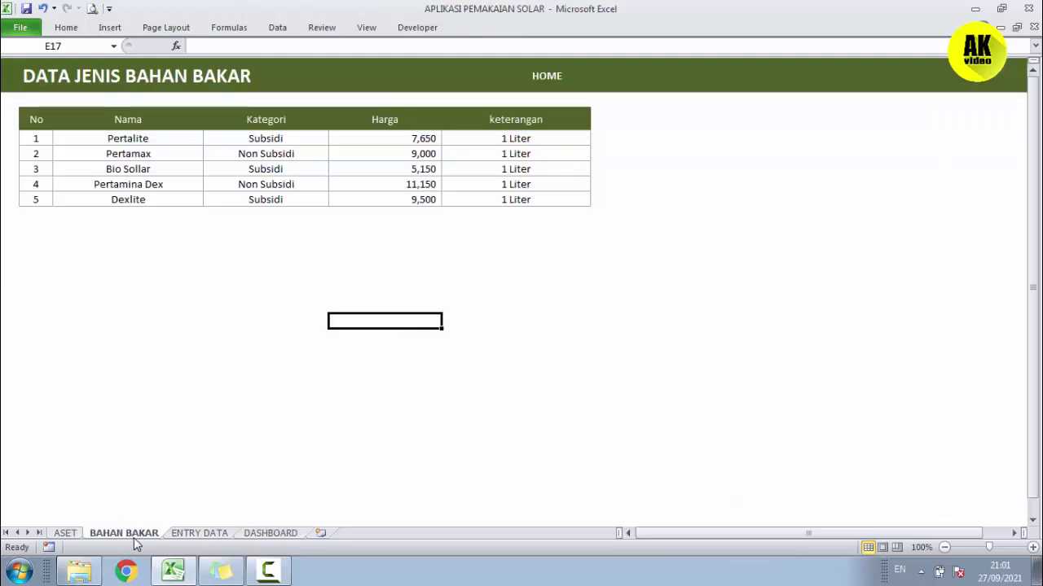
left_click(189, 534)
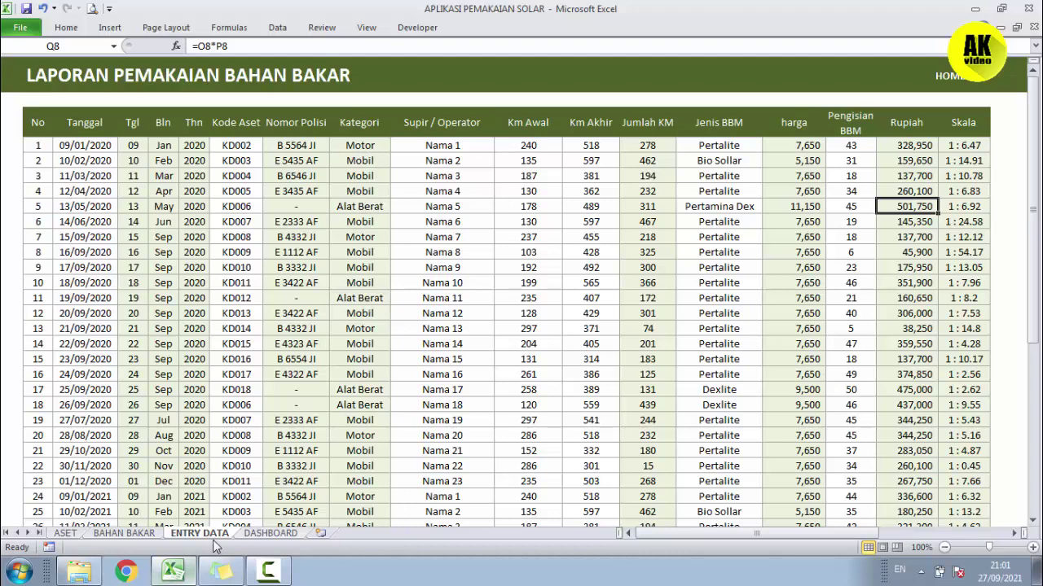
left_click(252, 535)
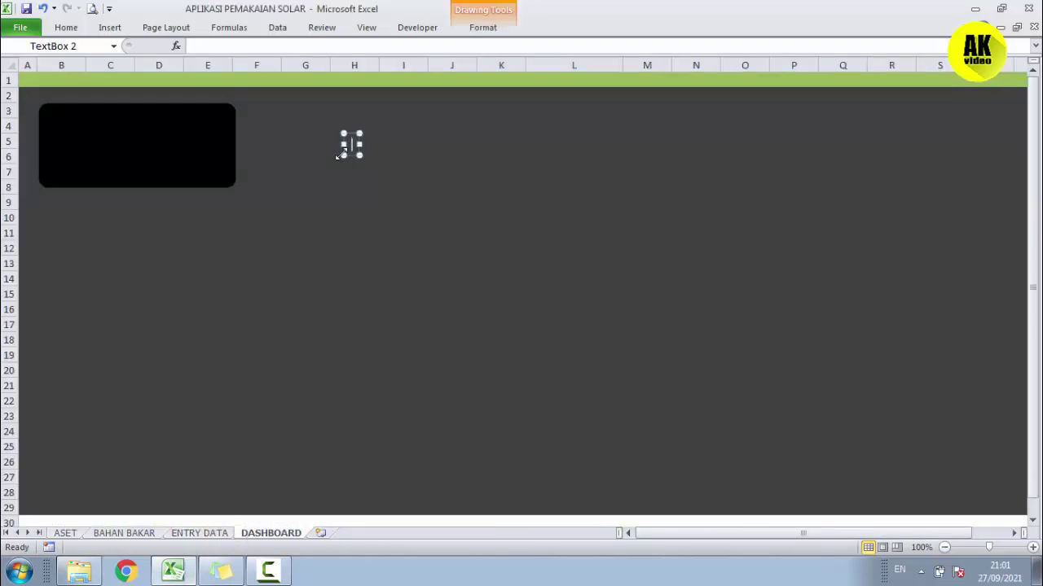
type("M")
type("otor")
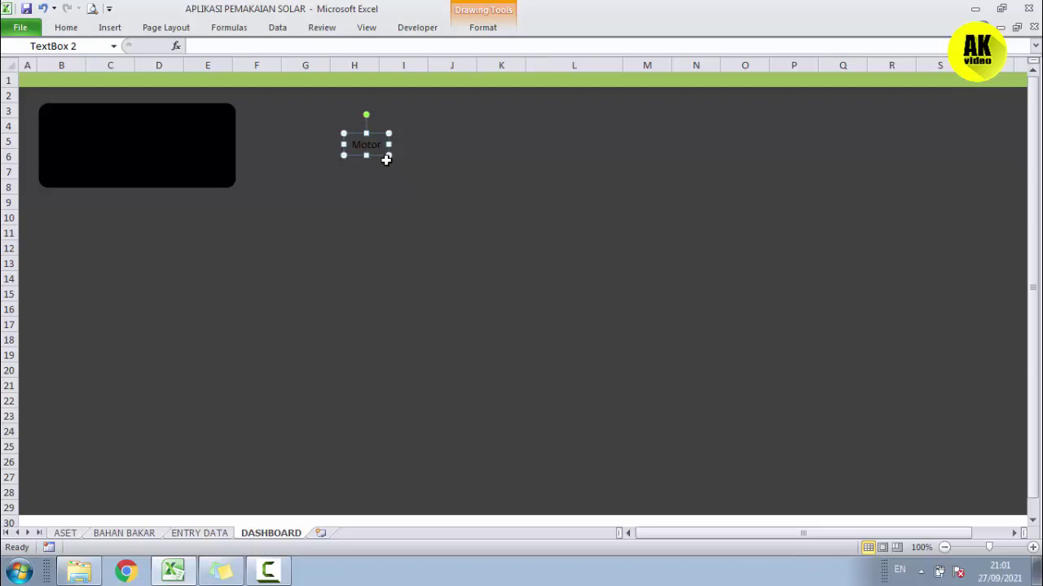
Move the Motor text box into the black panel and make its text white
left_click_drag(382, 156, 146, 131)
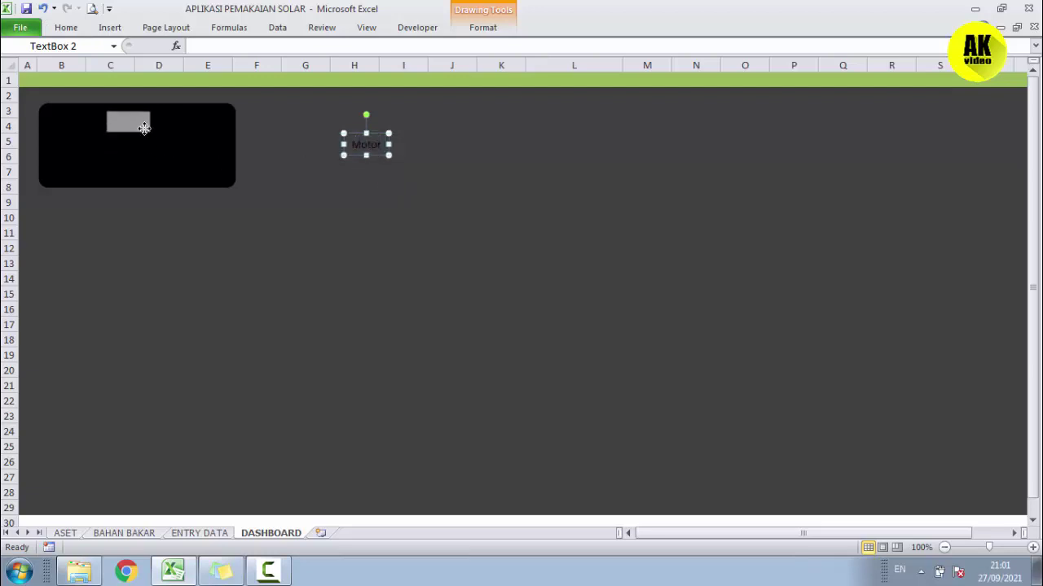
left_click(72, 30)
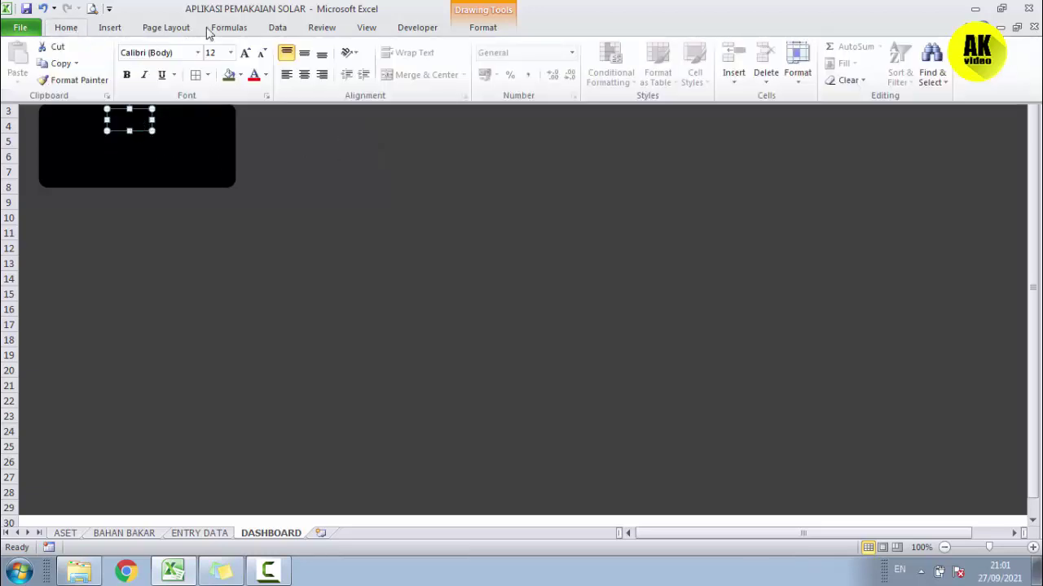
left_click(266, 74)
left_click(254, 123)
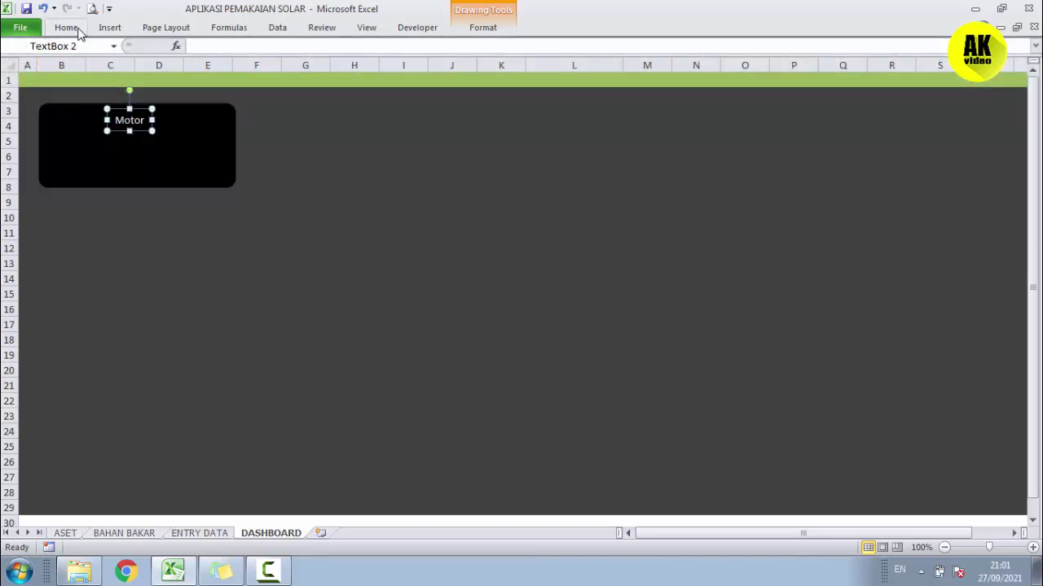
Resize the Motor label to 20, then 18, and save the workbook
left_click(79, 32)
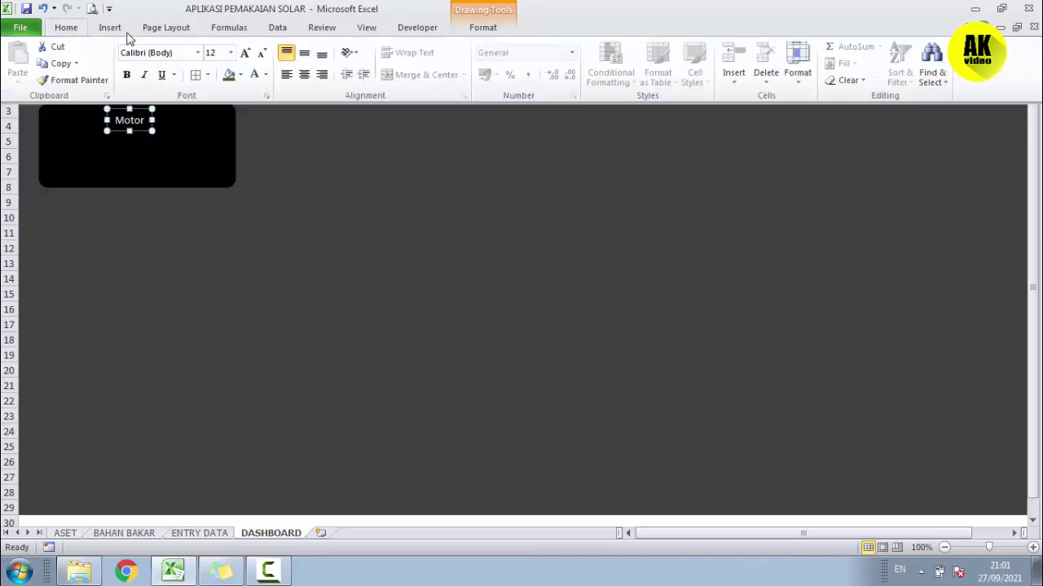
left_click(231, 53)
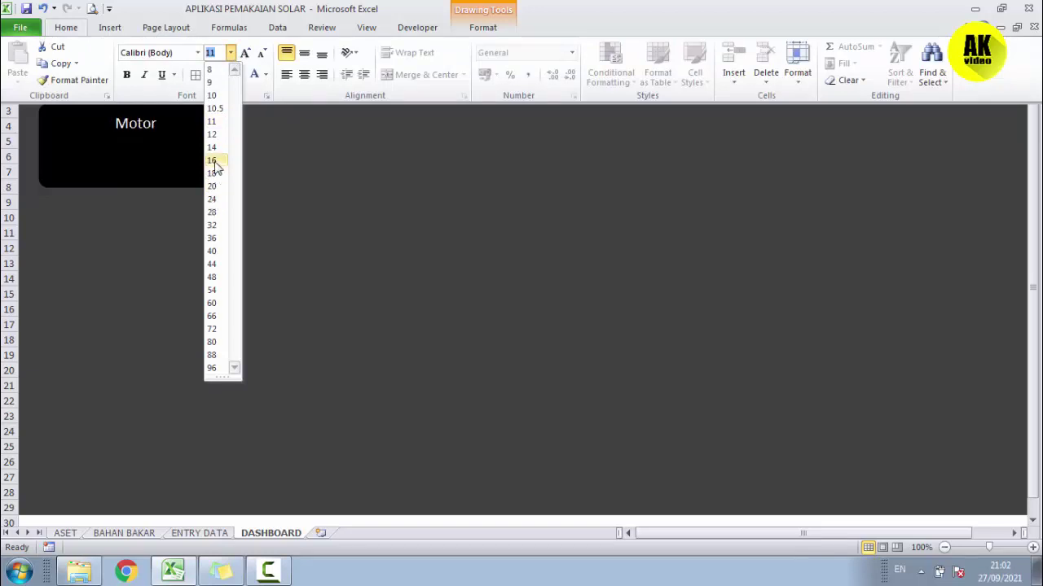
left_click(213, 186)
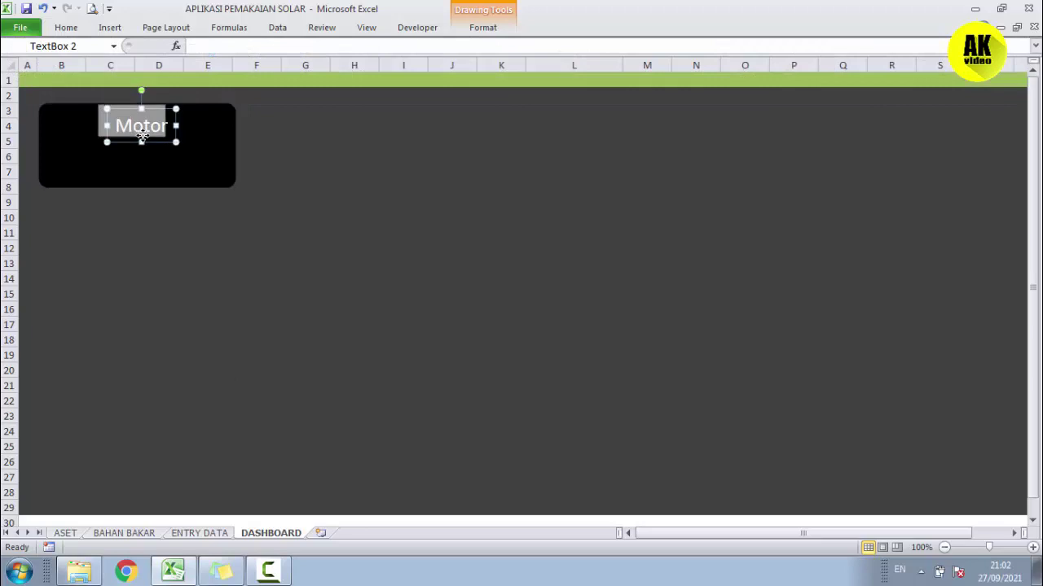
left_click_drag(144, 138, 145, 136)
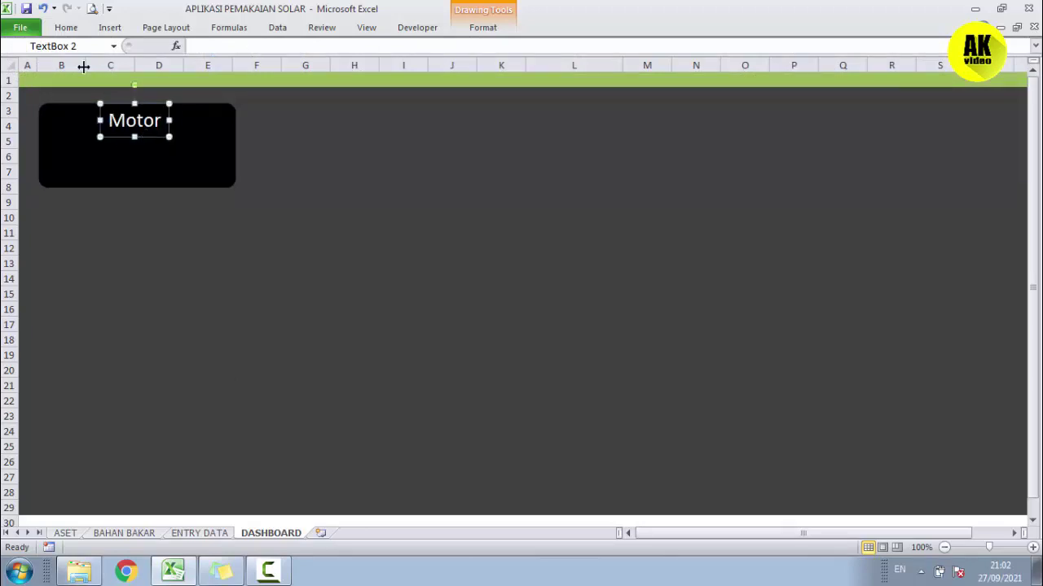
left_click(68, 28)
left_click(231, 52)
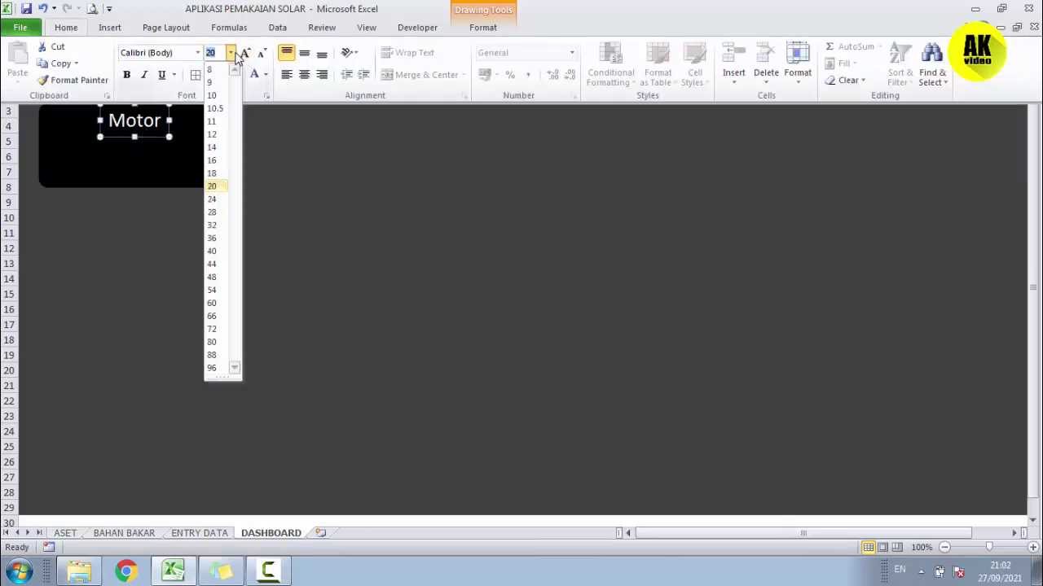
left_click(212, 173)
left_click(275, 140)
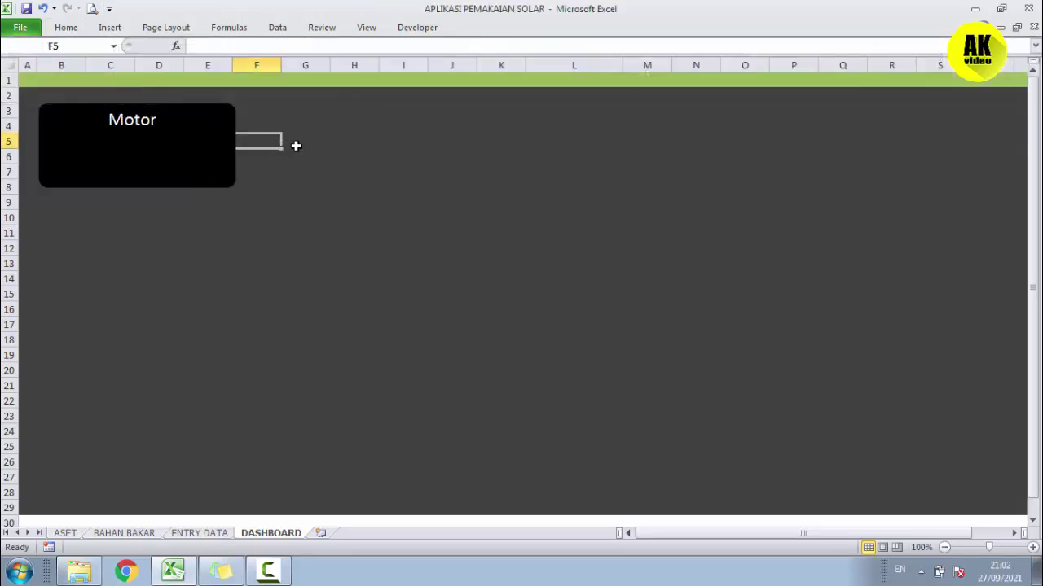
key("ctrl+s")
Apply a smaller font size to Motor and shift it slightly right in the panel
left_click(123, 119)
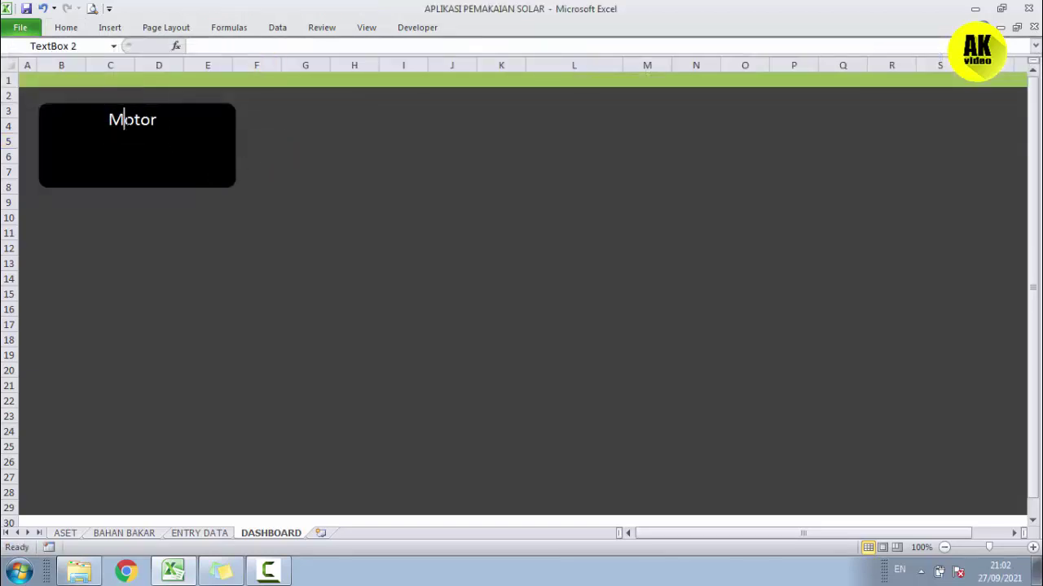
left_click(75, 31)
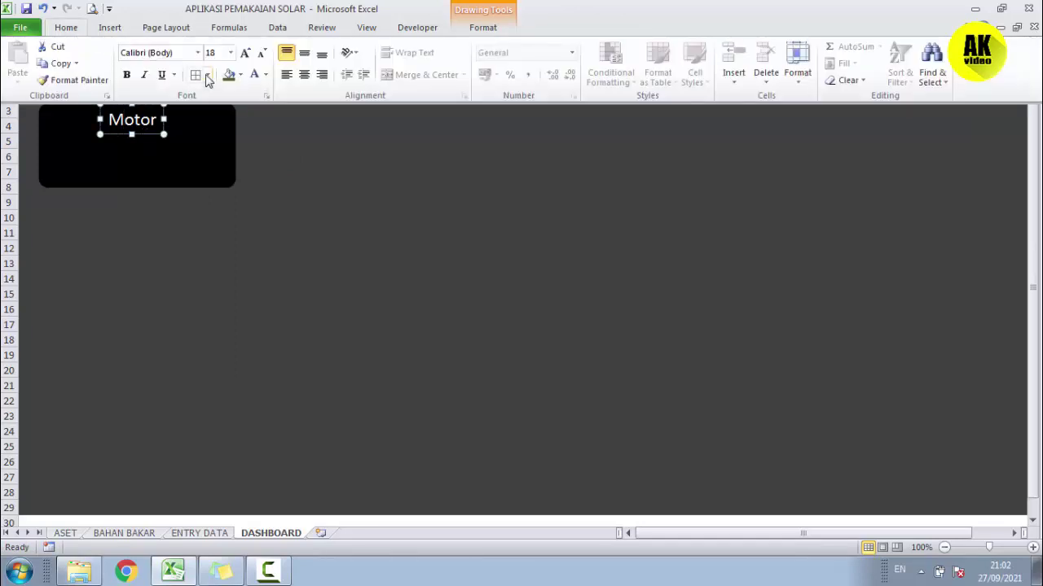
left_click(231, 52)
left_click(212, 174)
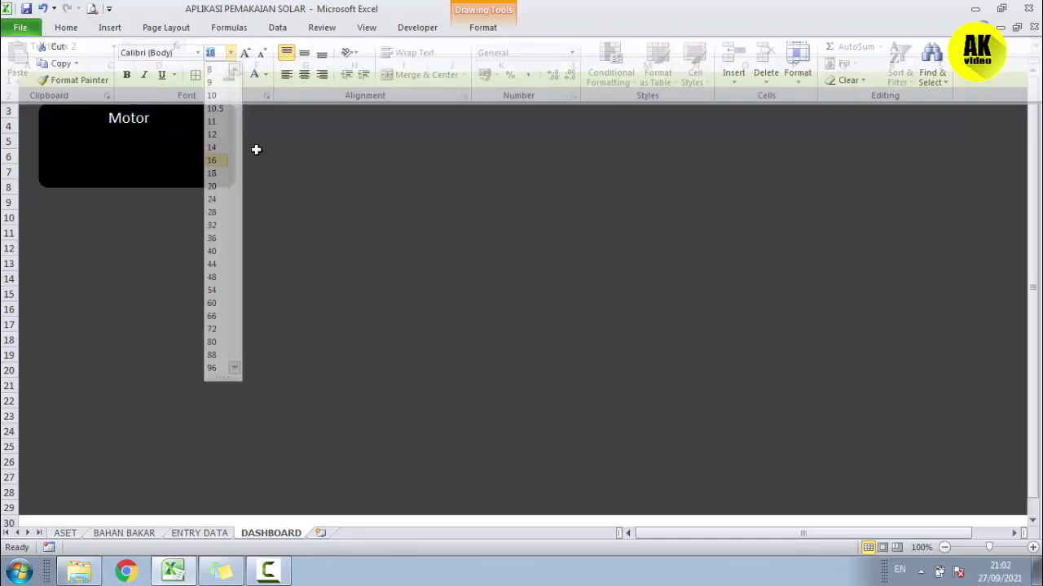
left_click(289, 126)
left_click(123, 119)
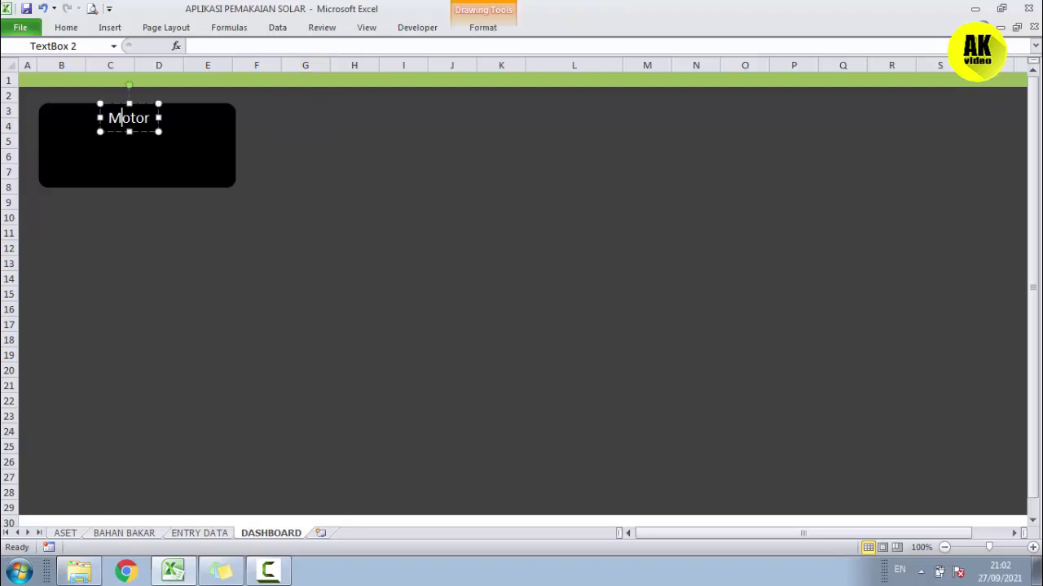
key("ctrl+a")
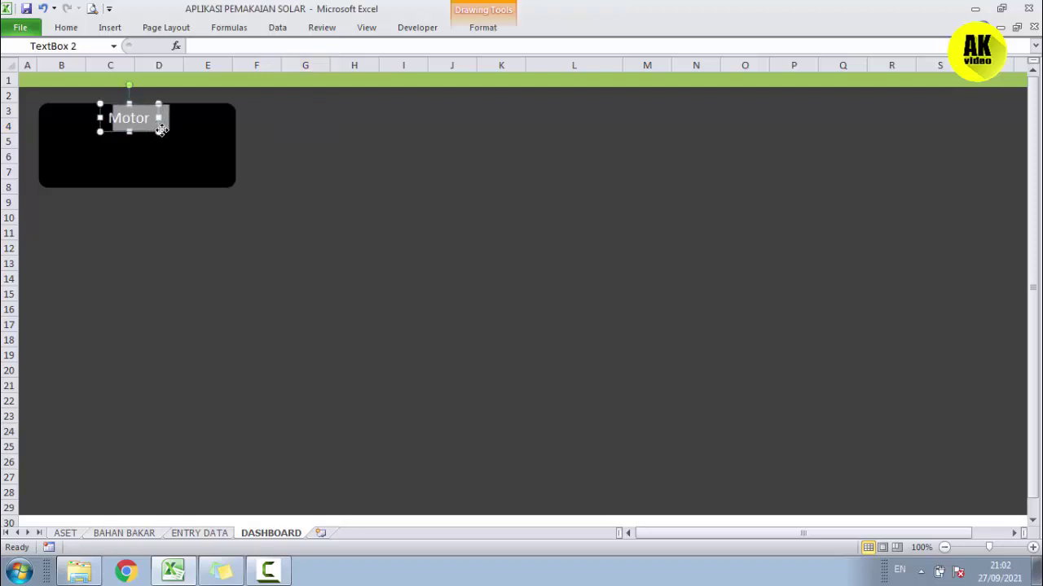
left_click_drag(151, 131, 151, 134)
Centre the Motor label horizontally on the black panel
left_click(219, 134, "shift")
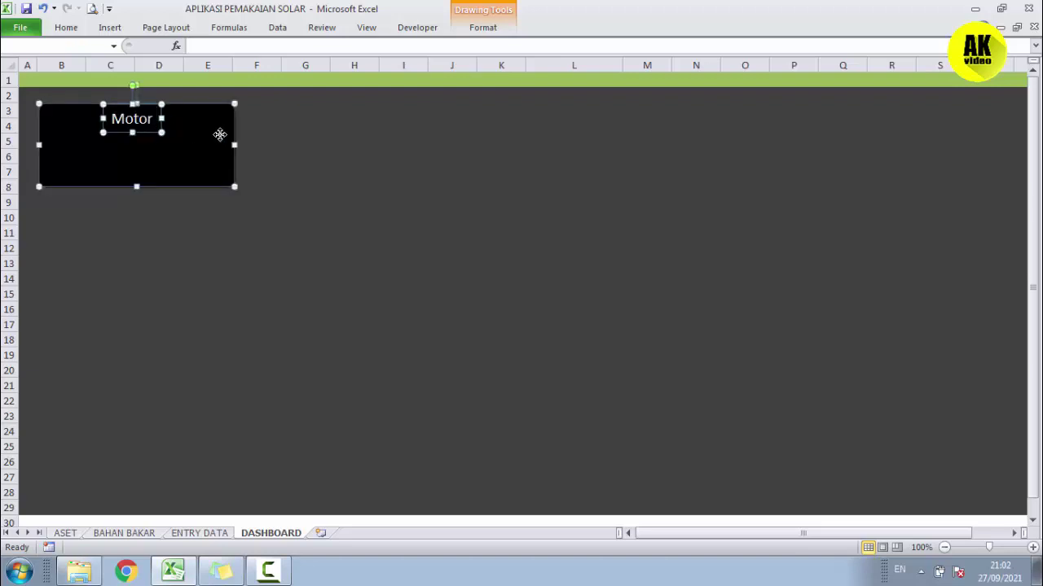
left_click(480, 28)
left_click(936, 48)
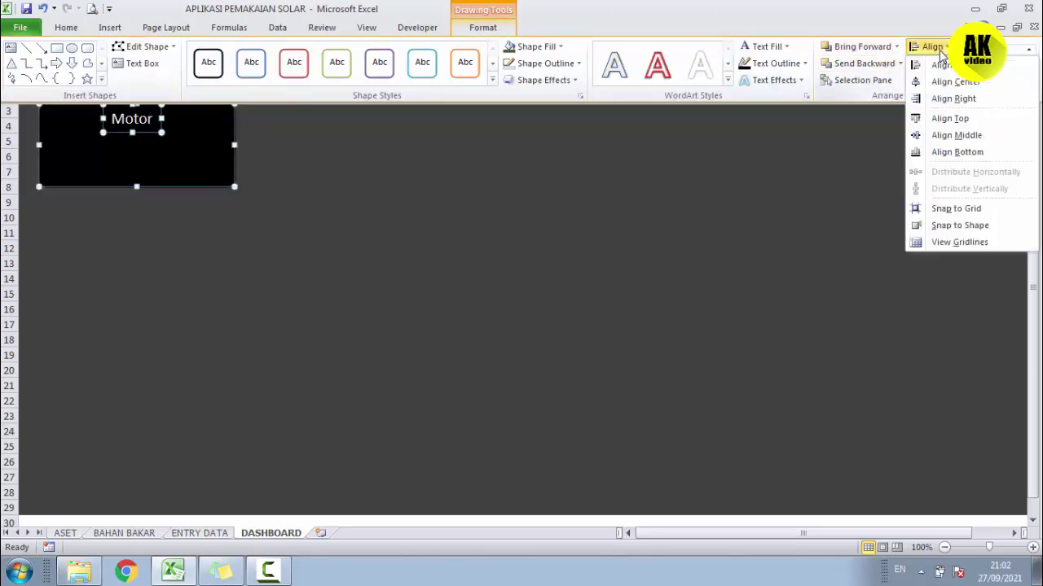
left_click(934, 84)
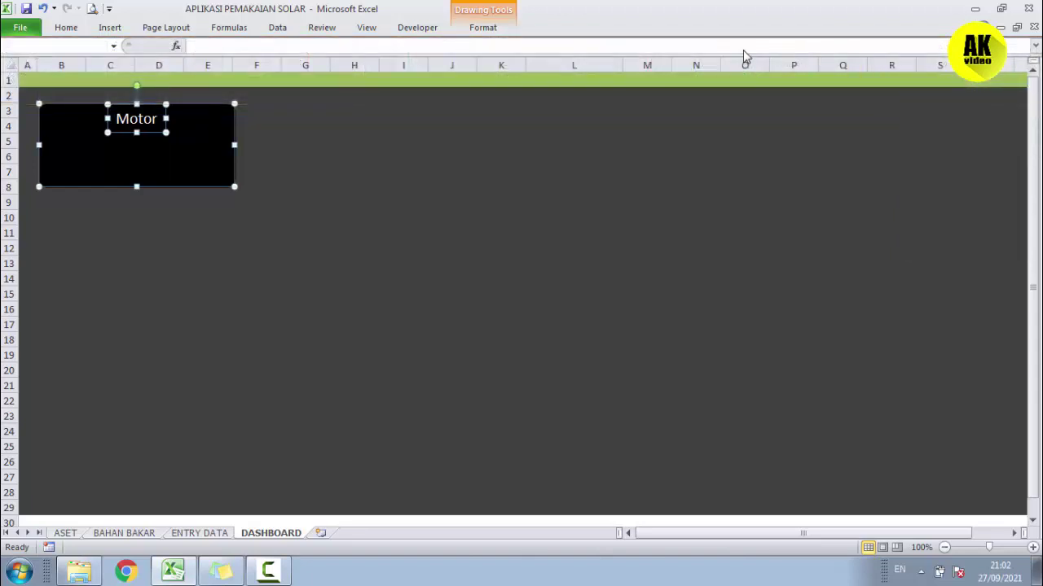
Group the Motor label and black panel into one object
left_click(483, 28)
left_click(935, 64)
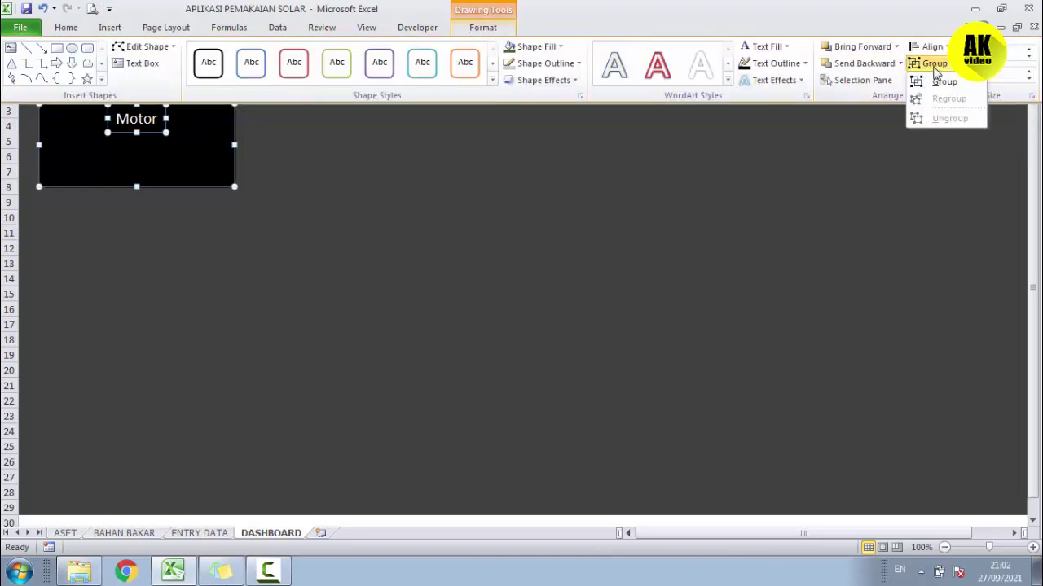
left_click(937, 84)
left_click(334, 303)
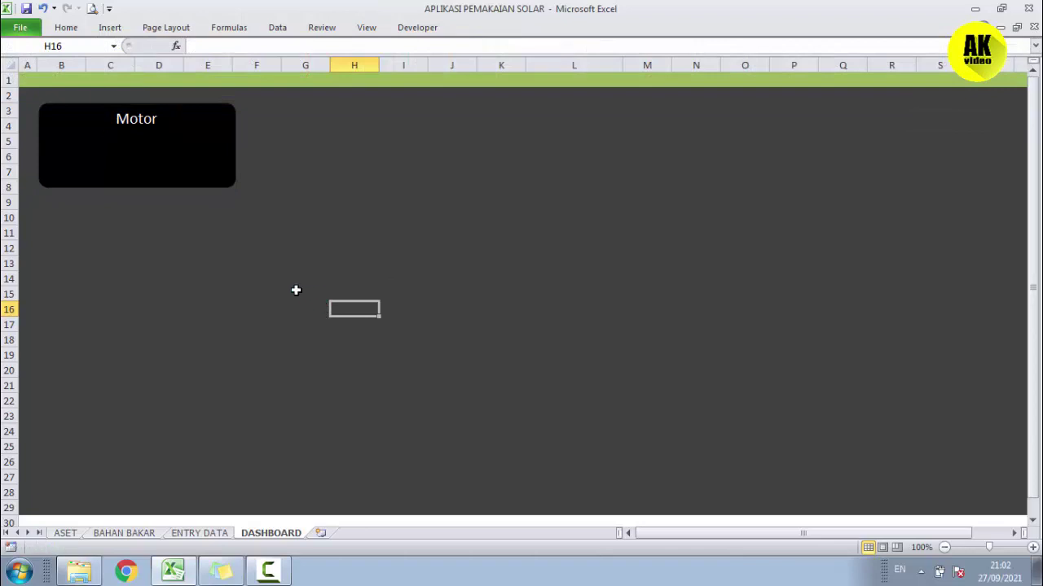
left_click(218, 191)
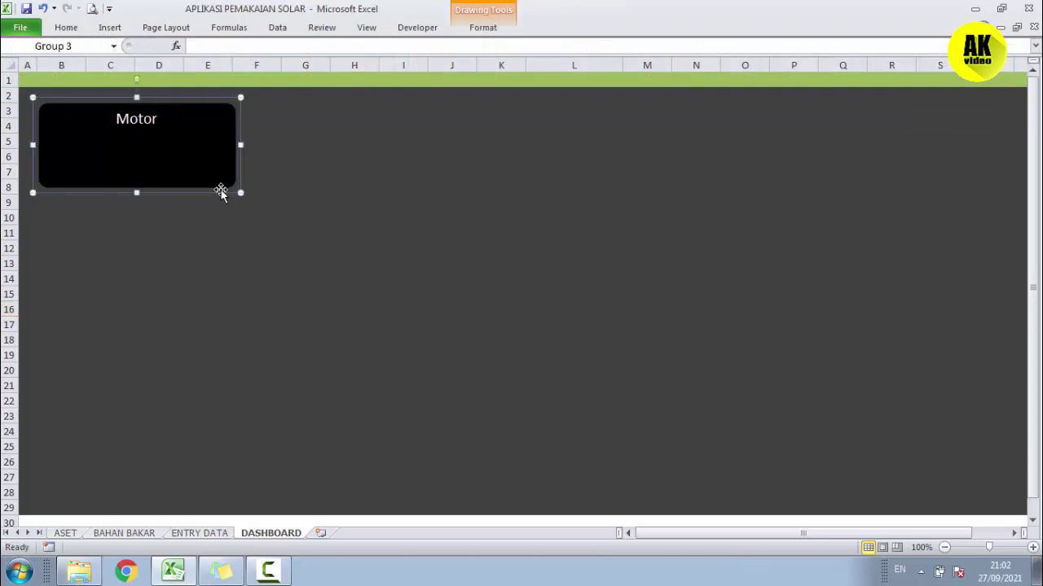
left_click(287, 170)
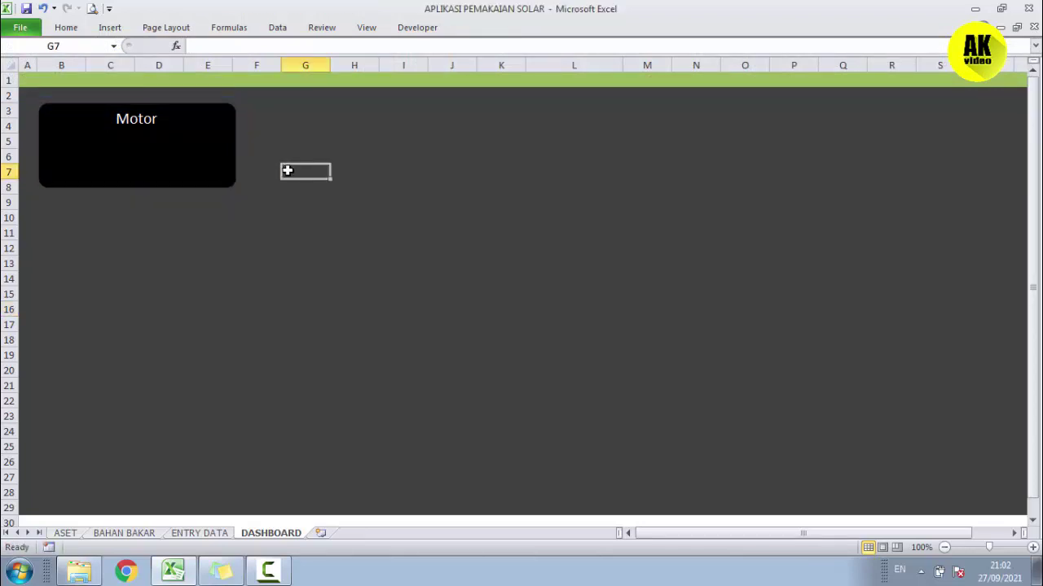
Browse to the icon > 48px folder in the Insert Picture dialog
left_click(111, 29)
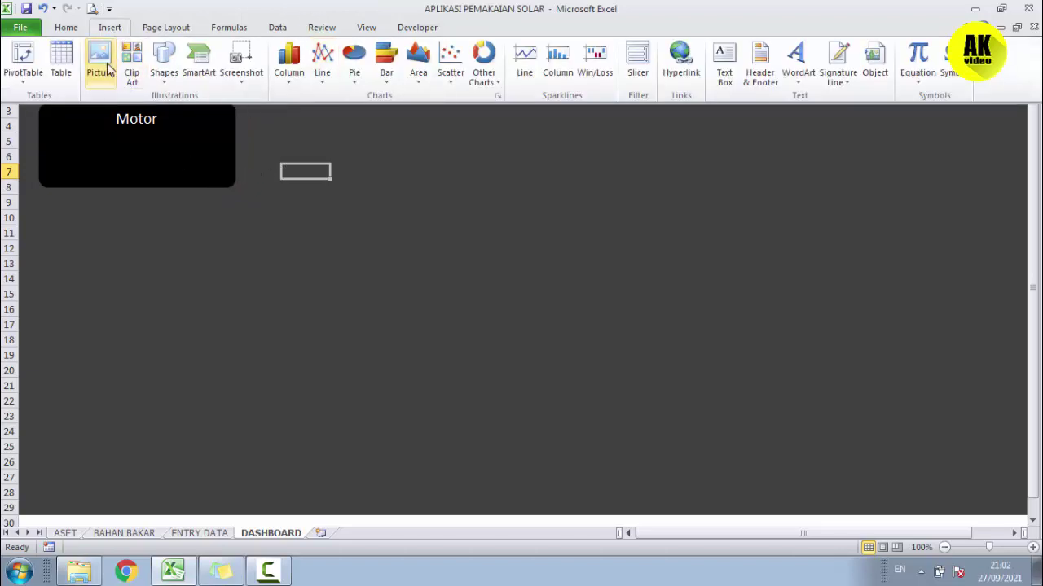
left_click(377, 129)
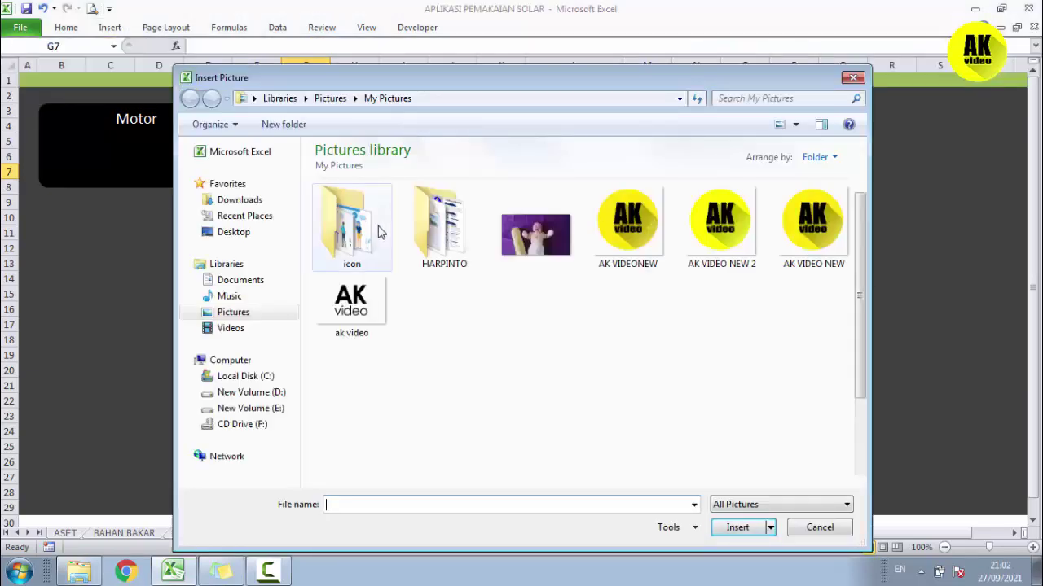
double_click(363, 230)
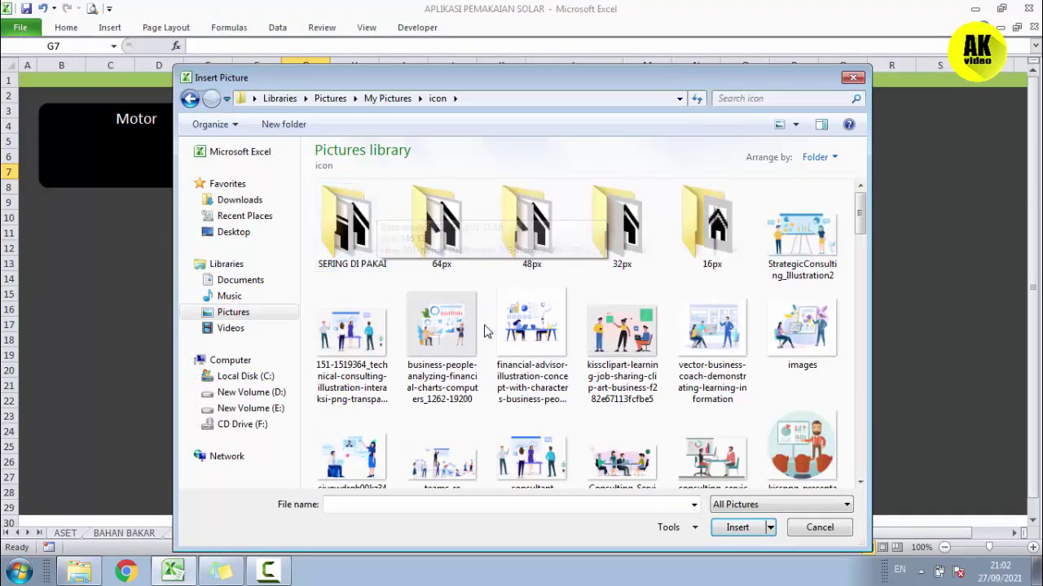
double_click(526, 237)
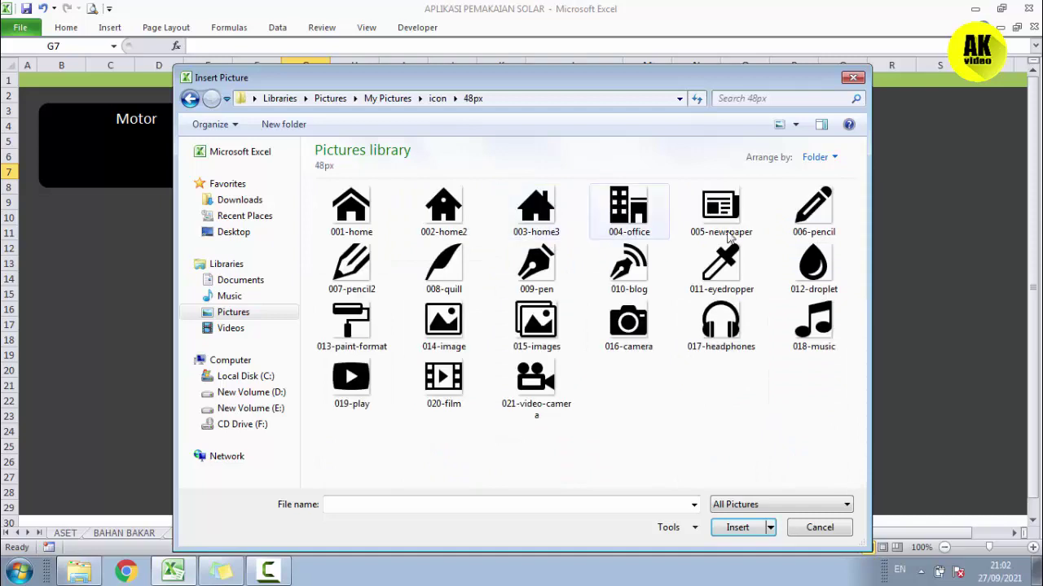
scroll(862, 222, "down", 1)
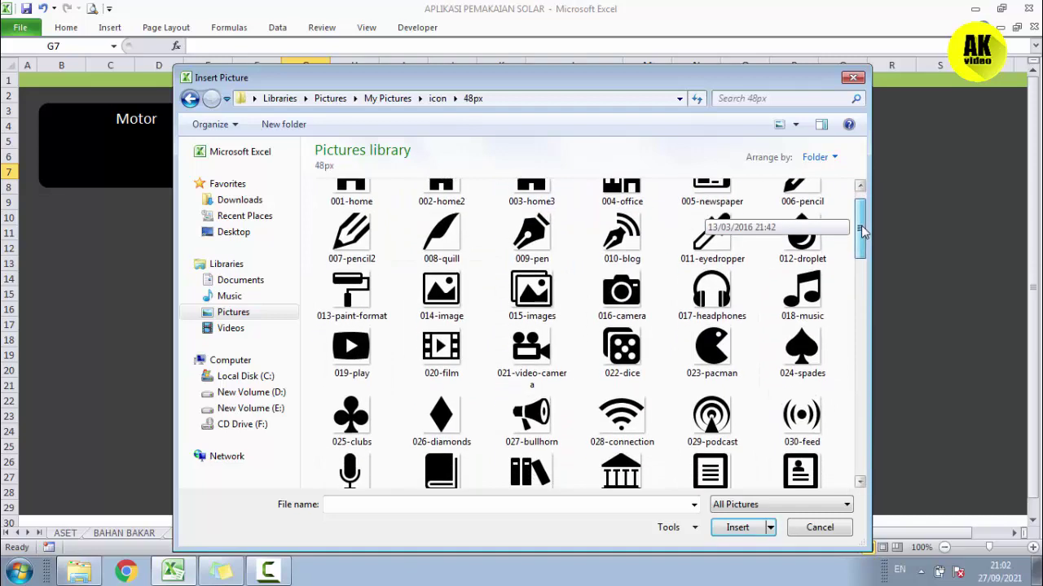
scroll(860, 218, "up", 1)
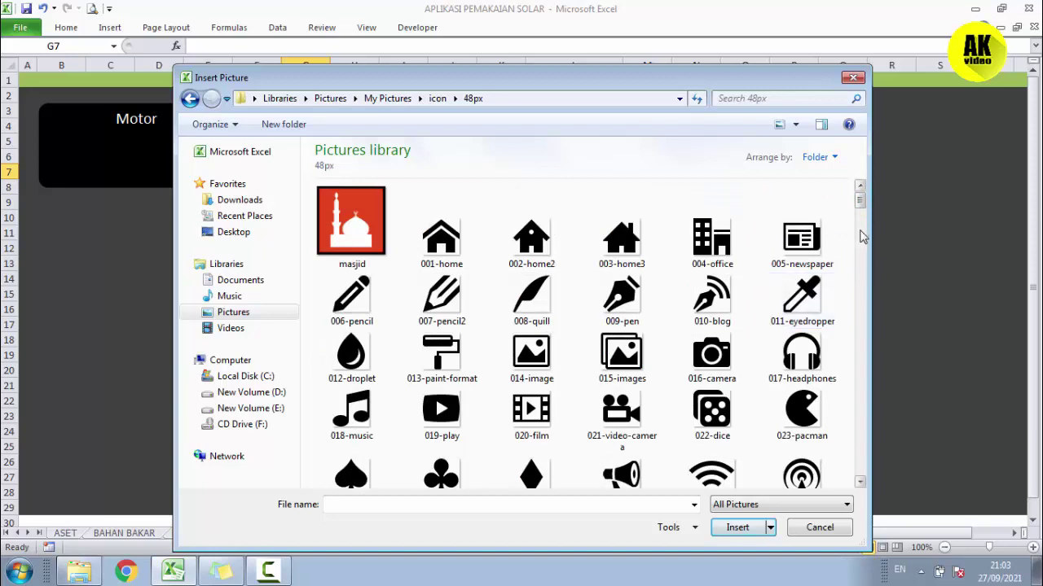
left_click(338, 364)
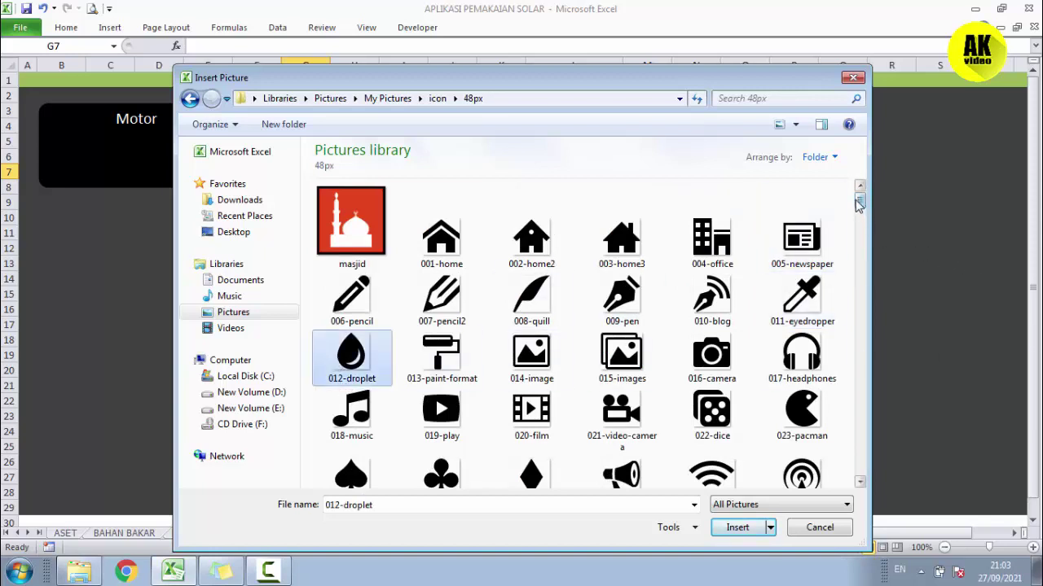
Insert the 167-meter icon onto the DASHBOARD sheet
left_click_drag(861, 204, 869, 251)
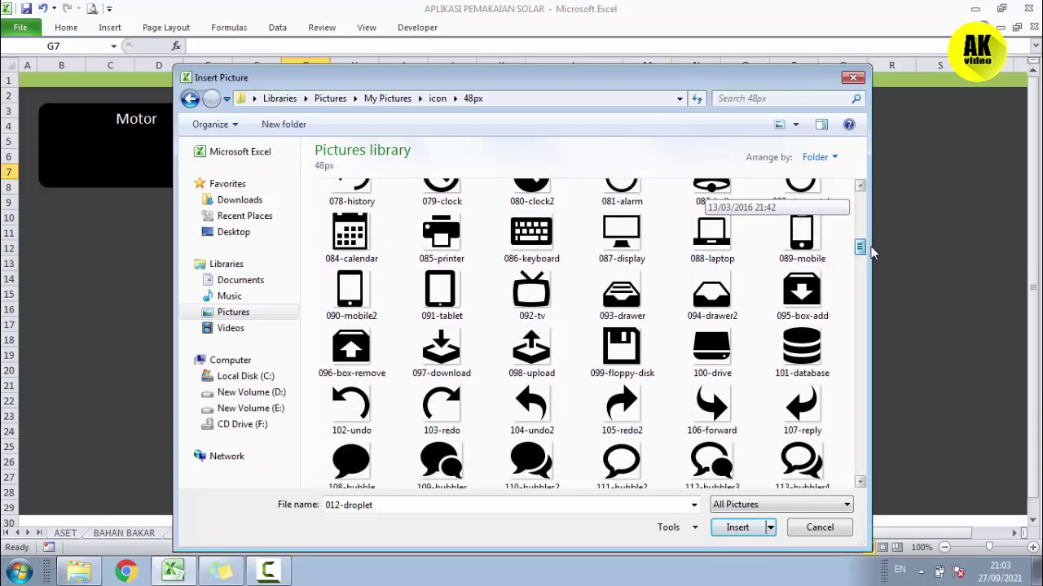
left_click_drag(869, 251, 871, 253)
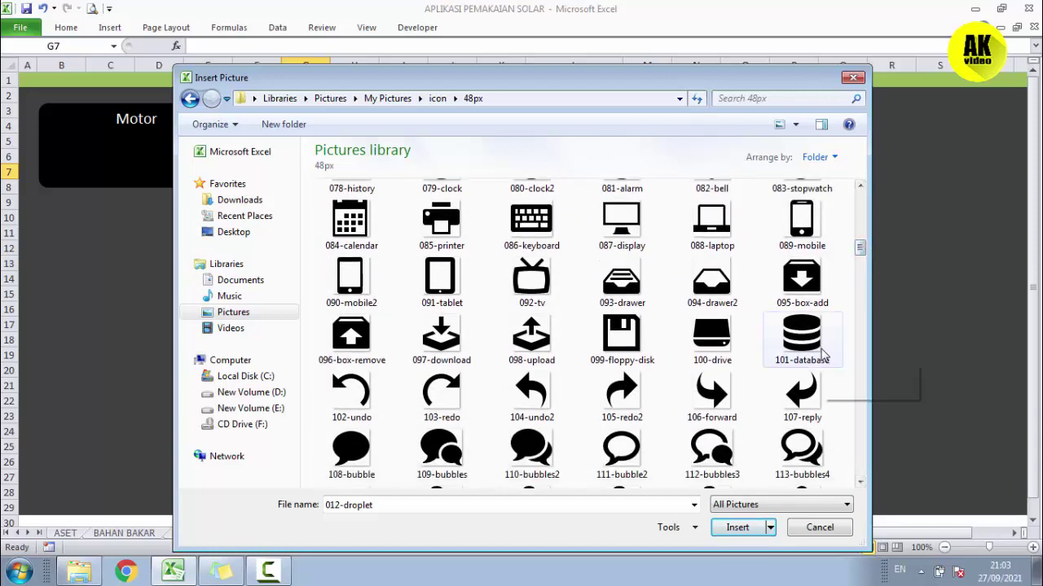
left_click_drag(859, 252, 865, 276)
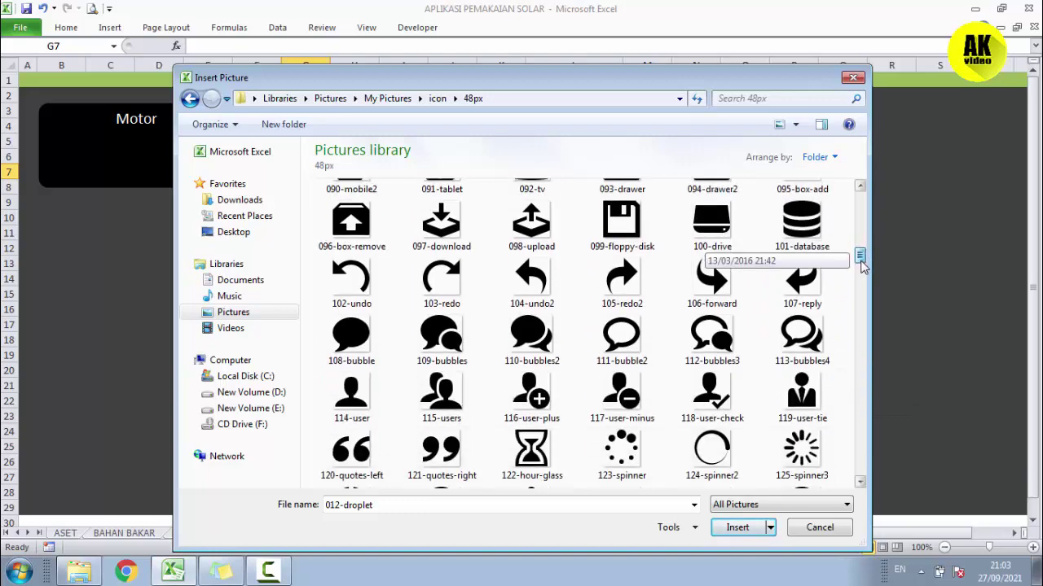
scroll(866, 281, "down", 1)
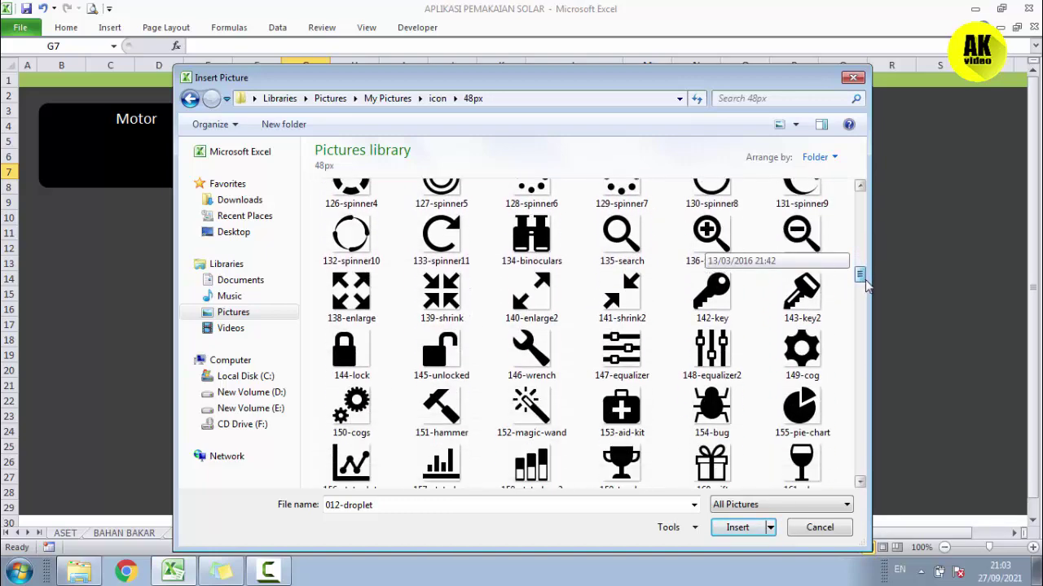
left_click_drag(866, 281, 868, 300)
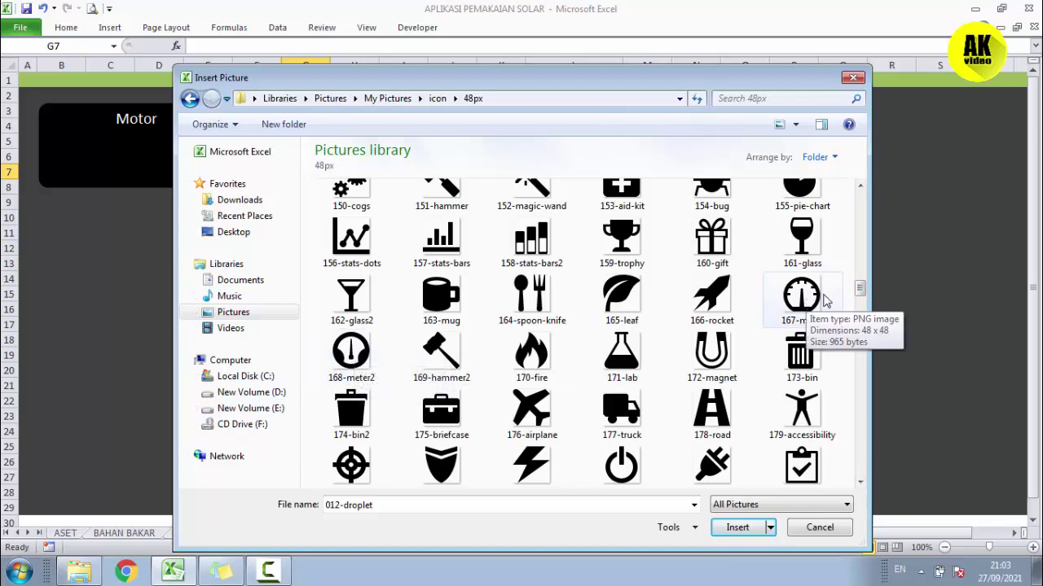
mouse_move(859, 289)
left_mouse_down()
mouse_move(854, 452)
mouse_move(861, 300)
left_mouse_up()
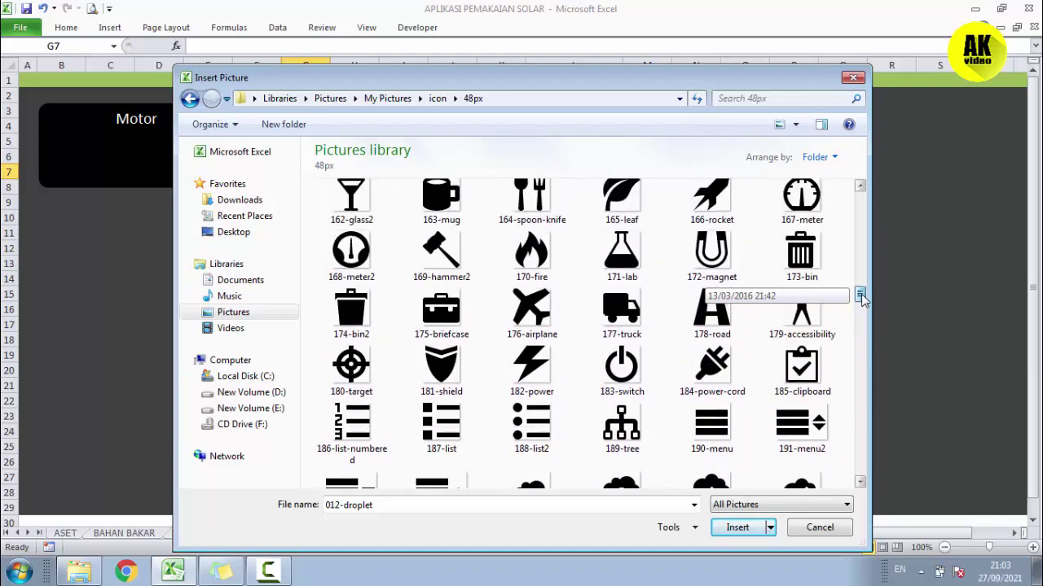
left_click_drag(862, 300, 861, 292)
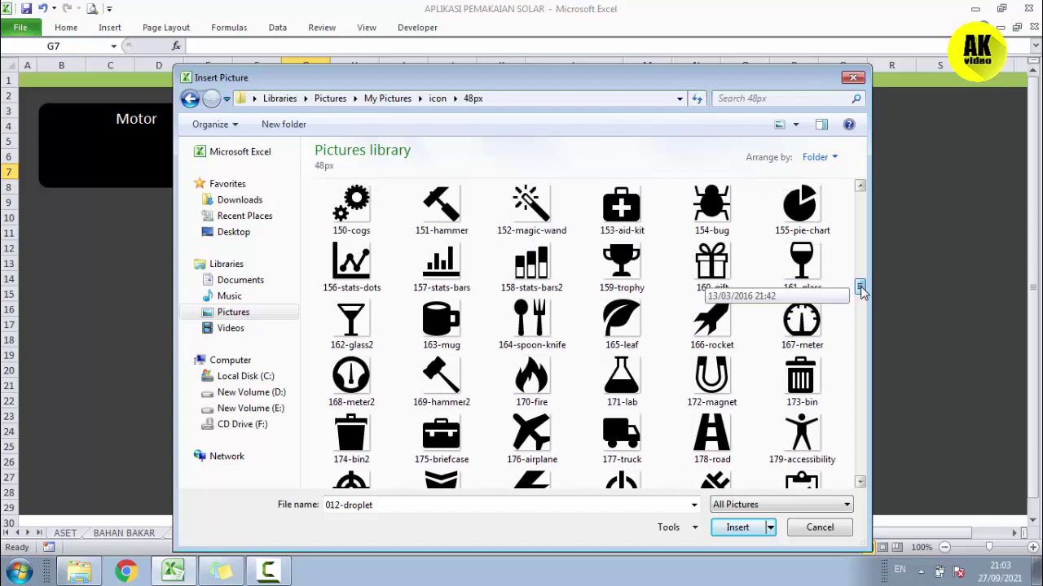
left_click(802, 322)
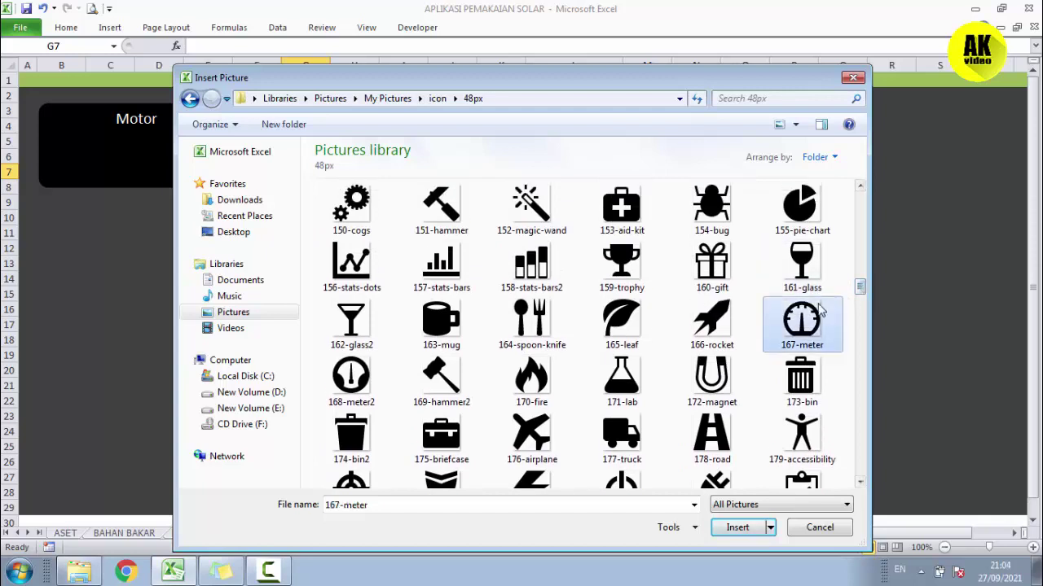
left_click(726, 531)
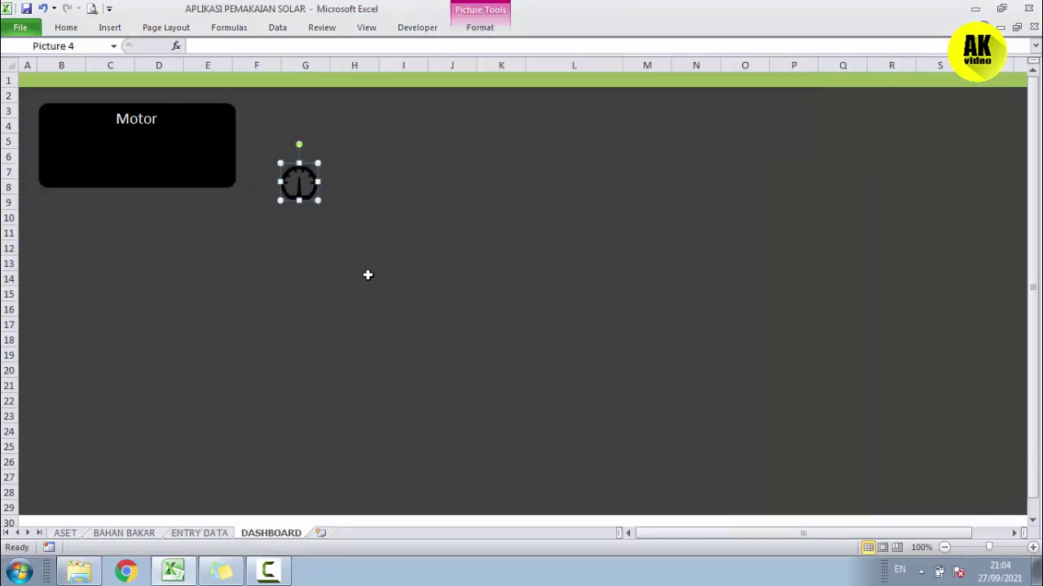
Move the gauge icon into the Motor panel and turn it white with Brightness 100%
left_click_drag(301, 202, 87, 165)
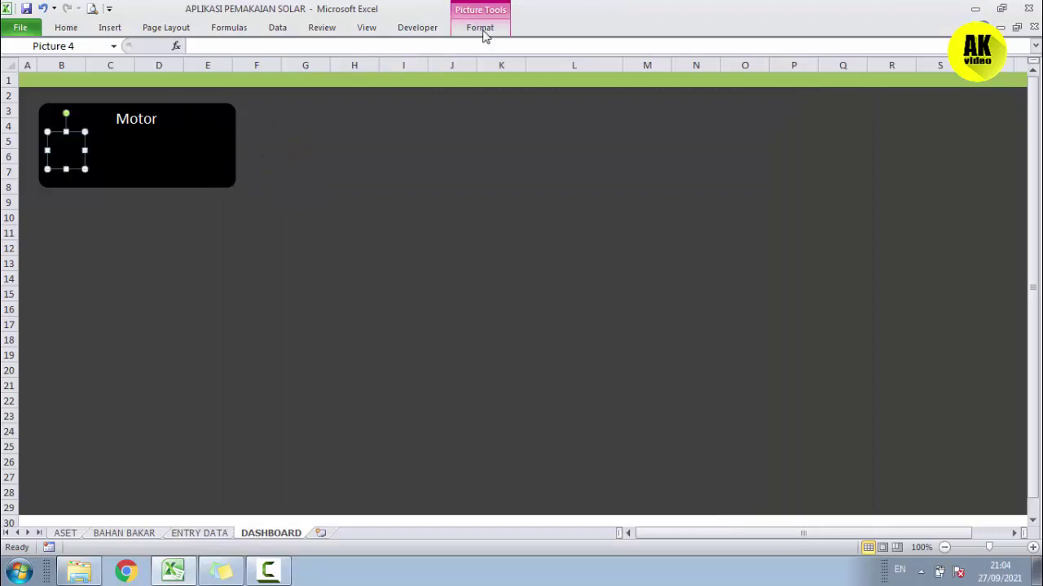
left_click(483, 31)
left_click(125, 70)
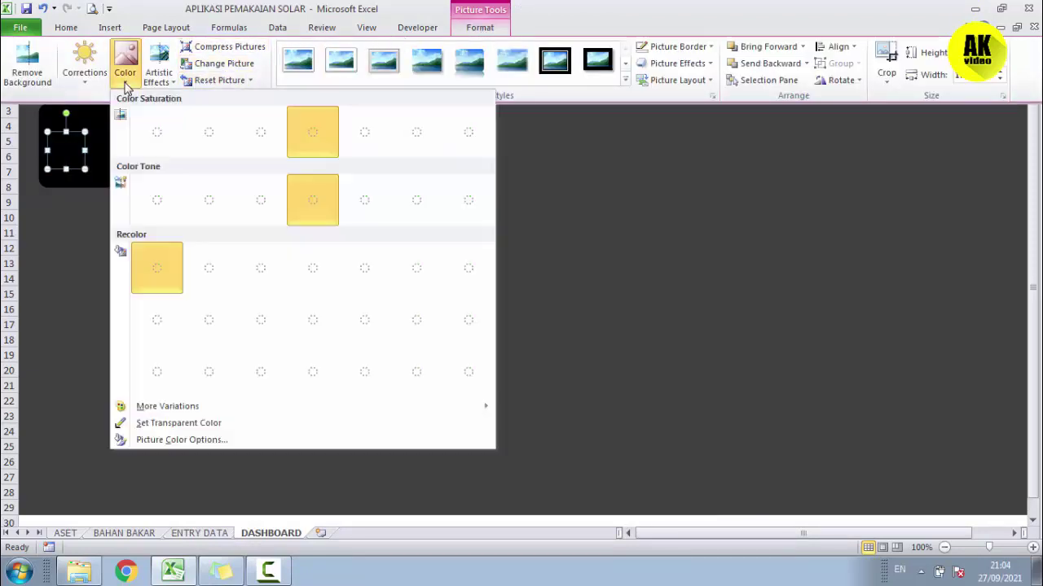
left_click(159, 441)
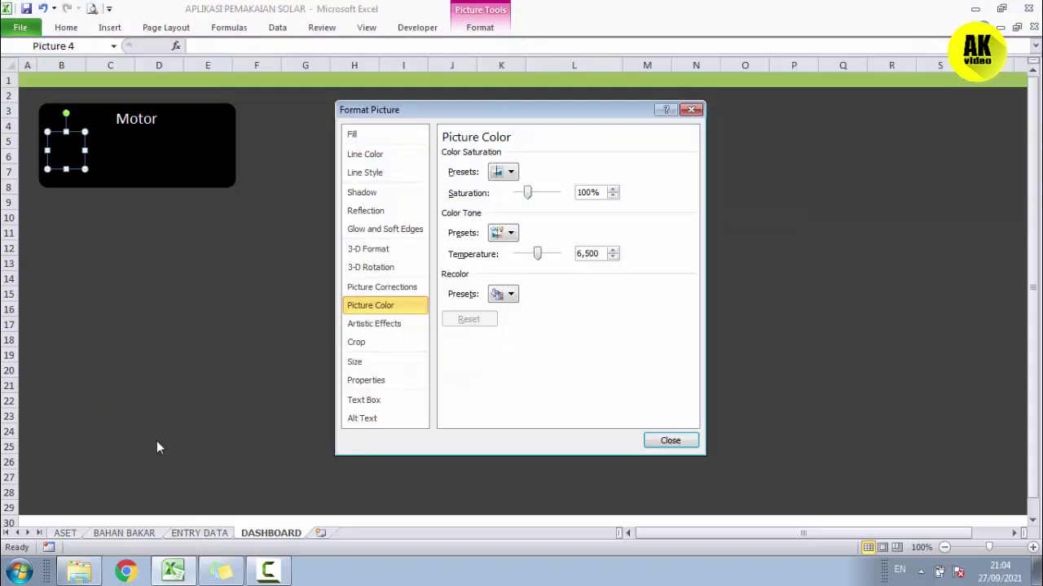
left_click(399, 290)
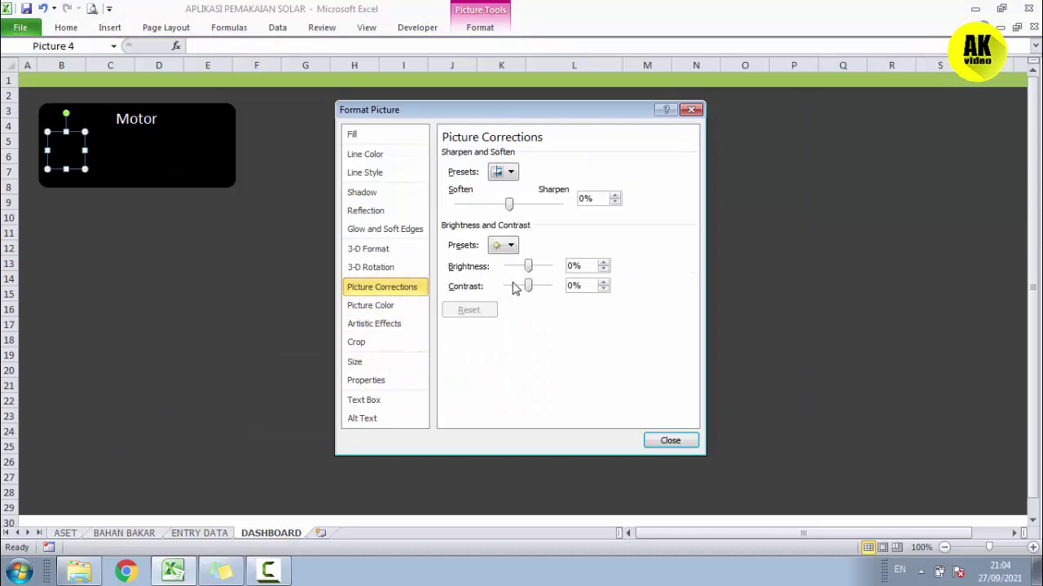
left_click_drag(528, 268, 552, 267)
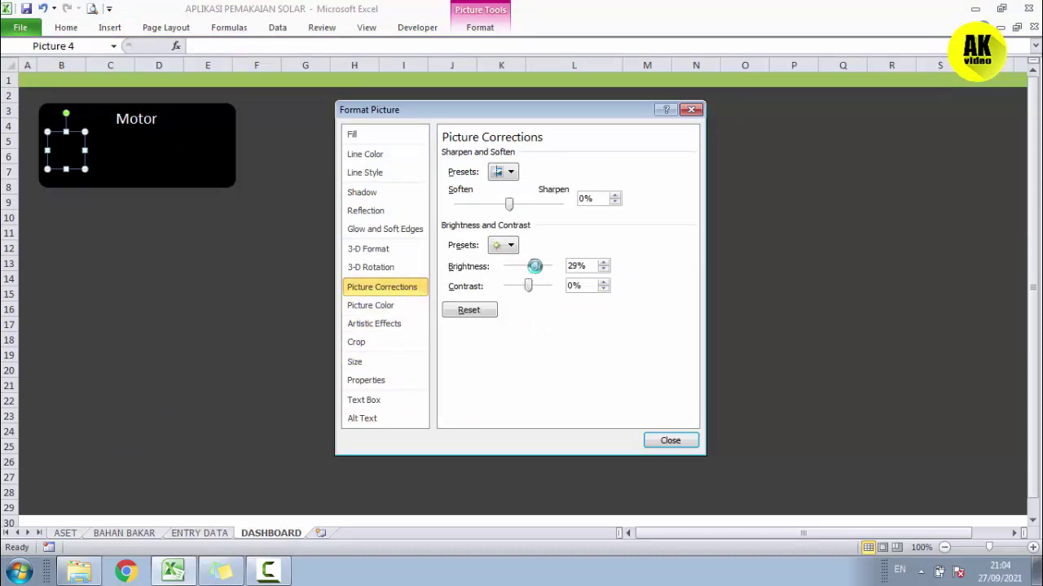
left_click(686, 441)
Nudge the gauge icon into place and make the Motor title bold, fine-tuning its position
left_click(26, 295)
left_click_drag(71, 167, 84, 161)
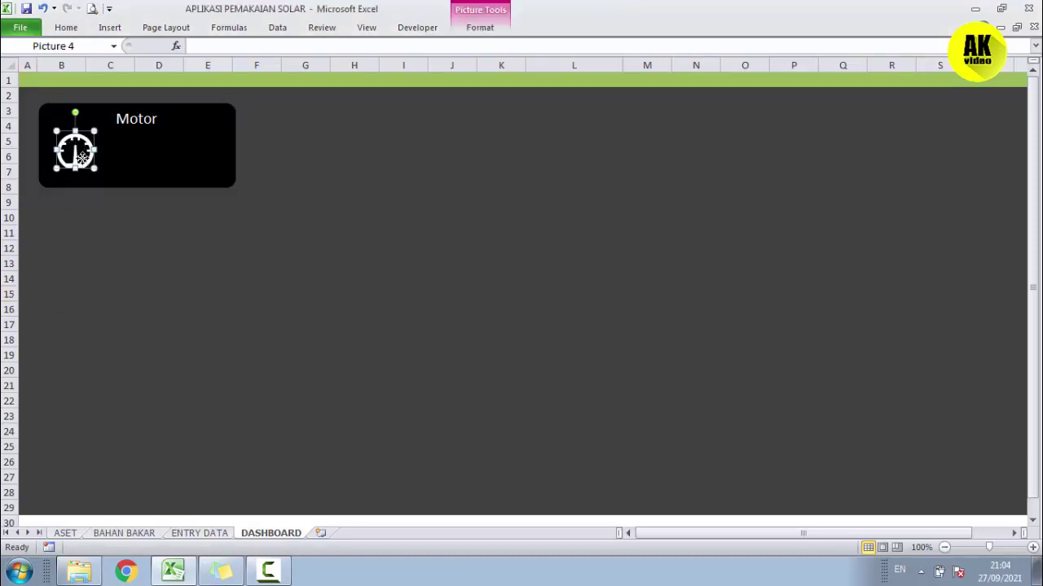
left_click_drag(82, 157, 79, 154)
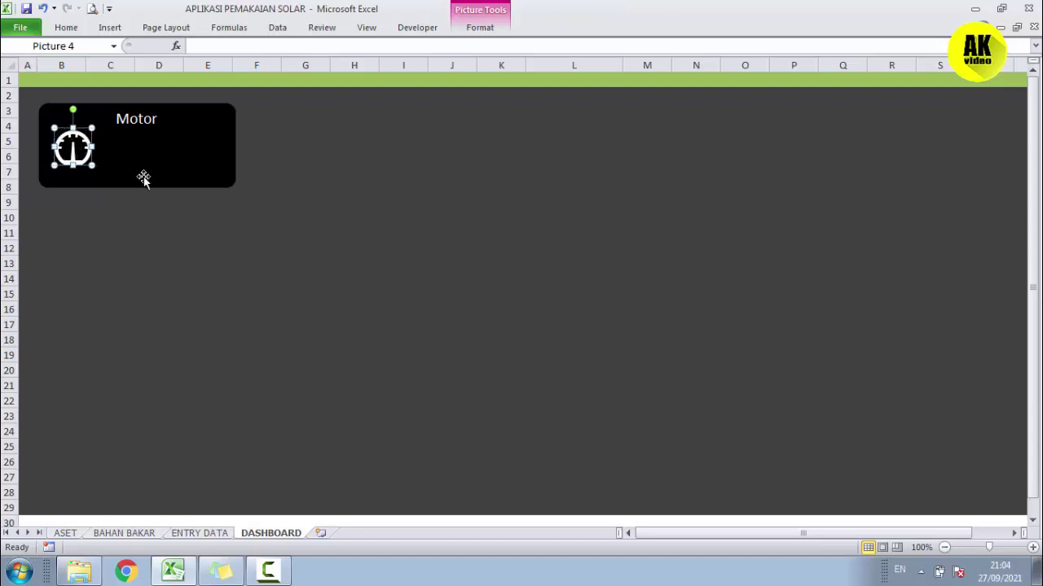
left_click(125, 120)
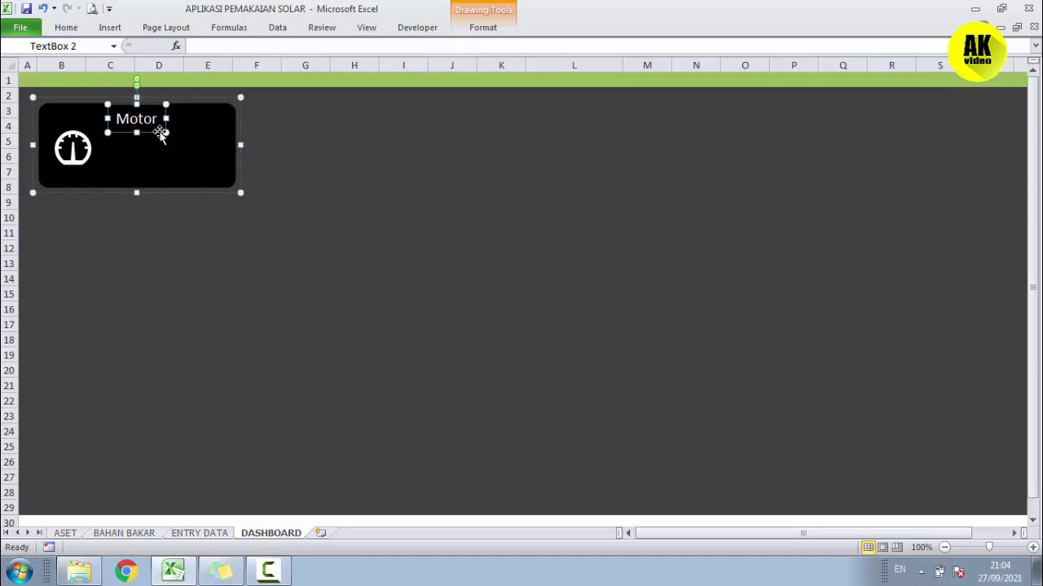
key("ctrl+b")
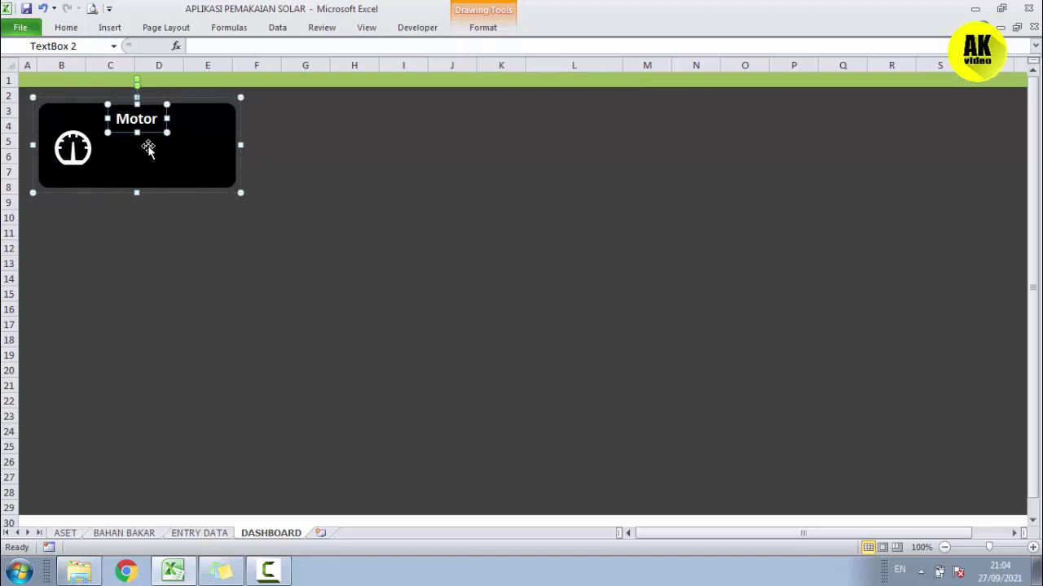
left_click_drag(152, 131, 158, 132)
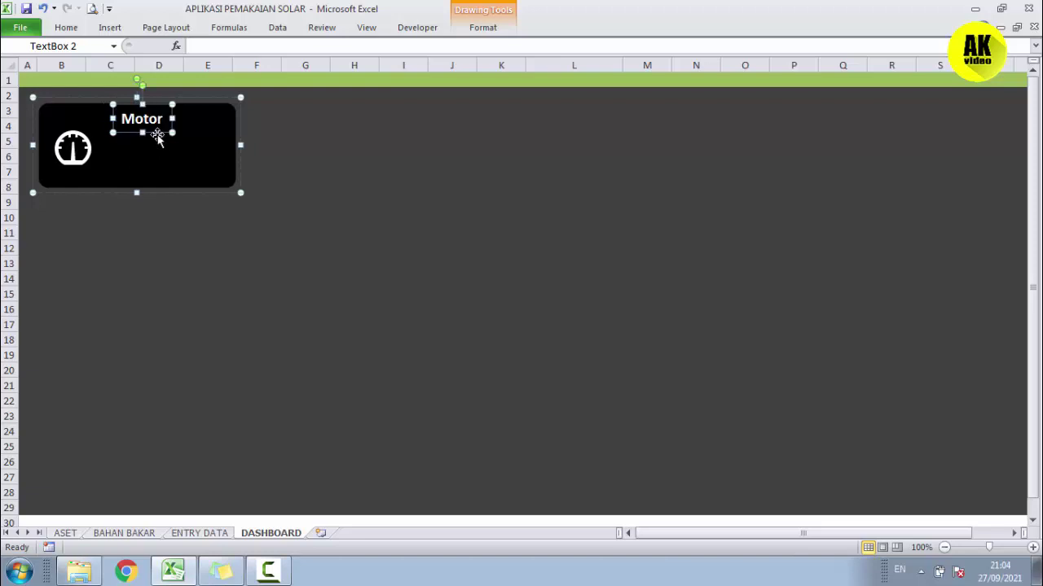
left_click(78, 157)
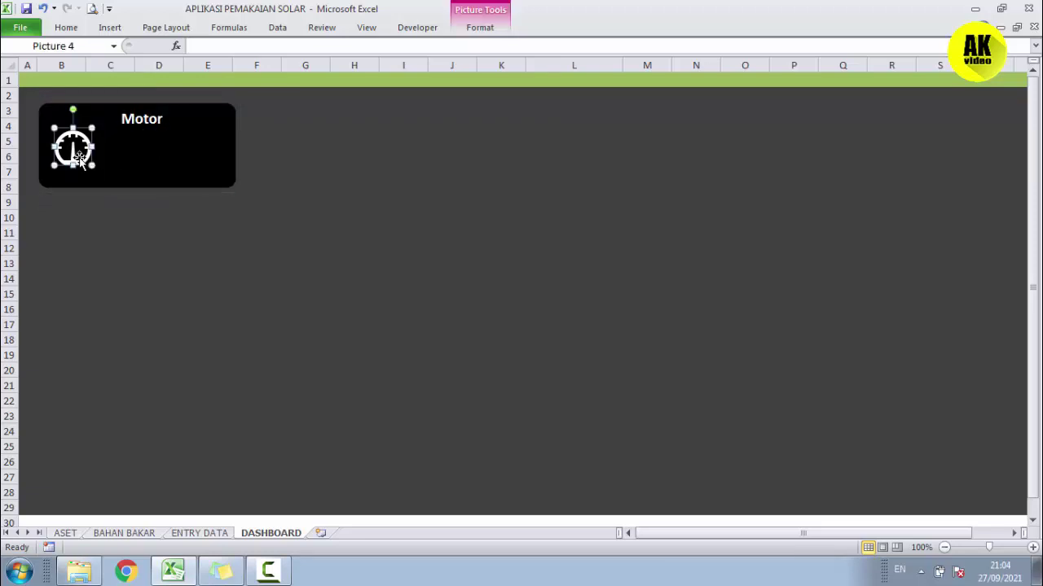
left_click(142, 119)
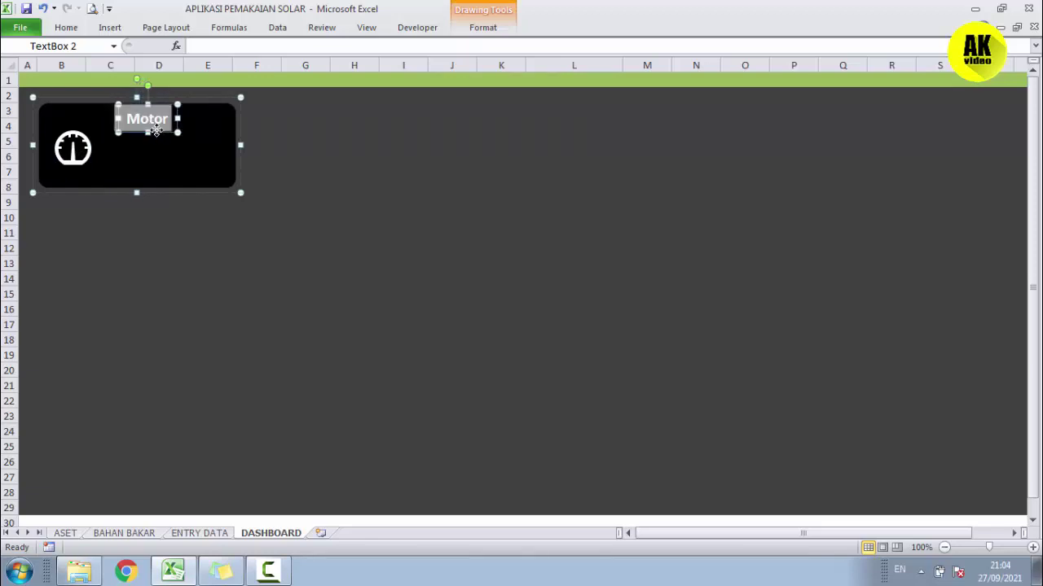
left_click_drag(158, 131, 153, 130)
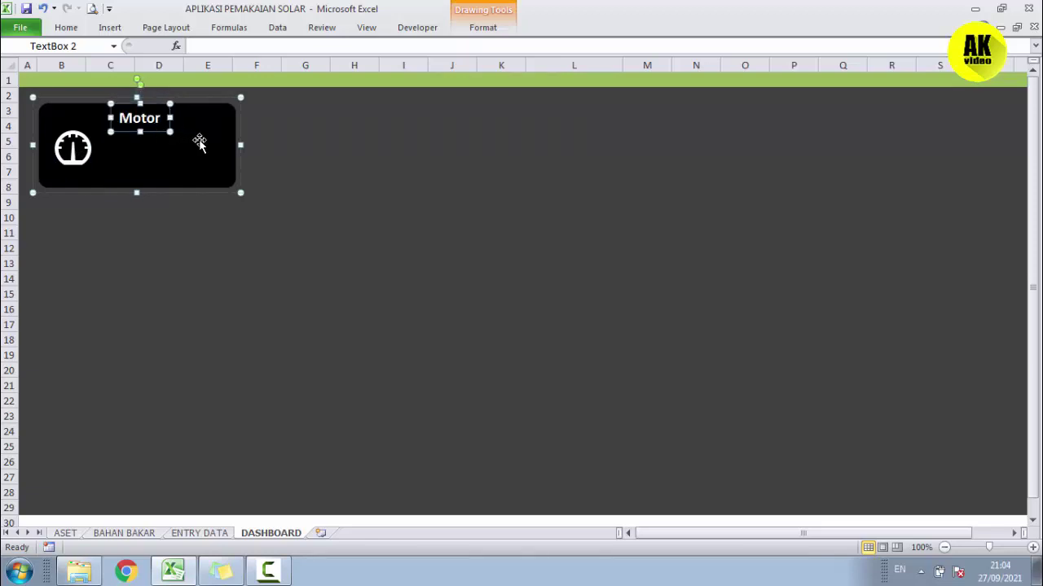
Lower the gauge icon slightly and group it with the black Motor panel
left_click(82, 156)
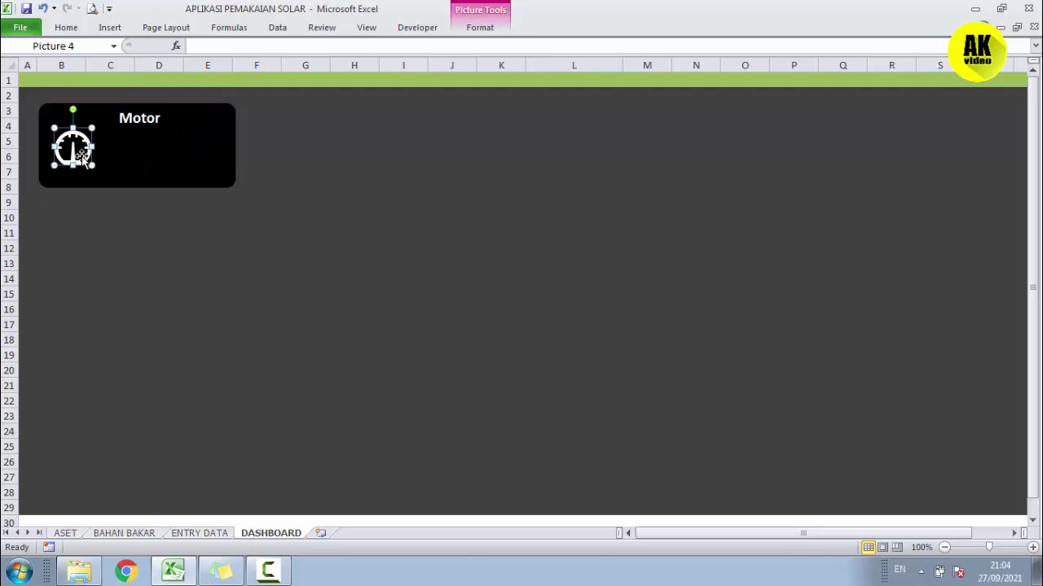
left_click_drag(82, 157, 82, 160)
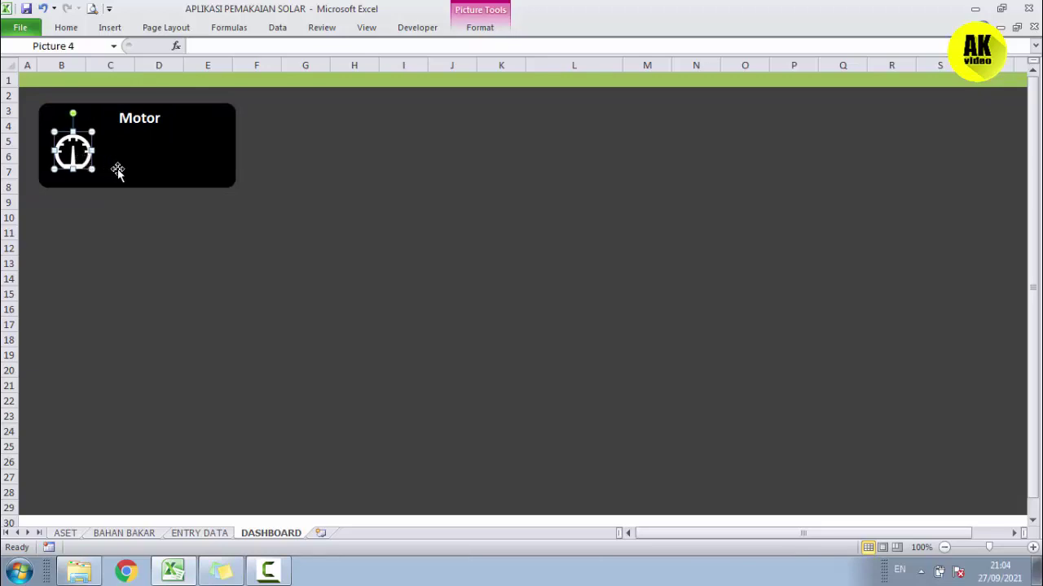
left_click(158, 170, "ctrl")
left_click(489, 27)
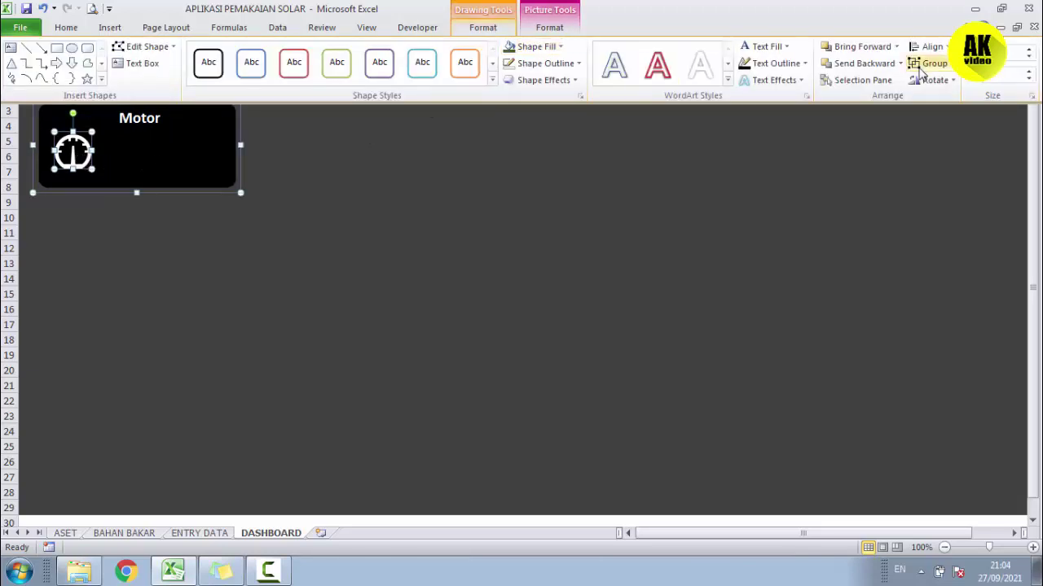
left_click(934, 63)
left_click(937, 80)
left_click(404, 278)
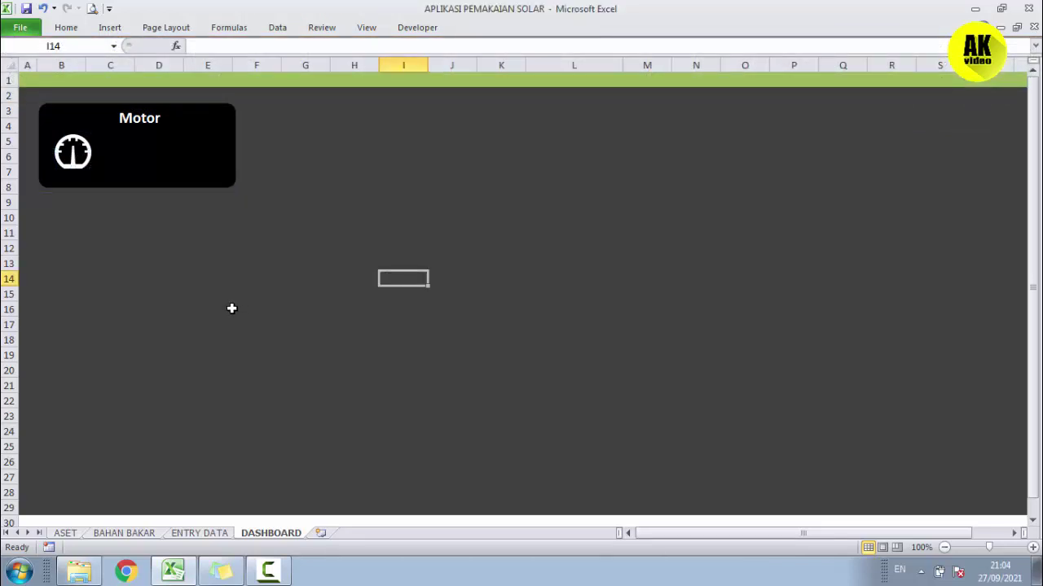
Make the black rectangle in the group a little taller and shift the icon slightly down
left_click(191, 179)
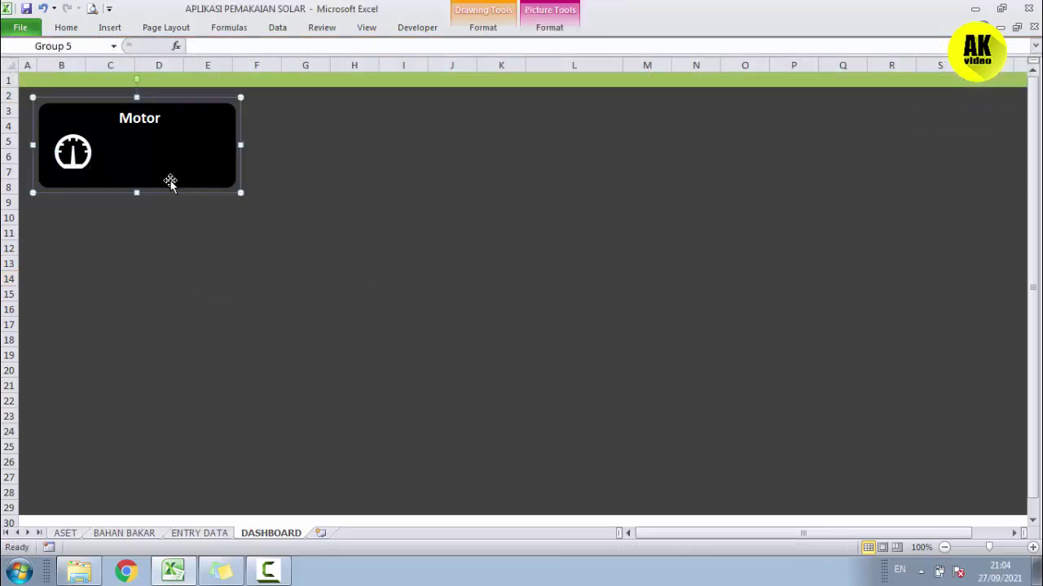
left_click(157, 183)
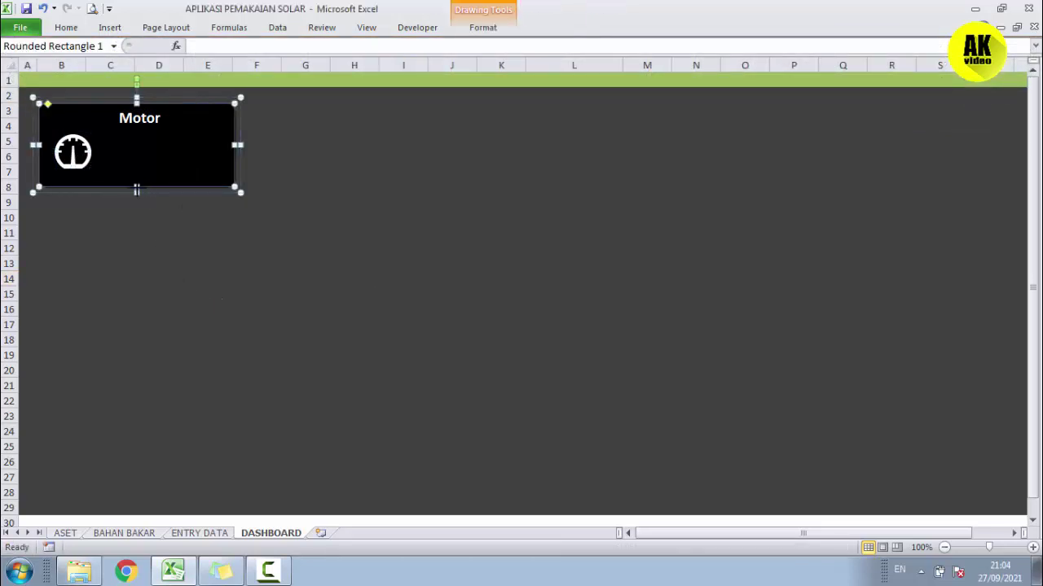
left_click_drag(137, 190, 137, 198)
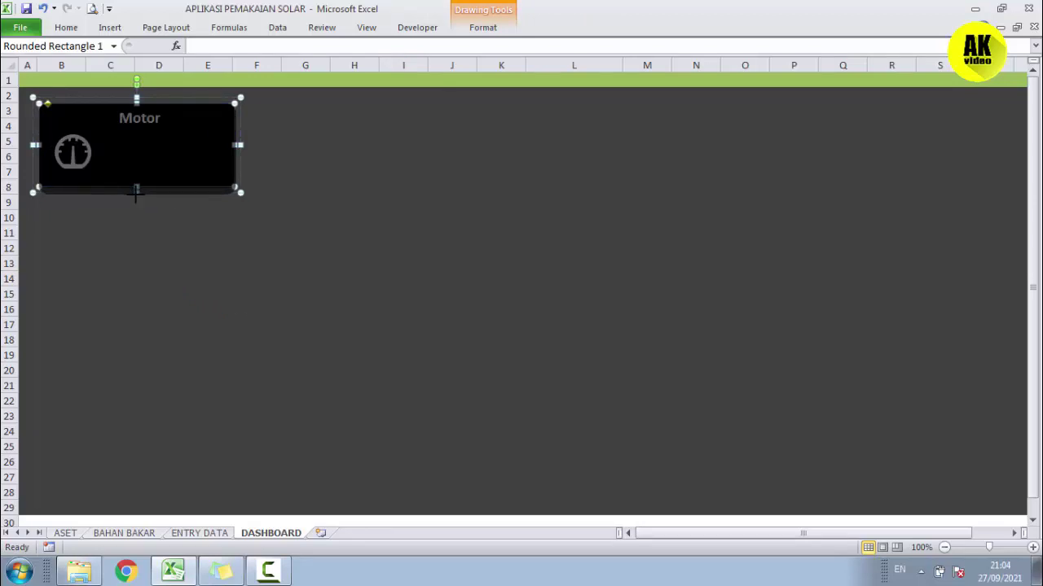
left_click(143, 246)
left_click(73, 157)
left_click(73, 159)
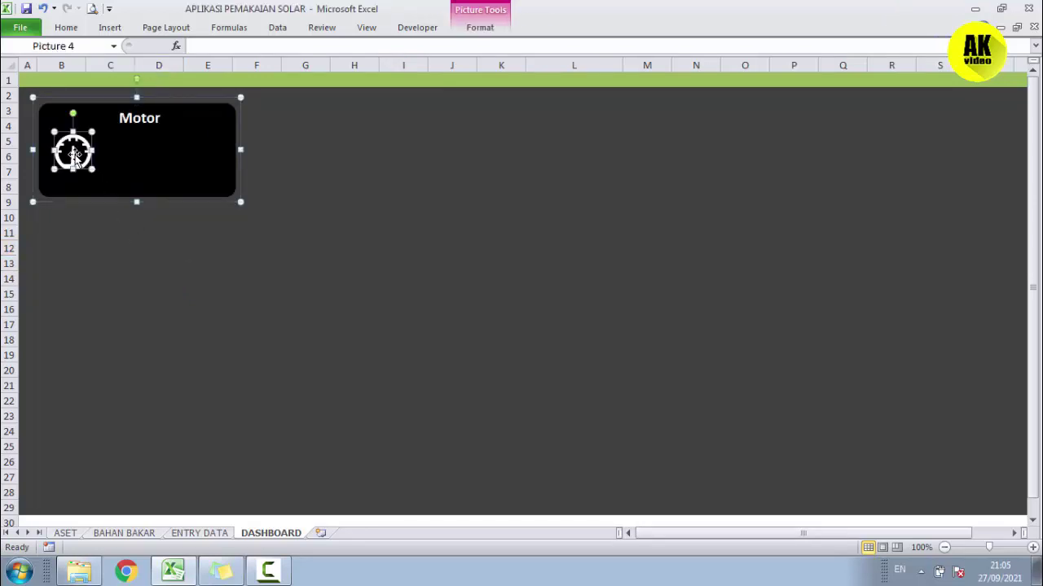
left_click_drag(73, 159, 77, 160)
left_click(119, 245)
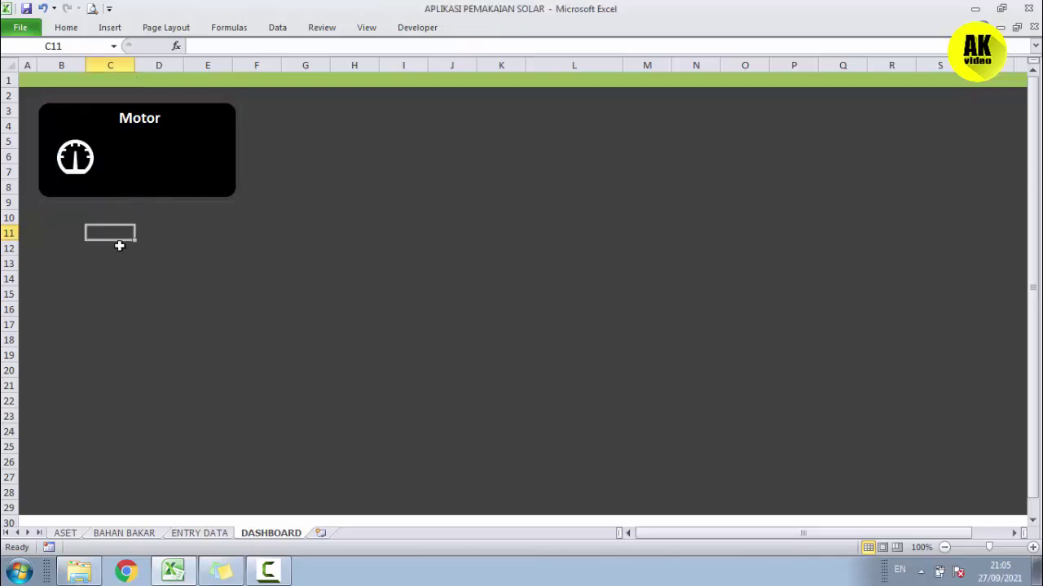
Copy the grouped Motor panel three times, placing the copies side by side across the top row
left_click(140, 190)
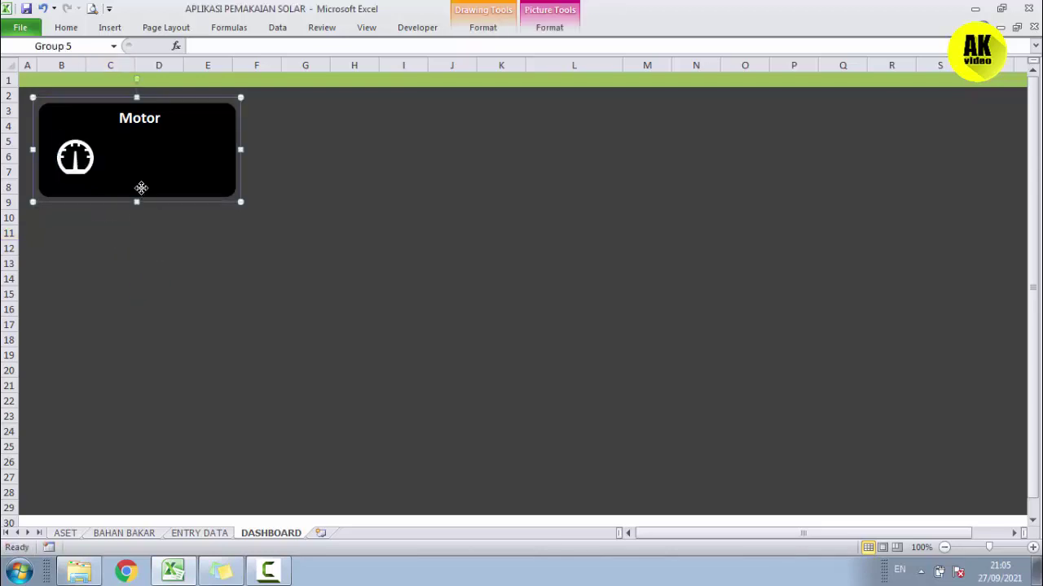
key("ctrl+c")
left_click(287, 157)
key("ctrl+v")
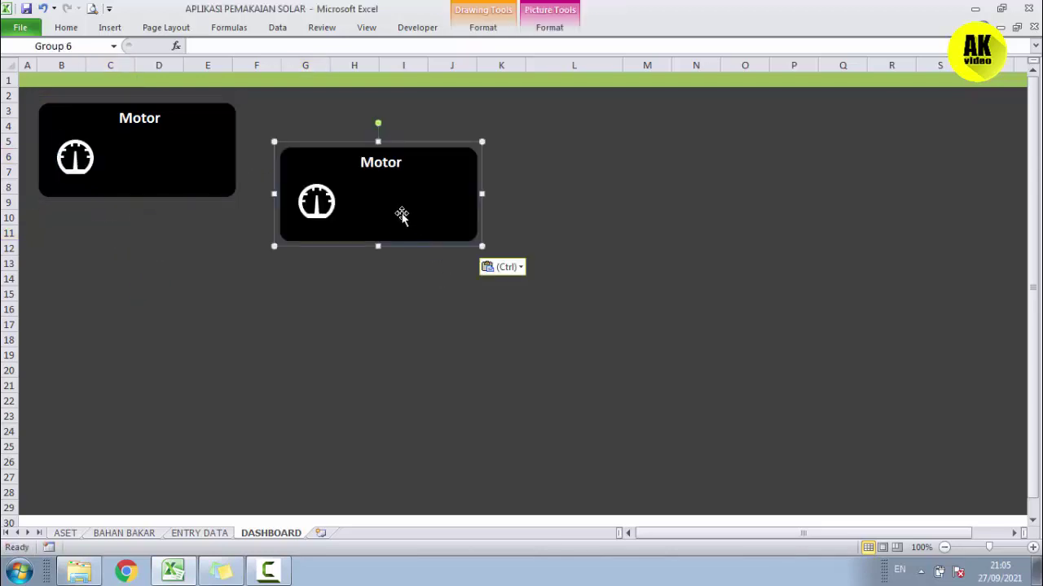
left_click_drag(394, 200, 366, 169)
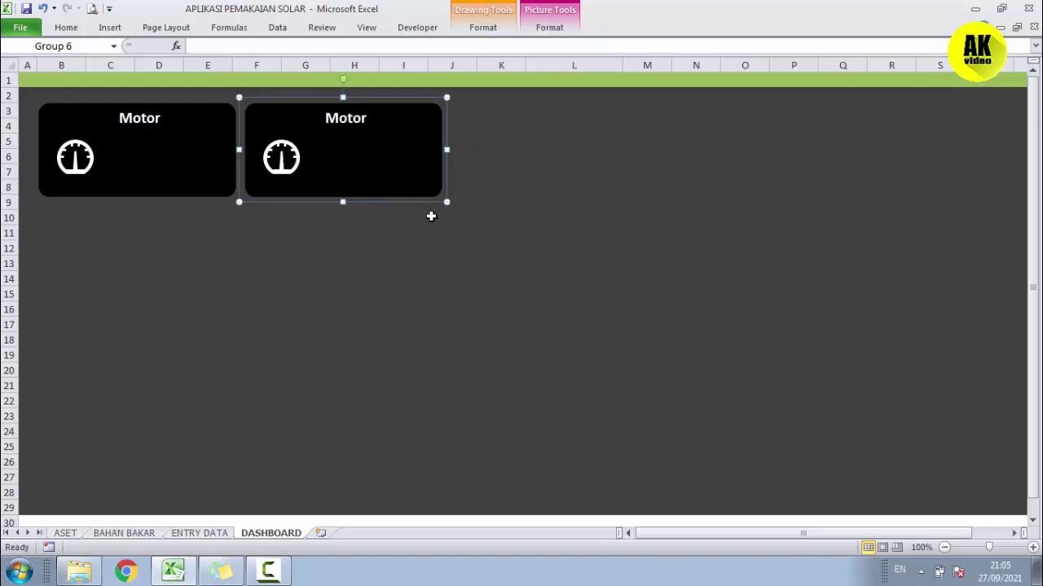
key("ctrl+d")
left_click_drag(410, 187, 940, 169)
key("ctrl+d")
left_click(627, 325)
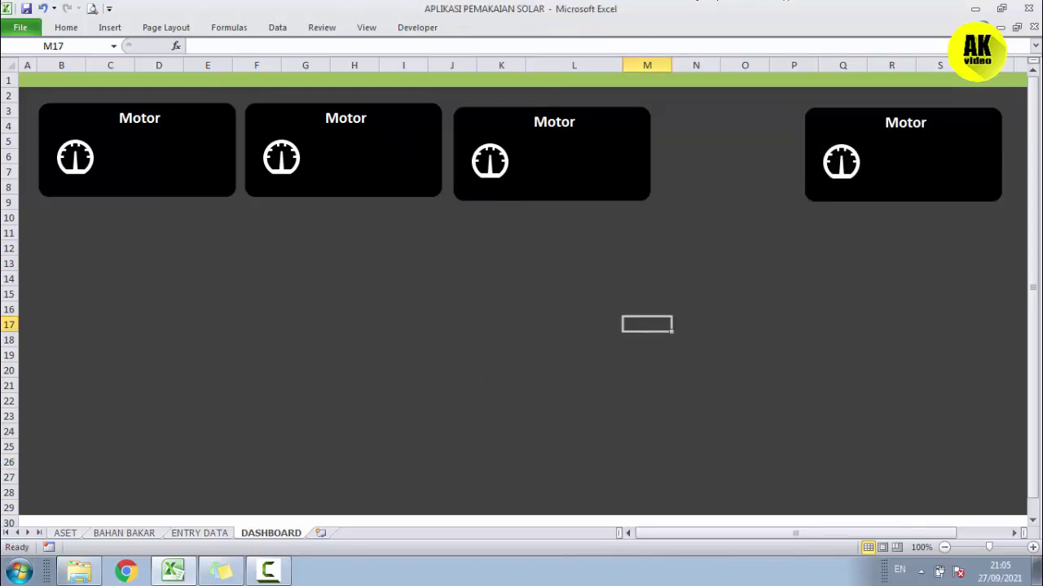
Relabel the second panel 'Mobil' and the third panel 'Alat Berat'
left_click(349, 118)
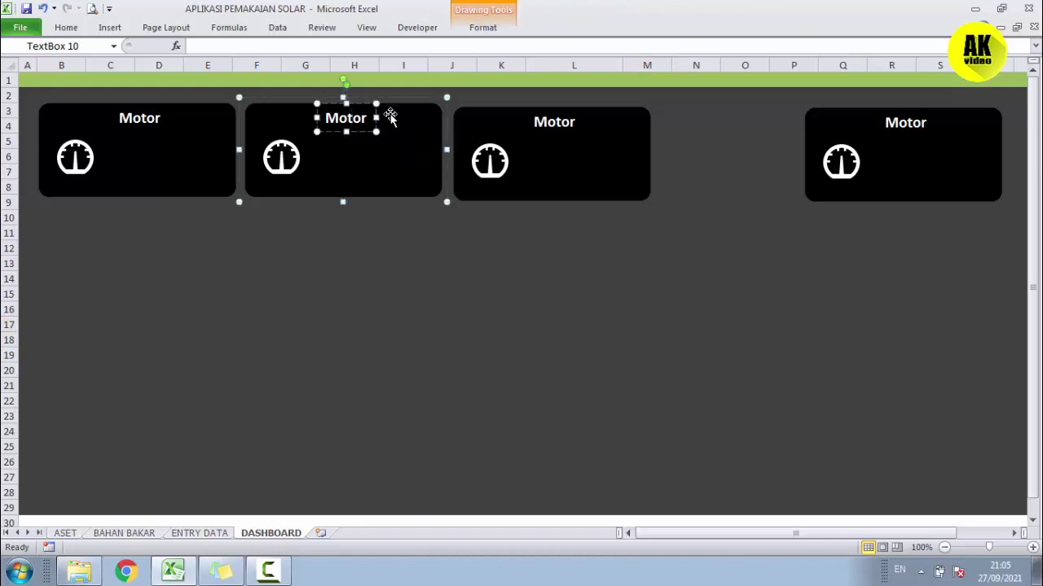
key("Delete")
key("Delete")
key("BackSpace")
type("b")
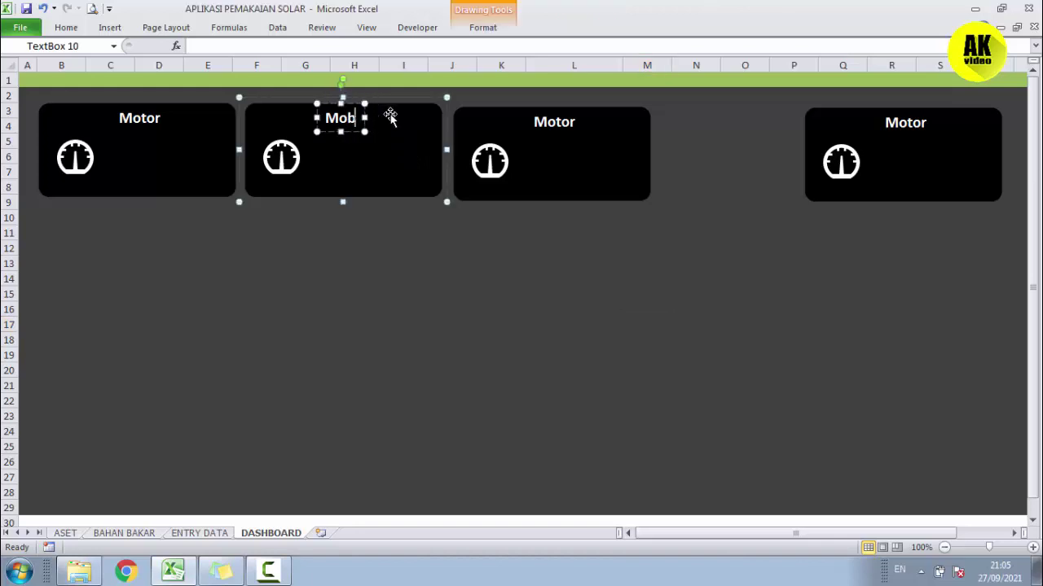
type("il")
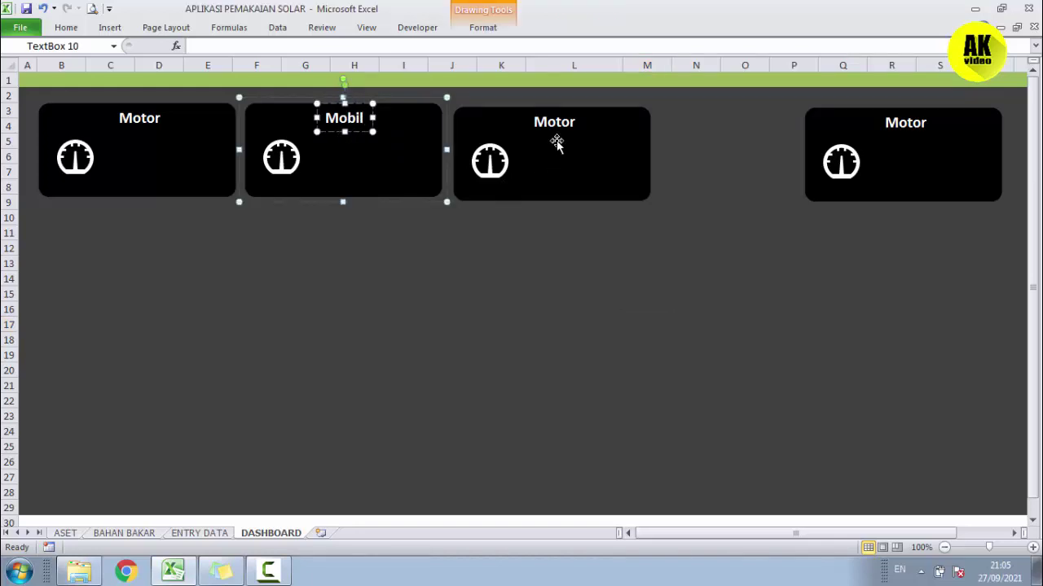
double_click(554, 122)
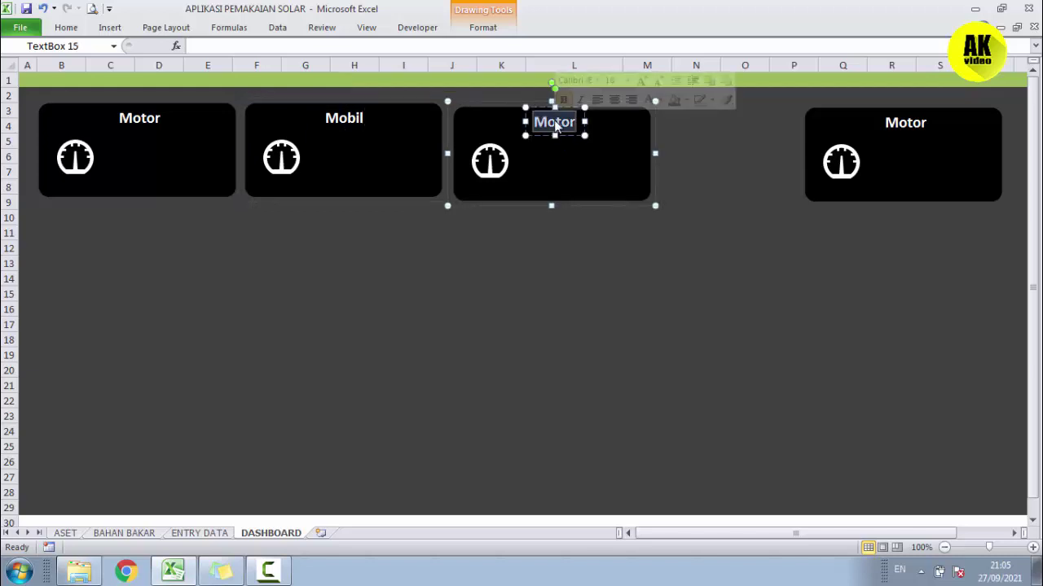
type("a")
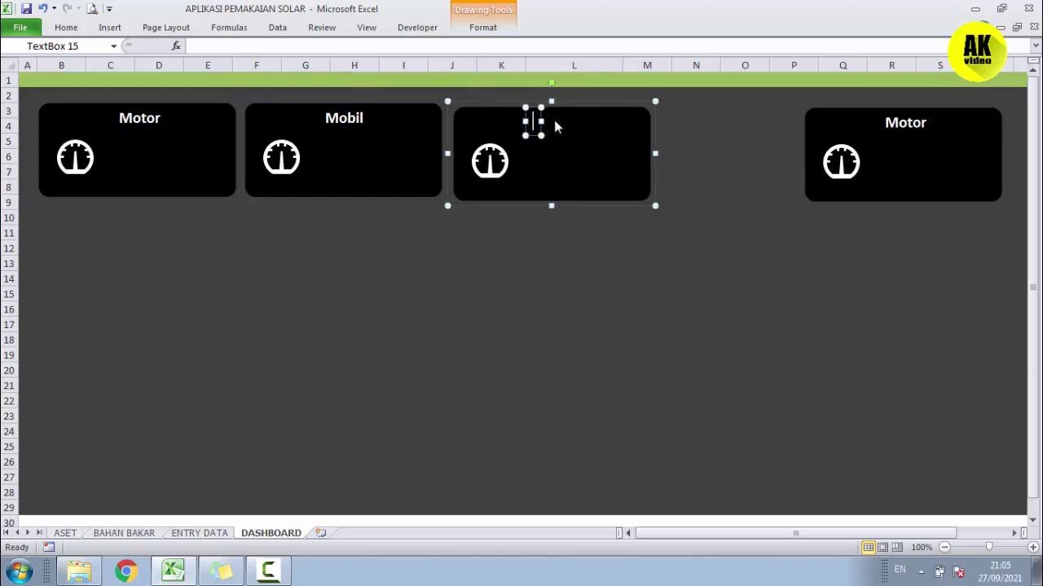
type("Ala")
type("t Berat")
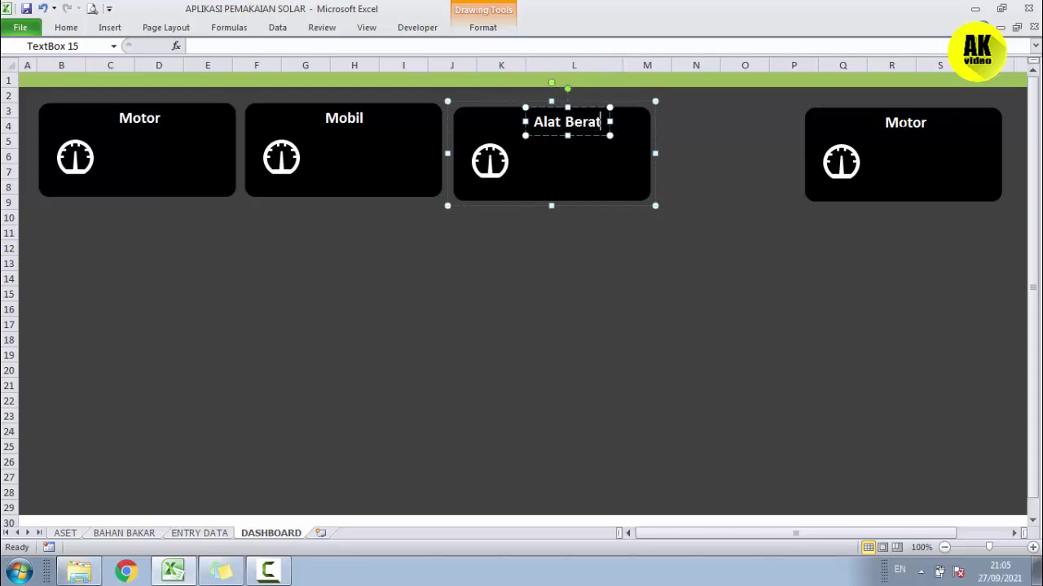
Replace the rightmost panel's Motor label with 'Total'
left_click(905, 122)
double_click(905, 123)
type("t")
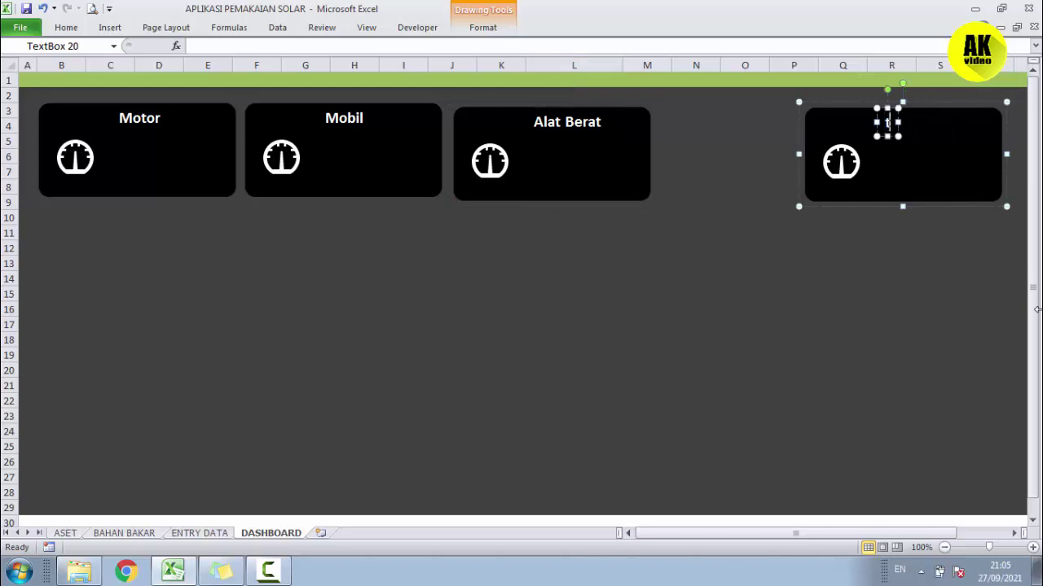
key("BackSpace")
type("T")
type("ot")
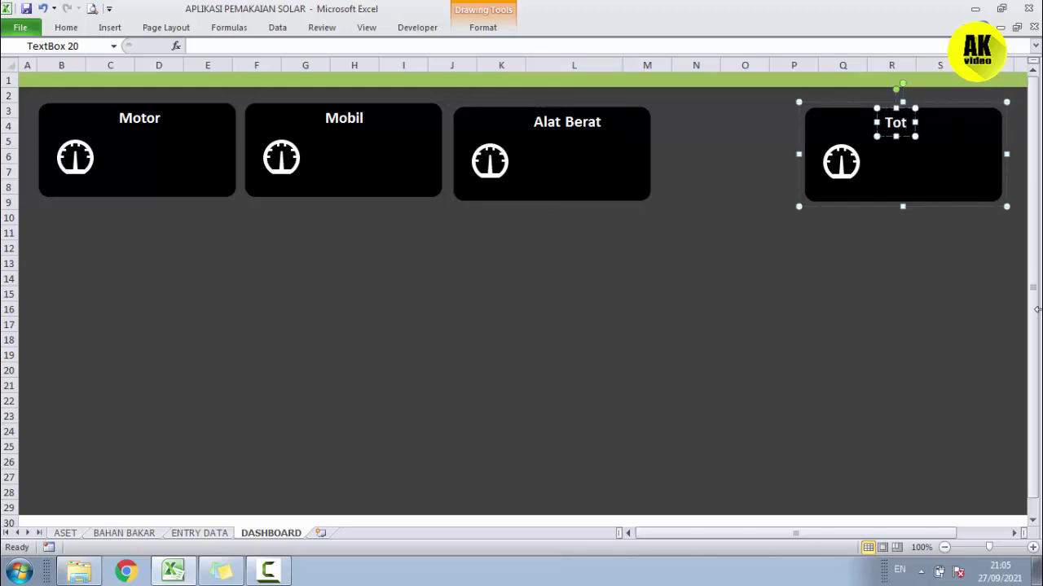
type("al")
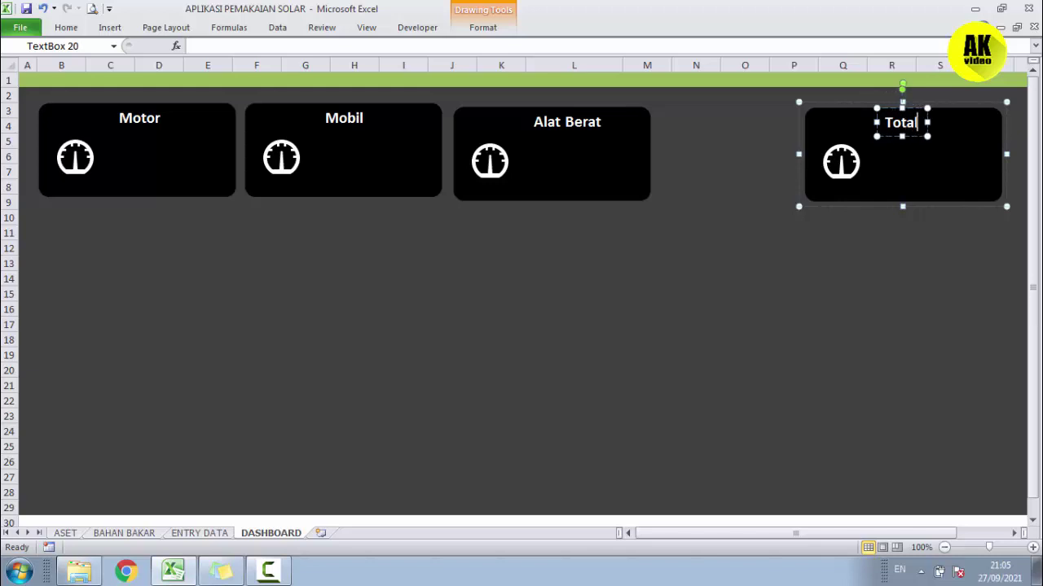
scroll(935, 304, "down", 1)
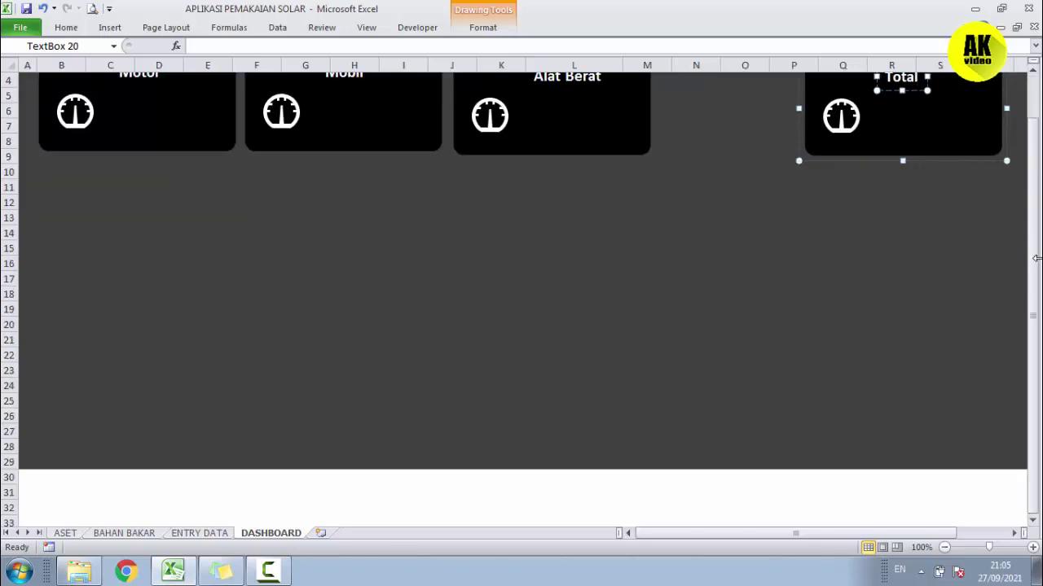
left_click_drag(1035, 257, 1035, 236)
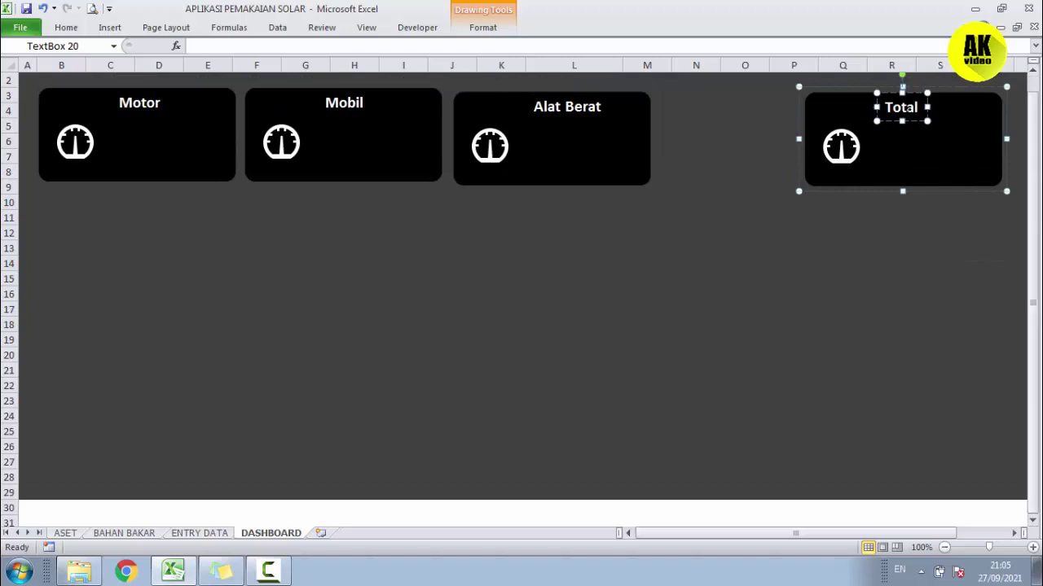
scroll(1007, 365, "down", 1)
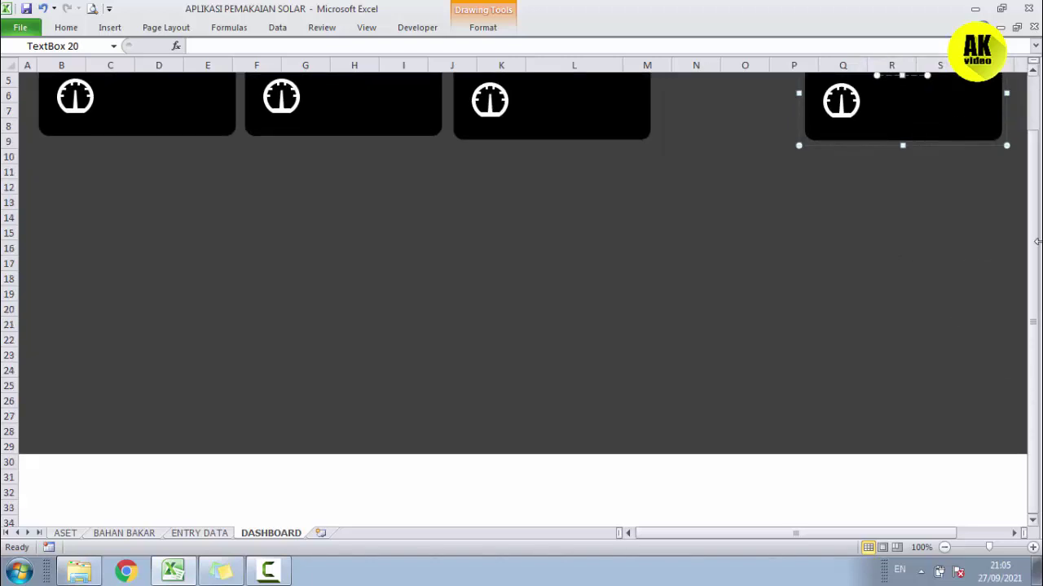
left_click_drag(1034, 237, 1019, 186)
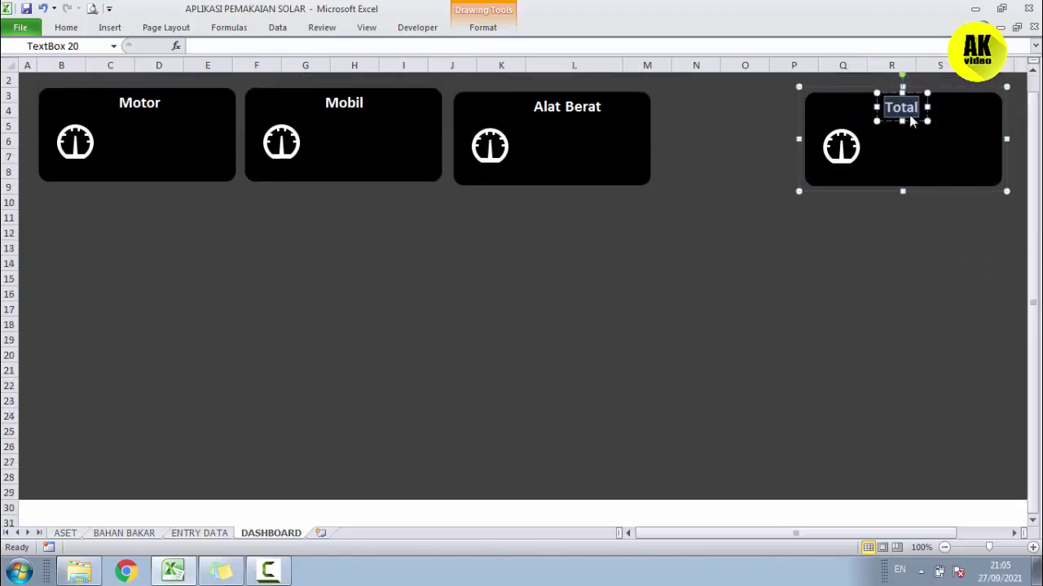
Append 'BBM' so the rightmost label reads 'Total BBM'
left_click(918, 107)
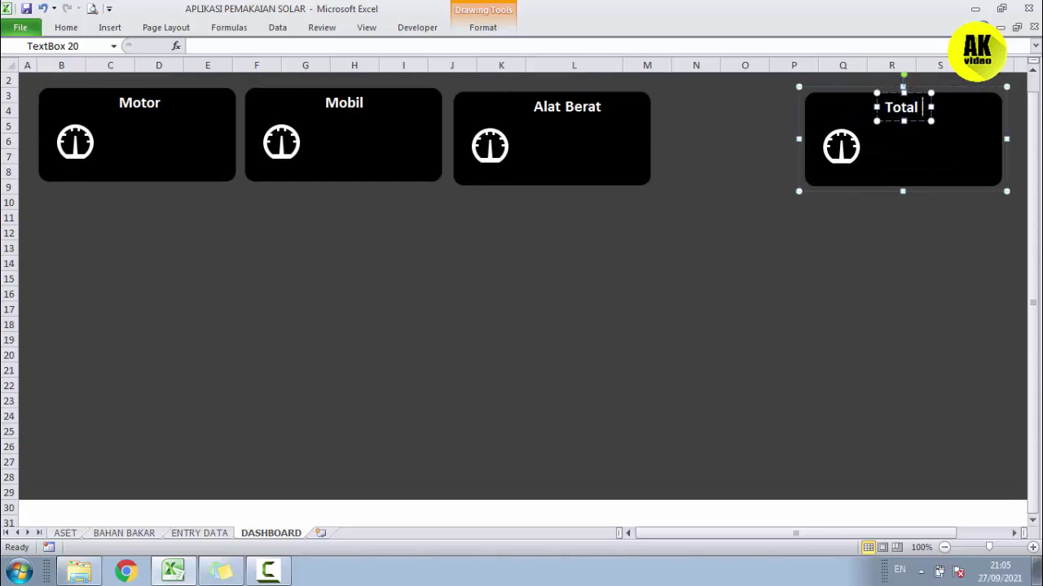
type("bbm")
key("BackSpace")
key("BackSpace")
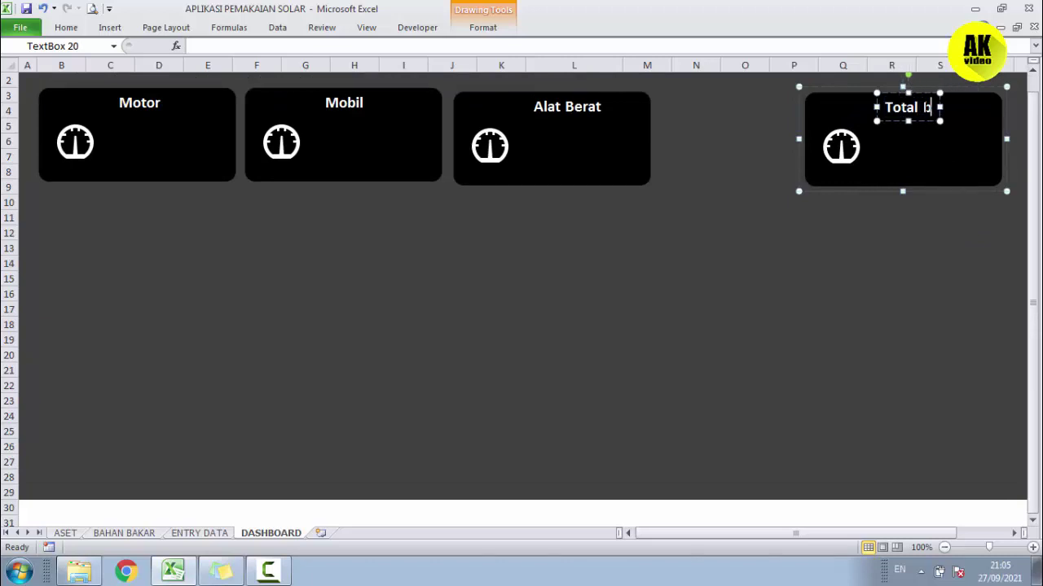
key("BackSpace")
type("BBM")
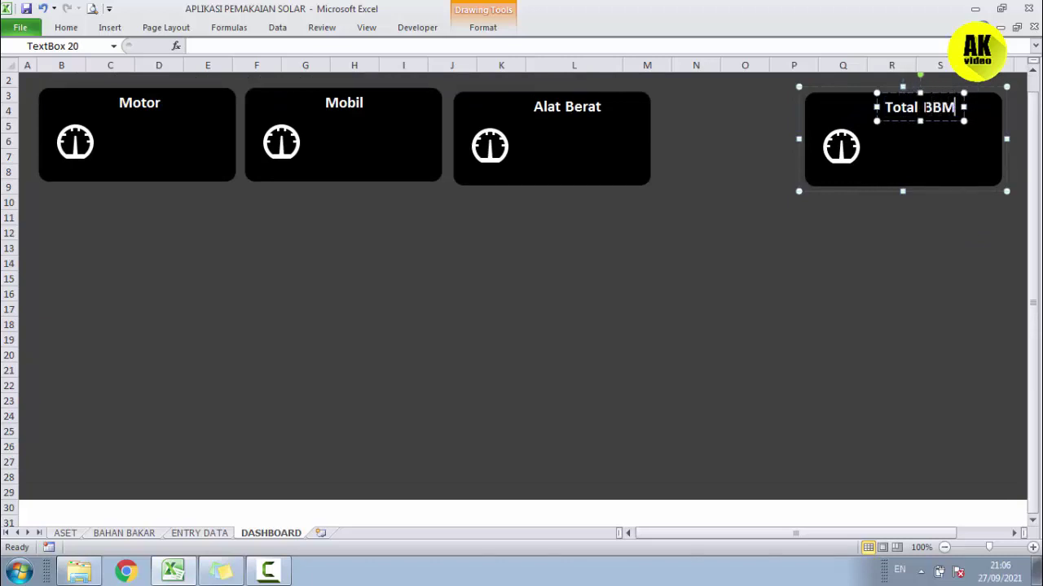
left_click(765, 277)
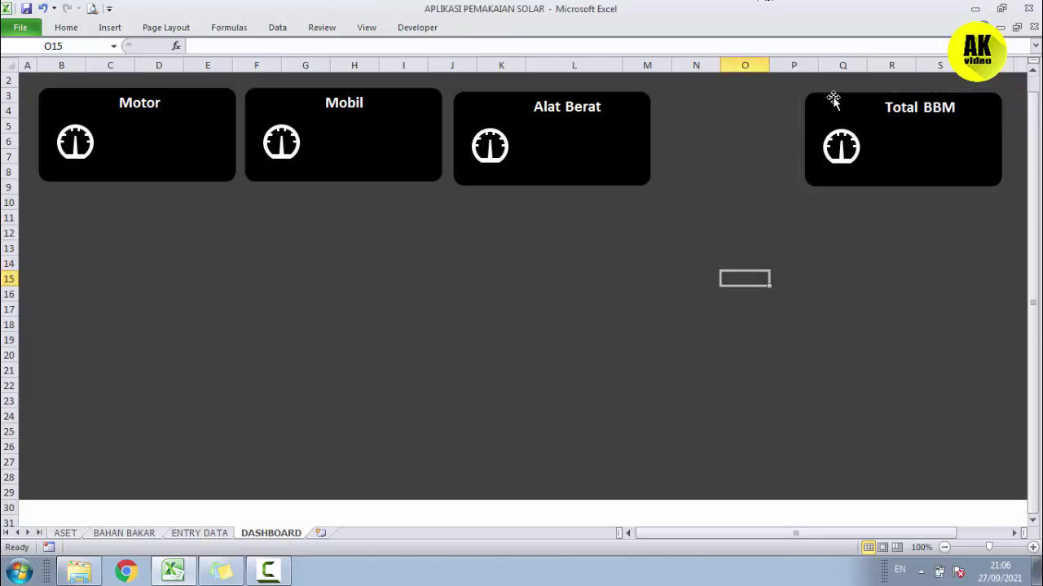
Deselect the panels and save the workbook
left_click(743, 138)
left_click(27, 8)
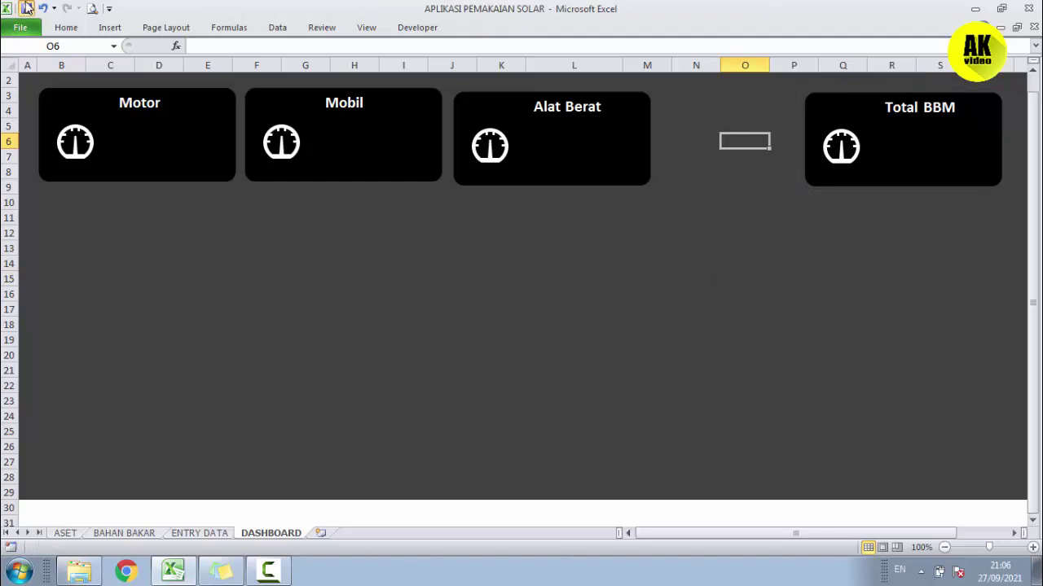
left_click_drag(1027, 236, 1028, 222)
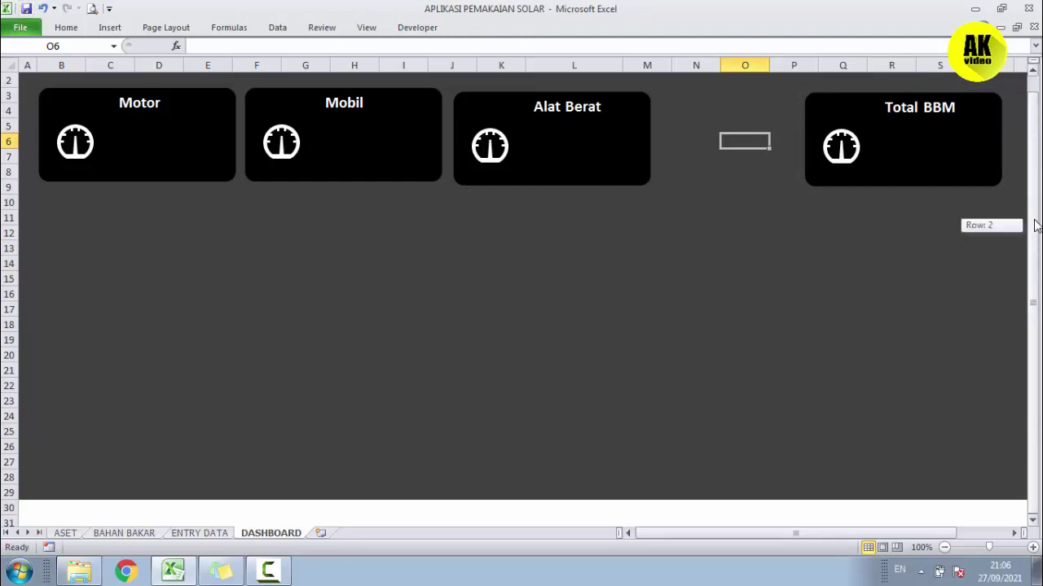
left_click(575, 309)
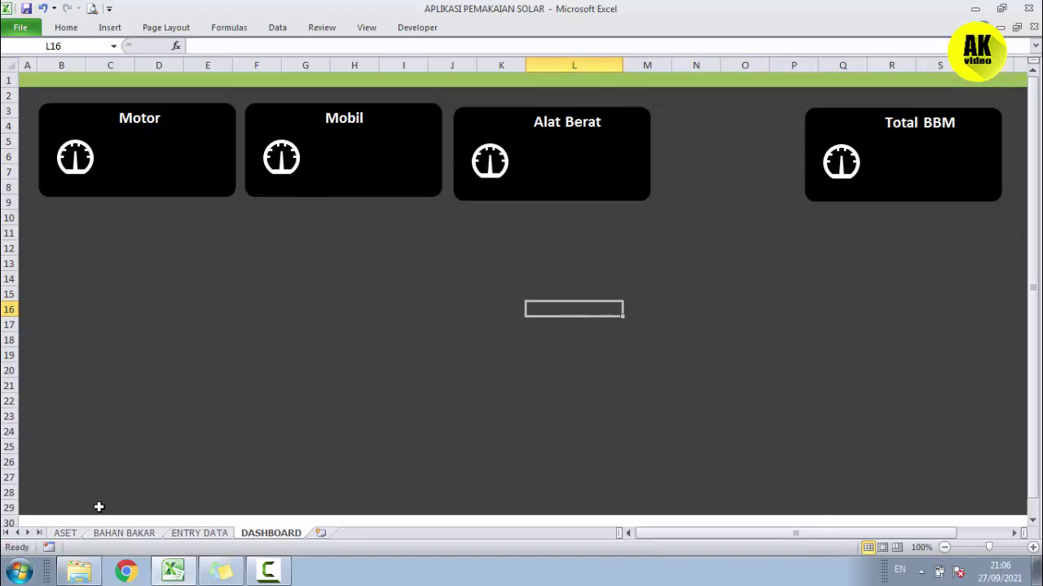
Select the ENTRY DATA fuel table B3:R49 from its header row and start a PivotTable from it
left_click(200, 534)
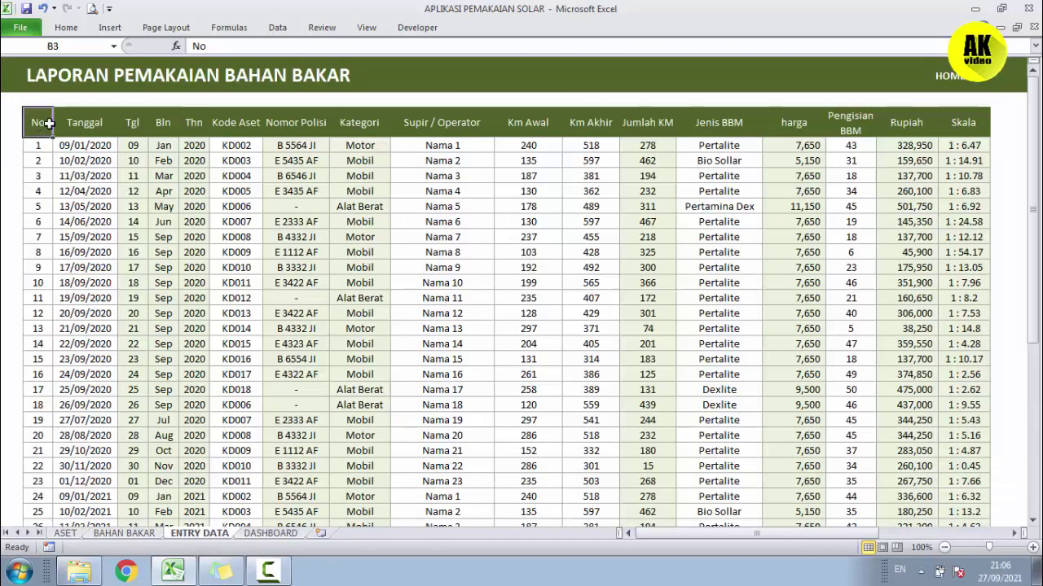
mouse_move(34, 124)
left_mouse_down()
mouse_move(964, 139)
mouse_move(839, 132)
left_mouse_up()
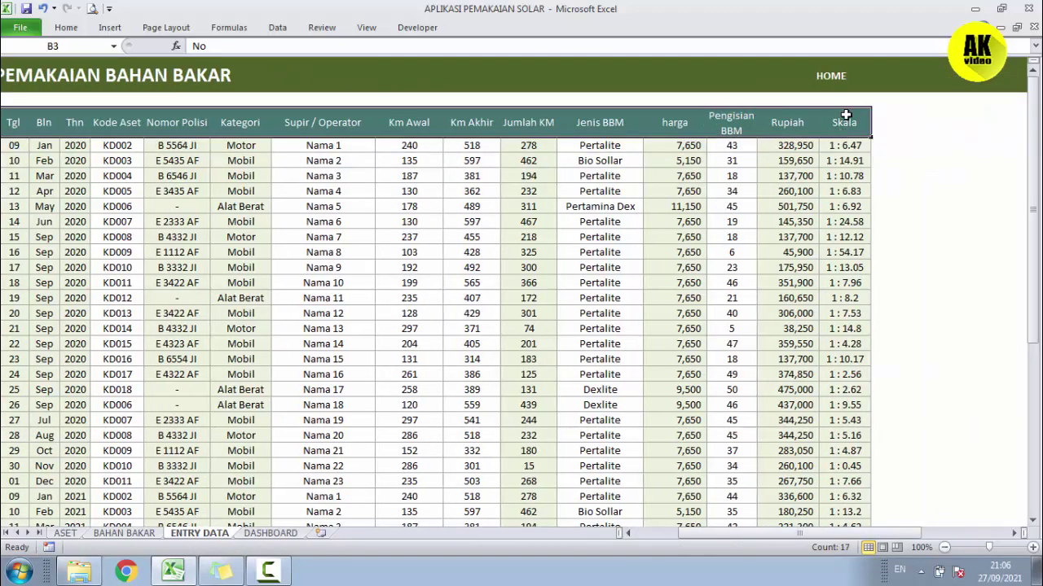
key("ctrl+shift+Down")
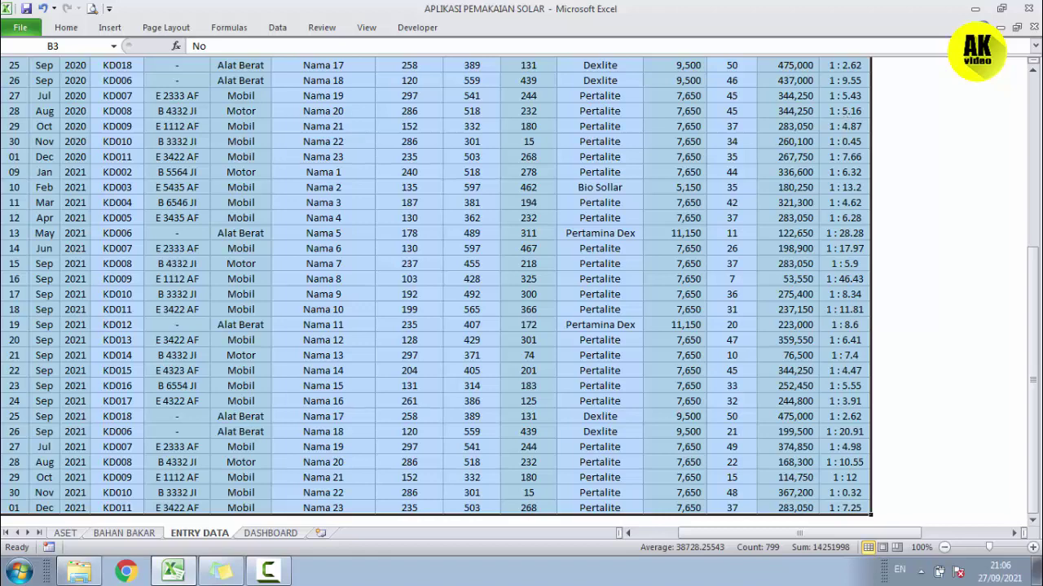
left_click(106, 28)
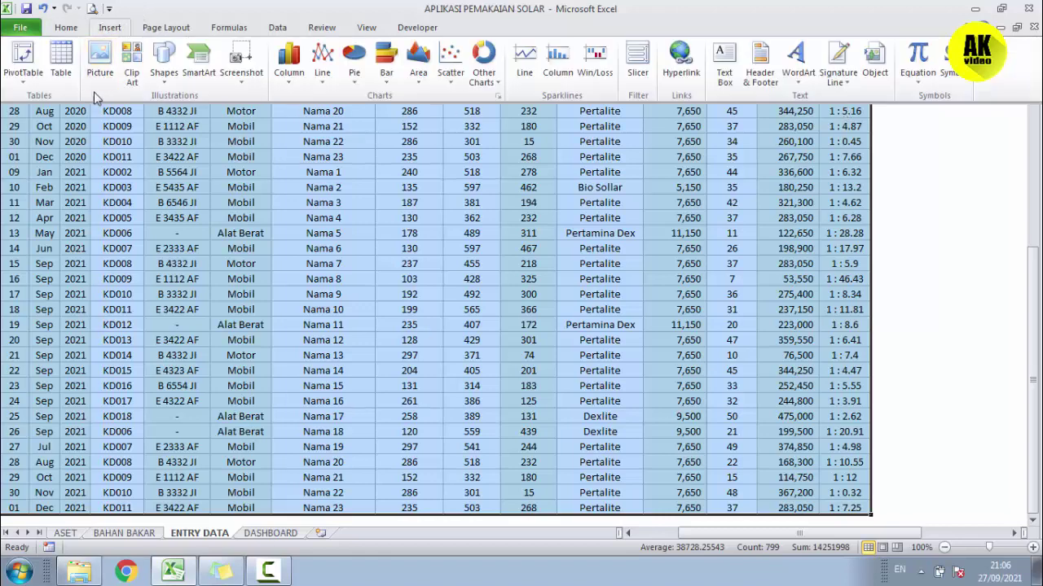
left_click(23, 55)
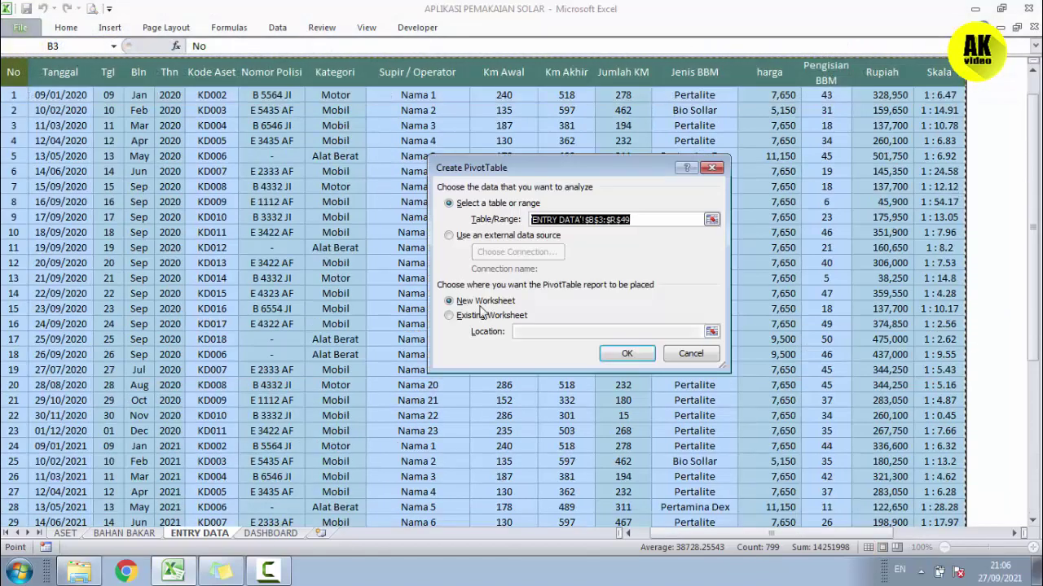
Place the pivot table on a new sheet with Bln as rows and Sum of Pengisian BBM as values
left_click(626, 355)
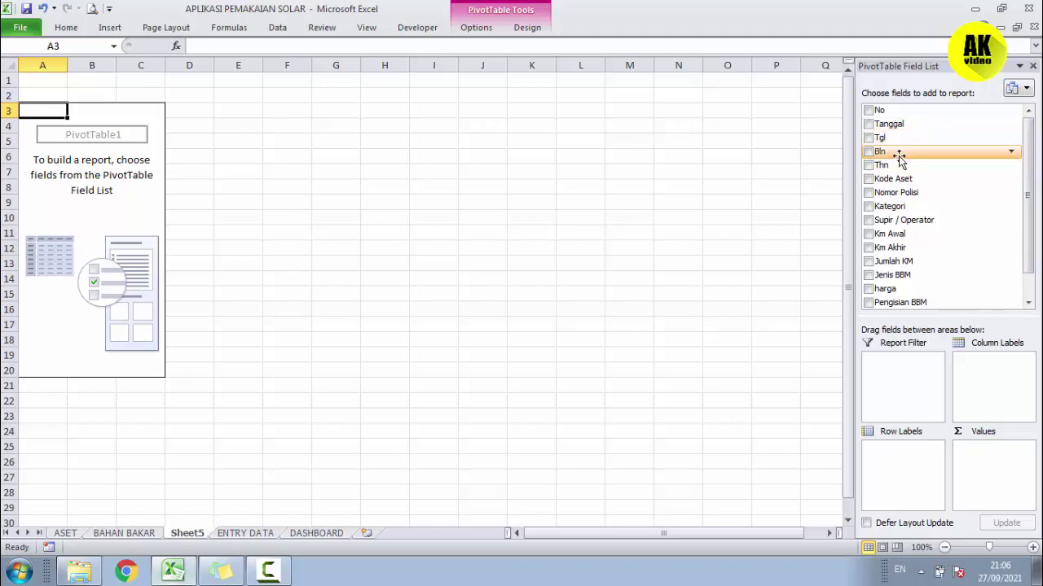
left_click(868, 152)
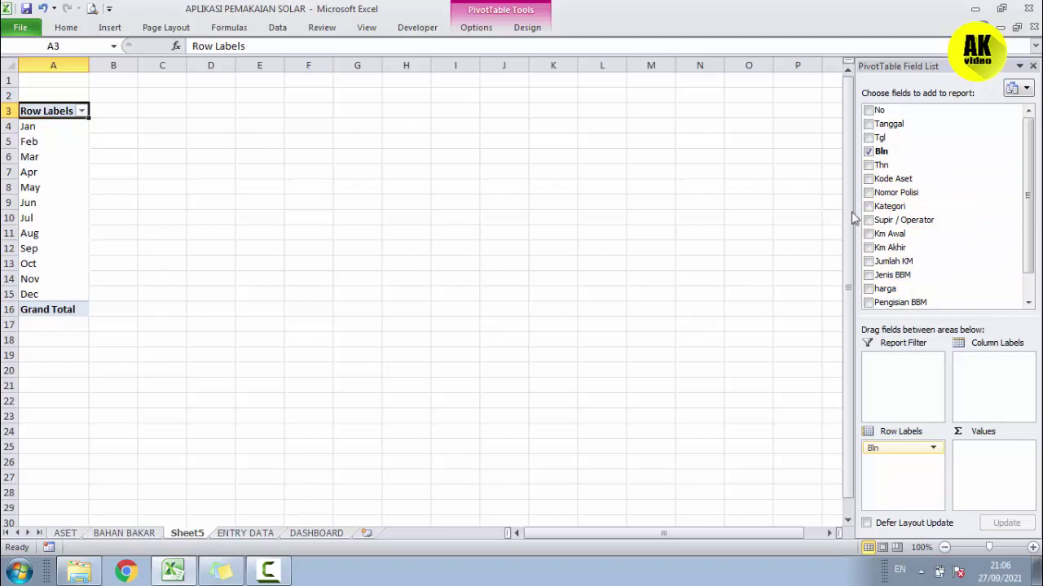
left_click(868, 303)
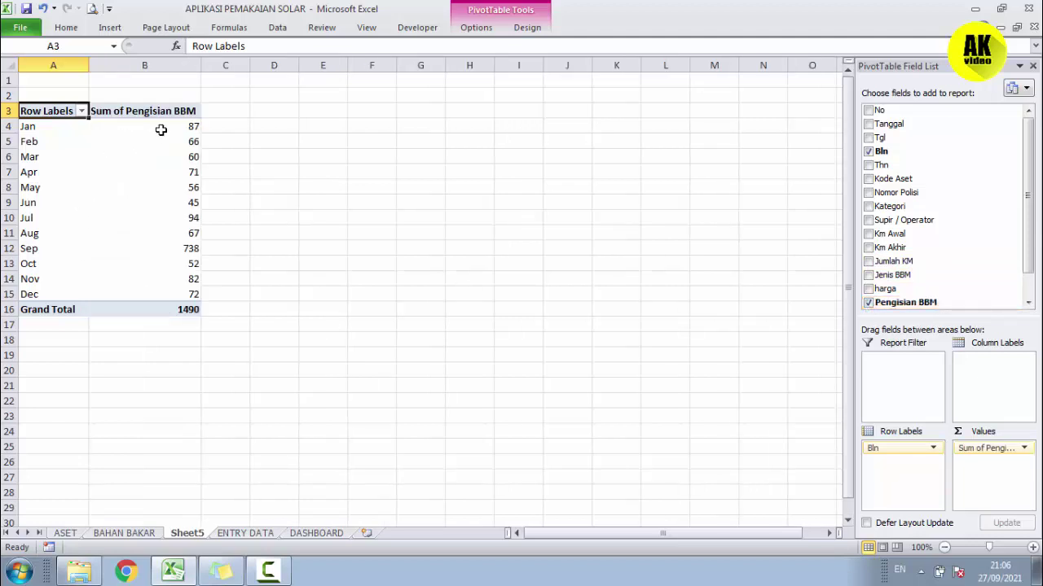
Insert a Line with Markers pivot chart of monthly Pengisian BBM, then cut it from Sheet5 for the DASHBOARD
left_click(160, 130)
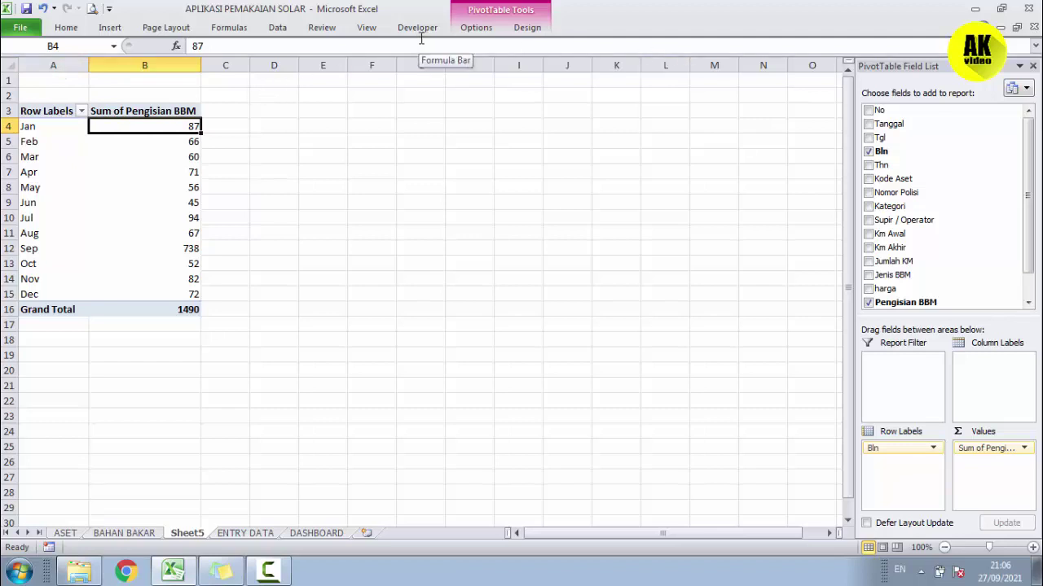
left_click(470, 29)
left_click(829, 58)
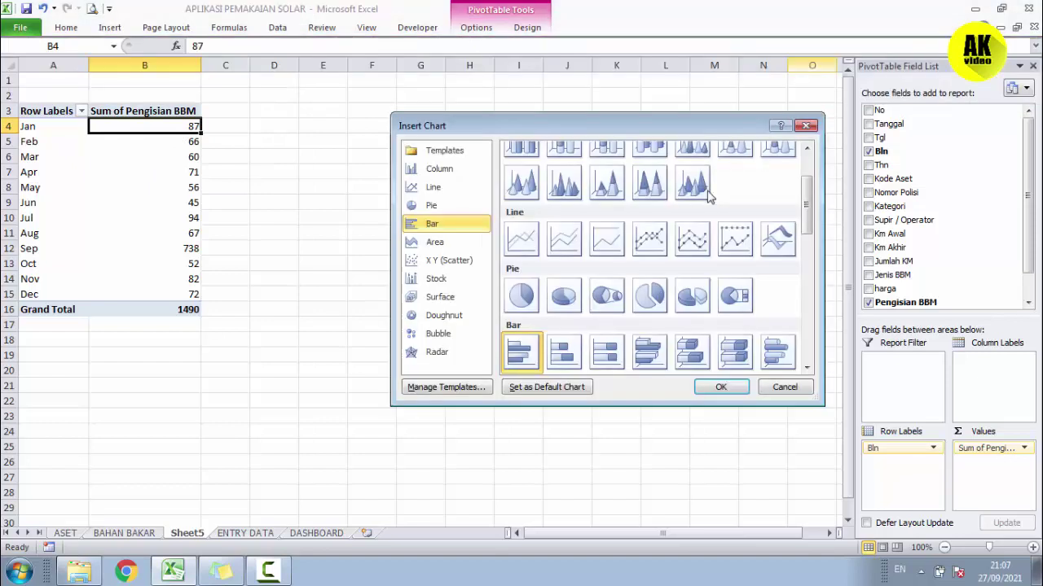
left_click(656, 241)
left_click(716, 387)
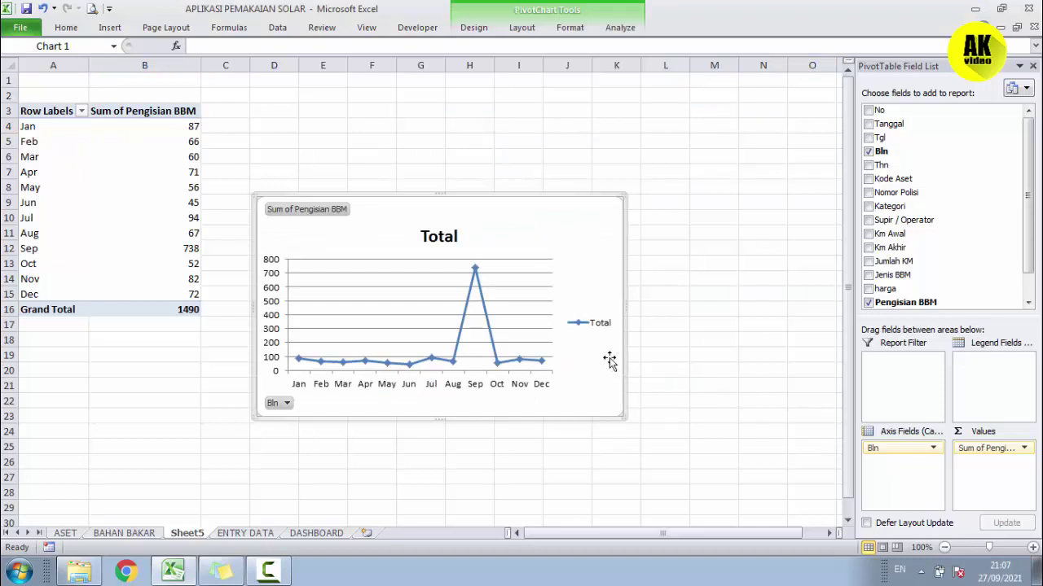
key("Delete")
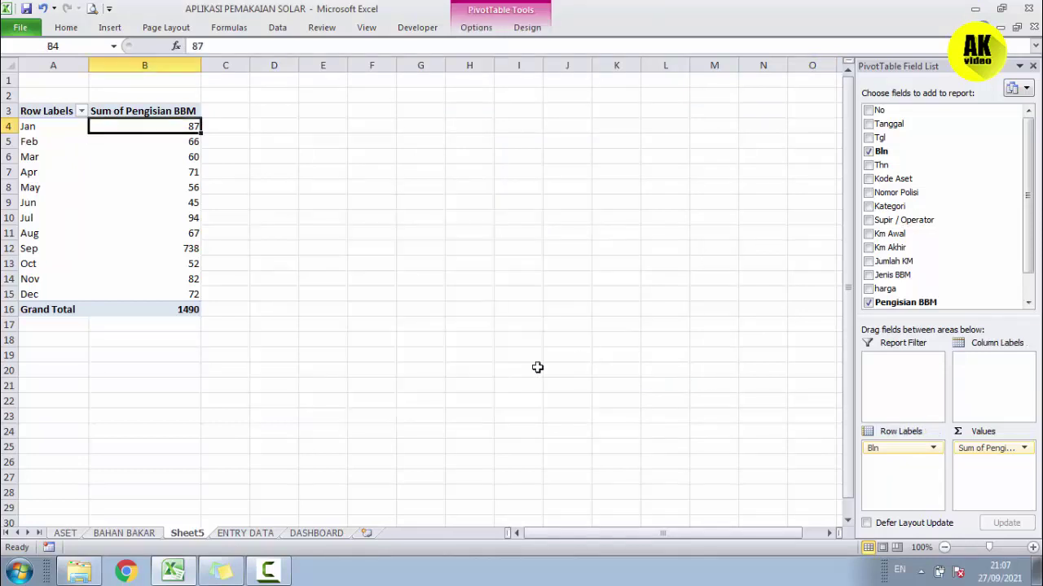
left_click(306, 534)
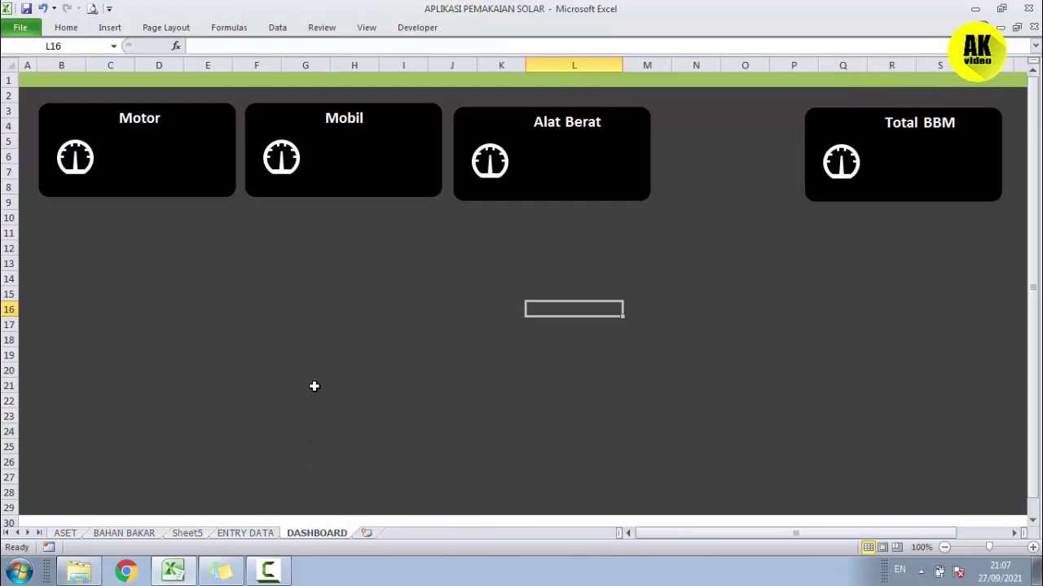
Paste the pivot chart under the Motor and Mobil panels and hide all its field buttons
key("ctrl+v")
mouse_move(623, 310)
left_mouse_down()
mouse_move(238, 220)
mouse_move(106, 218)
left_mouse_up()
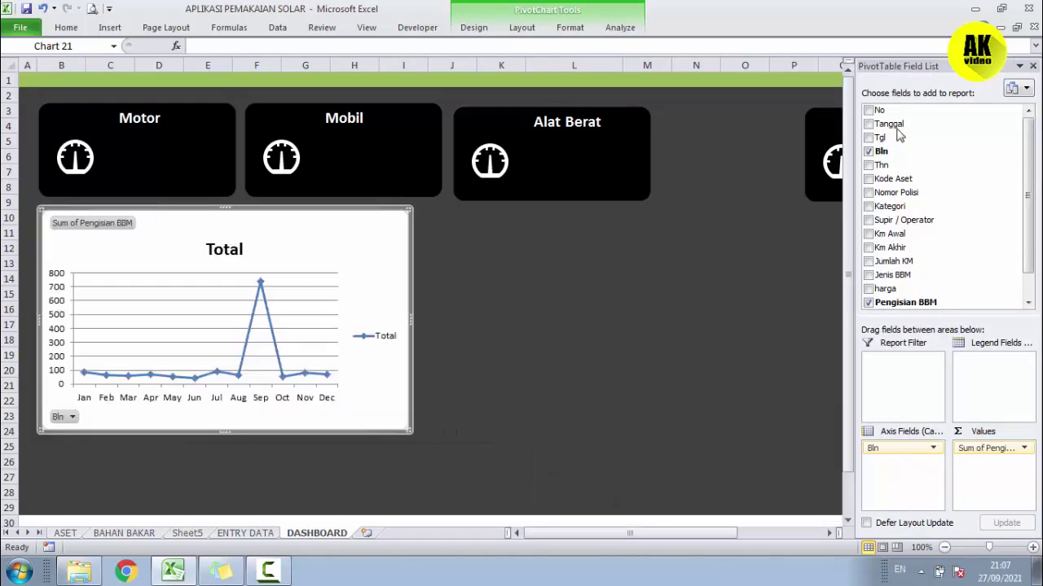
left_click(1032, 67)
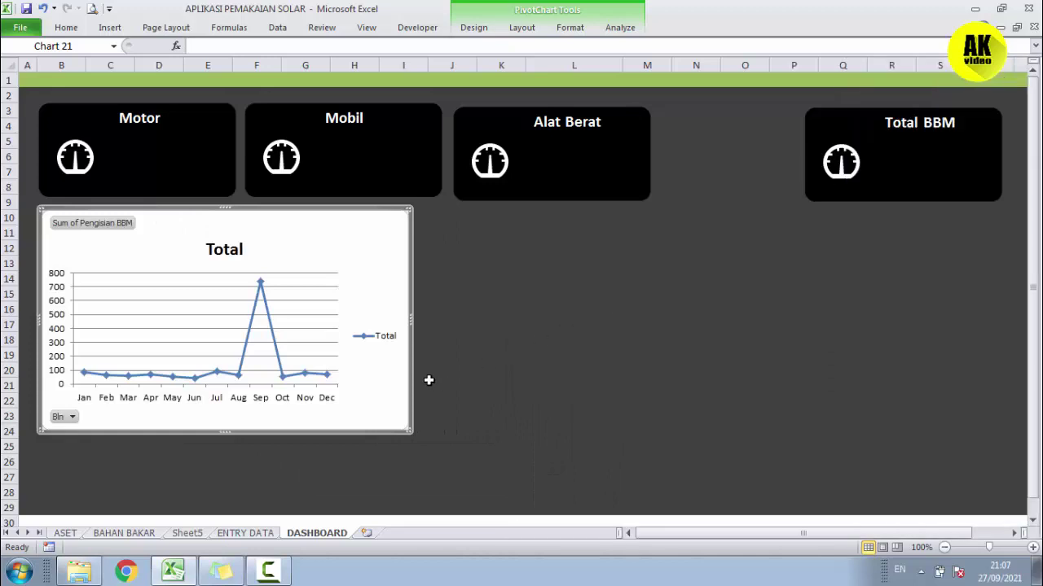
left_click(617, 30)
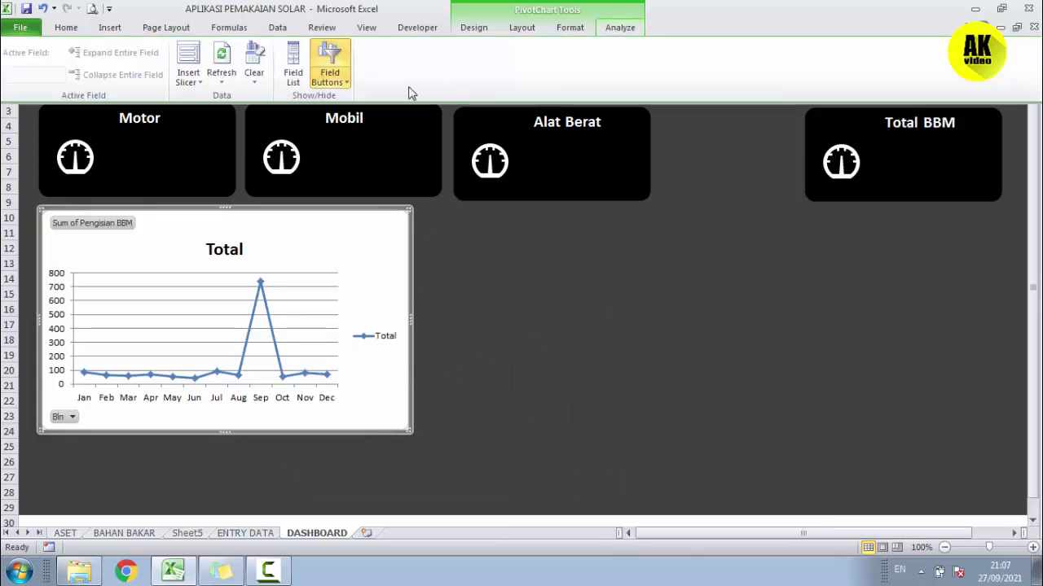
left_click(327, 81)
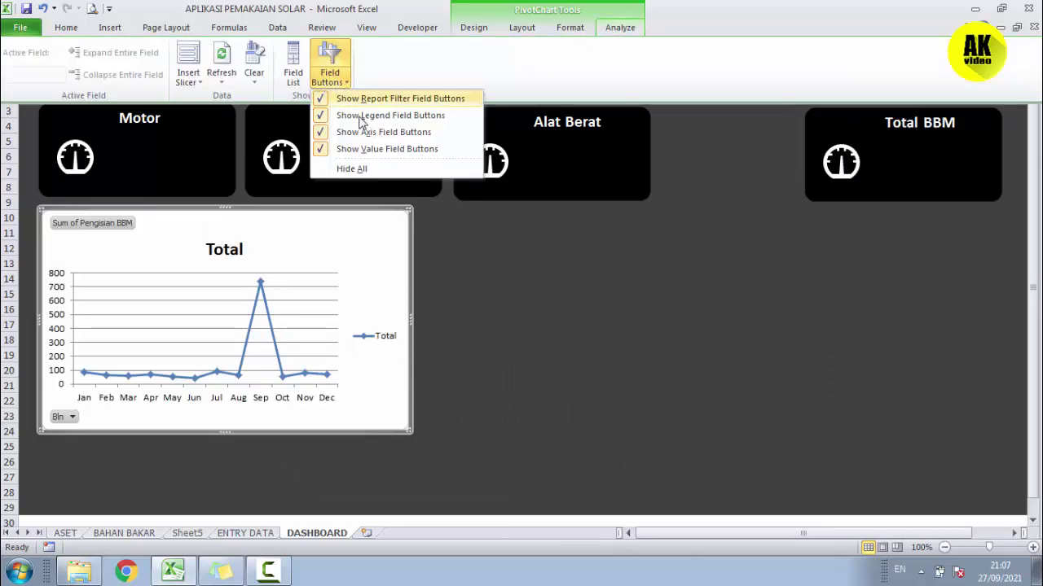
left_click(351, 169)
Delete the chart's legend and horizontal gridlines, then select its Total title
left_click(381, 345)
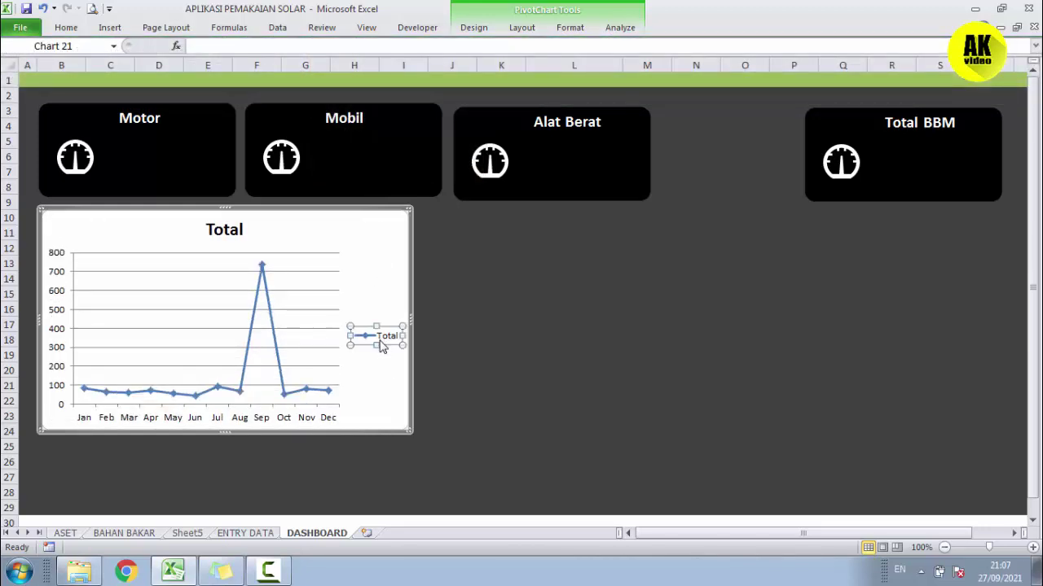
key("Delete")
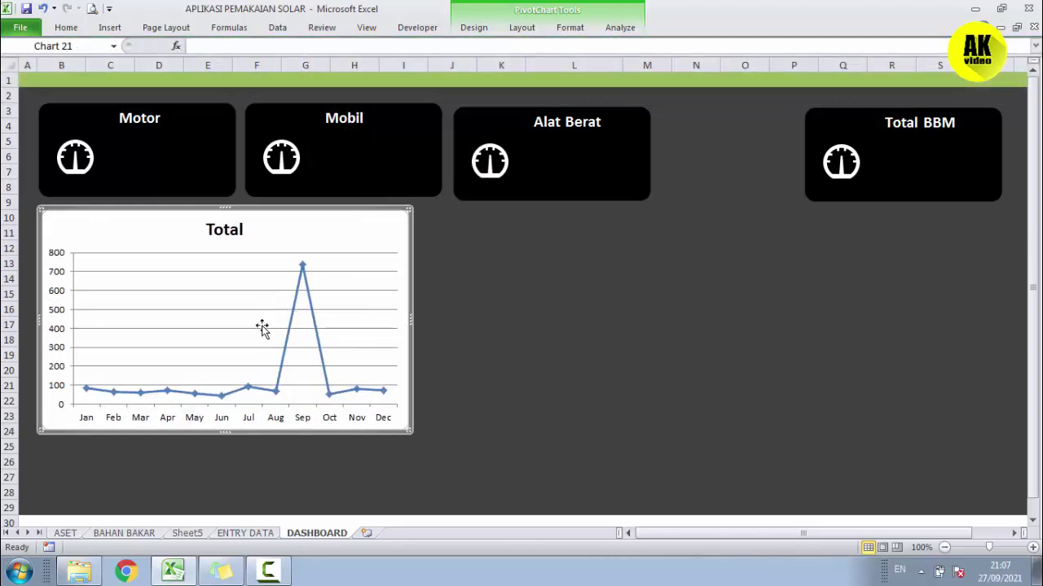
left_click(257, 329)
key("Delete")
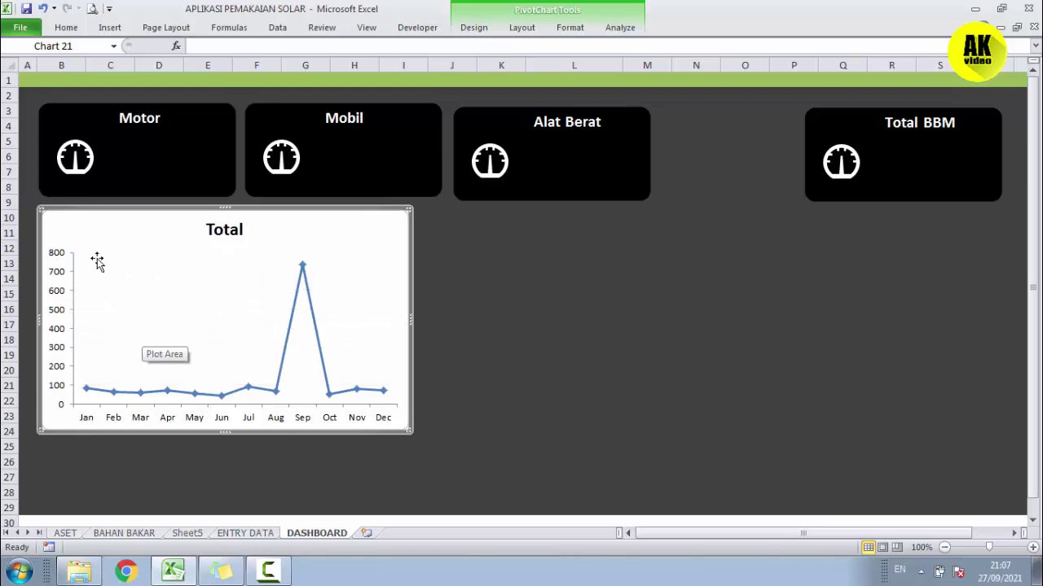
left_click(234, 230)
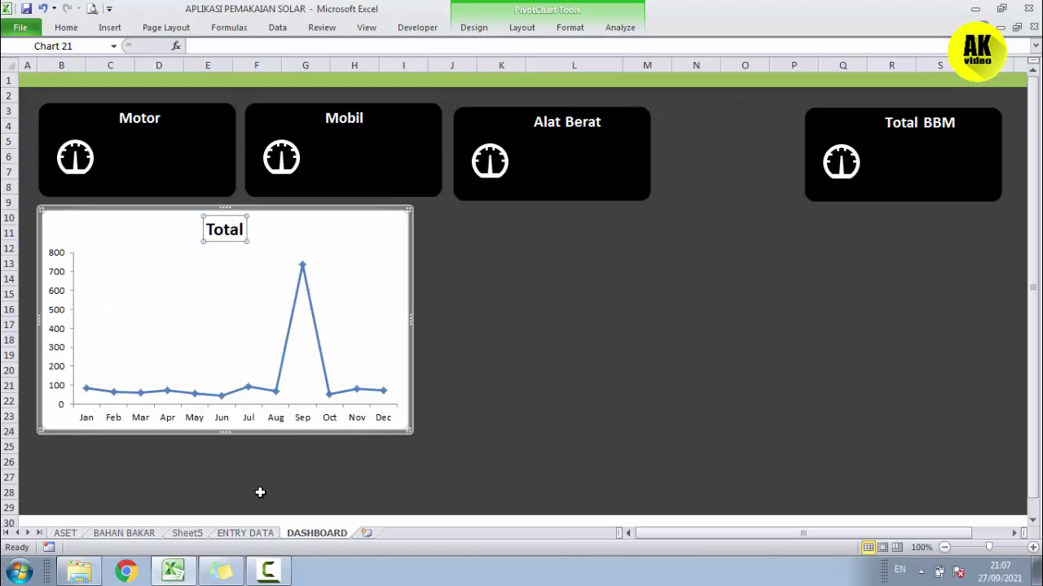
left_click(187, 534)
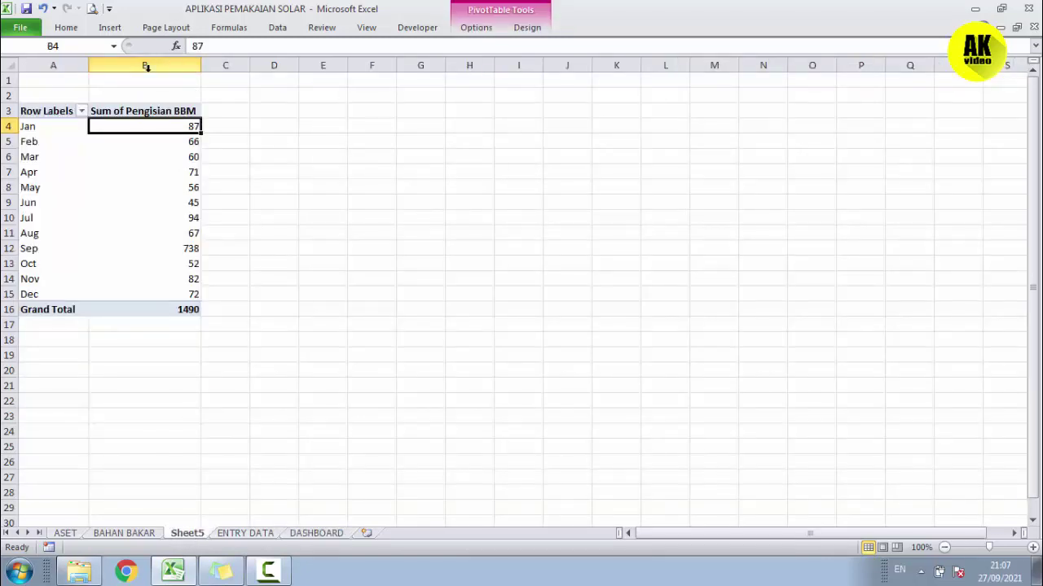
Enter 'Report By Month' in Sheet5 cell A2 and save
left_click(144, 94)
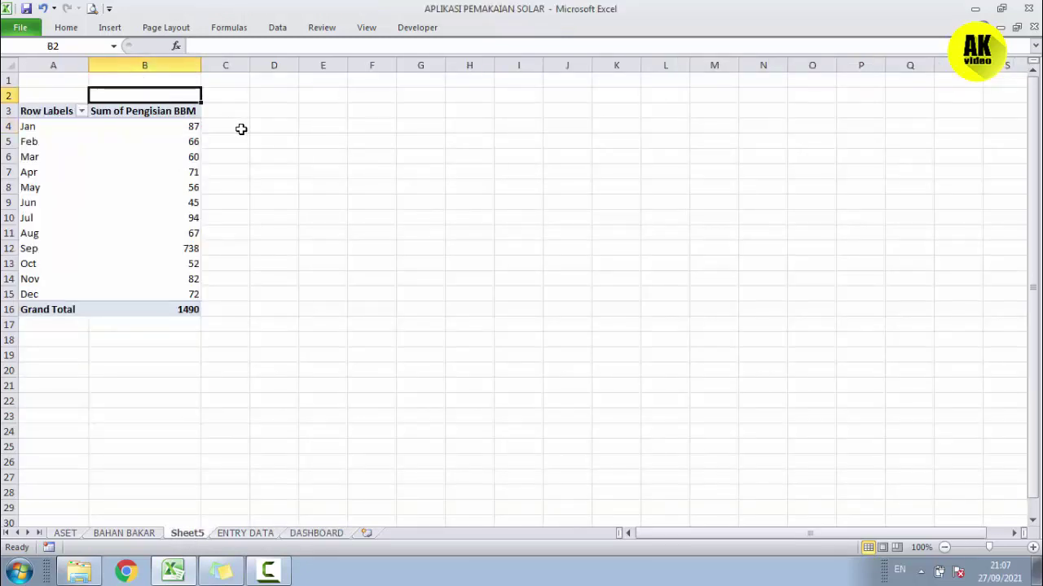
key("Left")
type("r")
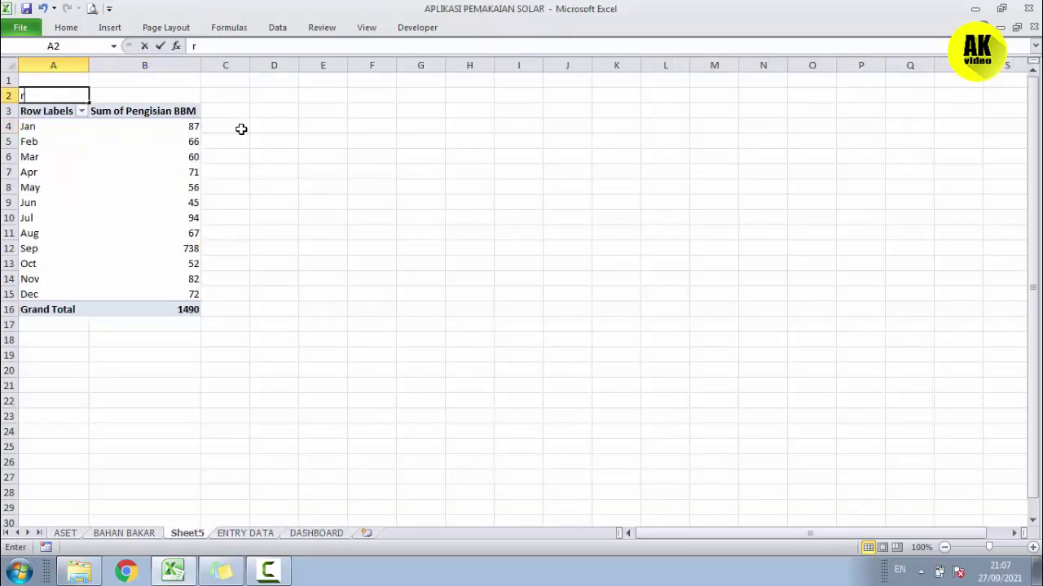
type("E")
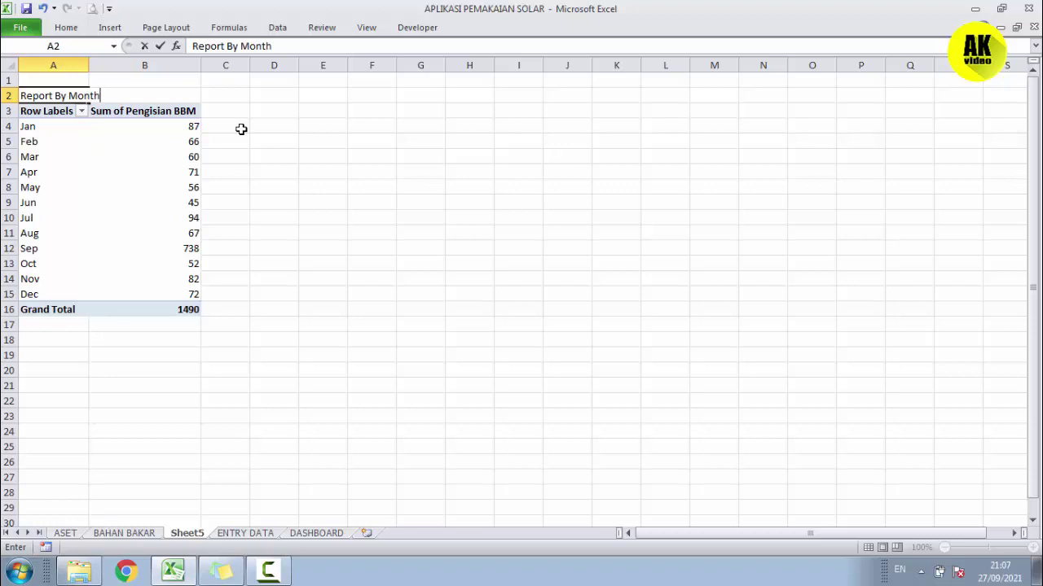
key("Return")
key("ctrl+s")
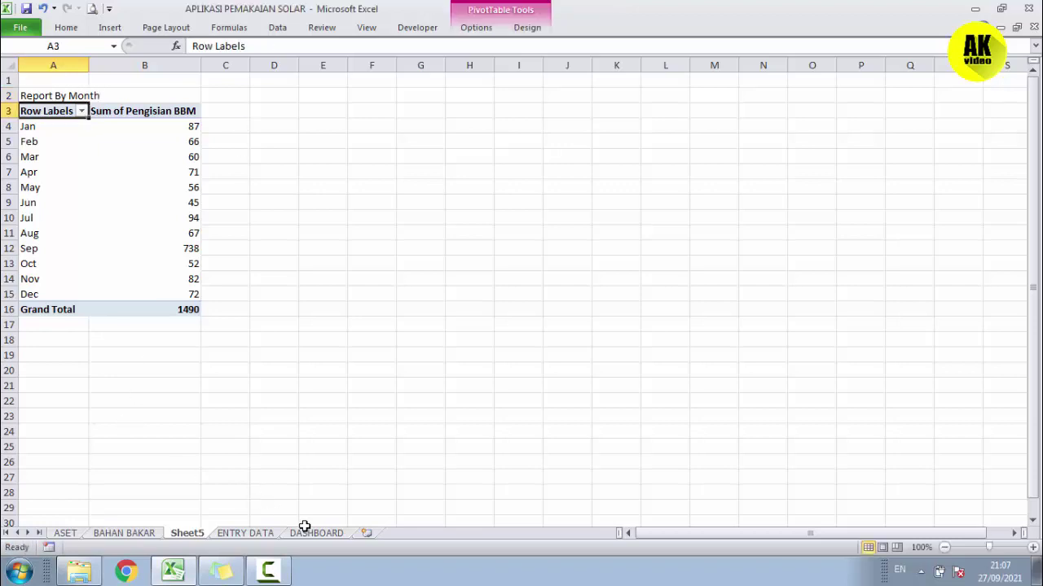
Link the dashboard chart title to =Sheet5!A2 so it reads 'Report By Month'
left_click(315, 534)
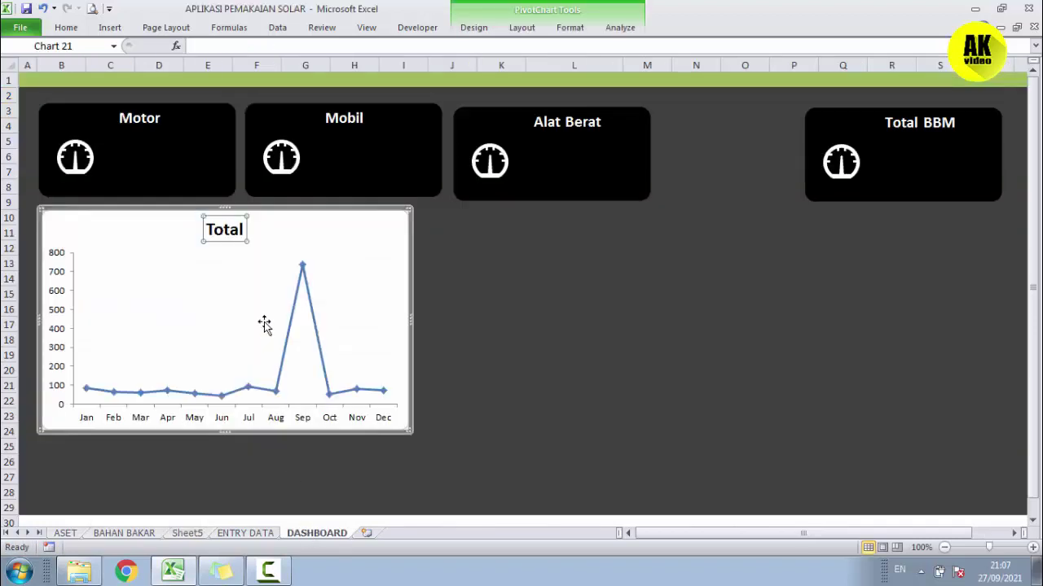
left_click(221, 42)
type("=")
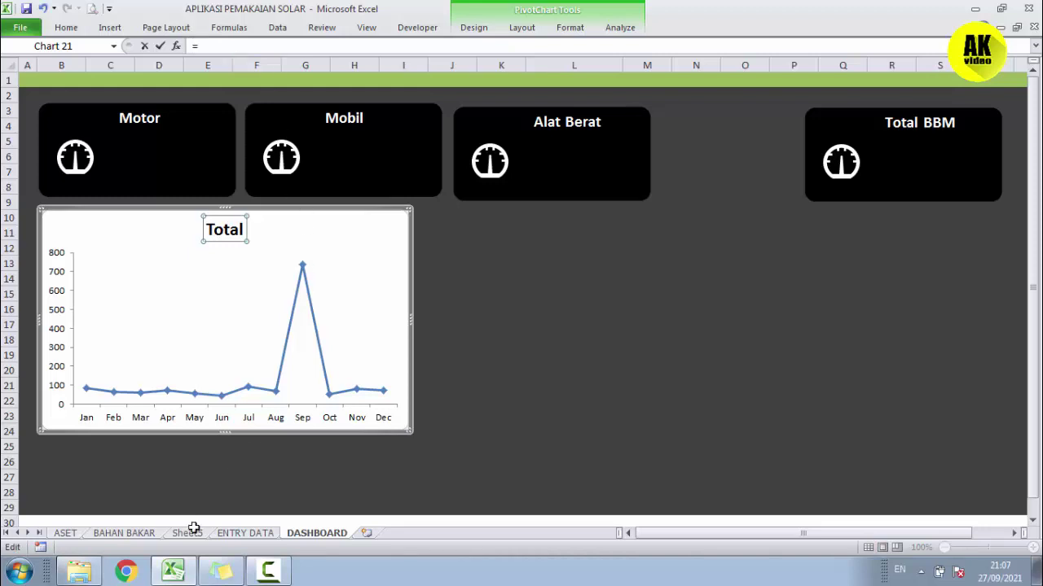
left_click(189, 534)
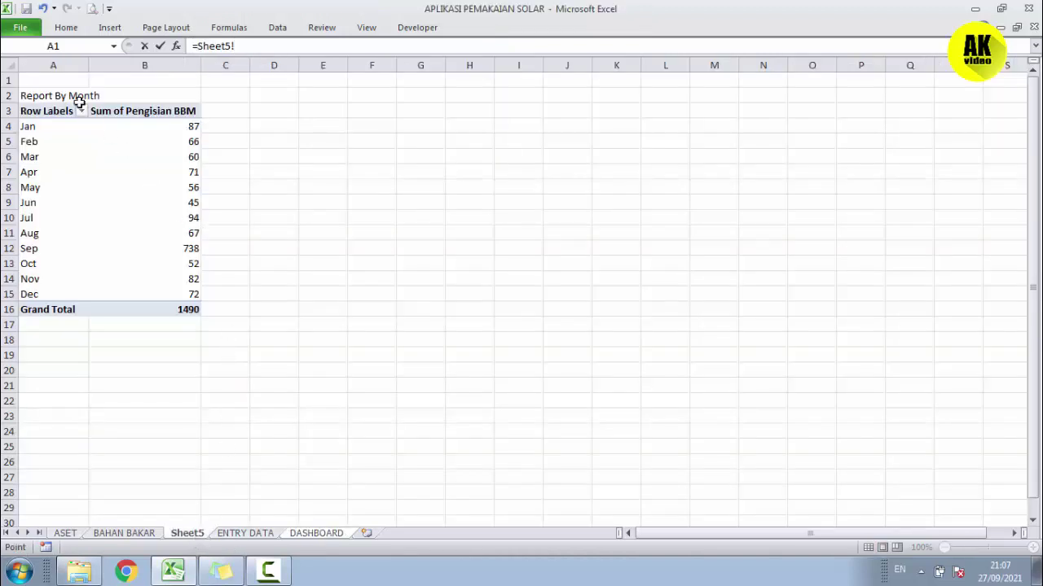
left_click(59, 94)
key("Return")
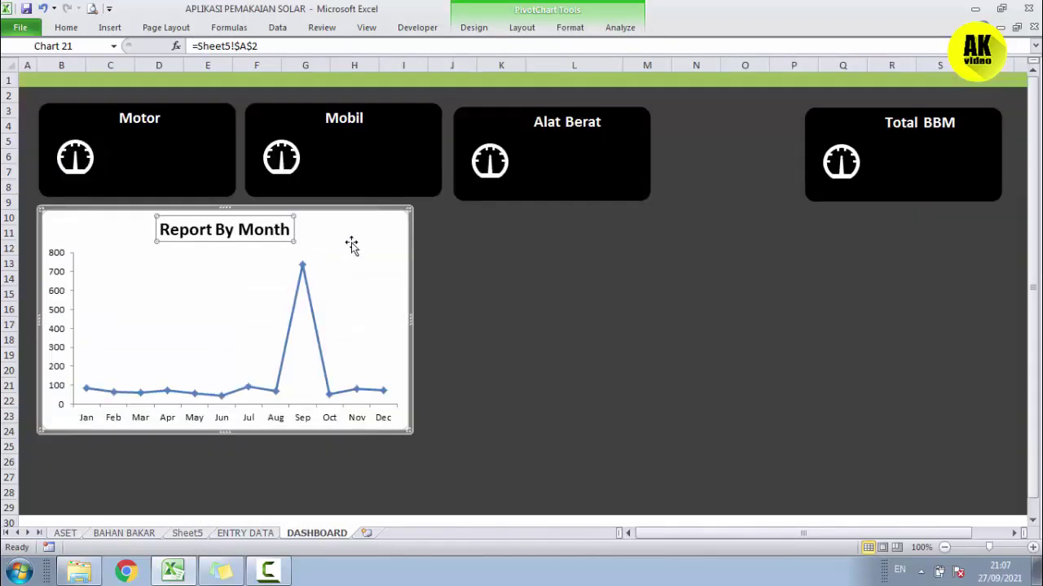
left_click(548, 252)
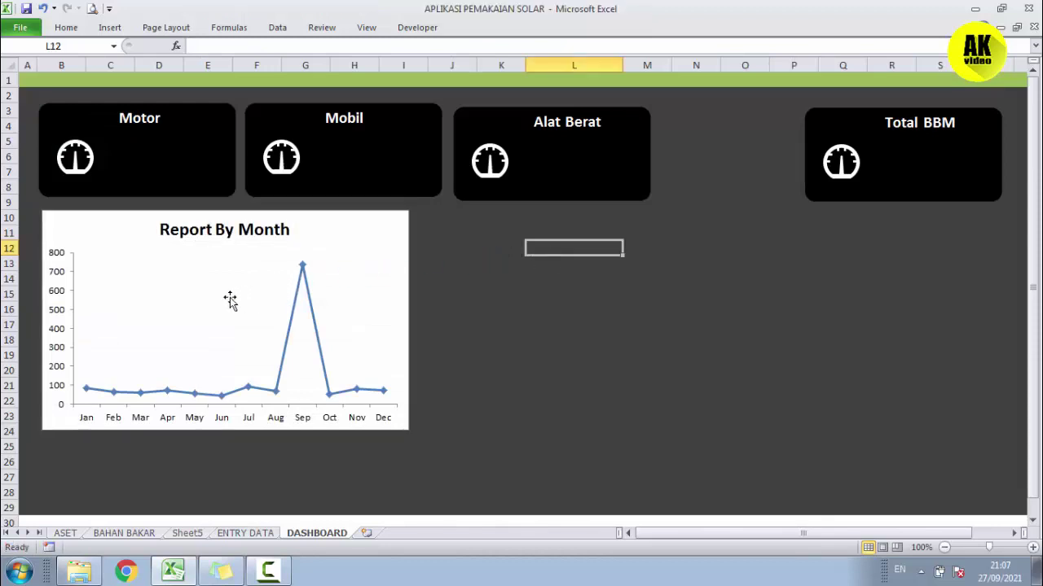
left_click(337, 226)
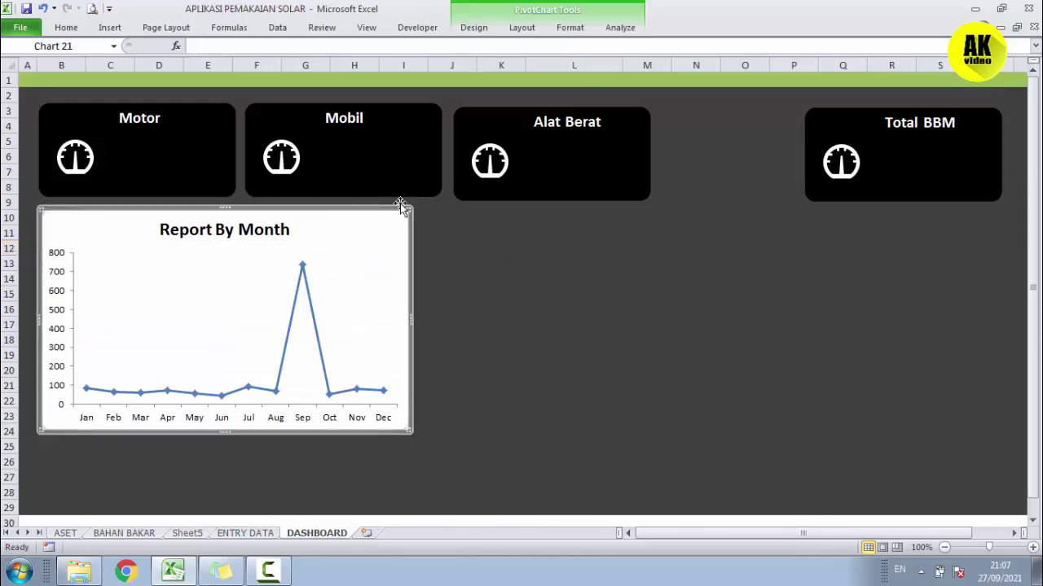
Set the chart area to No Fill and No Outline
left_click(570, 28)
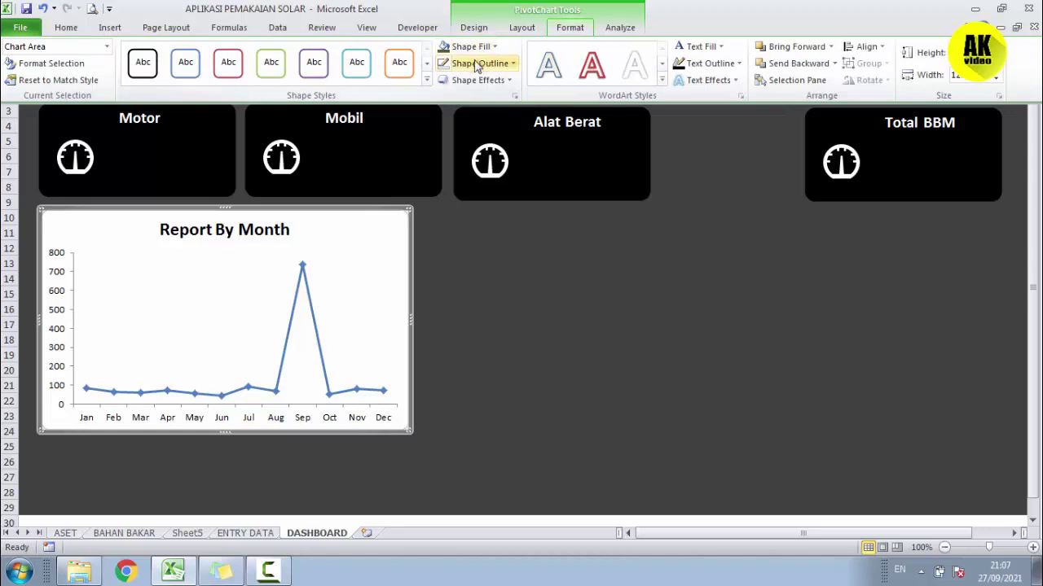
left_click(468, 46)
left_click(474, 191)
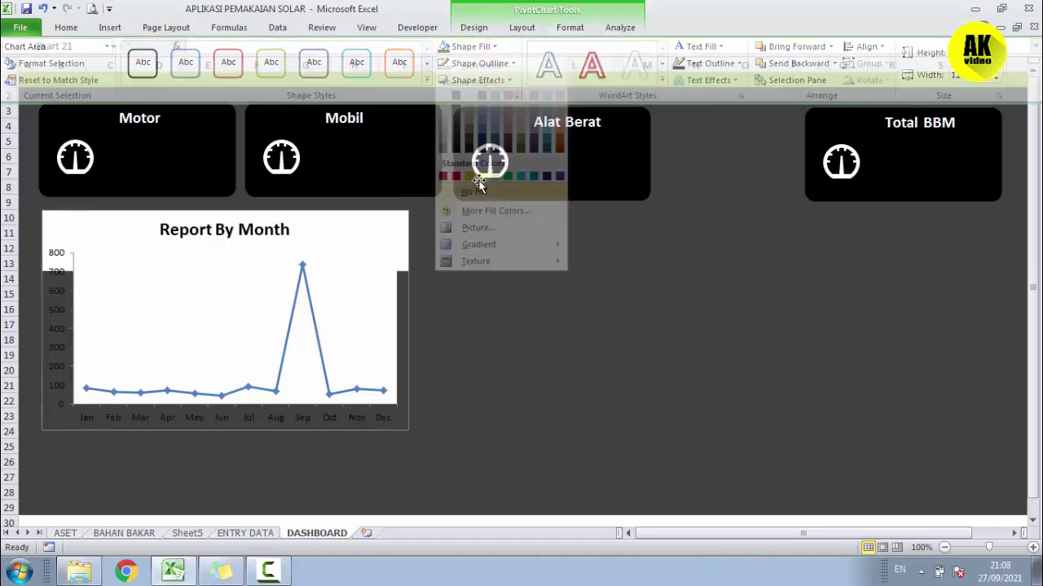
left_click(477, 63)
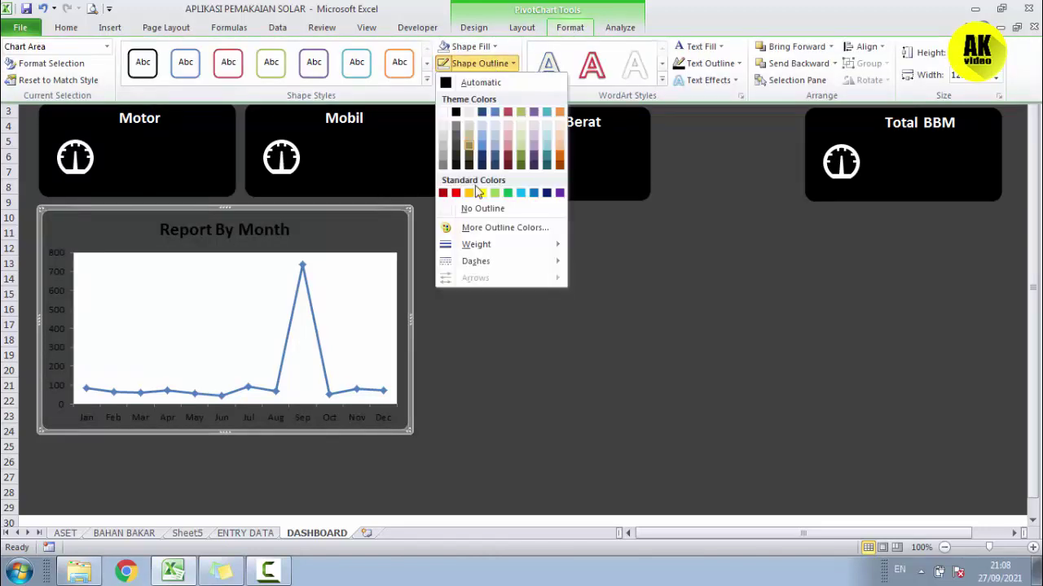
left_click(480, 208)
Remove the plot area's white fill and make all chart text white
left_click(389, 271)
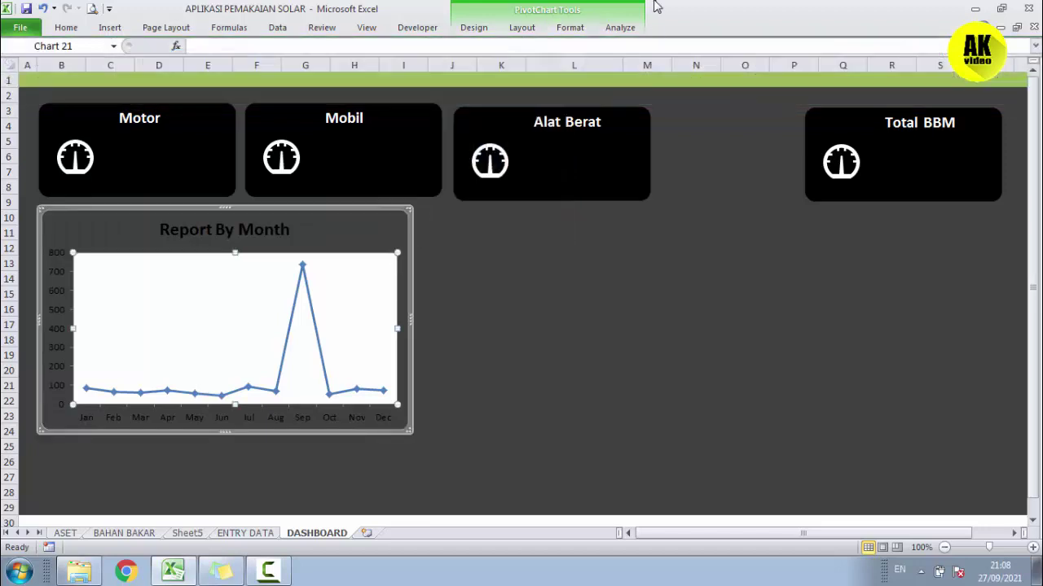
left_click(570, 27)
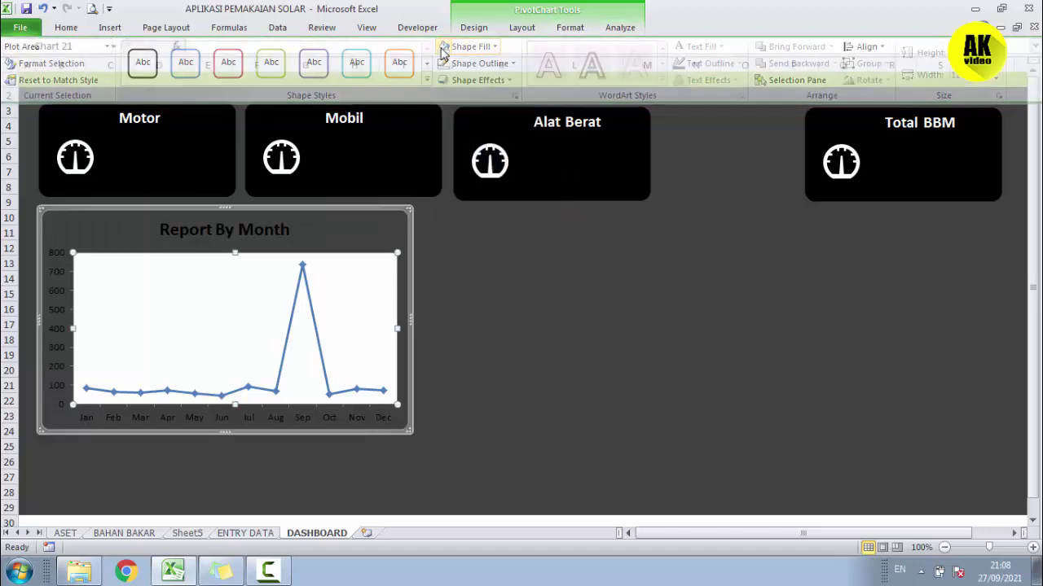
left_click(447, 248)
left_click(369, 207)
left_click(367, 221)
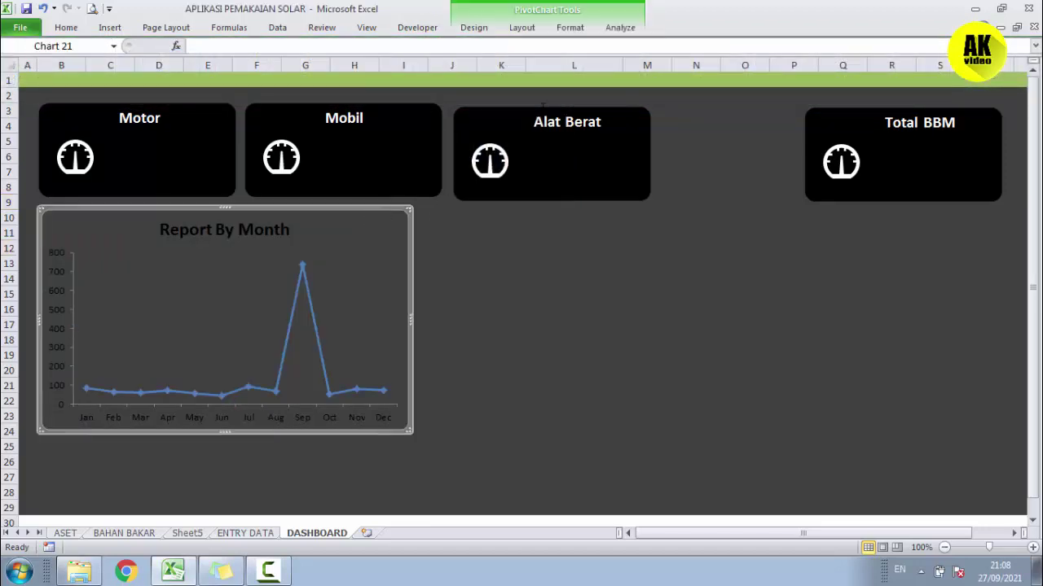
left_click(566, 33)
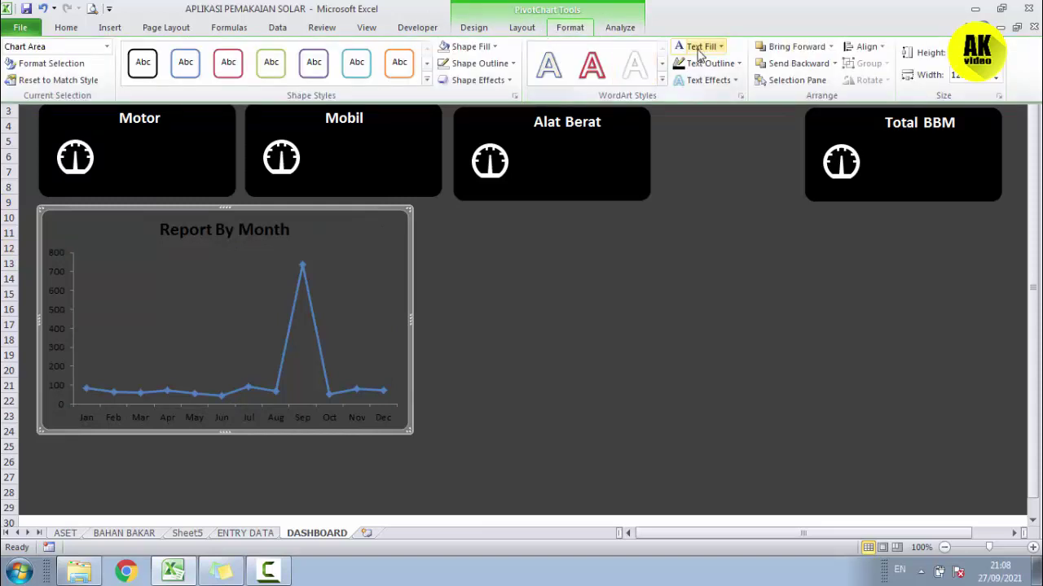
left_click(484, 298)
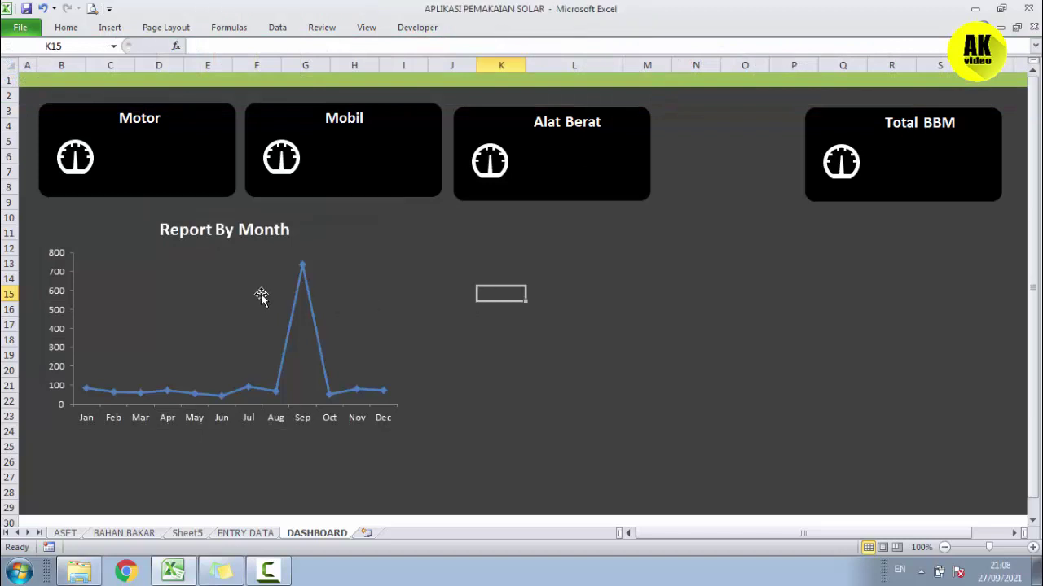
left_click(301, 268)
Give the Total series round built-in markers and a smoothed line
right_click(302, 268)
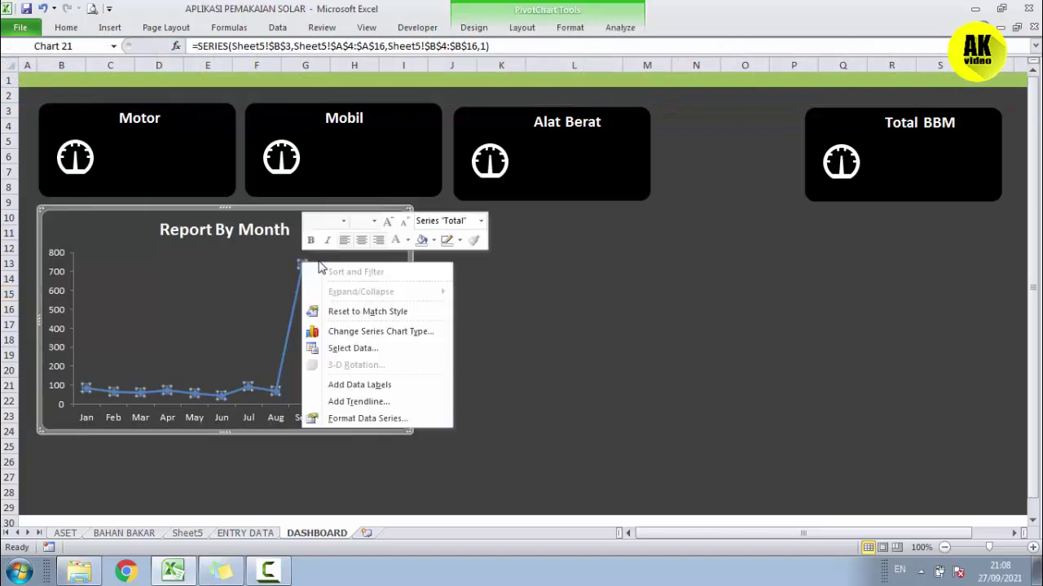
left_click(359, 418)
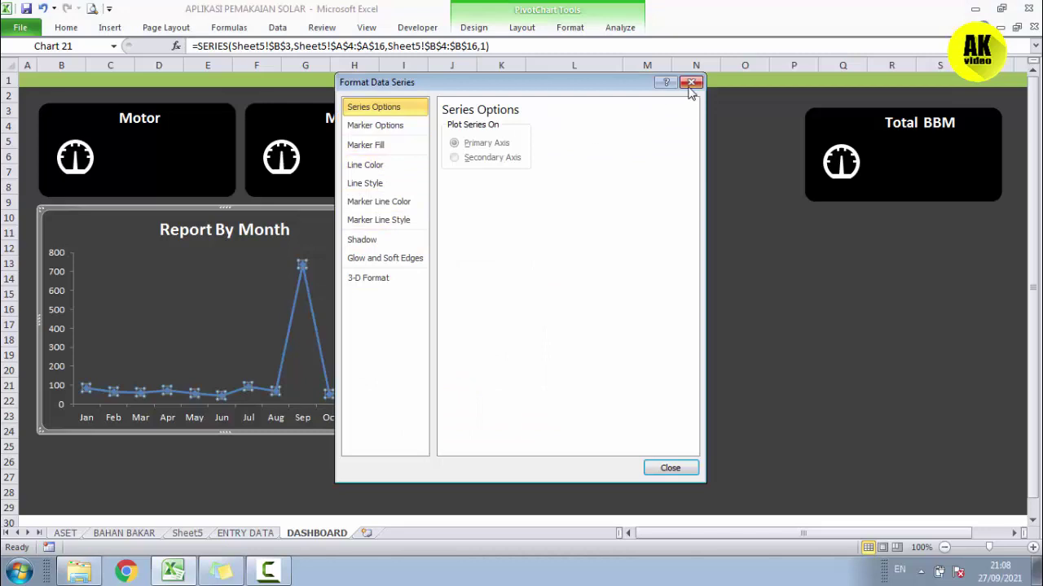
left_click(373, 127)
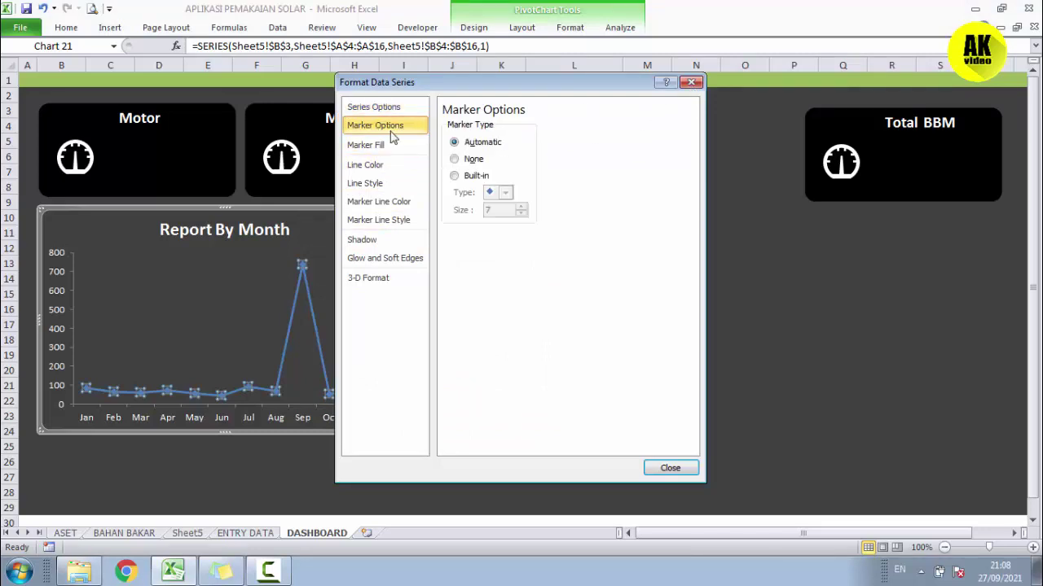
left_click(480, 176)
left_click(506, 193)
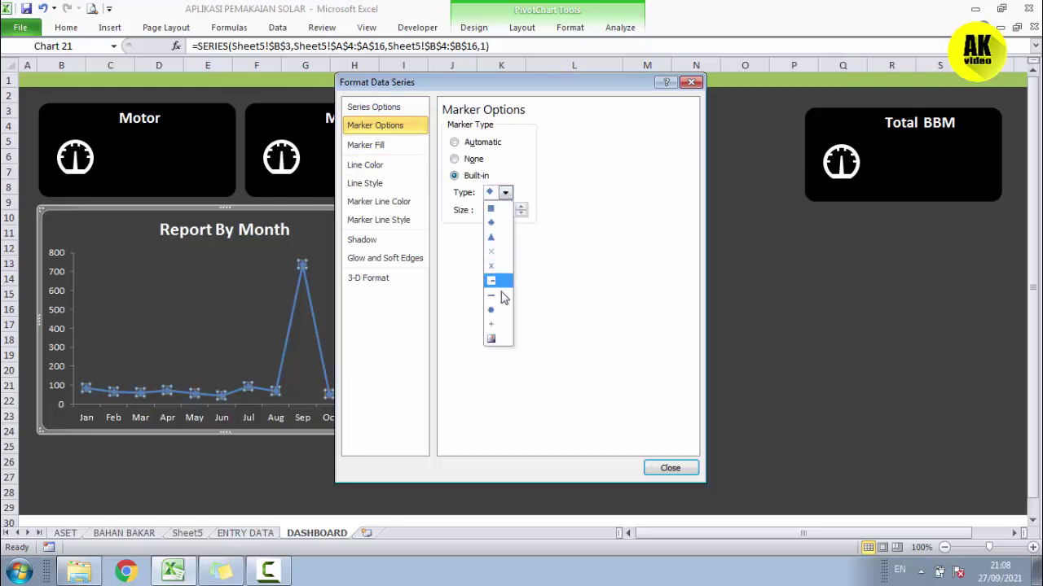
left_click(526, 259)
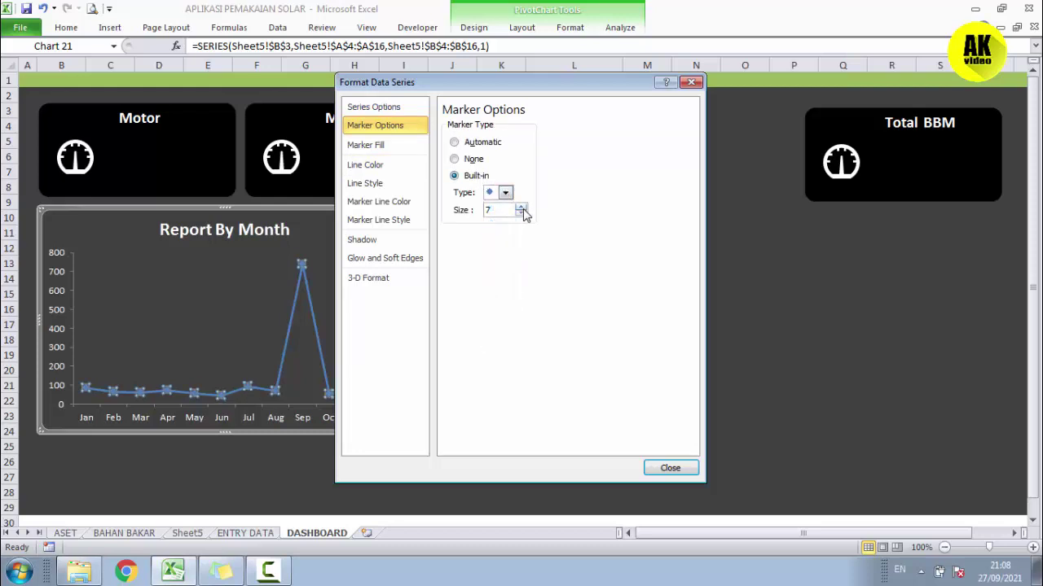
left_click(366, 145)
left_click(393, 201)
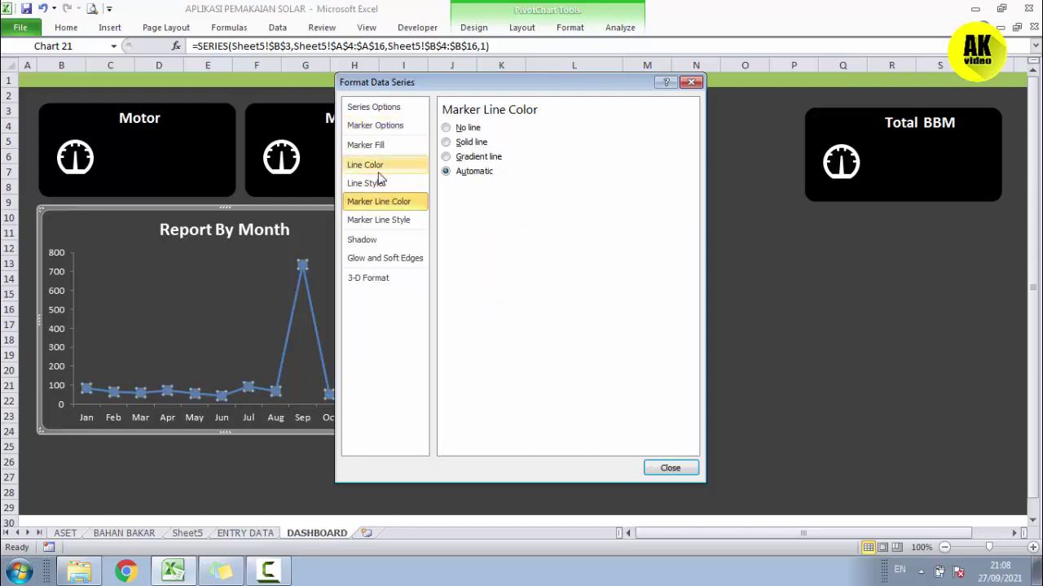
left_click(379, 165)
left_click(390, 221)
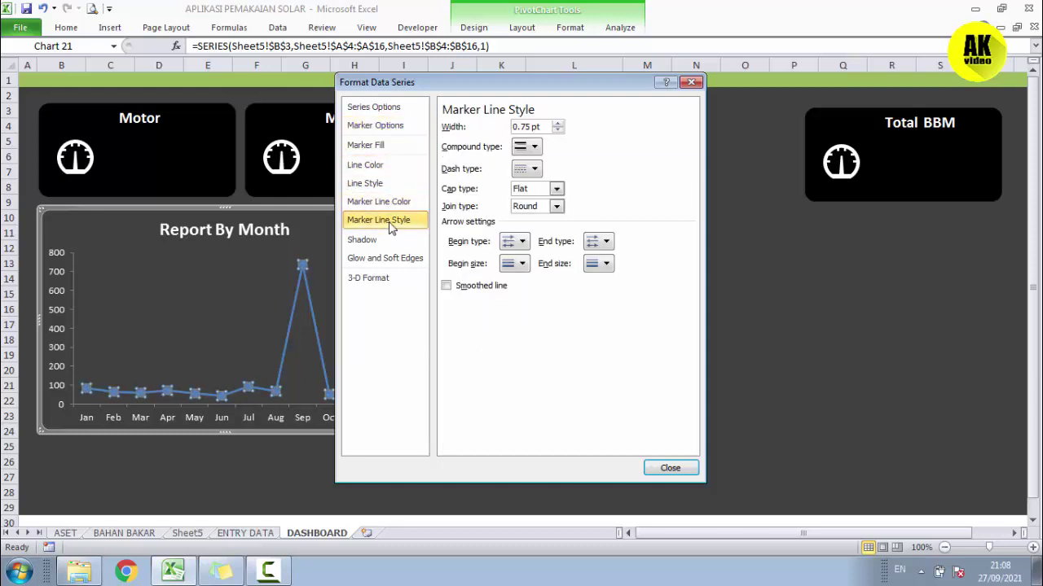
left_click(491, 293)
left_click(668, 467)
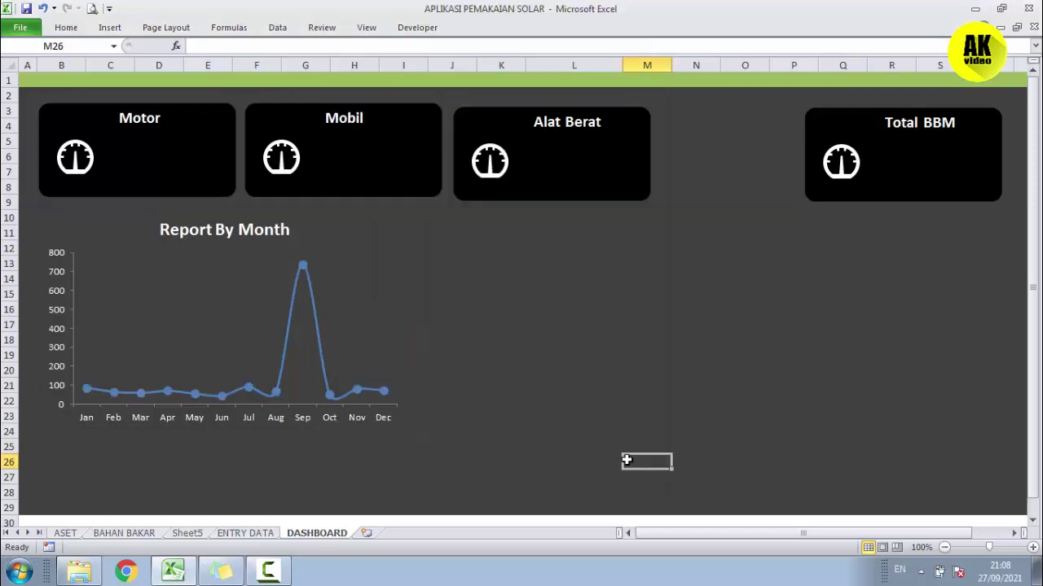
Fill the series markers with black and set the line weight to 2¼ pt
left_click(519, 328)
left_click(303, 267)
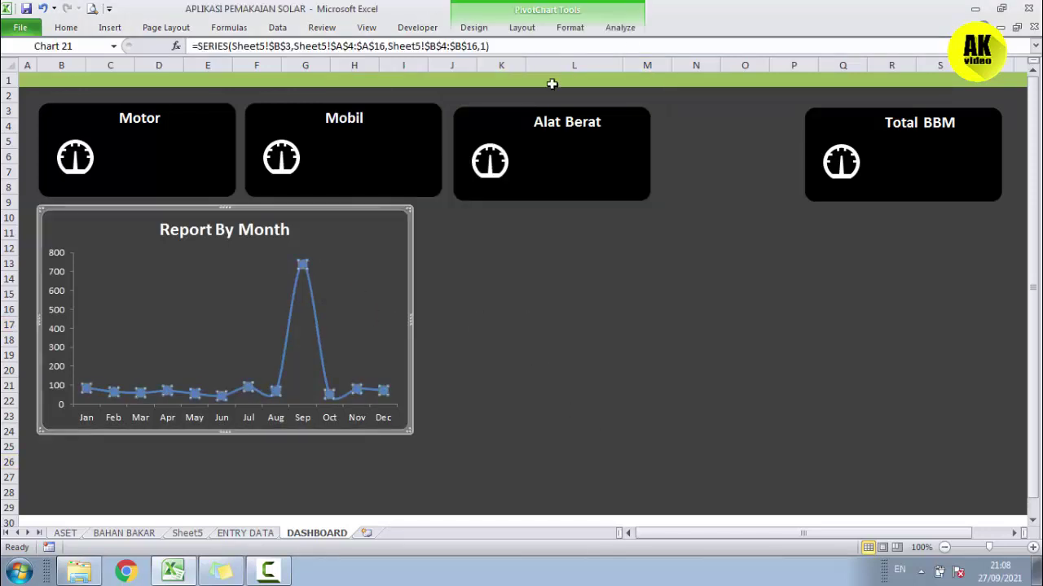
left_click(569, 27)
left_click(457, 47)
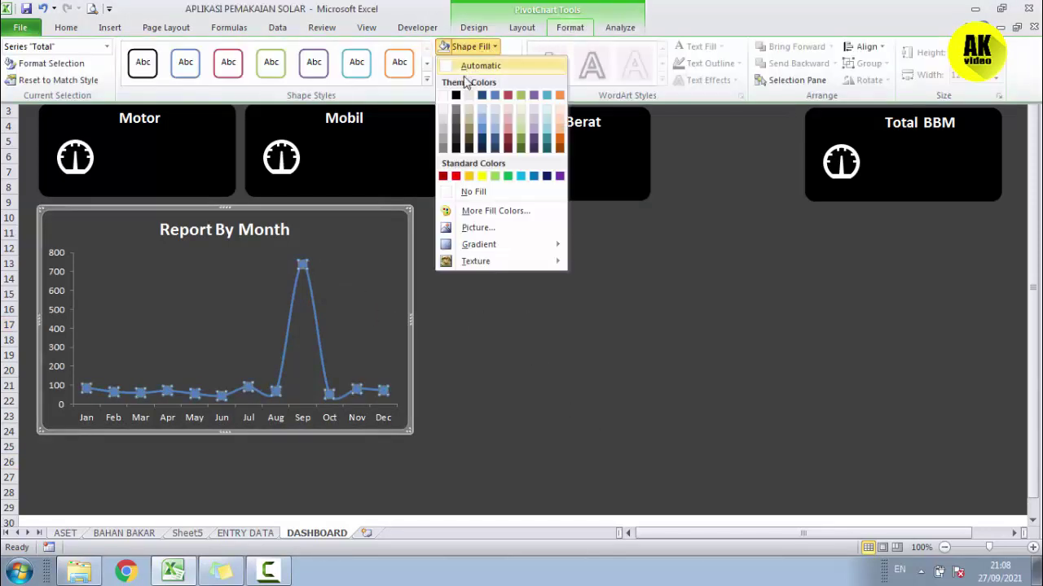
left_click(459, 96)
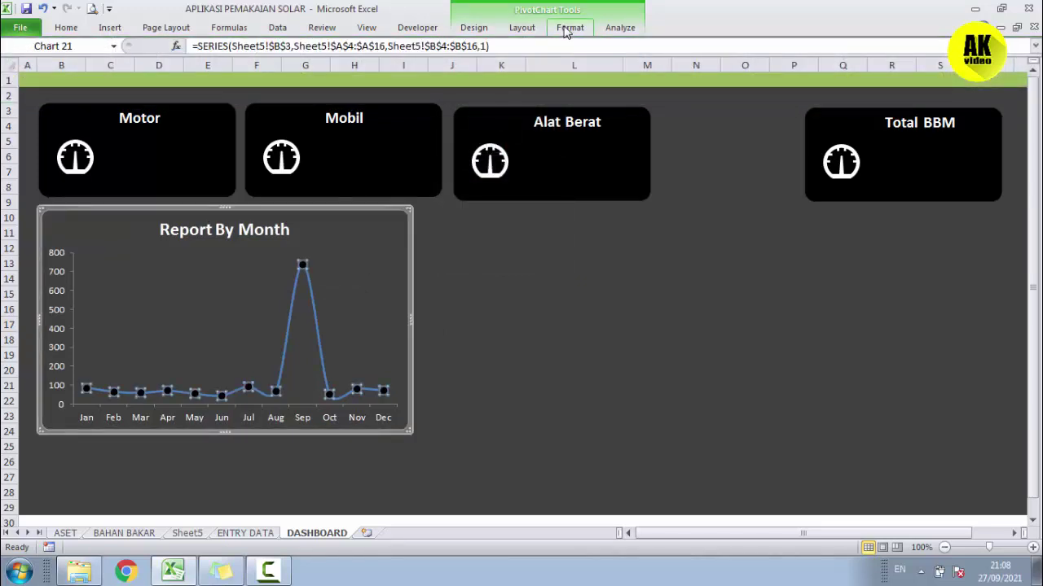
left_click(483, 62)
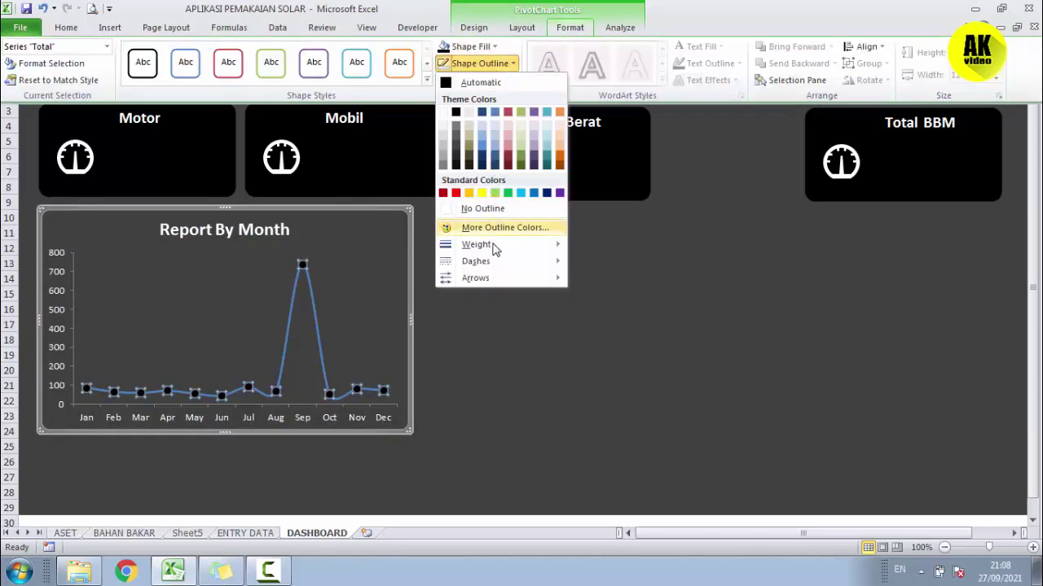
mouse_move(496, 249)
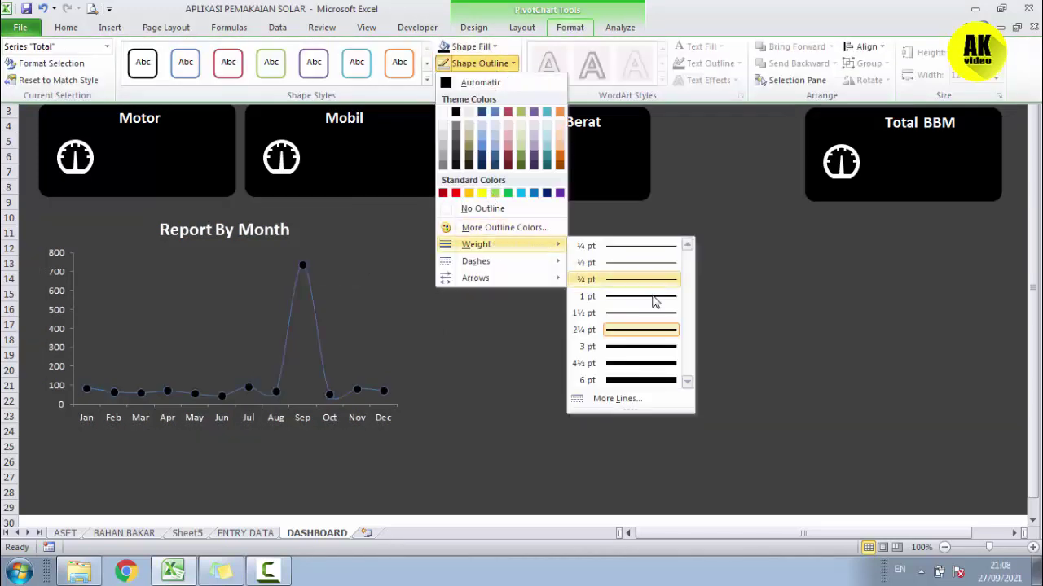
left_click(615, 336)
Check the finished chart, then select the black rounded rectangle in the Alat Berat panel
left_click(500, 304)
left_click(367, 249)
left_click(547, 220)
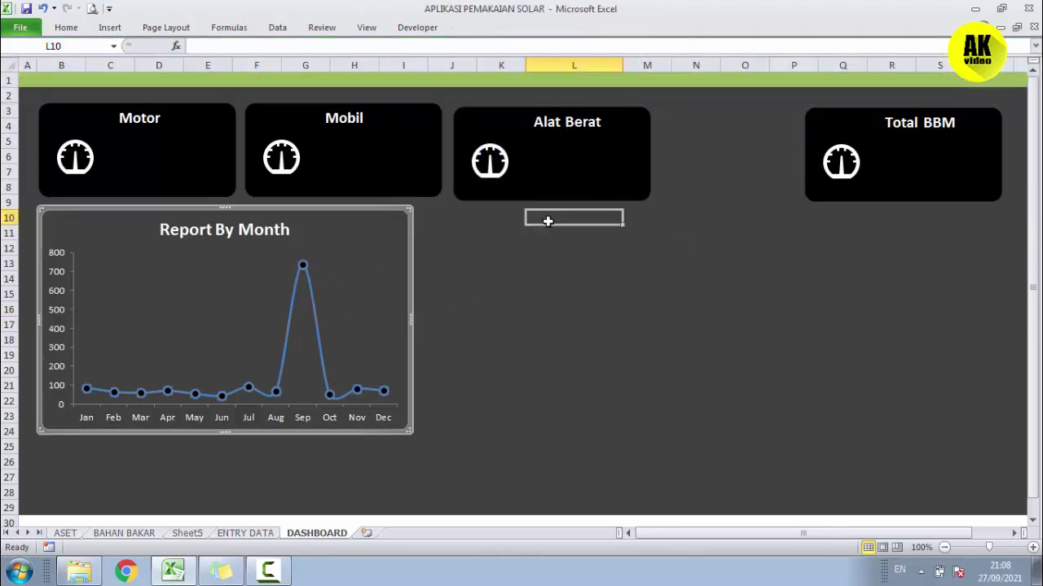
left_click(591, 198)
left_click(597, 193)
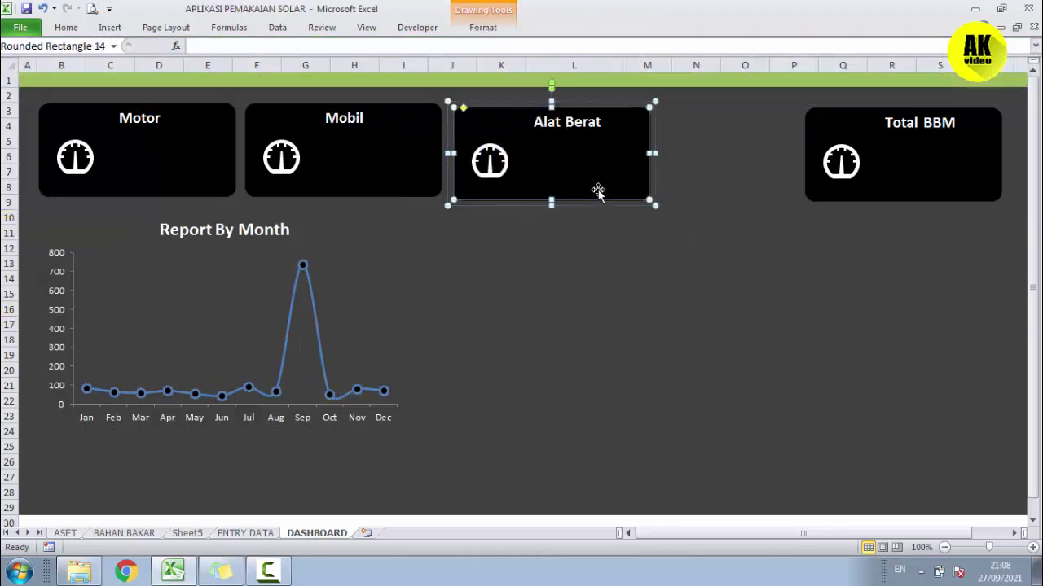
Paste a copy of the black rounded rectangle and resize it to cover the whole chart
key("ctrl+c")
left_click(562, 256)
key("ctrl+v")
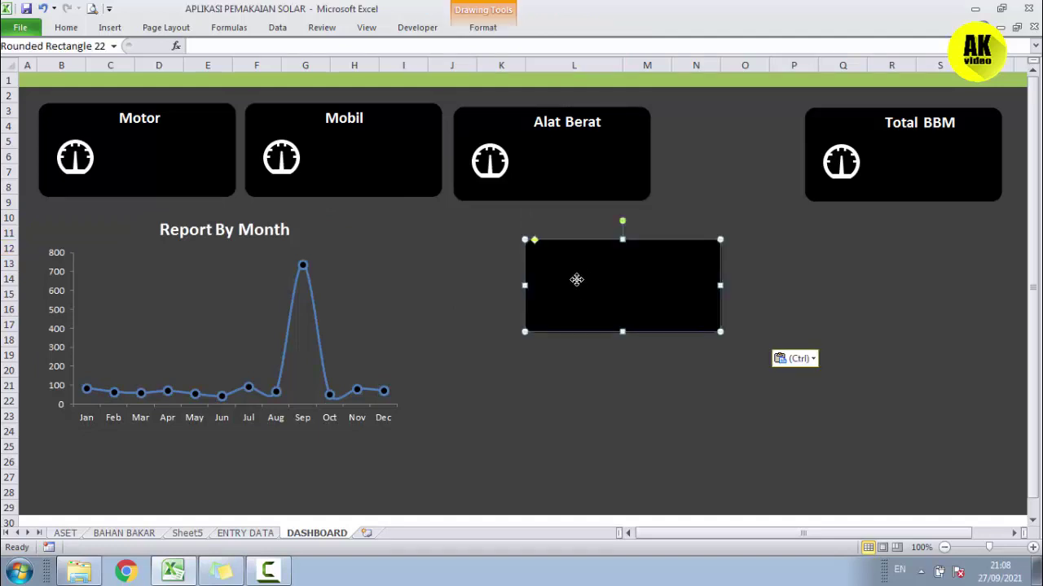
left_click_drag(577, 280, 103, 252)
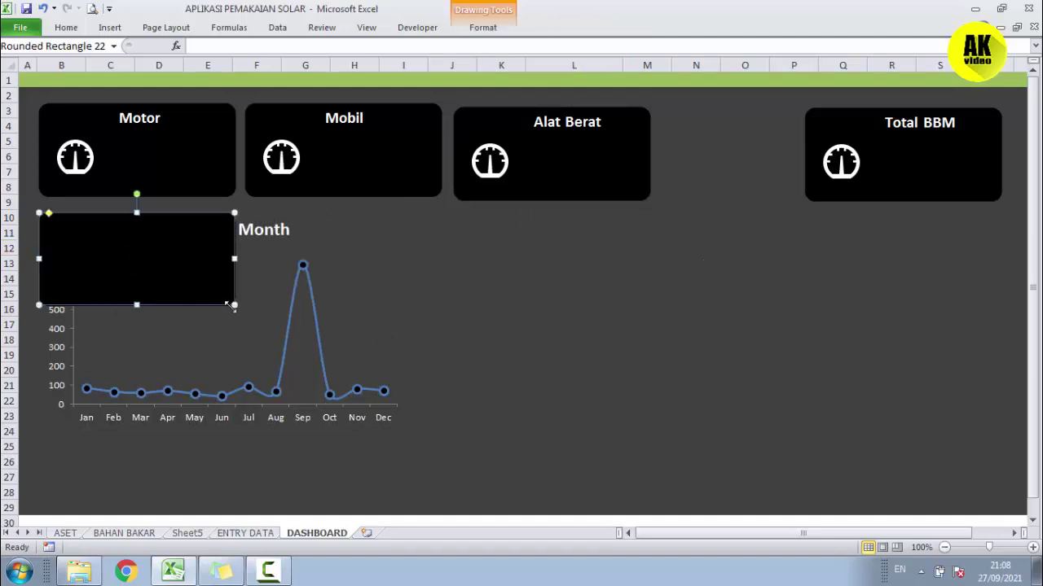
left_click_drag(230, 304, 382, 355)
left_click_drag(407, 411, 424, 419)
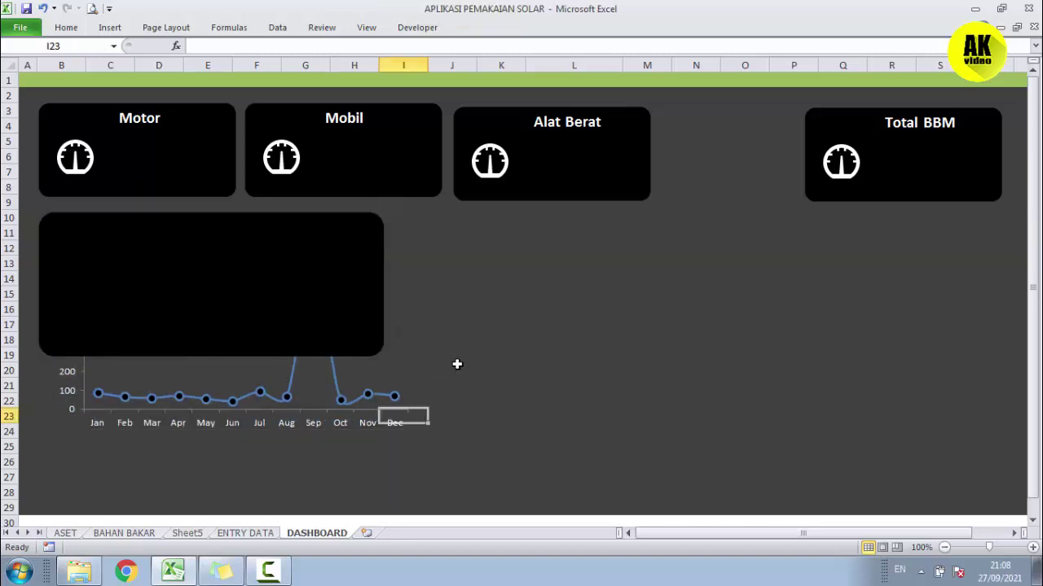
left_click(477, 341)
left_click(380, 353)
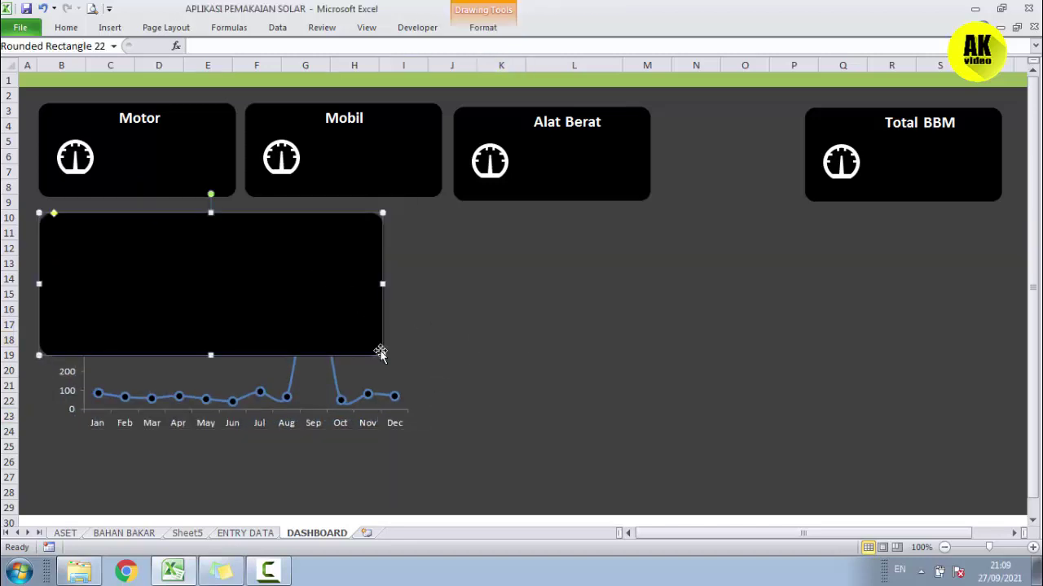
left_click_drag(381, 355, 429, 434)
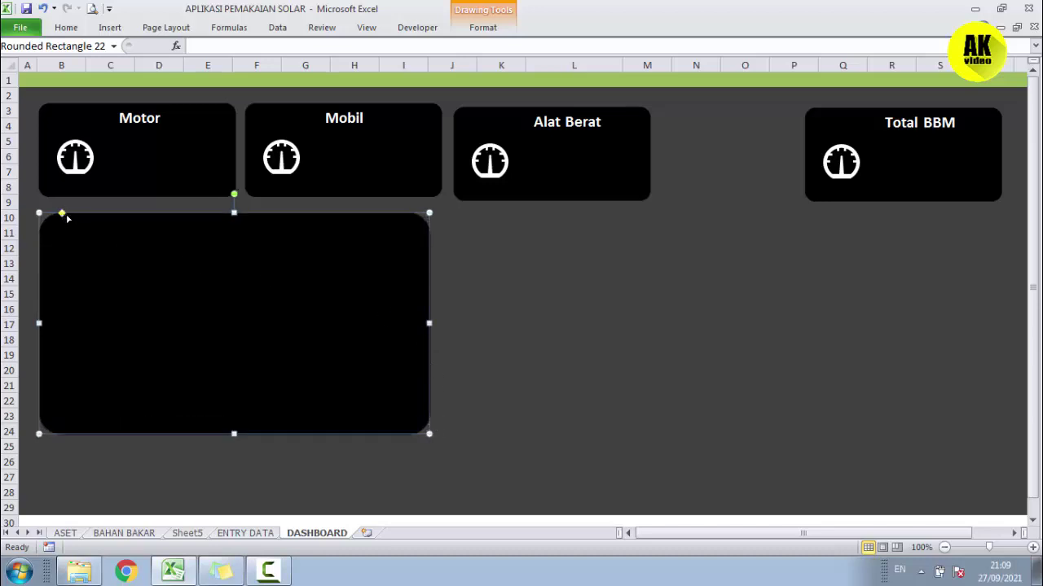
left_click_drag(62, 215, 50, 215)
Send the rounded rectangle to the back, behind the Report By Month chart
left_click(478, 25)
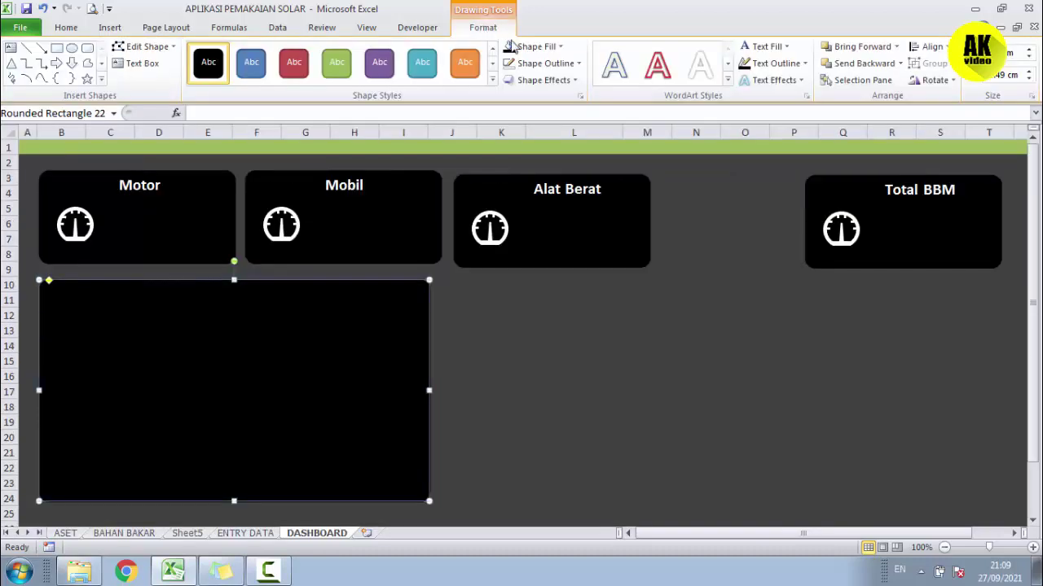
left_click(900, 64)
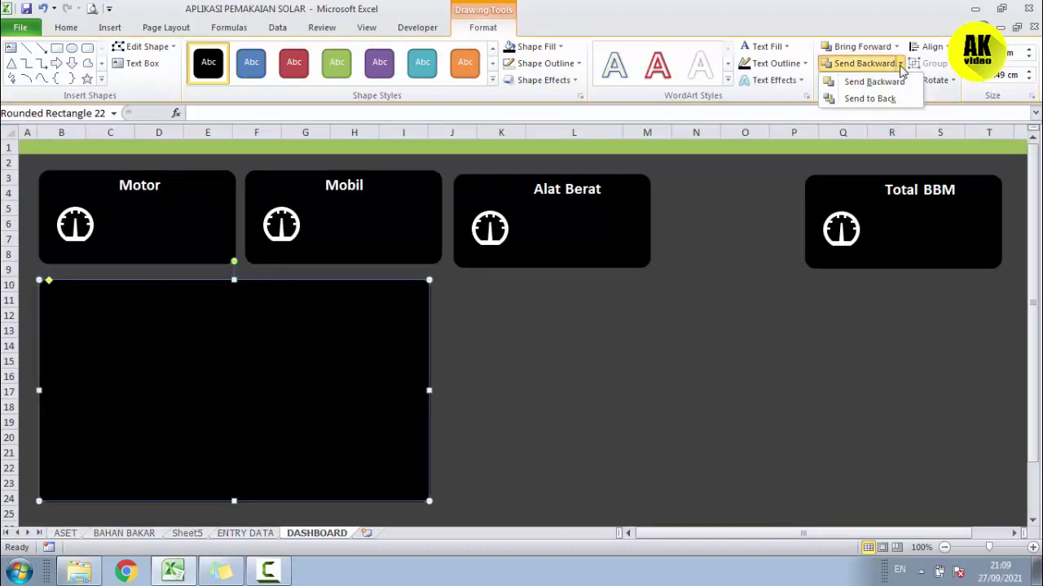
left_click(886, 100)
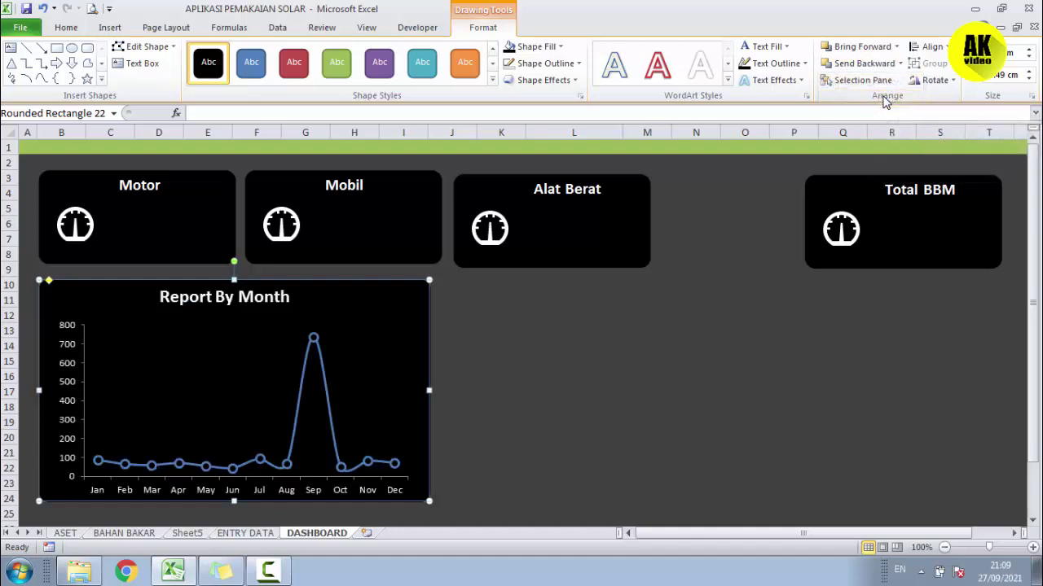
left_click(563, 351)
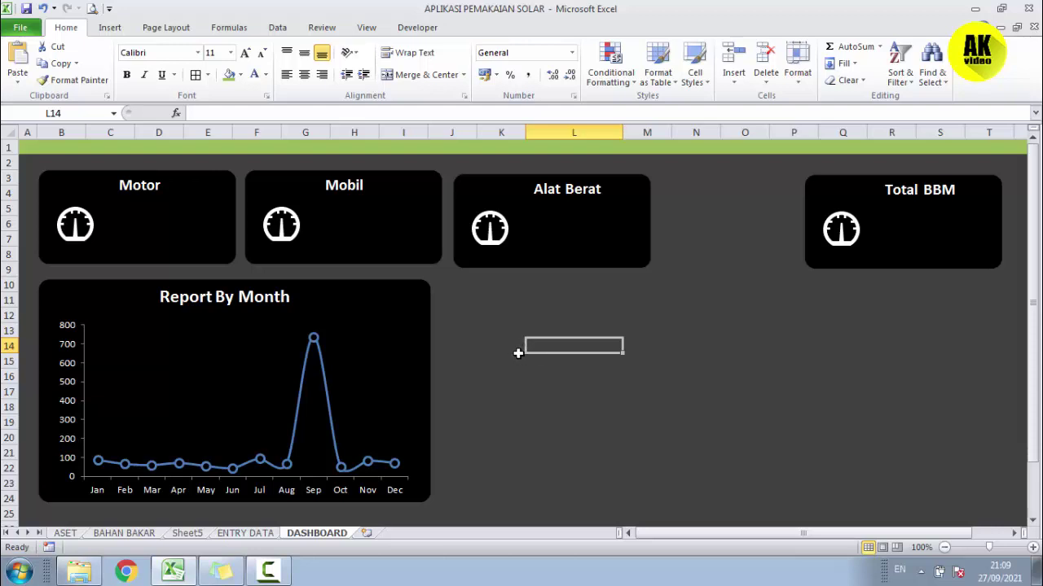
Collapse the ribbon, hide row and column headings, and save the workbook
left_click(684, 350)
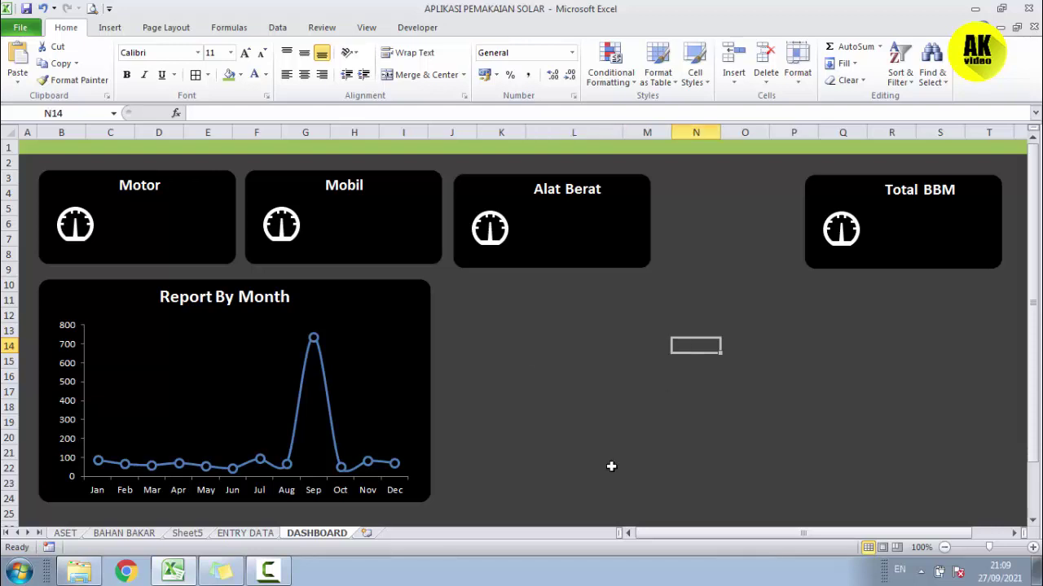
left_click(971, 26)
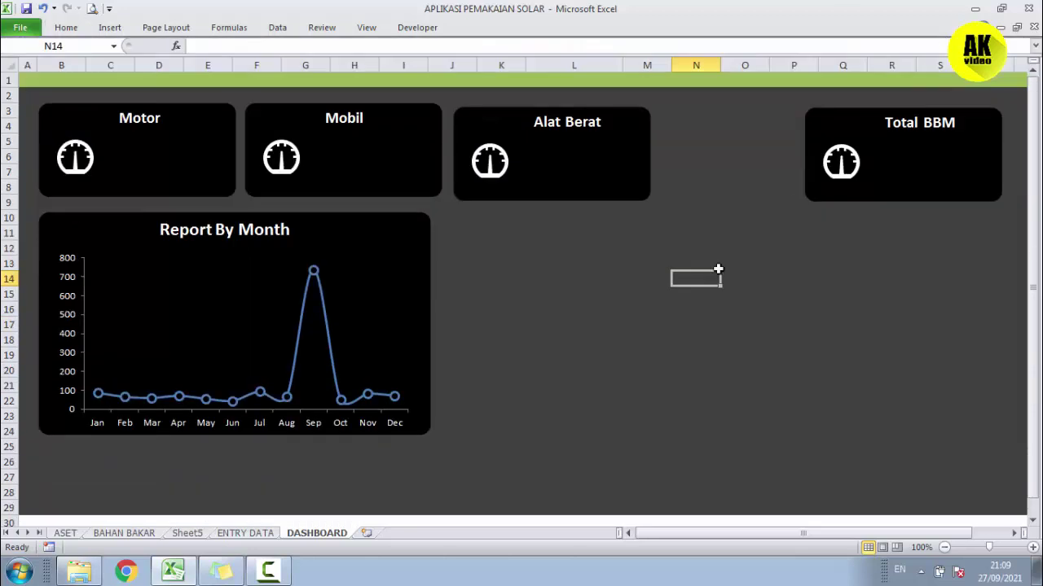
left_click(367, 28)
left_click(277, 75)
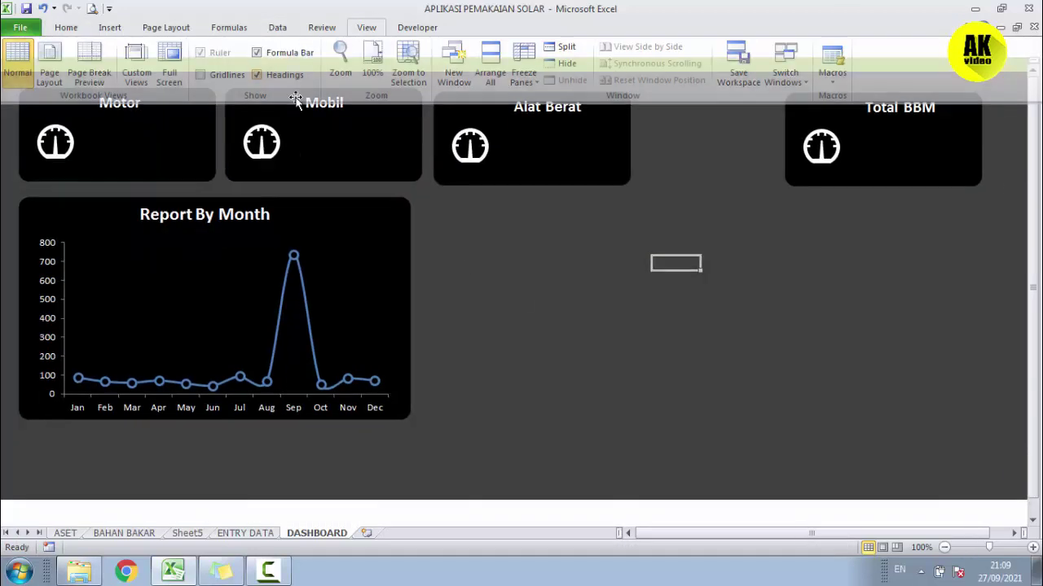
key("ctrl+s")
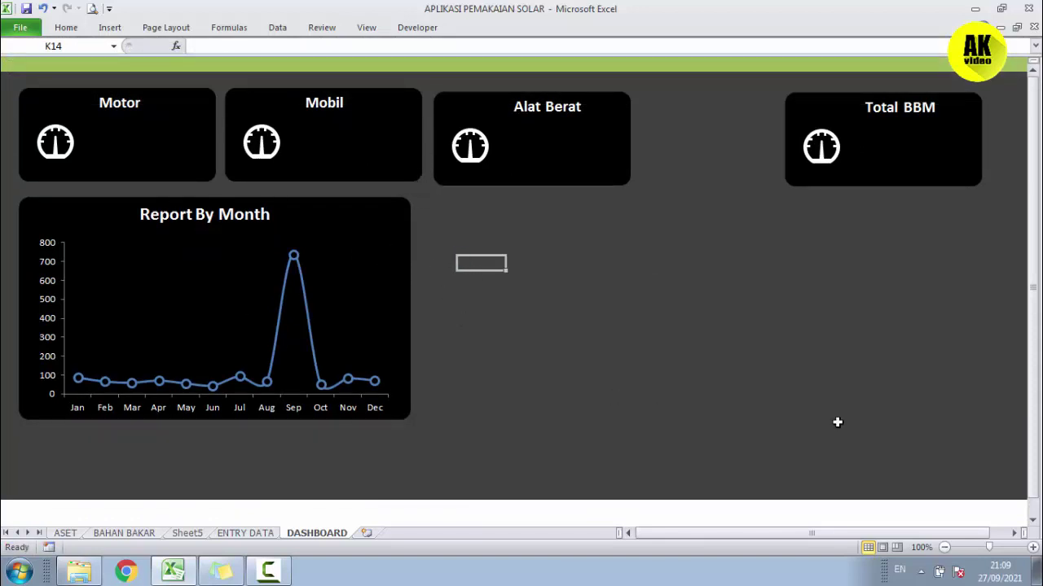
Copy A29's dark grey fill across rows 29–30 out to column T
left_click(10, 487)
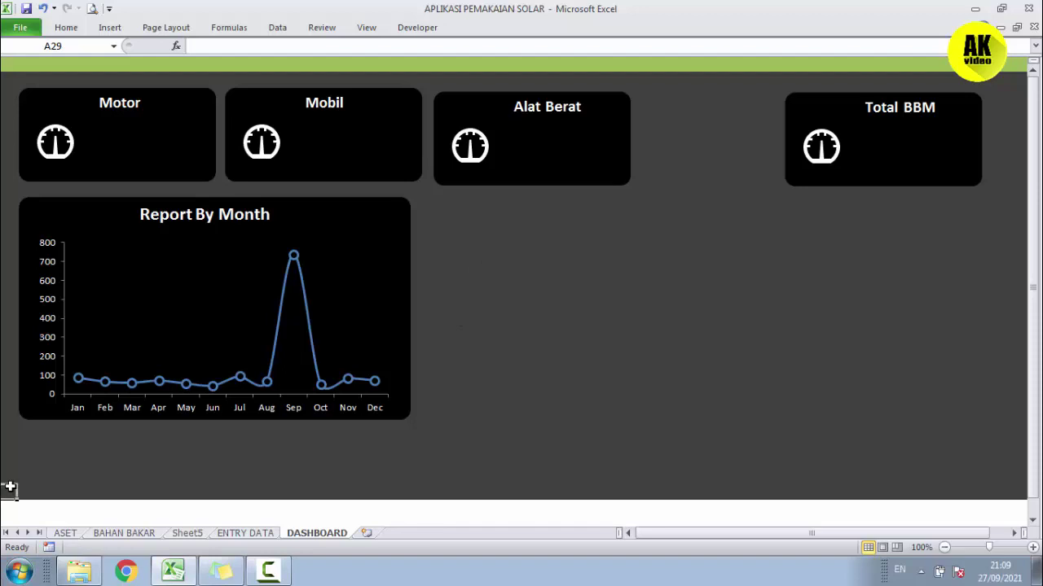
key("ctrl+c")
left_click(15, 505)
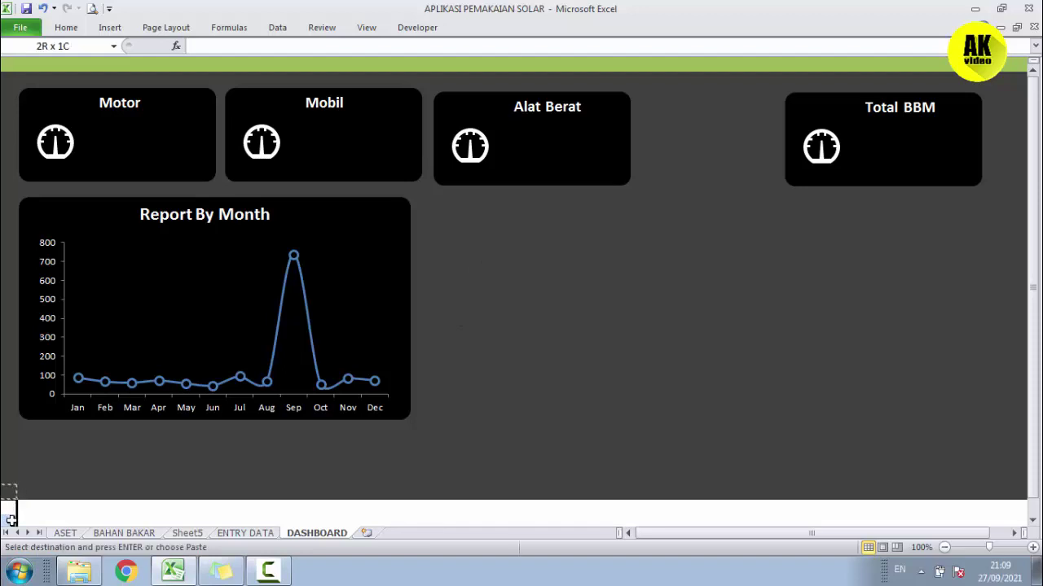
key("ctrl+v")
left_click_drag(25, 510, 1001, 482)
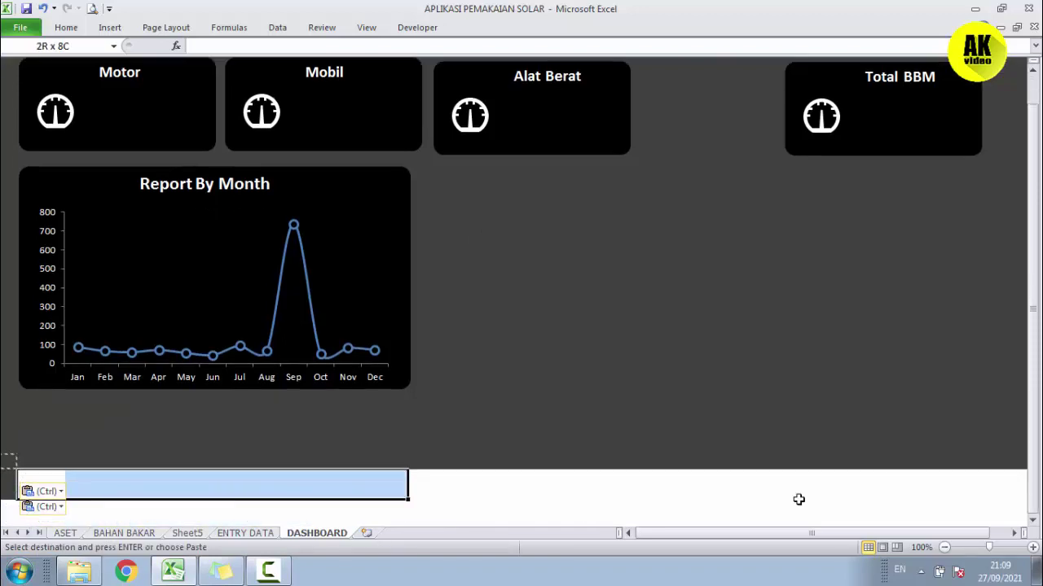
key("ctrl+v")
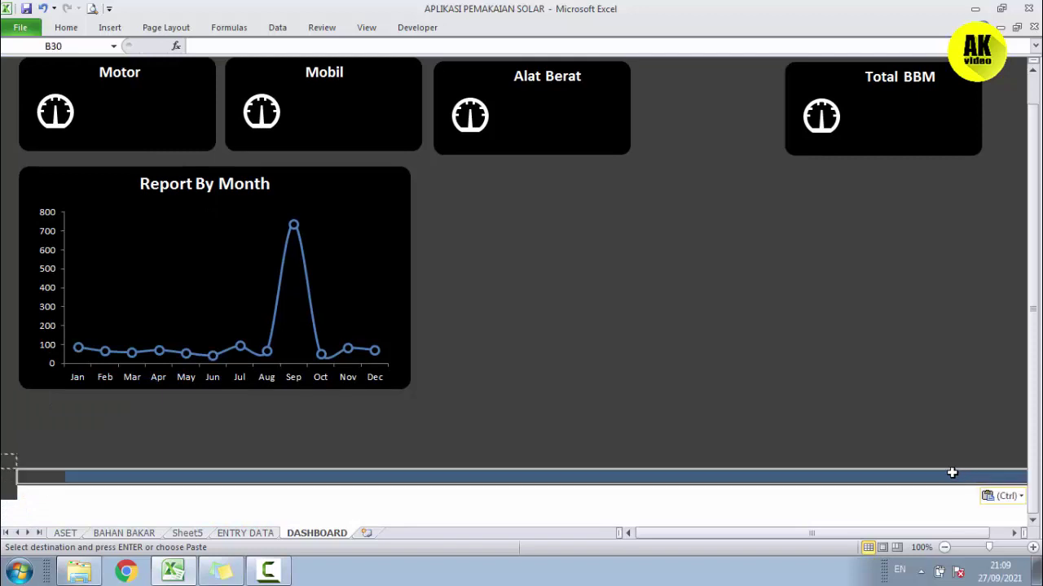
left_click_drag(8, 501, 1013, 489)
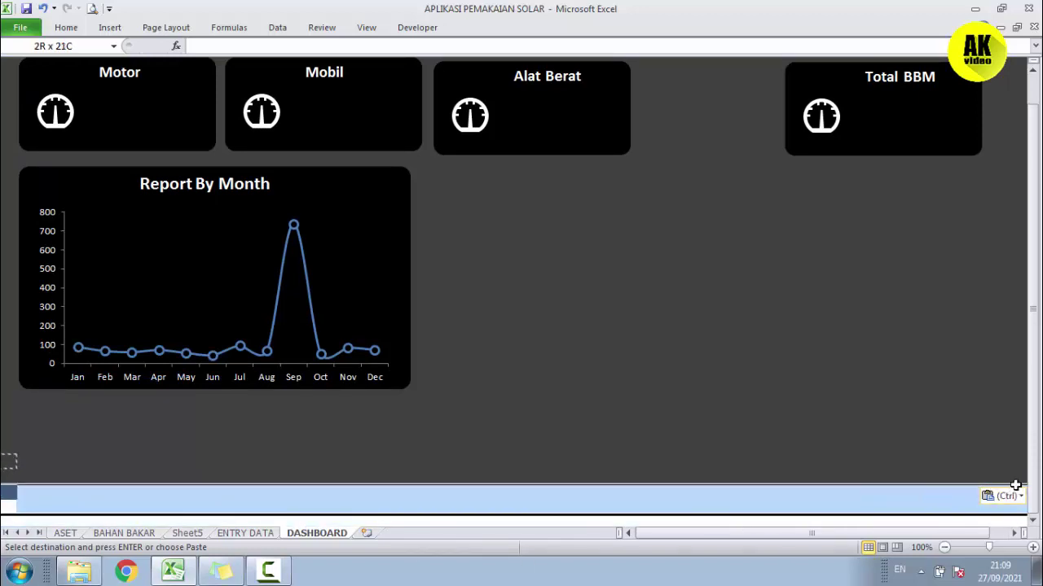
key("ctrl+v")
left_click(789, 461)
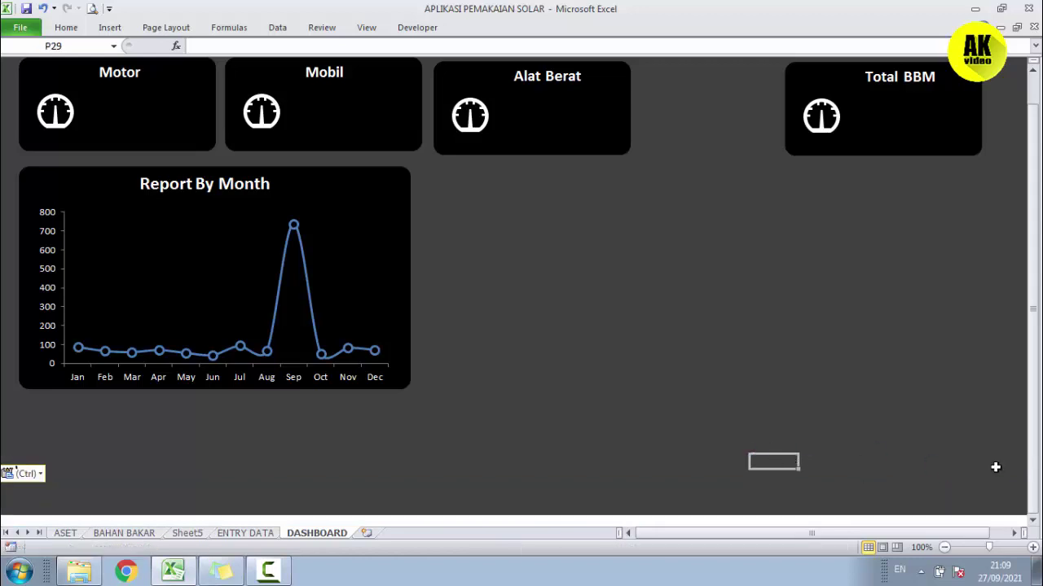
key("Escape")
Save the workbook again and check the rounded panel behind the chart
left_click_drag(1034, 420, 1033, 386)
left_click(802, 355)
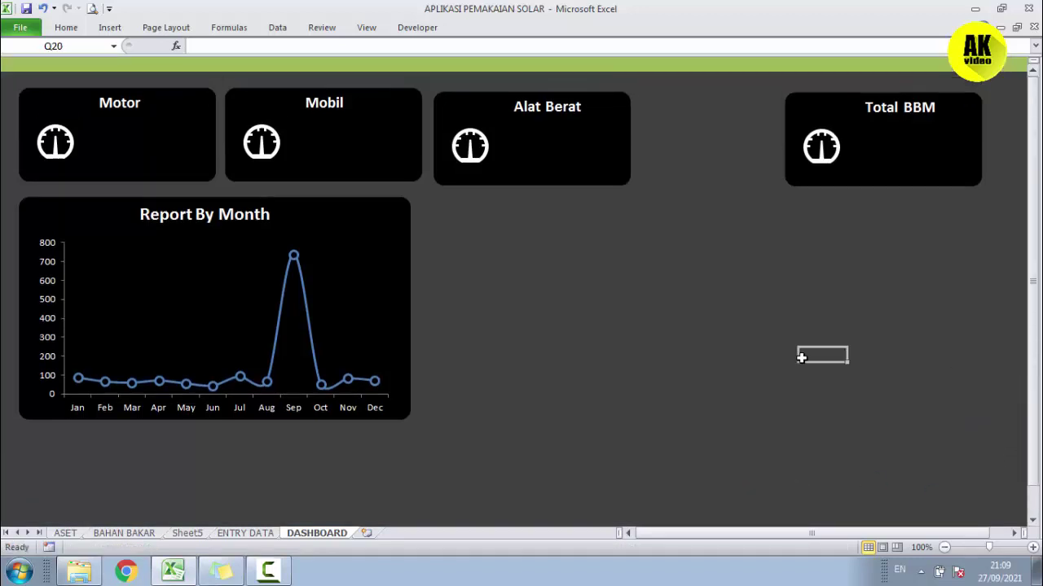
left_click(24, 13)
left_click(405, 264)
left_click(484, 252)
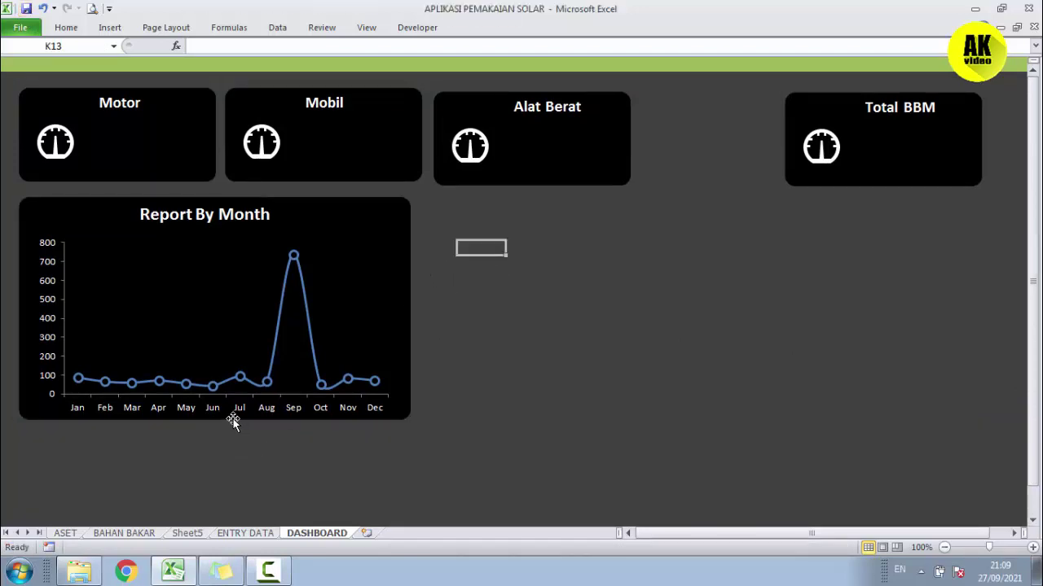
Shrink the chart from its corner, shift it down-right, and widen it inside the black panel
left_click(233, 420)
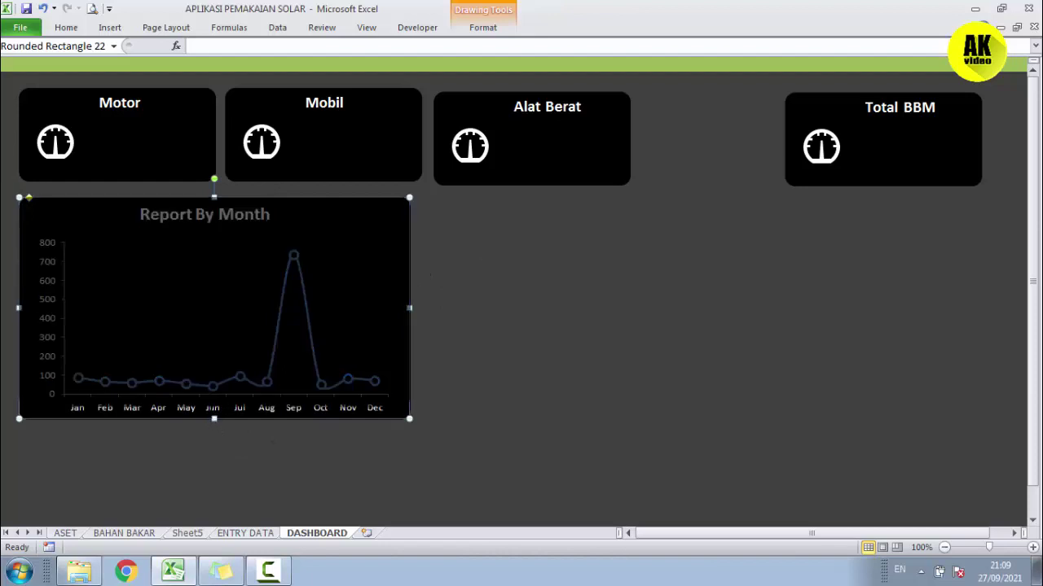
left_click(298, 242)
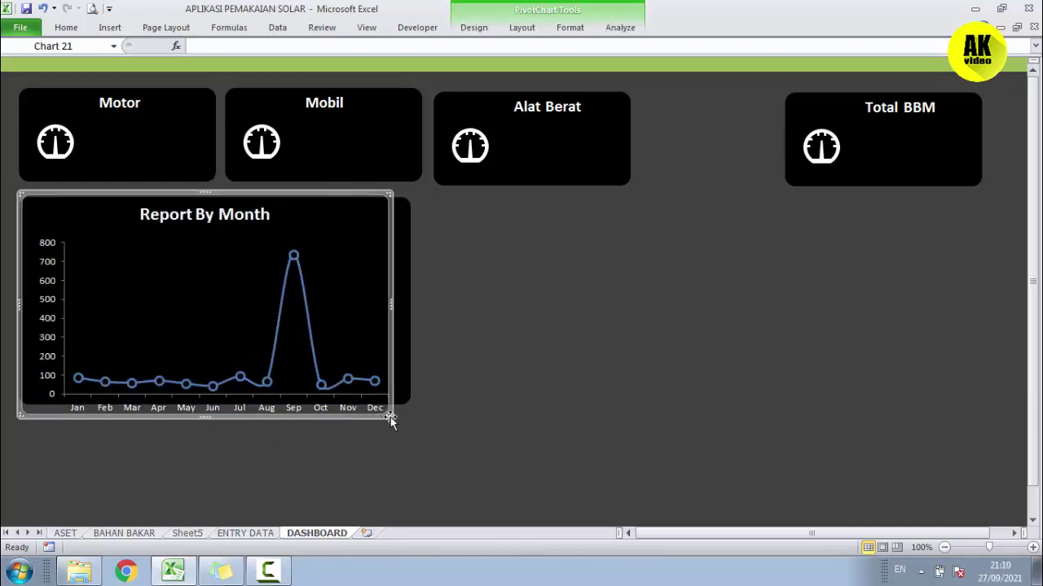
left_click_drag(388, 415, 380, 394)
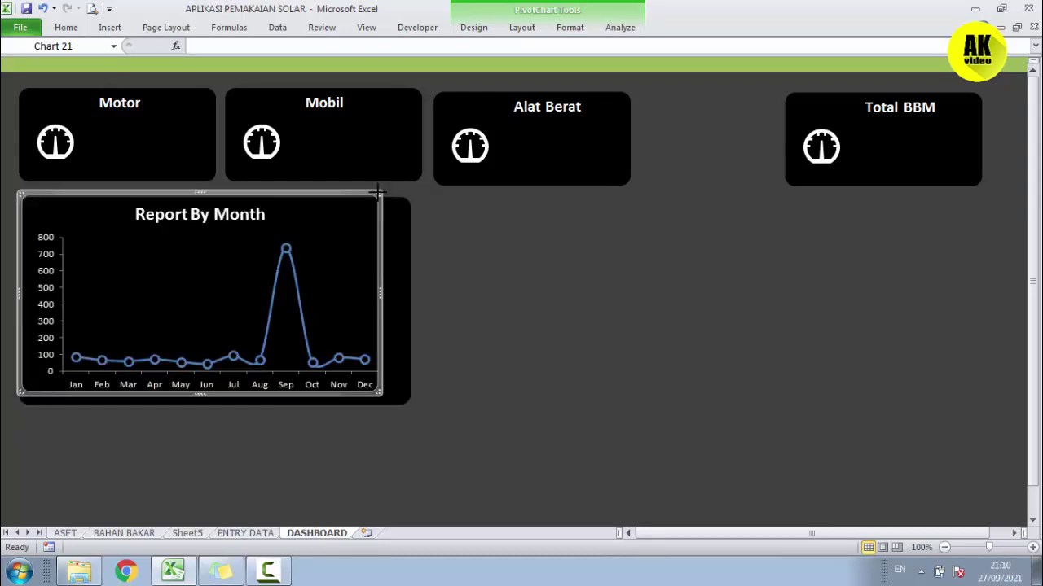
left_click_drag(377, 193, 382, 202)
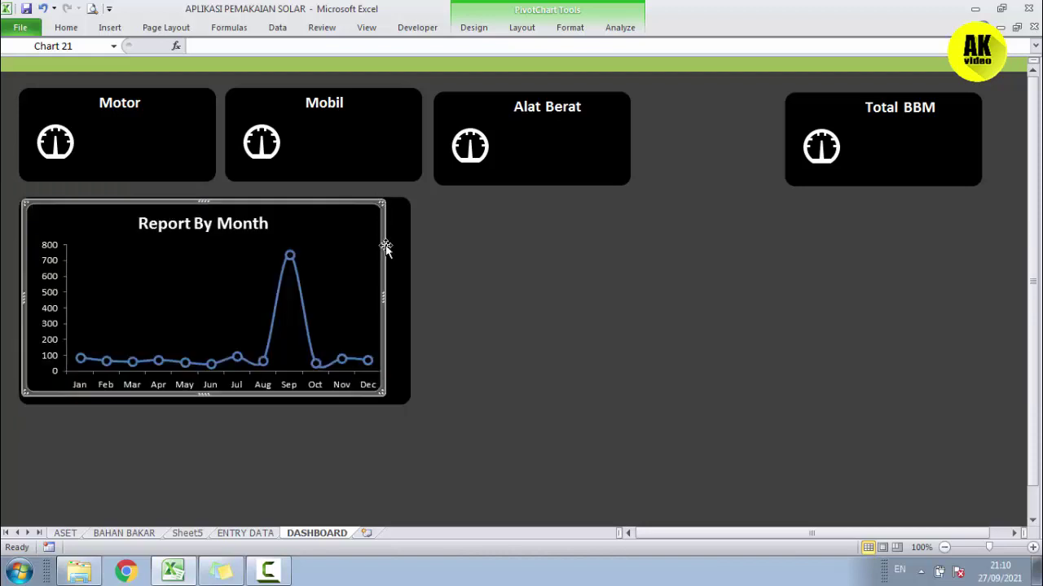
left_click_drag(382, 300, 396, 299)
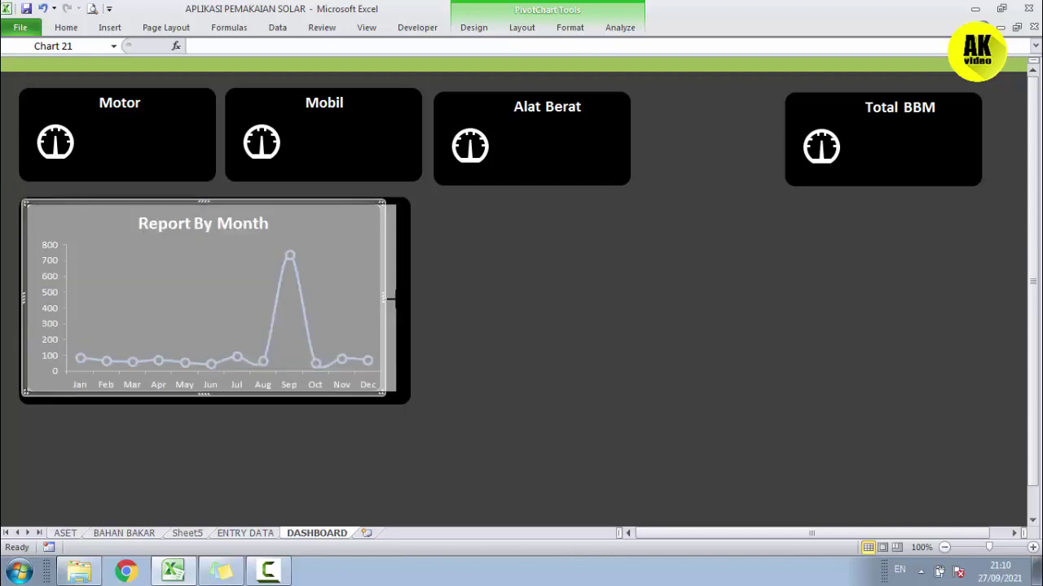
left_click(456, 295)
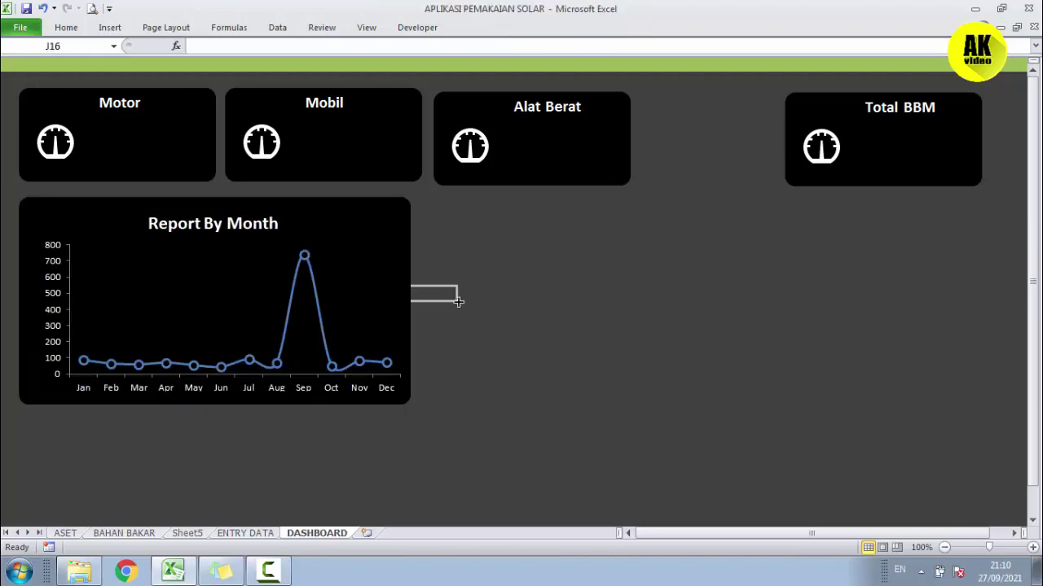
left_click(449, 261)
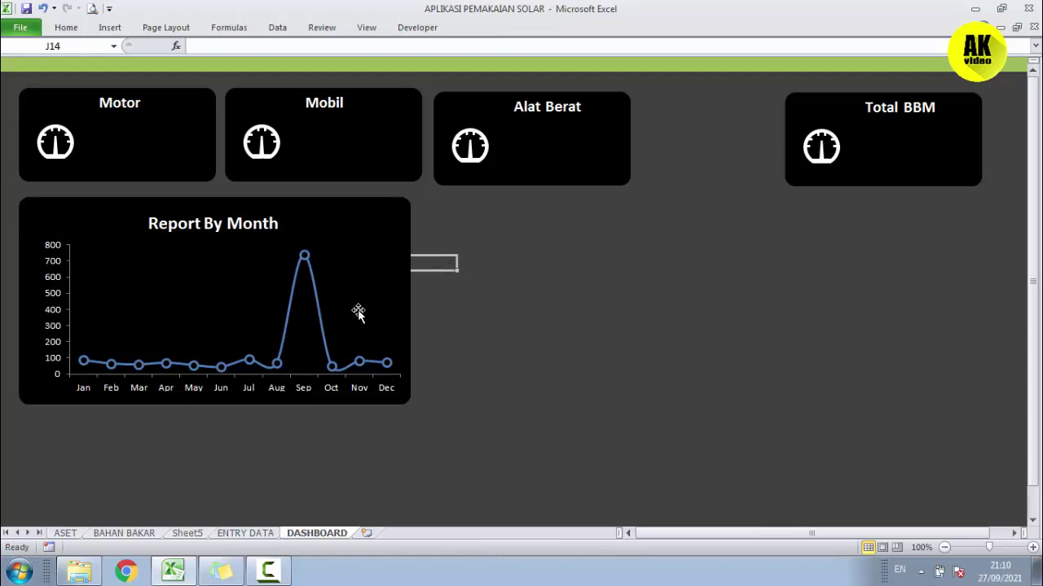
left_click(304, 258)
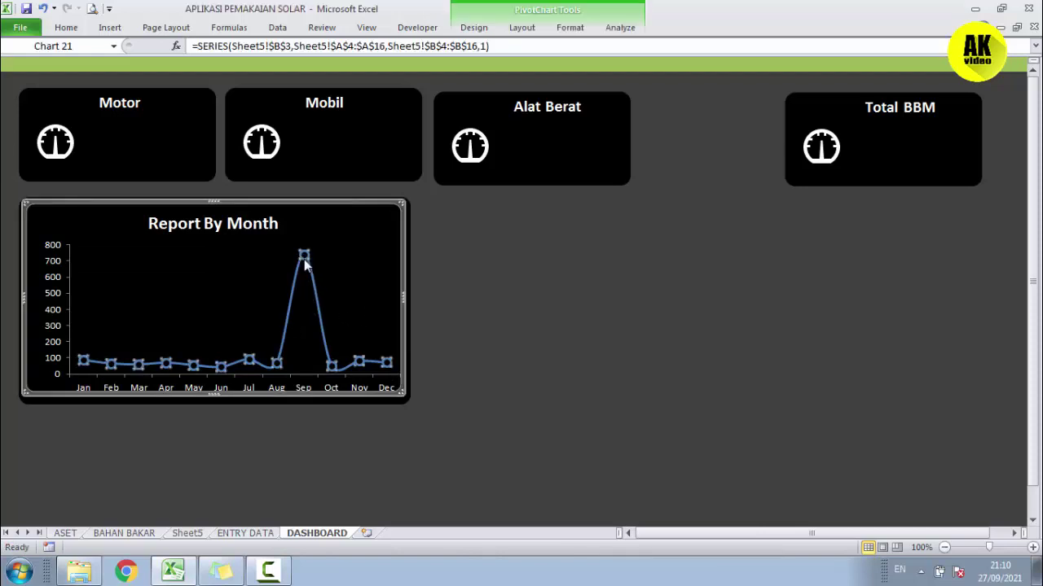
Colour the Report By Month data line olive green
left_click(562, 34)
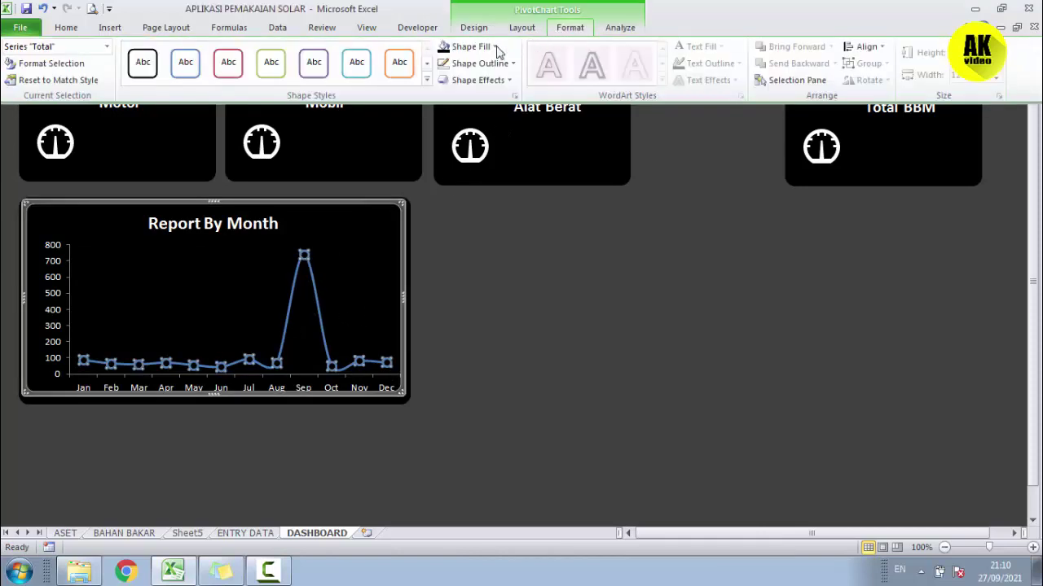
left_click(493, 64)
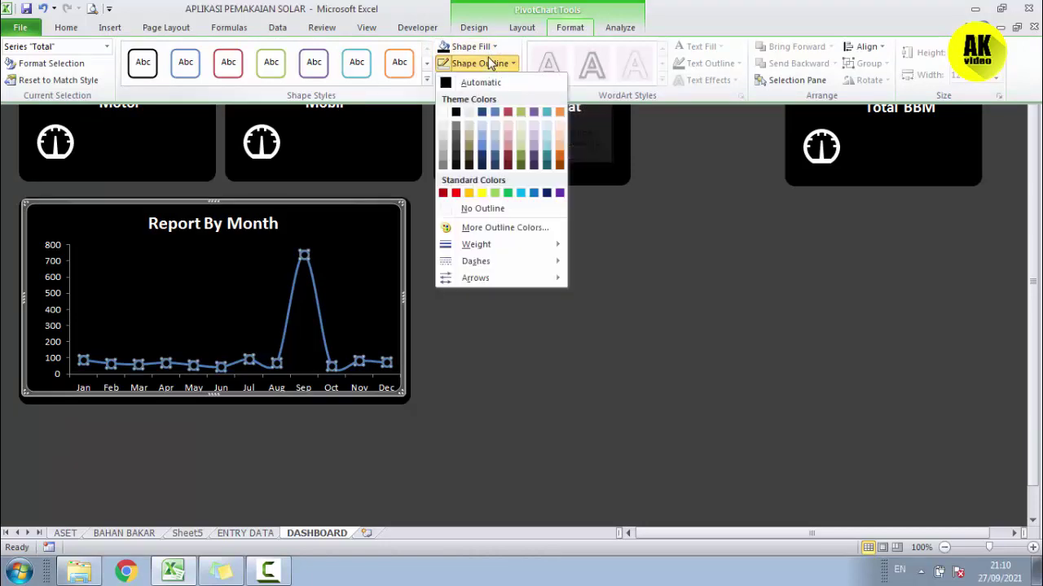
left_click(521, 111)
left_click(530, 234)
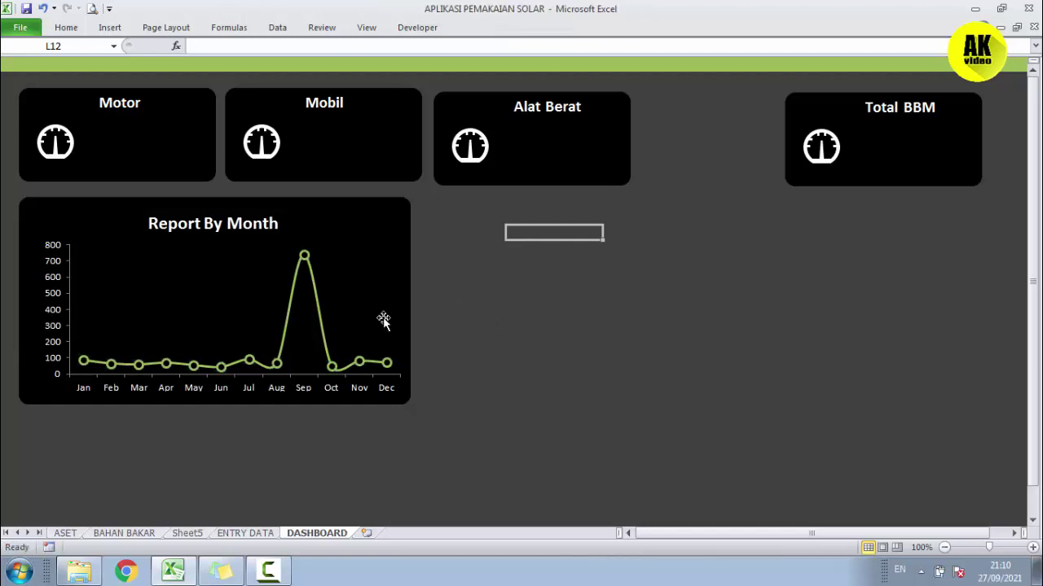
Group the chart with its black rounded panel into Group 23 and confirm it selects as one
left_click(339, 257)
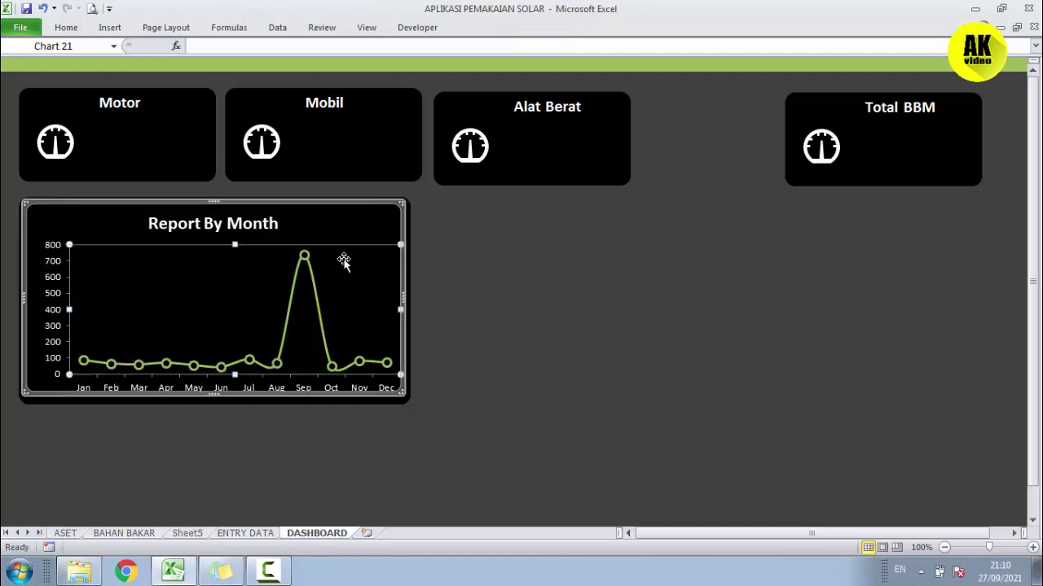
left_click(414, 227, "ctrl")
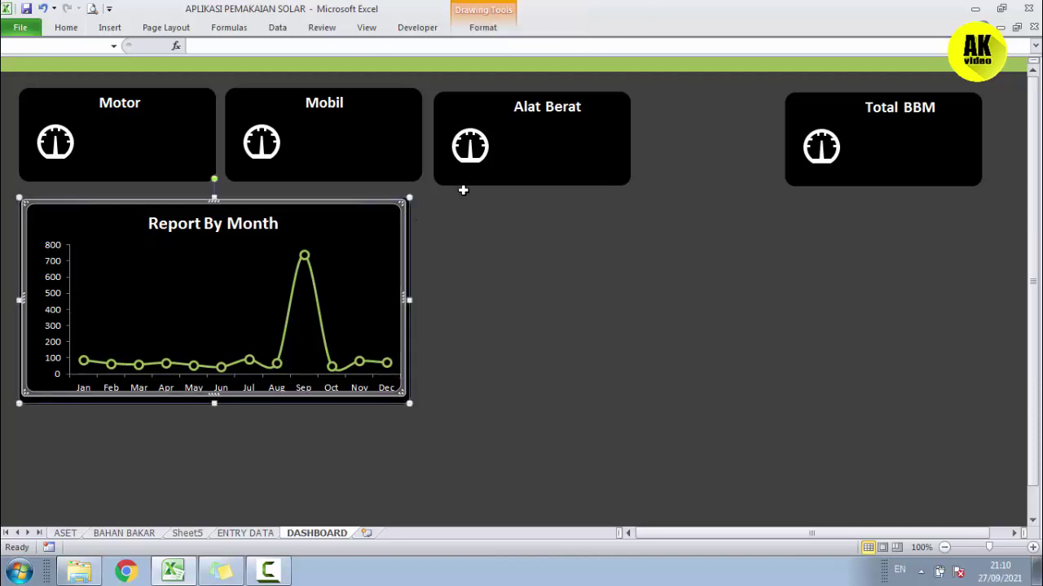
left_click(483, 28)
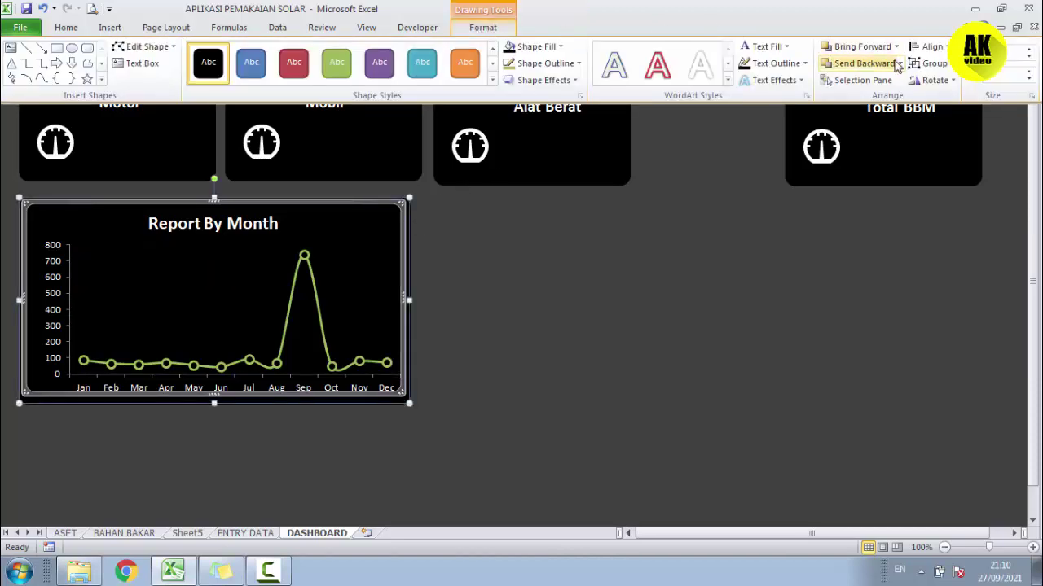
left_click(929, 63)
left_click(936, 81)
left_click(494, 293)
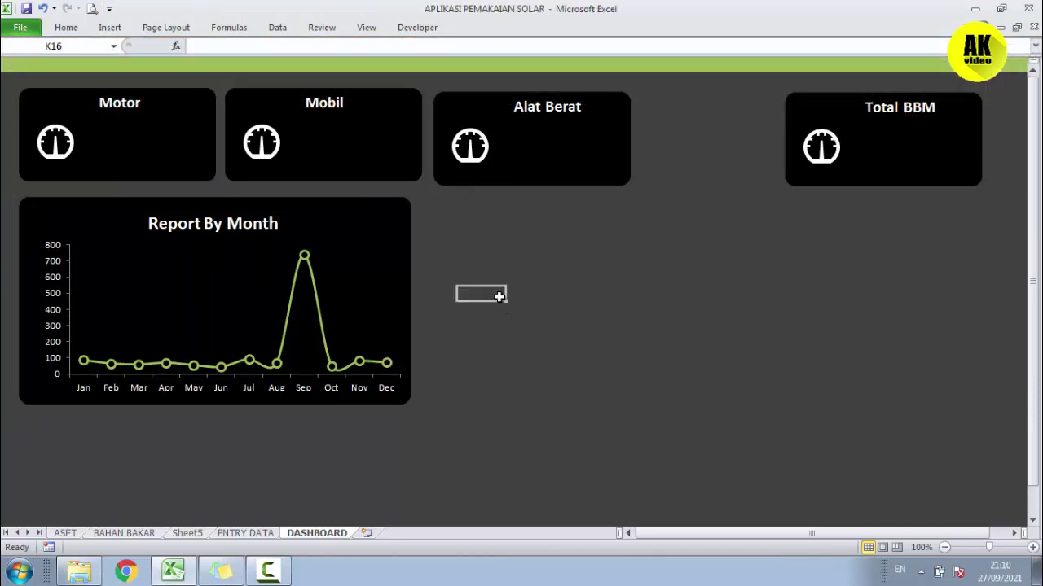
left_click(403, 249)
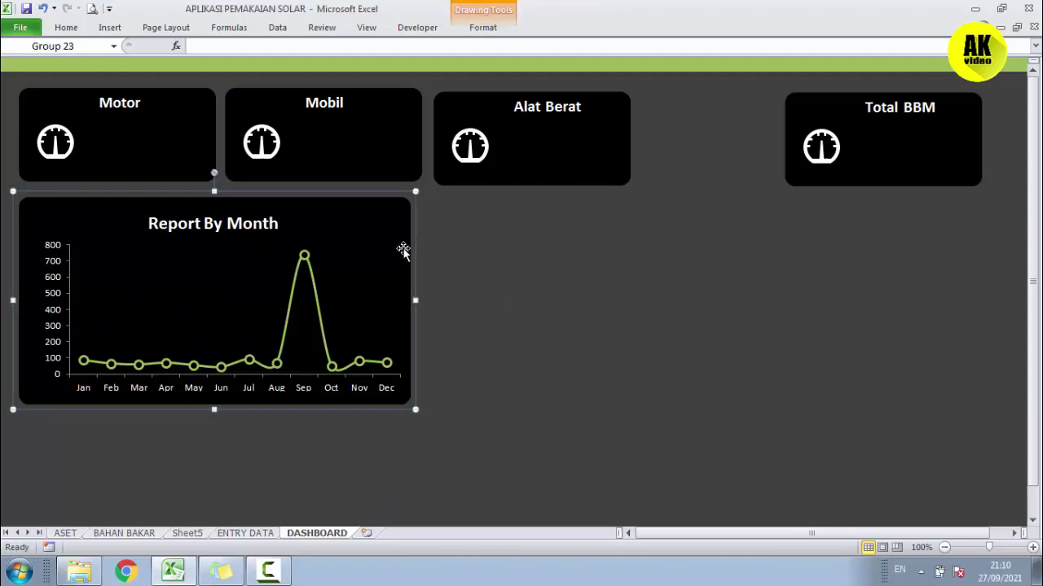
left_click(471, 243)
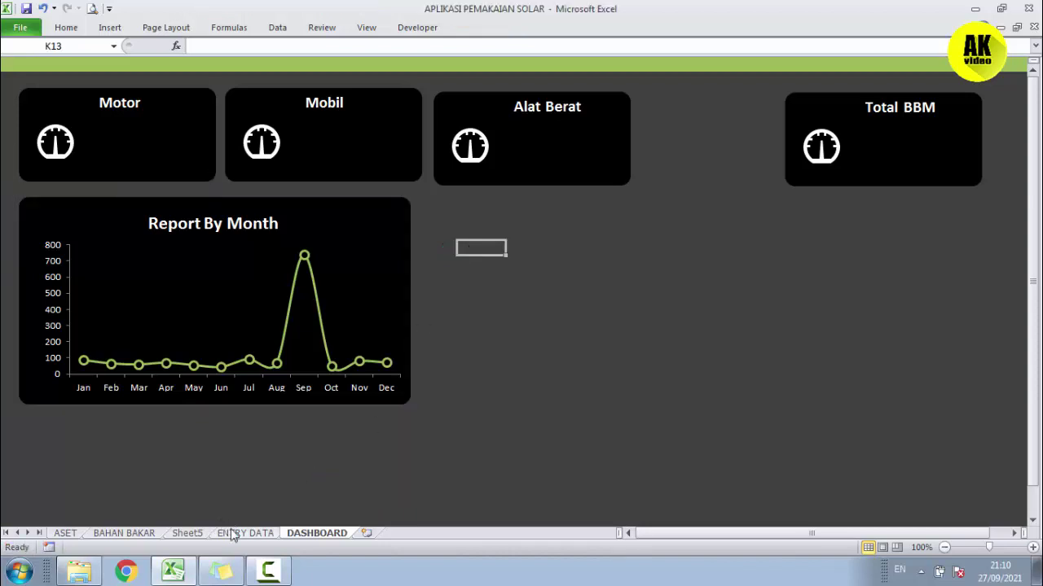
On Sheet5, copy the Report By Month pivot table A2:B16 and paste it at G2
left_click(187, 534)
left_click_drag(202, 310, 131, 217)
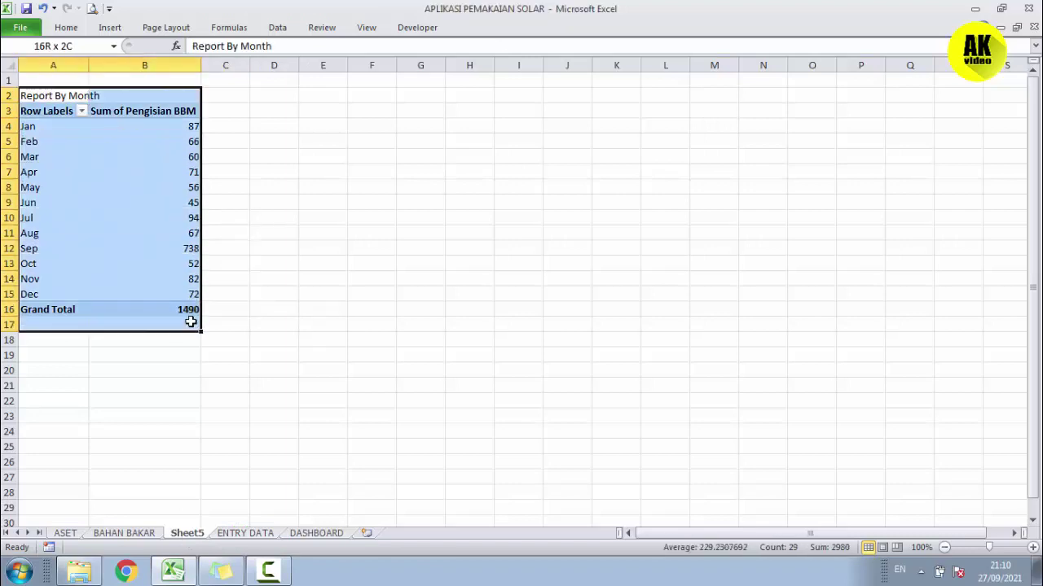
left_click_drag(43, 94, 187, 309)
key("ctrl+c")
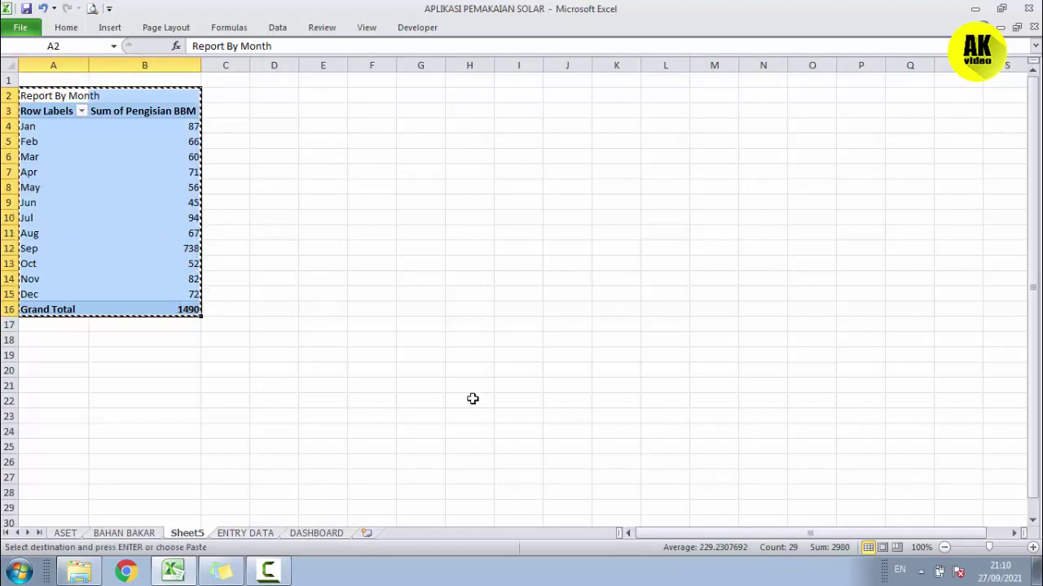
left_click(425, 108)
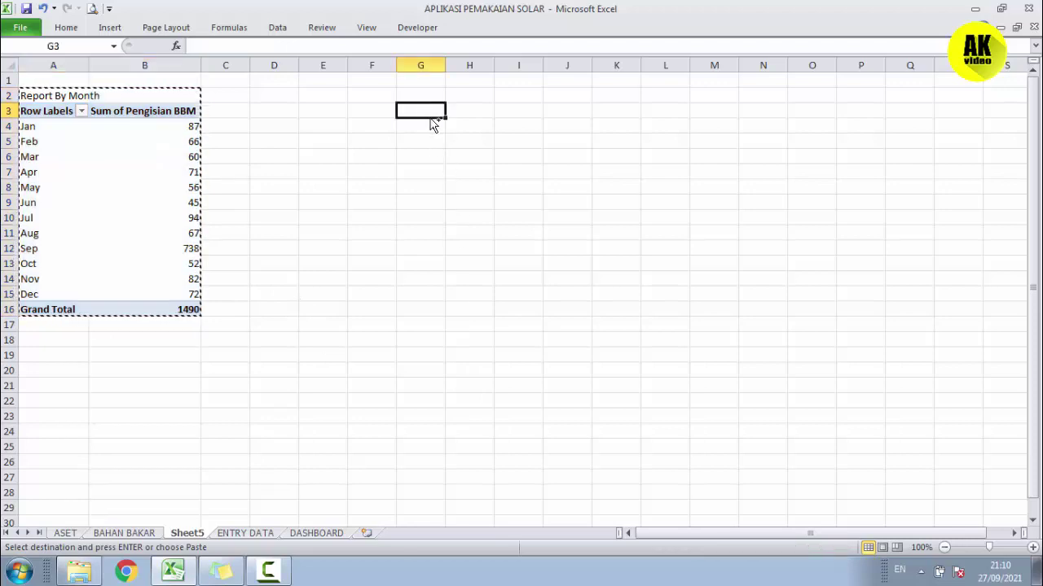
left_click(412, 94)
key("ctrl+v")
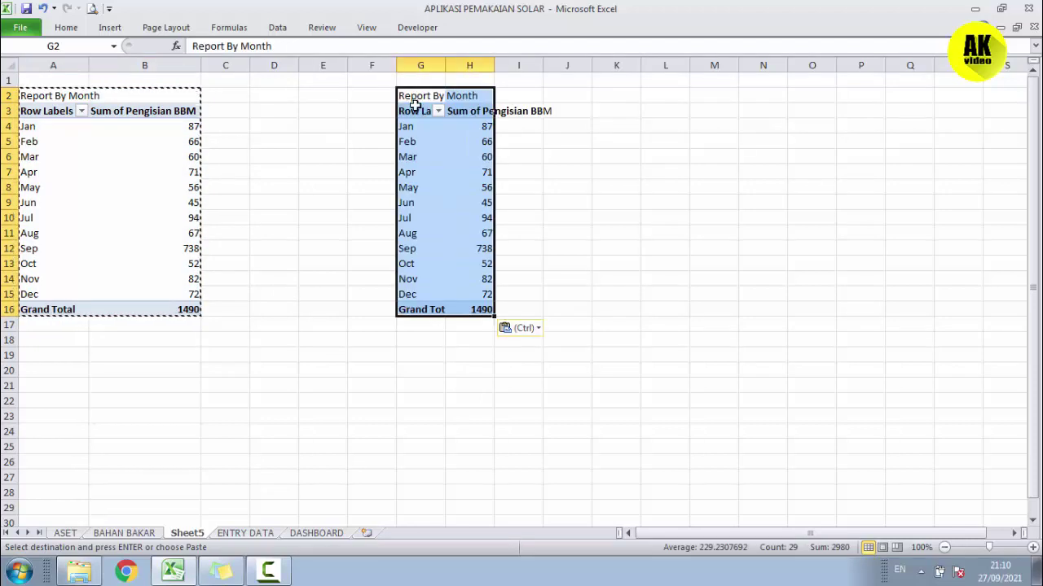
key("Escape")
left_click(426, 142)
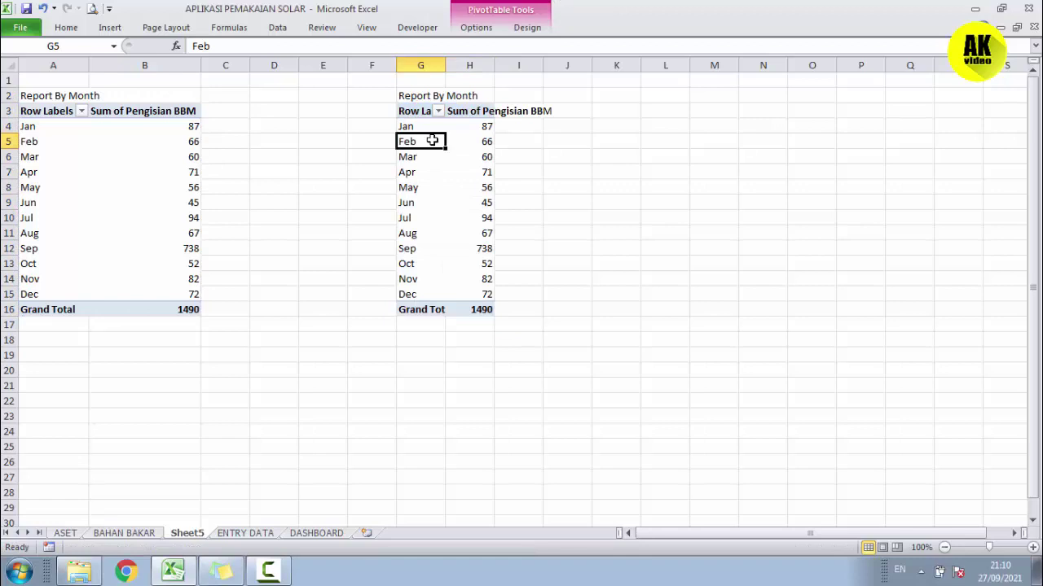
left_click(460, 28)
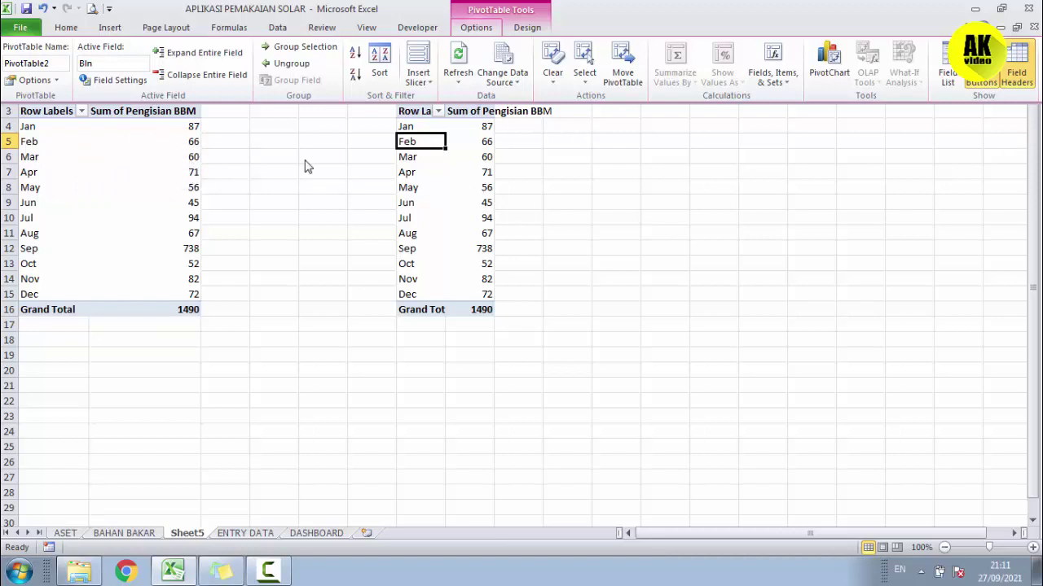
Replace Pengisian BBM with Rupiah as the second pivot table's summed value field
left_click(489, 140)
left_click(482, 127)
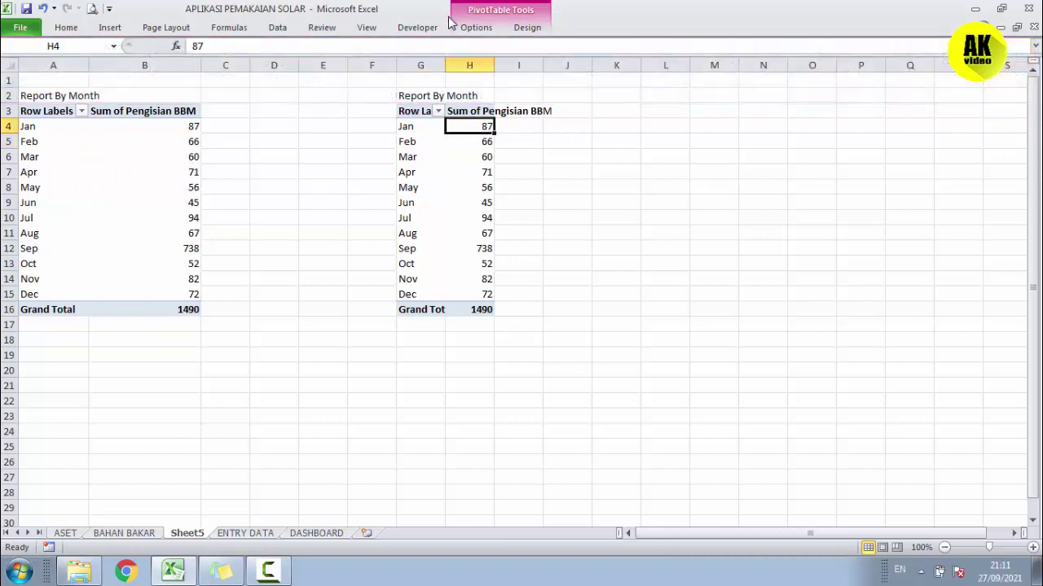
left_click(476, 27)
left_click(945, 53)
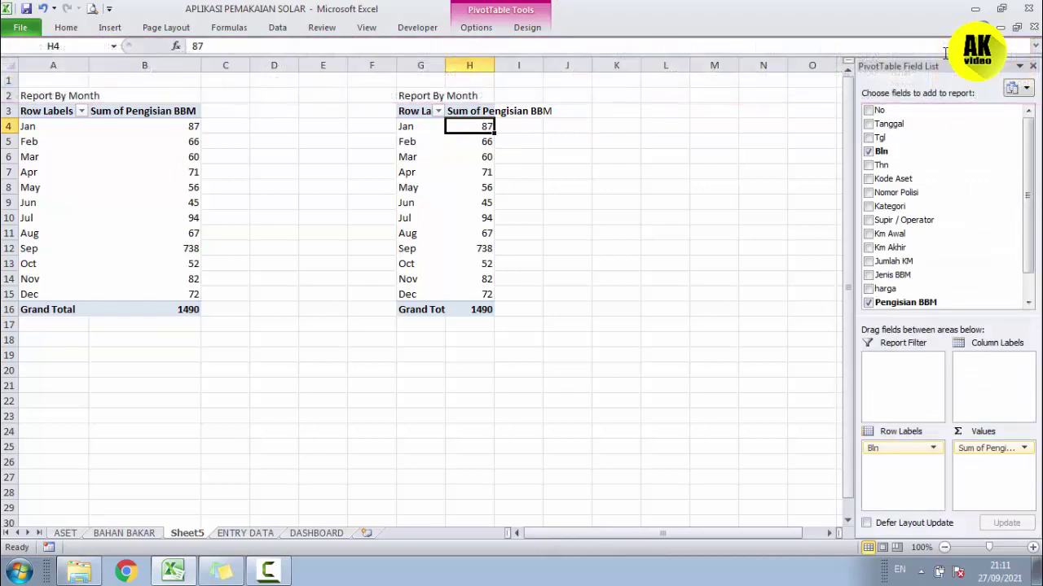
scroll(1028, 186, "down", 1)
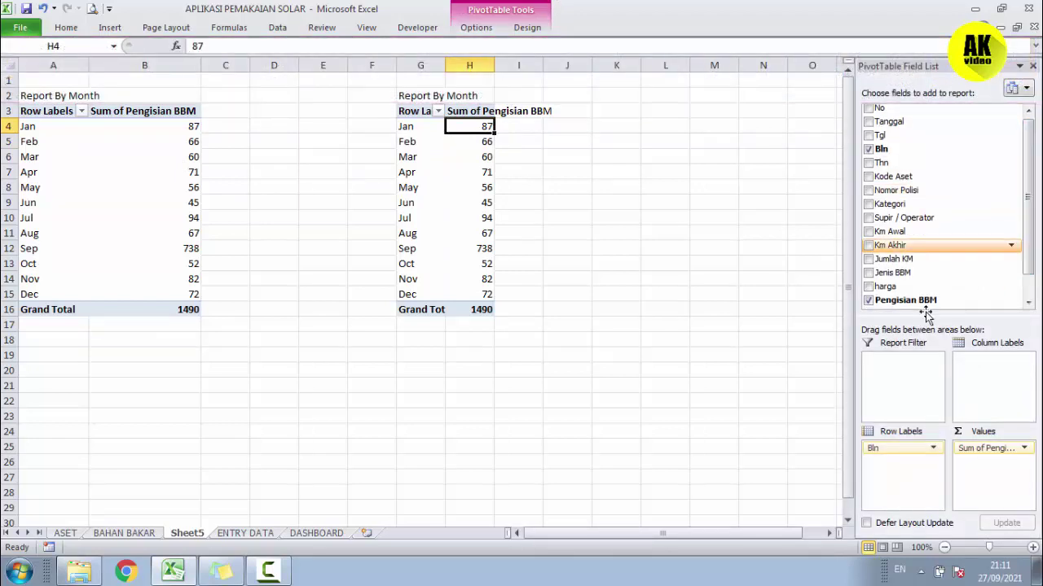
scroll(925, 314, "down", 1)
left_click(868, 301)
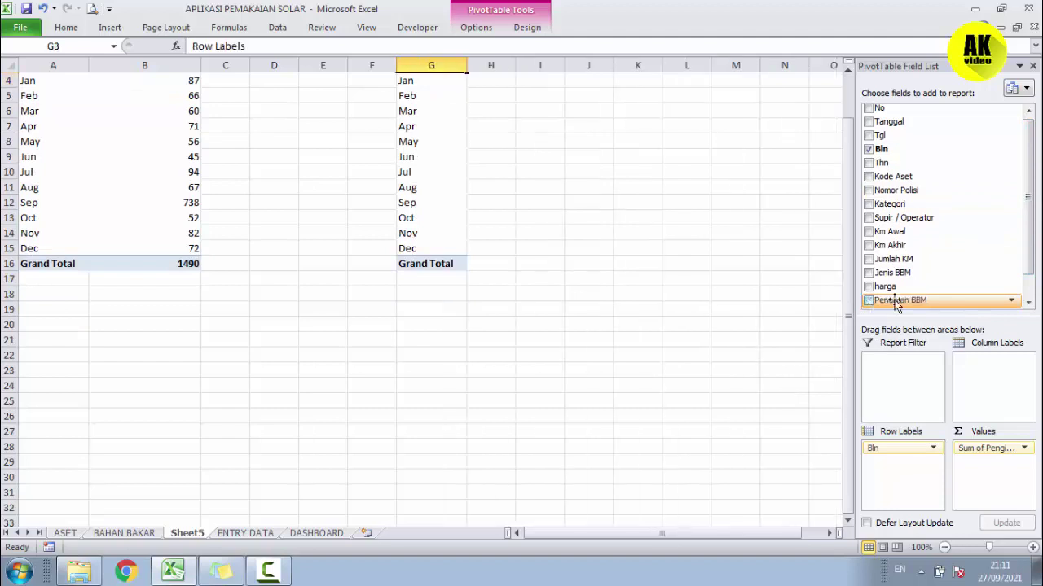
scroll(1031, 257, "down", 1)
scroll(1030, 257, "down", 1)
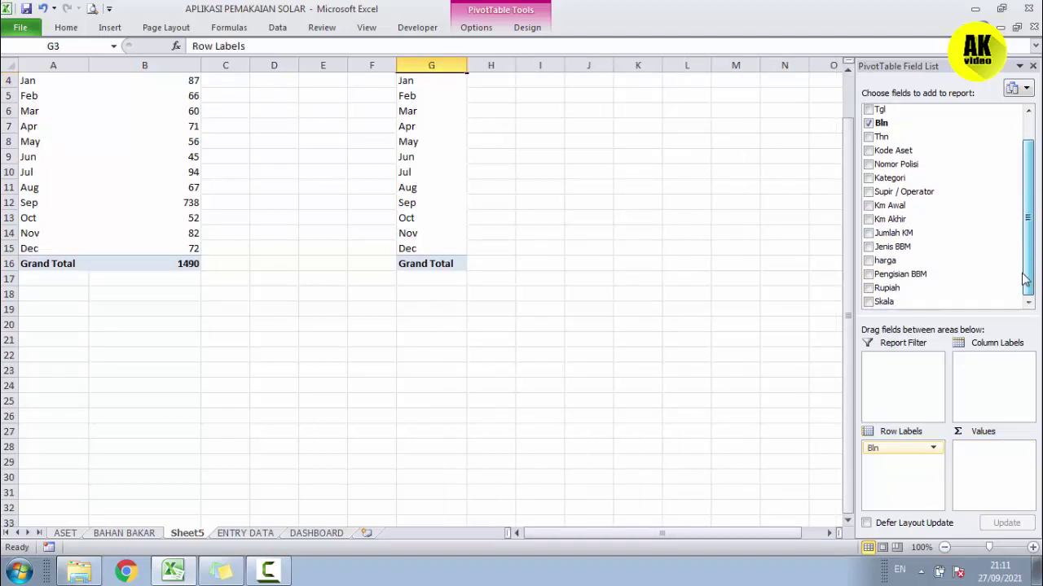
left_click(868, 289)
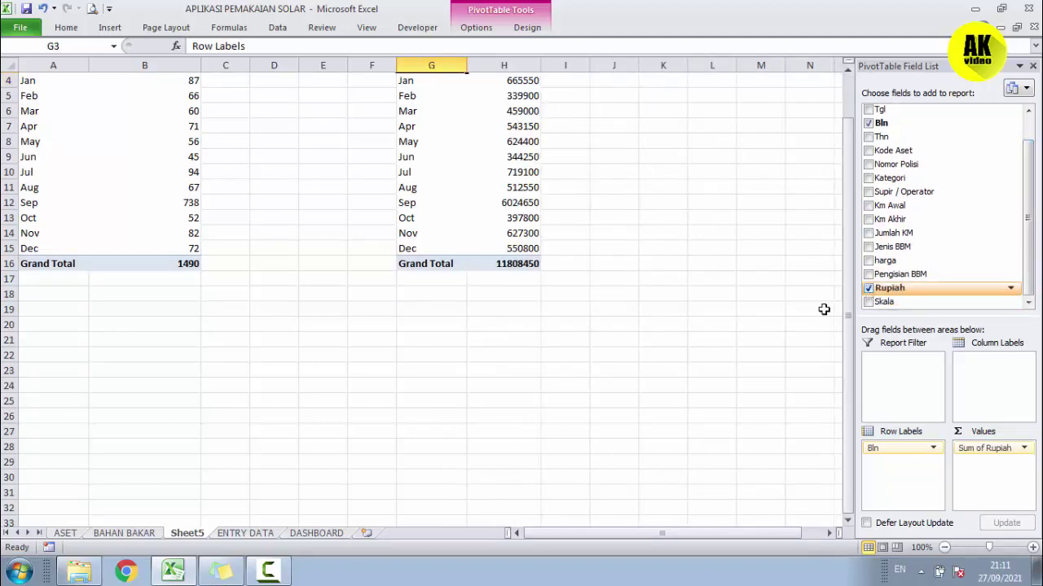
left_click(757, 322)
Format the monthly Rupiah sums with Comma Style and no decimal places
left_click_drag(509, 266, 491, 99)
left_click(66, 27)
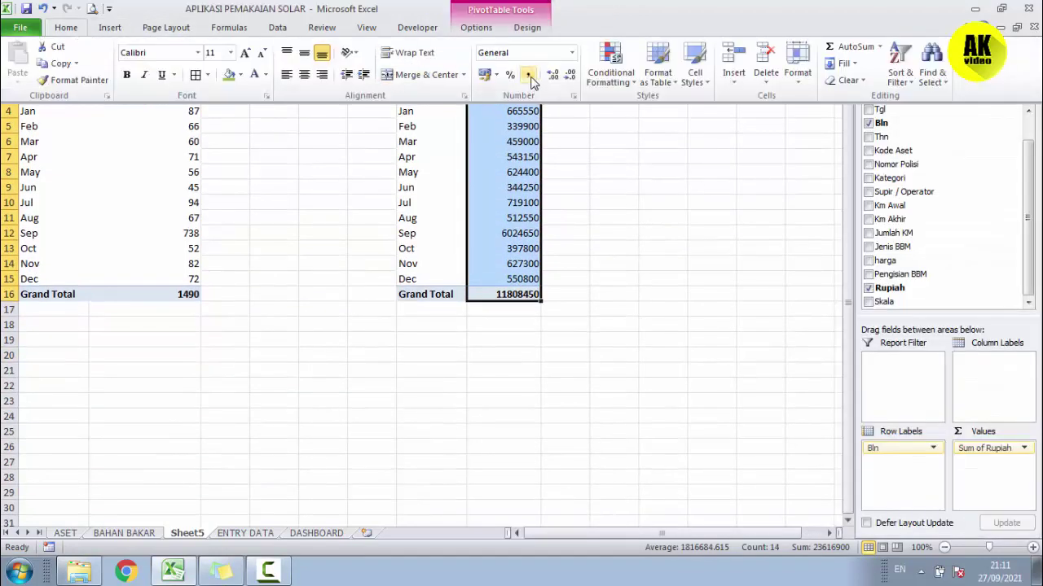
left_click(528, 74)
scroll(33, 82, "down", 1)
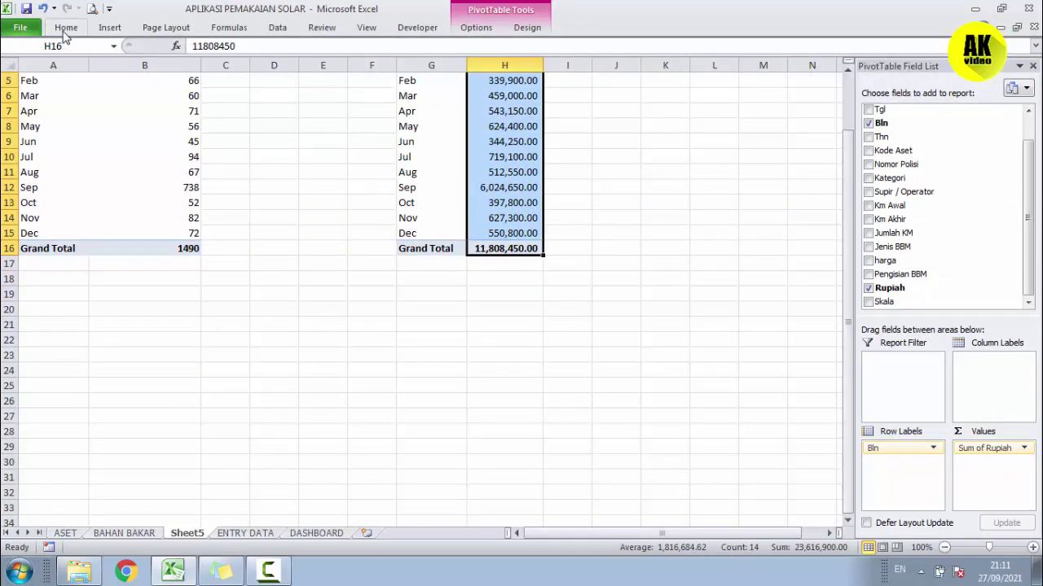
left_click(63, 33)
left_click(568, 74)
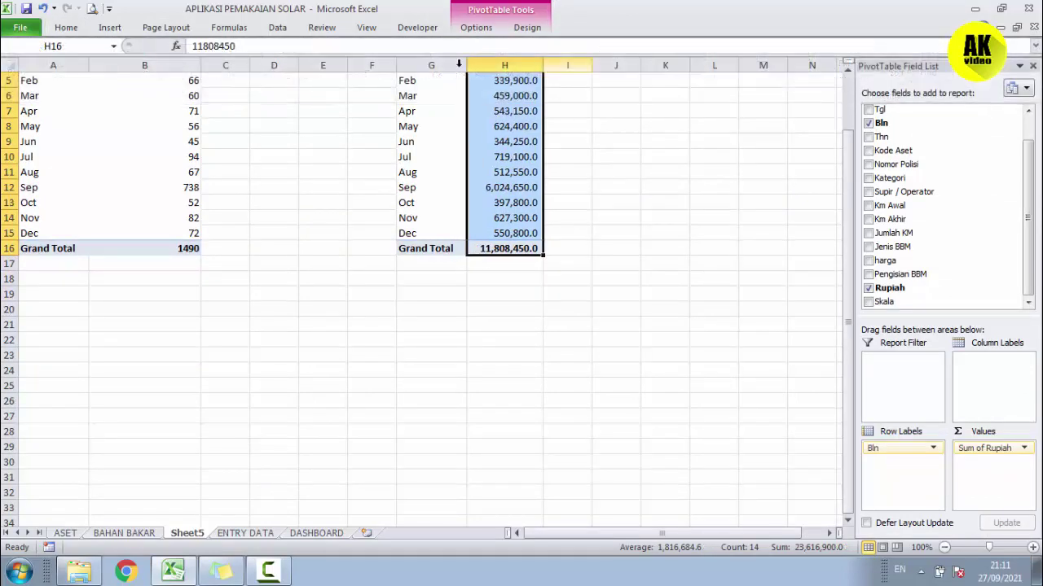
left_click(66, 27)
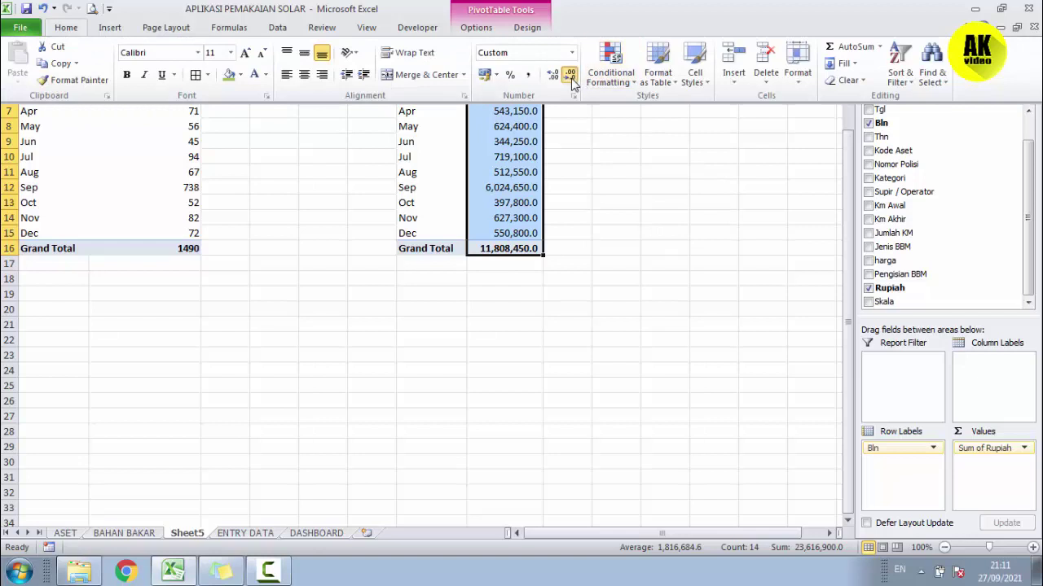
left_click(568, 74)
left_click(605, 192)
left_click(516, 208)
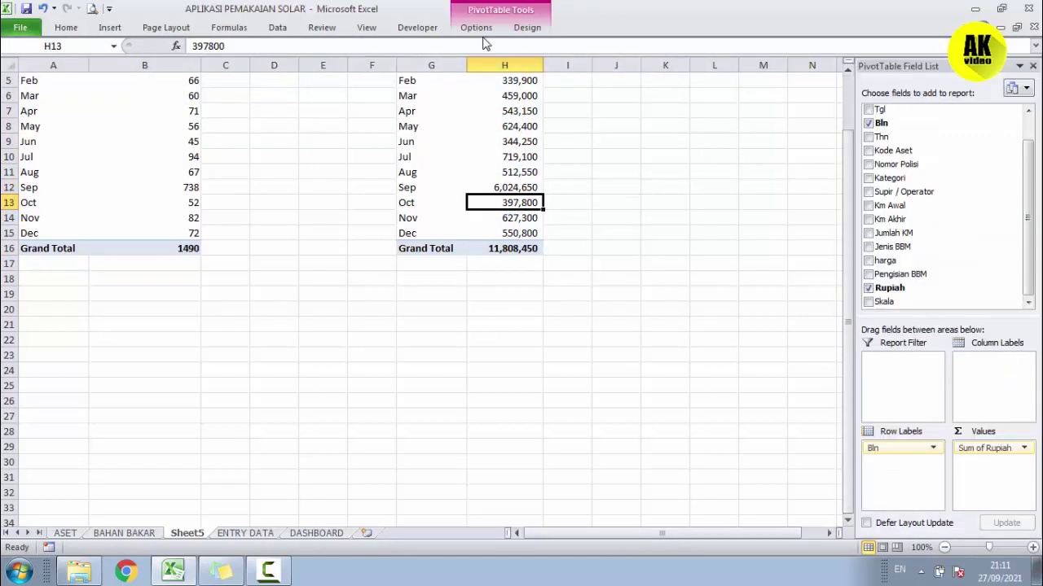
double_click(476, 27)
Insert a Clustered Column PivotChart from the monthly Rupiah pivot
left_click(828, 66)
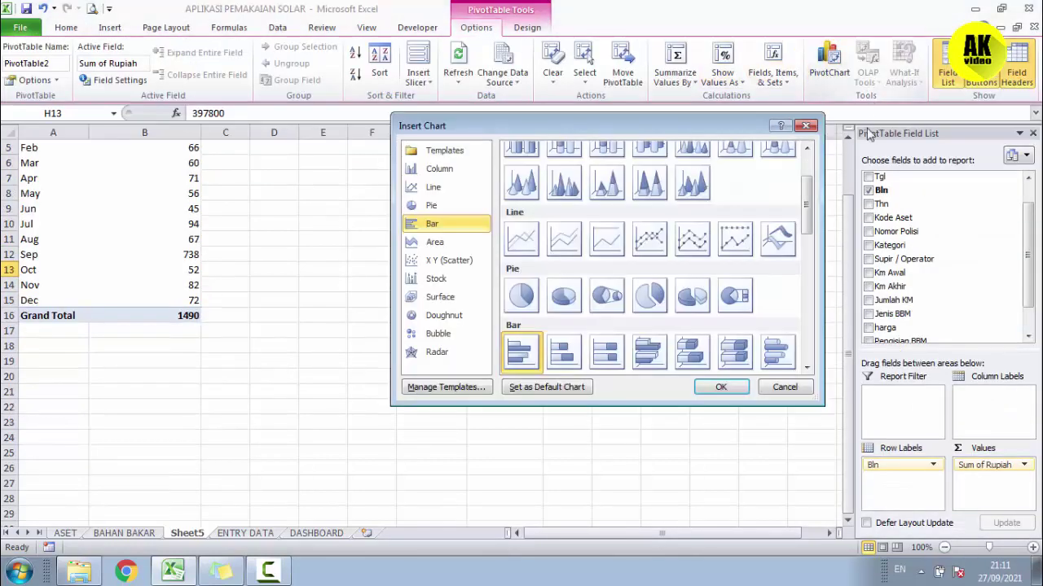
mouse_move(808, 204)
left_mouse_down()
mouse_move(806, 236)
mouse_move(806, 162)
left_mouse_up()
left_click(519, 180)
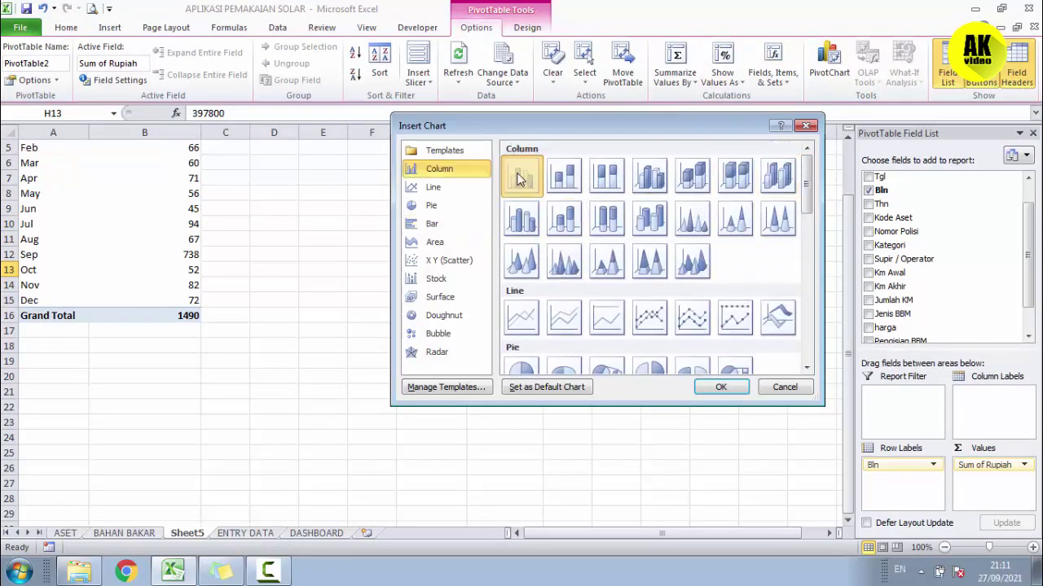
left_click(735, 386)
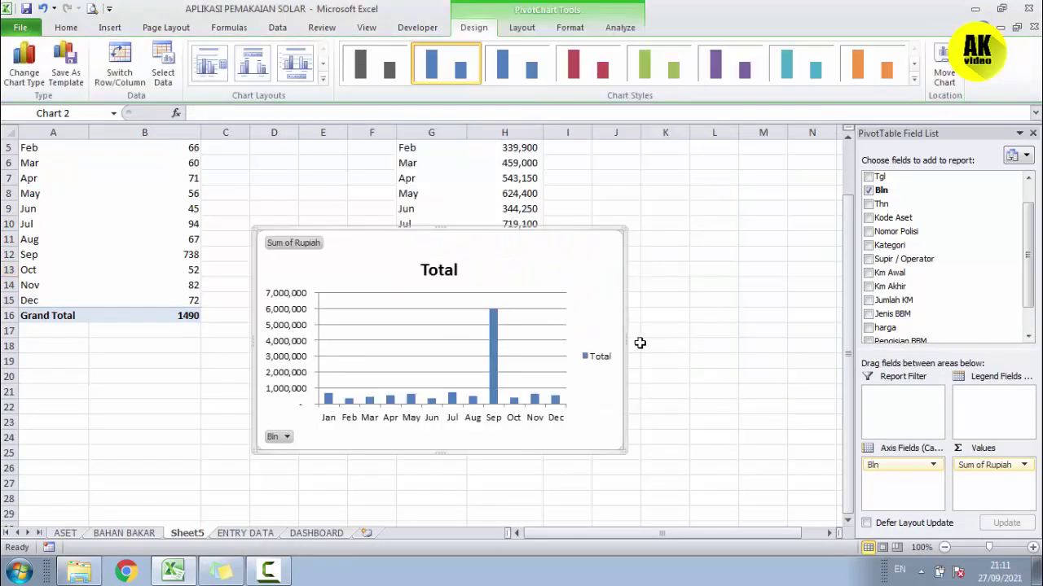
Move the Total chart onto the DASHBOARD sheet beside Report By Month and close the Field List
key("Delete")
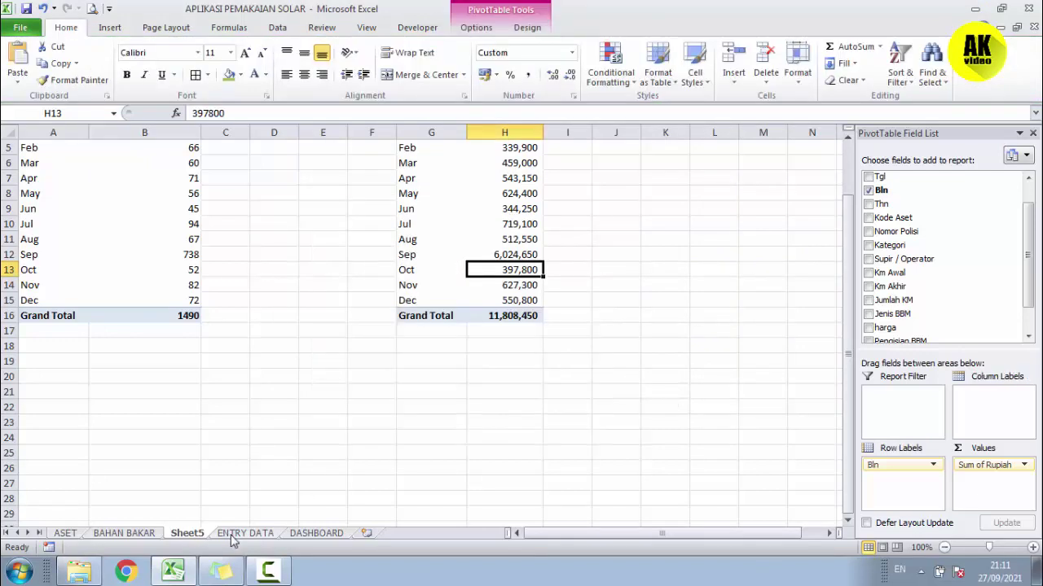
left_click(291, 534)
left_click(506, 407)
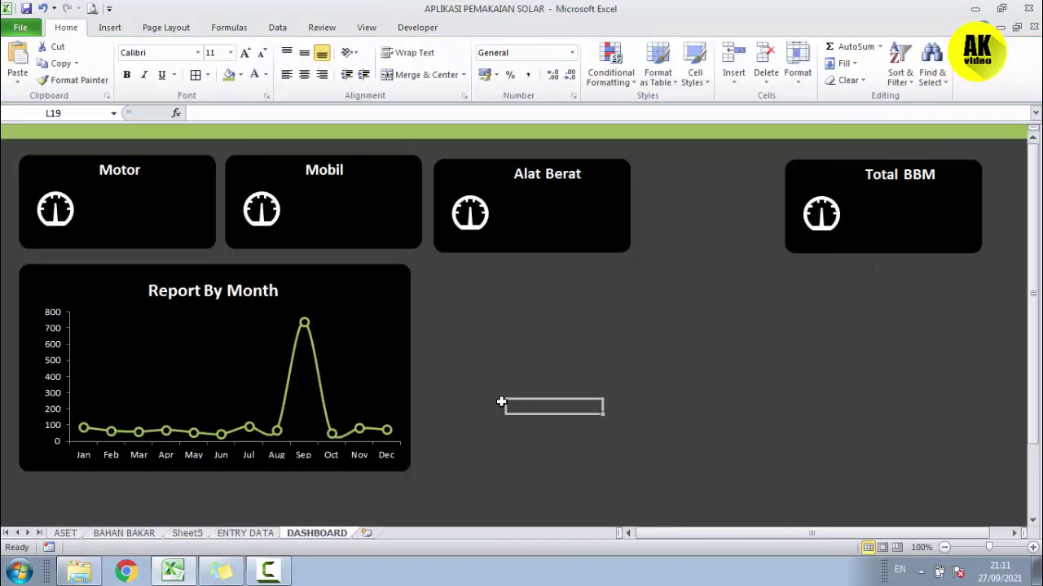
key("ctrl+v")
left_click_drag(543, 342, 498, 256)
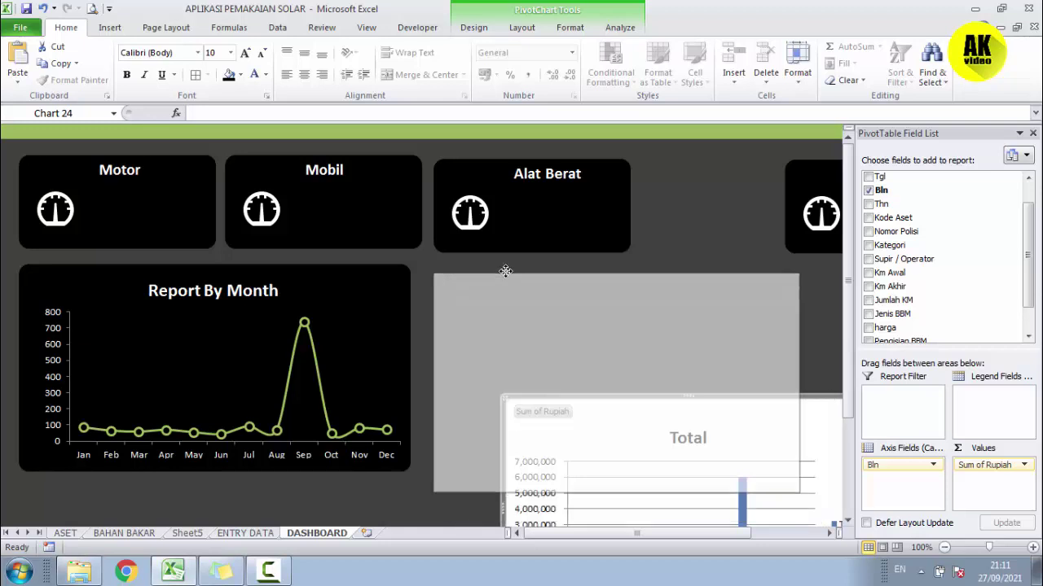
left_click(1032, 134)
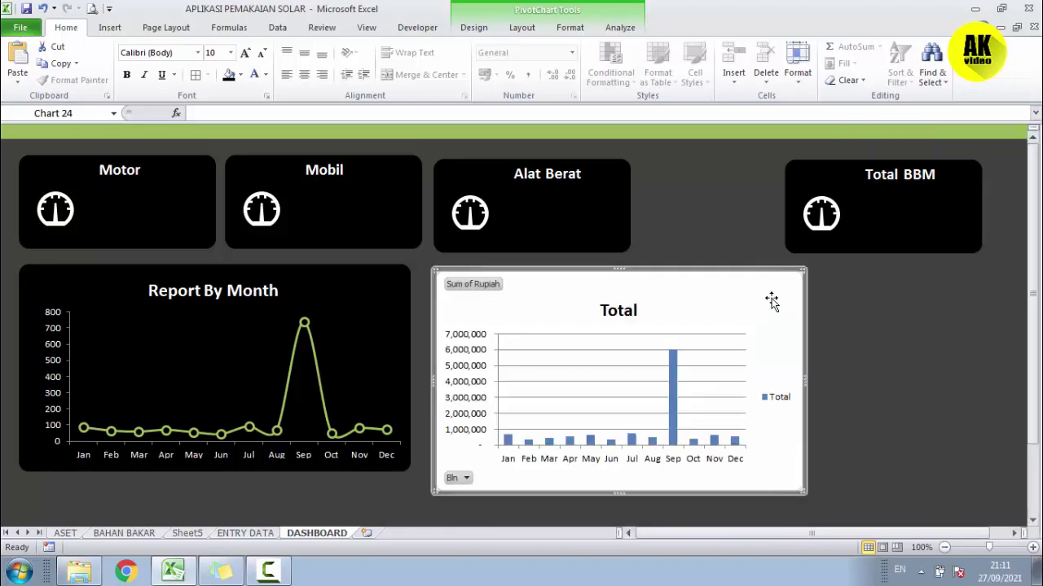
Hide all field buttons and delete the legend and gridlines from the Total chart
left_click(618, 27)
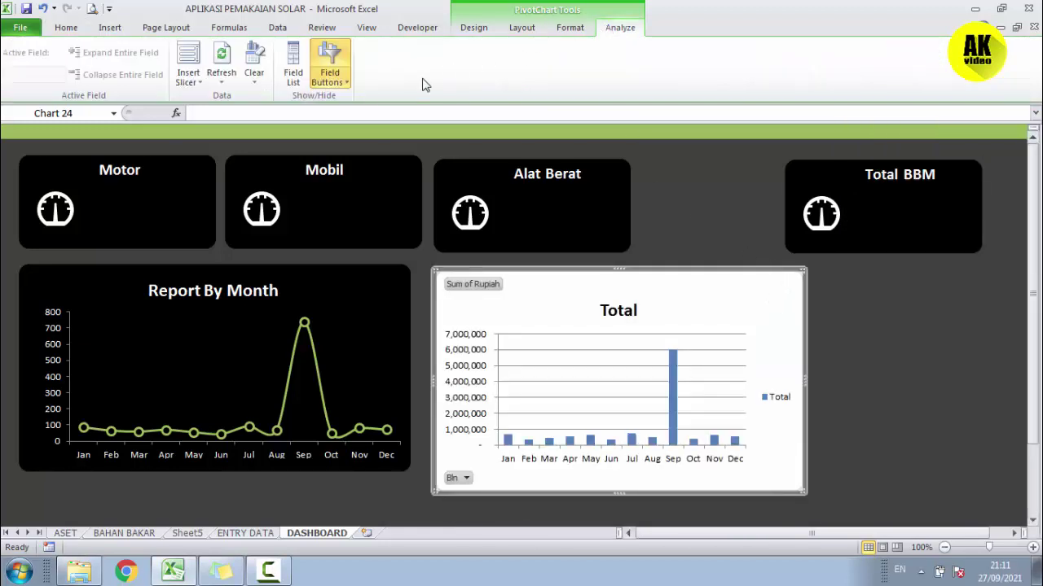
left_click(337, 81)
left_click(373, 173)
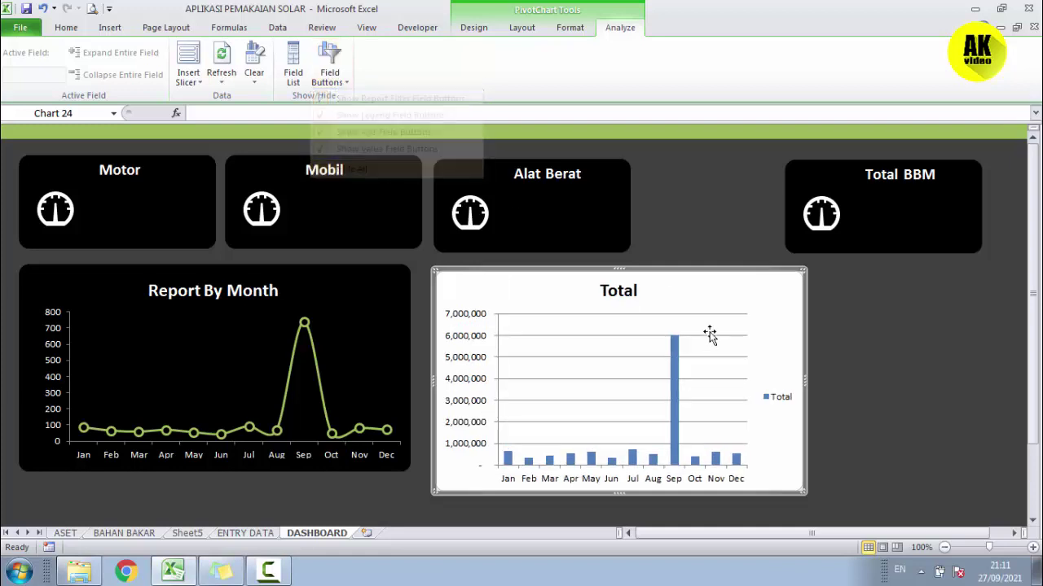
left_click(770, 399)
key("Delete")
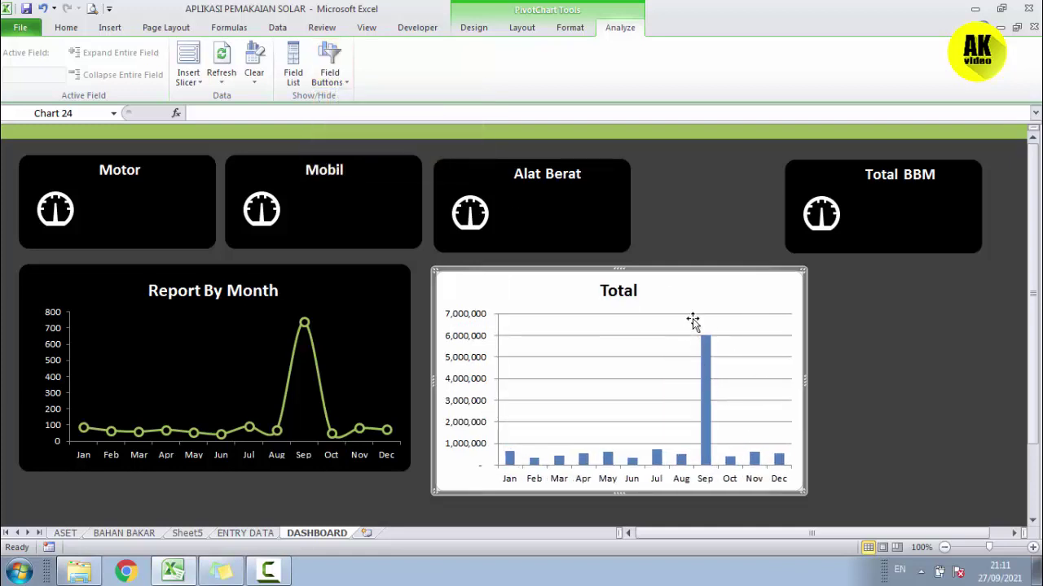
left_click(658, 336)
key("Delete")
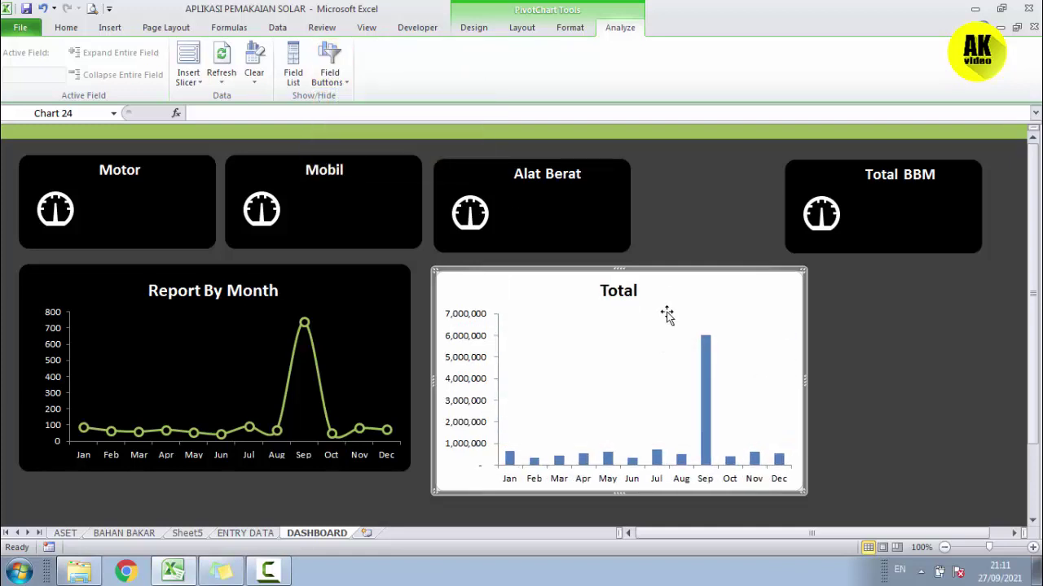
Set the Total chart area and plot area to No Fill with No Outline
left_click(570, 27)
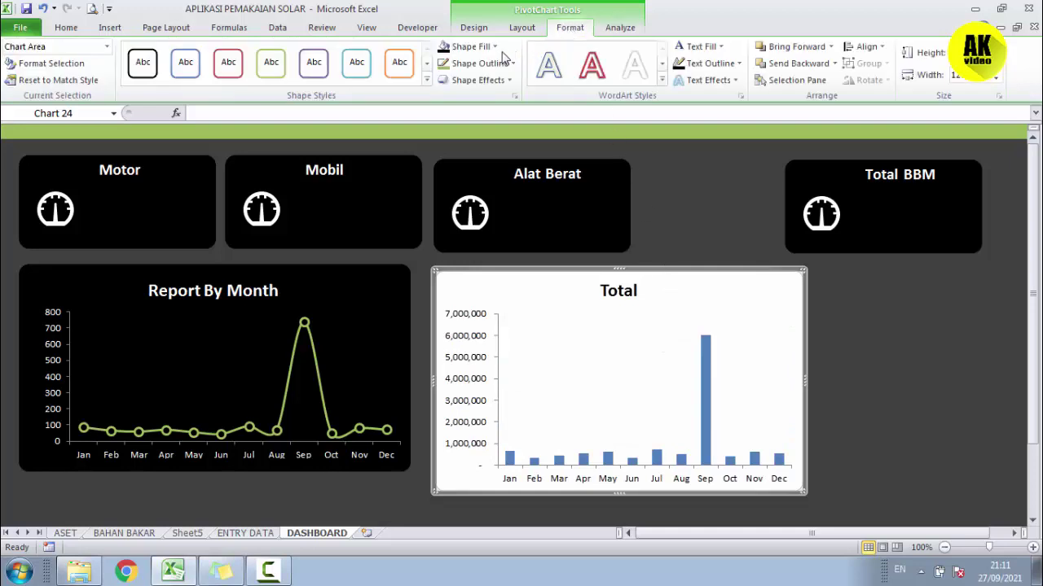
left_click(471, 47)
left_click(477, 191)
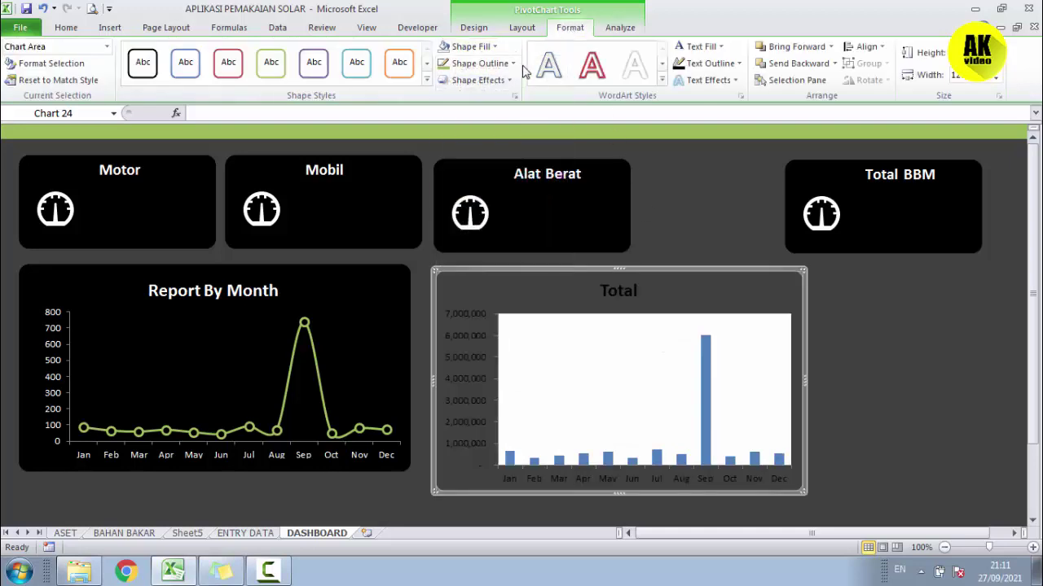
left_click(481, 63)
left_click(482, 209)
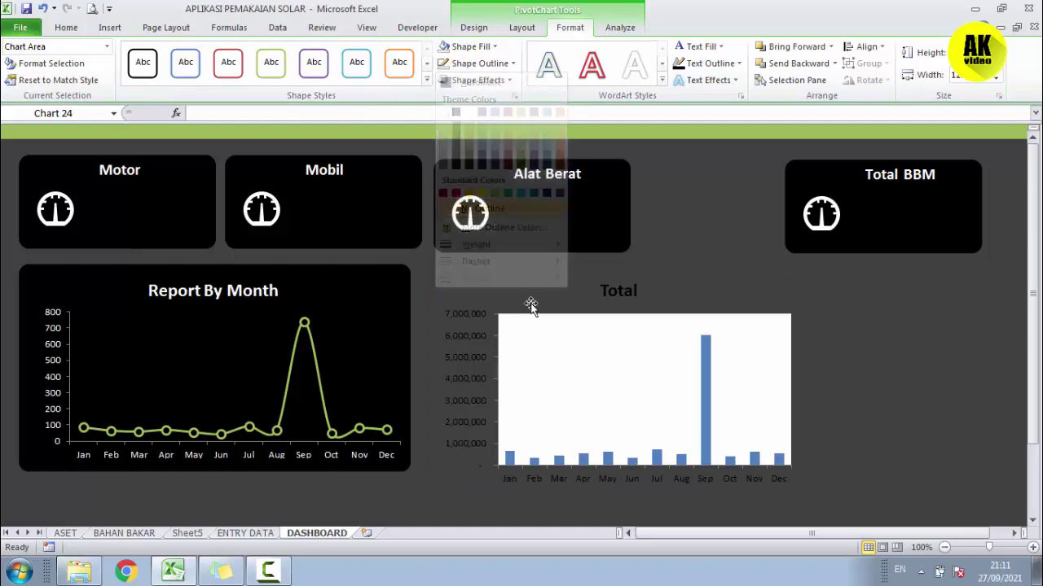
left_click(539, 350)
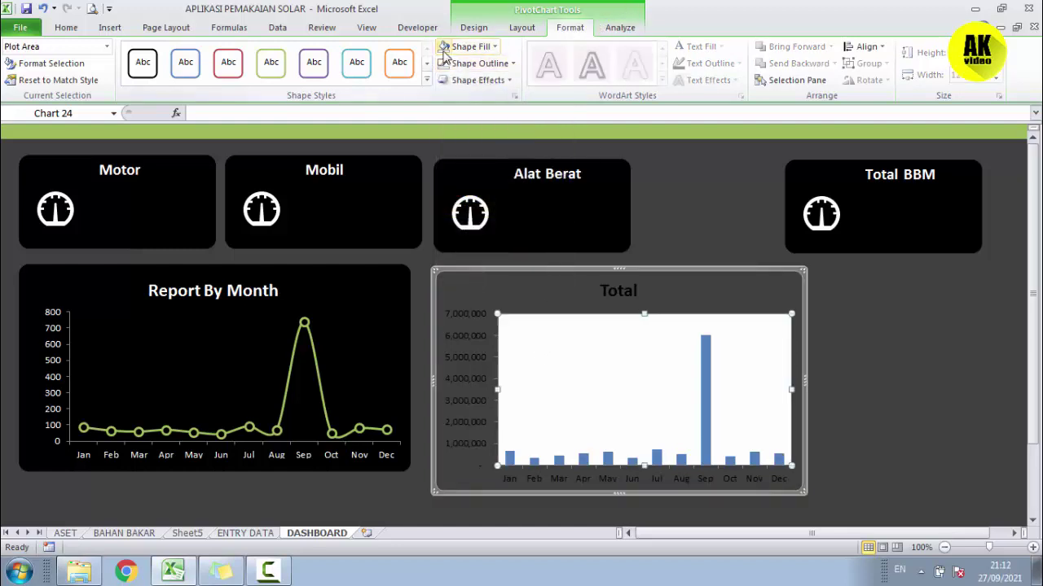
left_click(473, 46)
left_click(603, 283)
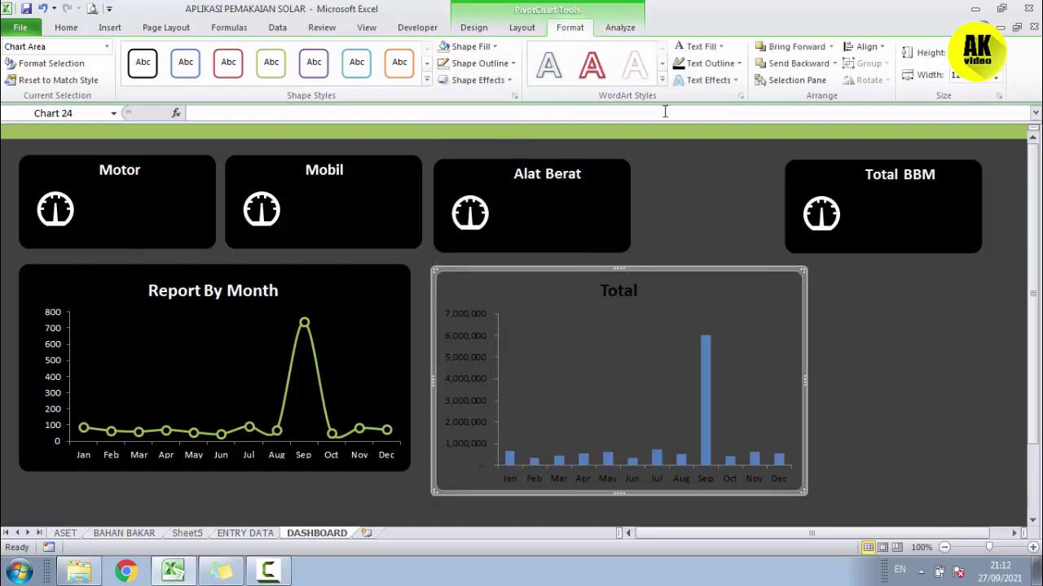
left_click(844, 356)
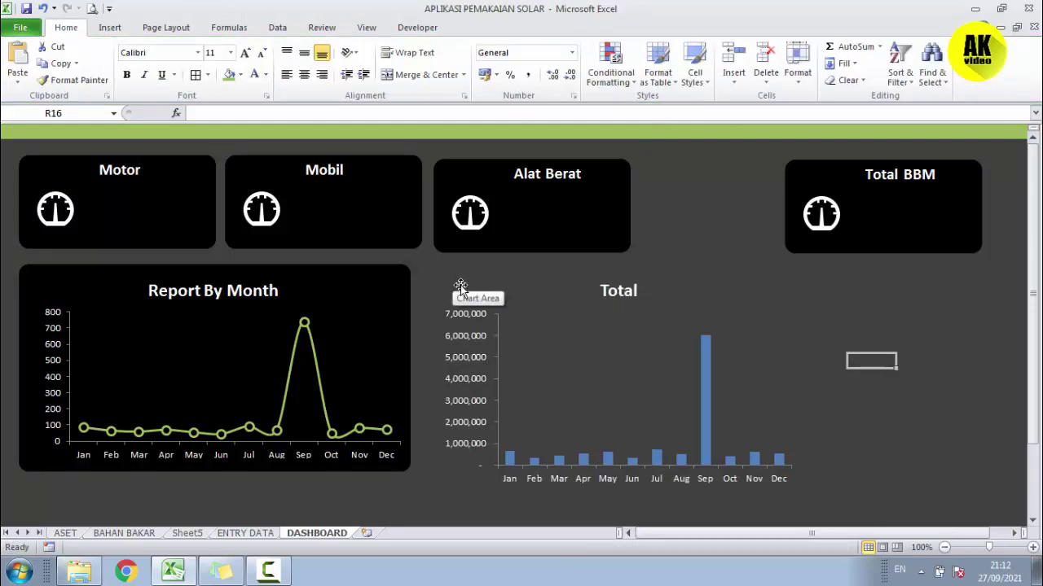
Collapse the ribbon and move the Total chart aside to the right of the dashboard
left_click(967, 25)
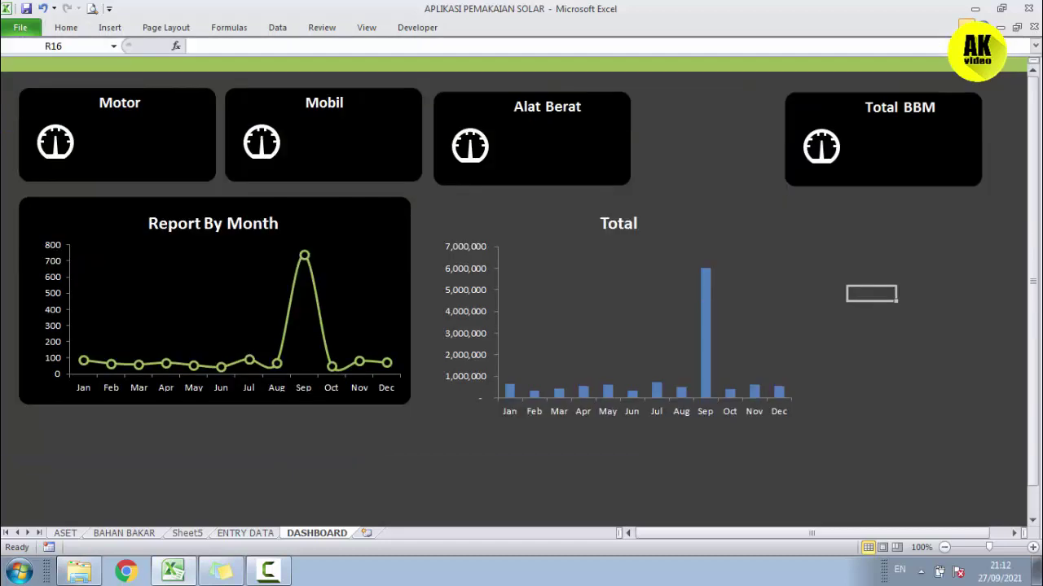
left_click(915, 481)
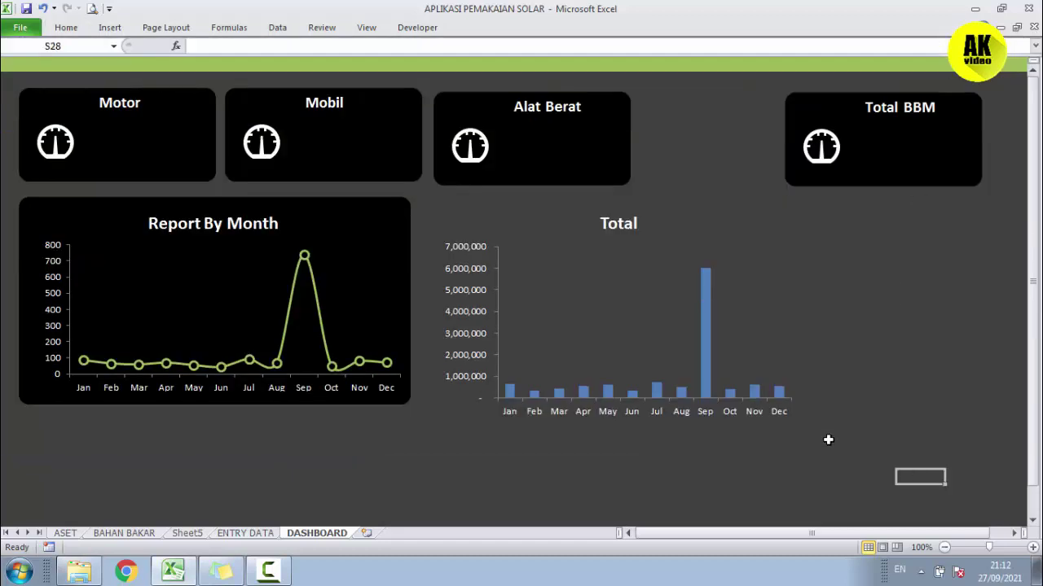
left_click(342, 209)
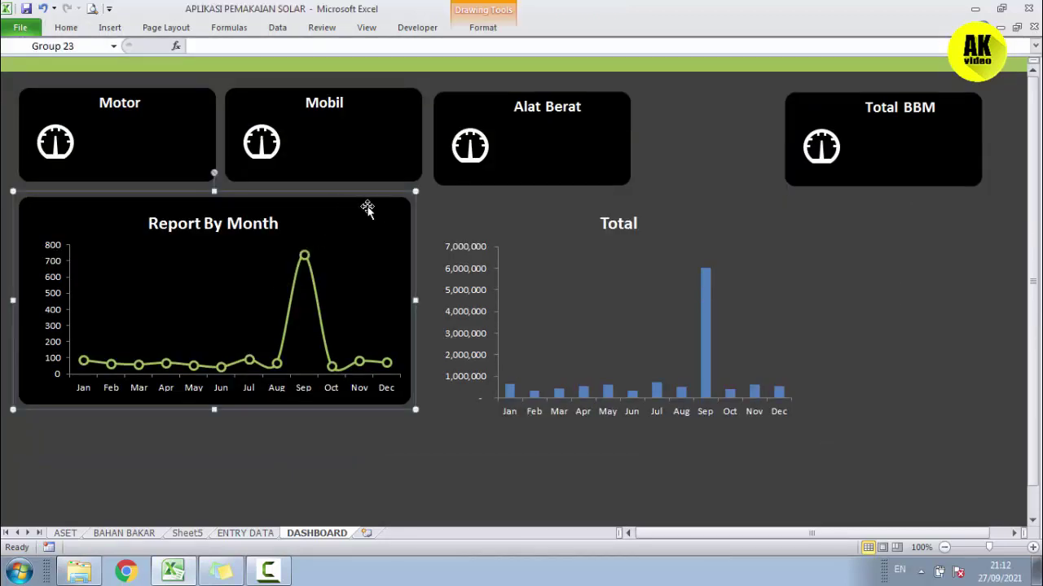
left_click(533, 229)
mouse_move(516, 202)
left_mouse_down()
mouse_move(502, 235)
mouse_move(99, 392)
left_mouse_up()
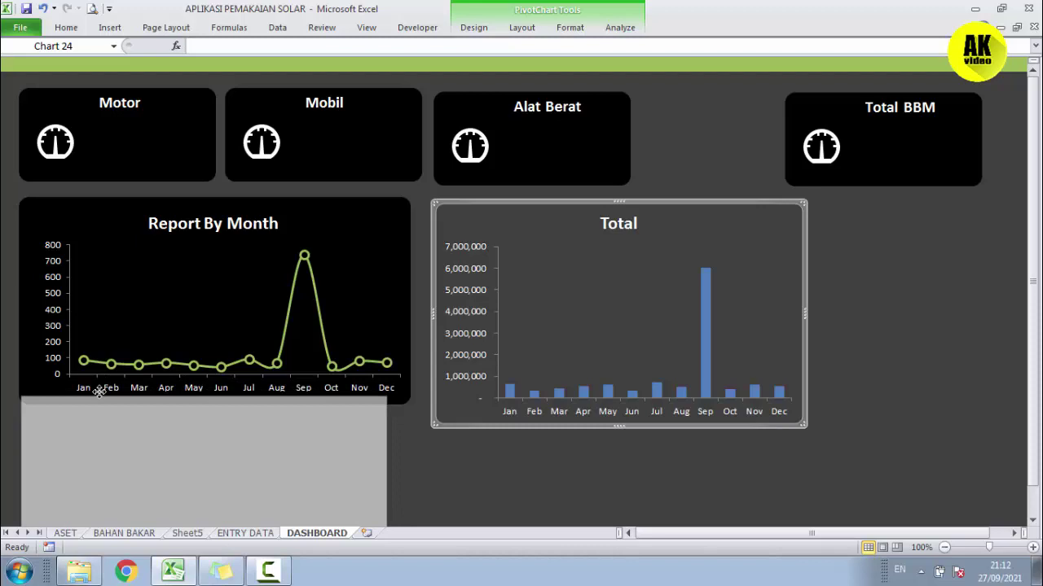
mouse_move(98, 391)
left_mouse_down()
mouse_move(100, 402)
mouse_move(693, 265)
left_mouse_up()
left_click(317, 304)
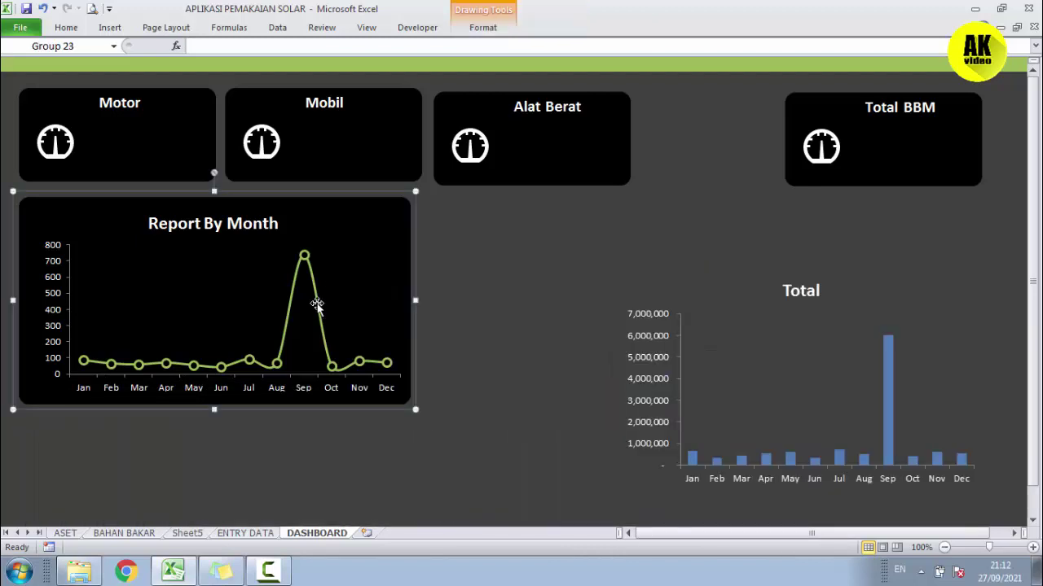
Make Report By Month shorter and wider, then place the Total chart beneath it
left_click_drag(214, 410, 214, 393)
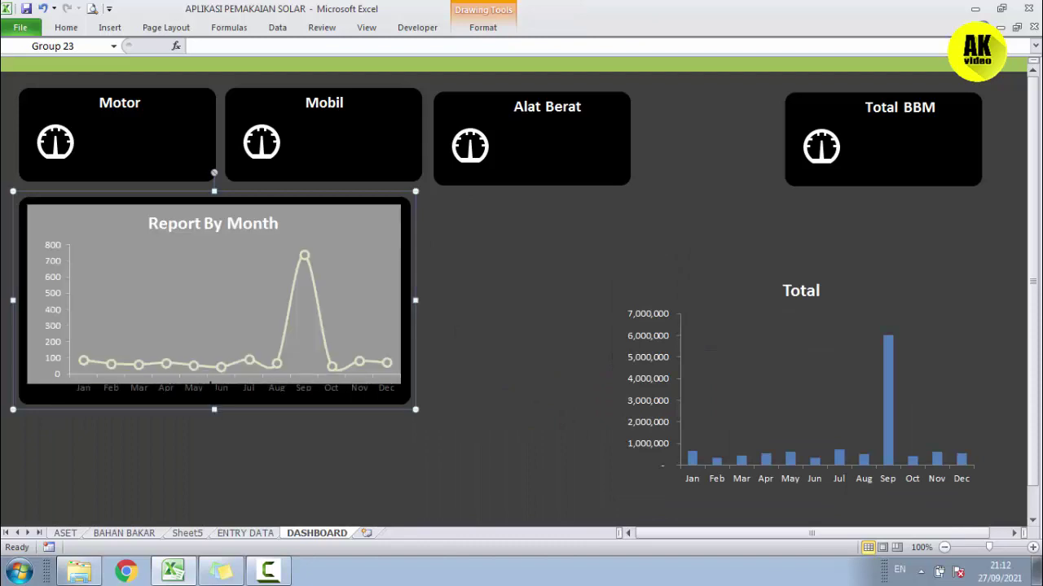
left_click_drag(415, 292, 462, 291)
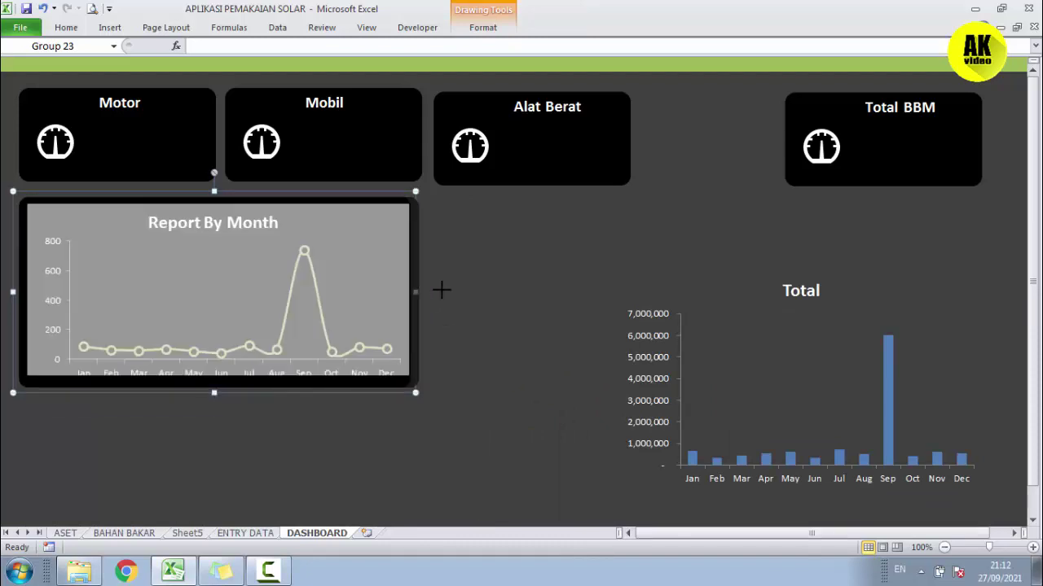
left_click(737, 277)
left_click_drag(735, 271, 146, 393)
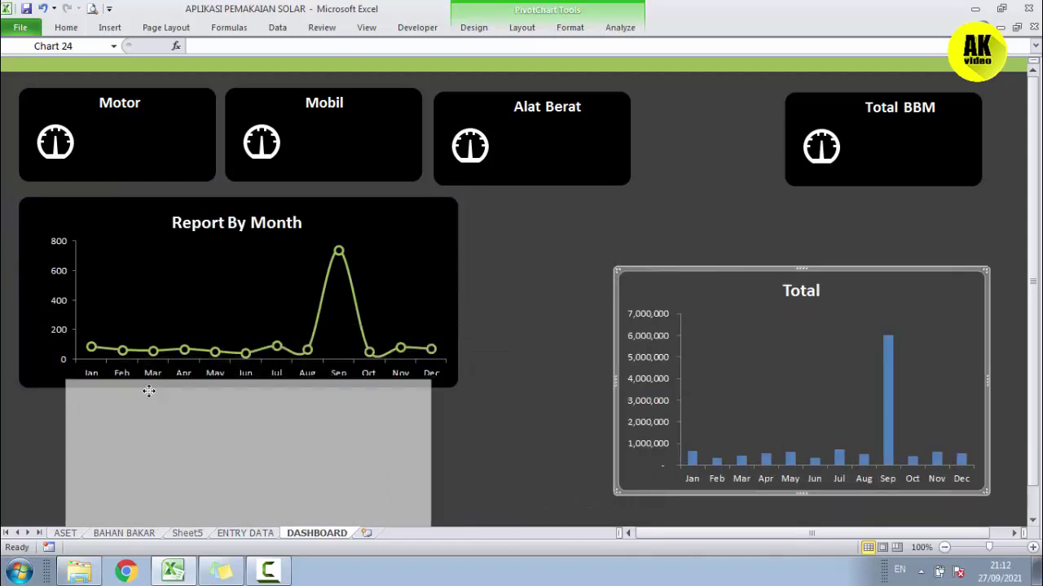
Stretch the Report By Month plot area to fill the chart
left_click(175, 310)
left_click(229, 352)
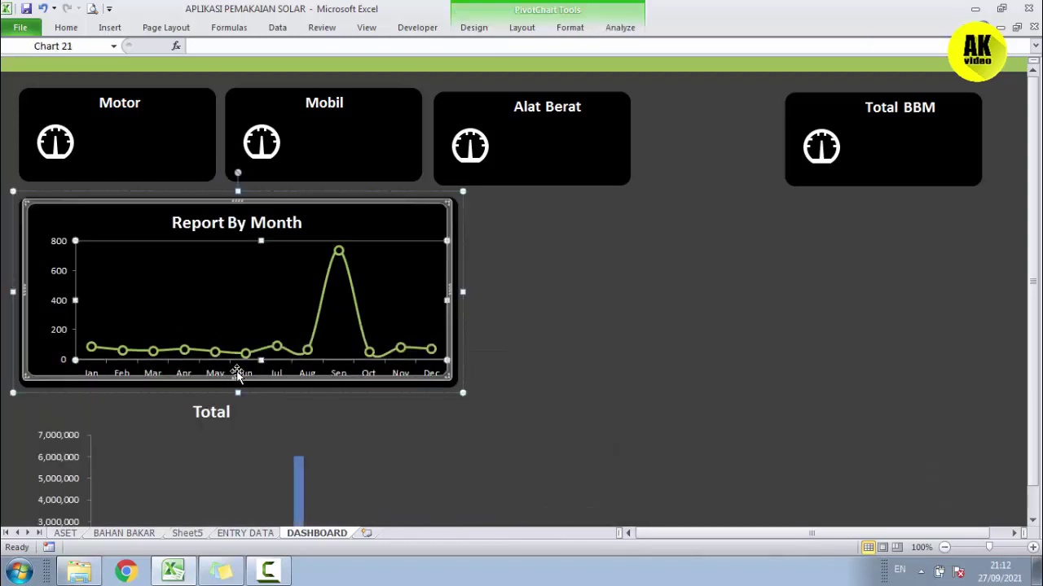
left_click_drag(238, 376, 238, 388)
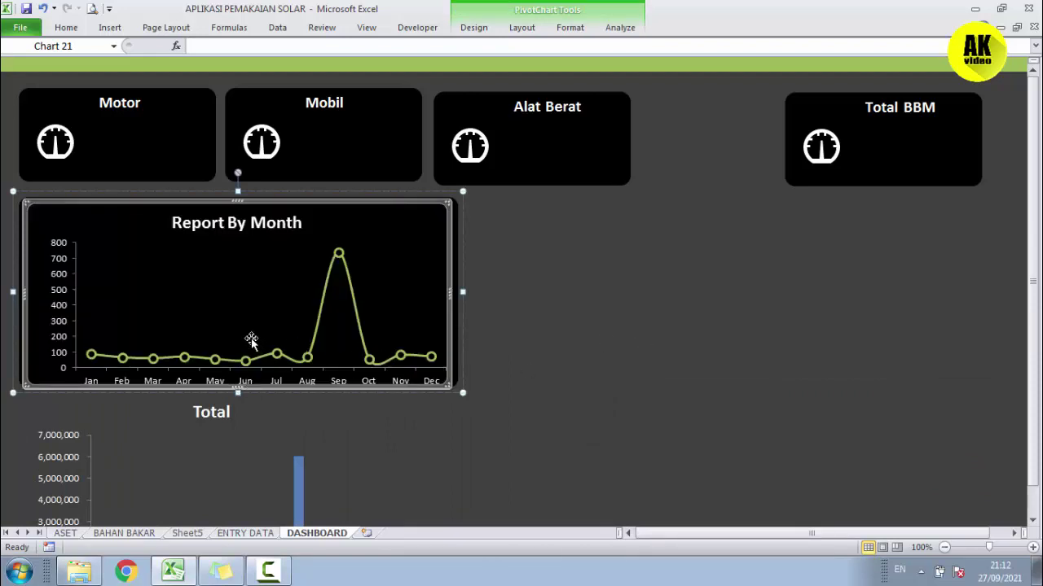
left_click(632, 278)
left_click(286, 348)
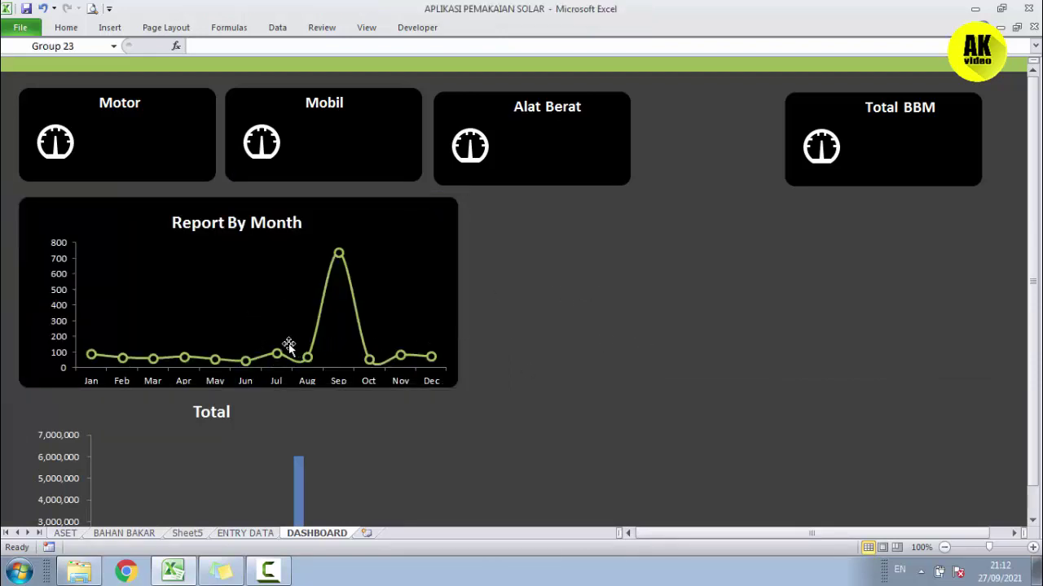
left_click(246, 325)
left_click(256, 325)
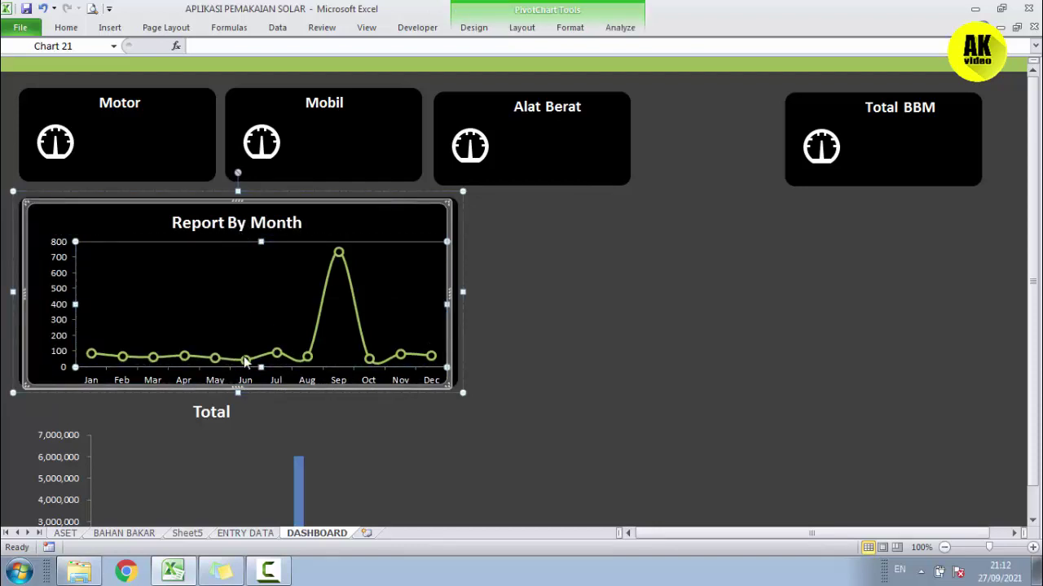
left_click(238, 390)
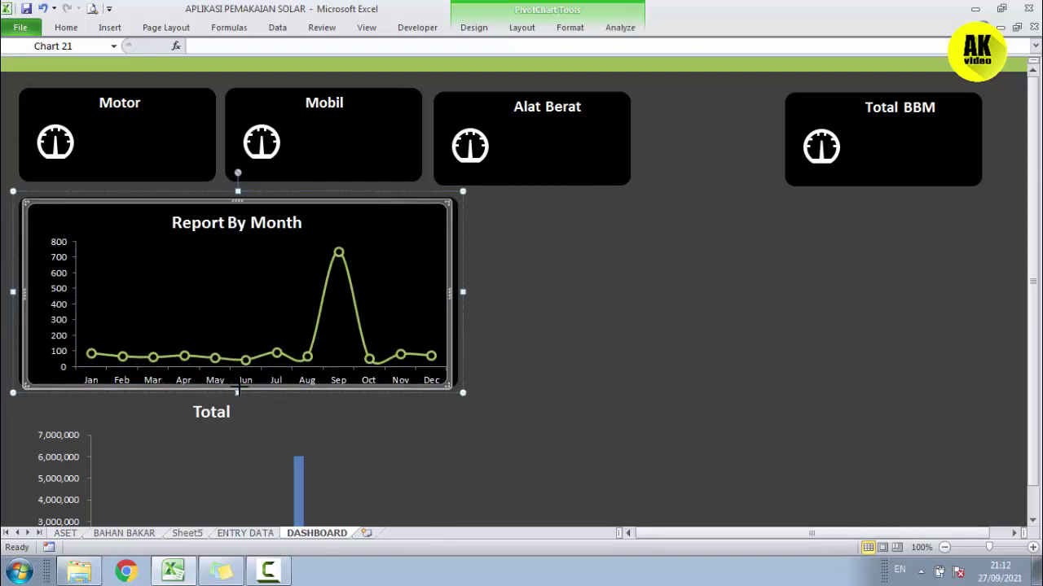
left_click_drag(238, 389, 239, 380)
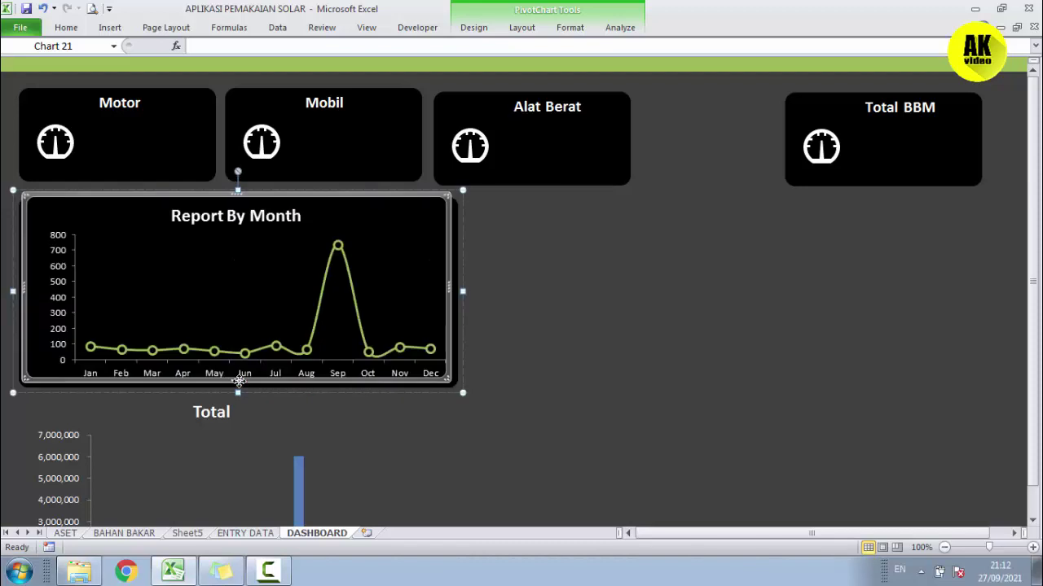
left_click(651, 353)
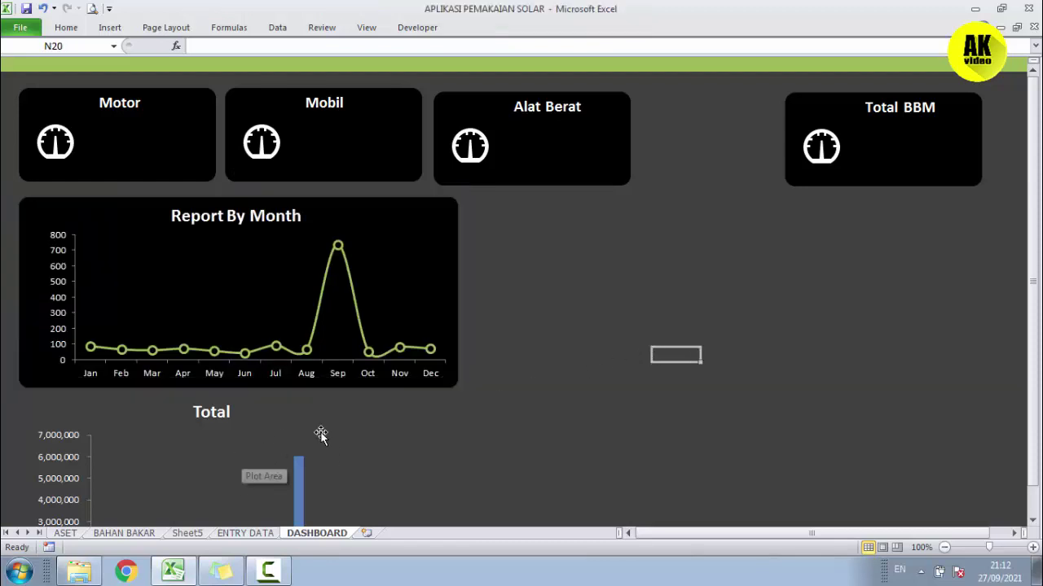
left_click(597, 419)
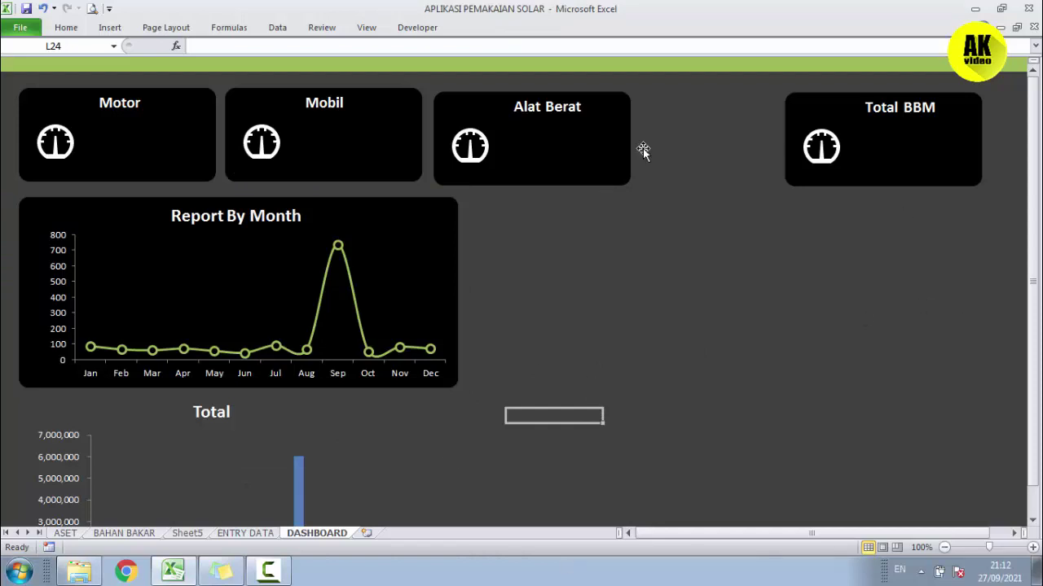
left_click(321, 204)
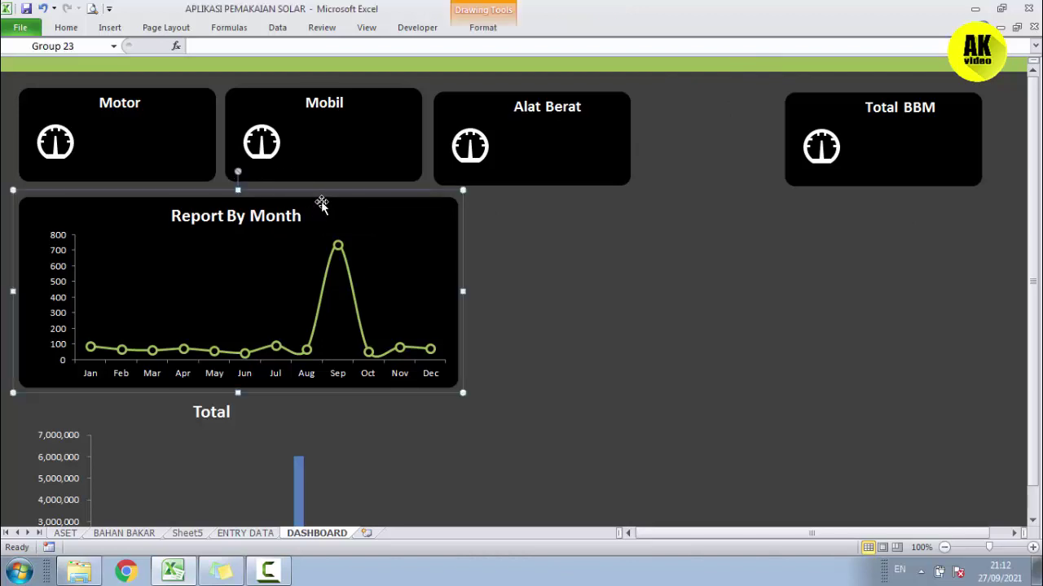
left_click(214, 163)
left_click(330, 156, "ctrl")
left_click(541, 149, "ctrl")
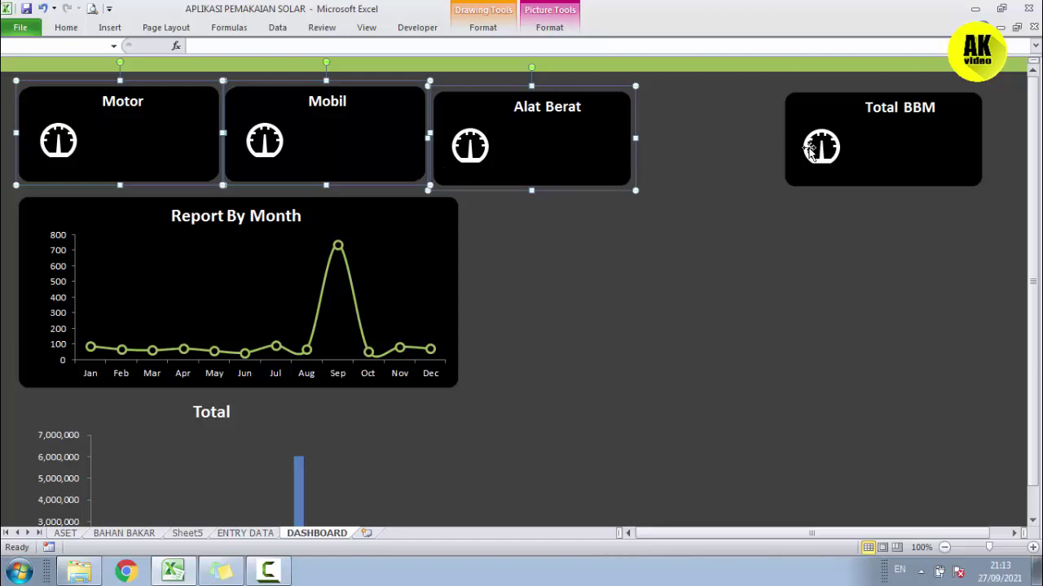
left_click(844, 136, "ctrl")
scroll(839, 122, "down", 3, "ctrl")
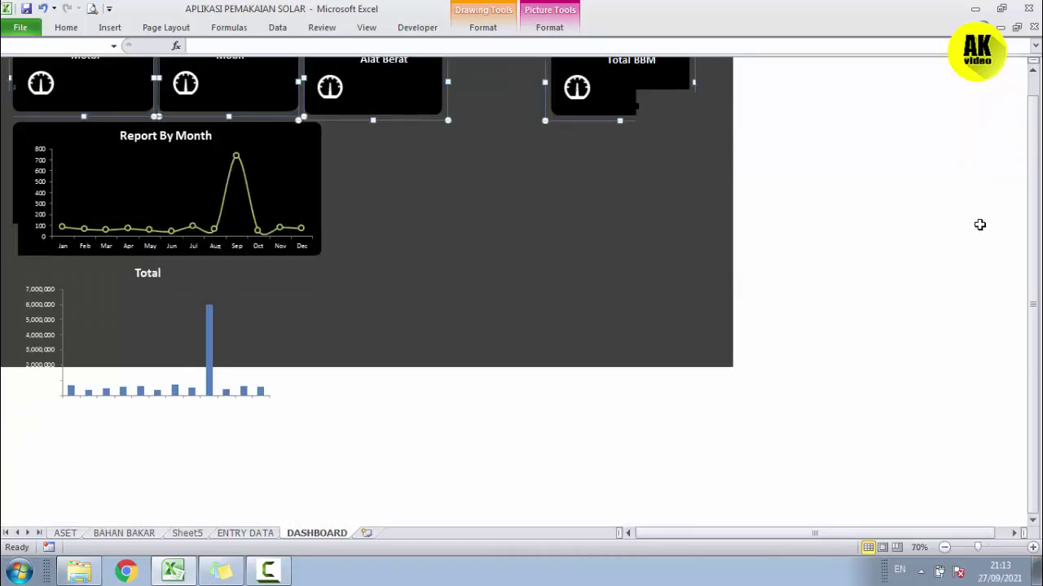
left_click_drag(1031, 213, 1031, 192)
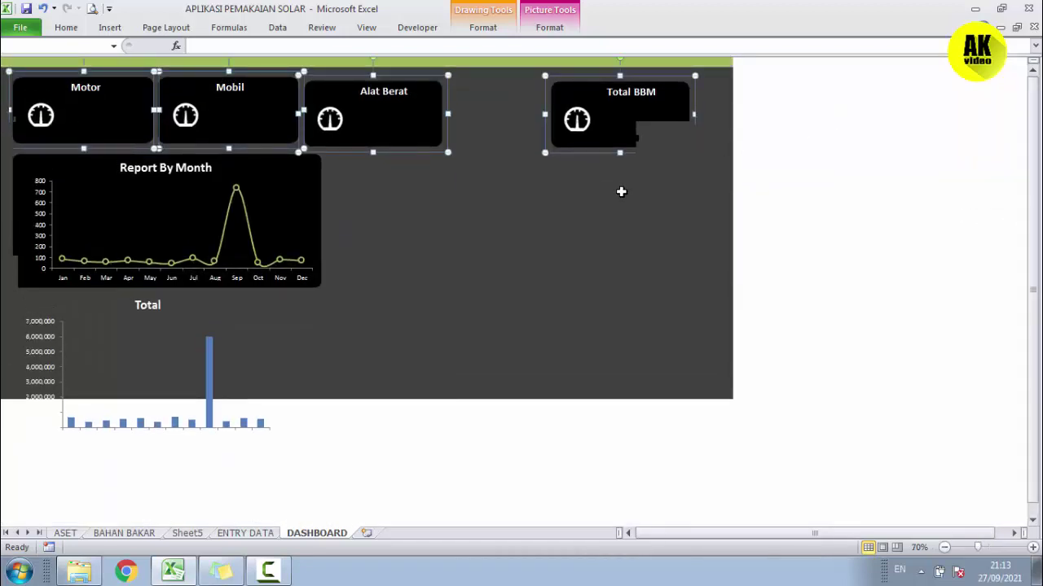
left_click(622, 191)
scroll(302, 133, "down", 1)
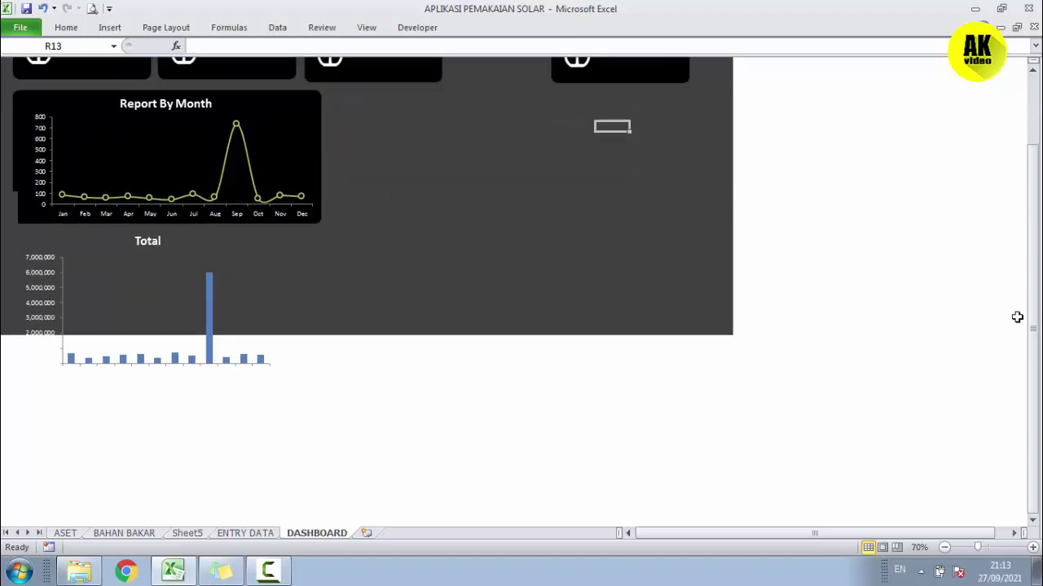
left_click(1031, 550)
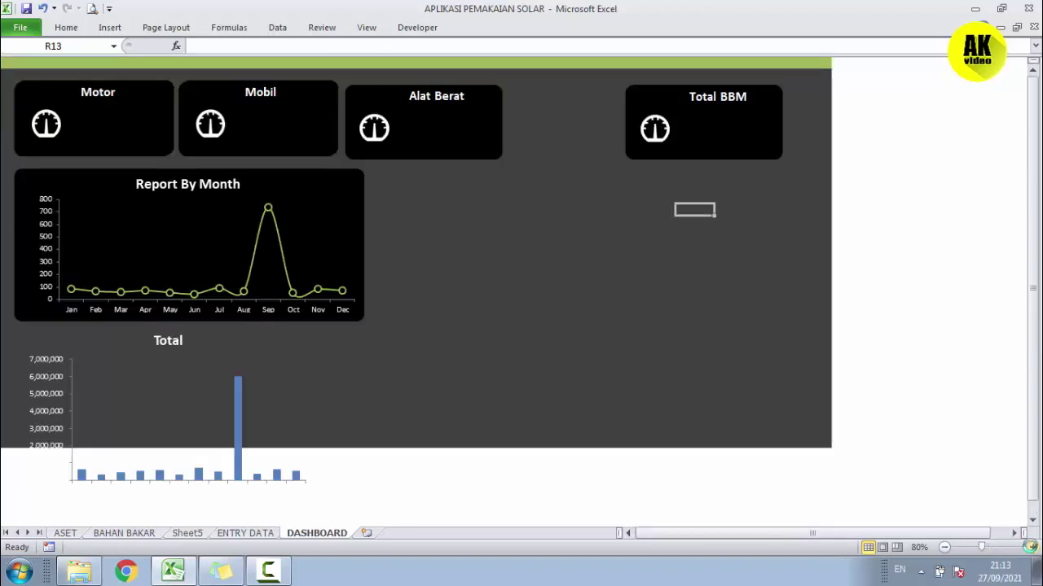
left_click(1031, 550)
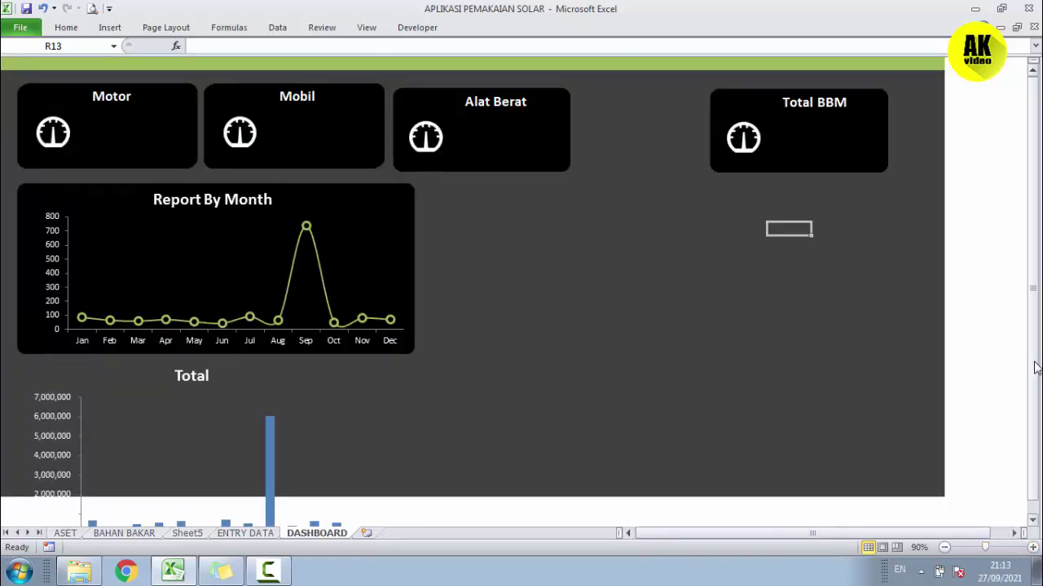
left_click(578, 402)
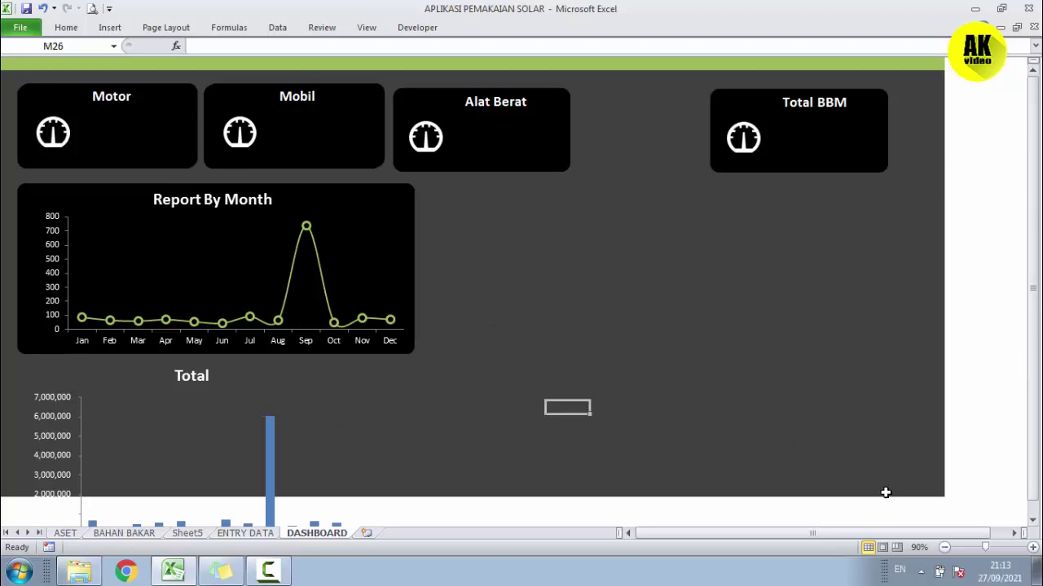
Copy the dark fill from column U into the white columns V and W
left_click(926, 490)
key("ctrl+c")
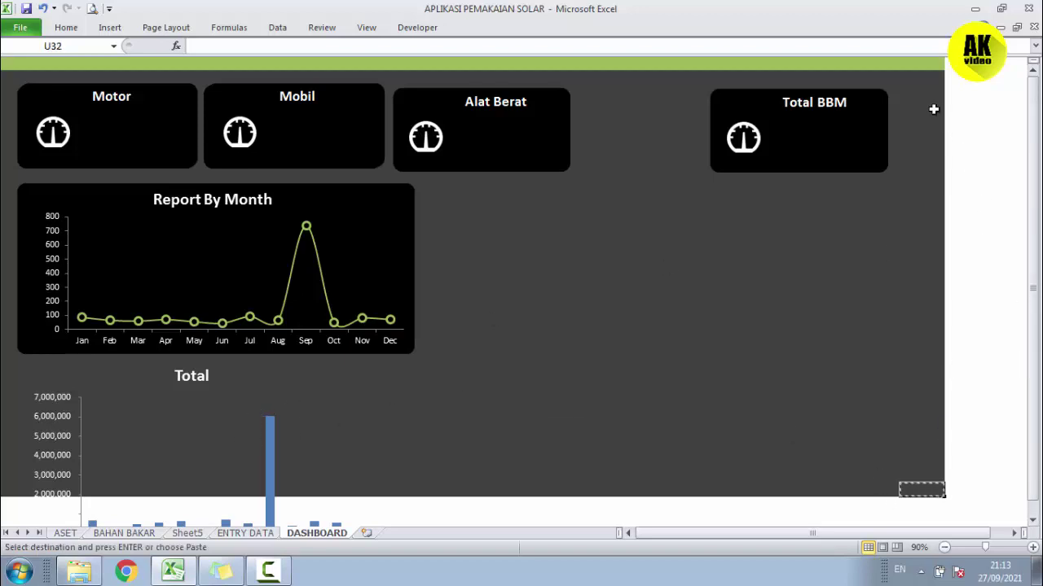
left_click_drag(937, 65, 930, 486)
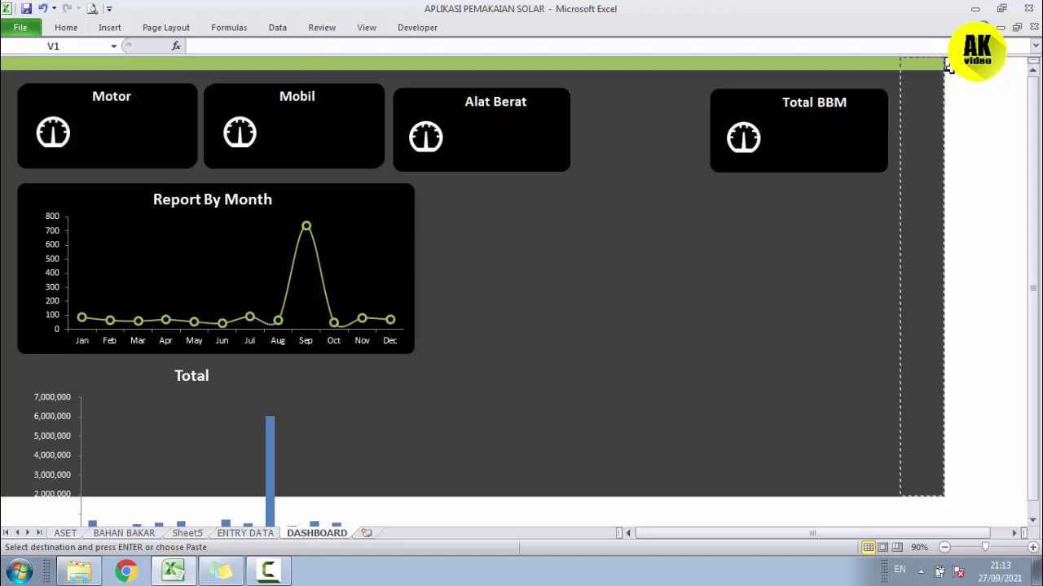
left_click_drag(950, 64, 1007, 63)
key("ctrl+v")
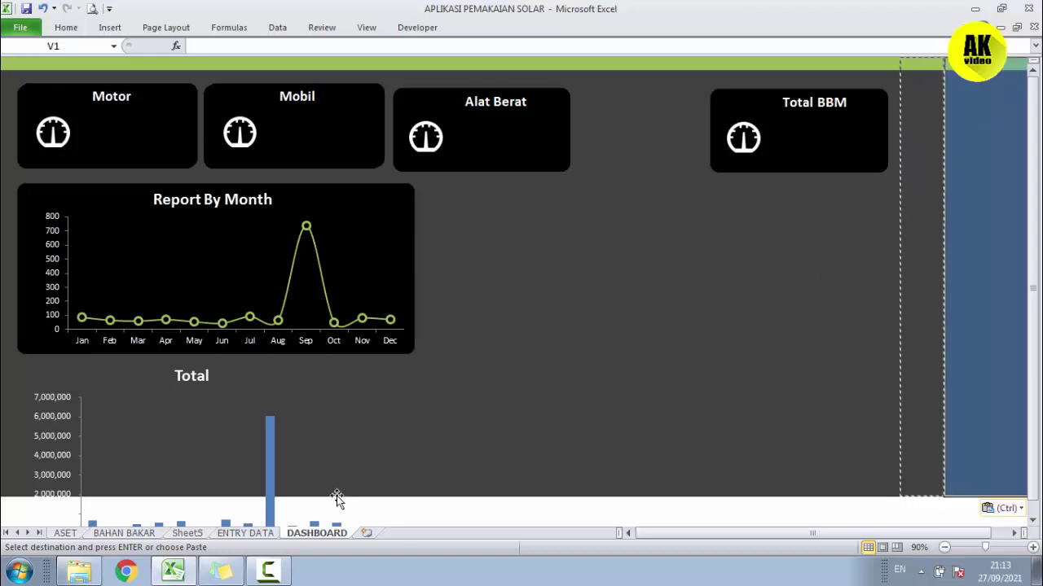
left_click(366, 491)
Paste cell L32's dark fill over the white rows below the dashboard
left_click(470, 489)
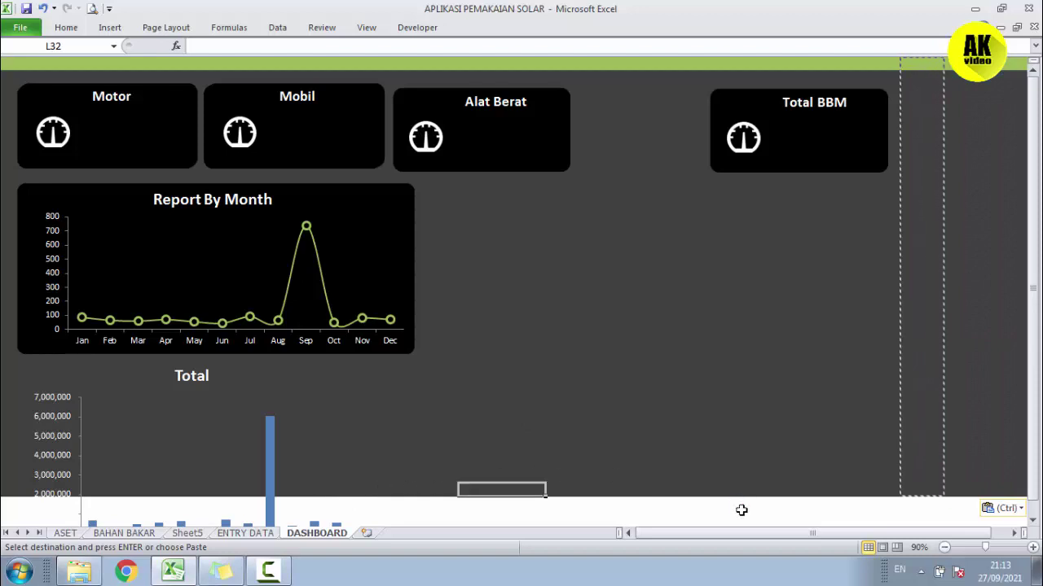
key("ctrl+c")
mouse_move(1014, 505)
left_mouse_down()
mouse_move(52, 522)
mouse_move(1, 473)
left_mouse_up()
key("ctrl+v")
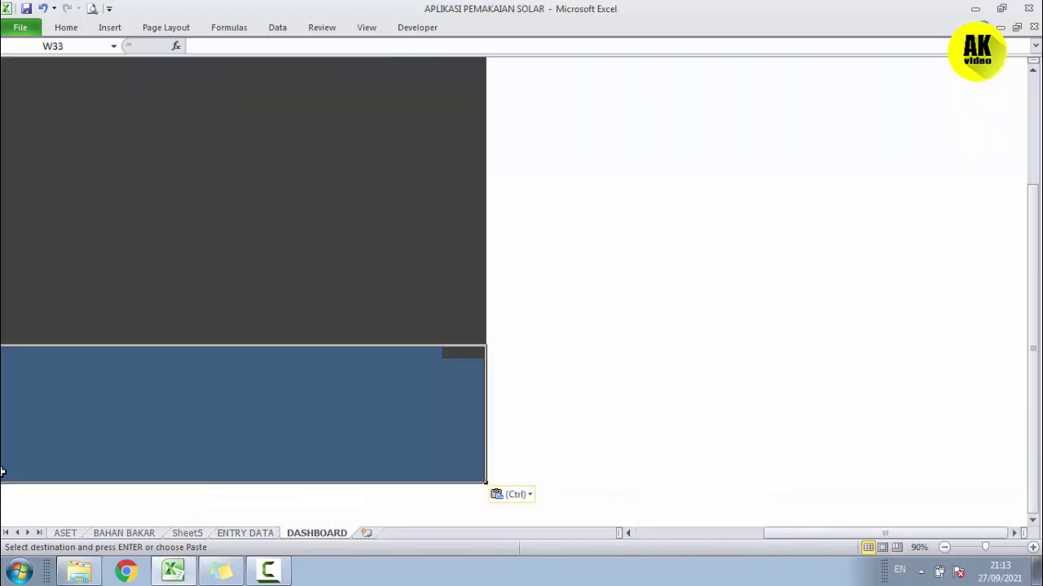
key("Escape")
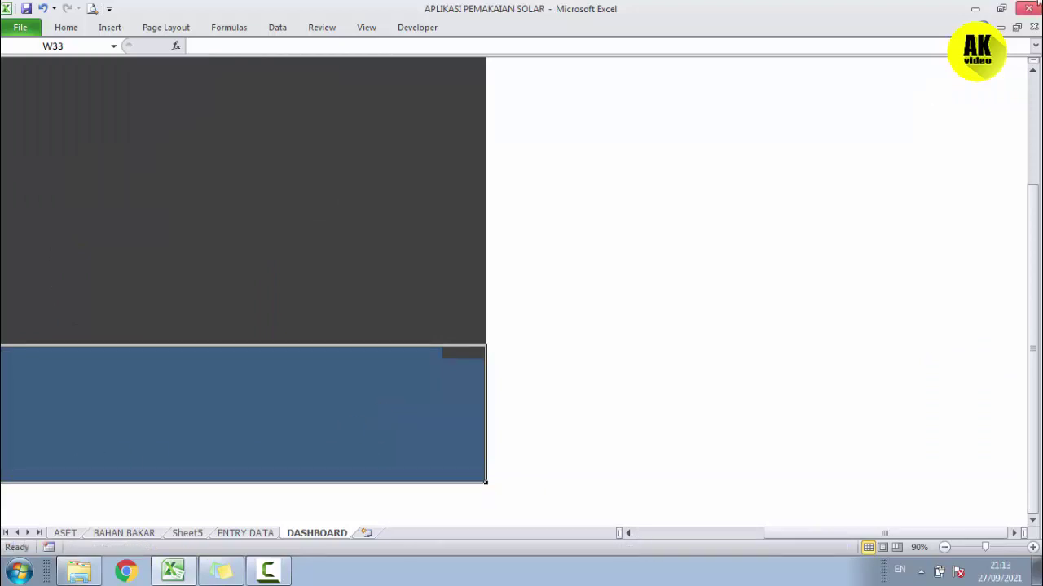
left_click_drag(785, 535, 639, 538)
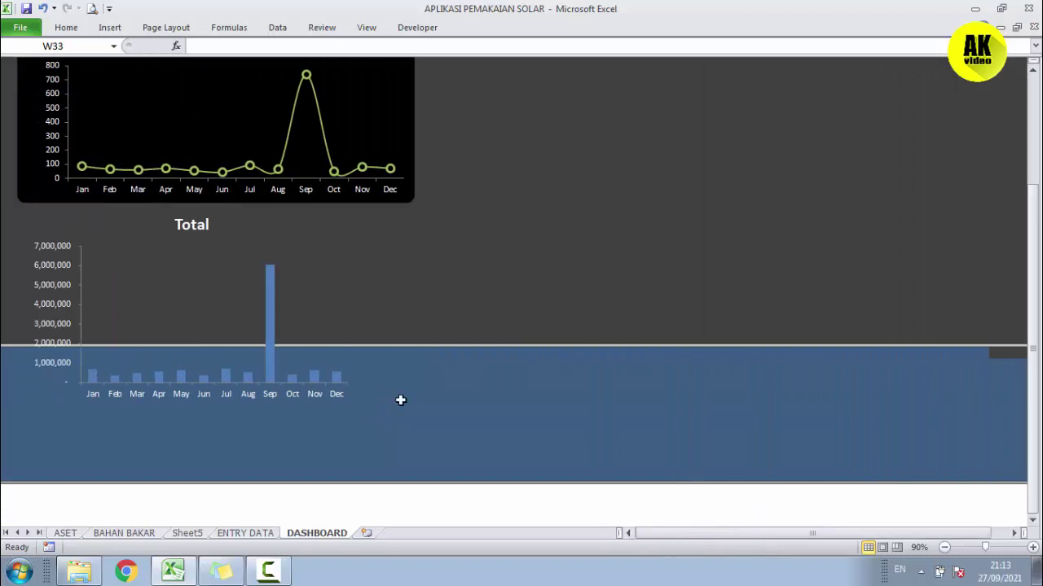
left_click(568, 202)
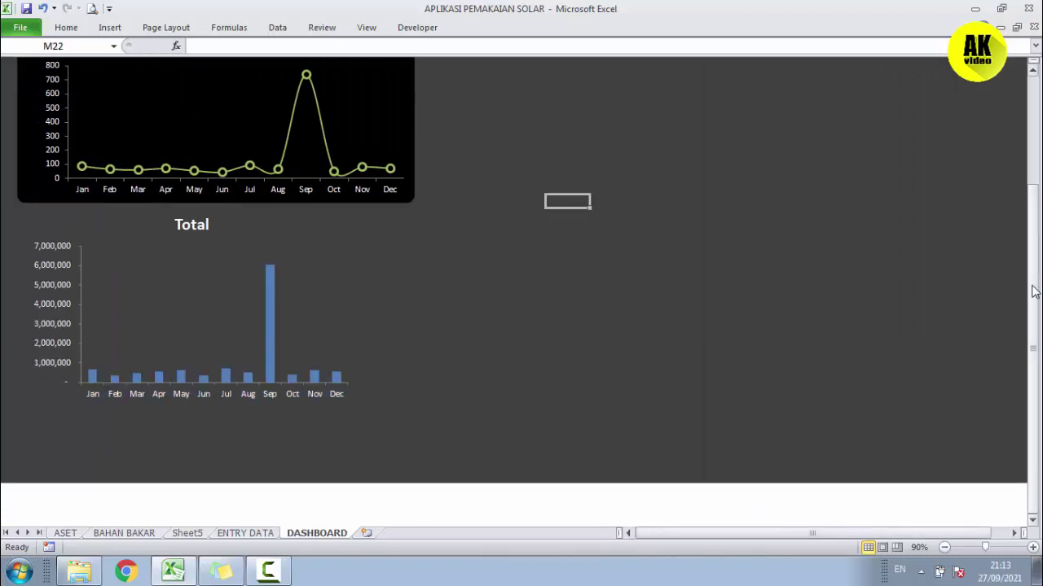
left_click_drag(1035, 295, 1035, 173)
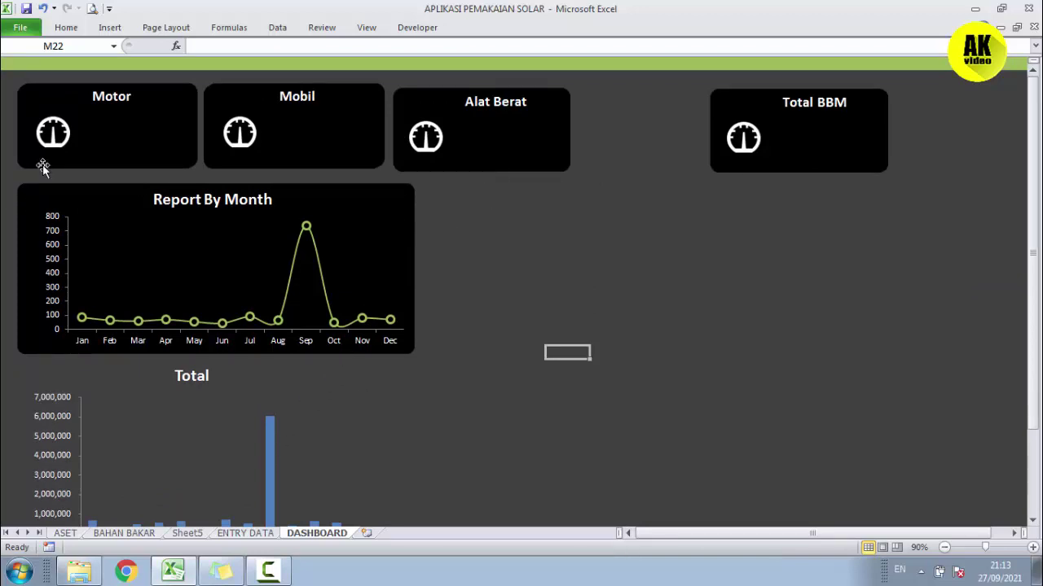
Delete the stray duplicate Motor and Mobil tiles
left_click(97, 157)
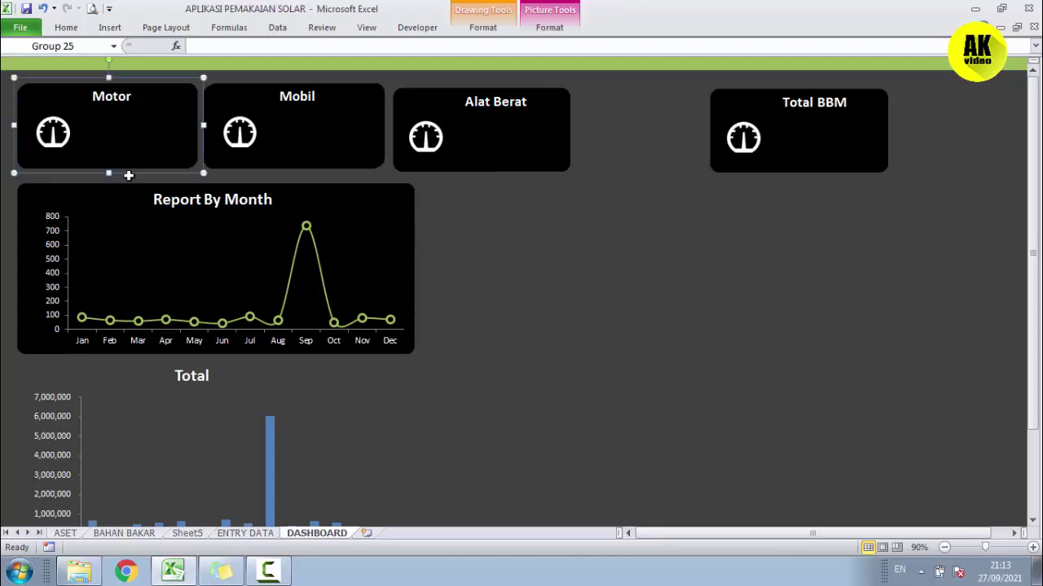
mouse_move(127, 171)
left_mouse_down()
mouse_move(500, 224)
mouse_move(817, 293)
left_mouse_up()
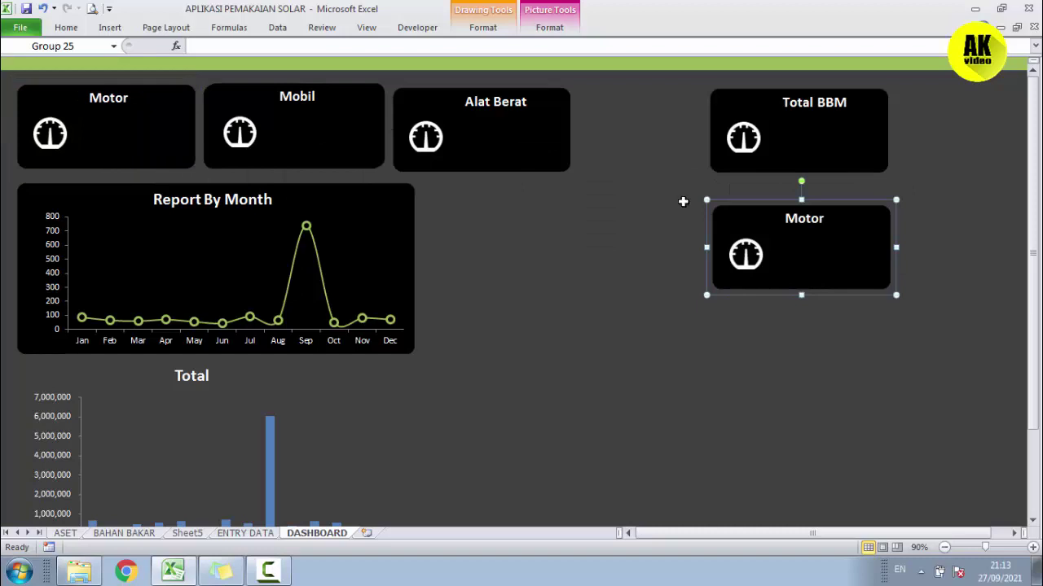
mouse_move(160, 152)
left_mouse_down()
mouse_move(597, 279)
mouse_move(650, 277)
left_mouse_up()
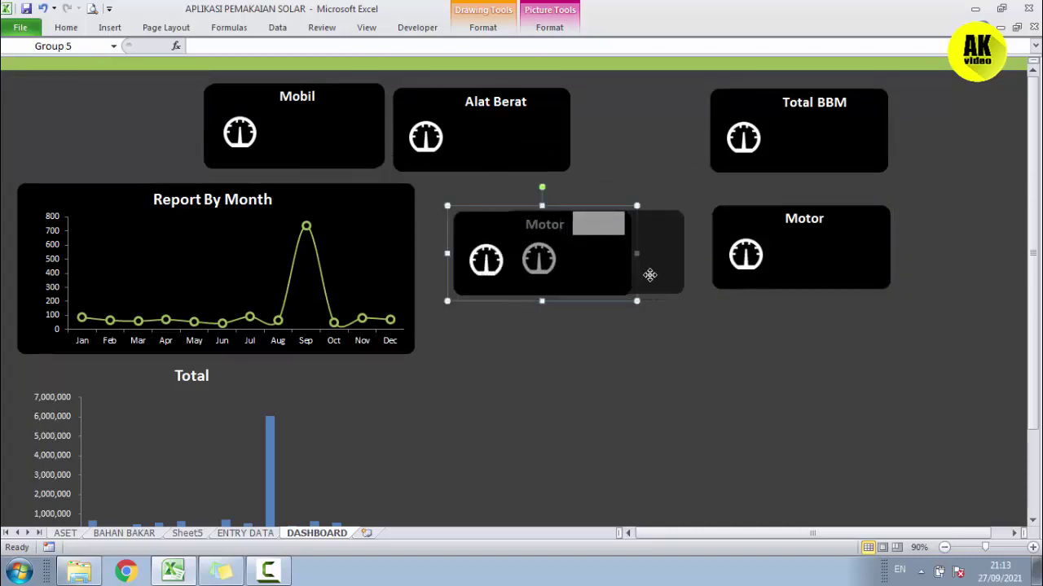
key("Delete")
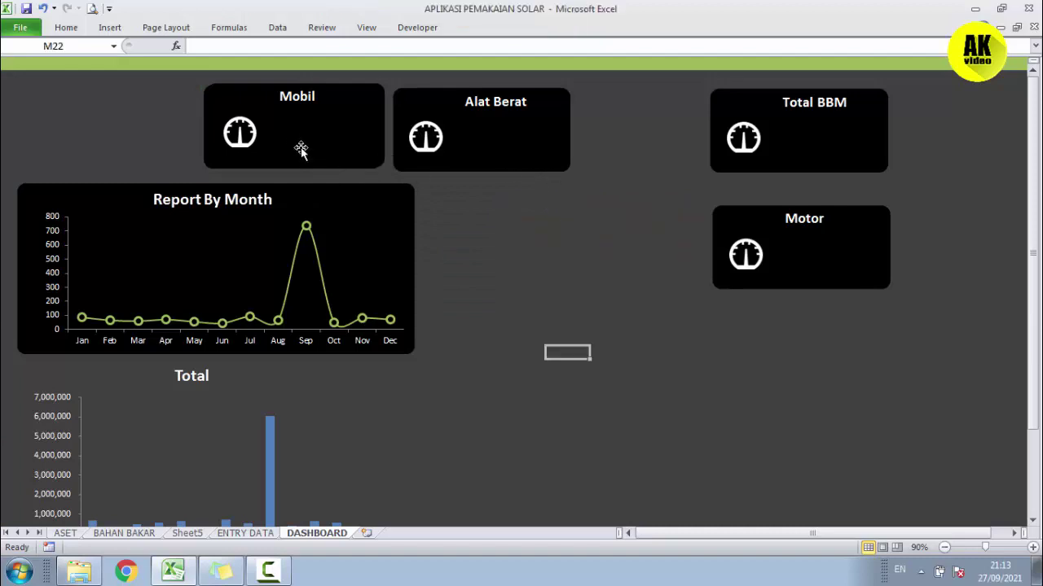
left_click_drag(298, 144, 537, 231)
key("Delete")
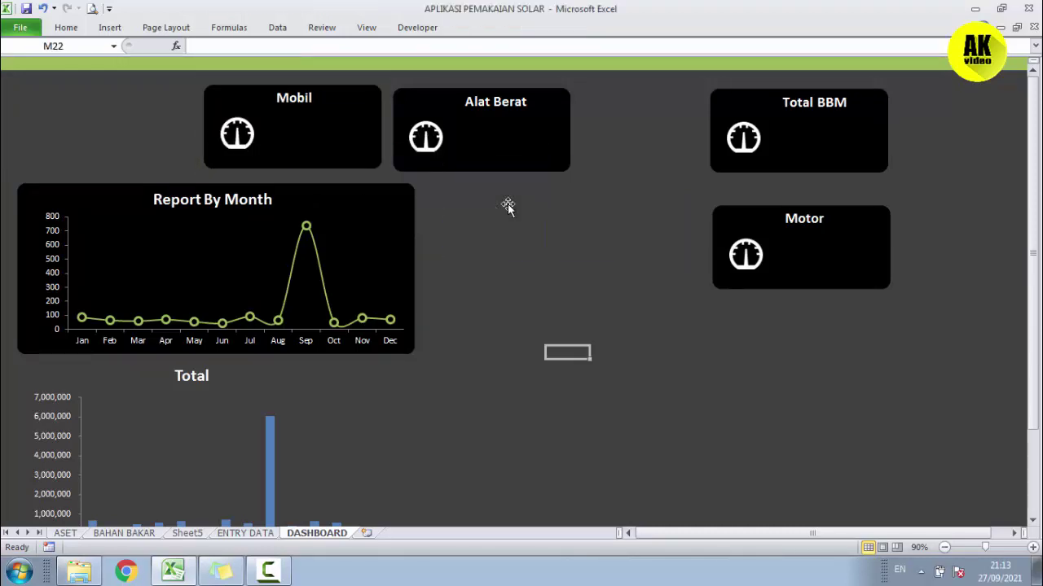
Place Alat Berat beside Motor and Mobil beside Total BBM
left_click(468, 170)
key("Delete")
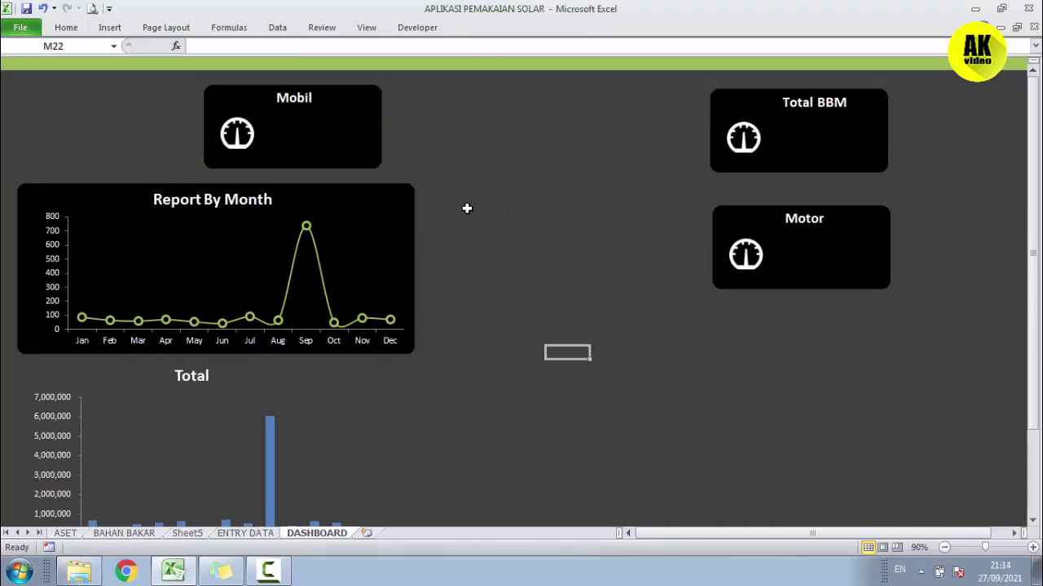
key("ctrl+z")
left_click_drag(470, 168, 590, 277)
left_click(501, 417)
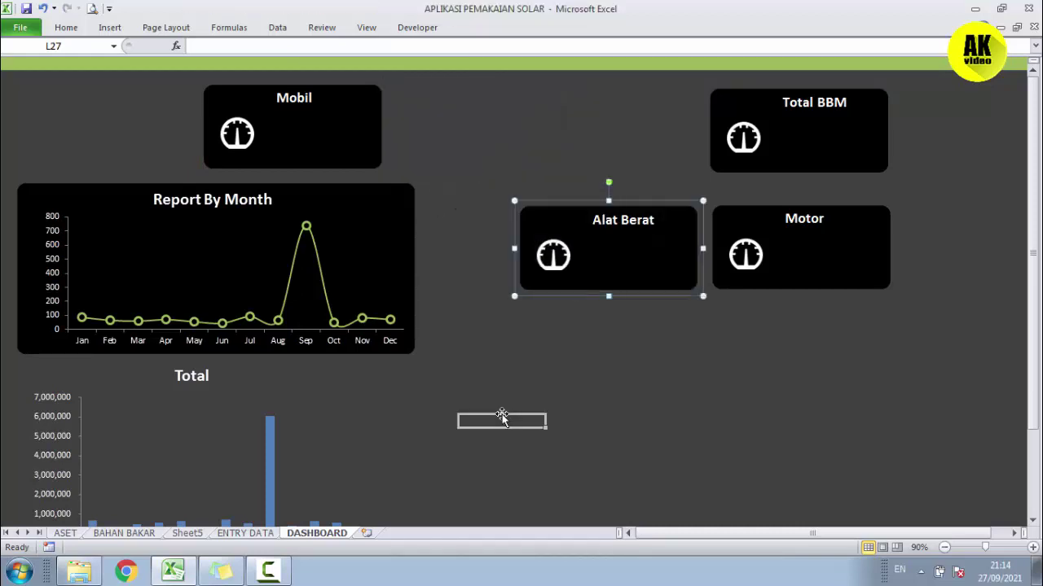
left_click(293, 432)
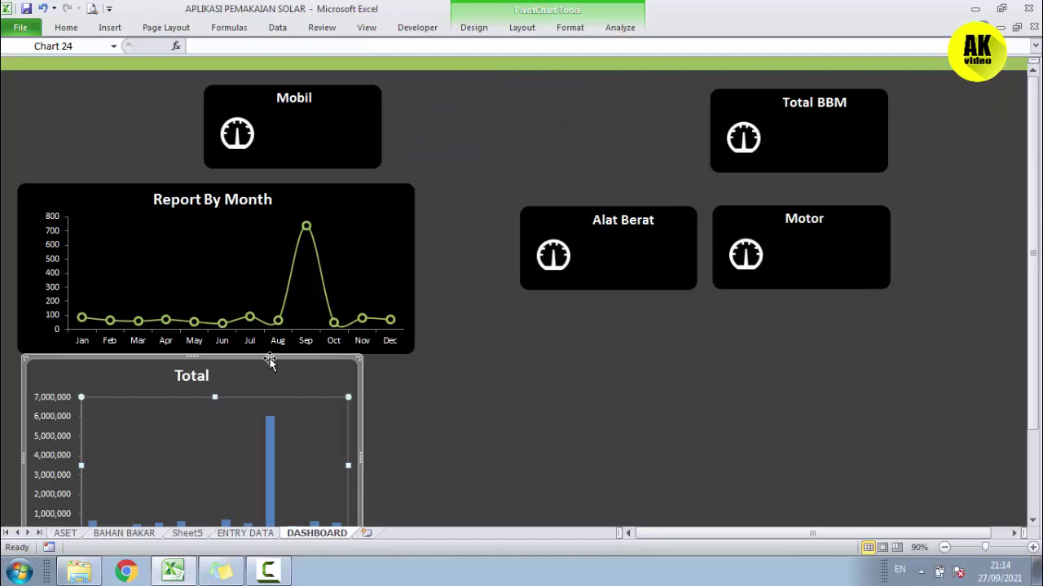
left_click_drag(354, 139, 609, 138)
Move the Report By Month chart to the top left of the dashboard
left_click(400, 212)
mouse_move(396, 174)
left_mouse_down()
mouse_move(386, 170)
mouse_move(379, 67)
left_mouse_up()
left_click(461, 256)
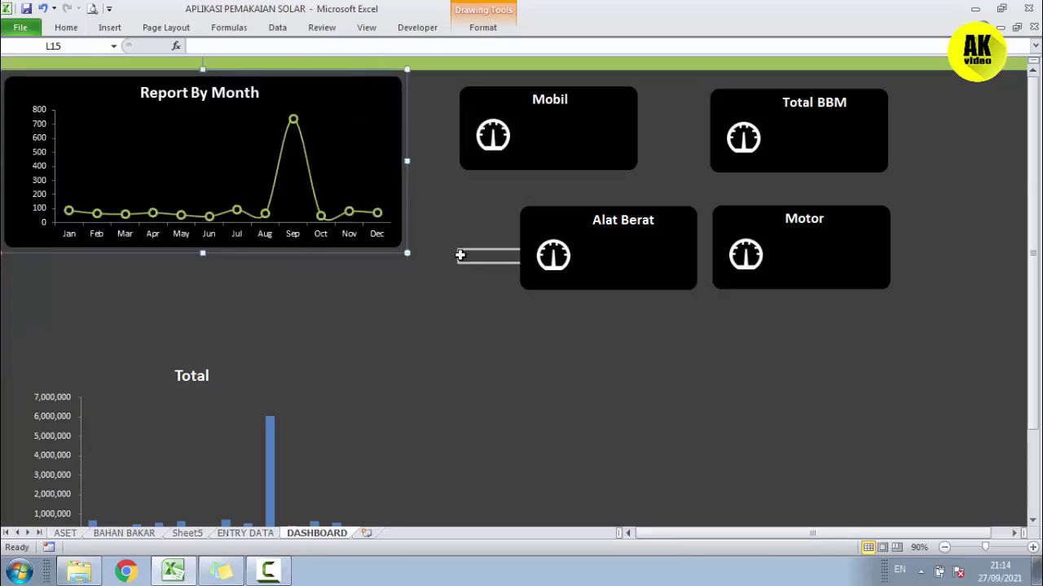
left_click(332, 249)
left_click_drag(333, 255, 332, 259)
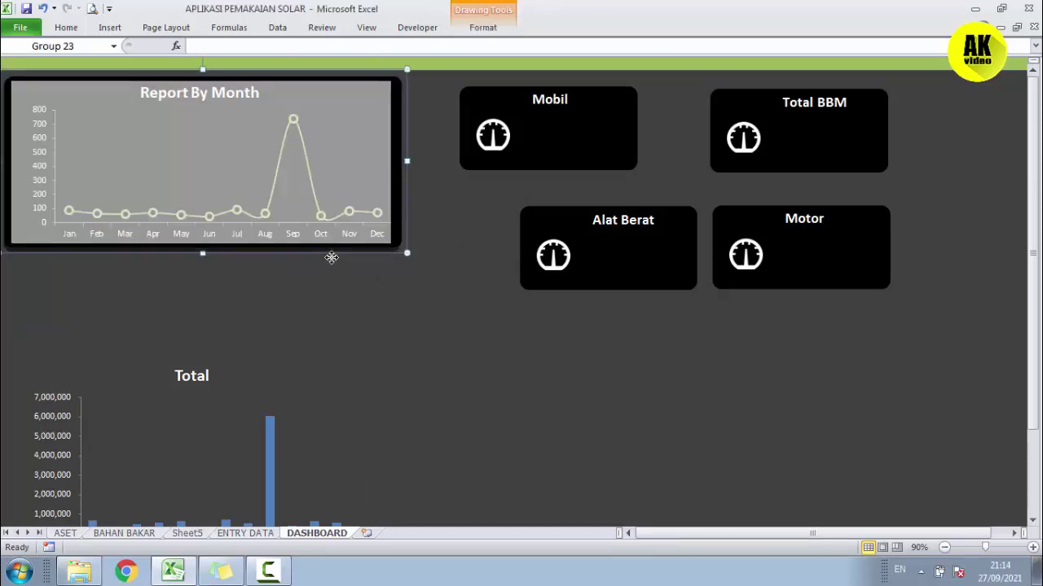
Close the gap so the Total chart sits directly beneath Report By Month
left_click(326, 425)
left_click(308, 350)
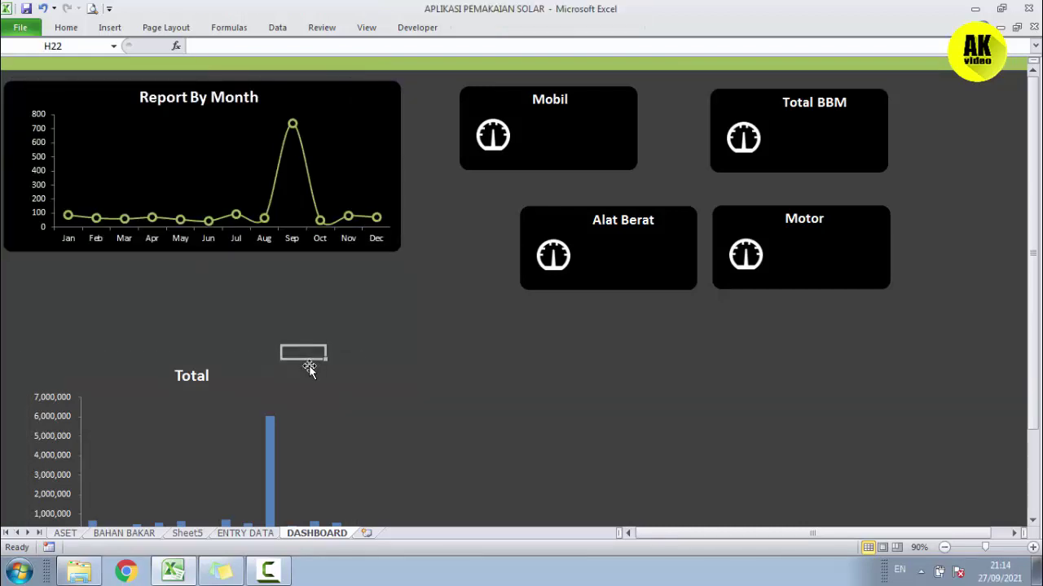
mouse_move(307, 360)
left_mouse_down()
mouse_move(295, 280)
mouse_move(286, 290)
left_mouse_up()
left_click(458, 323)
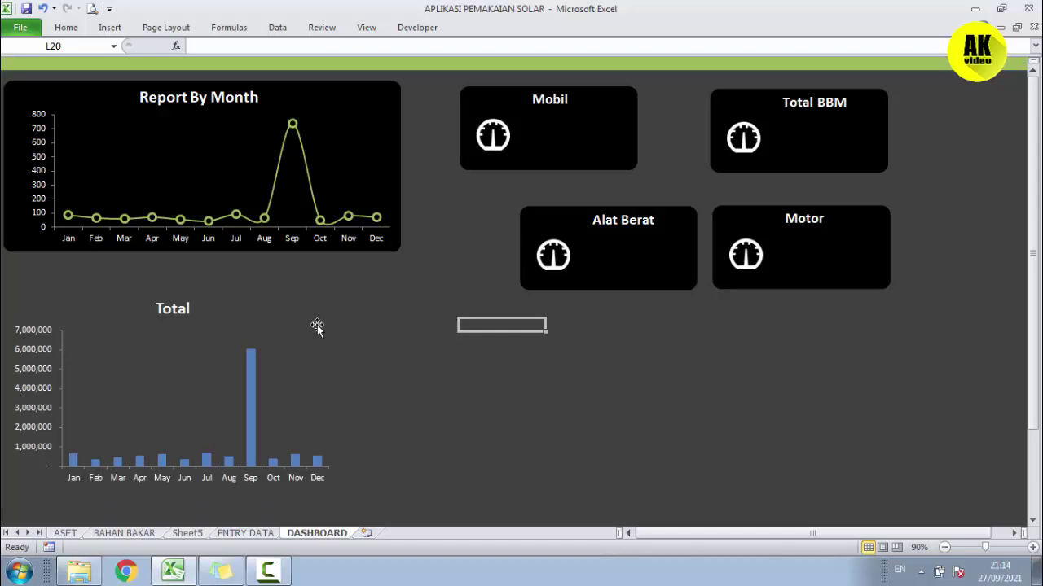
left_click(306, 251)
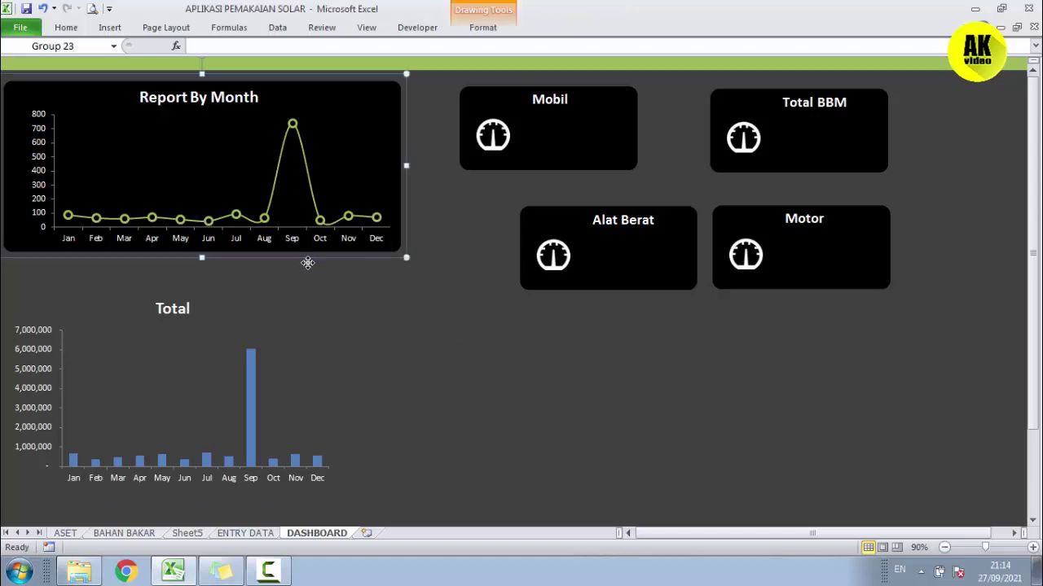
left_click_drag(307, 262, 308, 280)
left_click(302, 337)
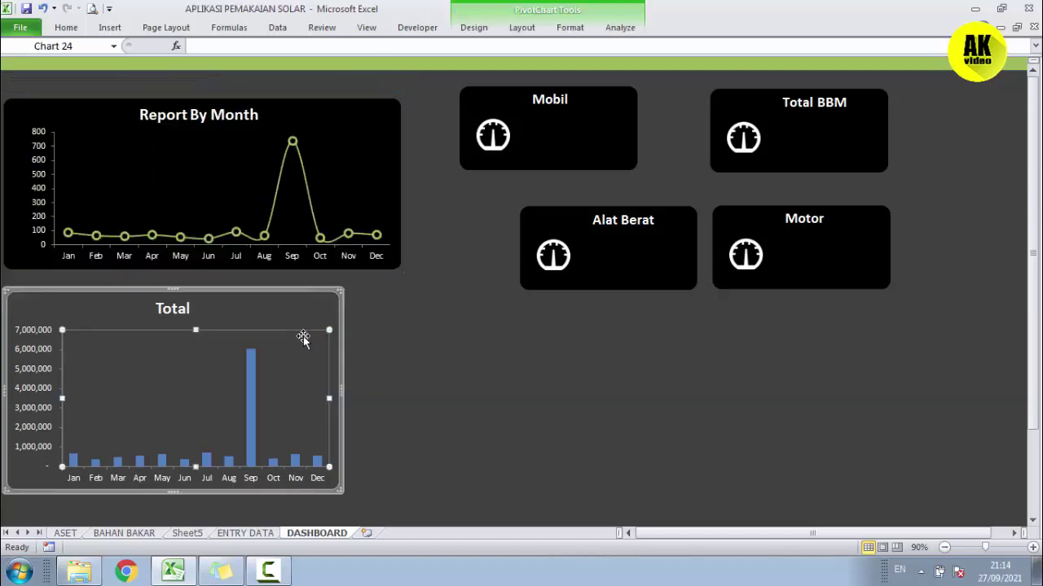
left_click(293, 264)
Select the Total chart and review its shape format options
left_click(487, 21)
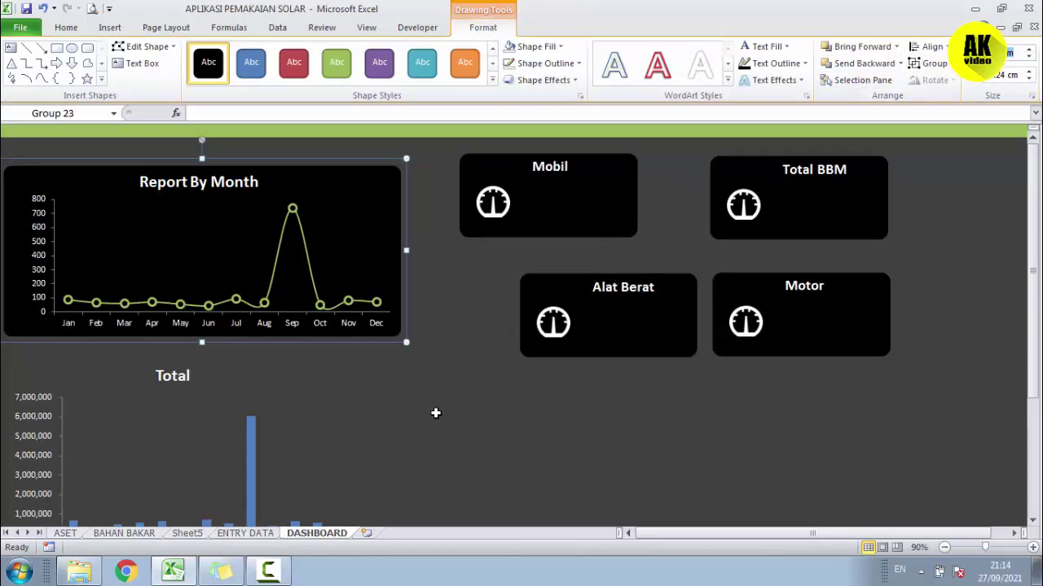
left_click(326, 377)
left_click(314, 362)
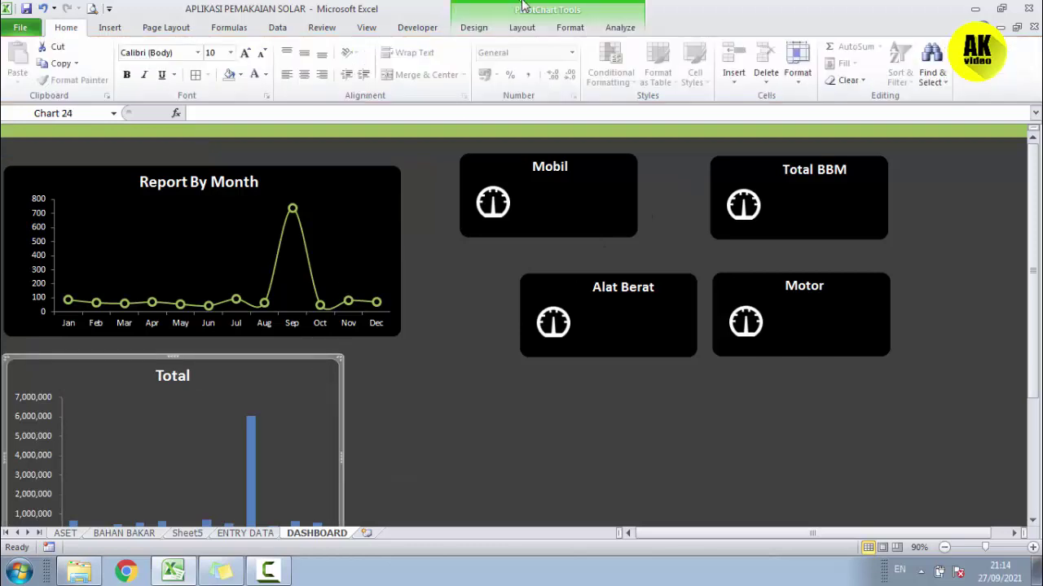
left_click(570, 27)
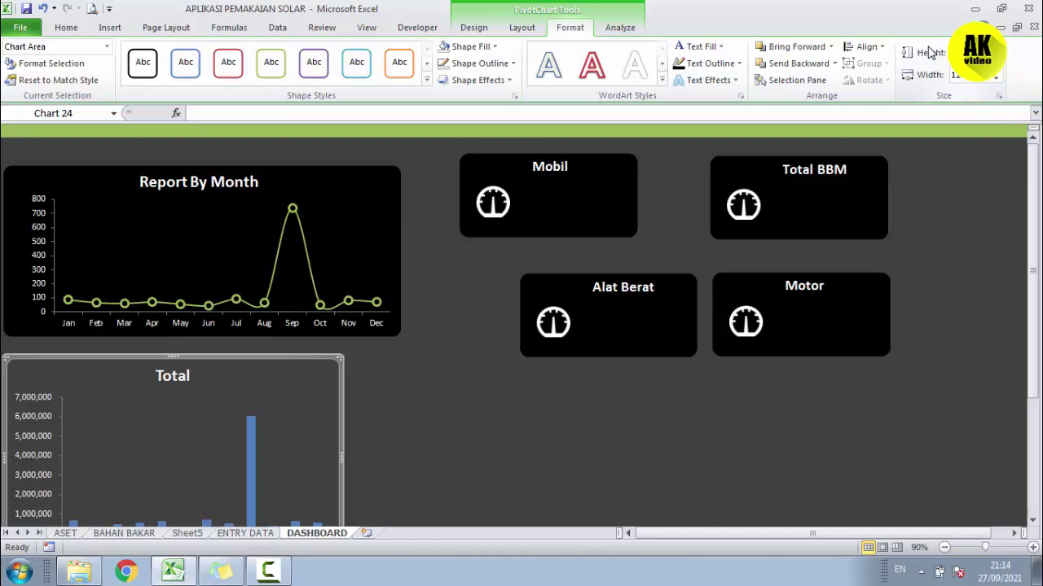
left_click(430, 456)
left_click(328, 367)
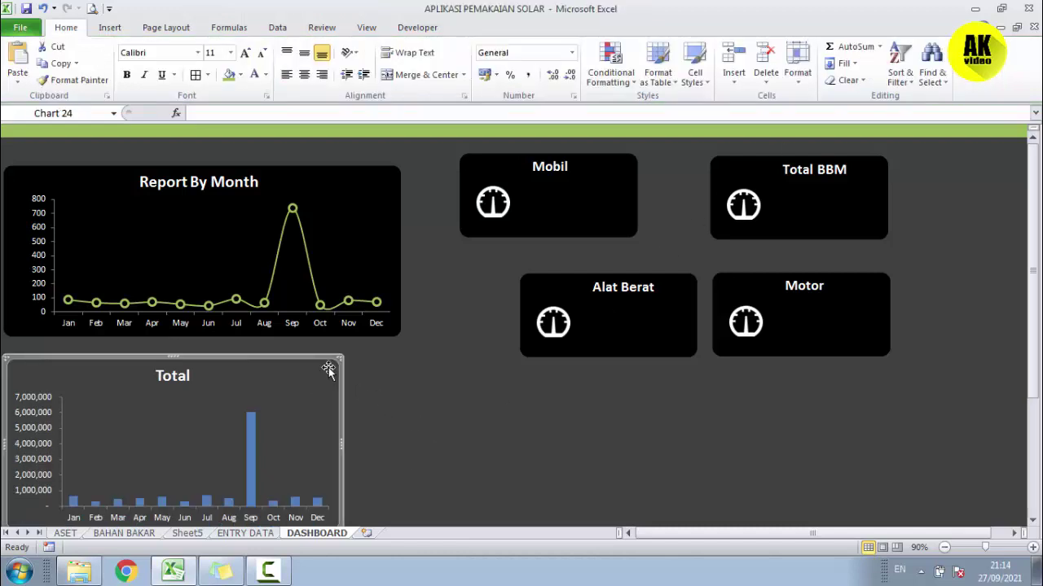
left_click(392, 334)
Duplicate Report By Month's black rounded background and position the copy over the Total chart
left_click(395, 333)
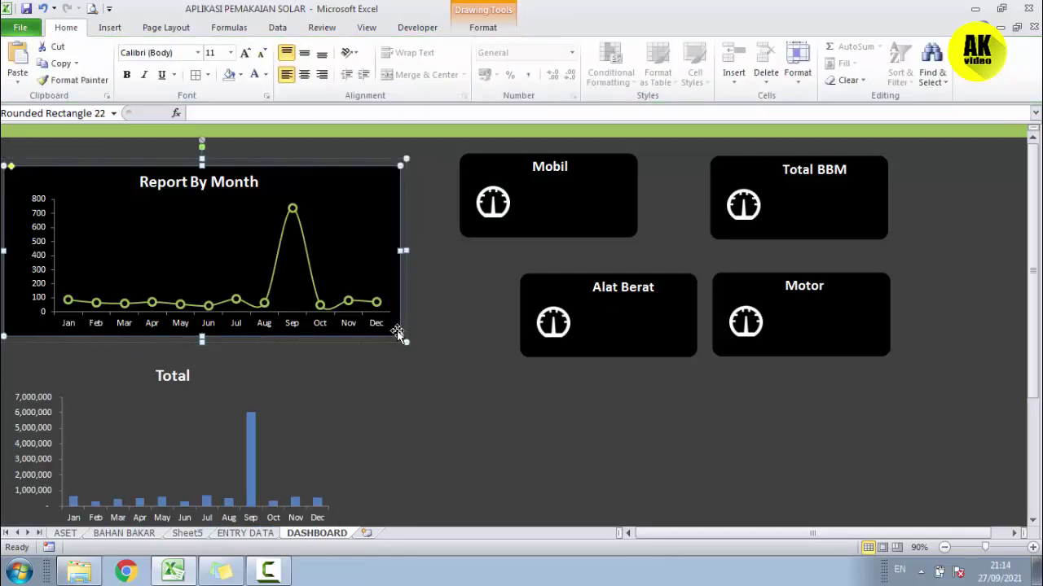
key("ctrl+c")
left_click(407, 407)
key("ctrl+v")
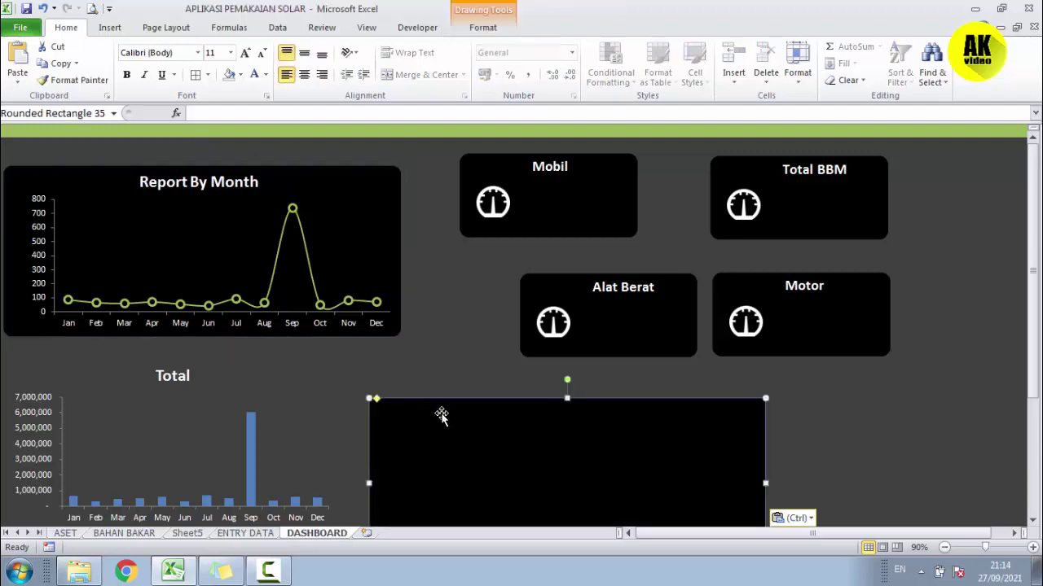
left_click_drag(441, 416, 82, 371)
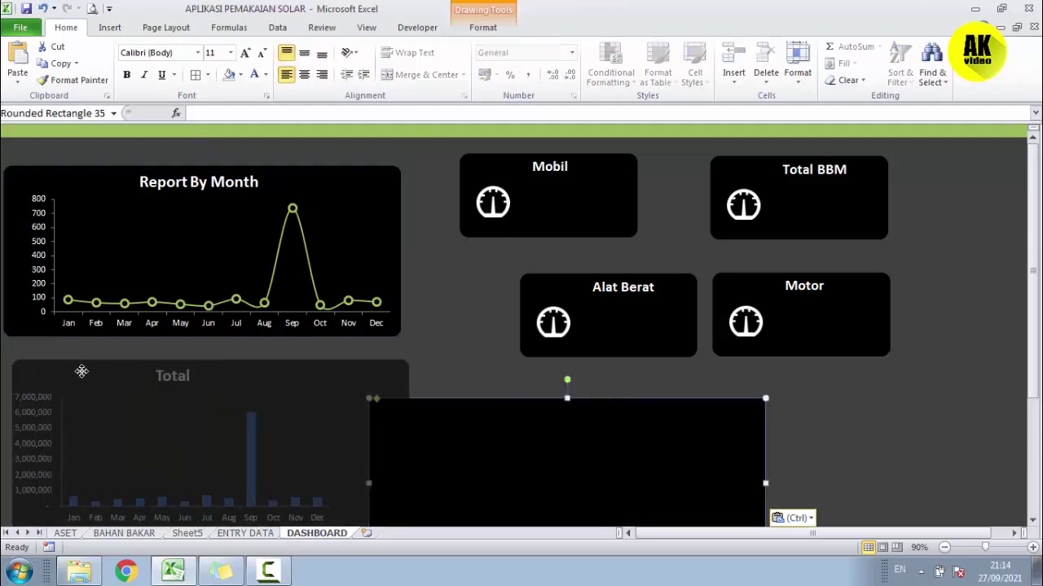
left_click_drag(82, 372, 74, 367)
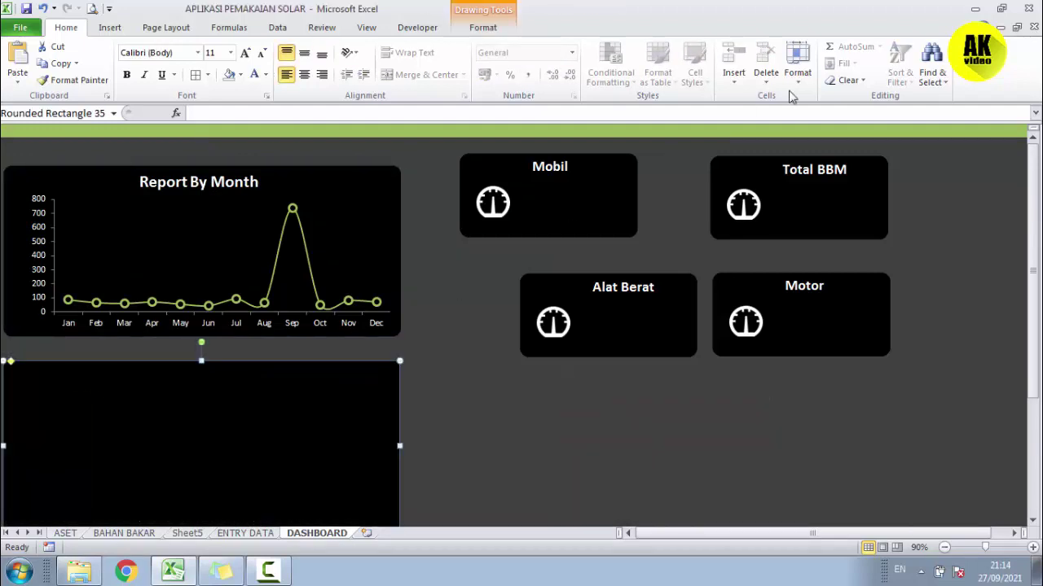
Send the black panel to back, group it with the Total chart, and widen the chart
left_click(477, 31)
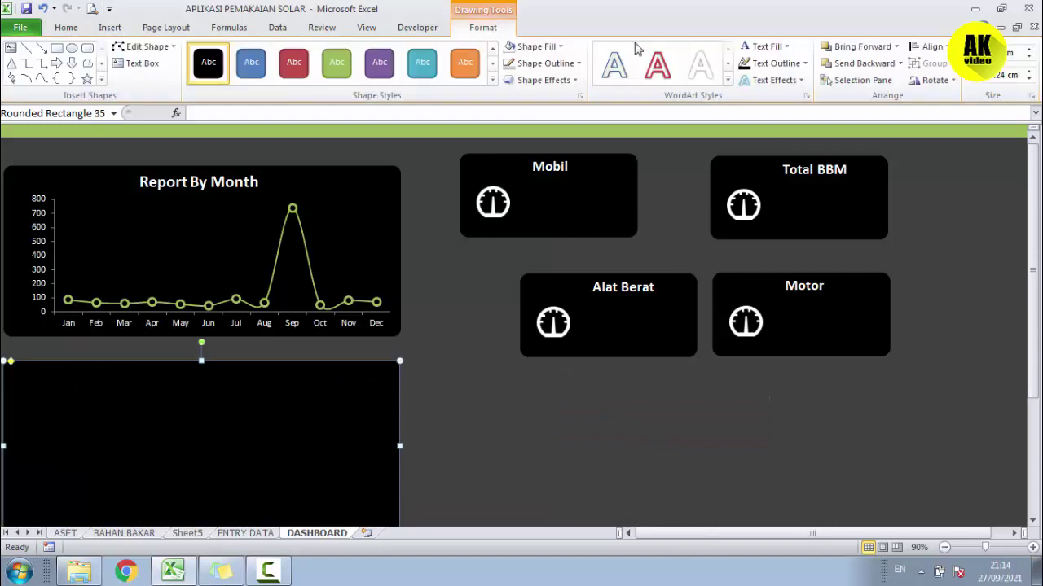
left_click(900, 63)
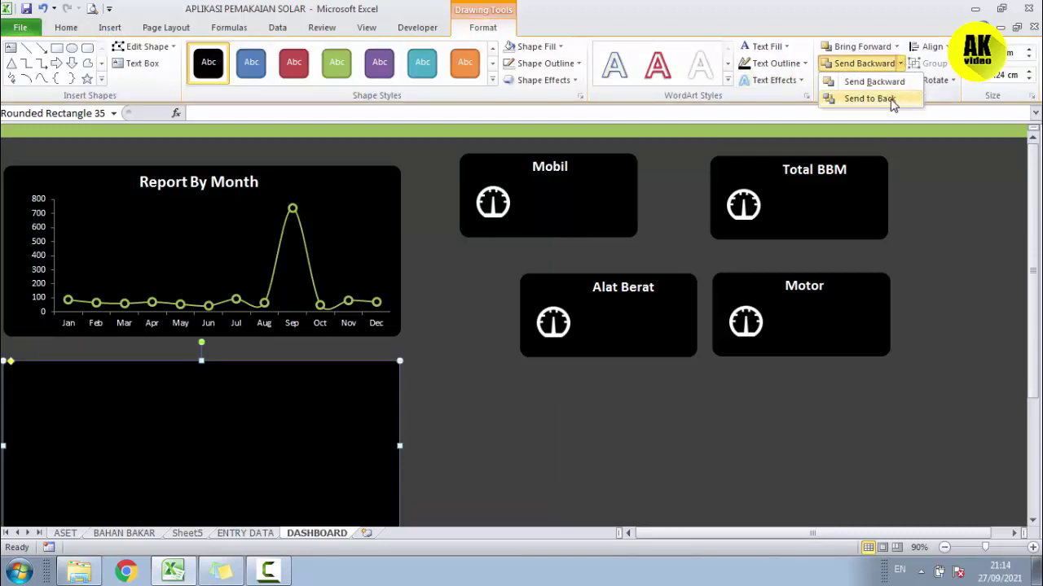
left_click(889, 104)
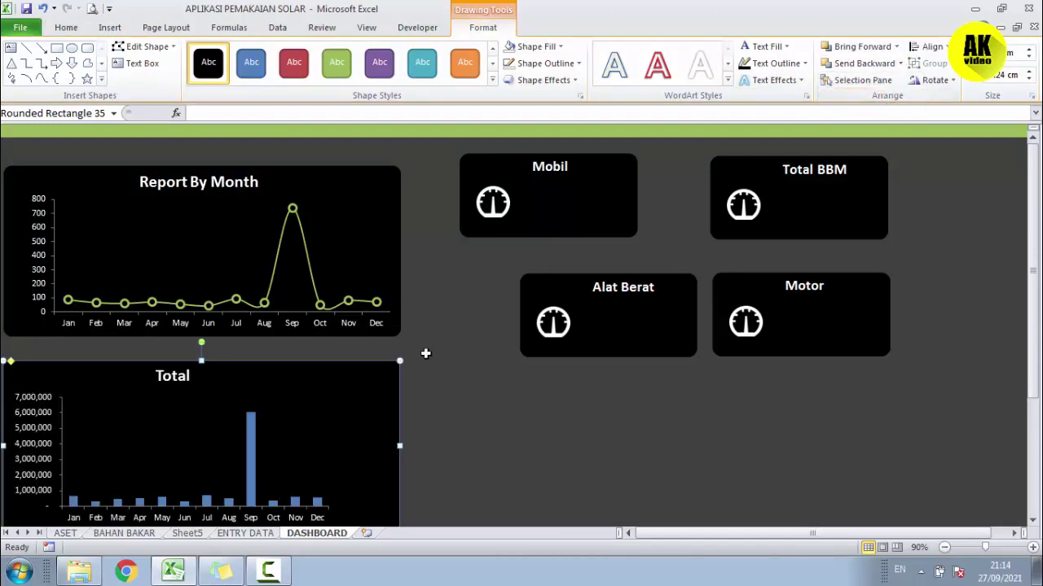
left_click(314, 408)
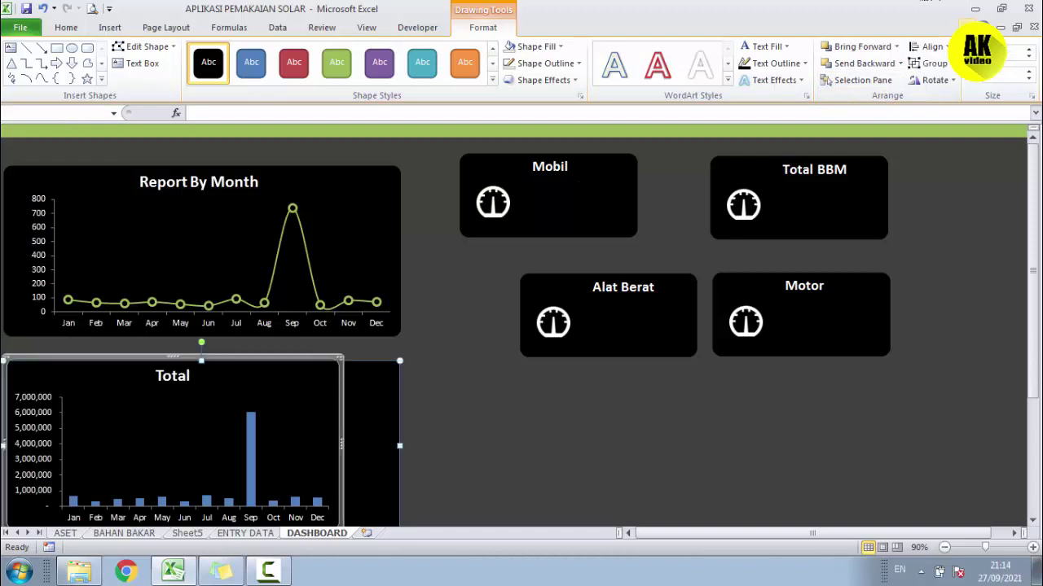
left_click(934, 63)
left_click(941, 79)
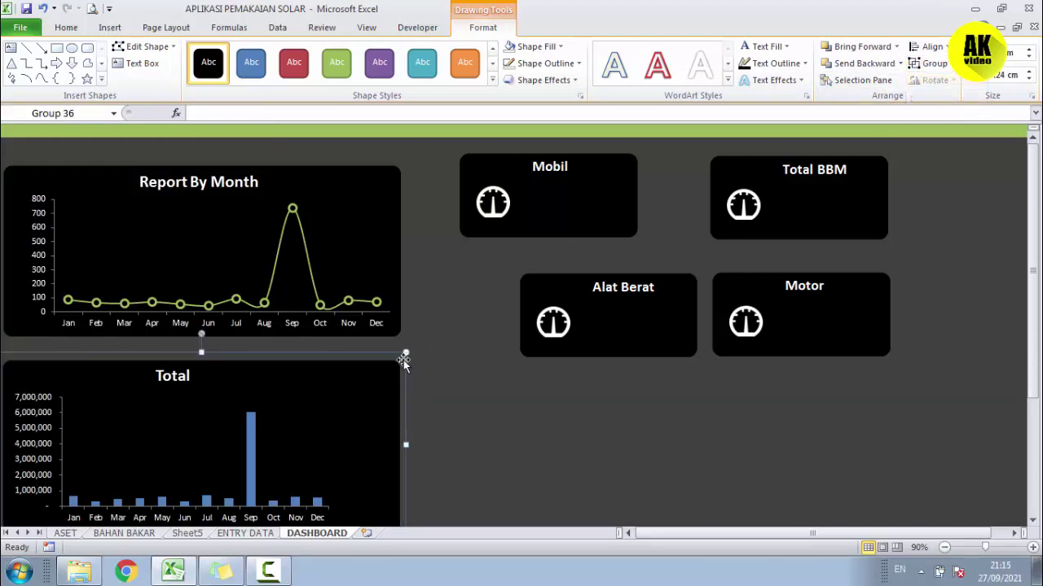
left_click_drag(378, 351, 379, 332)
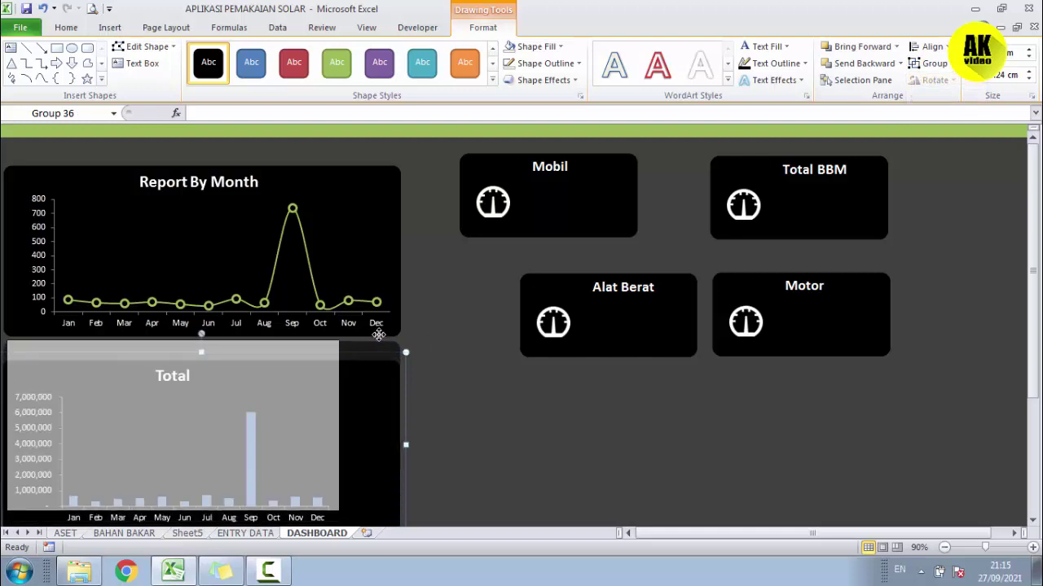
left_click(332, 424)
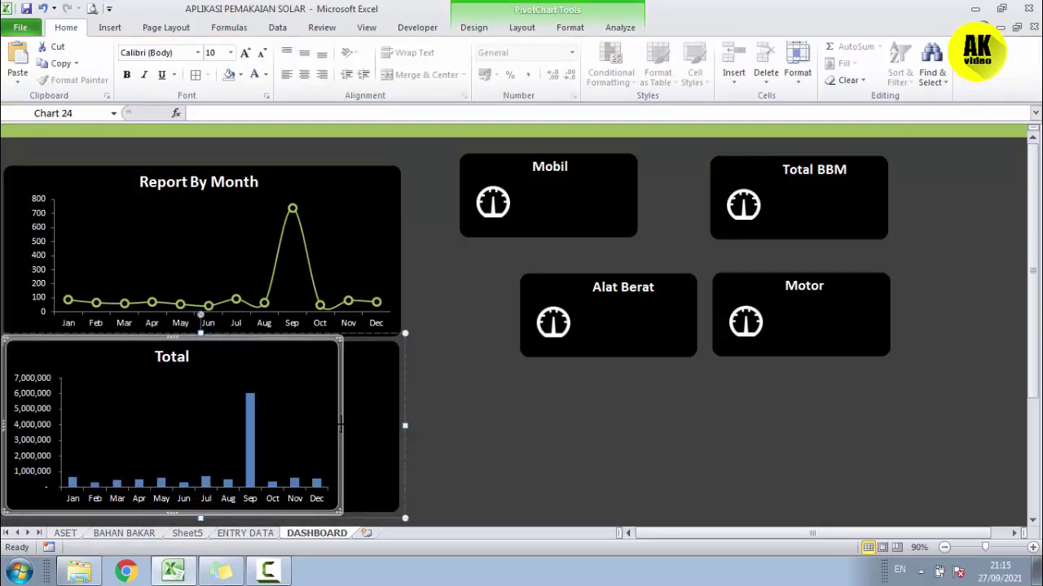
left_click_drag(341, 425, 395, 425)
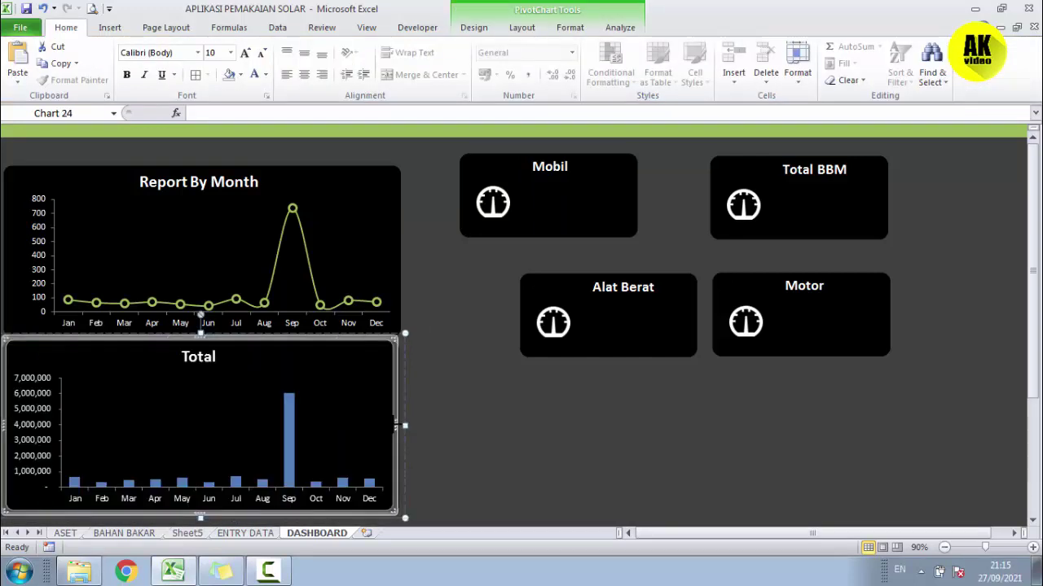
Link the column chart's title to Sheet5 cell G2 with the formula =Sheet5!G2
left_click(204, 358)
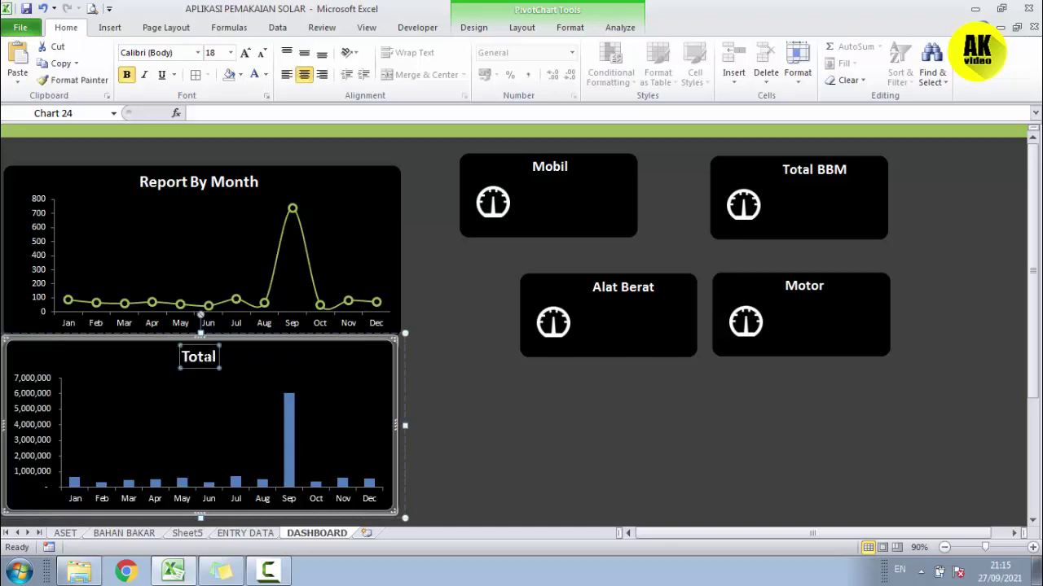
left_click(219, 113)
type("=")
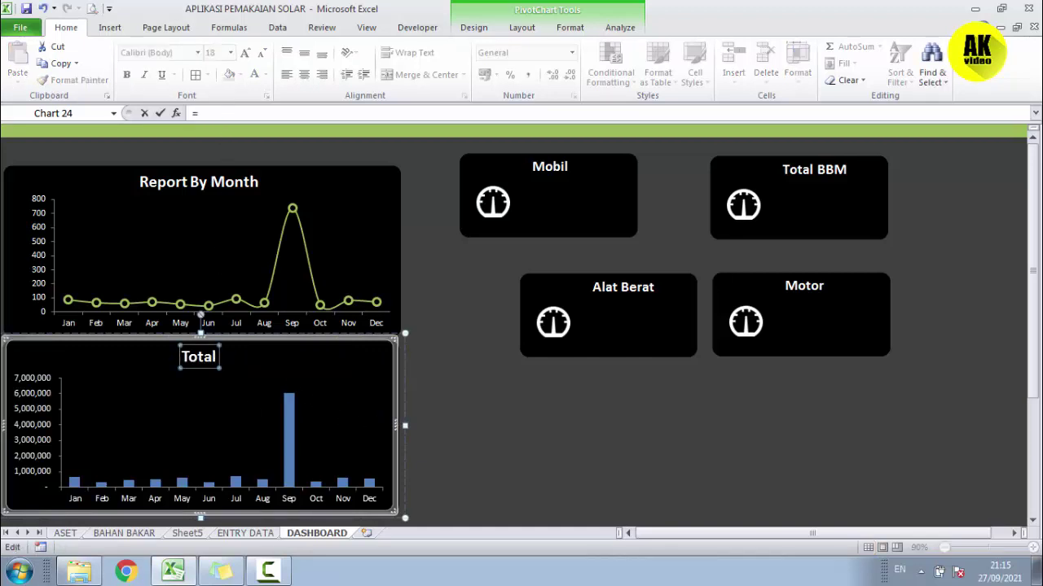
left_click(196, 534)
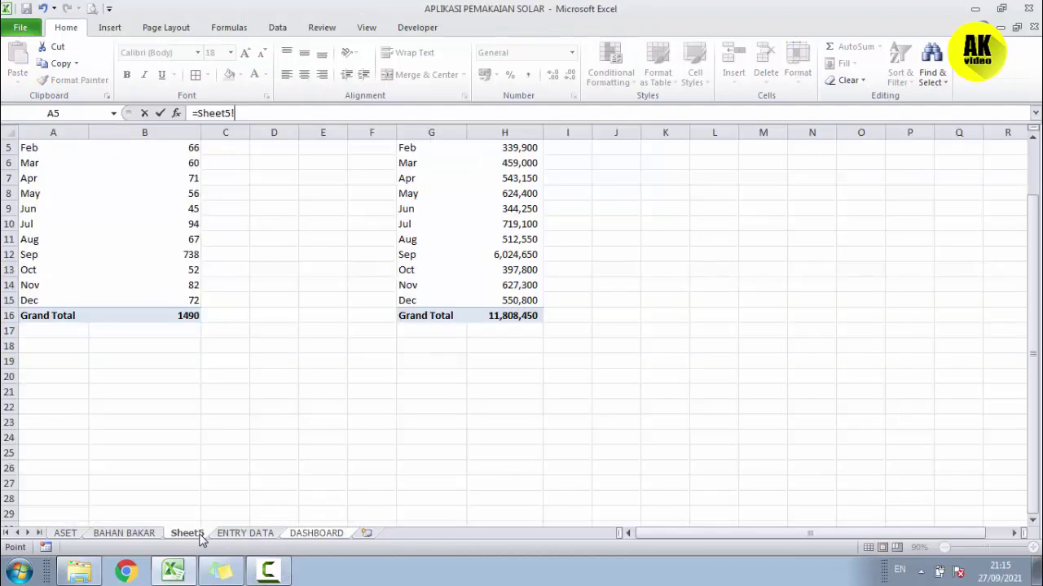
left_click_drag(1033, 344, 1030, 233)
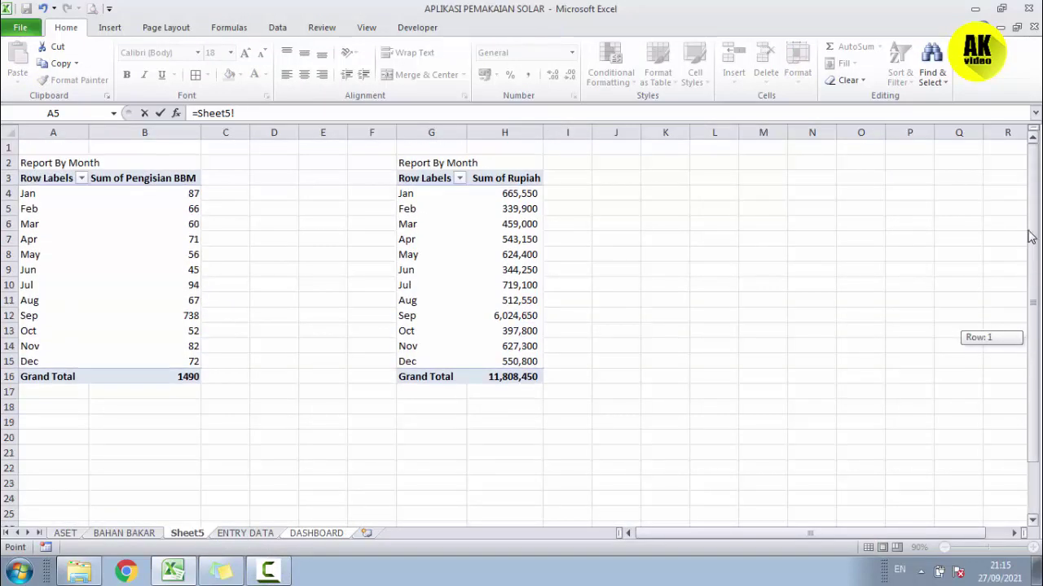
left_click(415, 163)
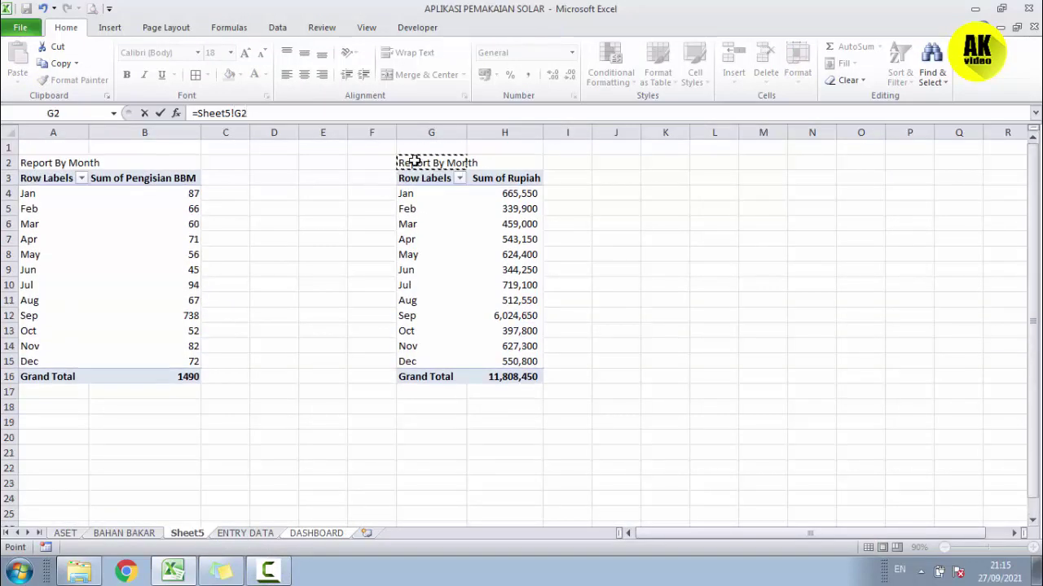
key("Return")
left_click(467, 404)
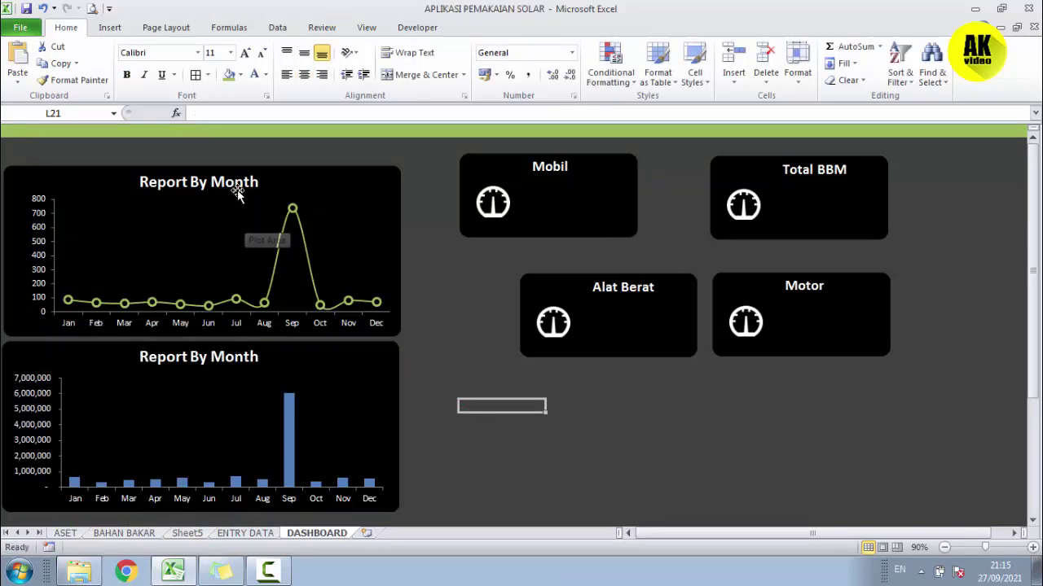
On Sheet5, relabel the G2 header 'Report By Month (Rp)', then return to DASHBOARD
left_click(183, 533)
left_click(38, 163)
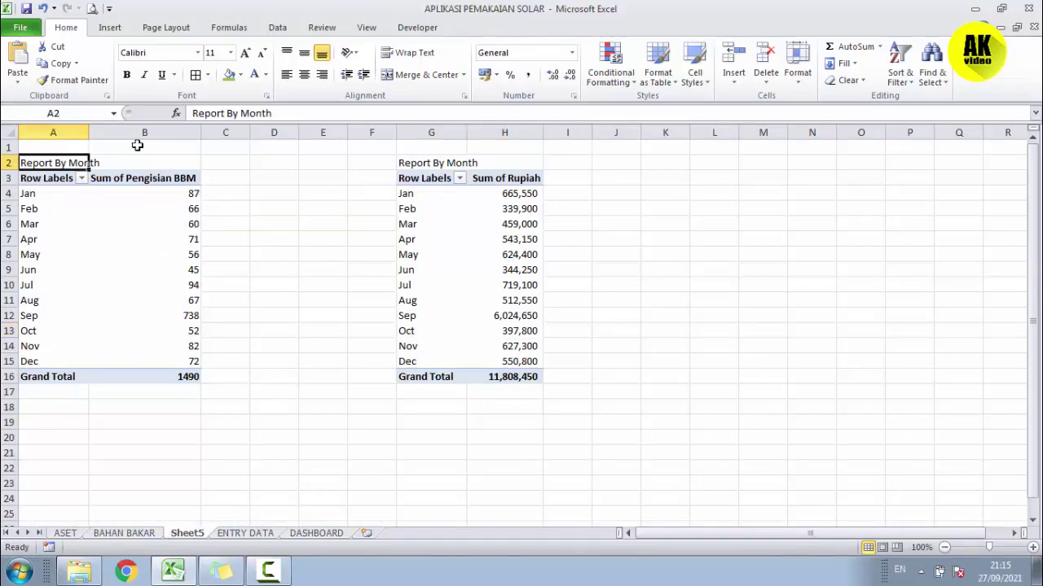
left_click(225, 114)
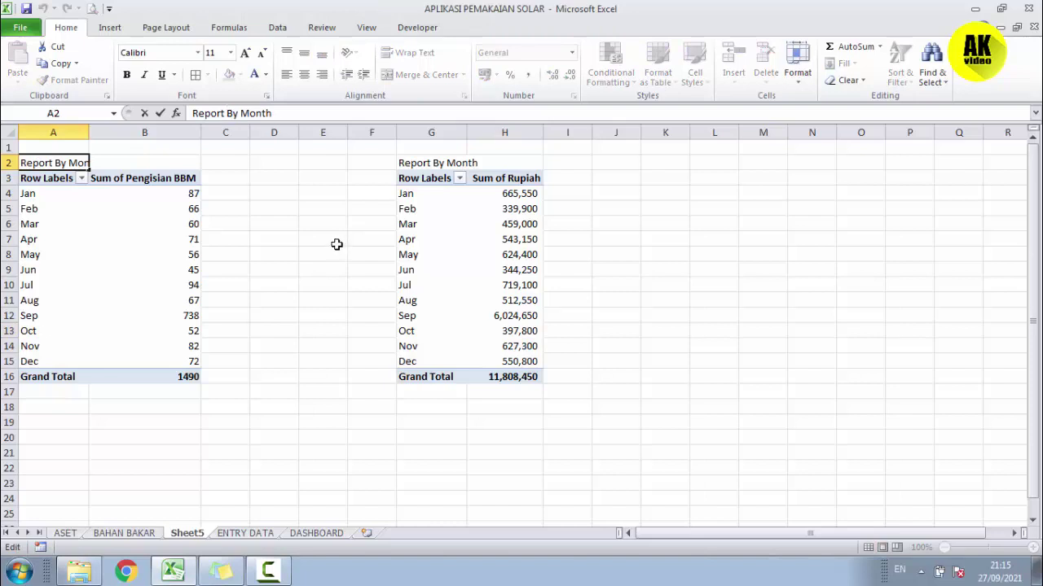
type("Q")
key("BackSpace")
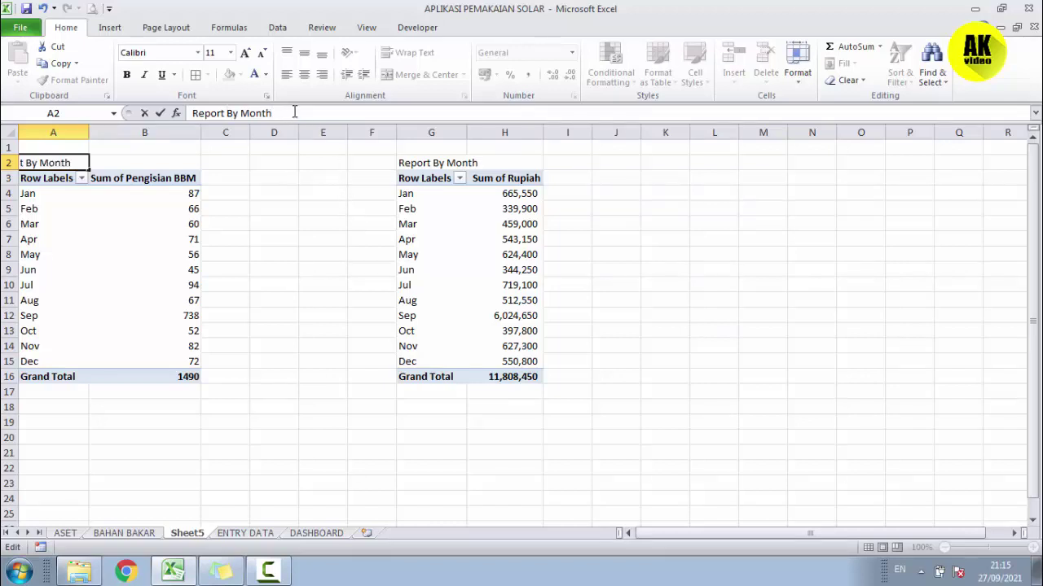
left_click(412, 167)
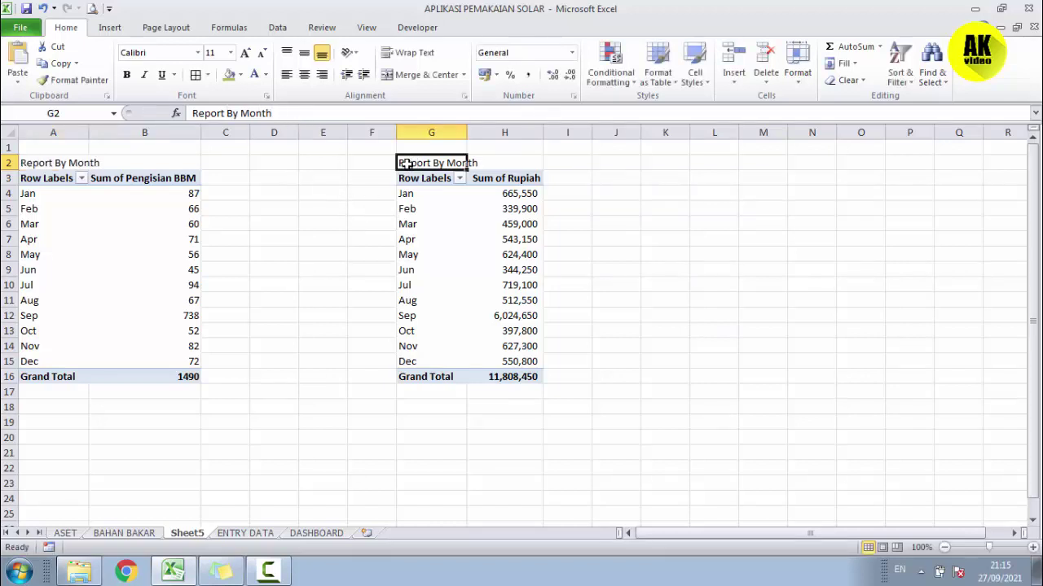
left_click(310, 117)
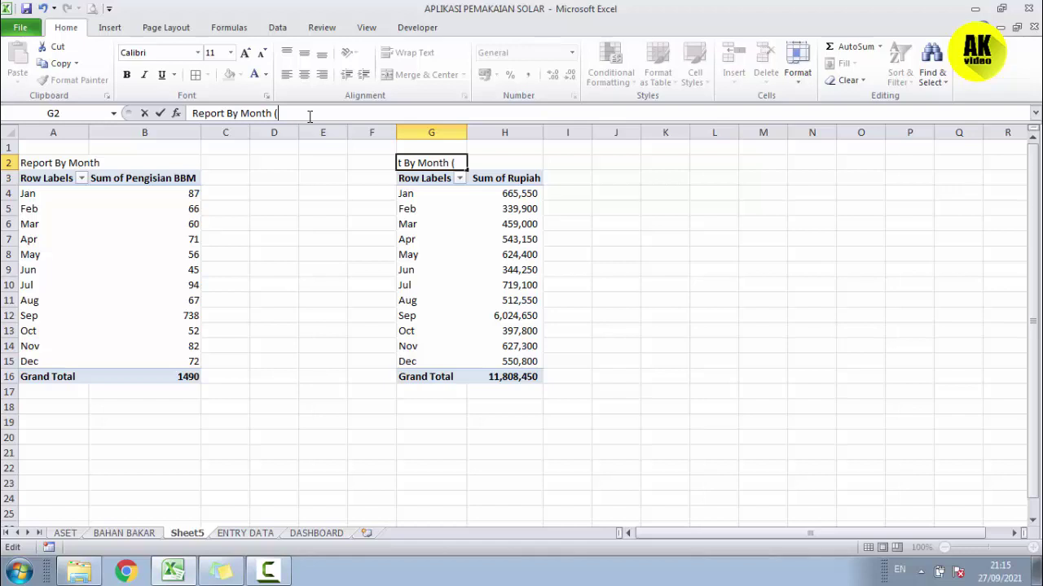
type("p")
left_click(675, 289)
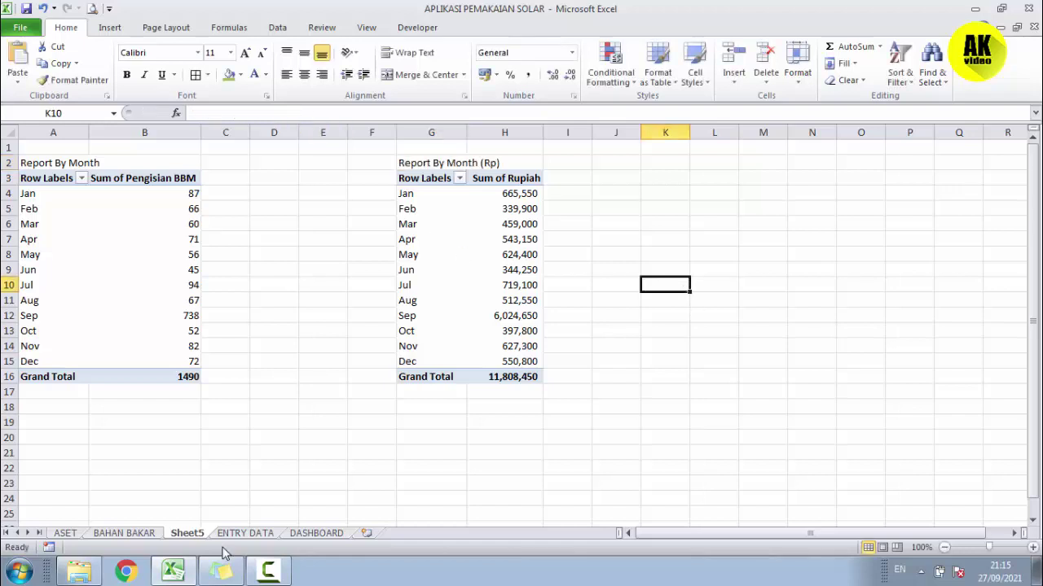
left_click(302, 534)
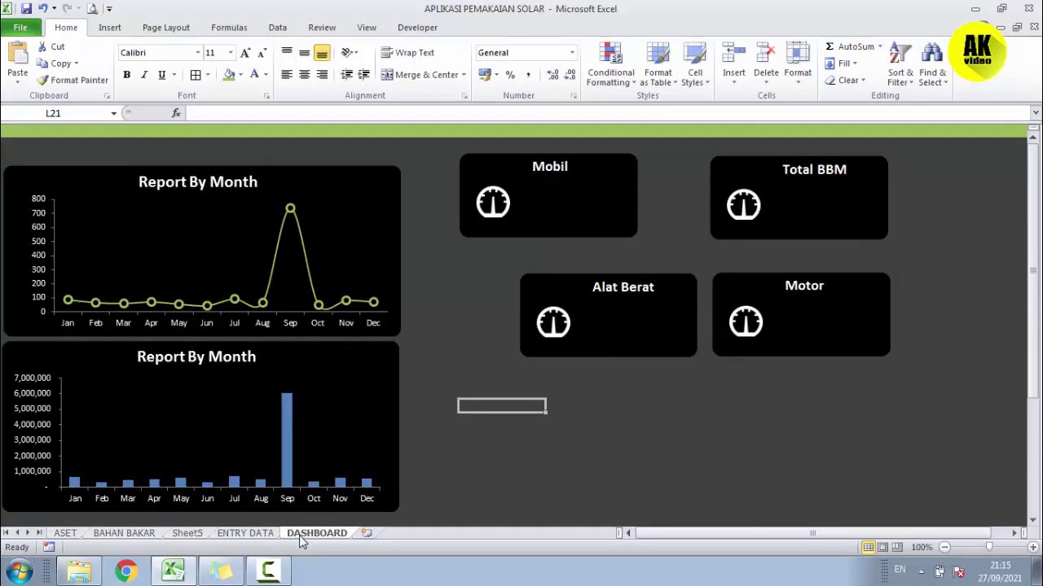
Fill the Report By Month (Rp) column bars with an olive-green theme colour
left_click(536, 434)
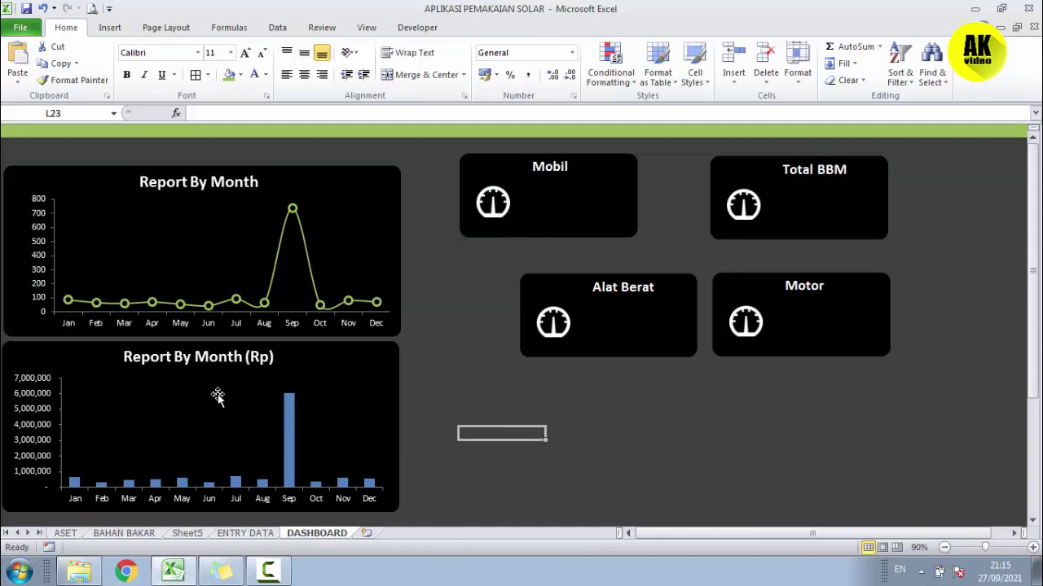
left_click(289, 427)
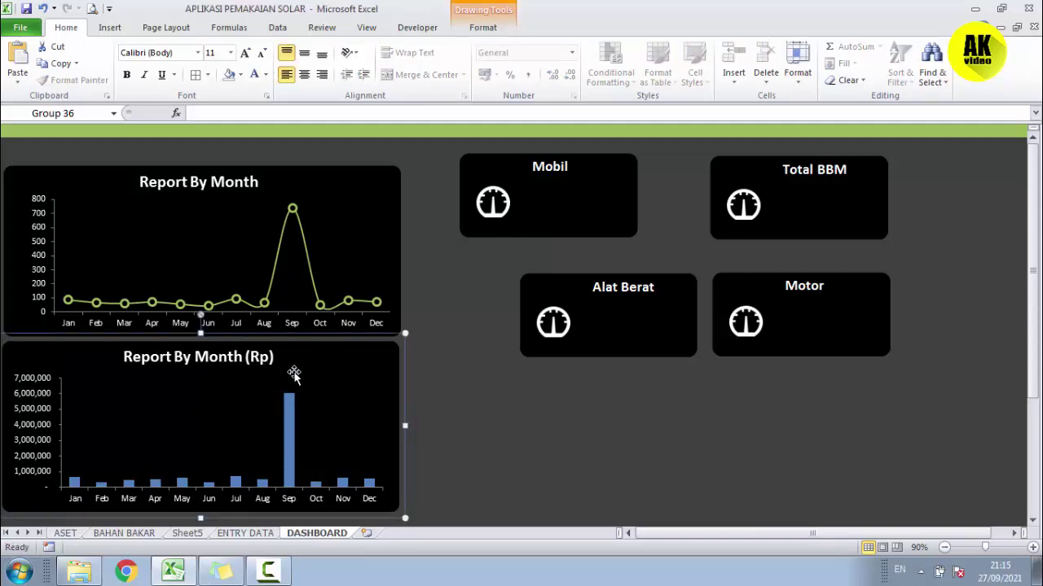
left_click(289, 413)
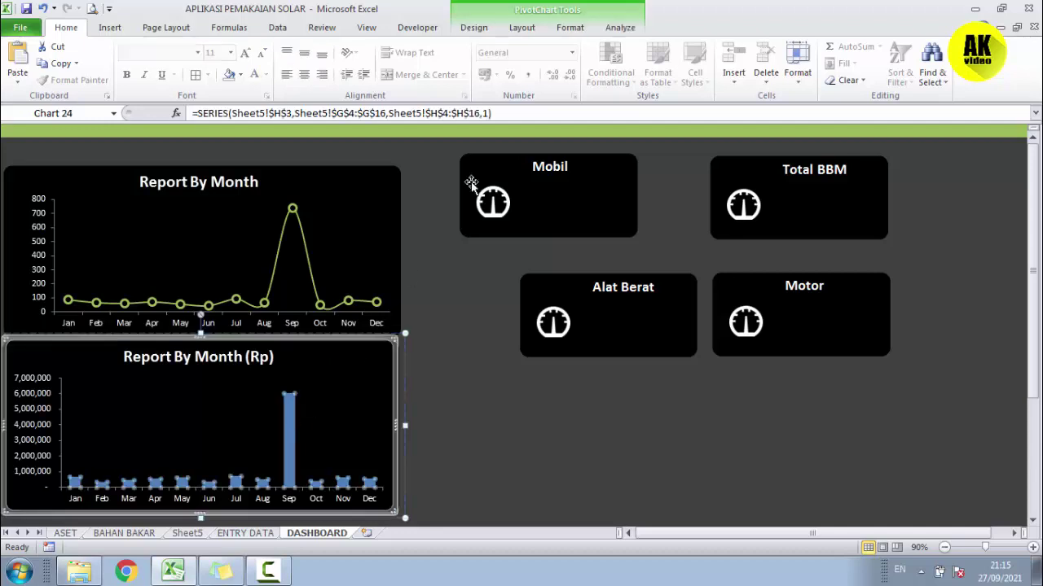
left_click(569, 28)
left_click(457, 50)
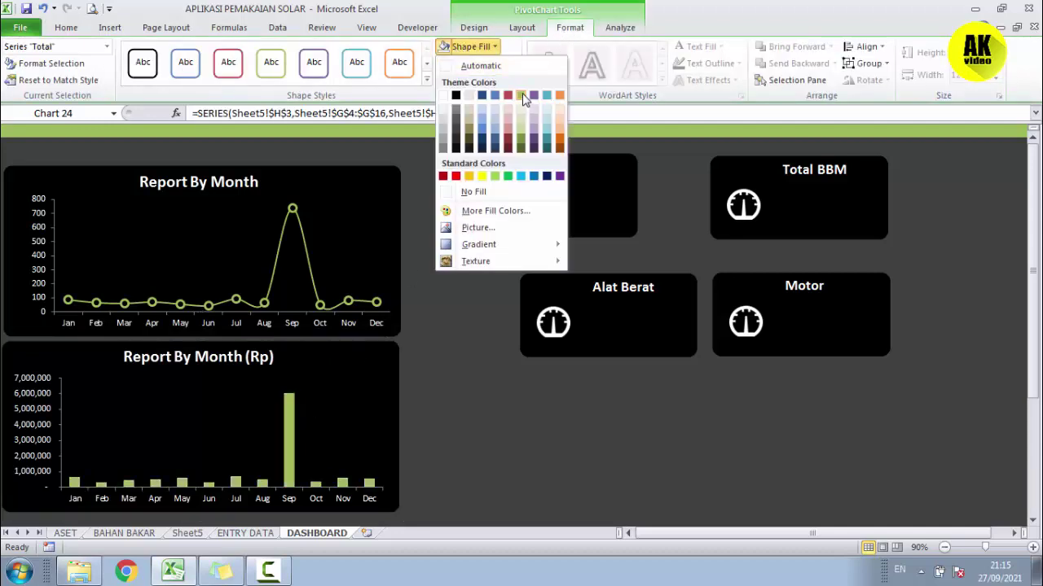
left_click(522, 98)
left_click(457, 429)
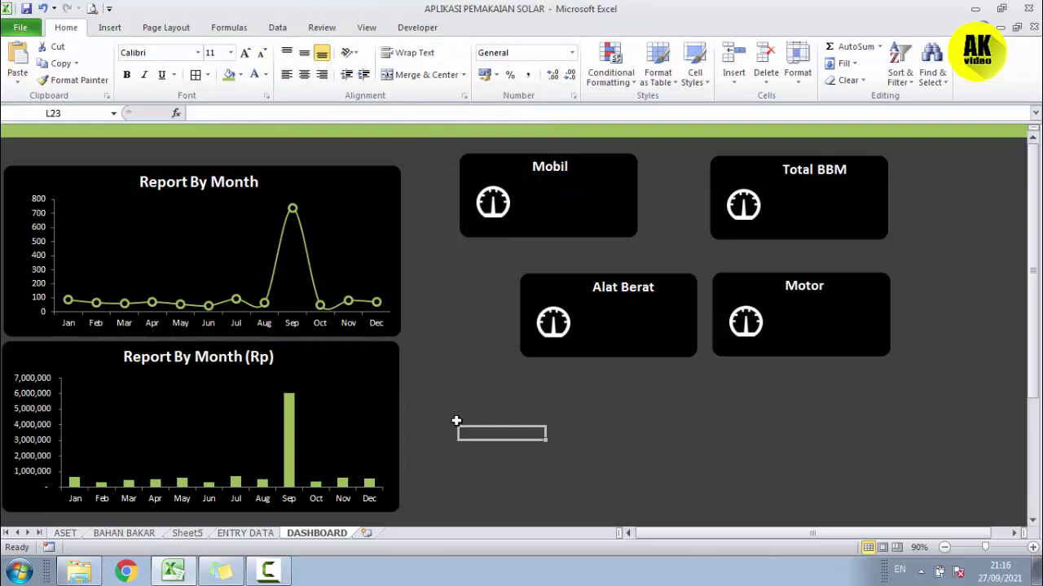
left_click(384, 238)
Nudge the line chart up and right, and collapse the ribbon for more sheet space
key("Up")
key("Up")
key("Up")
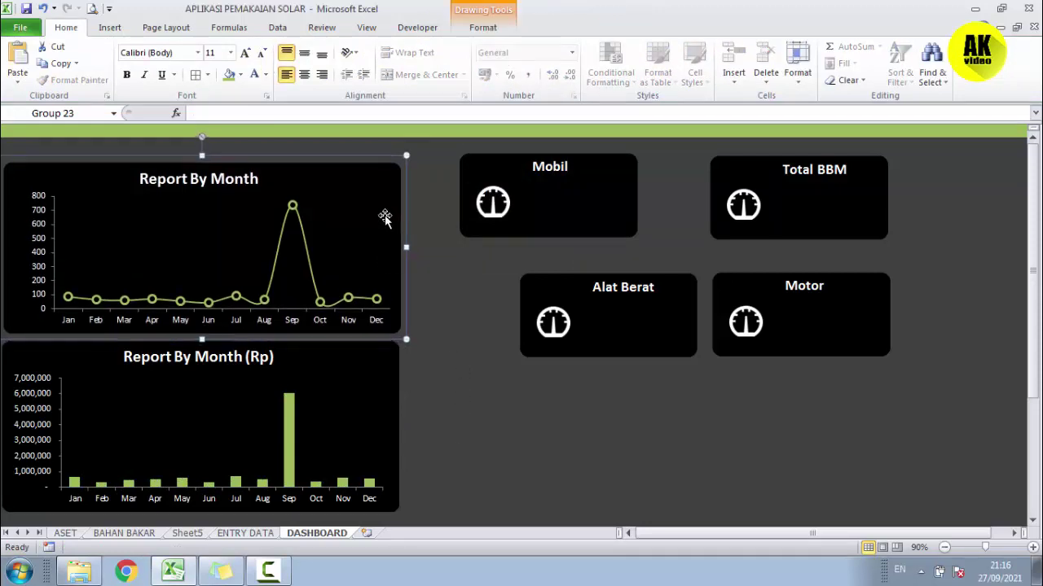
key("Up")
key("Up")
key("Up")
key("Up")
key("Up")
key("Up")
key("Up")
key("Up")
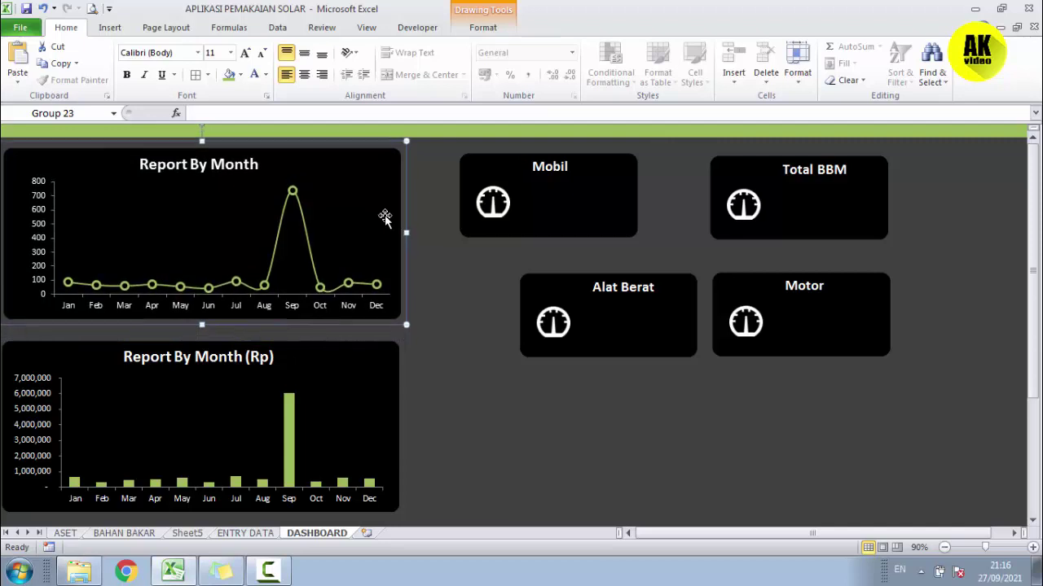
key("Up")
key("Up")
key("Right")
key("Right")
key("Right")
left_click(342, 360)
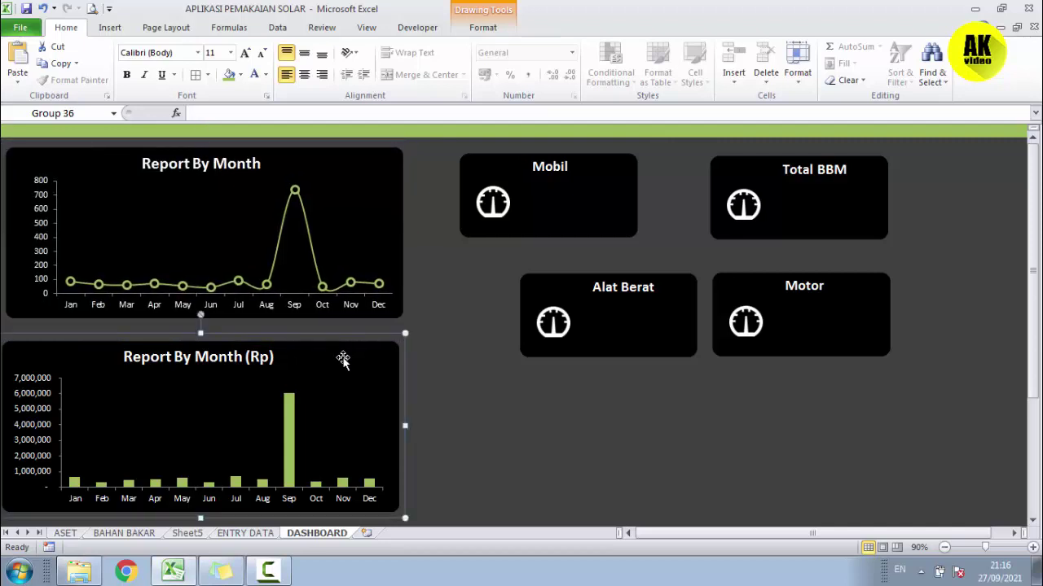
key("Right")
key("Right")
key("Right")
key("Right")
key("Right")
key("Right")
left_click(345, 347)
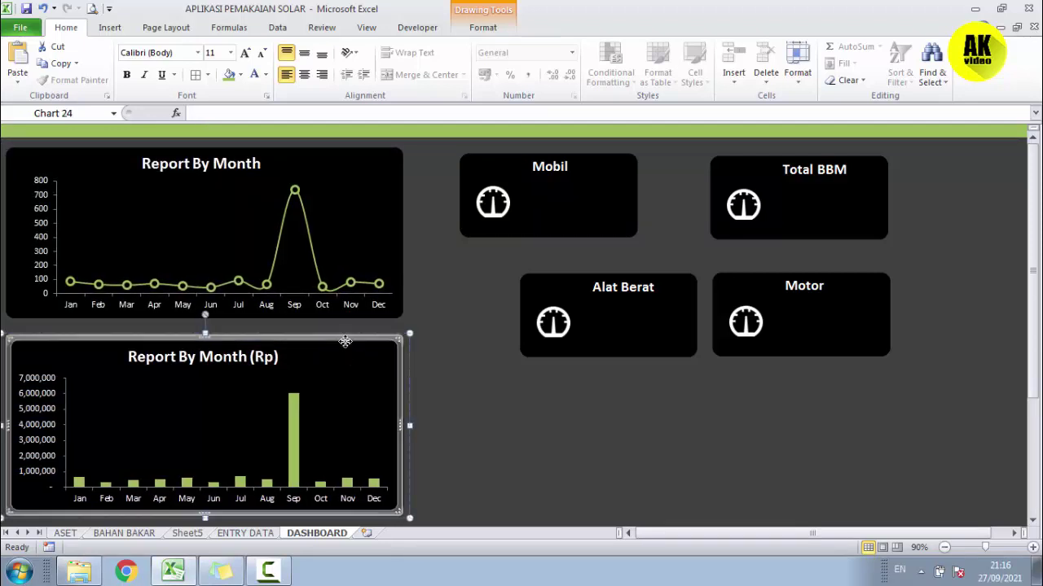
left_click(437, 336)
left_click(379, 349)
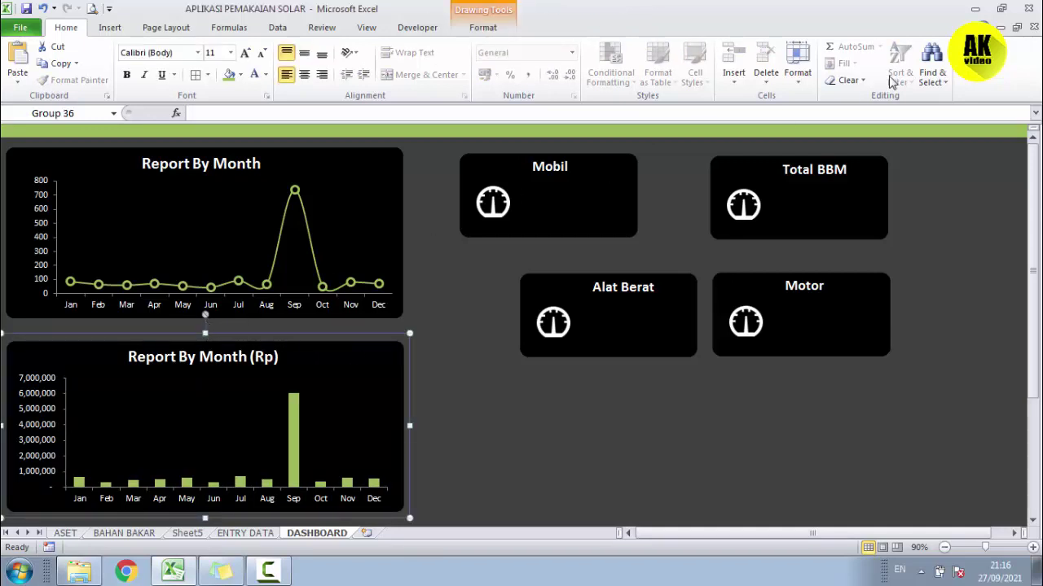
key("ctrl+F1")
left_click(501, 407)
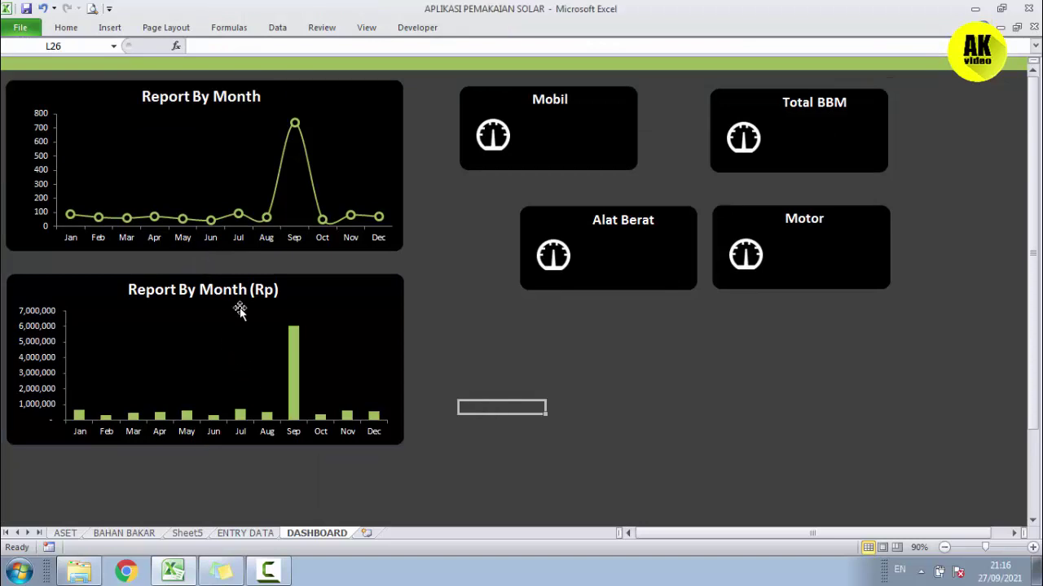
Move both monthly charts down three notches, then lower the line chart one more
left_click(296, 277)
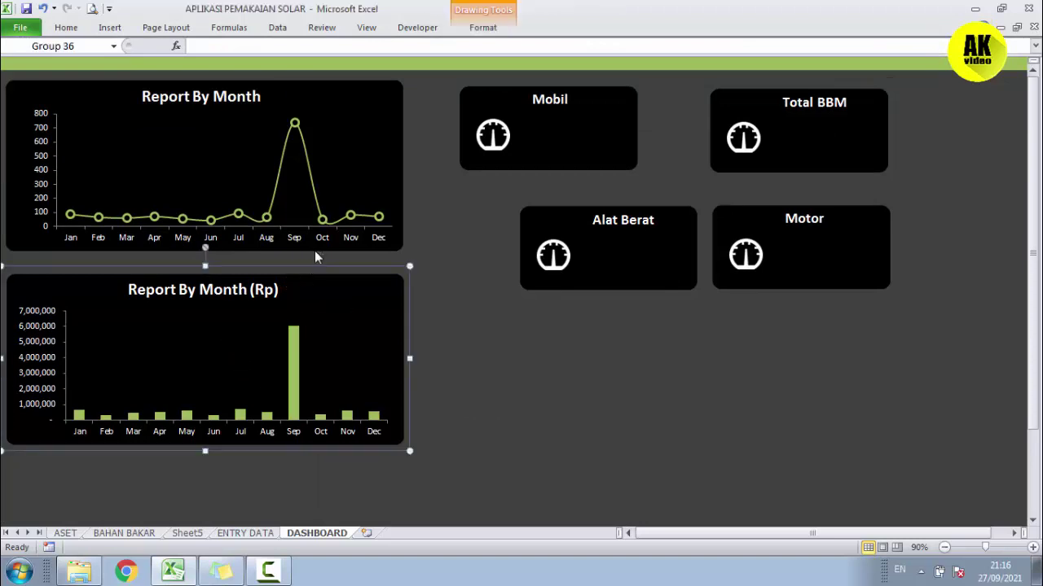
left_click(316, 249, "shift")
key("Down")
key("Down")
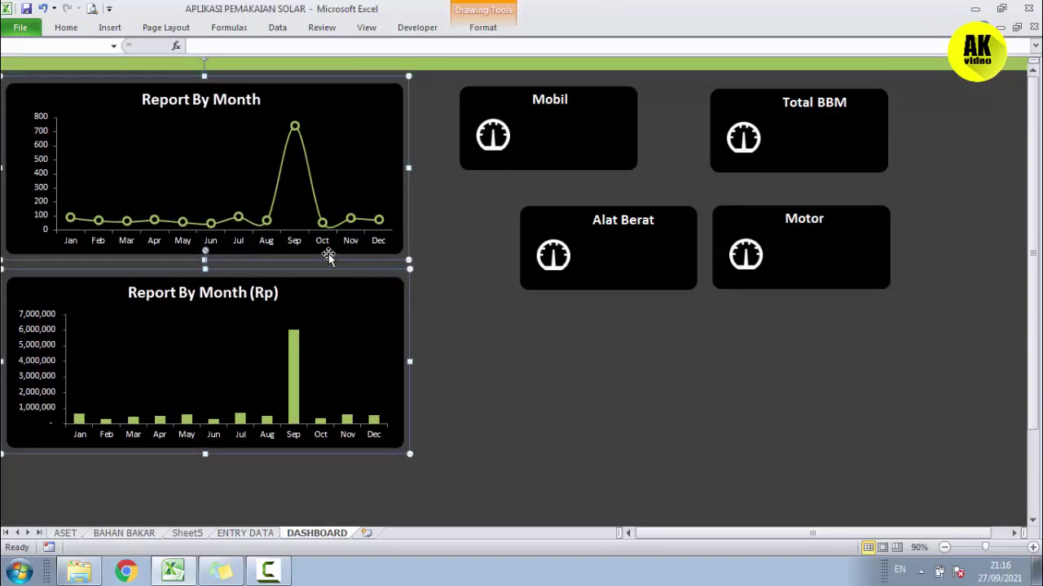
key("Down")
key("Down")
key("Down")
key("Down")
key("Down")
key("Down")
key("Down")
key("Down")
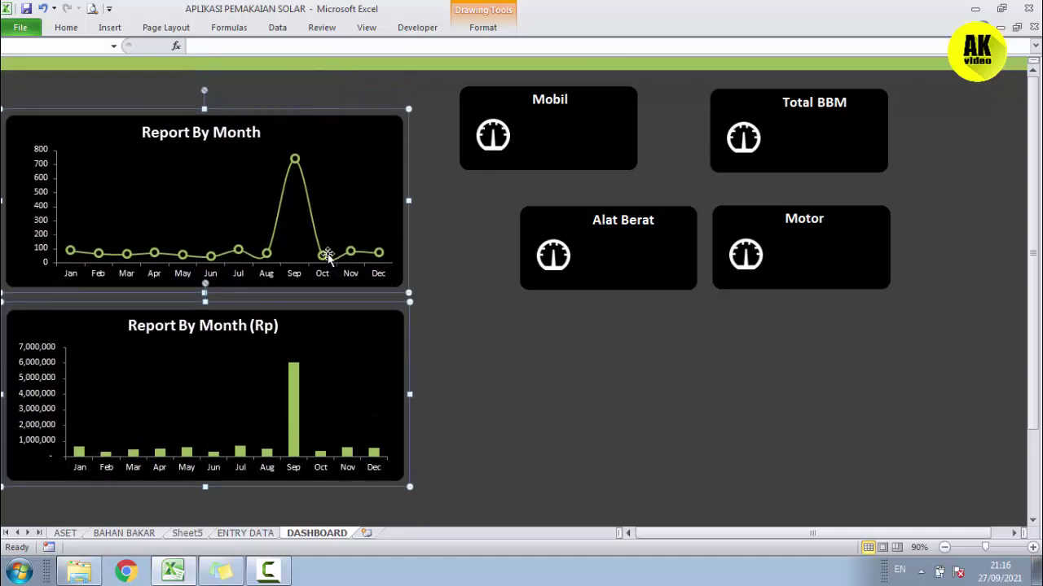
key("Down")
key("Down")
key("Down")
key("Down")
key("Down")
key("Down")
key("Down")
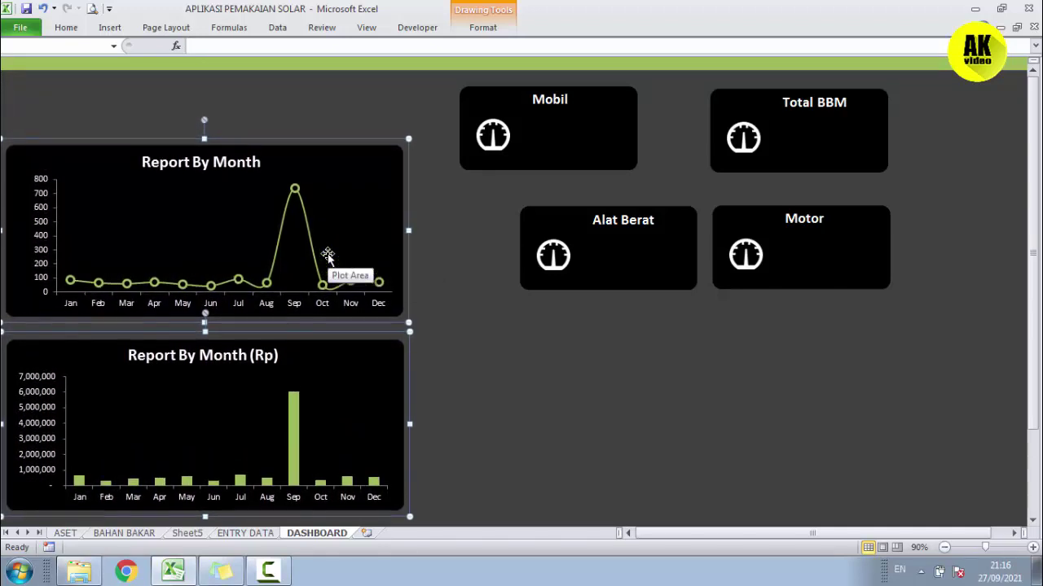
left_click(482, 399)
left_click(380, 307)
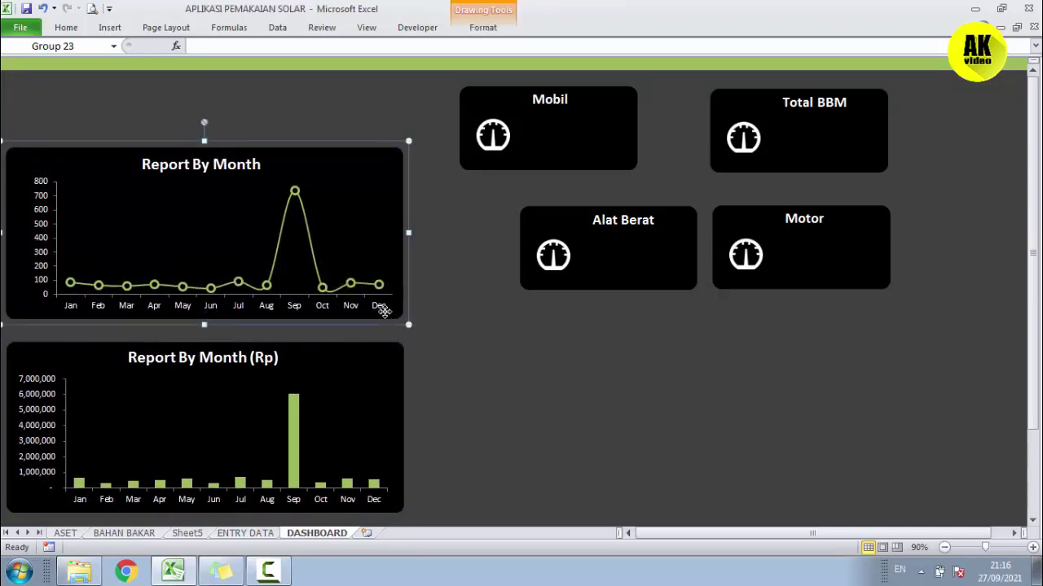
key("Down")
key("Down")
key("Down")
key("Down")
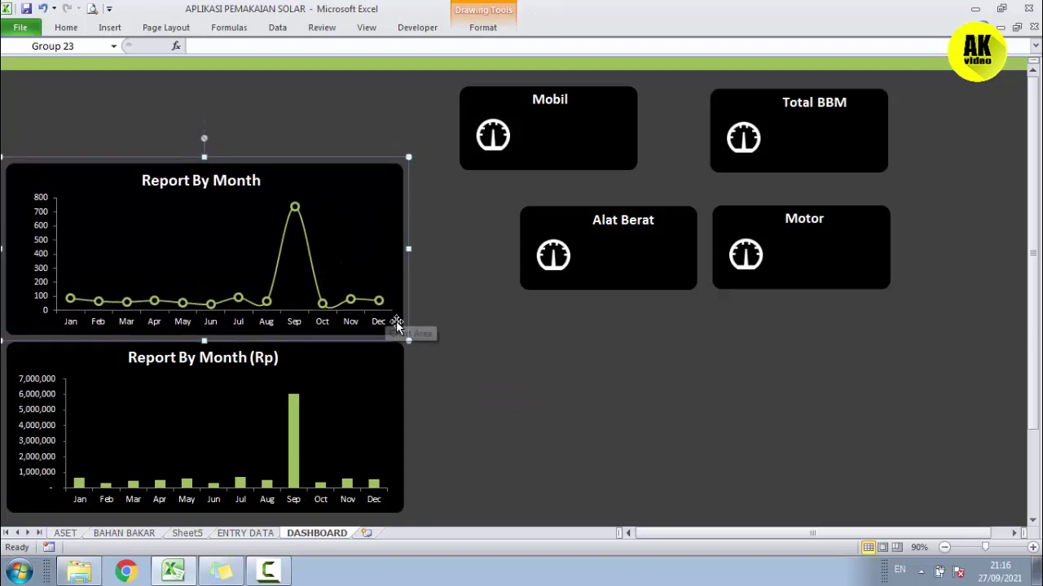
Drag both charts slightly lower together so the line chart sits flush on the column chart
left_click(488, 354)
left_click(488, 353)
left_click(483, 314)
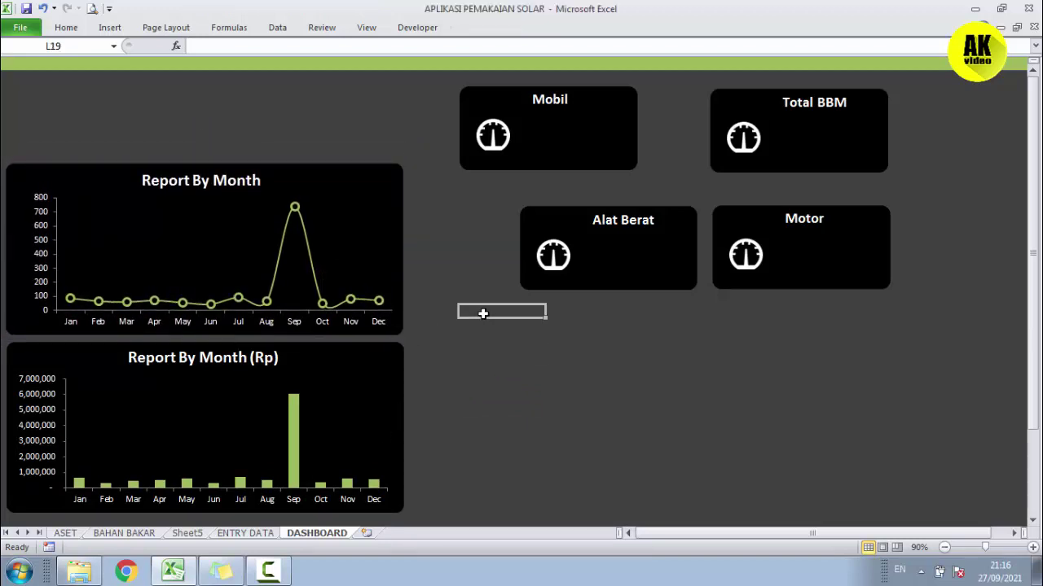
left_click(397, 388)
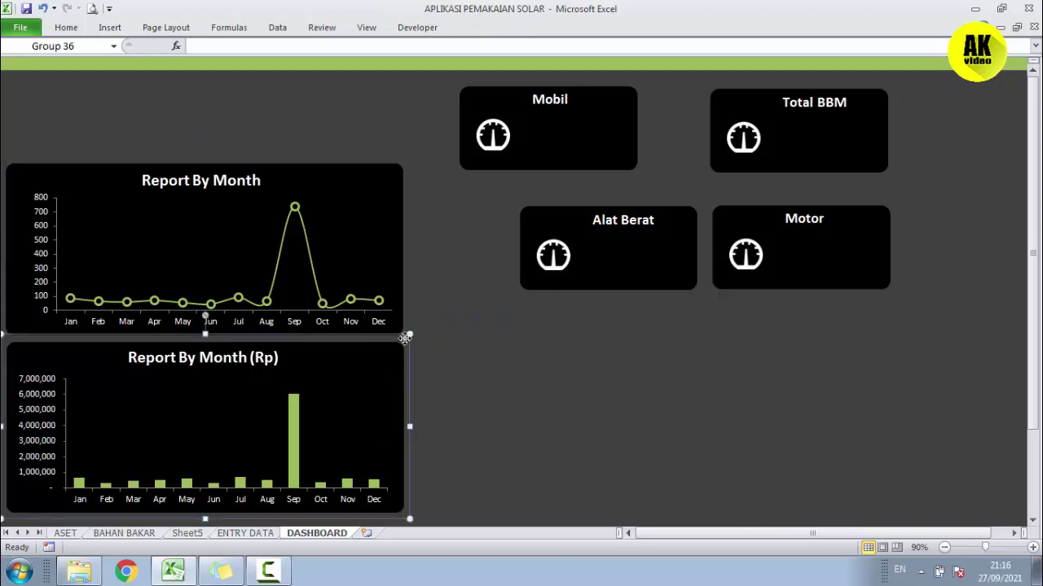
left_click(401, 324, "ctrl")
left_click_drag(416, 353, 435, 363)
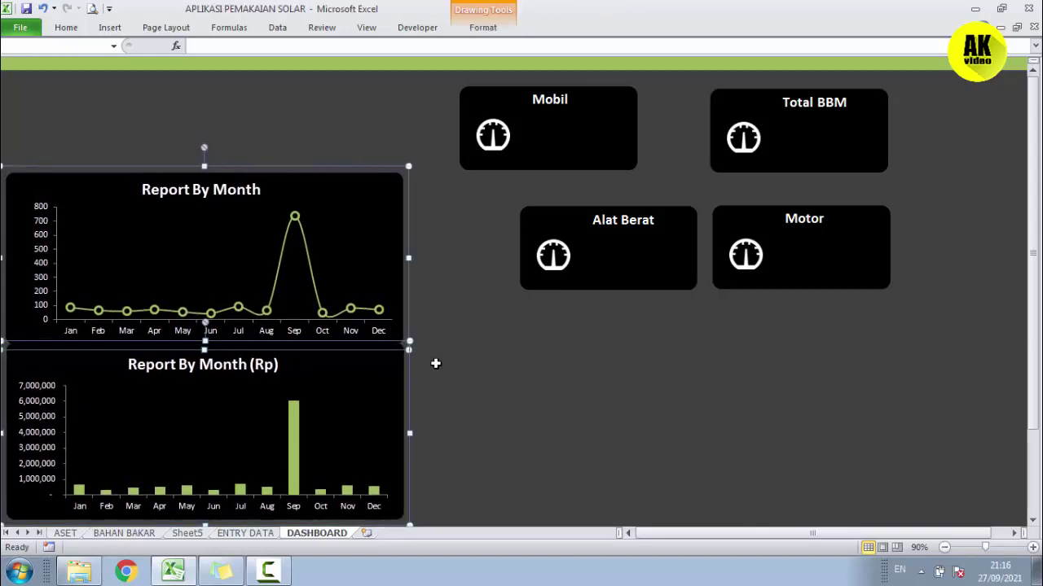
left_click(465, 364)
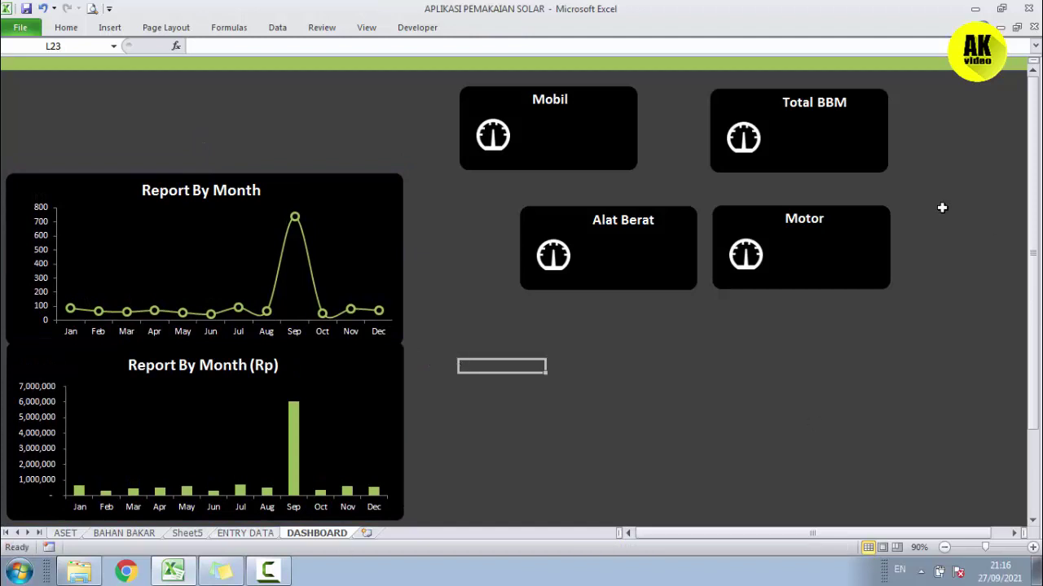
left_click(595, 153)
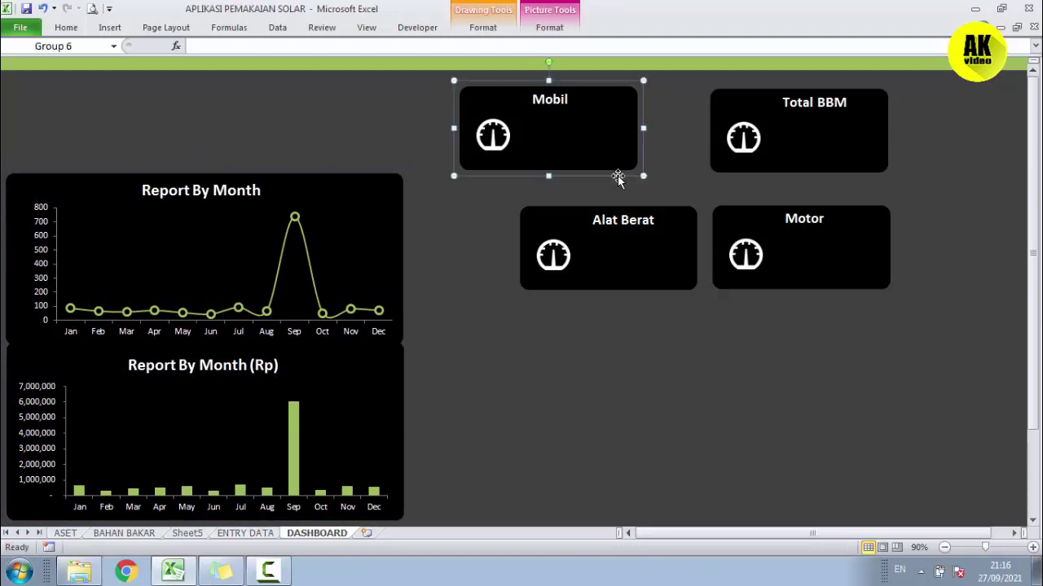
Place the Mobil tile in the dashboard's top-left corner and widen it slightly
left_click_drag(610, 177, 156, 172)
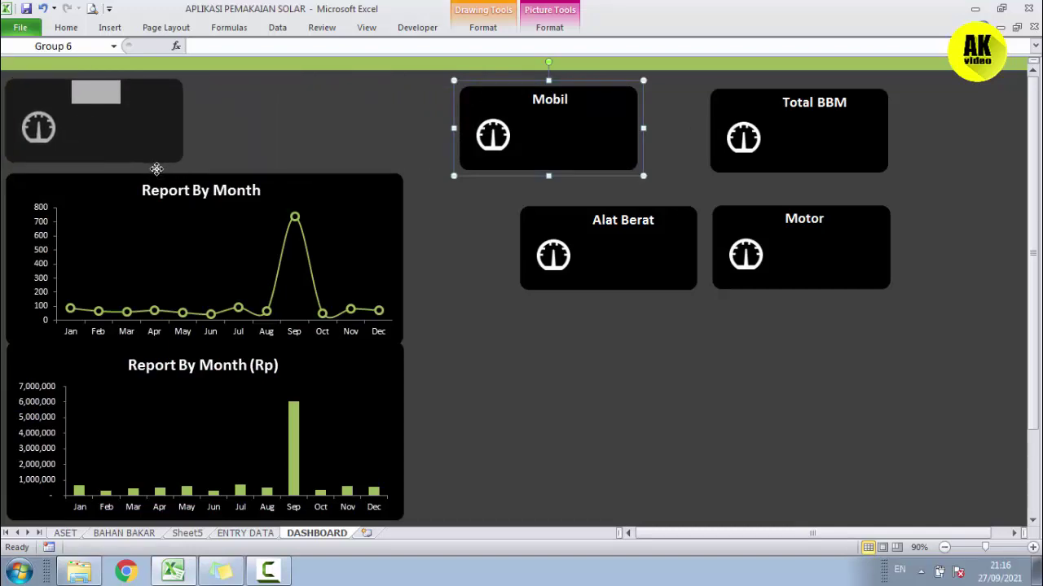
left_click_drag(156, 171, 156, 169)
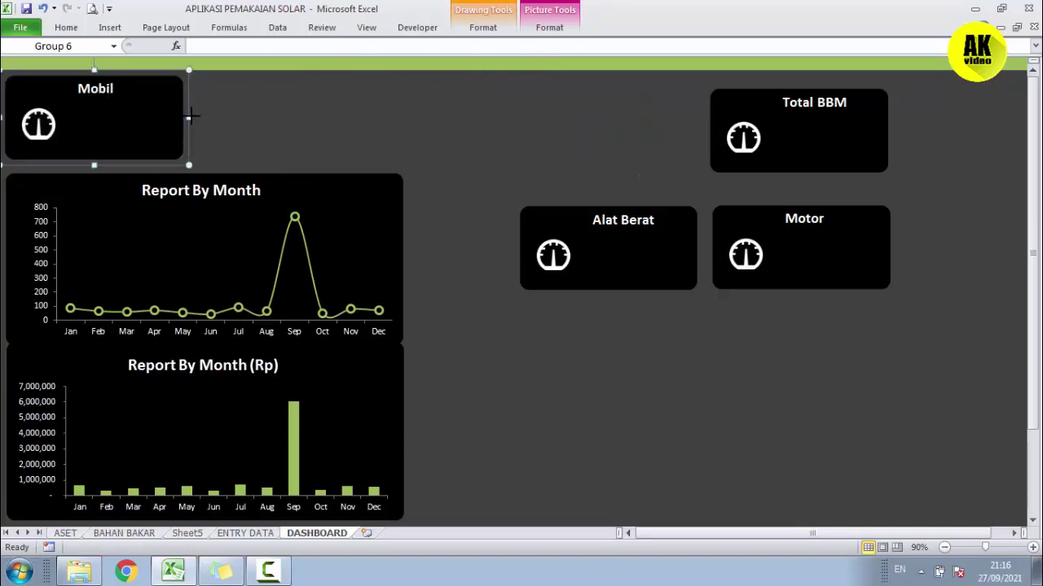
left_click_drag(190, 117, 195, 116)
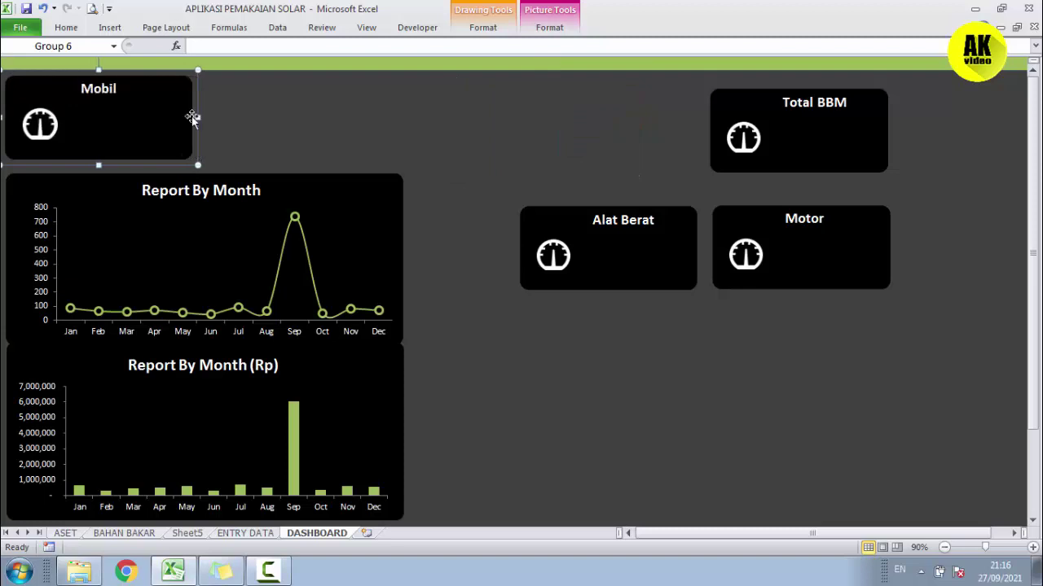
left_click(285, 121)
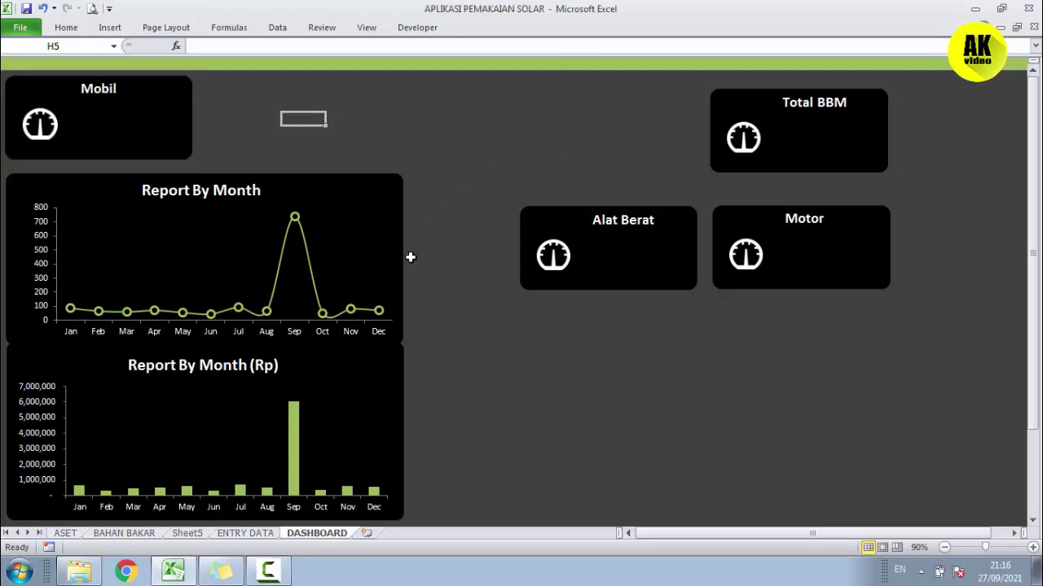
Raise the line chart two notches and widen both monthly charts to the same width
left_click(391, 303)
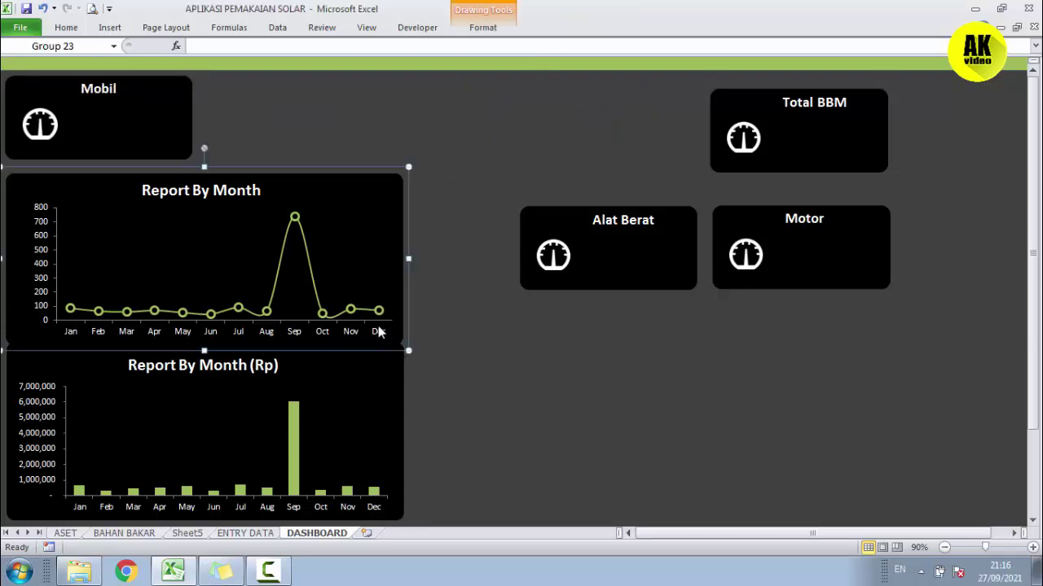
key("Up")
key("Up")
key("Up")
key("Up")
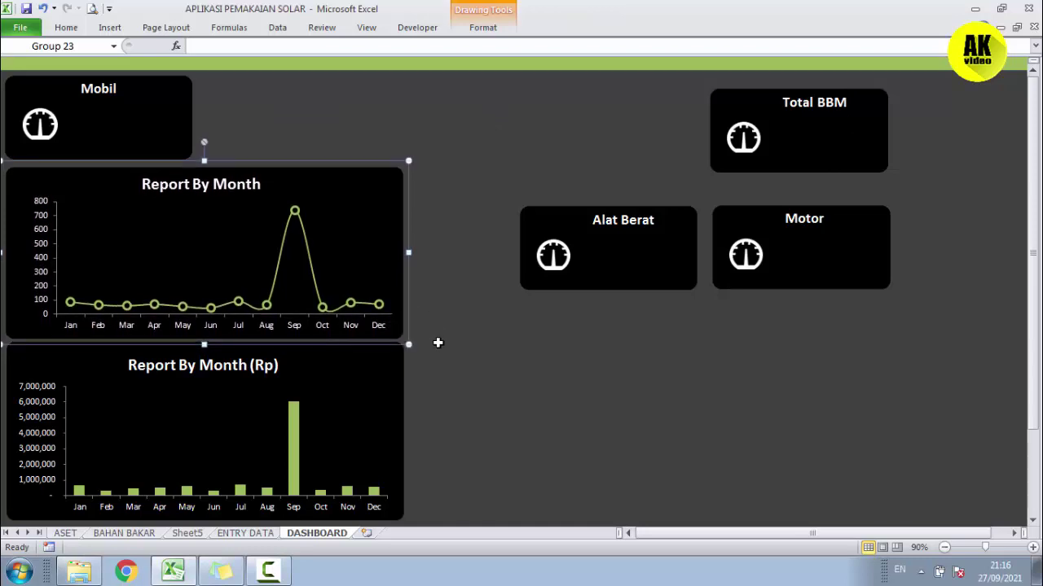
key("Up")
key("Up")
left_click(432, 342)
left_click(392, 384)
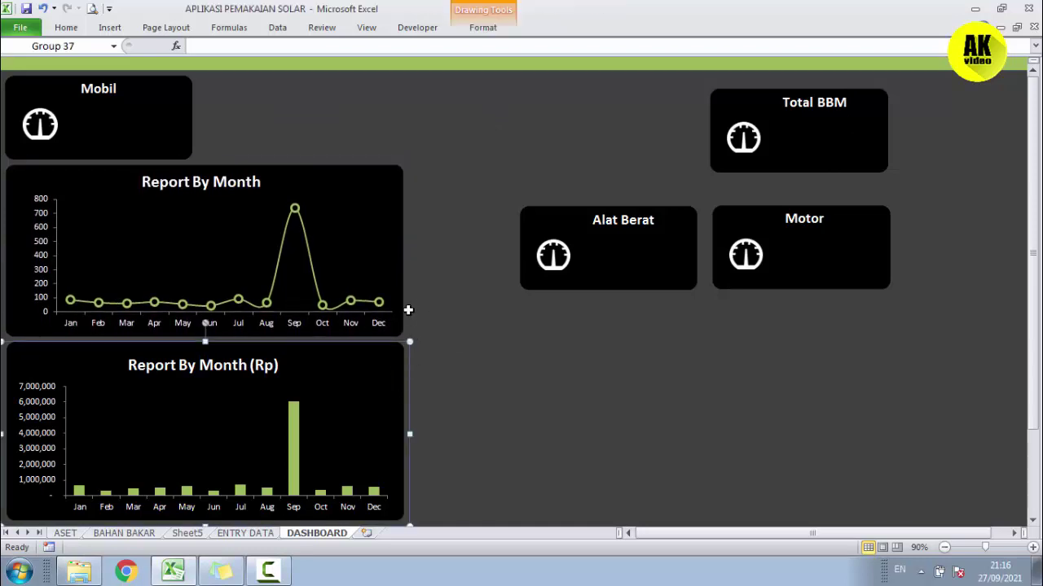
left_click(393, 274, "ctrl")
left_click_drag(409, 250, 540, 252)
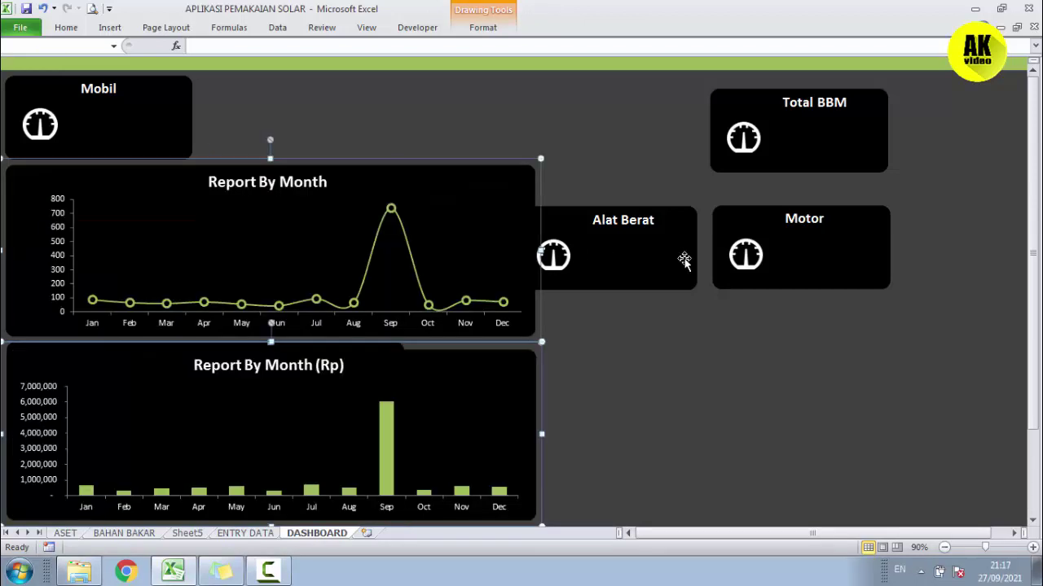
Move the Alat Berat tile below Motor and fine-tune the charts so their edges meet
left_click_drag(663, 274, 861, 360)
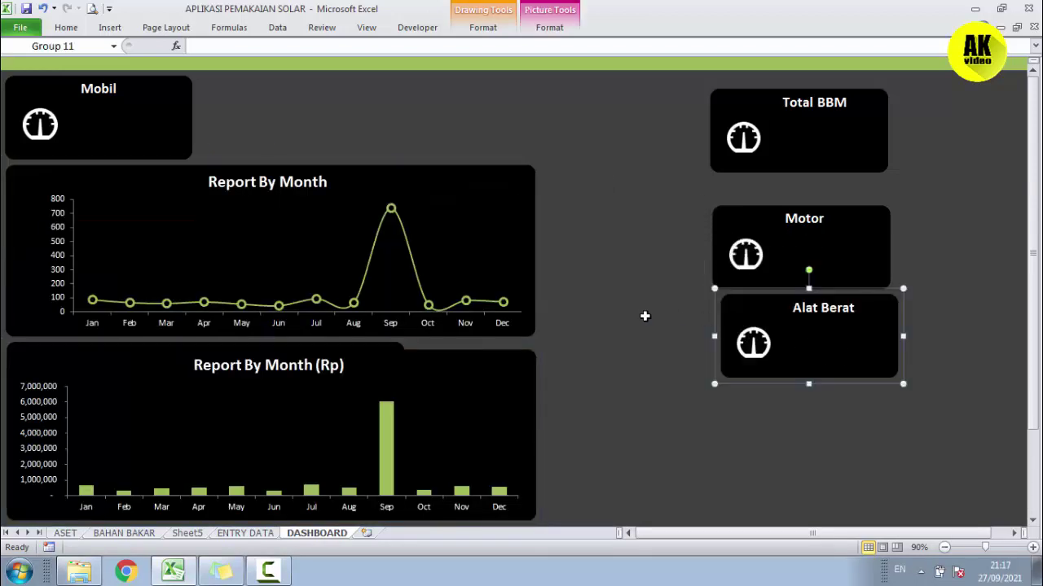
left_click(396, 342)
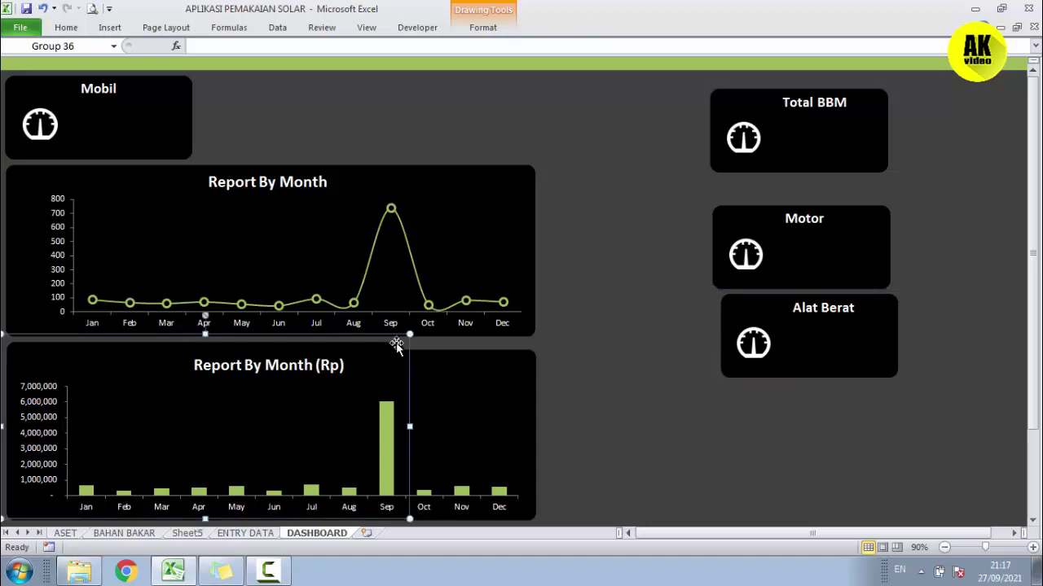
left_click(414, 342)
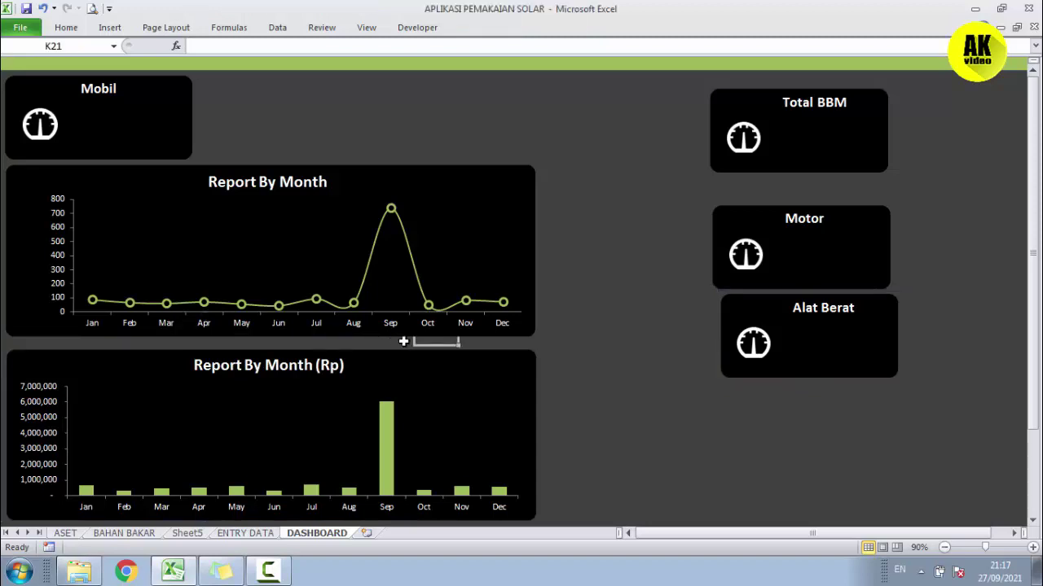
left_click(498, 367)
left_click(499, 366)
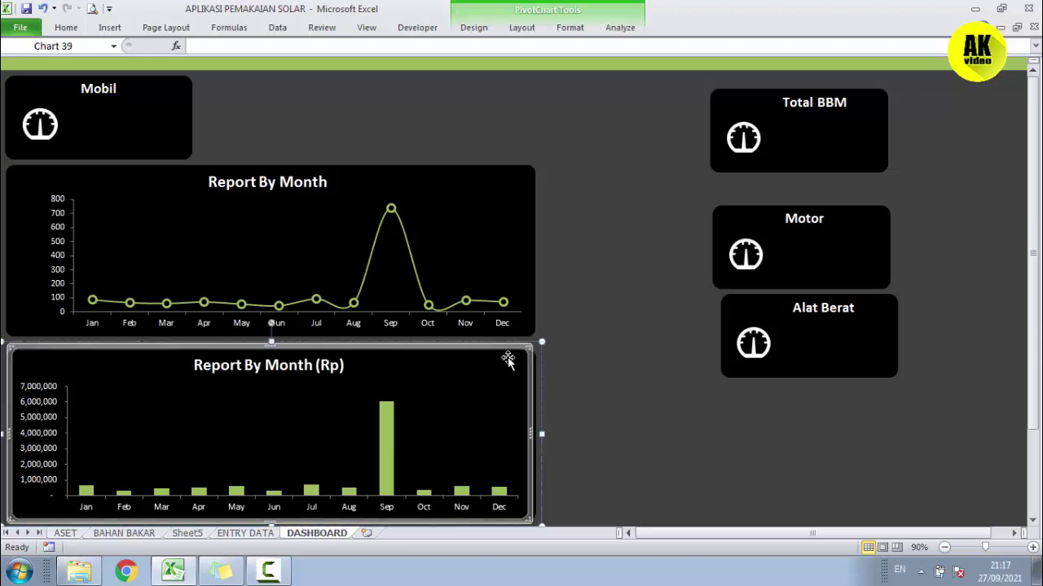
left_click(539, 343)
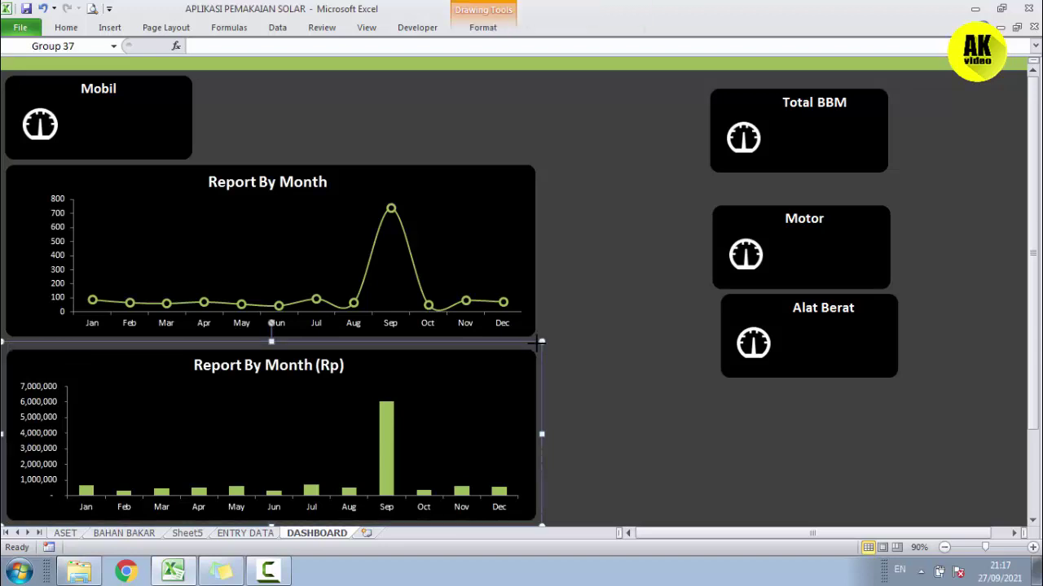
left_click_drag(539, 342, 538, 341)
left_click(526, 326)
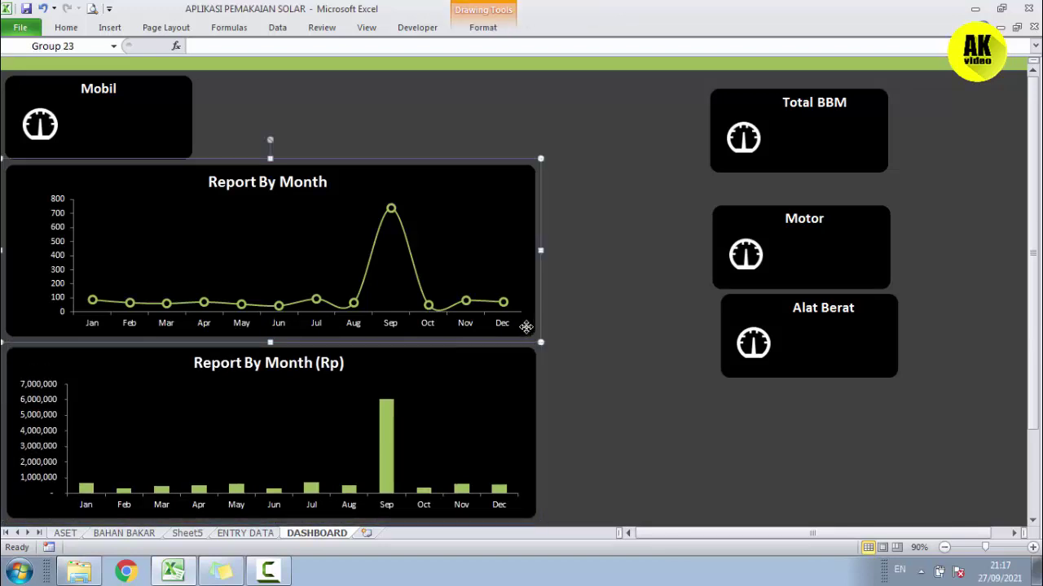
left_click_drag(526, 327, 526, 331)
left_click(592, 313)
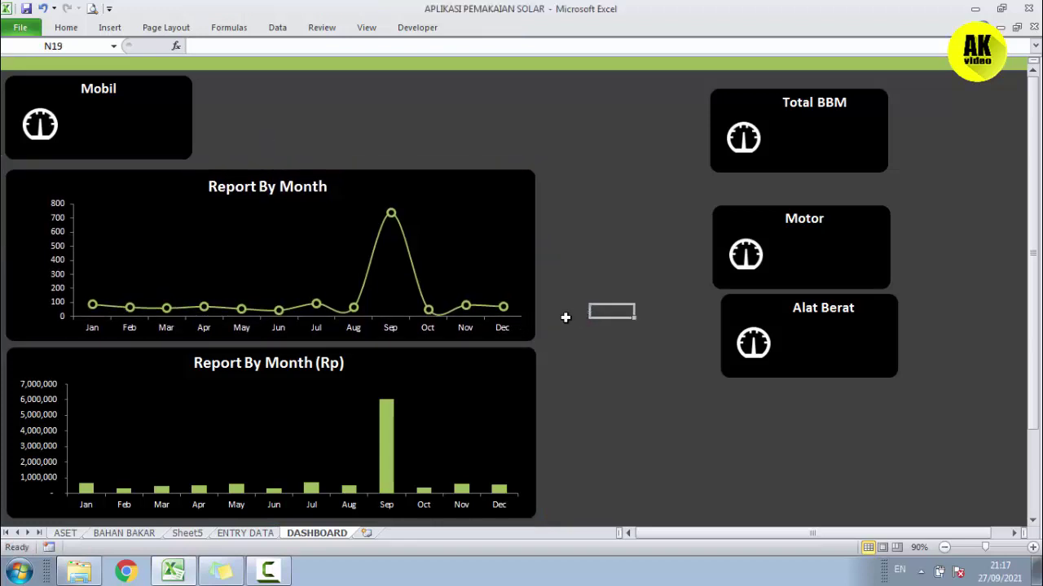
Widen the Mobil tile's rounded background rectangle
left_click(111, 137)
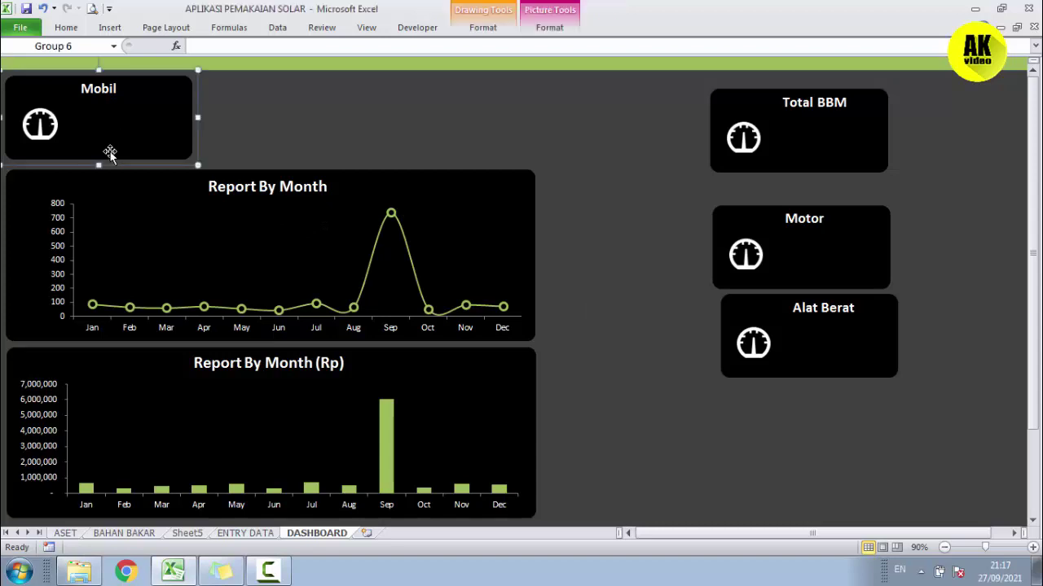
left_click(101, 161)
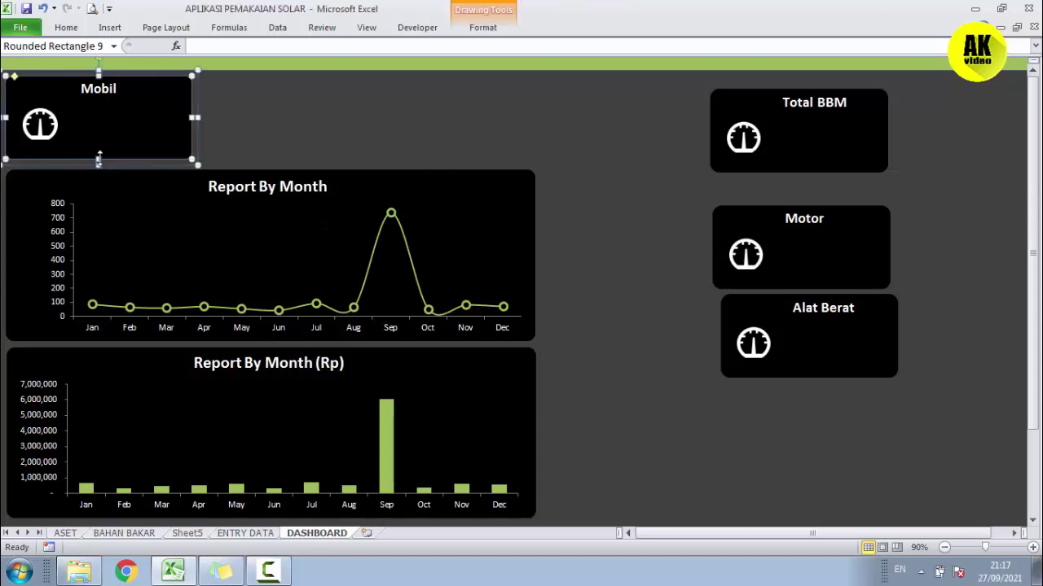
left_click(245, 120)
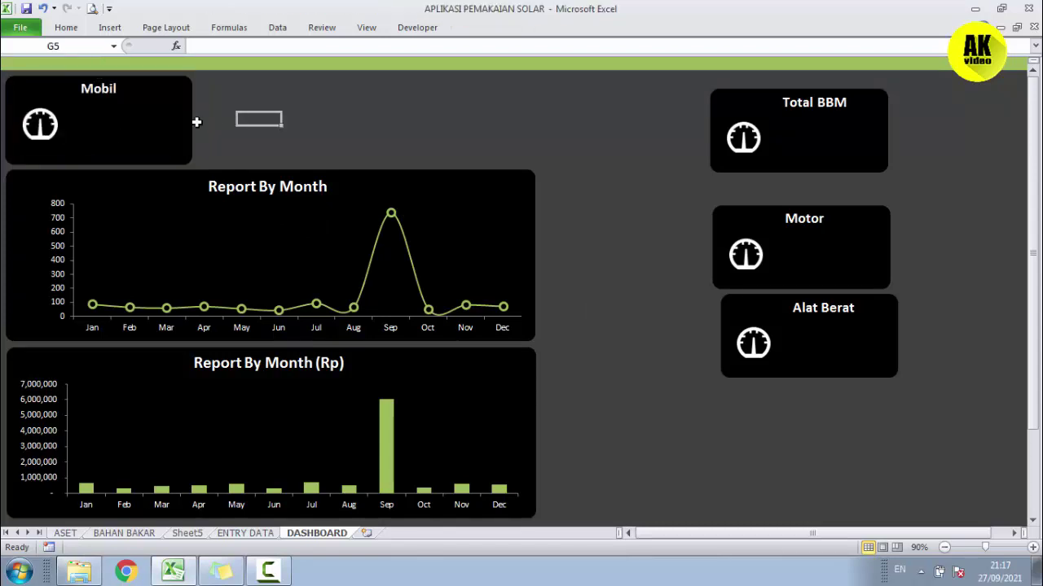
left_click(178, 118)
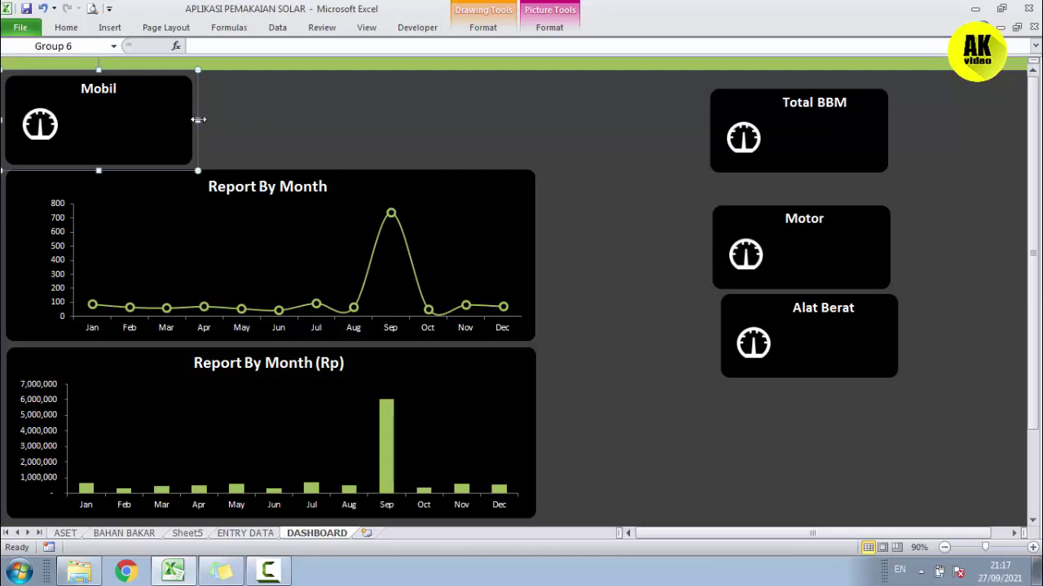
left_click_drag(210, 121, 259, 121)
left_click(310, 119)
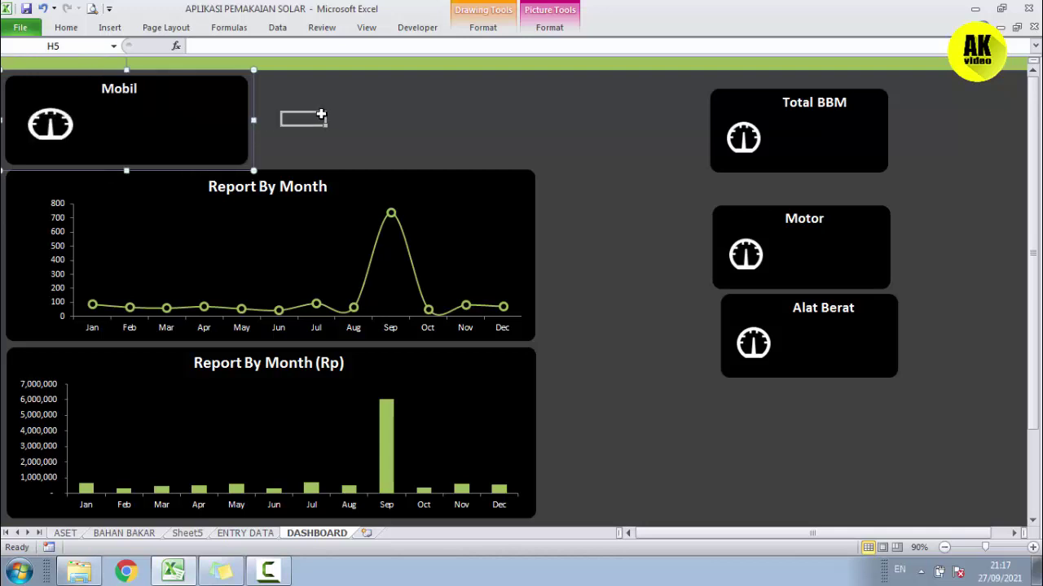
left_click(73, 137)
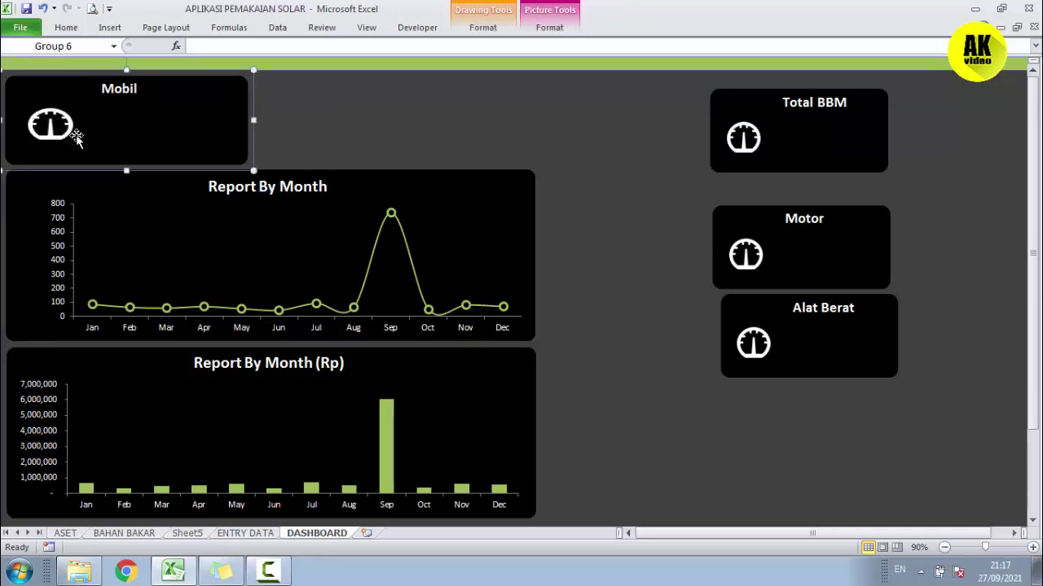
key("ctrl+z")
left_click(162, 123)
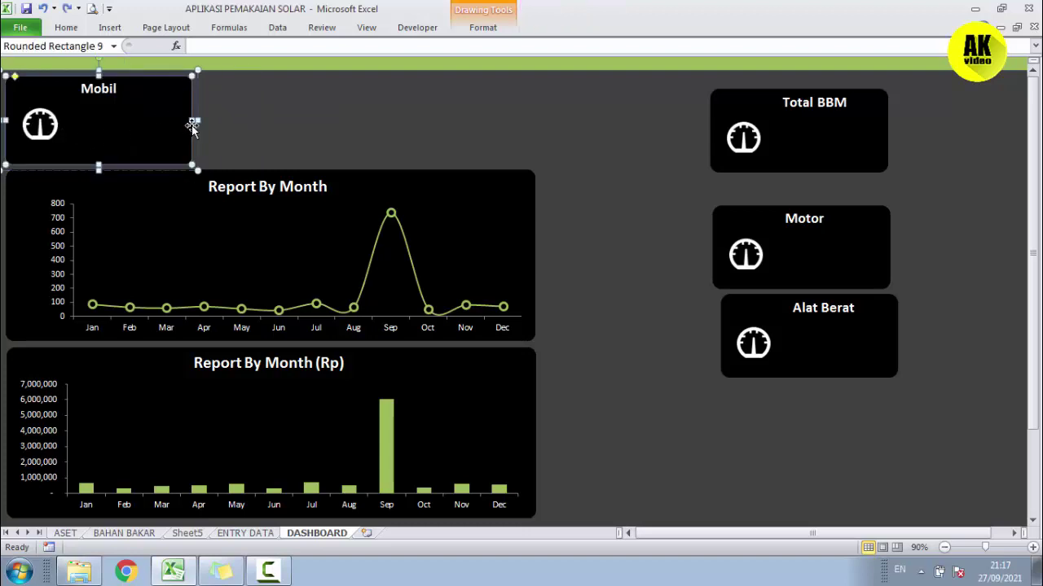
left_click_drag(196, 120, 241, 115)
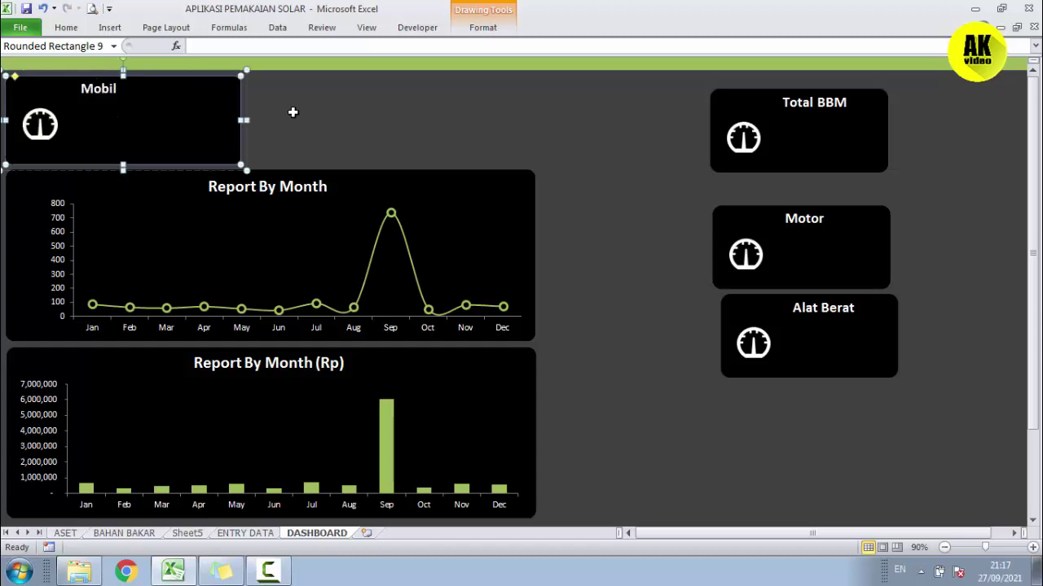
left_click(293, 118)
Move the gauge icon higher and position the Mobil label beneath it on the tile's left
left_click(96, 104)
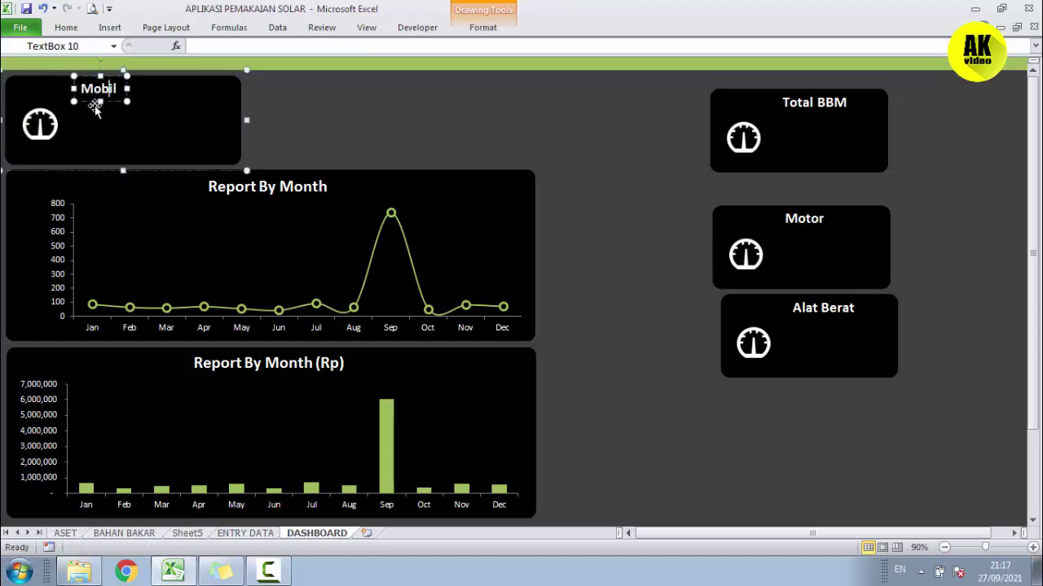
left_click(41, 121)
left_click(98, 89)
left_click_drag(49, 118, 59, 157)
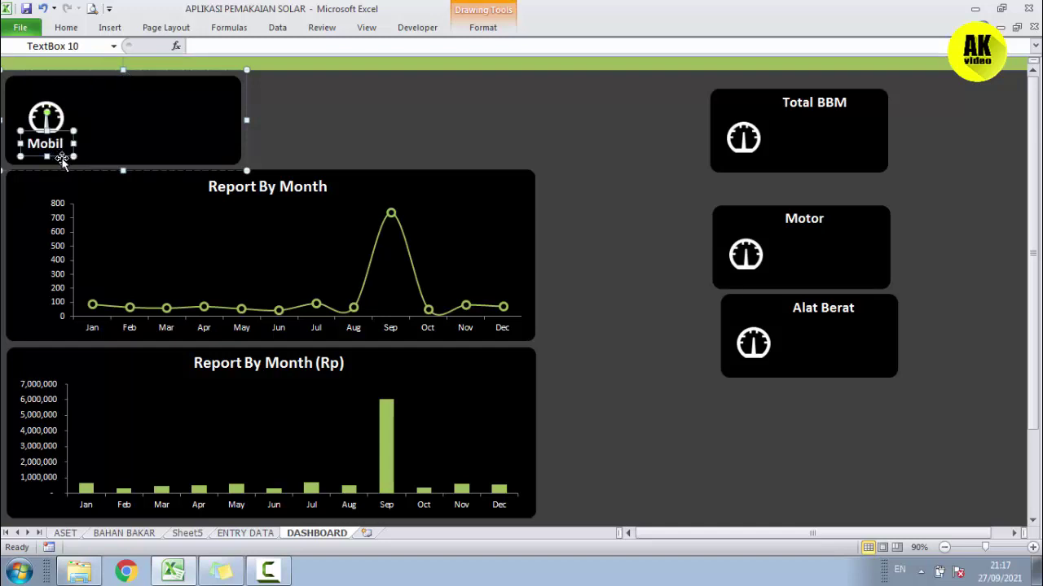
left_click(61, 115)
left_click_drag(57, 106, 55, 98)
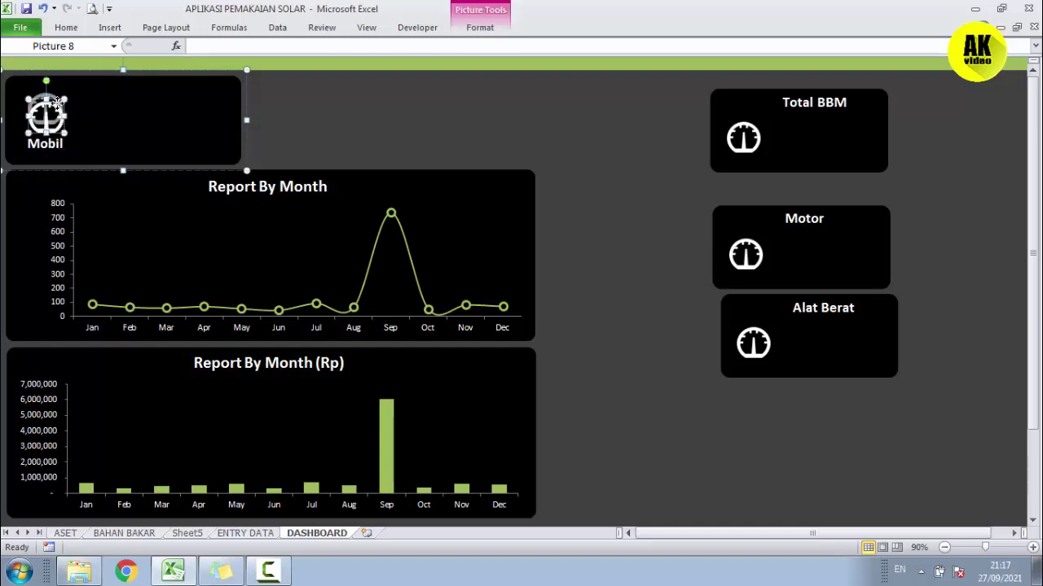
left_click(57, 144)
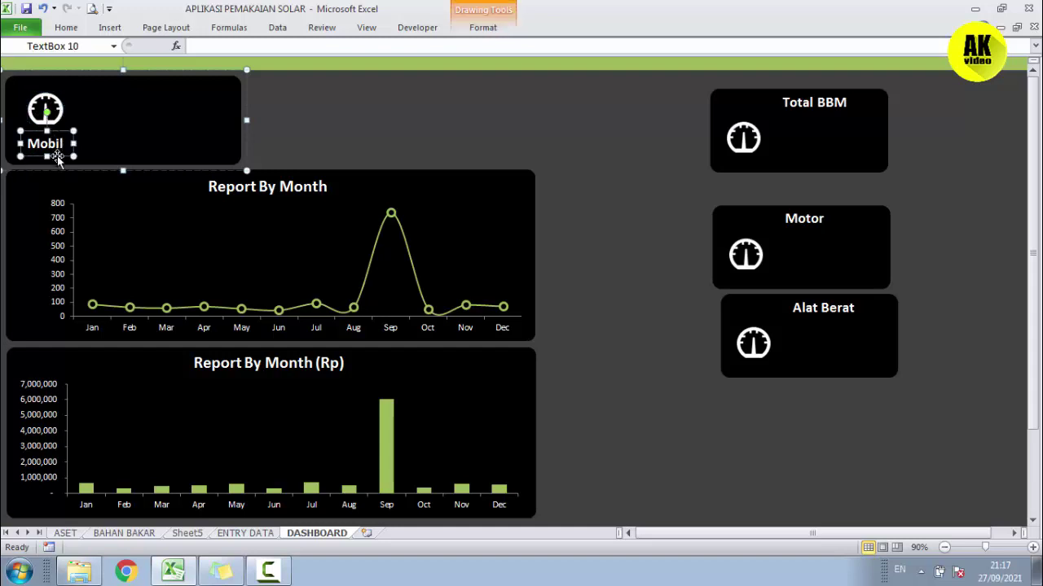
left_click_drag(58, 155, 62, 152)
left_click(390, 130)
left_click(53, 120)
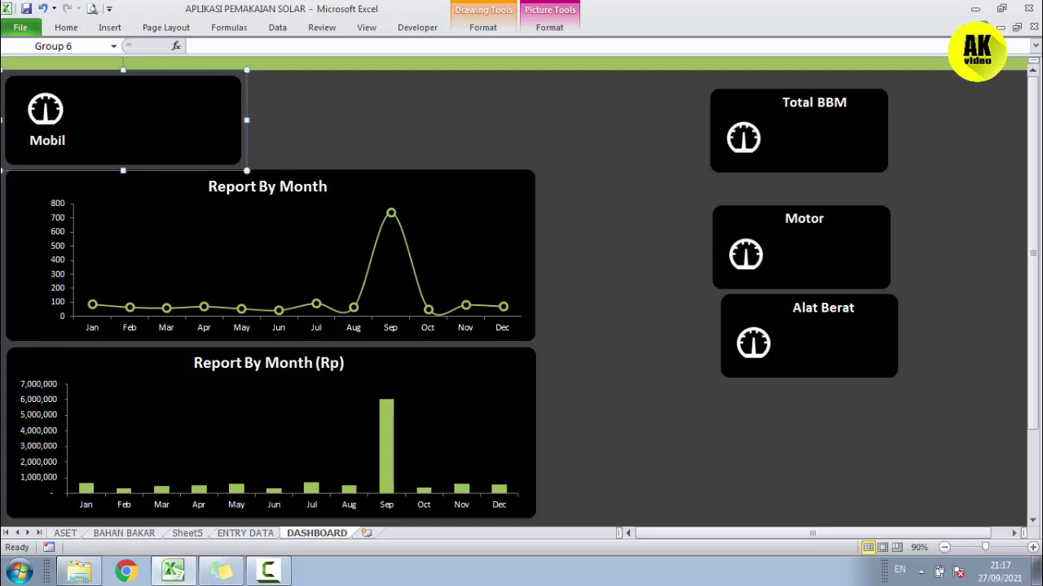
left_click(49, 110)
left_click_drag(51, 114, 61, 119)
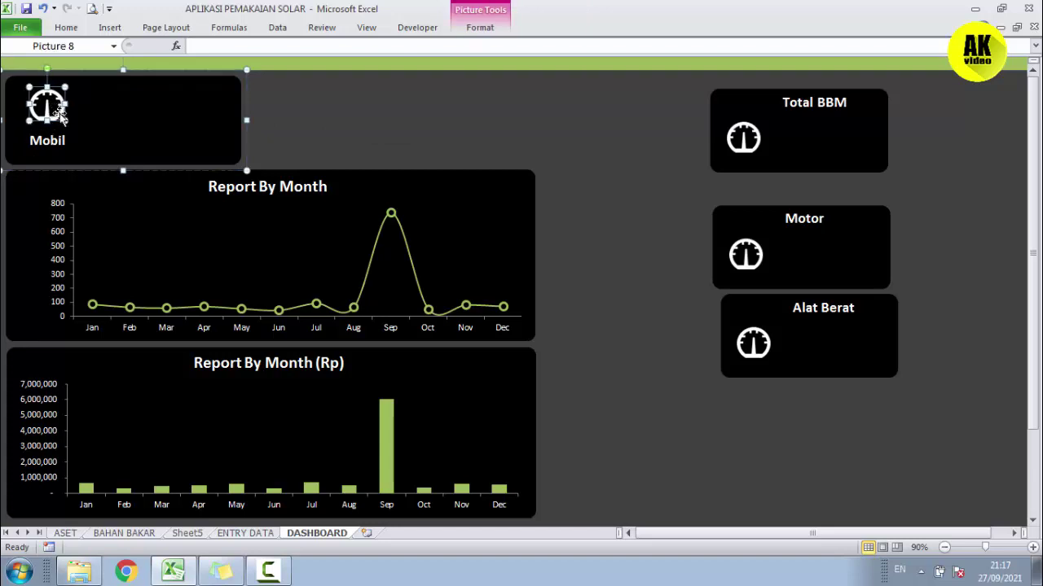
left_click(310, 120)
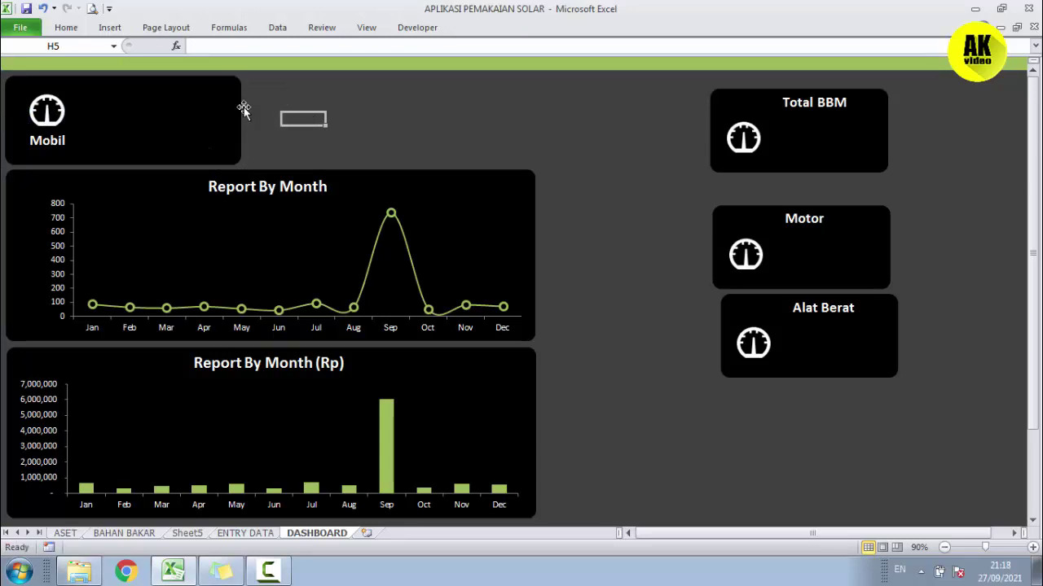
Collapse row 1 and heighten row 2, then hide the row and column headings
left_click(366, 28)
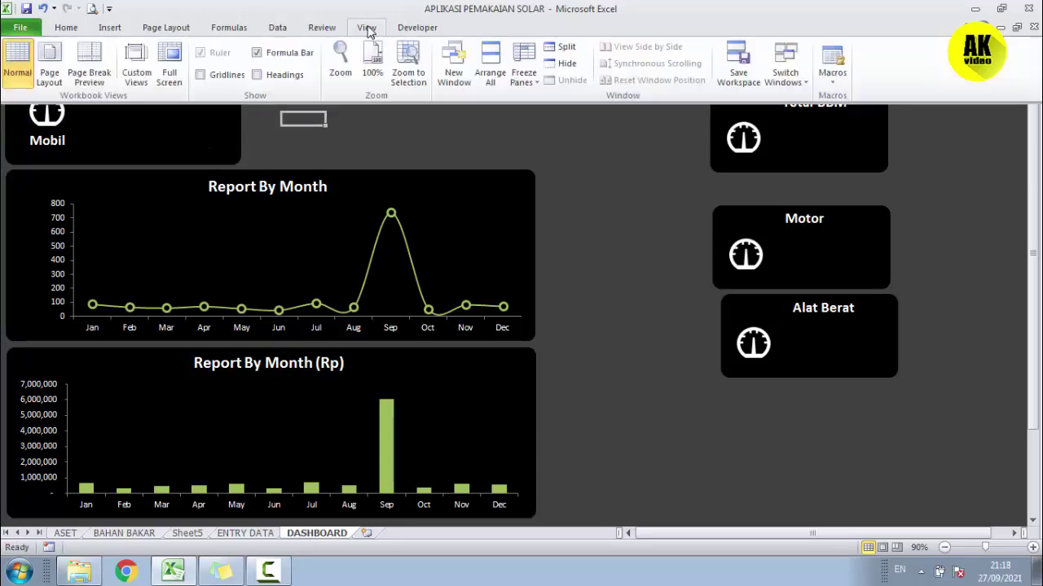
left_click(283, 76)
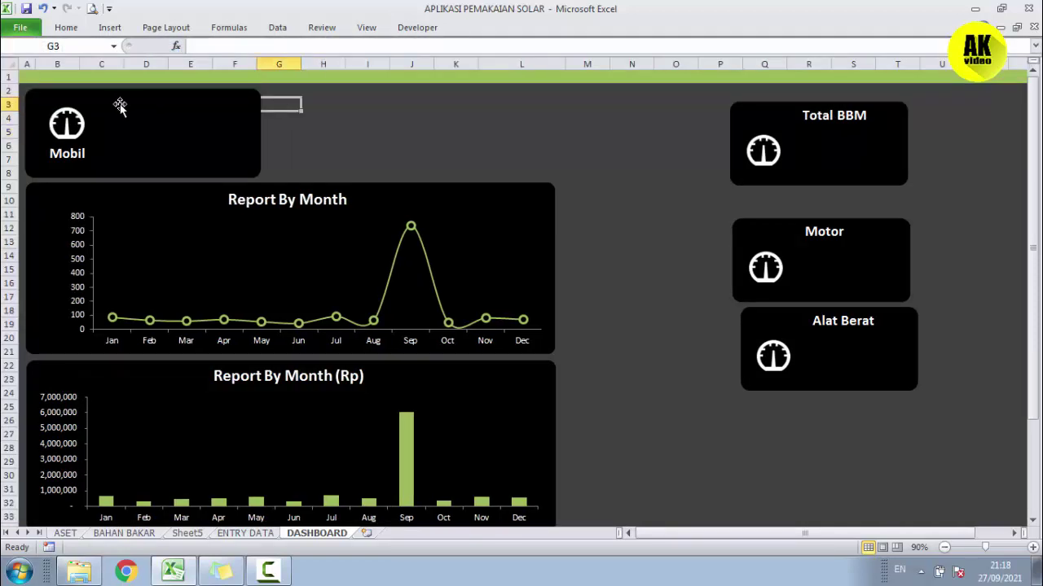
left_click_drag(16, 84, 16, 74)
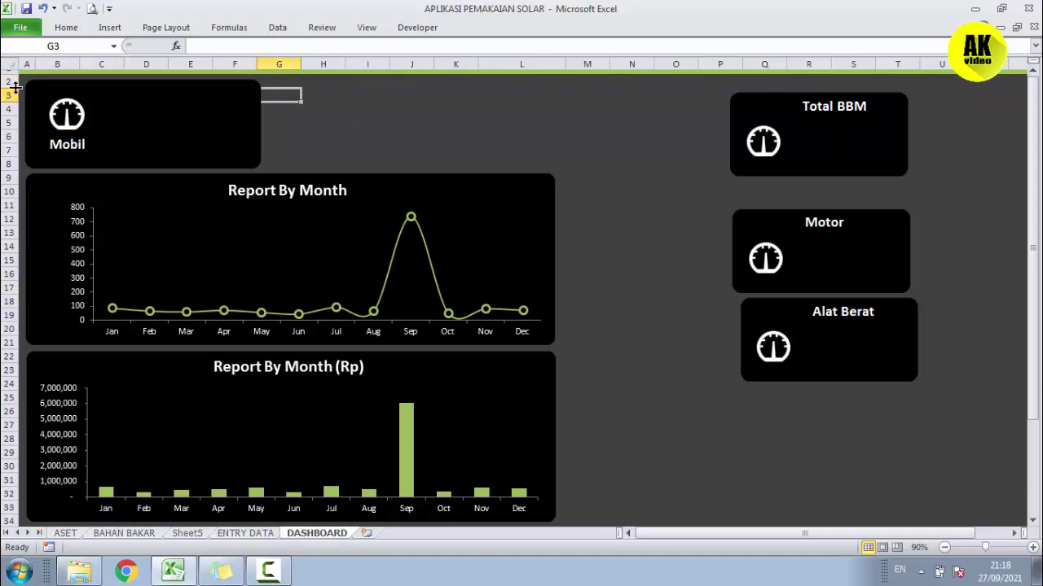
left_click_drag(17, 84, 15, 93)
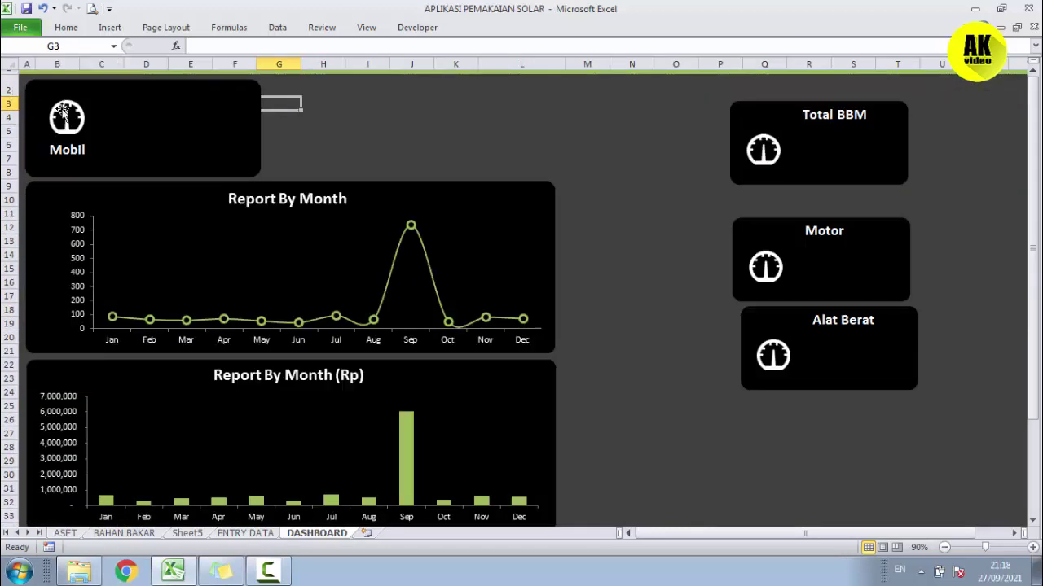
left_click(273, 131)
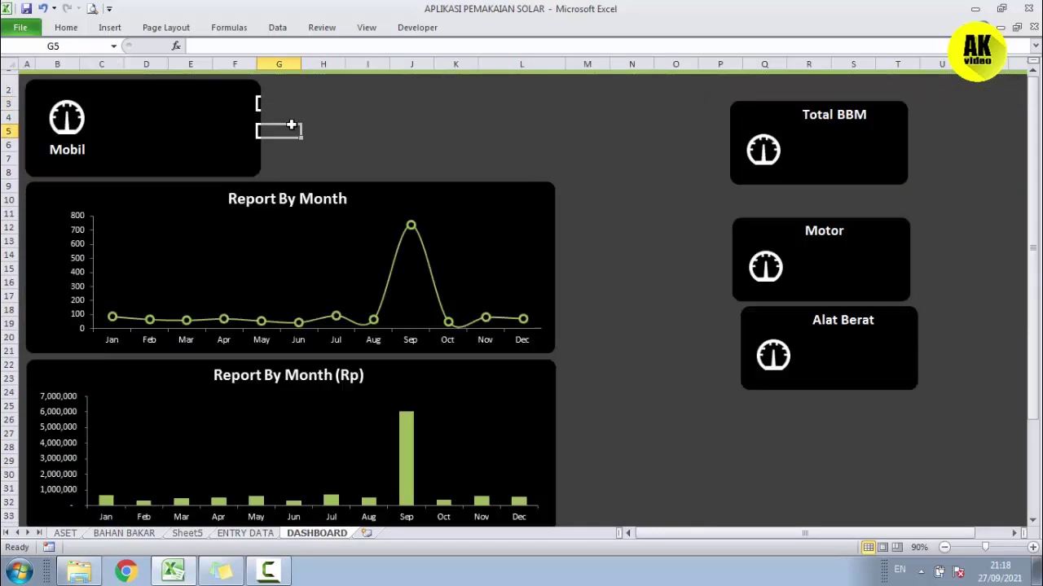
left_click(366, 27)
left_click(275, 75)
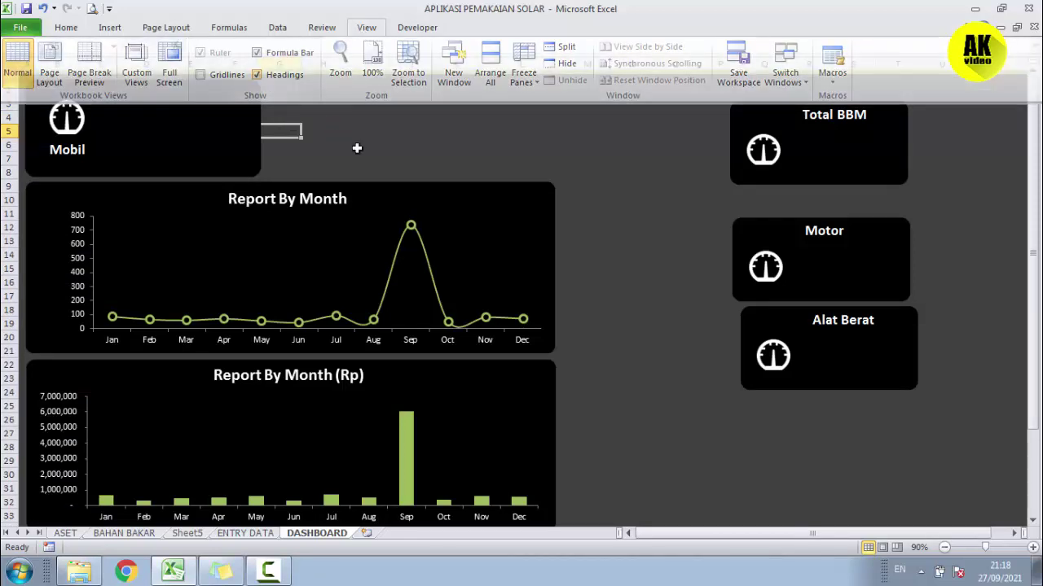
left_click(363, 121)
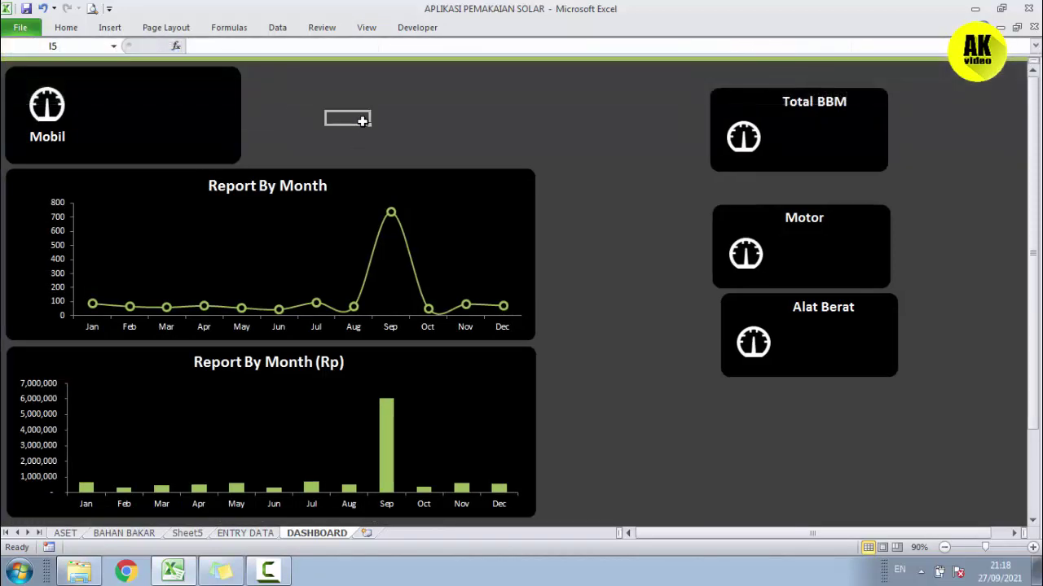
Nudge both monthly charts down one step
left_click(169, 355)
left_click(198, 303, "ctrl")
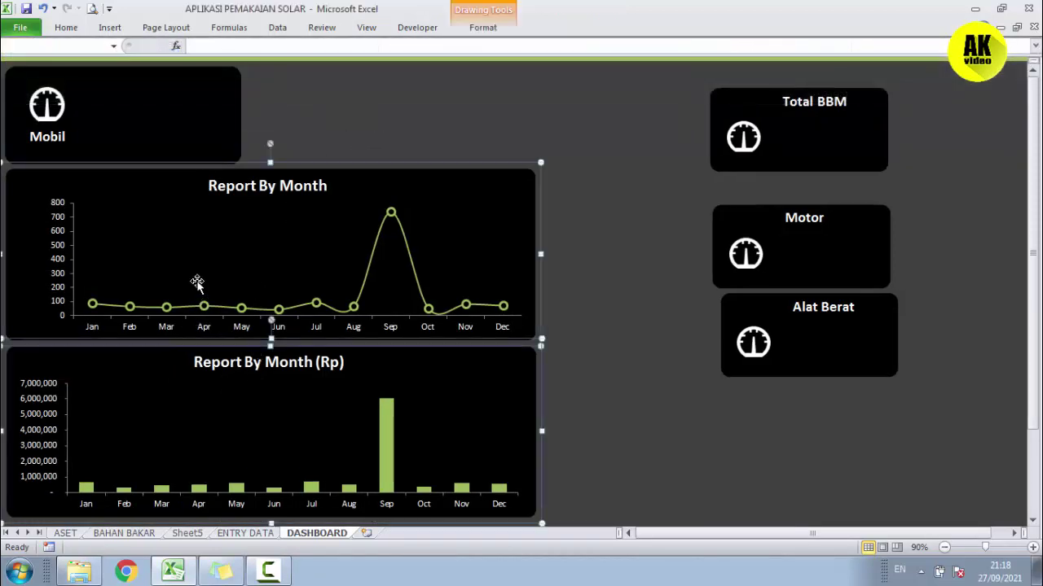
key("Down")
key("Down")
key("Down")
key("Down")
key("Down")
key("Down")
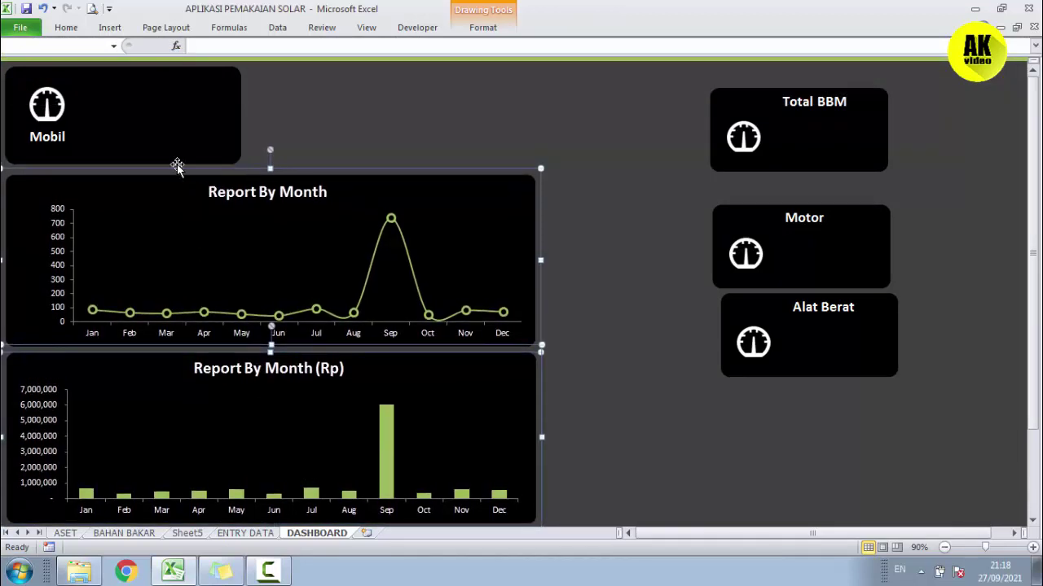
Resize the Mobil tile and shorten its rounded background box slightly
left_click(178, 166)
left_click_drag(124, 166, 124, 171)
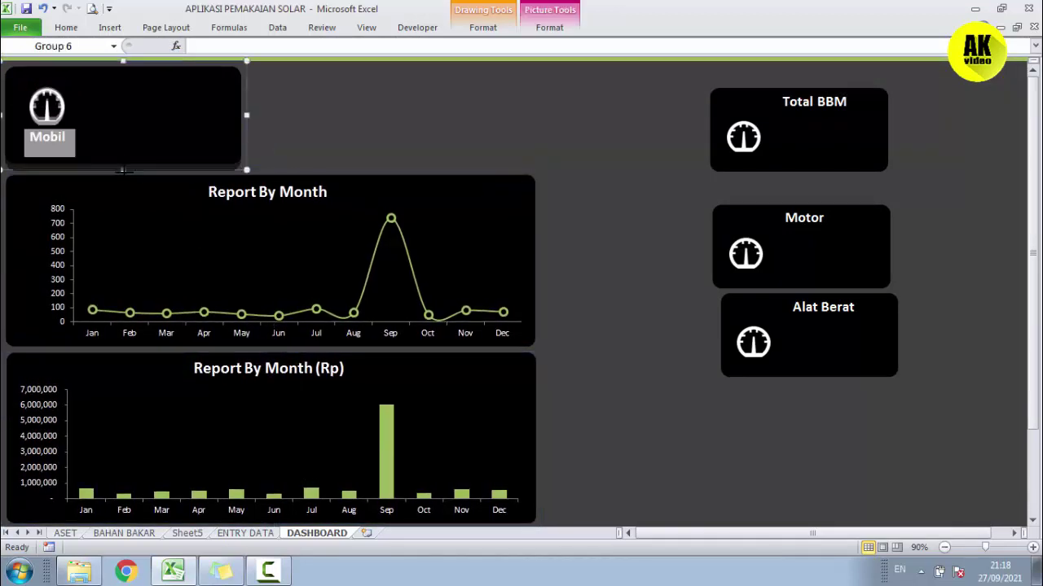
left_click_drag(123, 170, 123, 178)
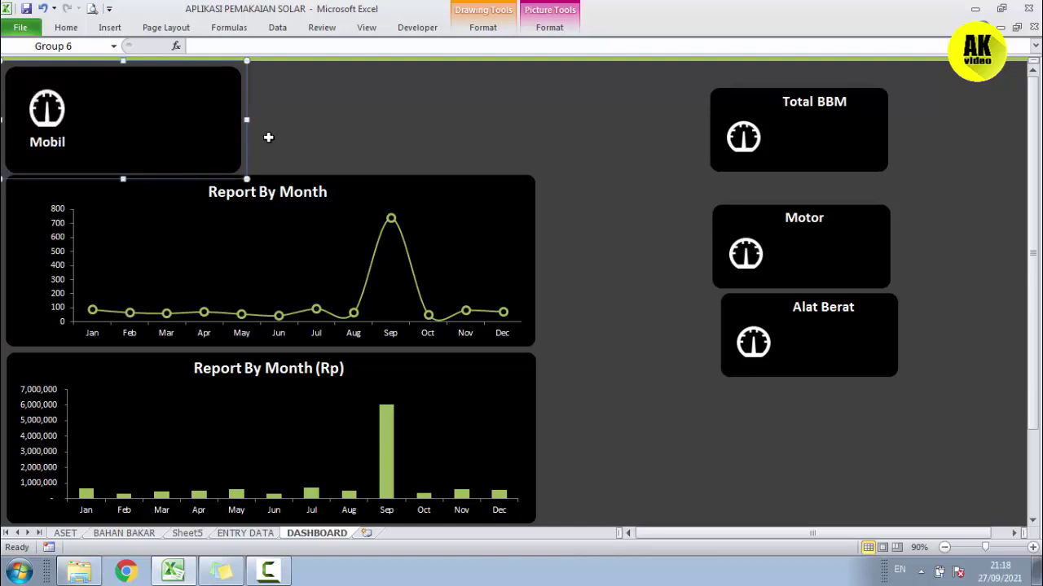
left_click(281, 130)
left_click(146, 163)
left_click(136, 163)
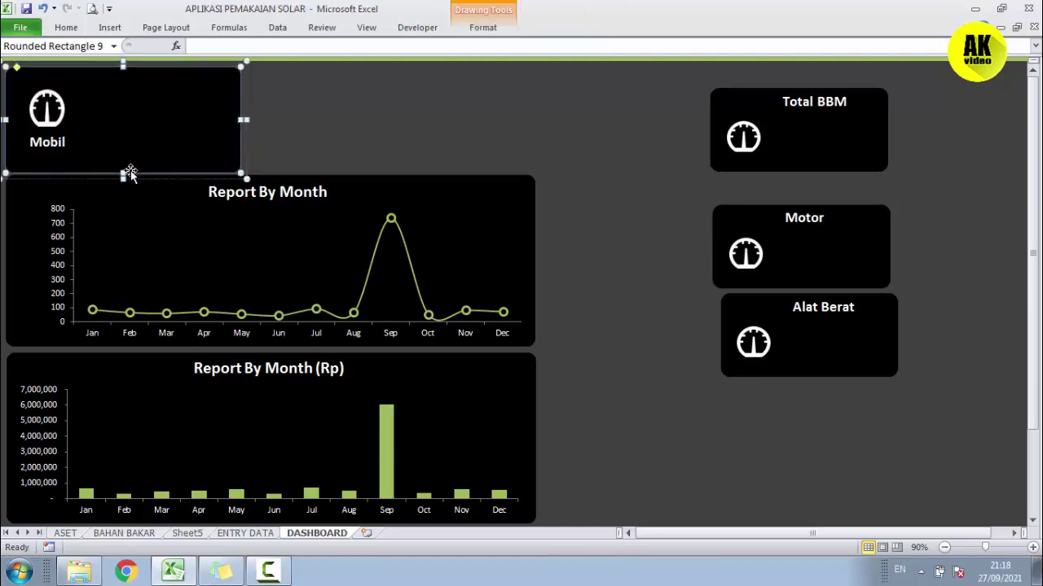
left_click_drag(123, 174, 123, 168)
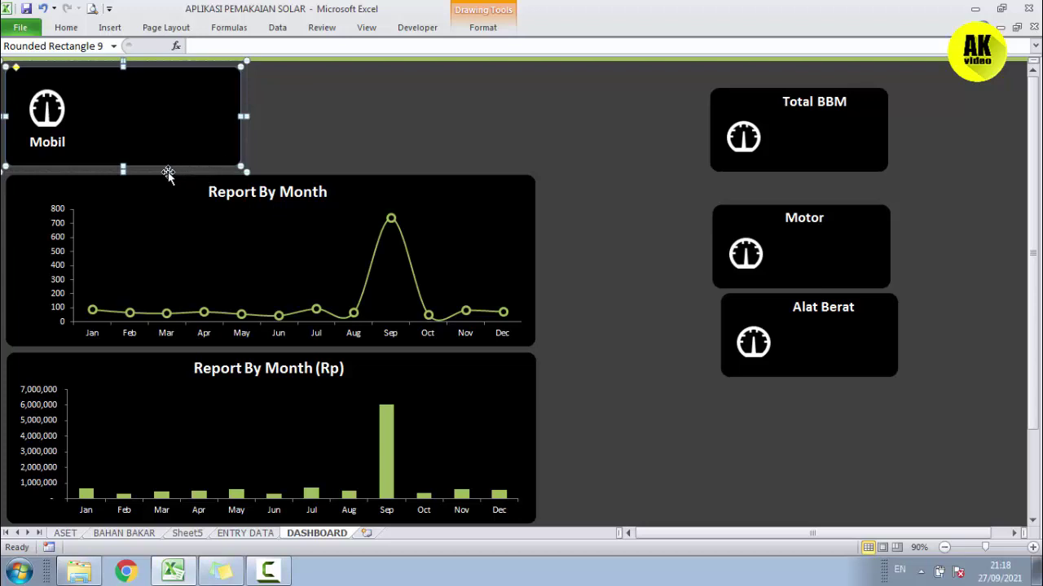
left_click(288, 151)
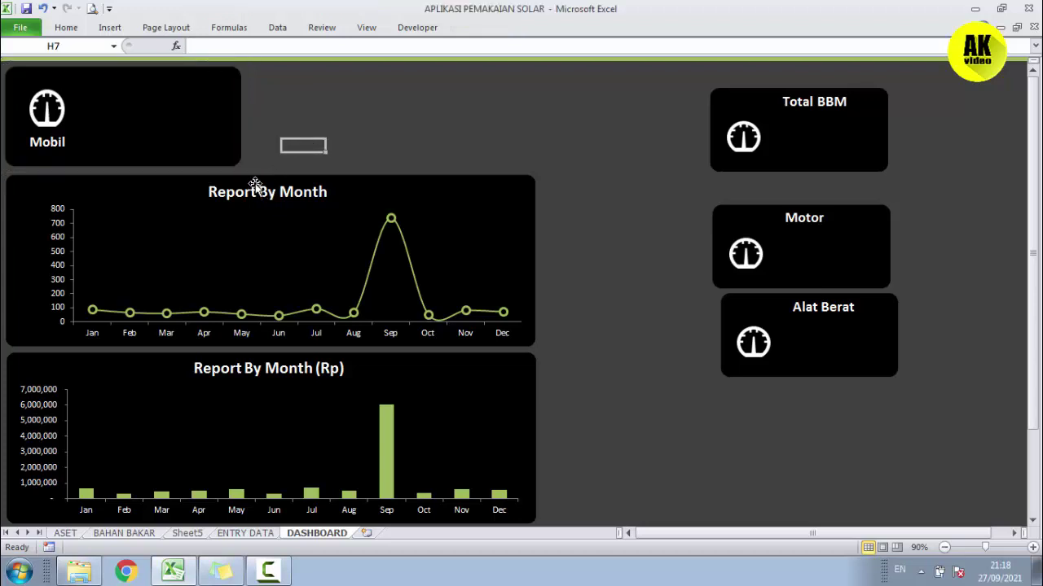
Nudge the Mobil tile down slightly and save the workbook
left_click(225, 156)
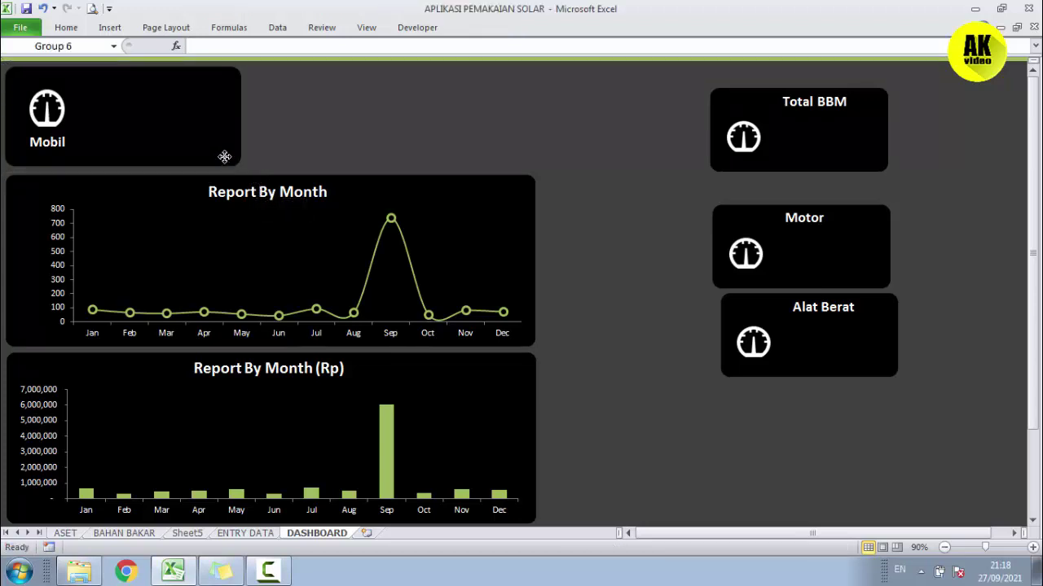
left_click_drag(225, 156, 225, 159)
left_click(329, 130)
key("ctrl+s")
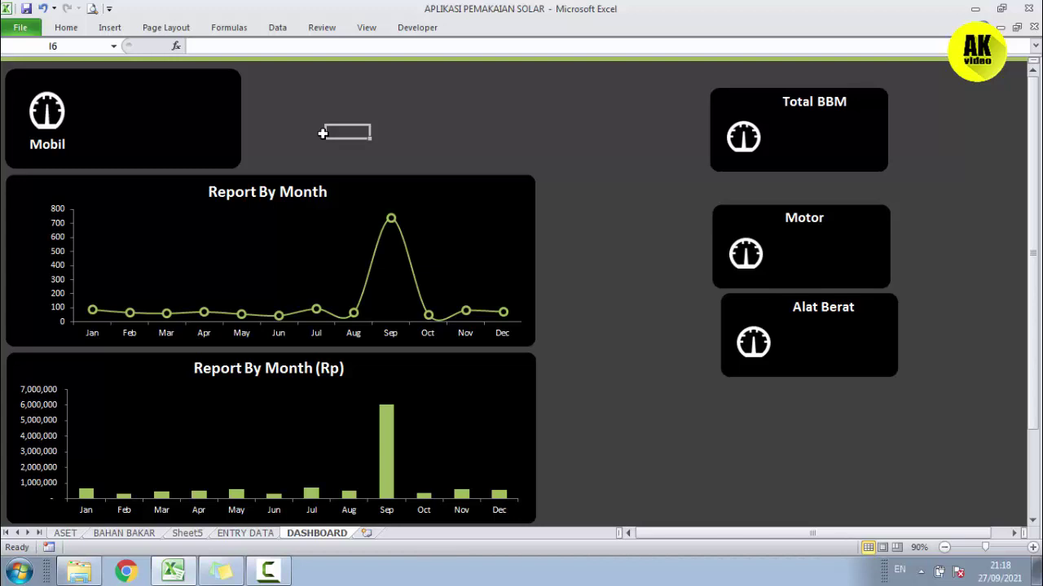
Delete the Motor, Total BBM and Alat Berat tiles, keeping only the Mobil tile
left_click(267, 570)
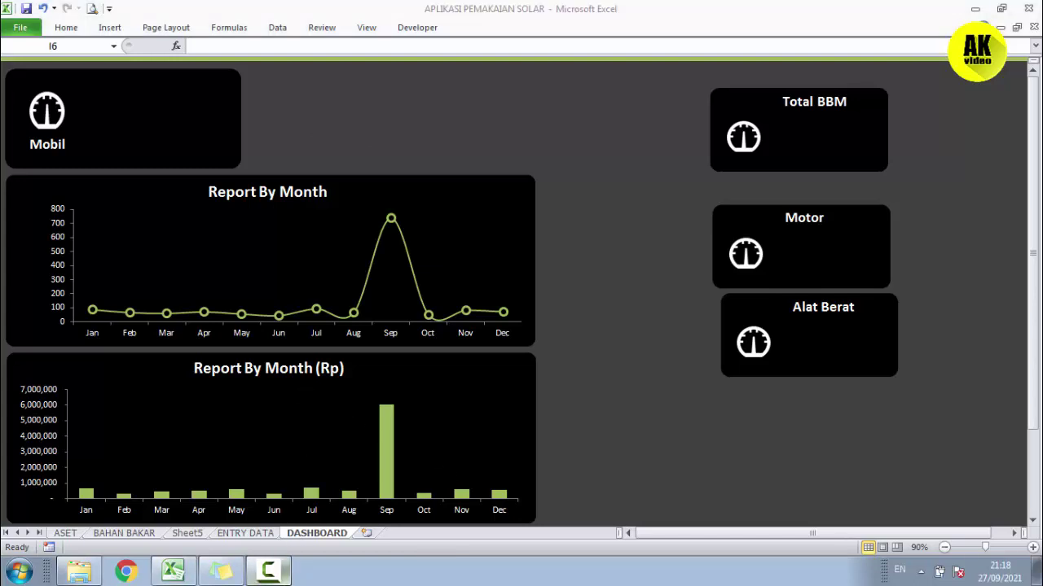
left_click(267, 570)
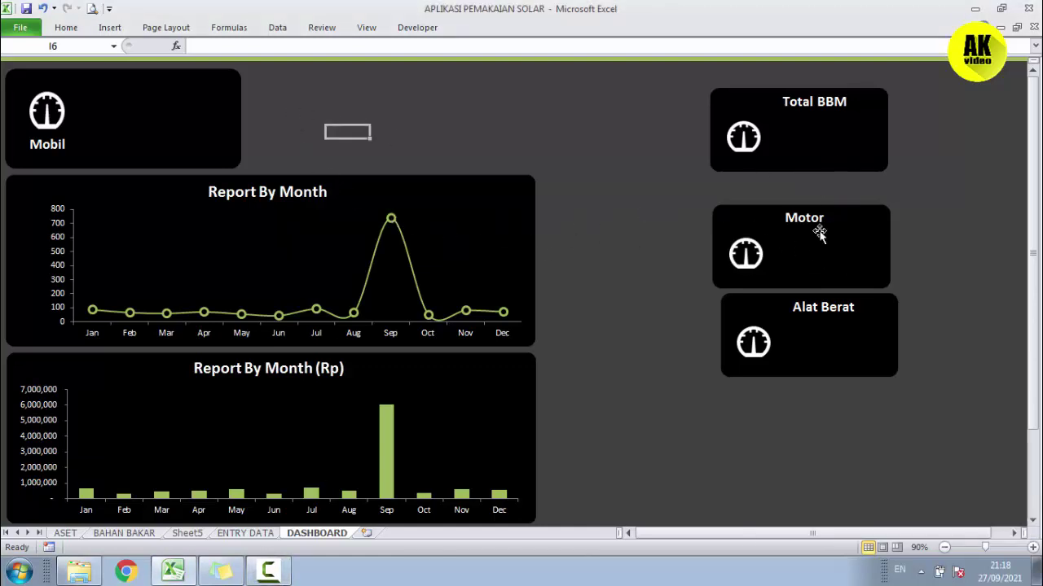
left_click(771, 235)
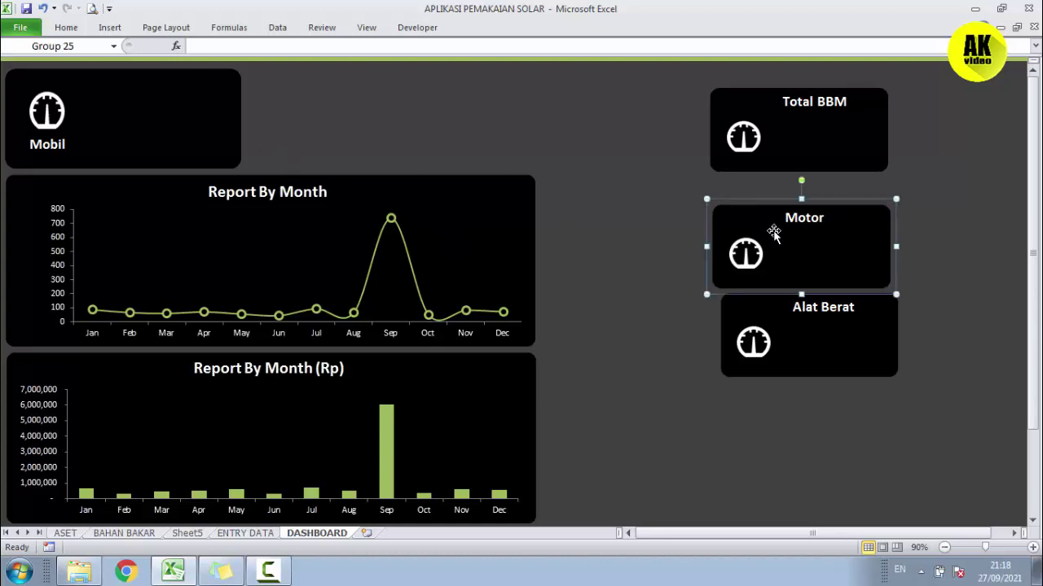
key("Delete")
left_click(803, 170)
key("Delete")
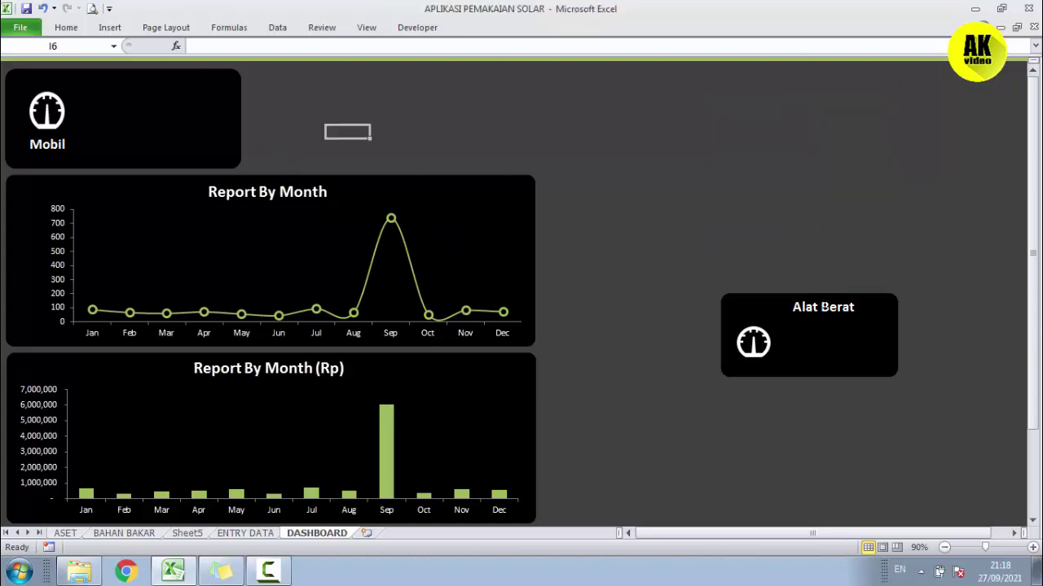
left_click(799, 305)
left_click(776, 287)
left_click(775, 297)
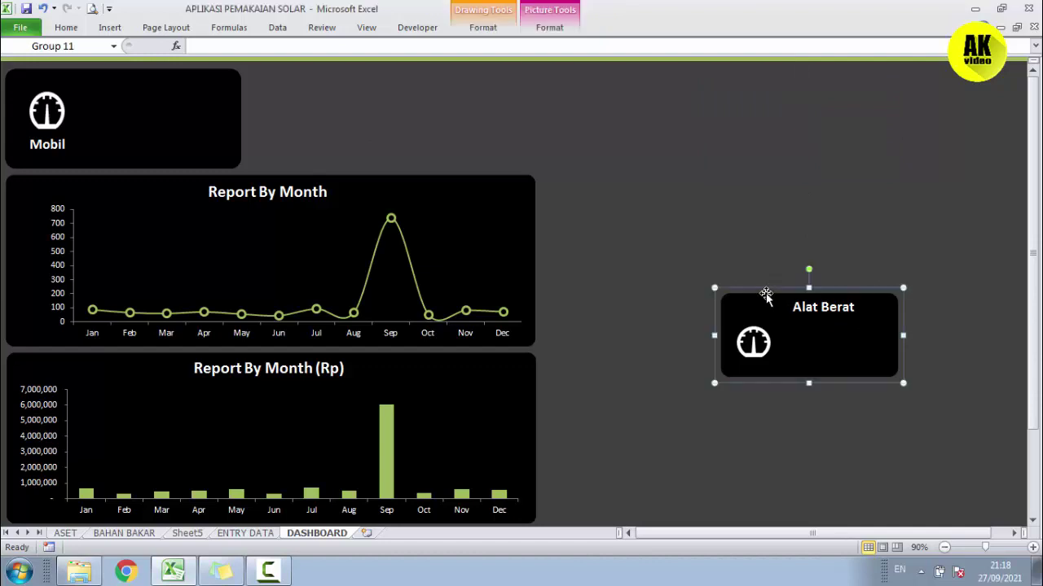
key("Delete")
left_click(235, 130)
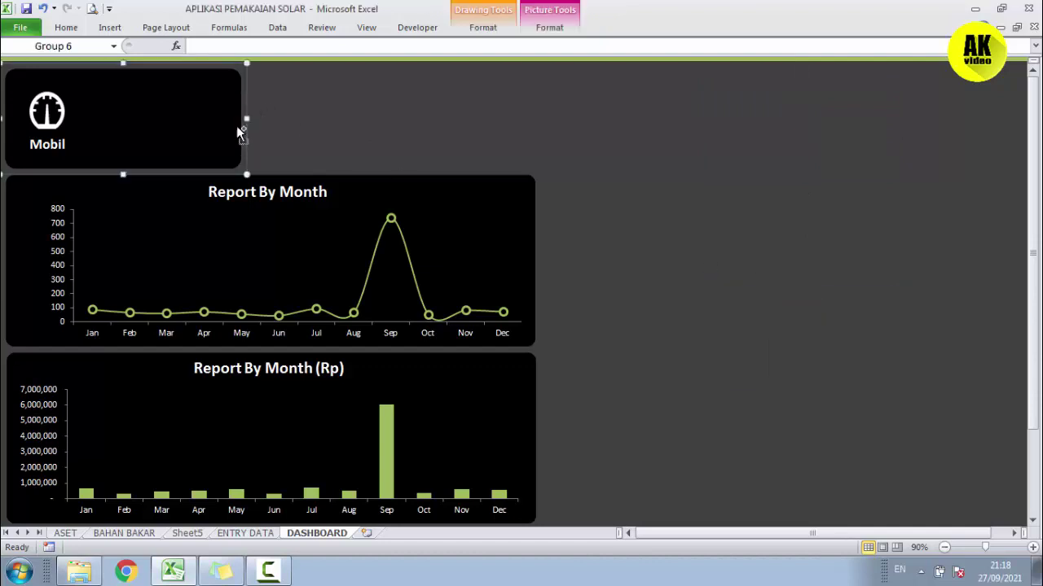
left_click(380, 103)
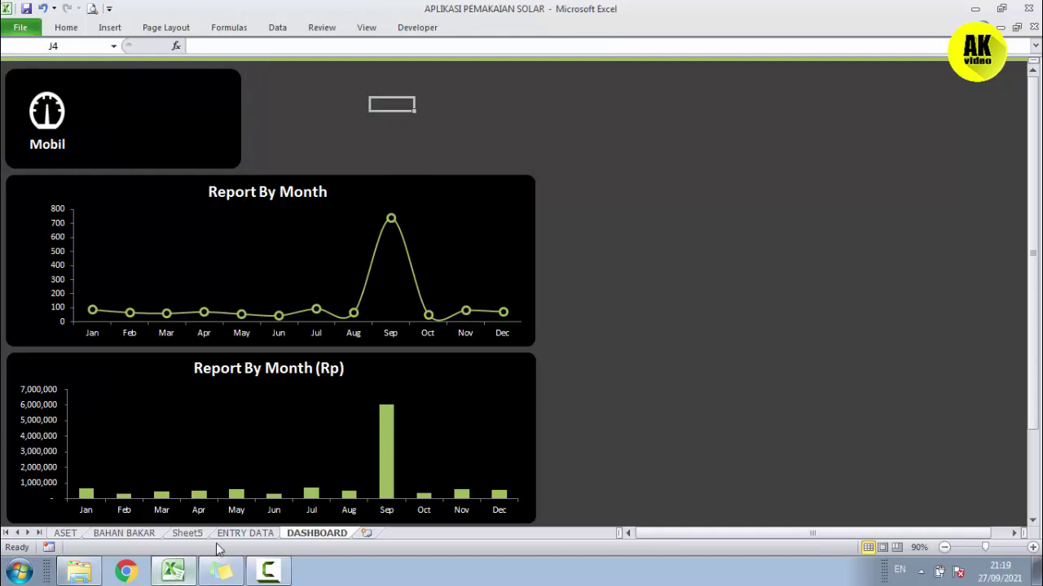
Copy the Report By Month (Rp) pivot table on Sheet5 to cell L2
left_click(193, 536)
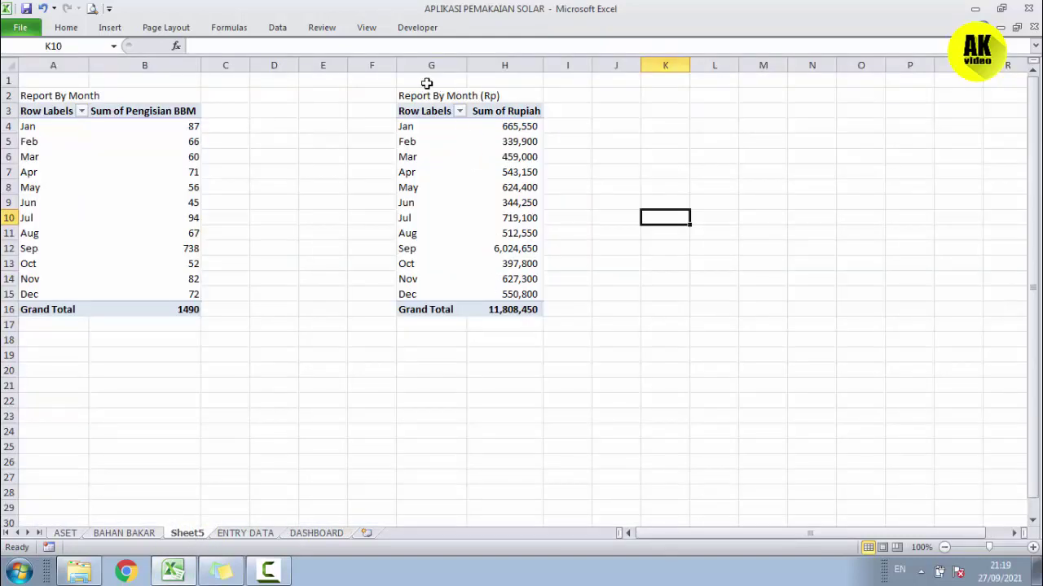
left_click_drag(413, 99, 521, 309)
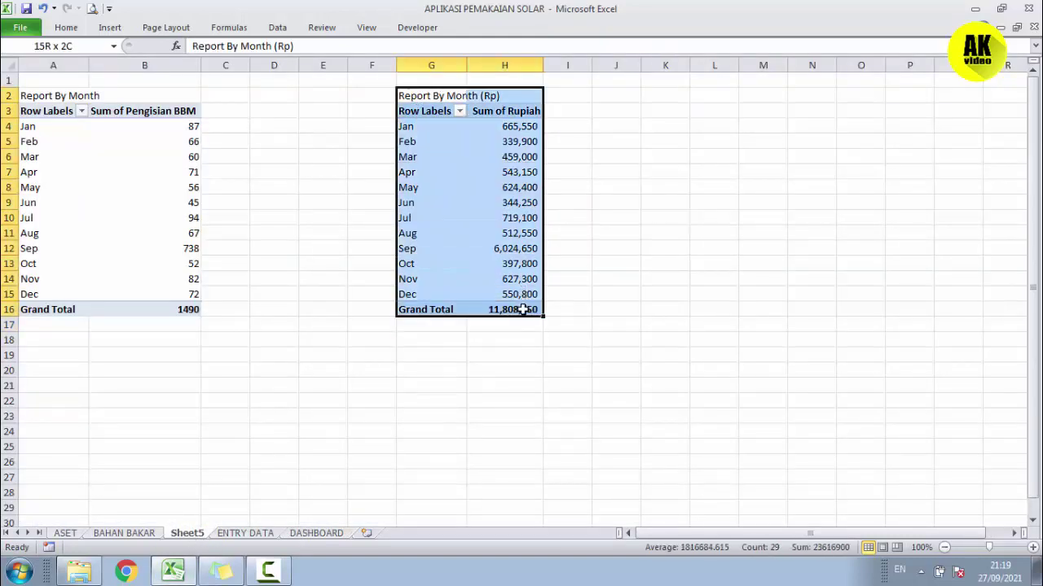
key("ctrl+c")
left_click(724, 96)
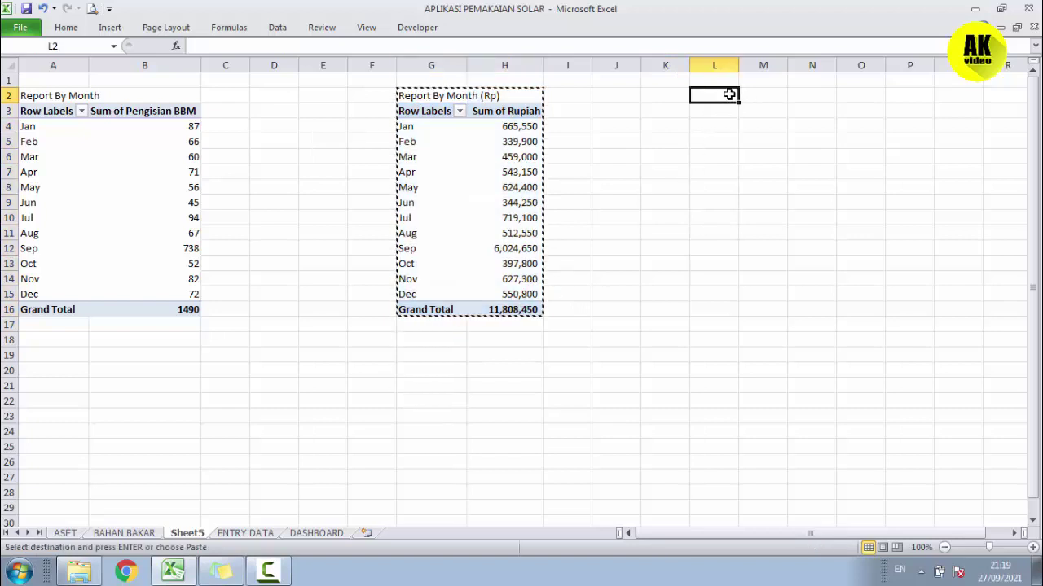
key("ctrl+v")
In the copied pivot, swap Bln and Rupiah for Thn and Pengisian BBM
left_click(769, 158)
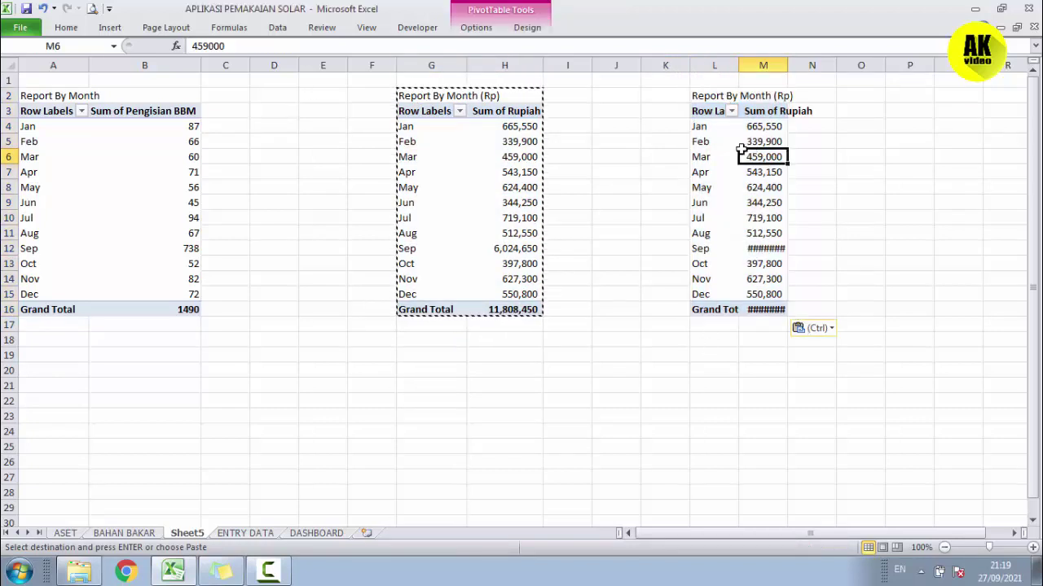
left_click(476, 27)
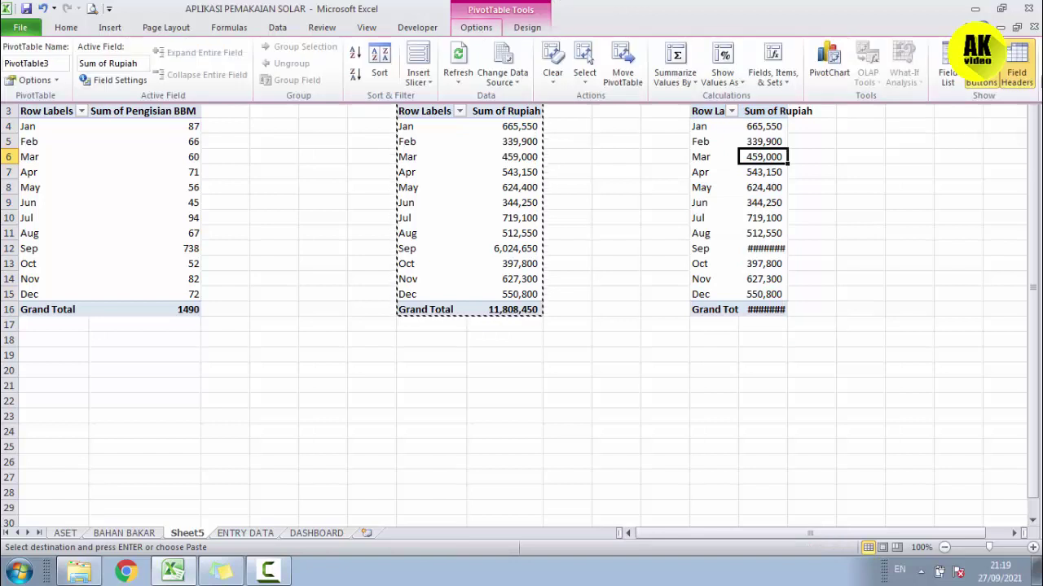
left_click(947, 65)
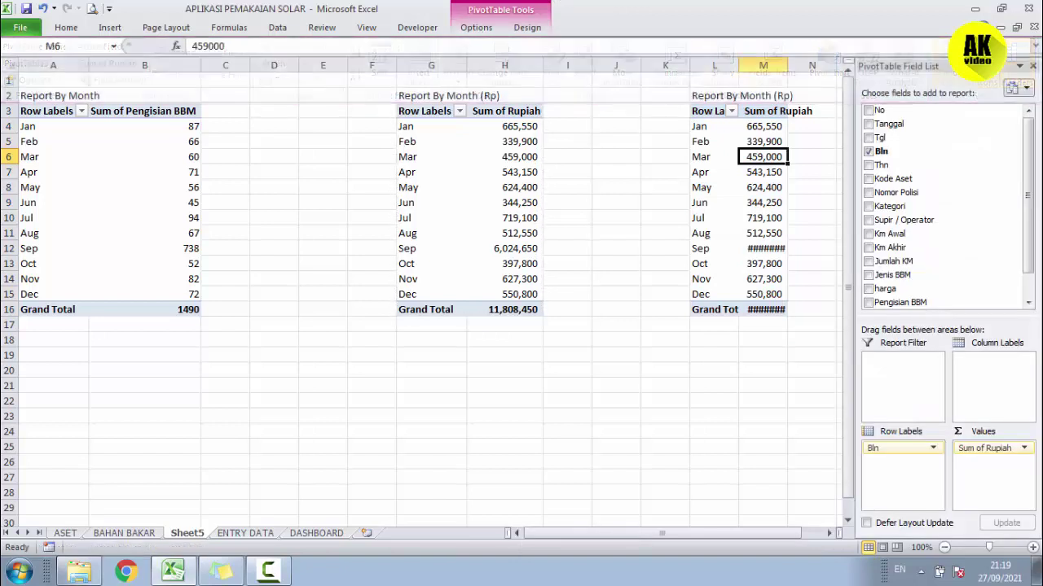
left_click(869, 152)
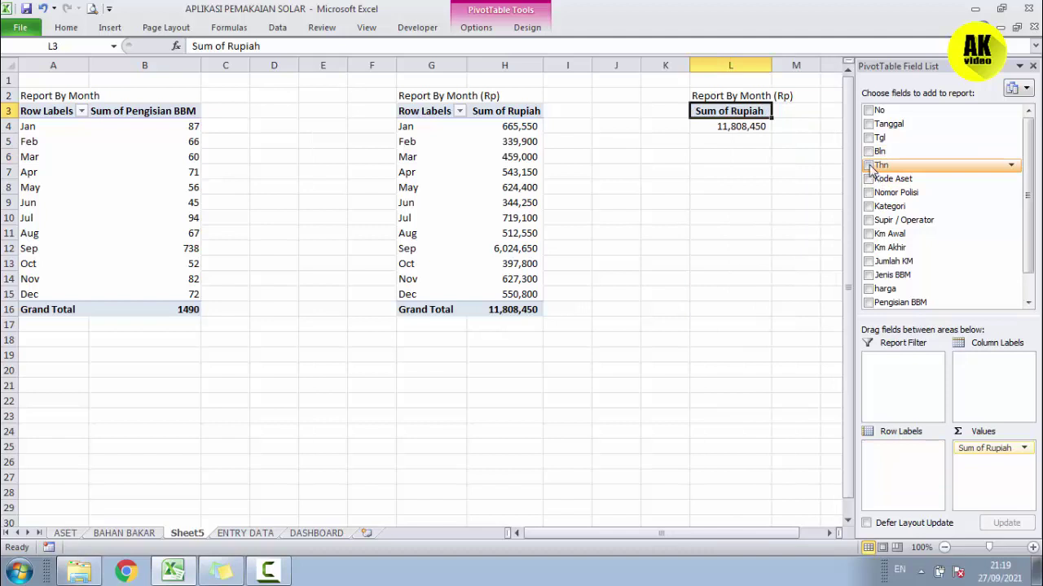
left_click(868, 165)
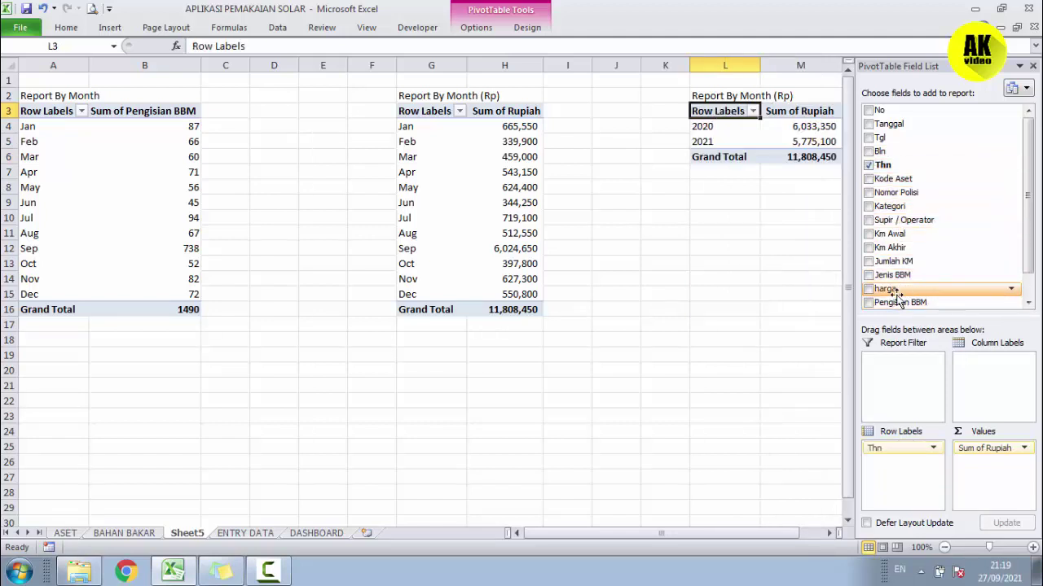
left_click_drag(1027, 196, 1027, 218)
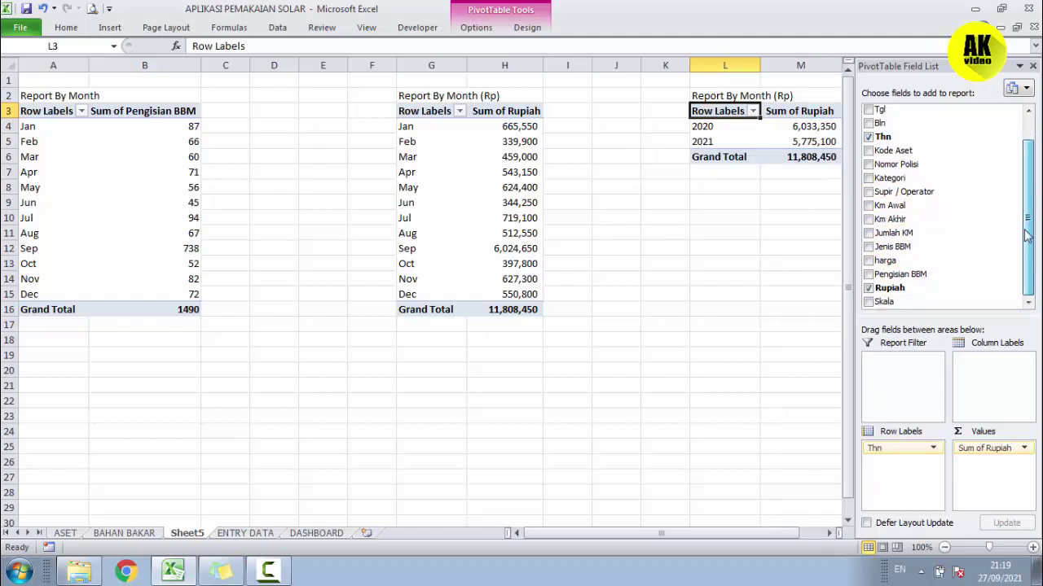
left_click(868, 290)
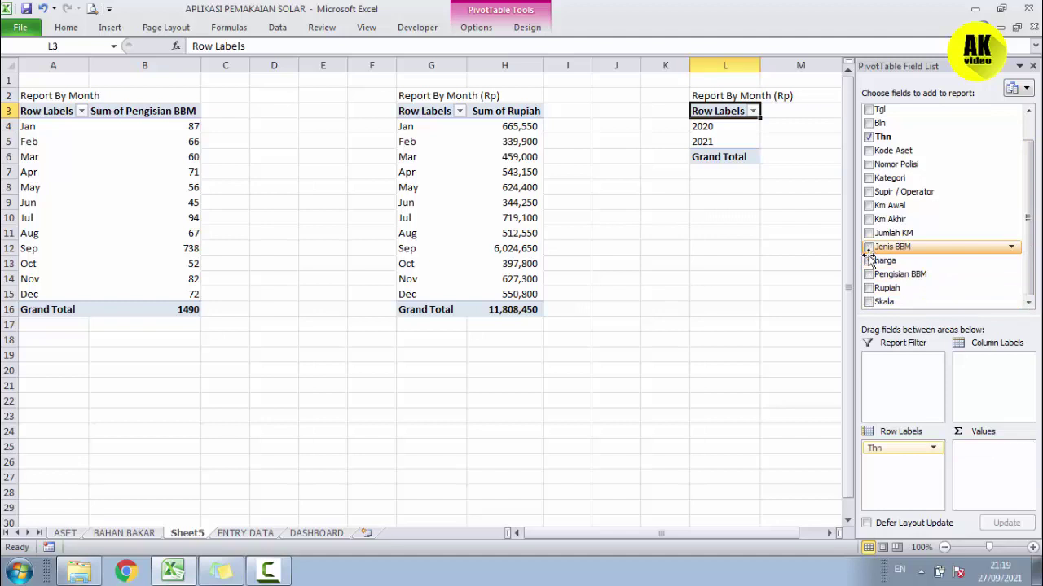
left_click(869, 274)
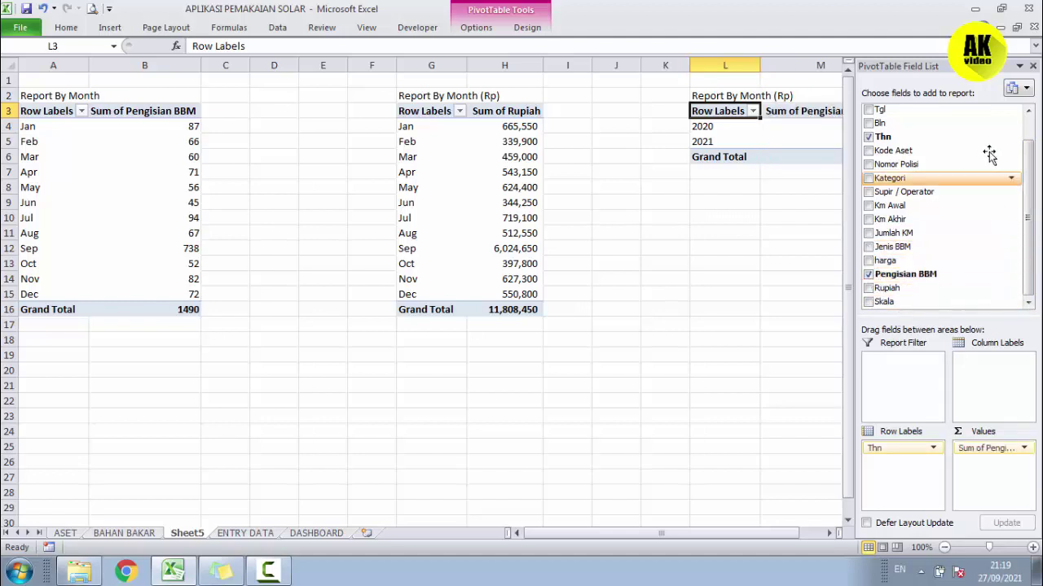
left_click(752, 217)
left_click(821, 147)
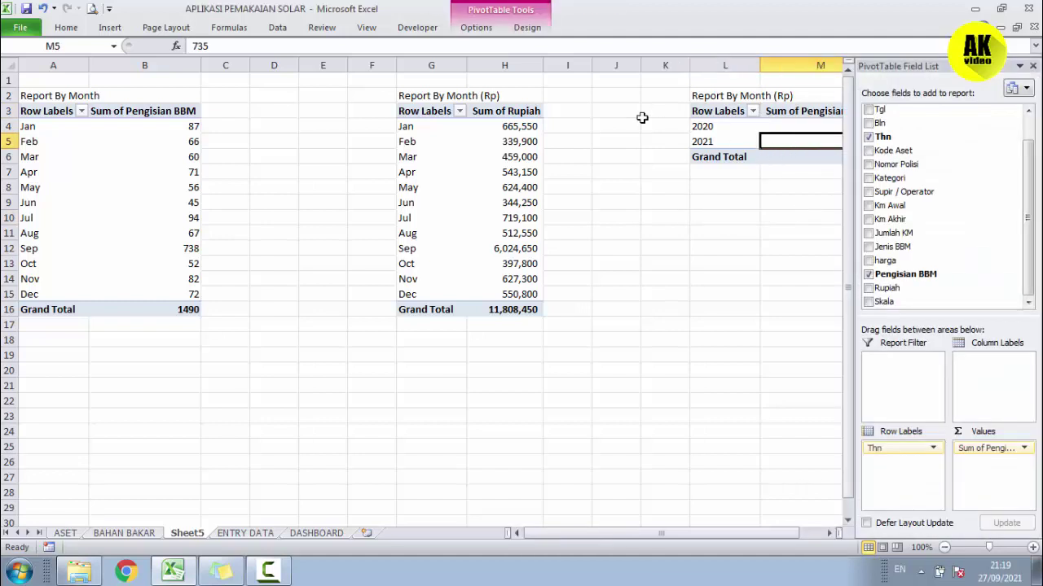
left_click(477, 27)
Insert a plain doughnut PivotChart from the yearly pivot table
left_click(847, 72)
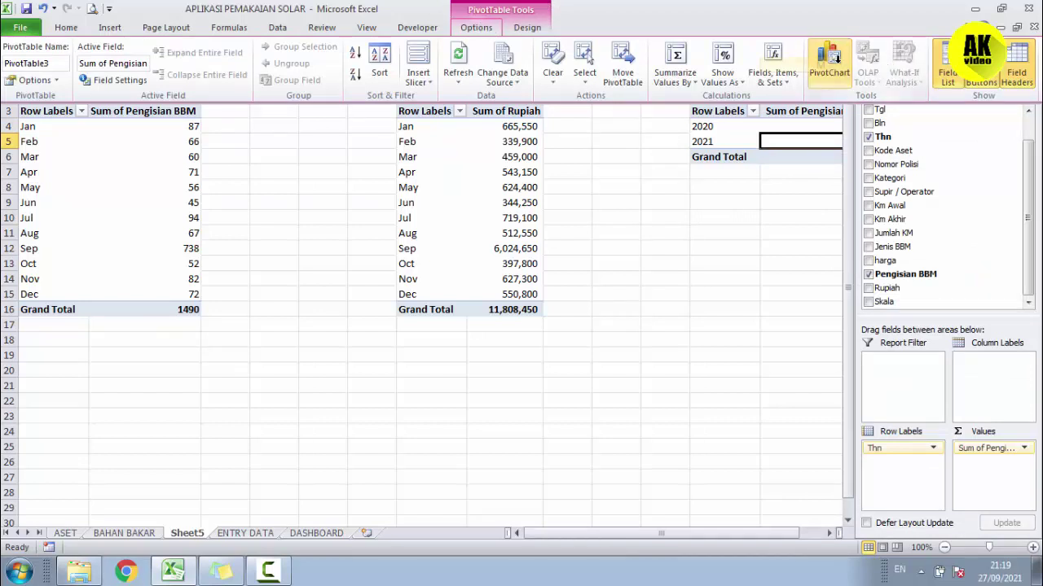
left_click_drag(807, 208, 811, 297)
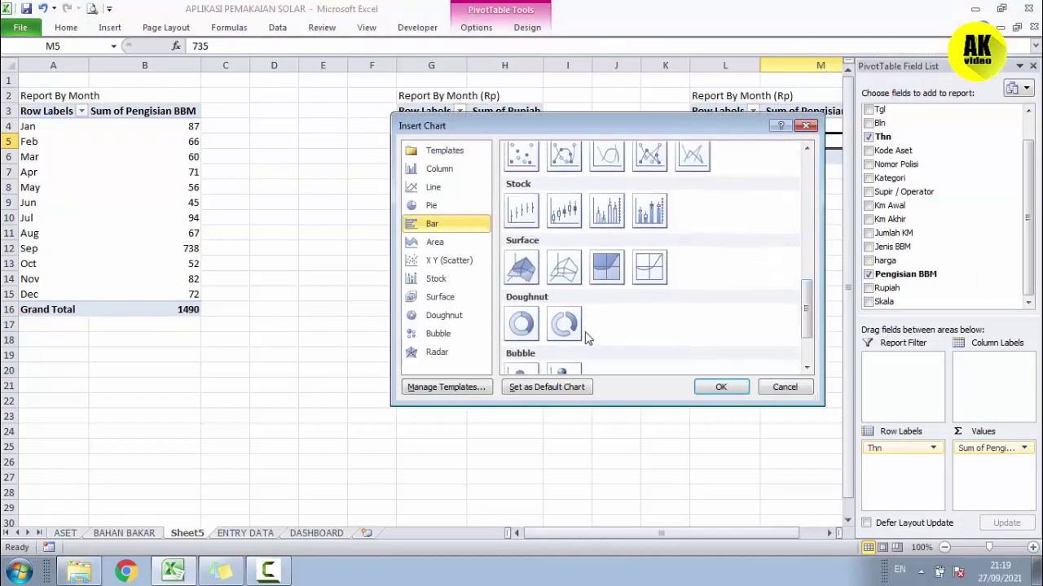
left_click(521, 324)
left_click(714, 391)
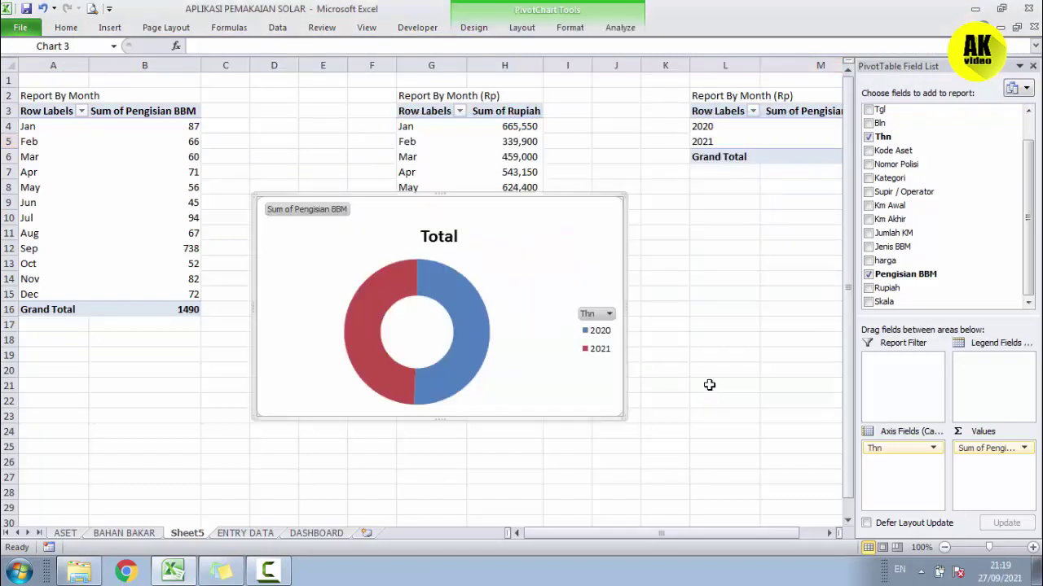
Move the doughnut chart to the DASHBOARD sheet beside the Report By Month chart
key("Delete")
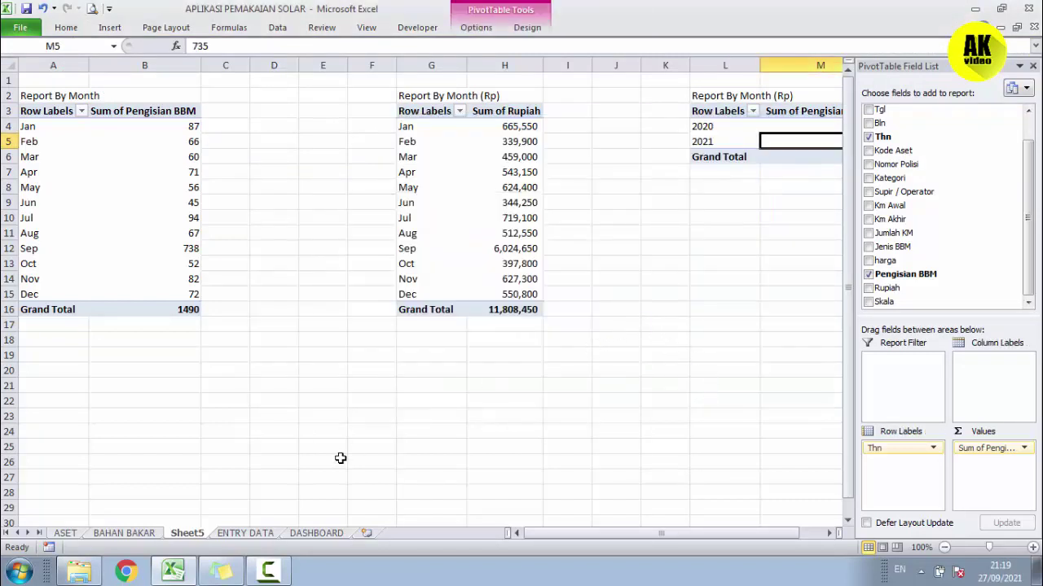
left_click(319, 532)
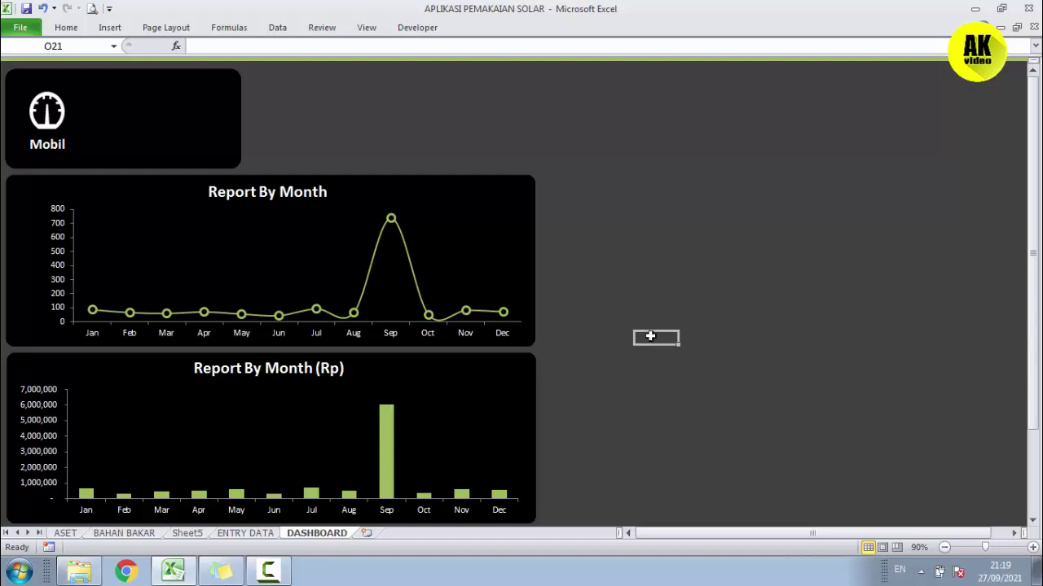
key("ctrl+v")
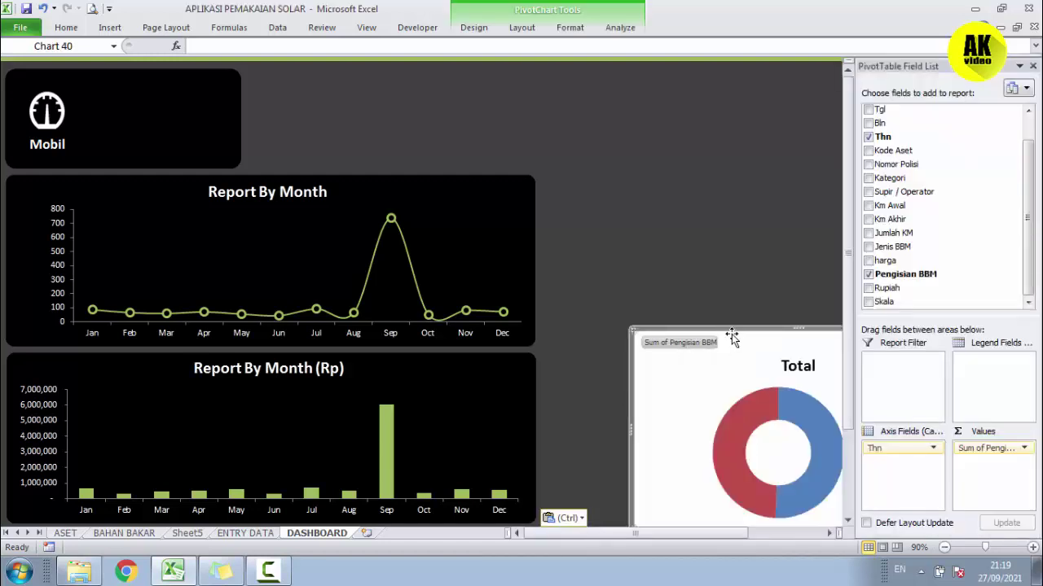
left_click_drag(731, 337, 644, 179)
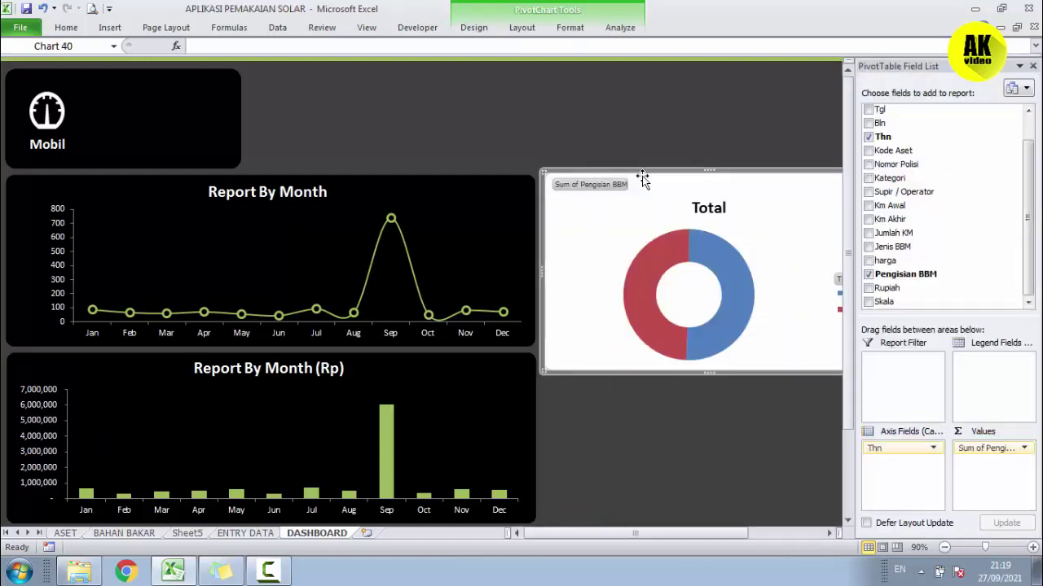
Close the Field List and hide all field buttons on the doughnut chart
left_click(1032, 66)
left_click(630, 37)
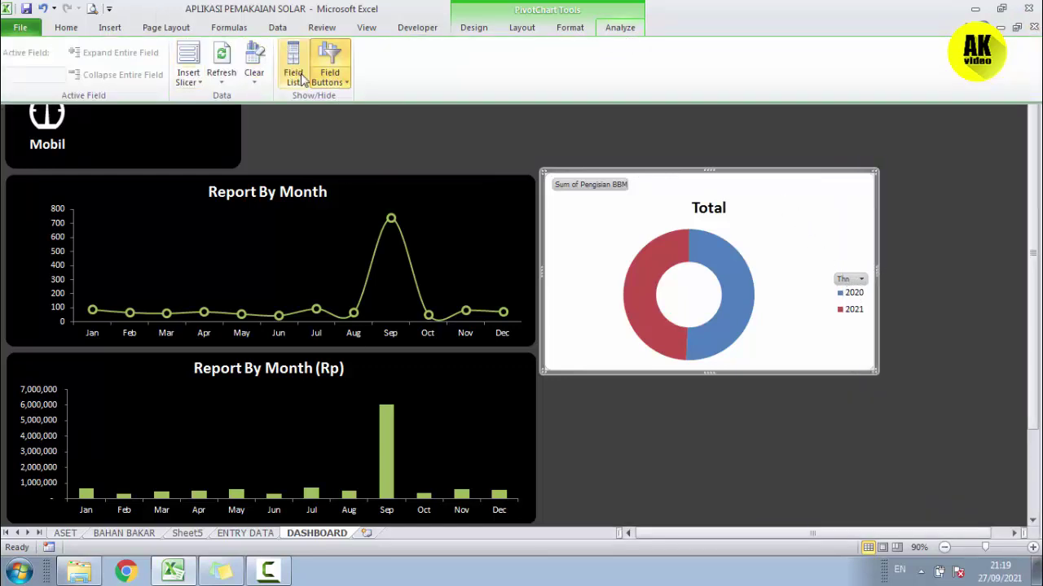
left_click(327, 82)
left_click(356, 169)
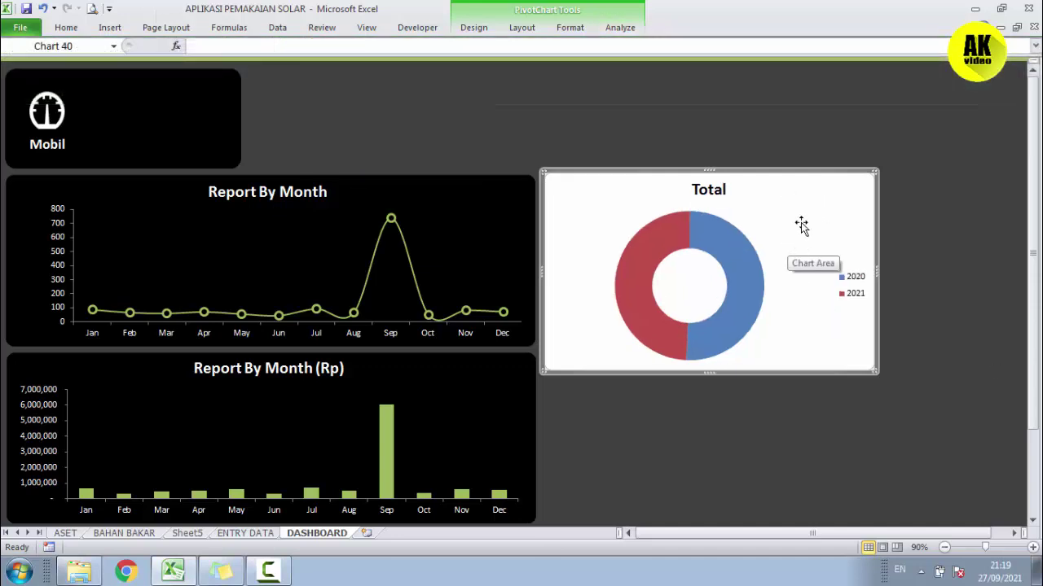
Show the Total doughnut's legend at the bottom and make the chart narrower
left_click(533, 26)
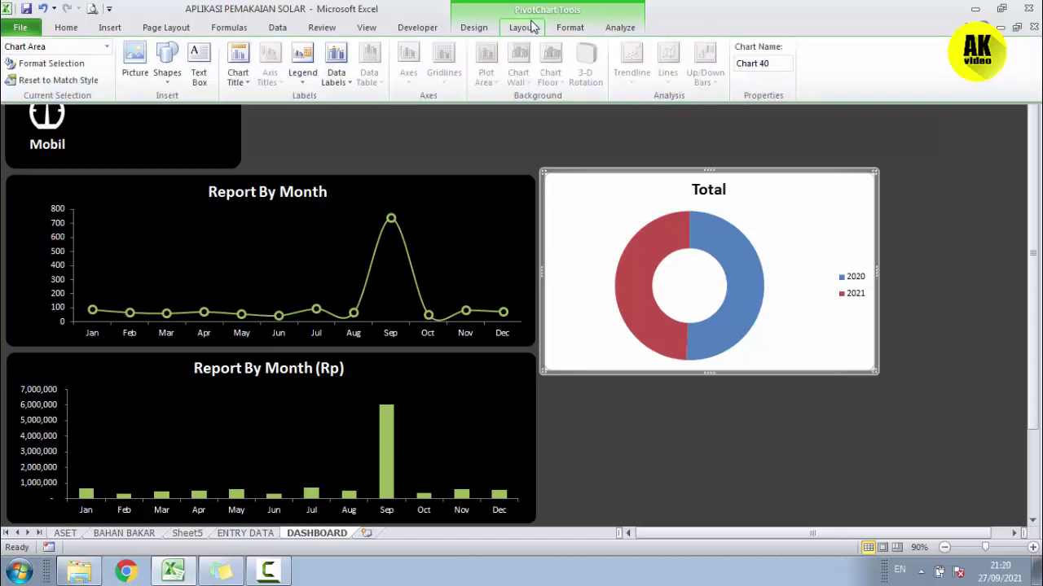
left_click(302, 72)
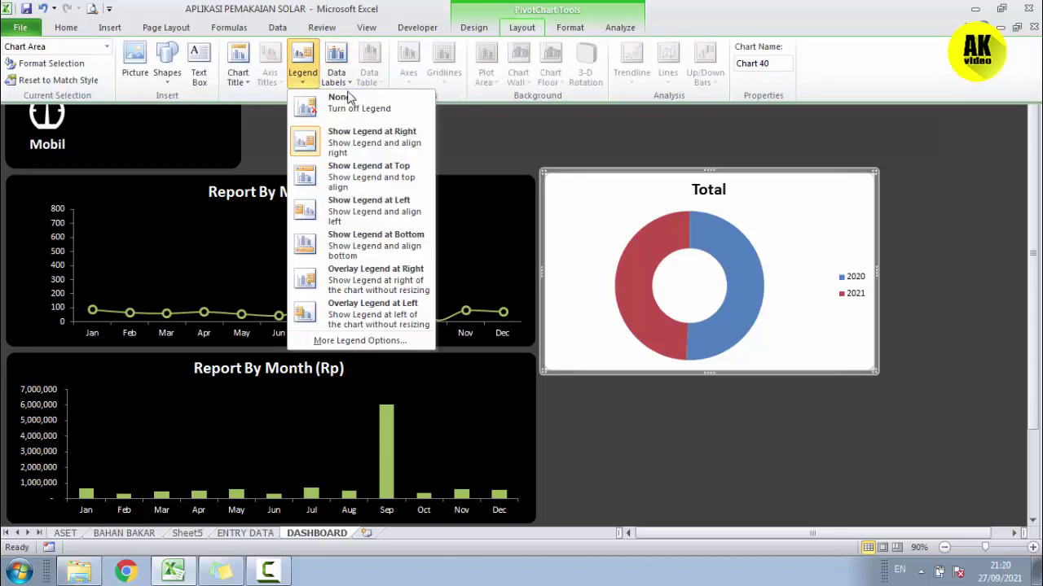
left_click(350, 239)
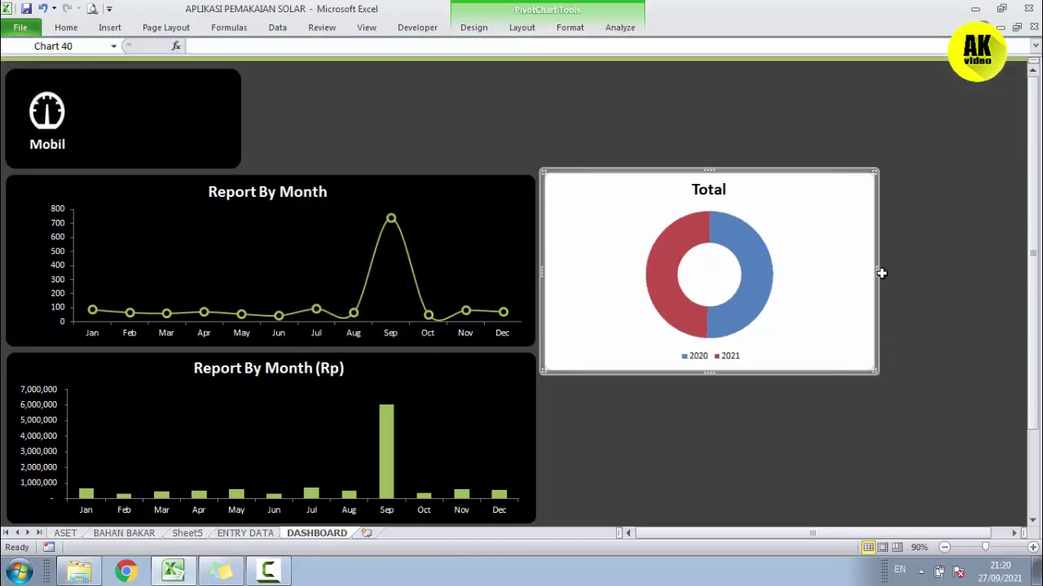
left_click_drag(866, 269, 734, 269)
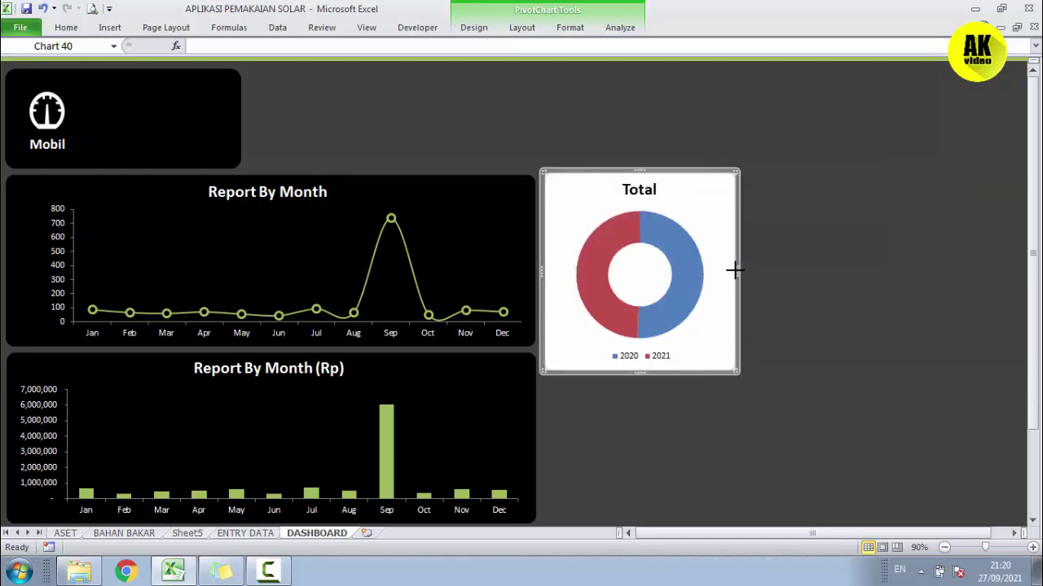
Set the doughnut series' hole size to 64%
left_click(691, 279)
right_click(682, 258)
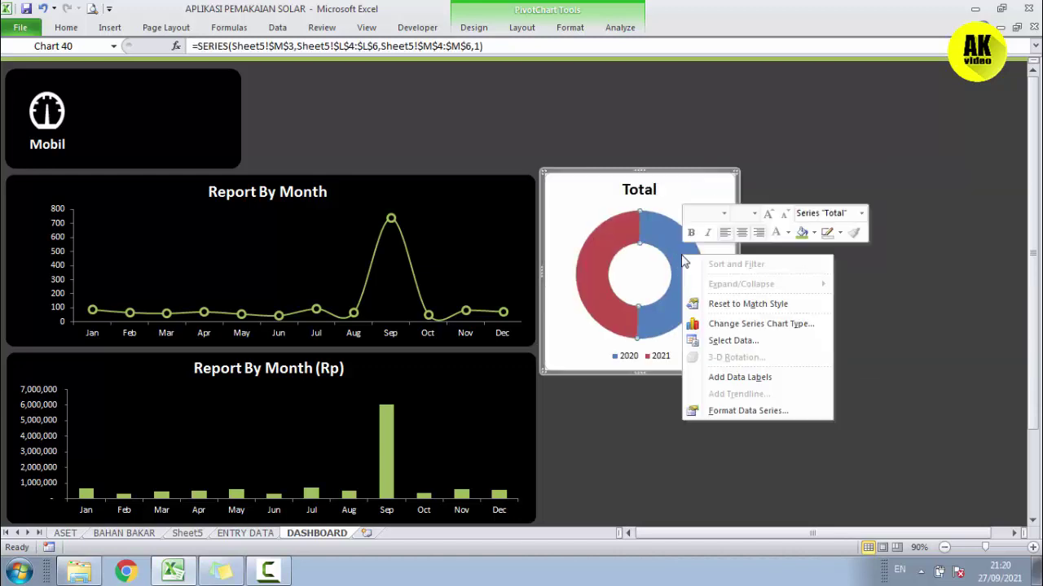
left_click(749, 412)
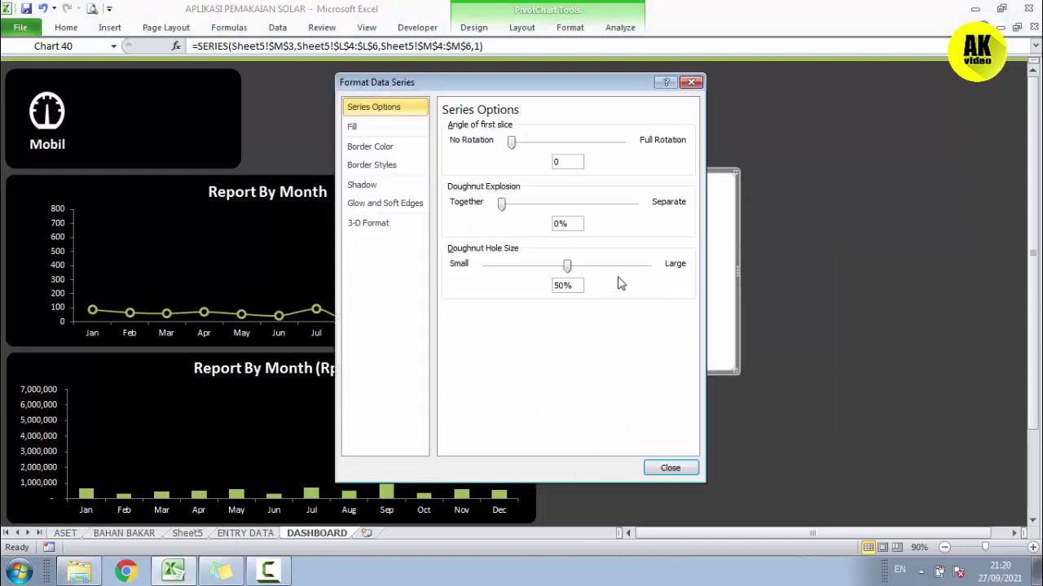
left_click_drag(578, 267, 589, 268)
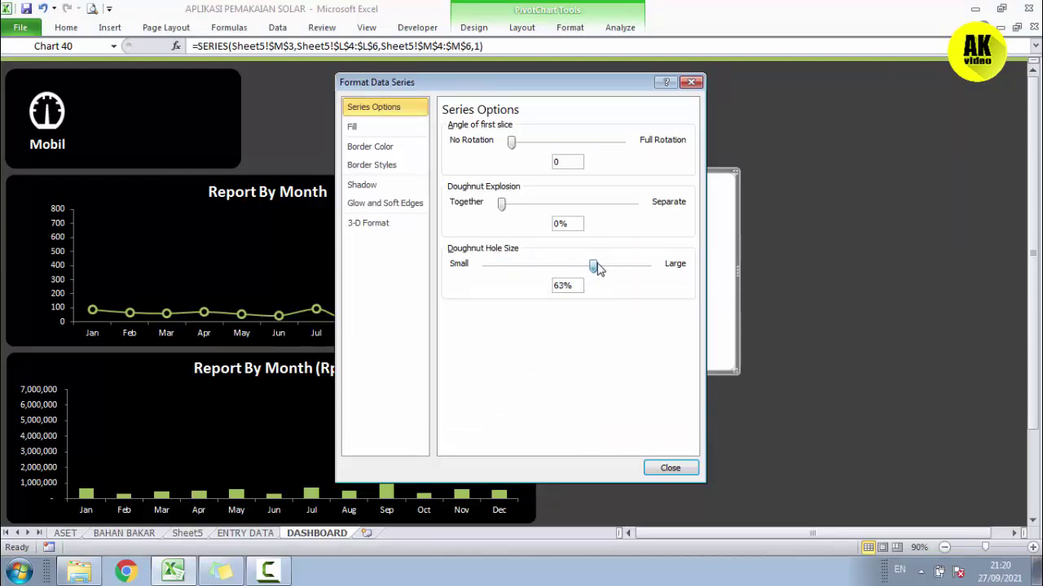
left_click(668, 467)
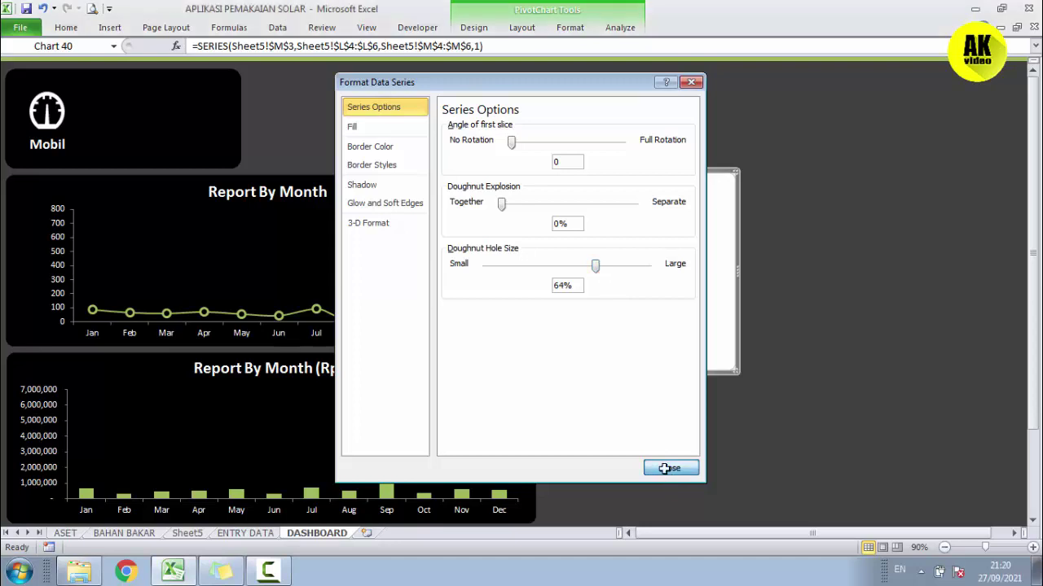
left_click(867, 273)
left_click(712, 359)
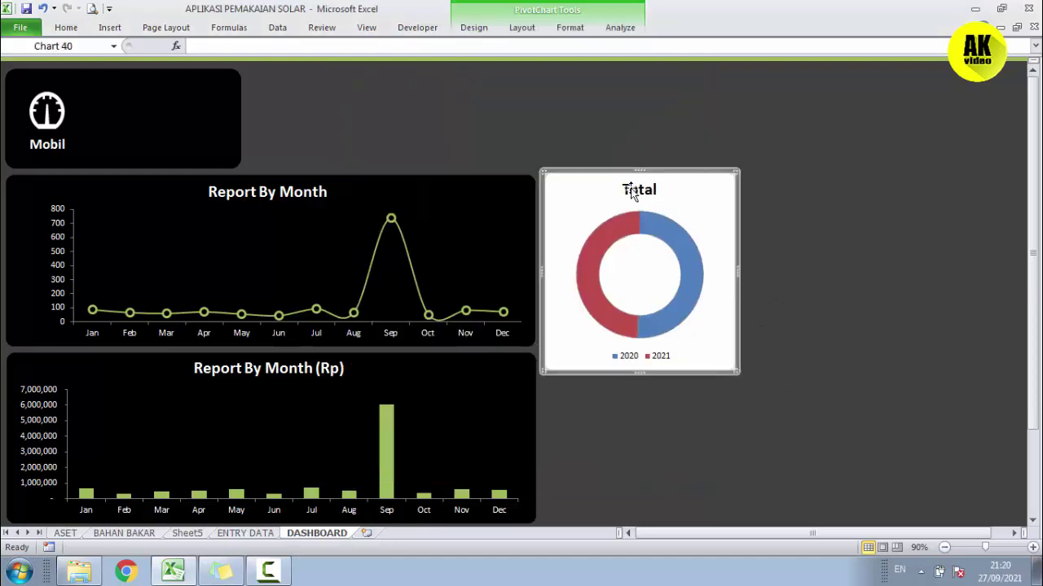
key("ctrl+F1")
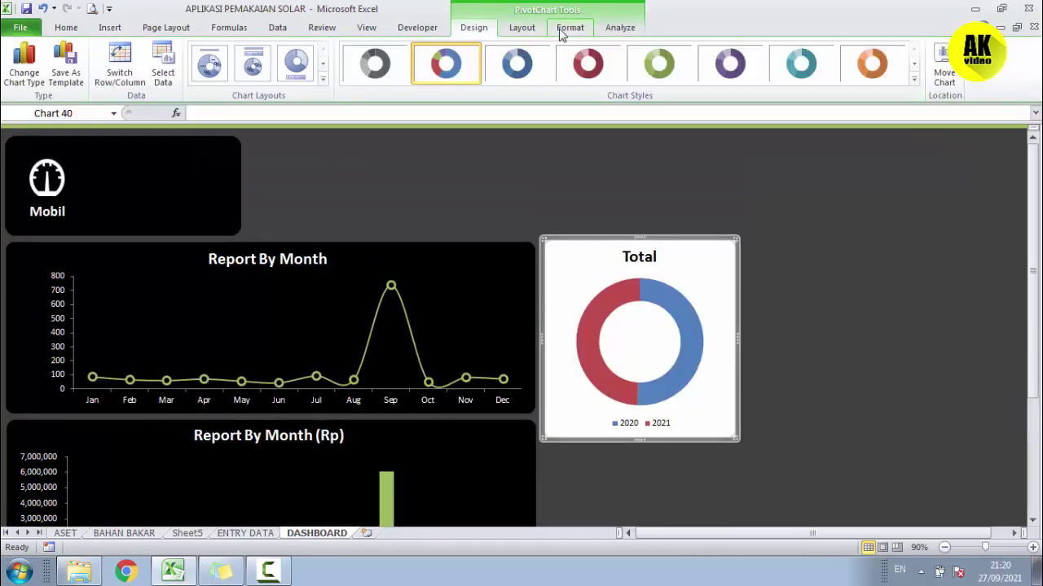
Apply the green chart style and set the chart's shape fill to No Fill
left_click(562, 29)
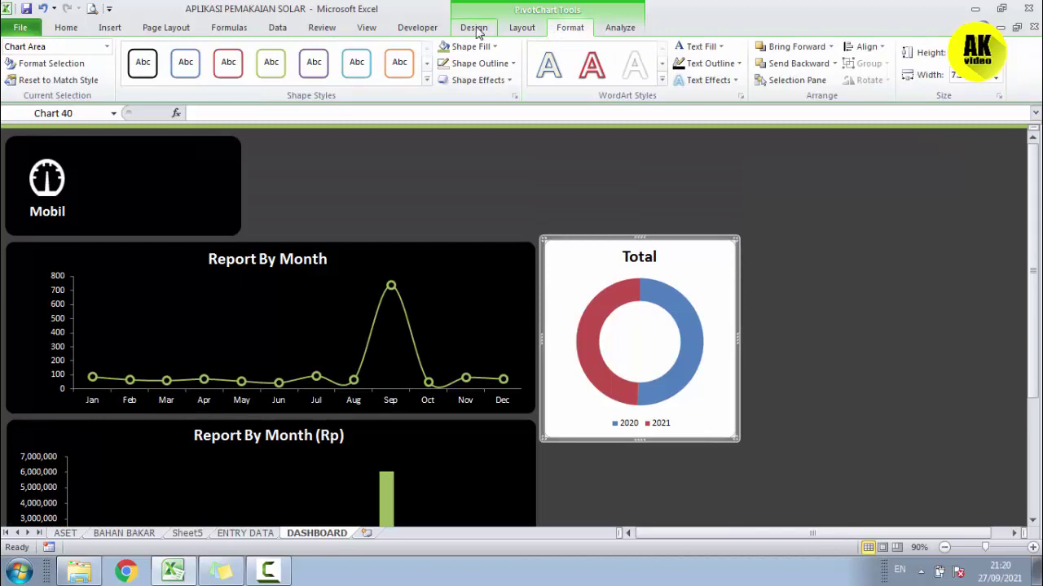
left_click(474, 28)
left_click(673, 58)
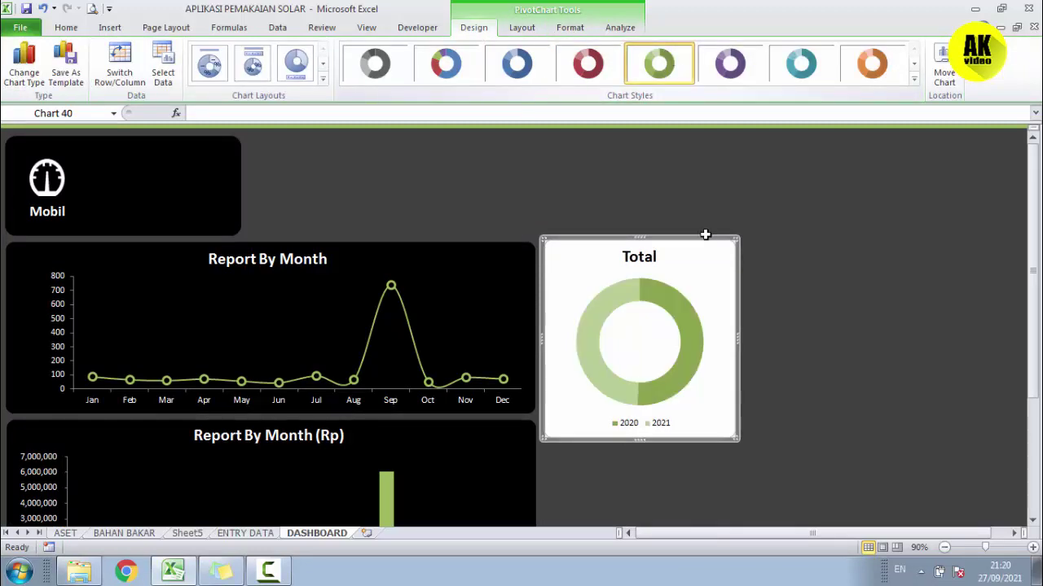
left_click(570, 28)
left_click(492, 47)
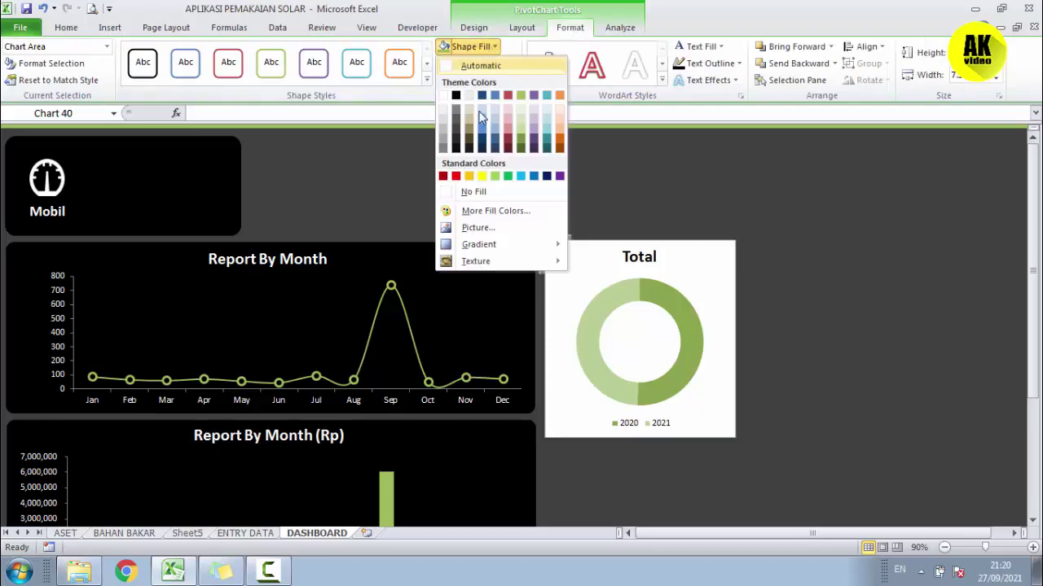
left_click(464, 192)
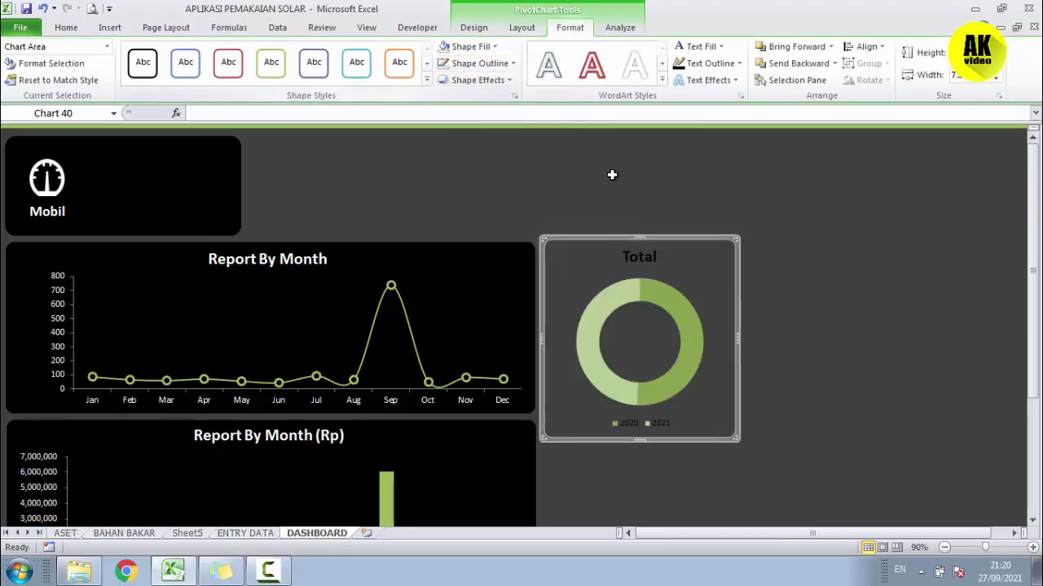
Make the title and legend text white and shorten the chart
left_click(785, 226)
left_click(677, 243)
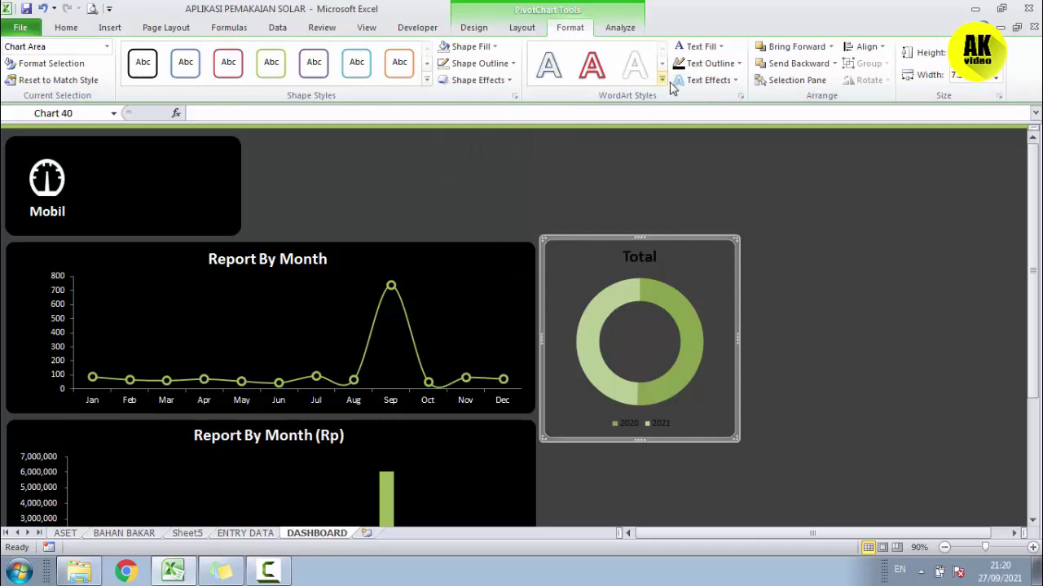
left_click(688, 47)
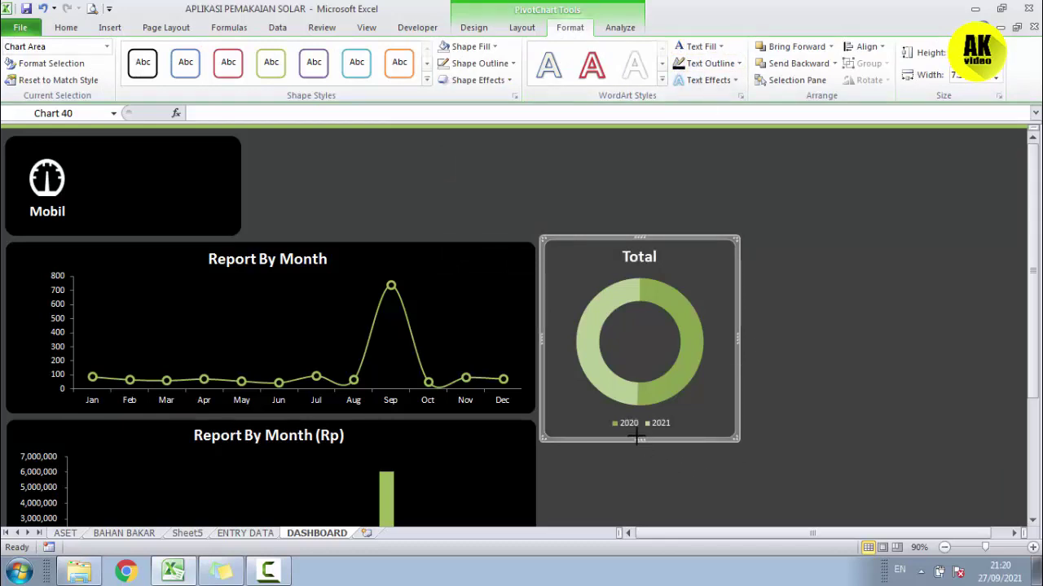
left_click_drag(637, 440, 637, 417)
left_click(652, 457)
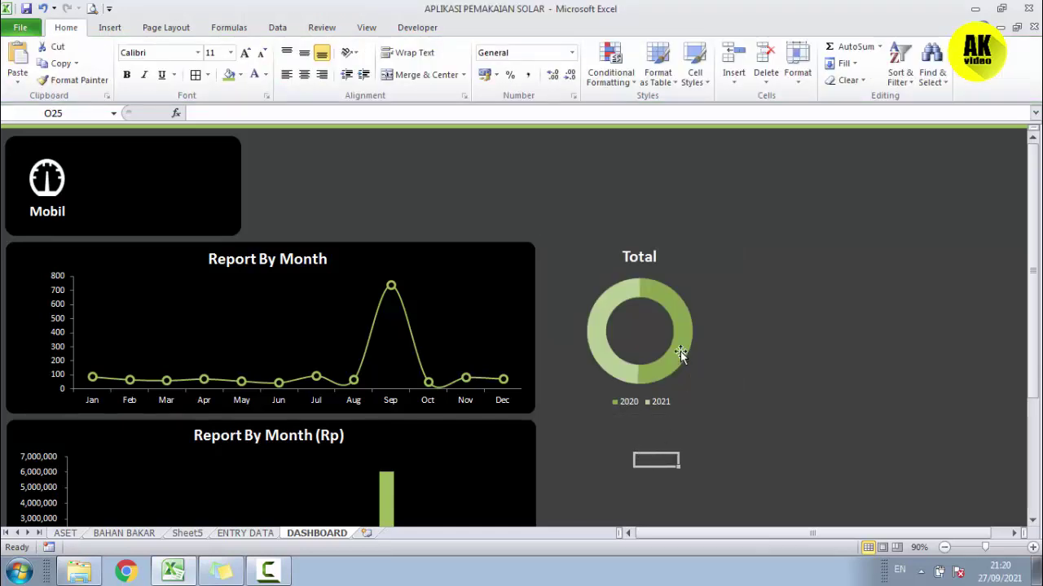
Duplicate the black background tile from the Report By Month panel
mouse_move(680, 349)
left_click(531, 249)
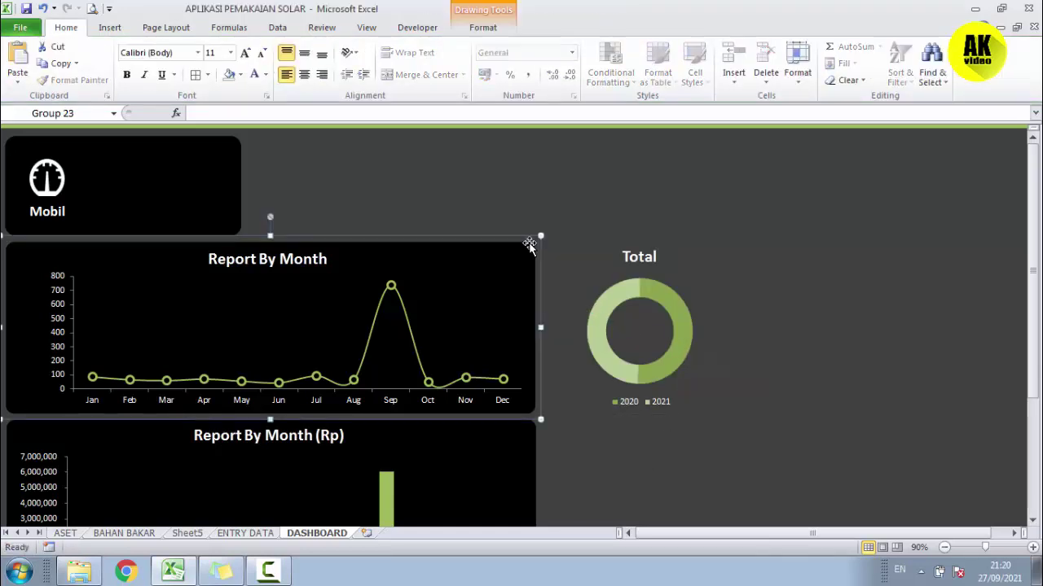
left_click(529, 246)
key("ctrl+c")
left_click(787, 249)
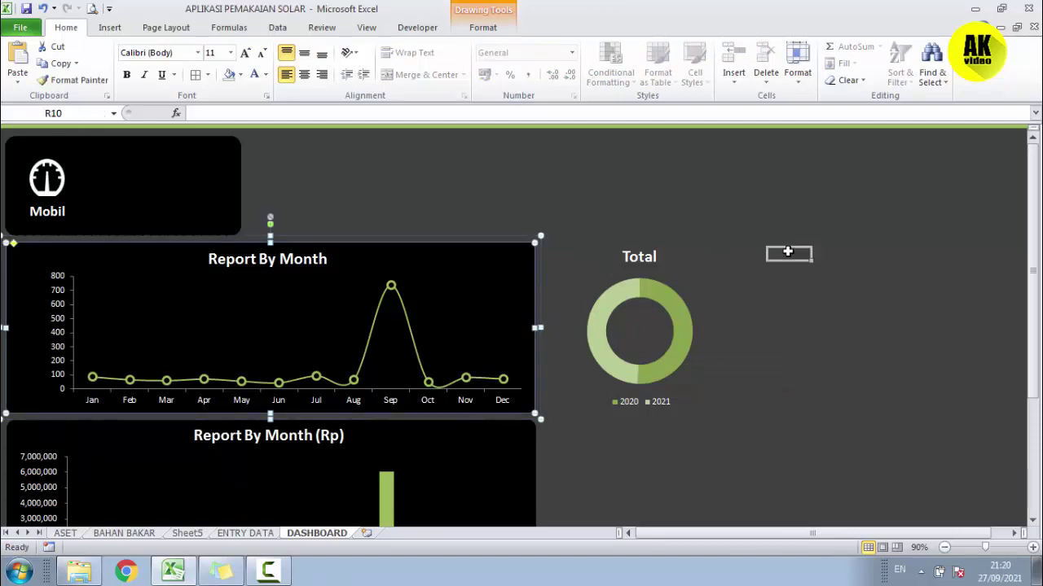
key("ctrl+v")
Fit the black tile to the Total doughnut chart and send it behind the chart
left_click_drag(782, 307, 561, 300)
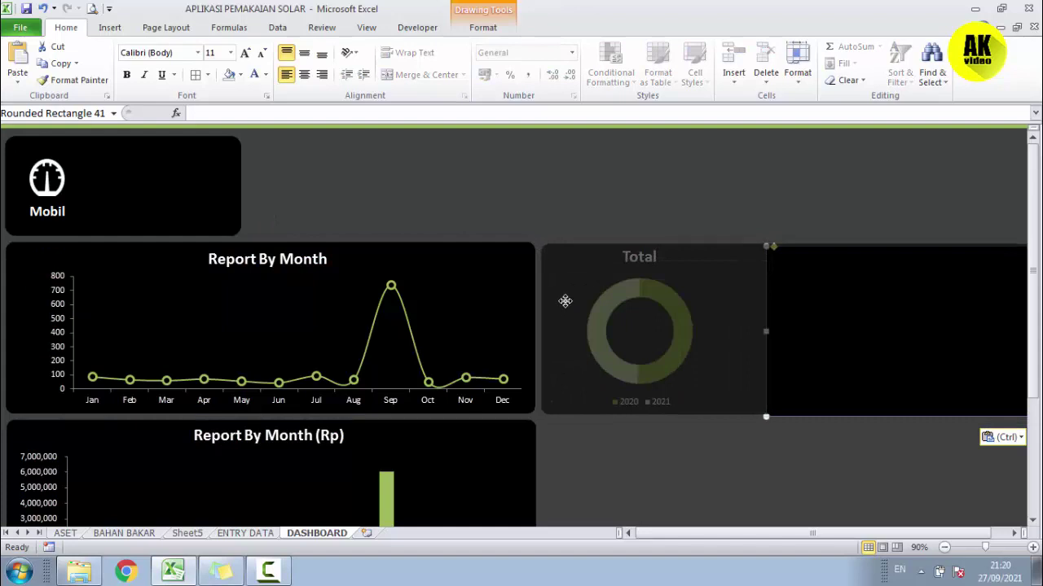
left_click_drag(561, 300, 770, 326)
left_click_drag(842, 323, 603, 330)
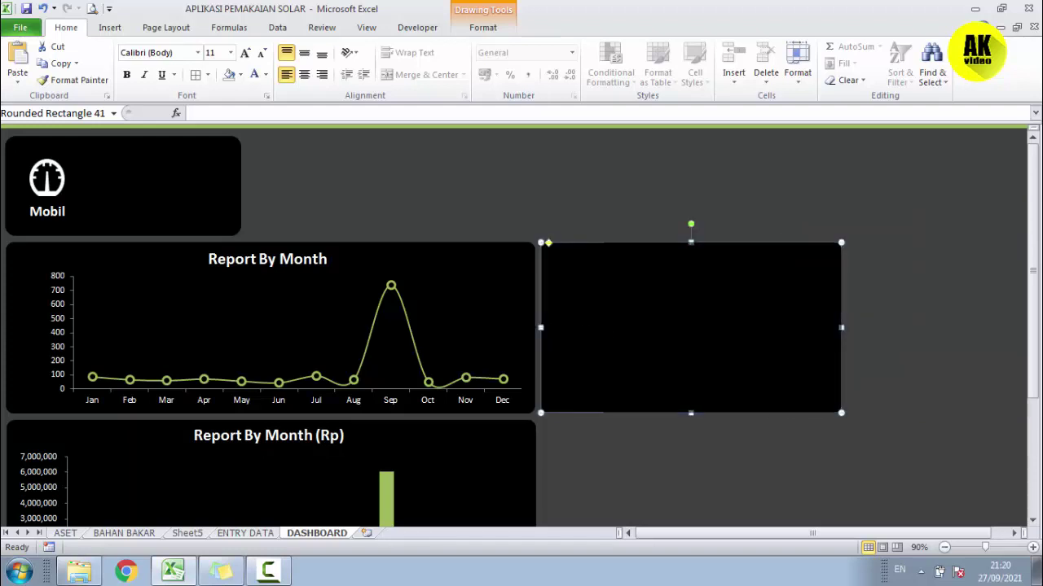
left_click_drag(540, 328, 600, 326)
left_click_drag(709, 321, 660, 321)
left_click(498, 30)
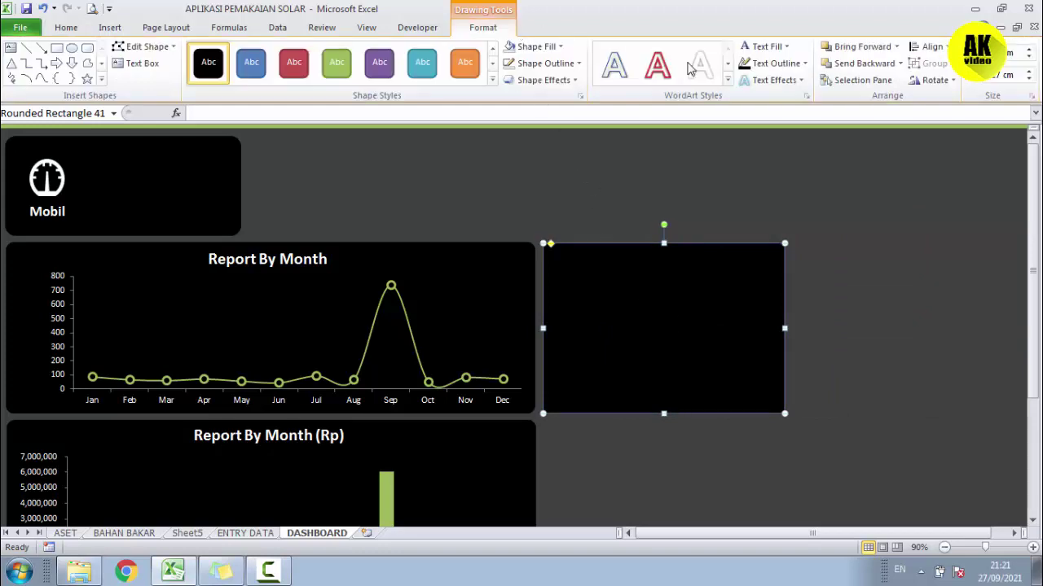
left_click(863, 63)
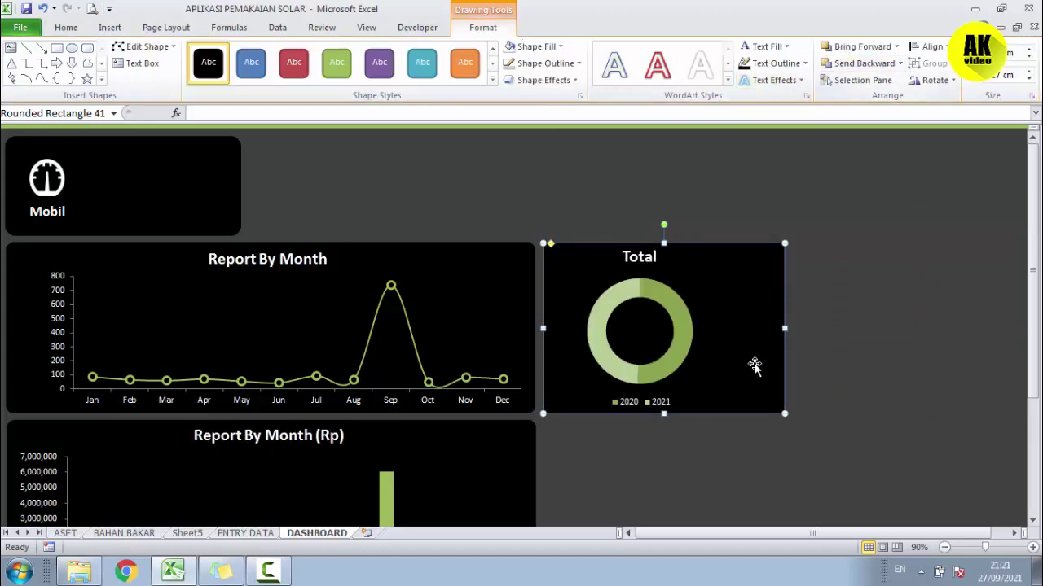
left_click_drag(785, 328, 733, 329)
left_click(788, 324)
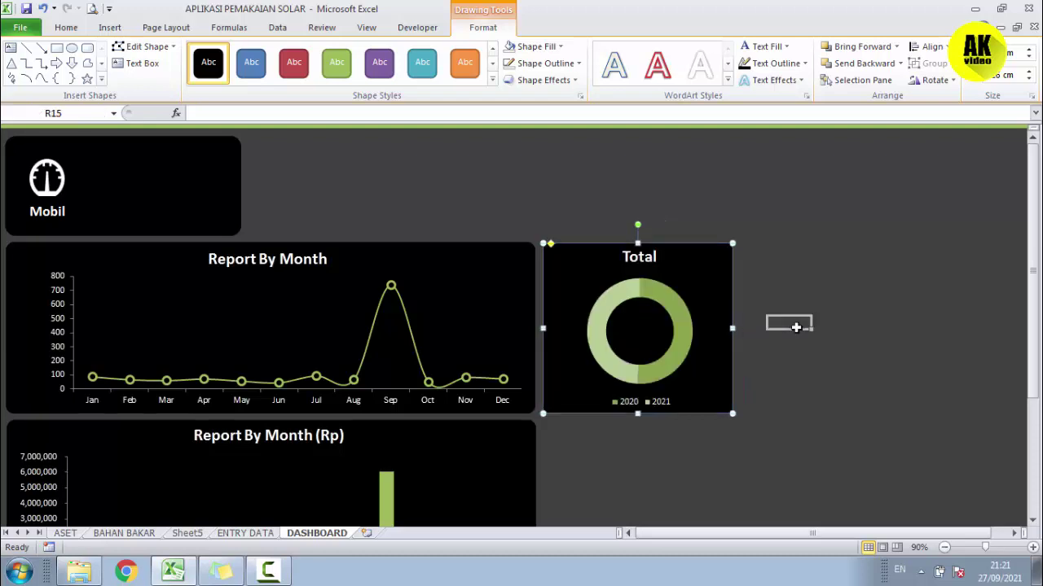
Shrink the Total chart slightly and group it with its black panel
left_click(695, 323)
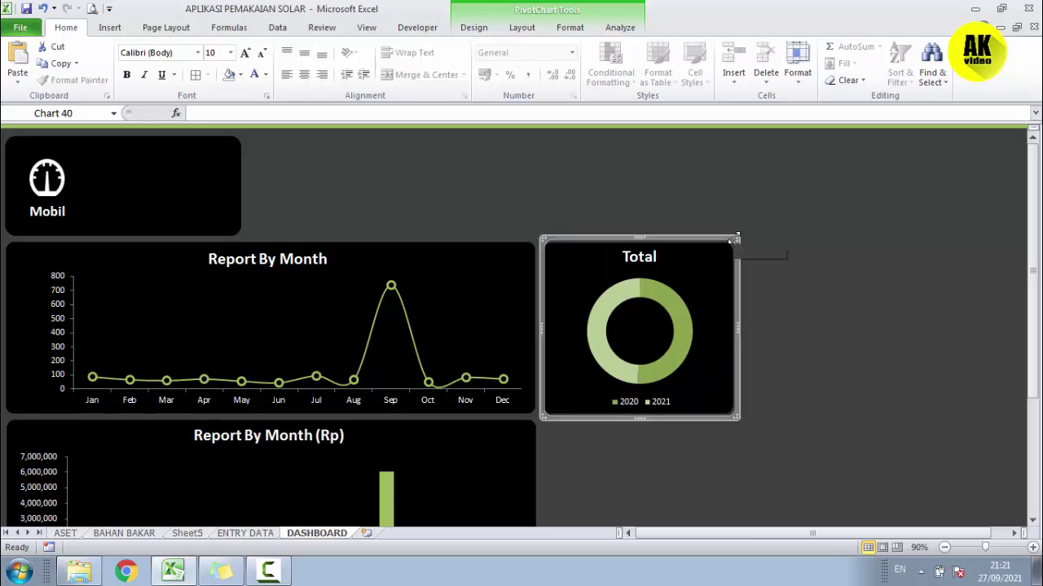
left_click_drag(735, 238, 729, 245)
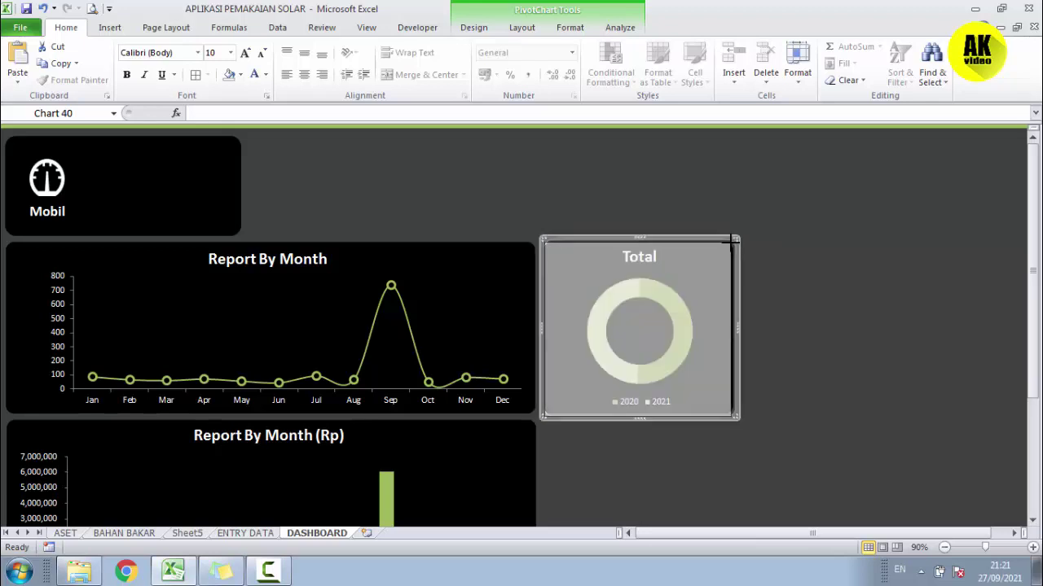
left_click(737, 257, "ctrl")
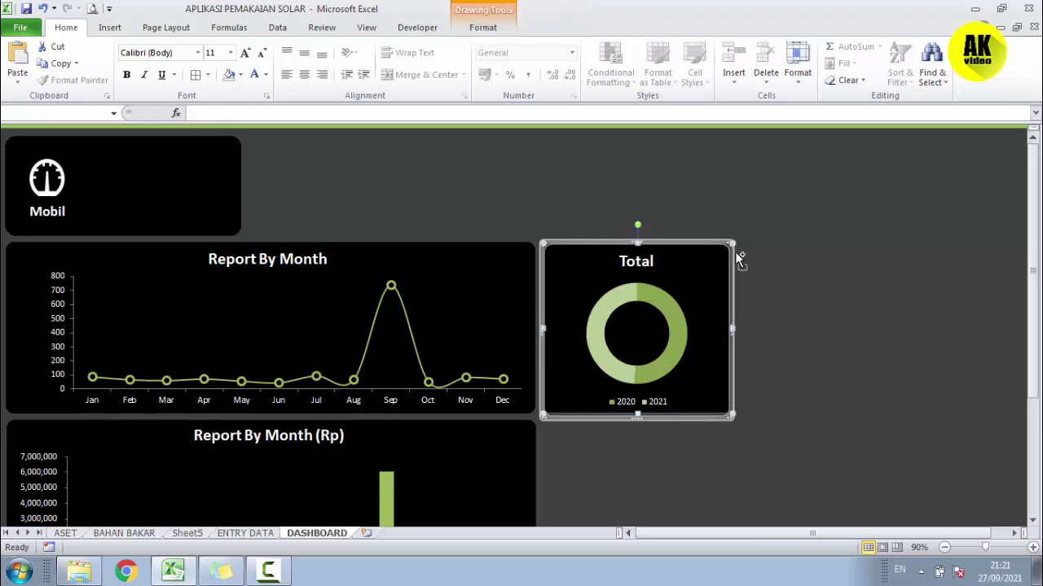
left_click(495, 29)
left_click(932, 63)
left_click(945, 100)
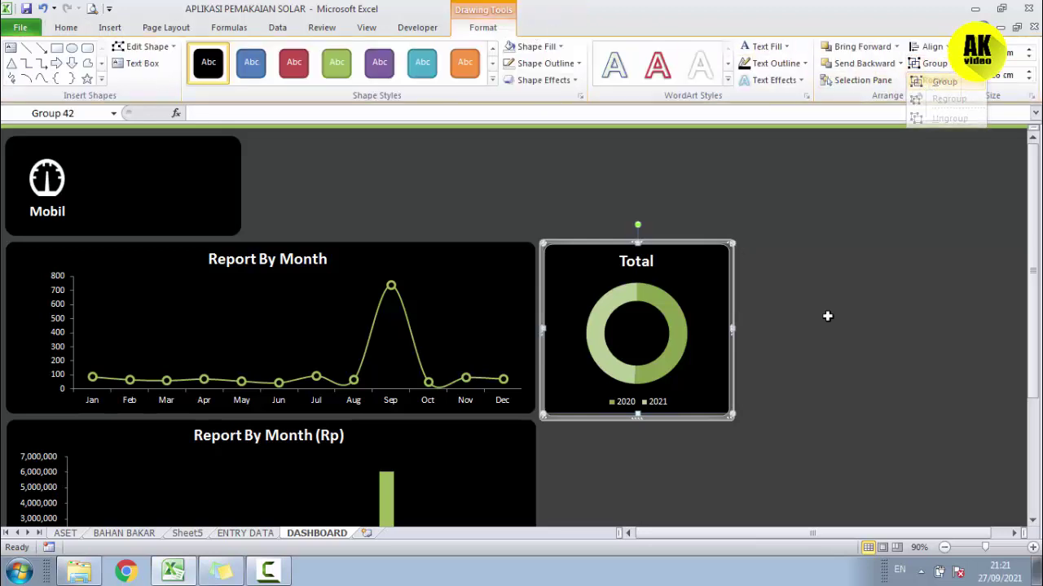
left_click(829, 320)
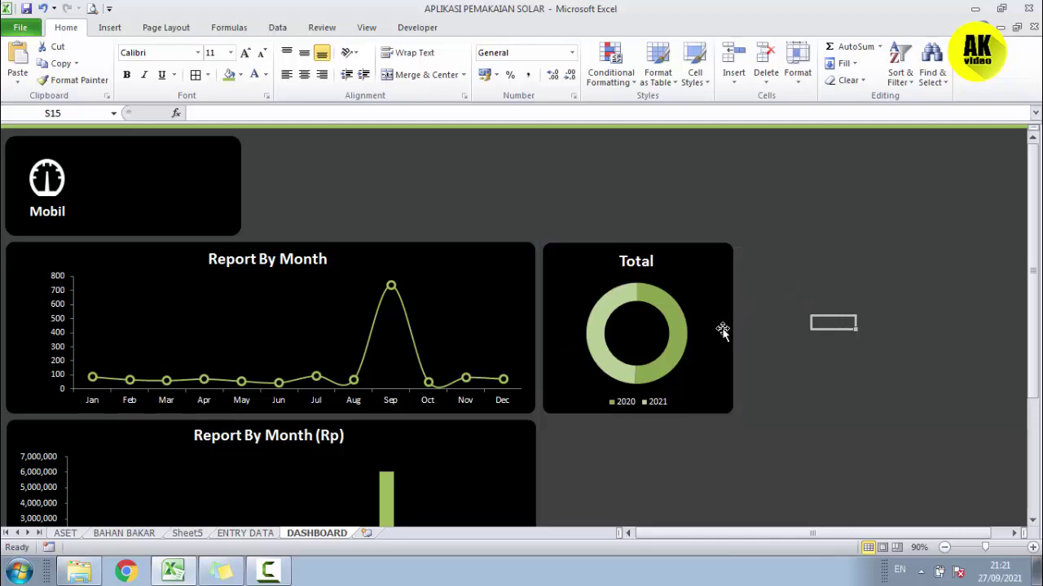
left_click(644, 258)
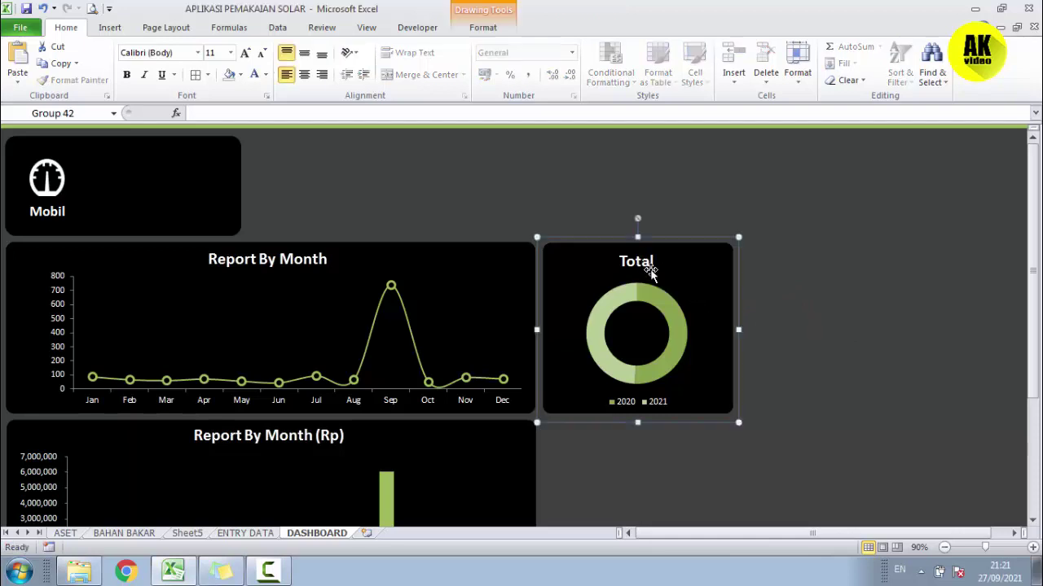
Link the doughnut chart's title to cell L2 on Sheet5 with a formula
left_click(641, 259)
left_click(314, 114)
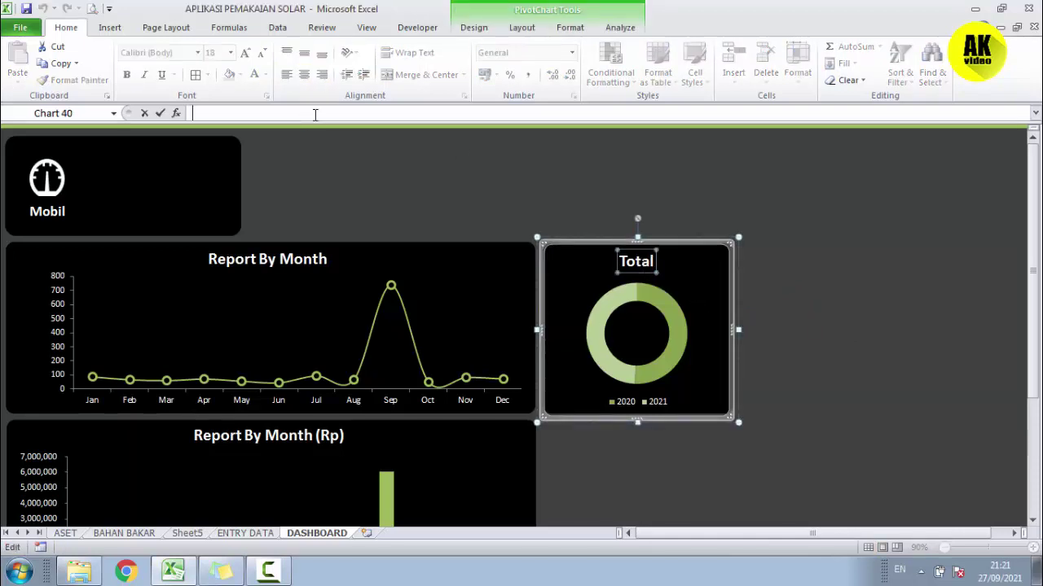
type("=")
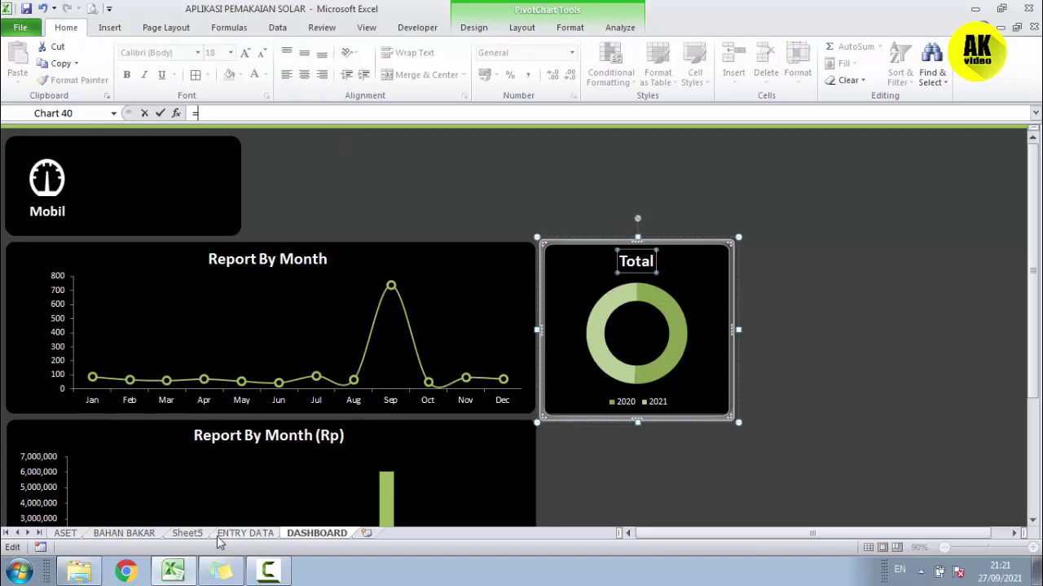
left_click(202, 536)
left_click(702, 165)
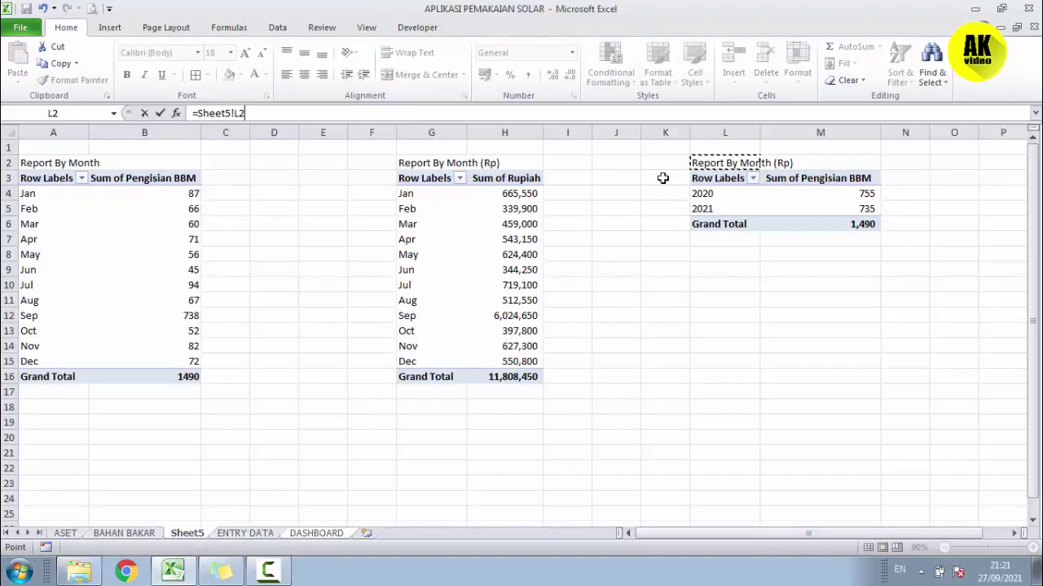
key("Return")
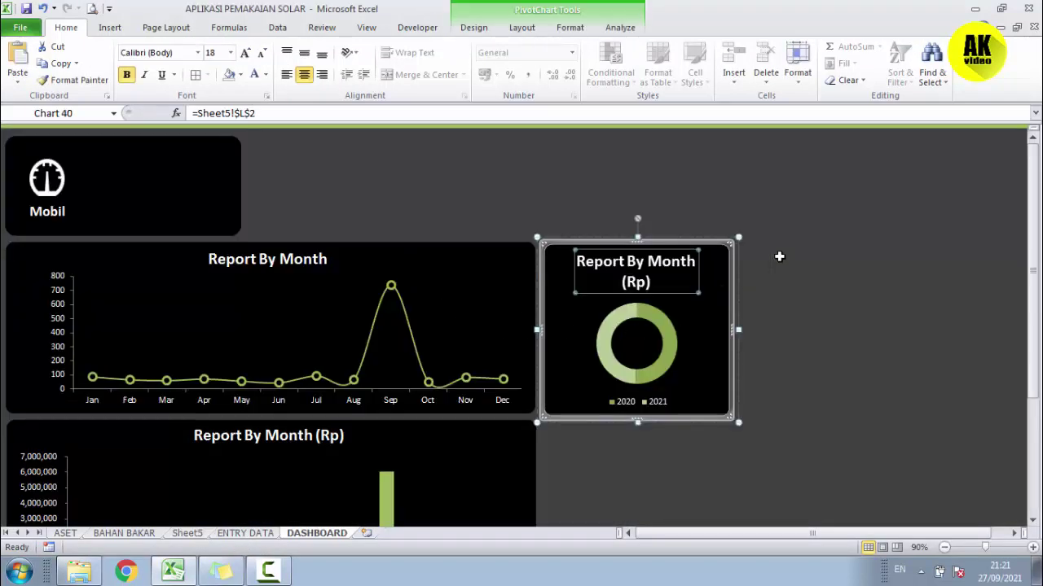
left_click(782, 255)
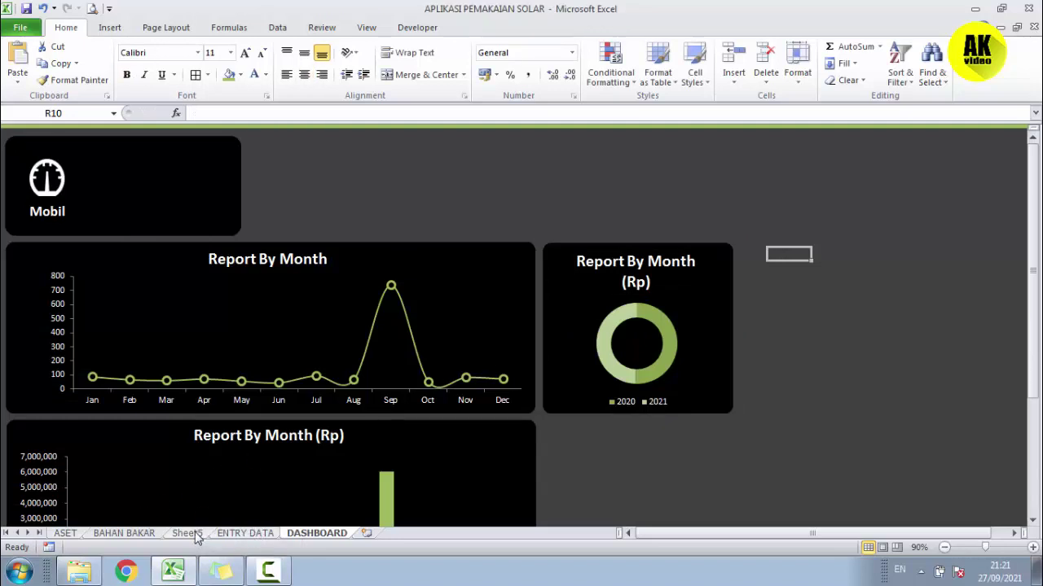
Change the L2 heading on Sheet5 from Report By Month (Rp) to Report By Years
left_click(188, 533)
left_click(708, 165)
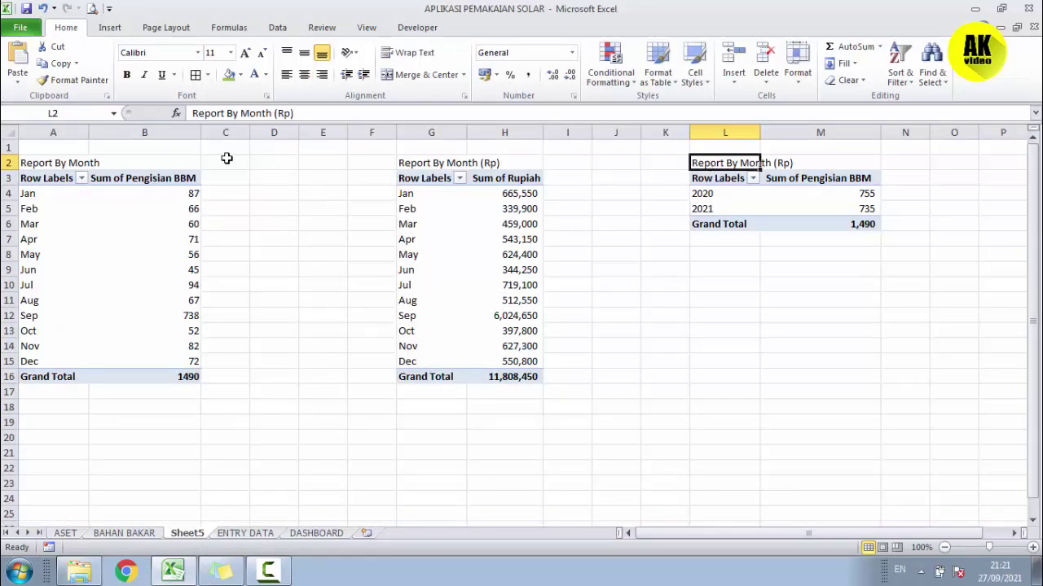
left_click_drag(242, 114, 346, 121)
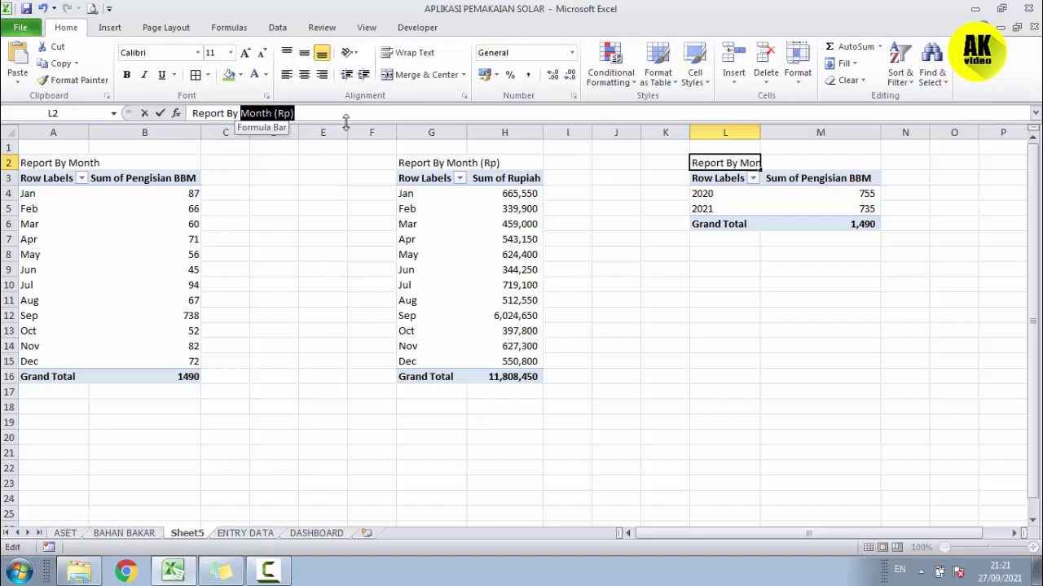
type("Yea")
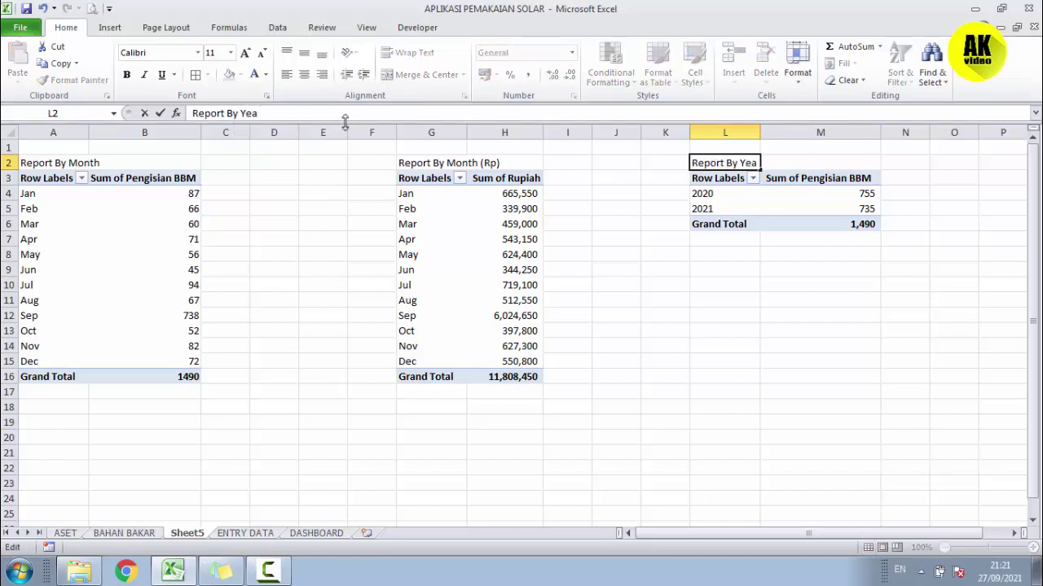
type("rs")
key("Return")
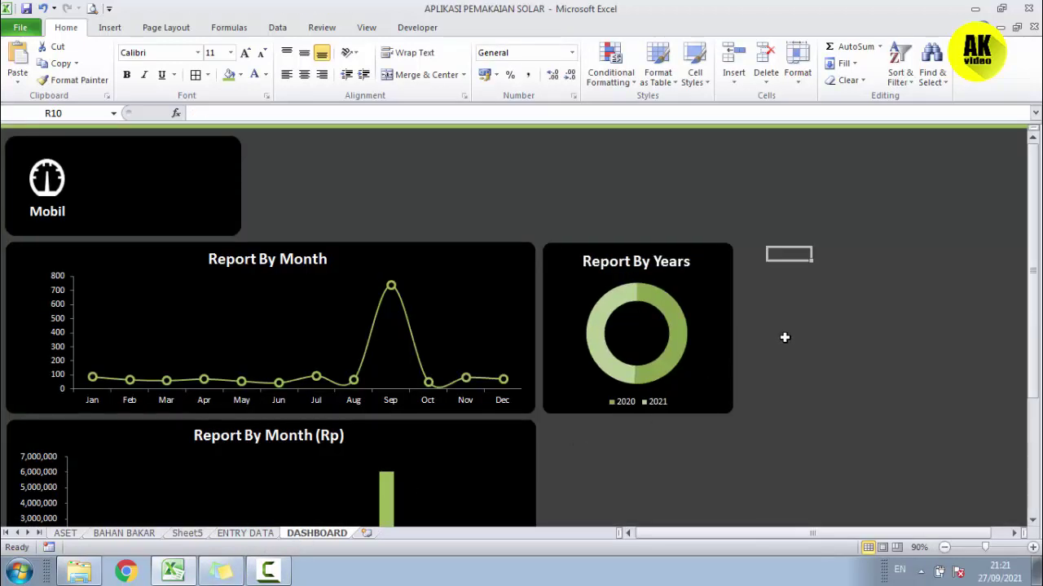
left_click(805, 321)
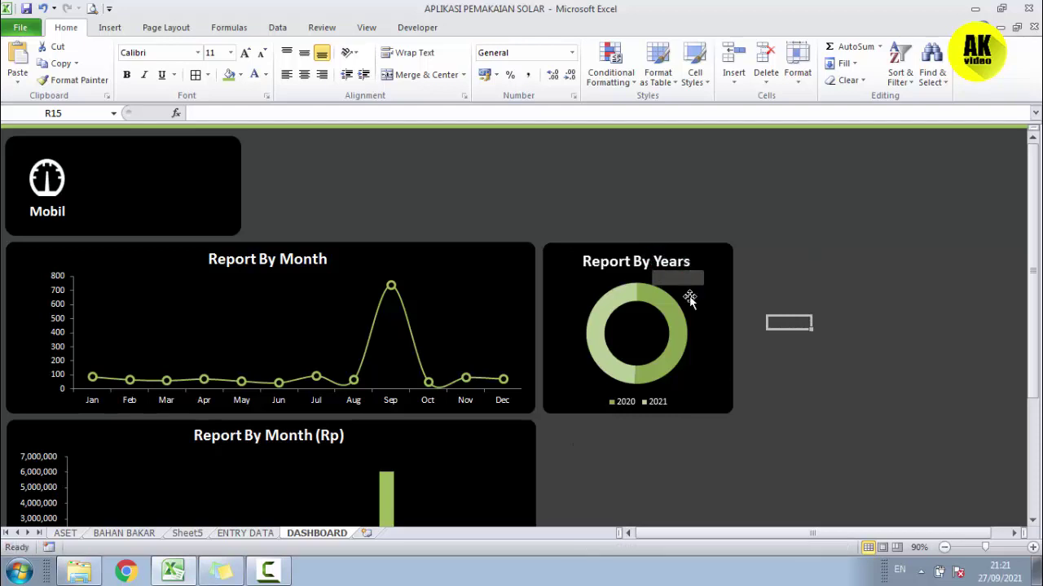
key("ctrl+F1")
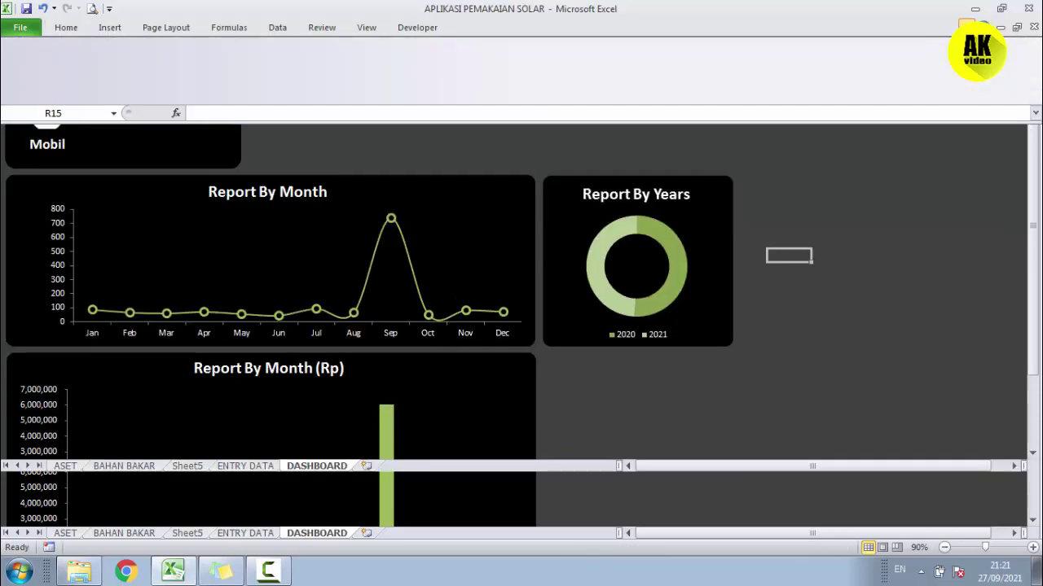
left_click(912, 228)
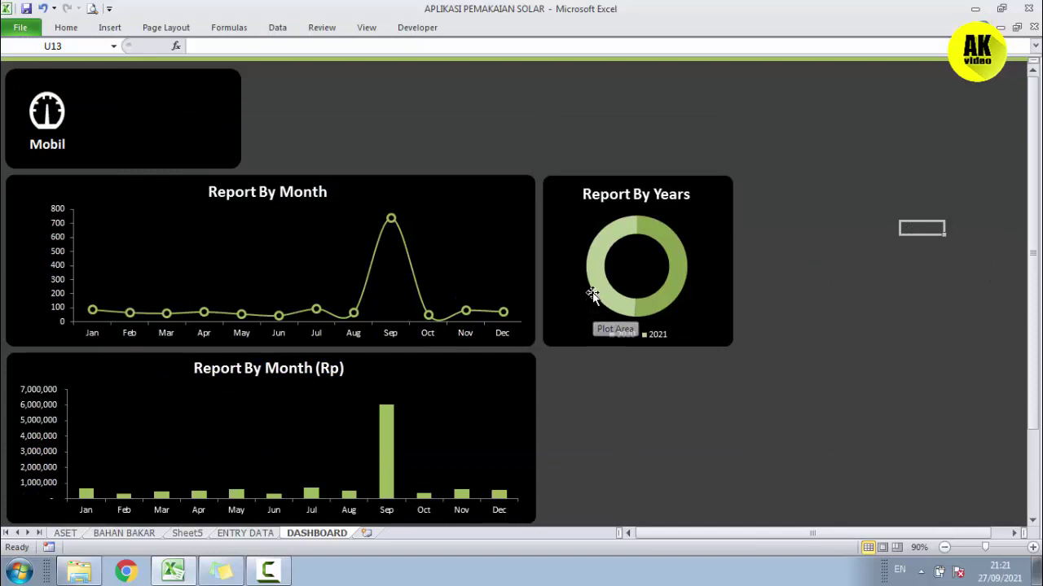
Copy the Report By Years pivot table from L2 to A30 on Sheet5
left_click(204, 535)
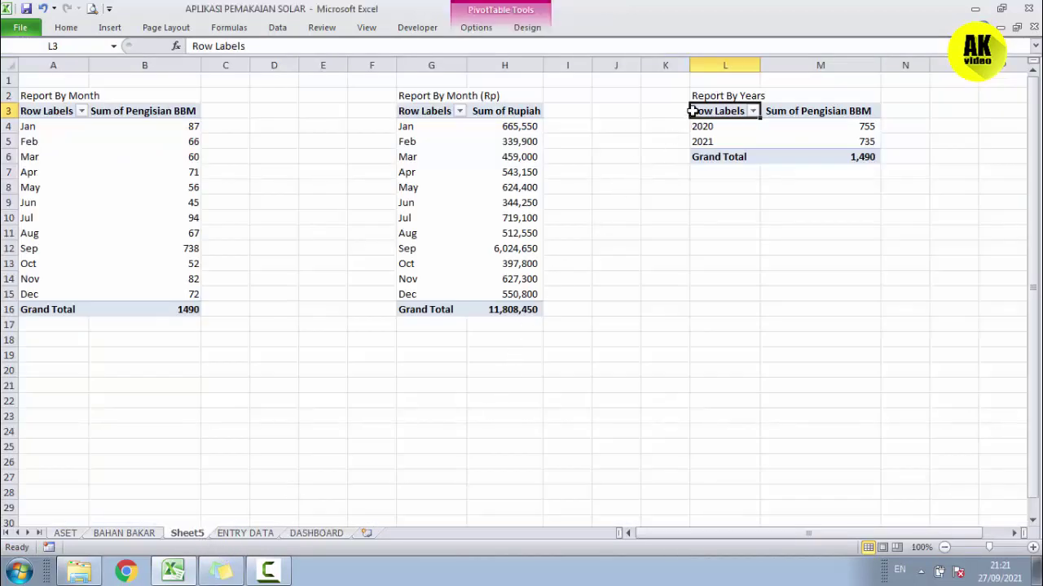
left_click_drag(694, 91, 857, 155)
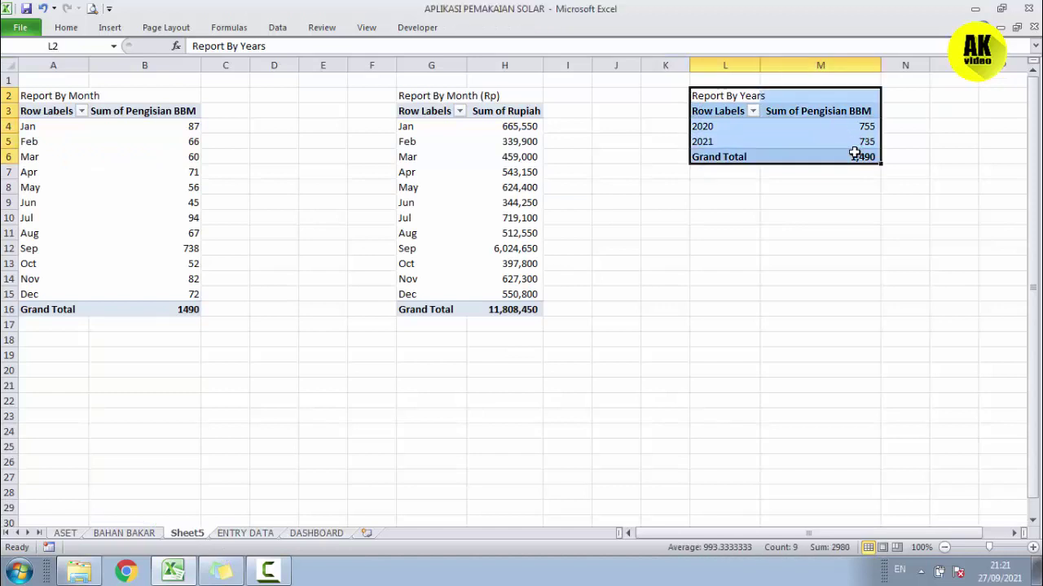
key("ctrl+c")
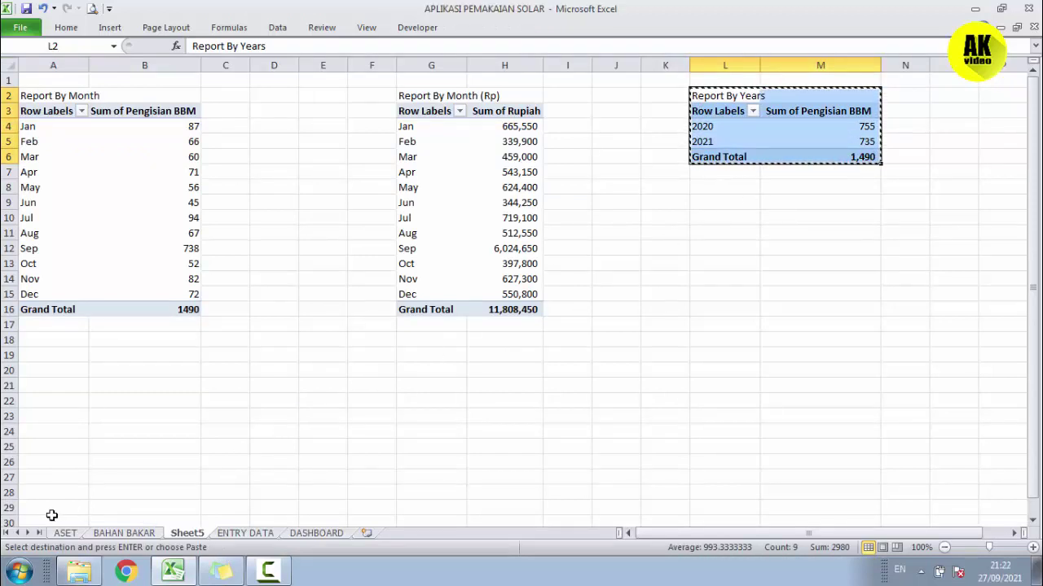
left_click(52, 519)
key("ctrl+v")
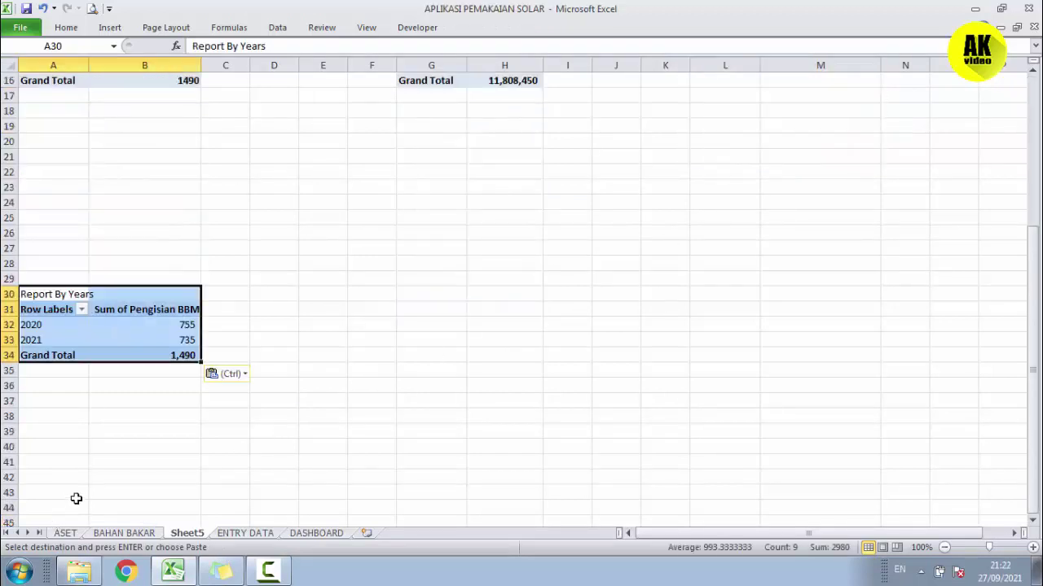
Remove the Thn year field from the copied pivot, leaving only the 1,490 total
left_click(181, 338)
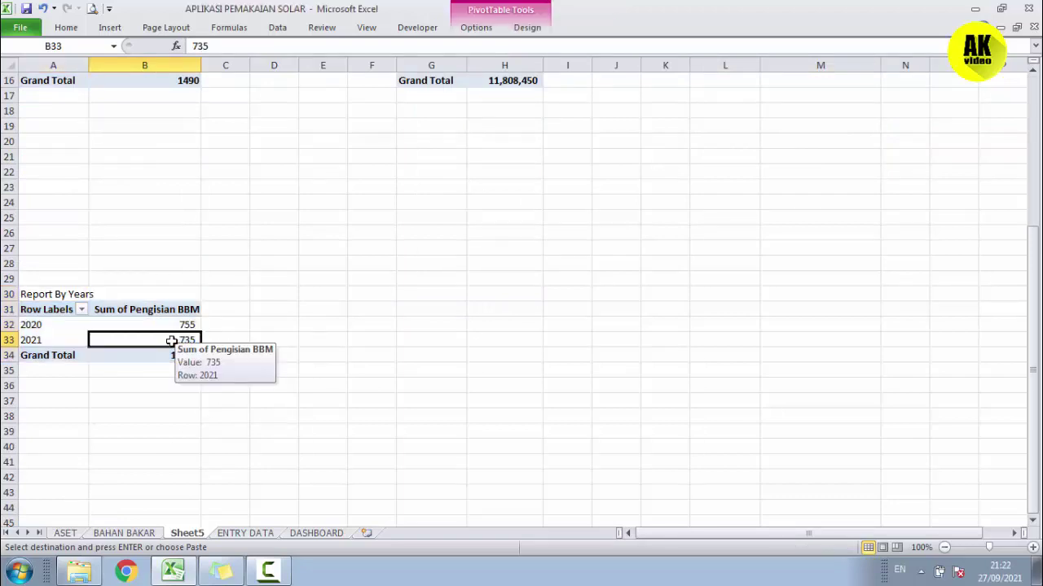
left_click(476, 28)
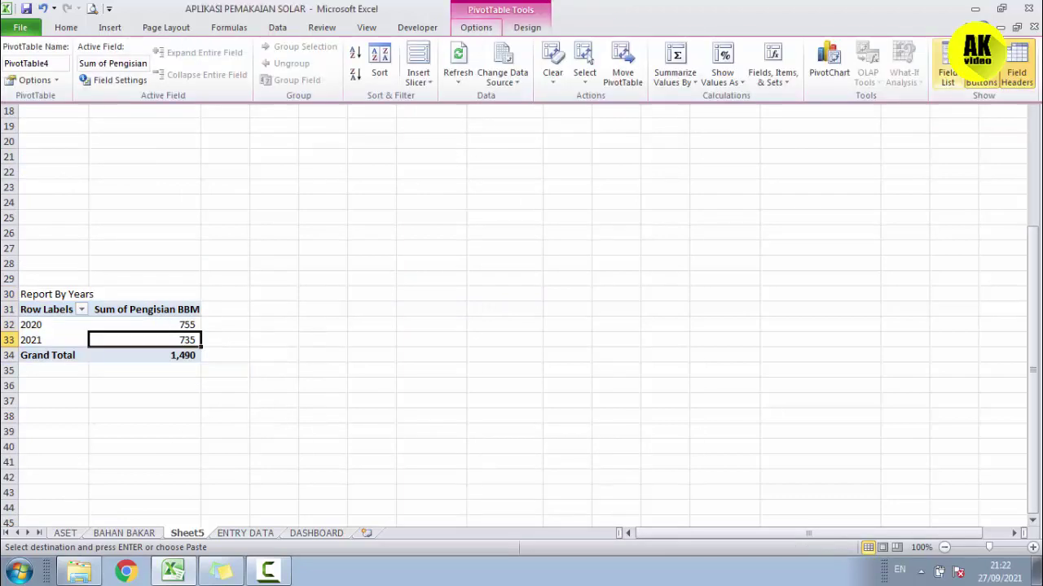
left_click(949, 56)
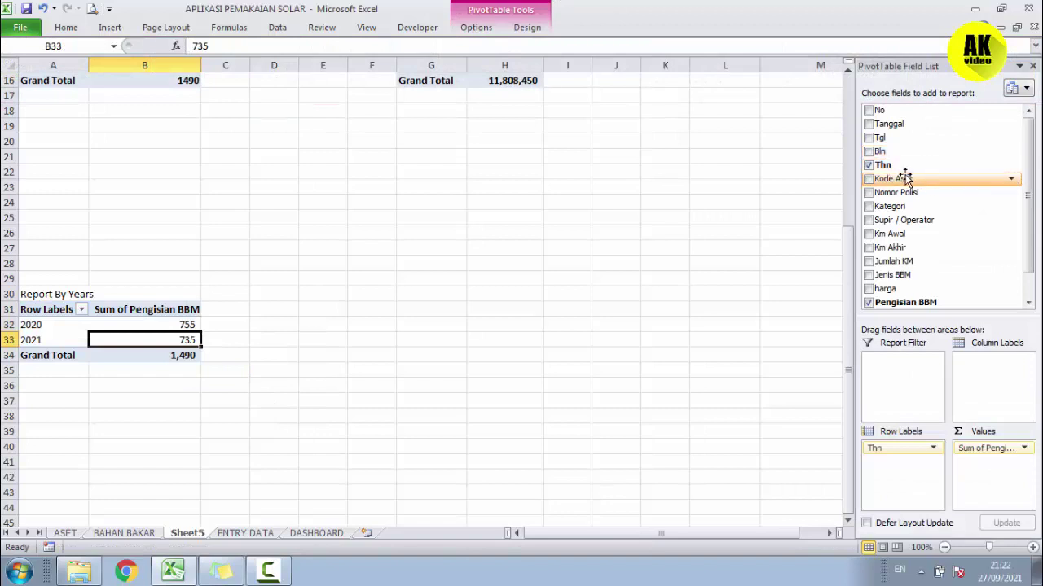
left_click(867, 166)
left_click_drag(1030, 163, 1031, 186)
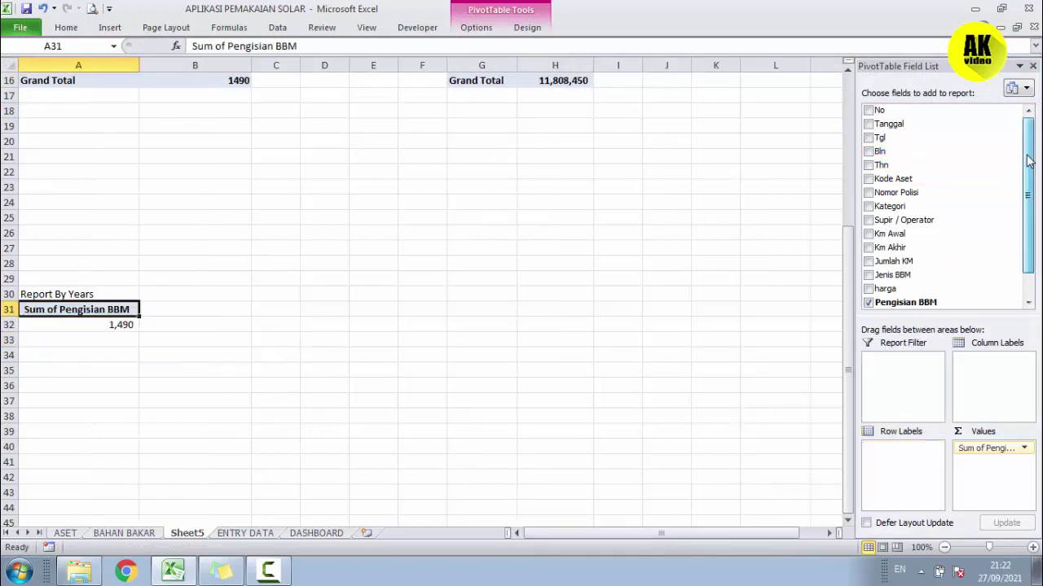
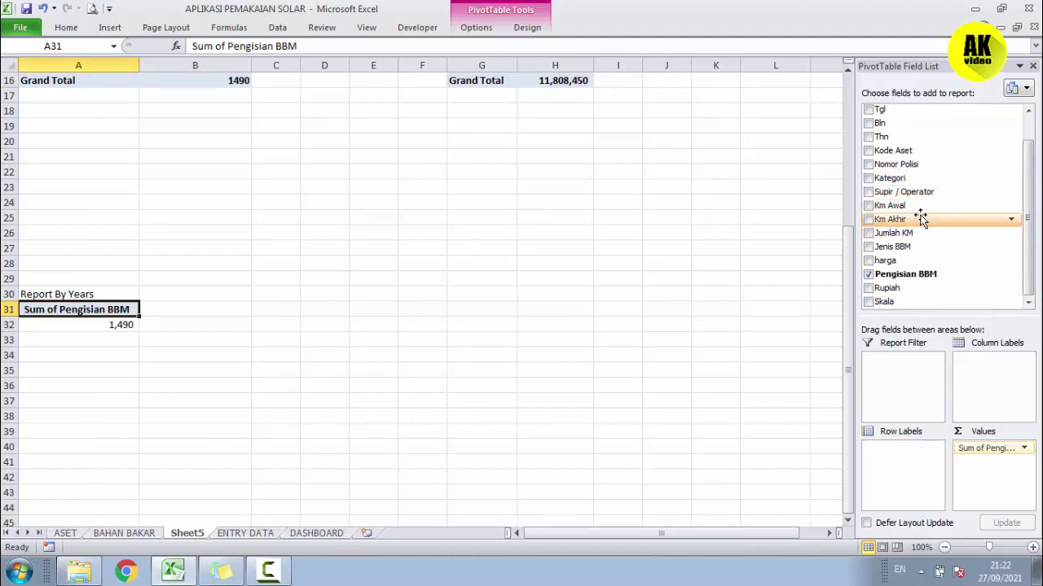
Add Kategori as pivot rows and retitle cell A30 'Report By Kategori'
left_click(868, 179)
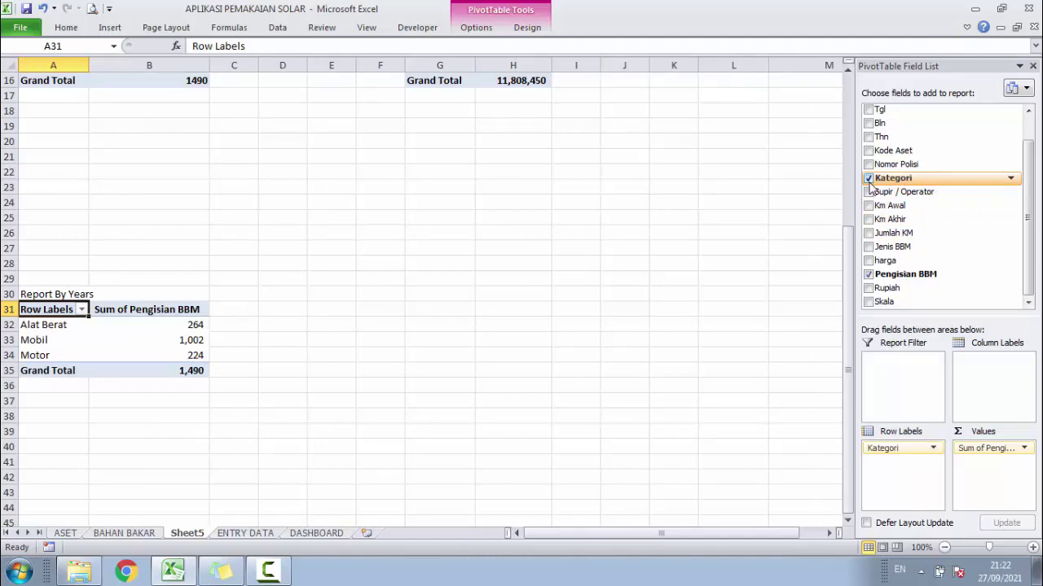
left_click(37, 291)
left_click(247, 46)
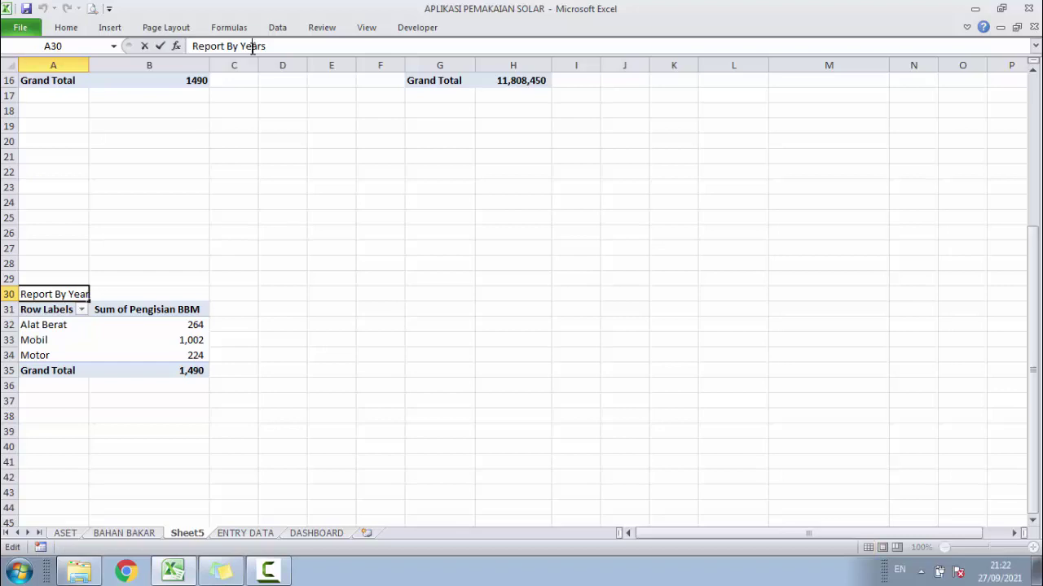
left_click_drag(240, 46, 252, 47)
type("Kategori")
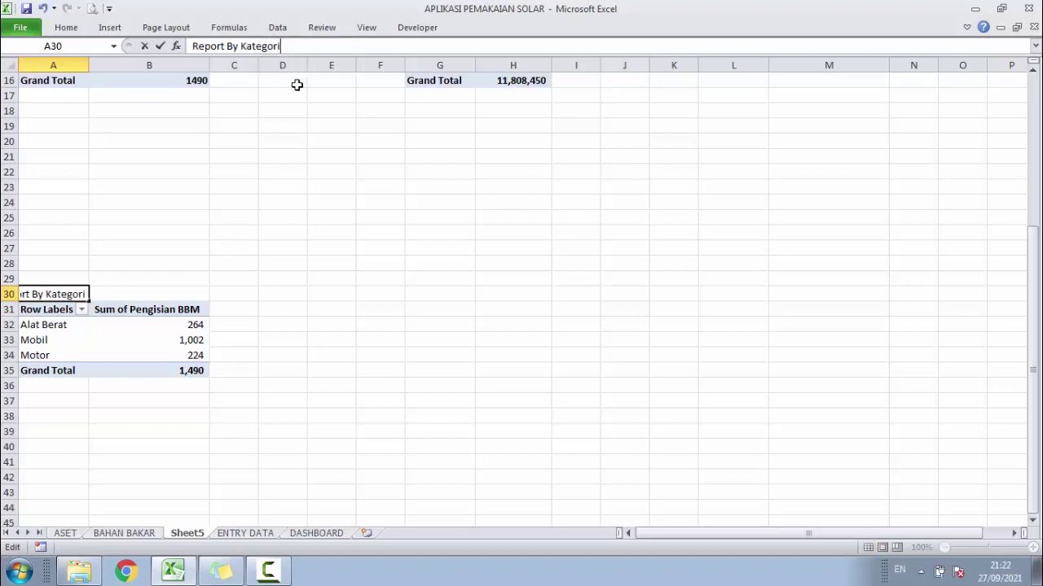
key("Return")
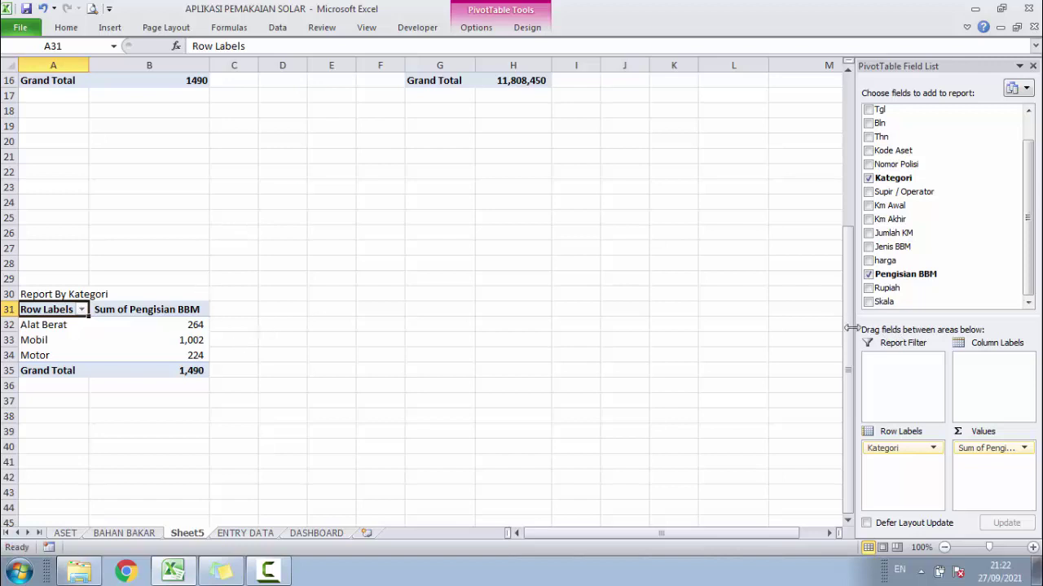
Insert a bar PivotChart of the Kategori totals and cut it off Sheet5
left_click(185, 341)
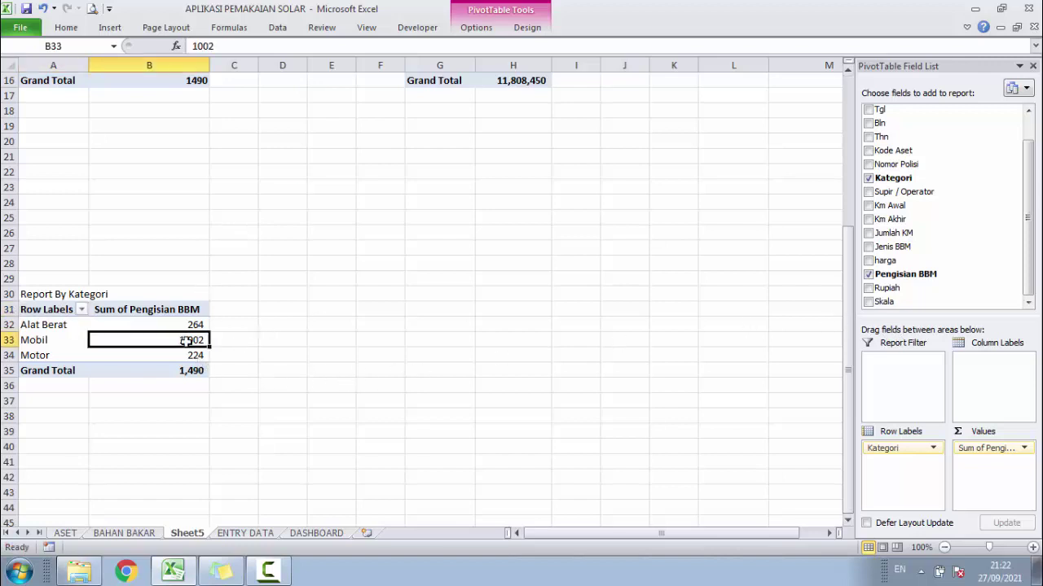
left_click(477, 27)
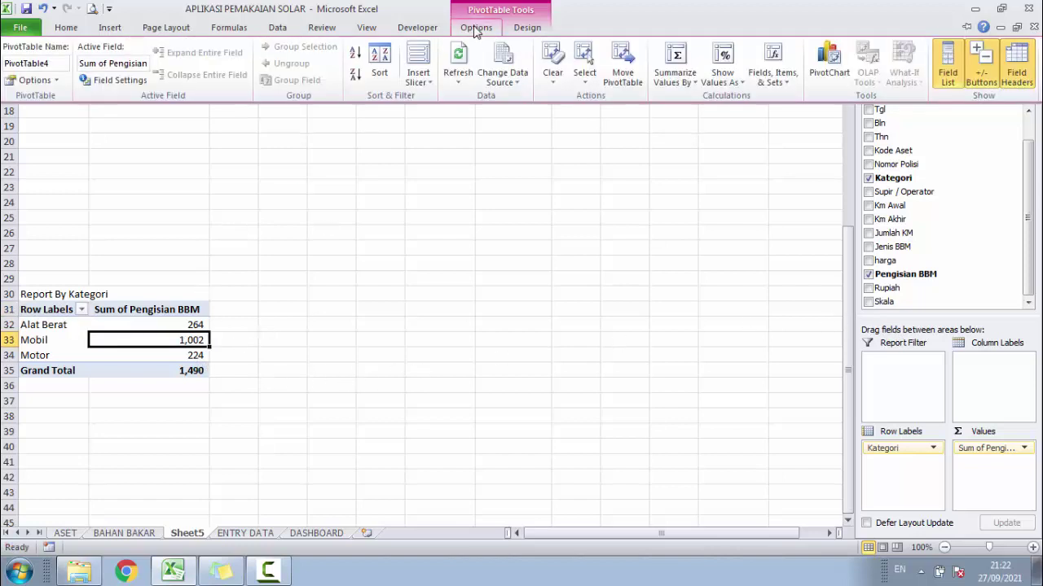
left_click(829, 65)
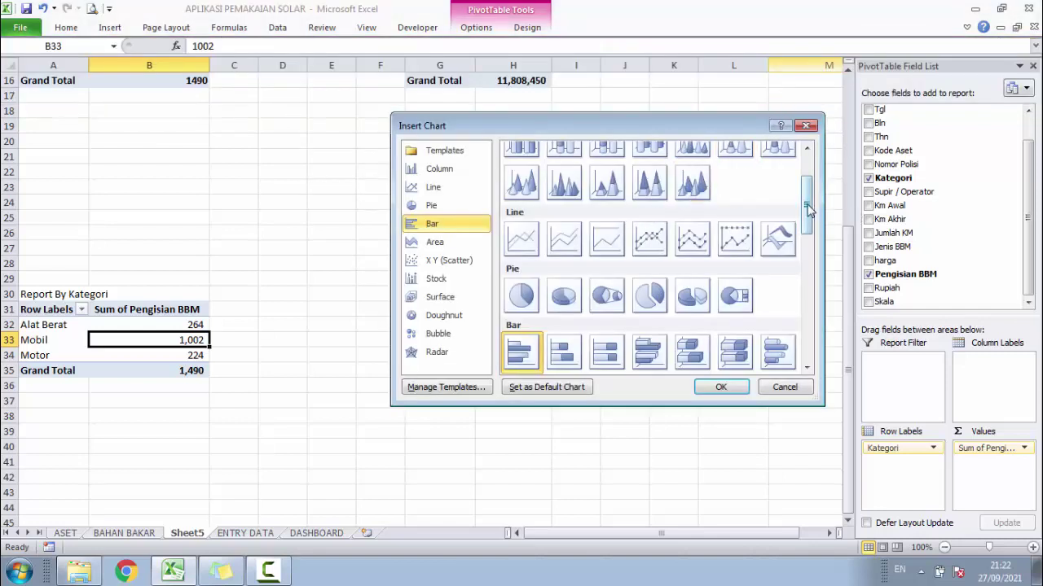
mouse_move(809, 210)
left_mouse_down()
mouse_move(803, 184)
mouse_move(804, 238)
left_mouse_up()
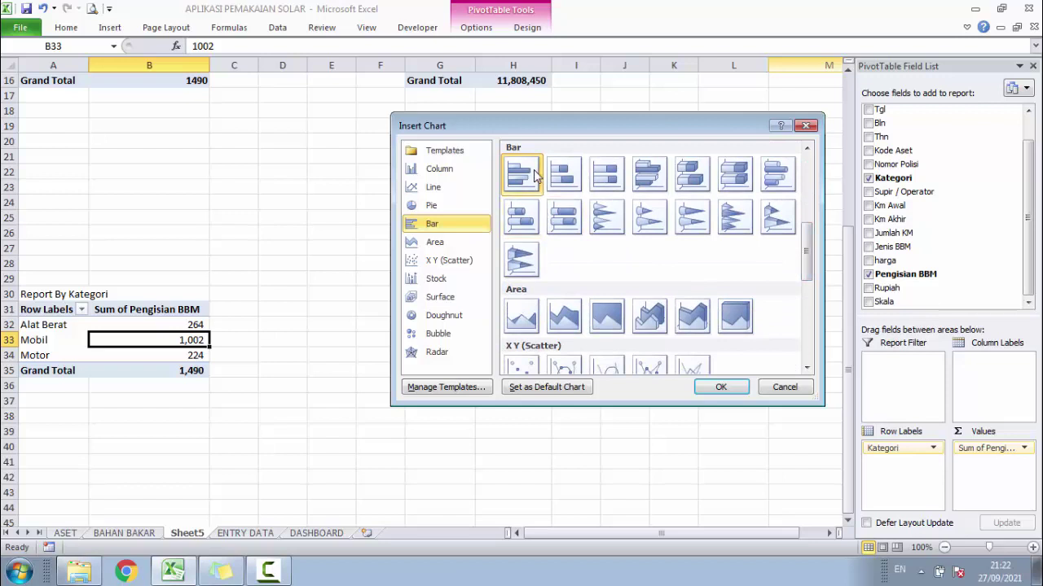
left_click(705, 387)
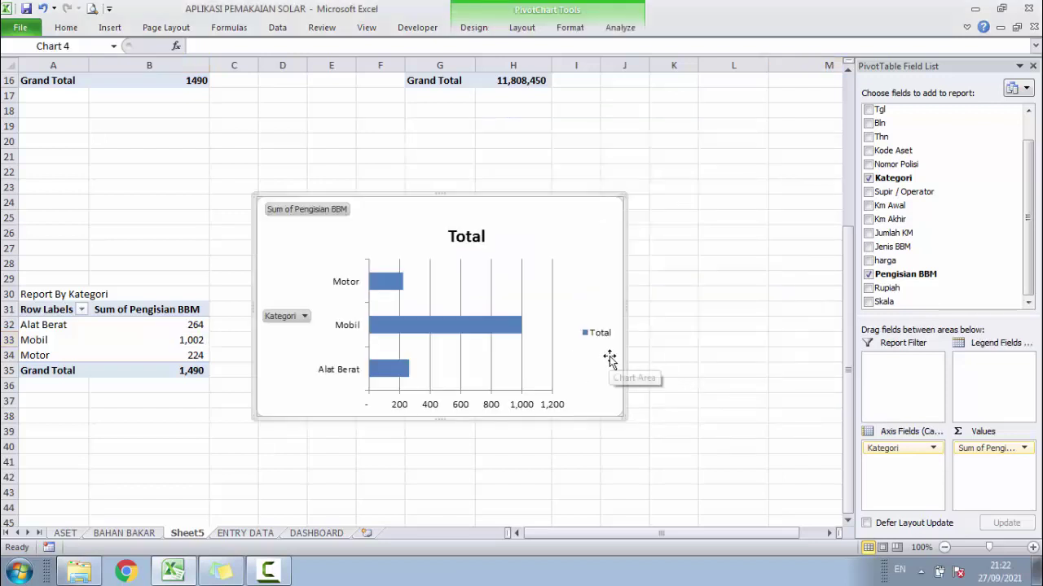
key("Delete")
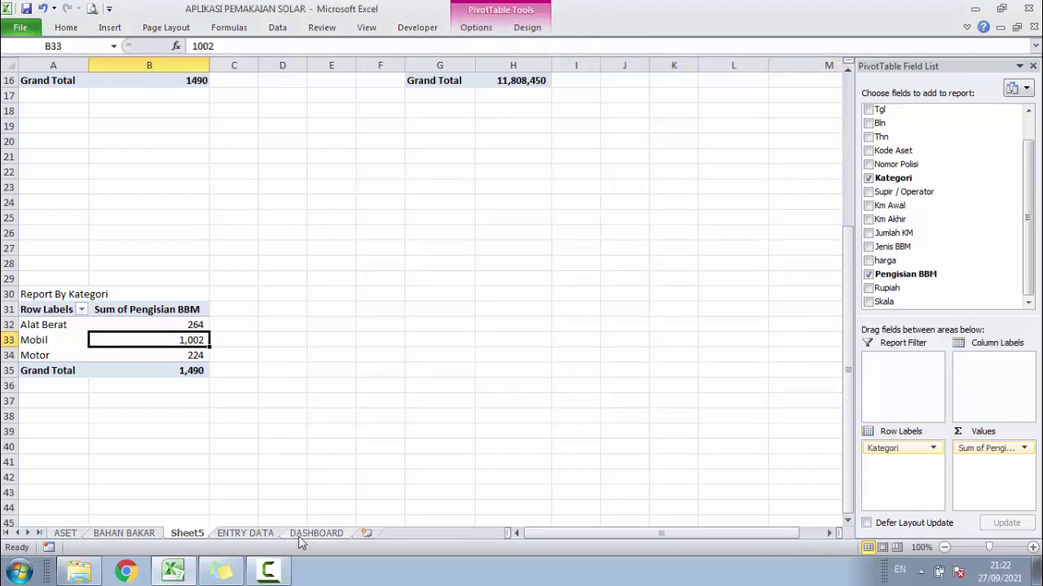
left_click(310, 534)
Paste the Kategori chart onto the dashboard beside the Report By Years chart
left_click(765, 340)
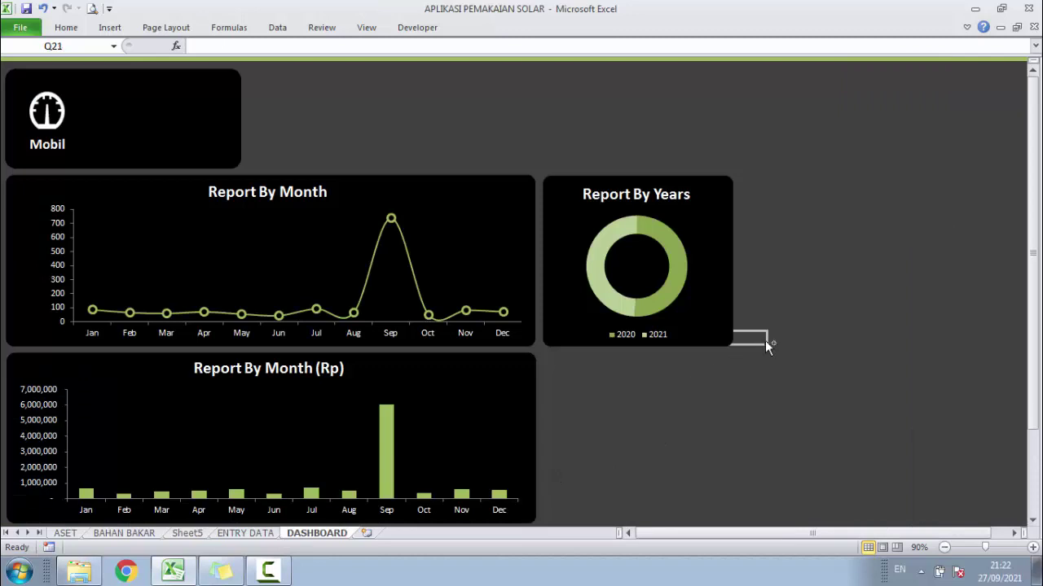
key("ctrl+v")
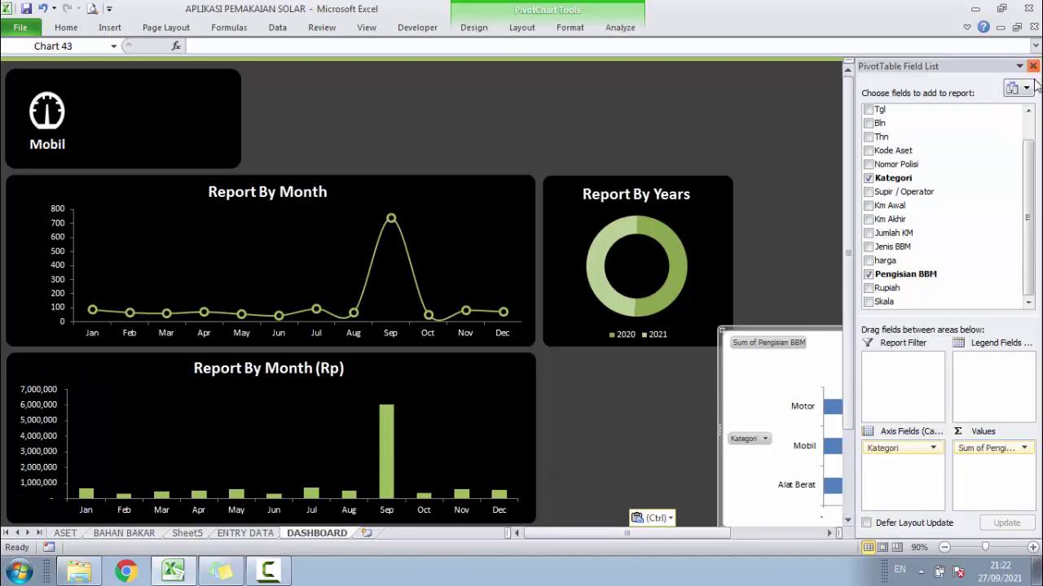
left_click(1033, 66)
left_click_drag(889, 344, 751, 235)
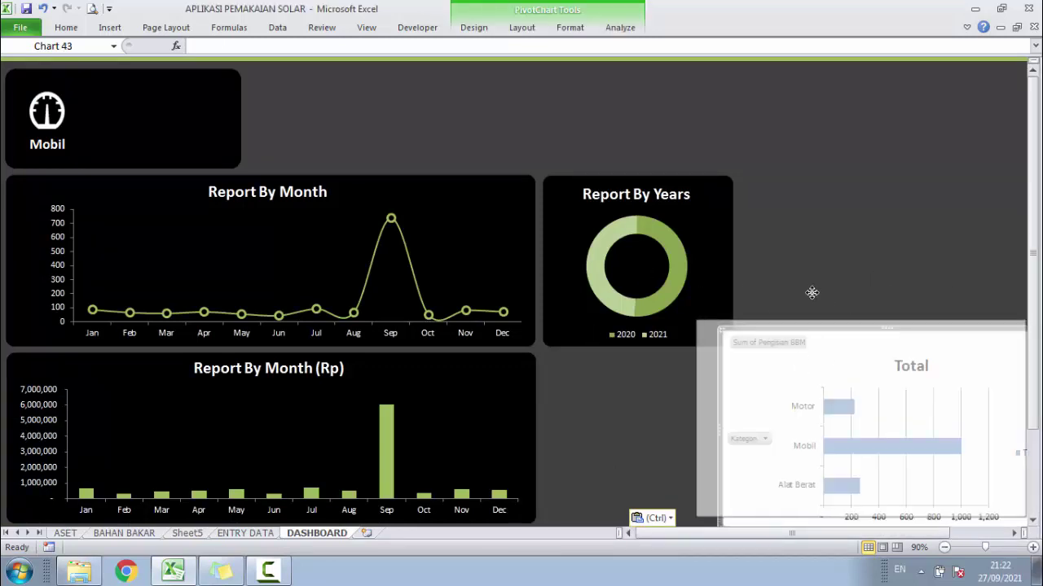
Hide the chart's field buttons and delete its legend and vertical gridlines
left_click(620, 28)
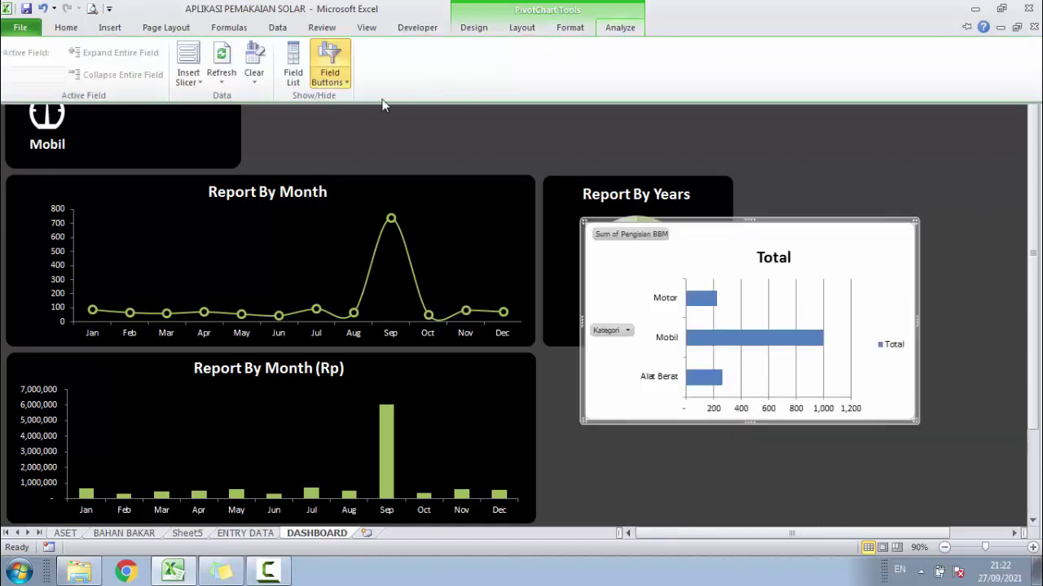
left_click(348, 85)
left_click(351, 168)
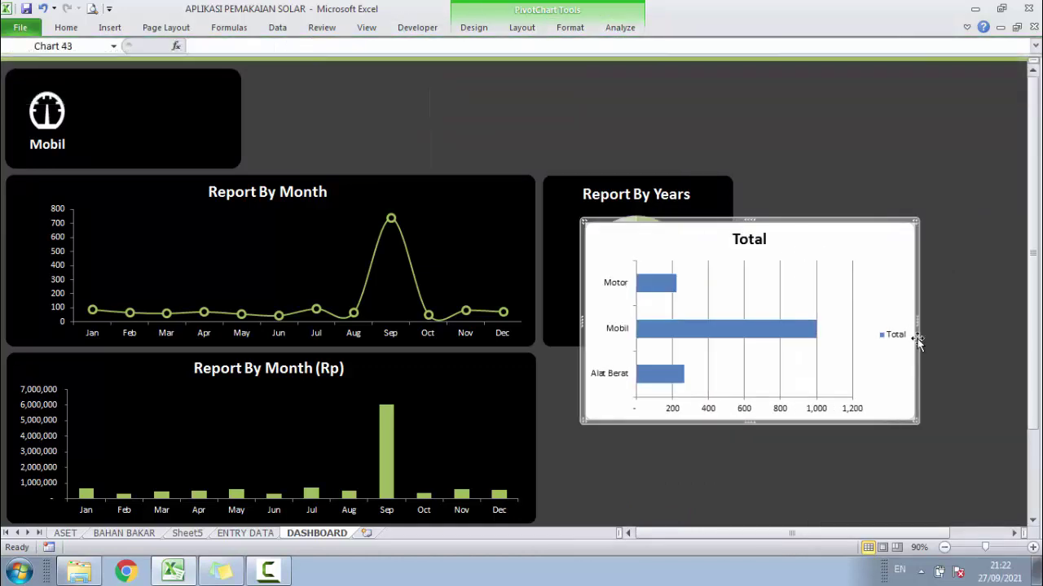
left_click(903, 346)
key("Delete")
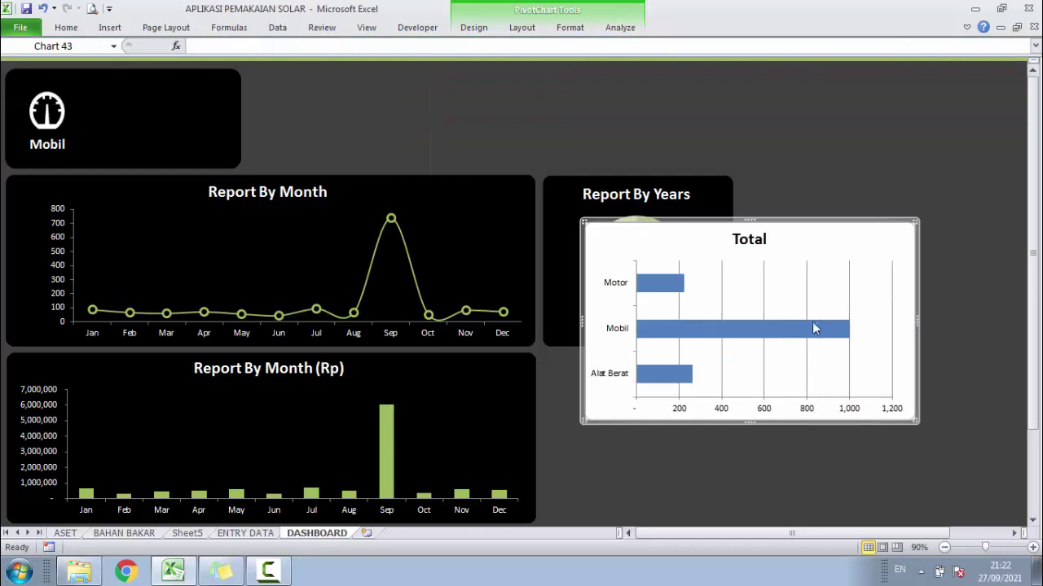
left_click(807, 308)
key("Delete")
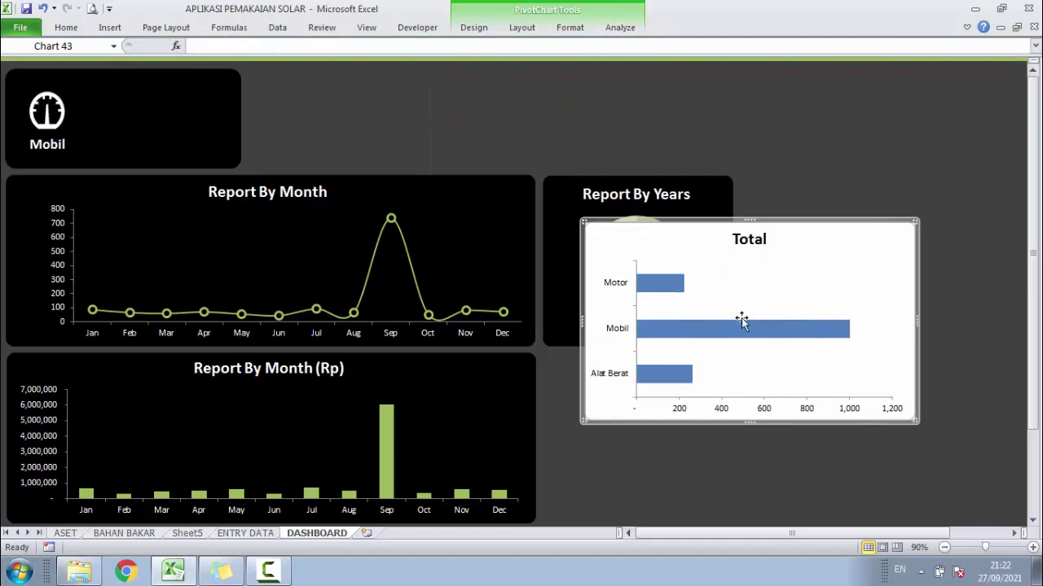
Apply a green bar style and move the narrowed Total chart beside the doughnut chart
left_click(570, 27)
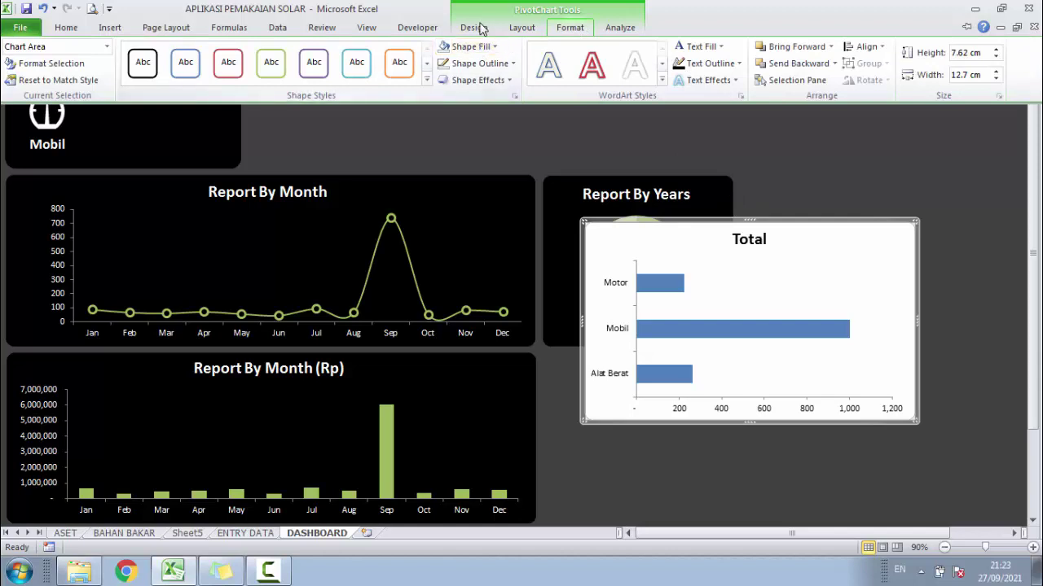
left_click(480, 28)
left_click(659, 72)
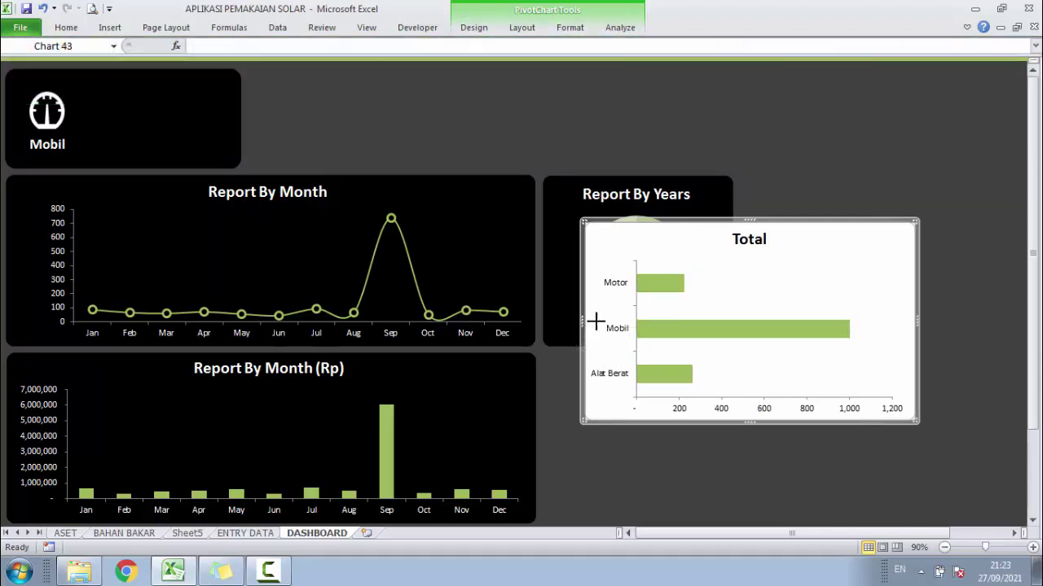
left_click_drag(595, 322, 738, 303)
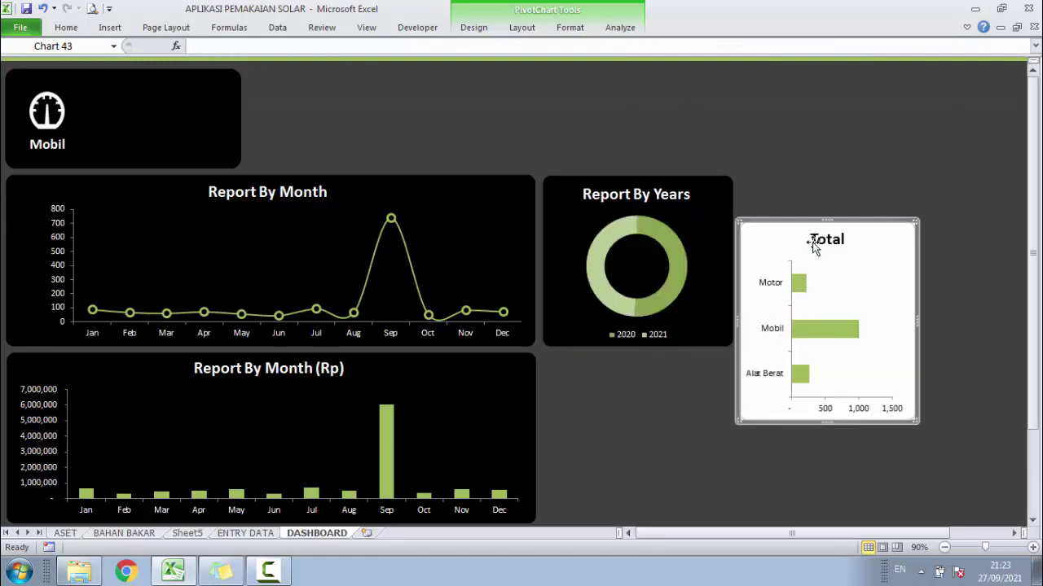
left_click_drag(812, 244, 786, 178)
left_click(951, 352)
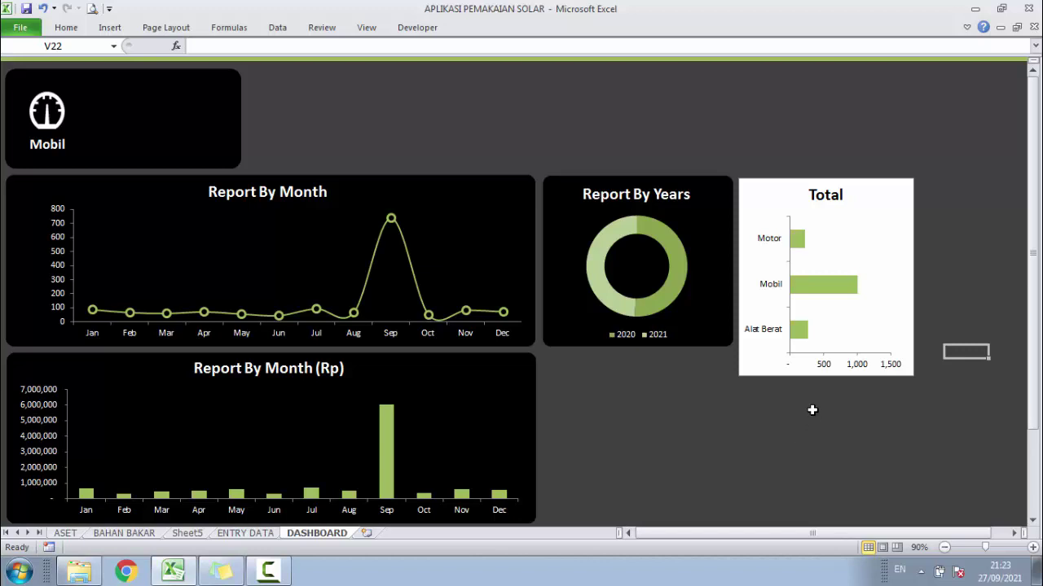
Make the Total chart shorter and wider
left_click(800, 368)
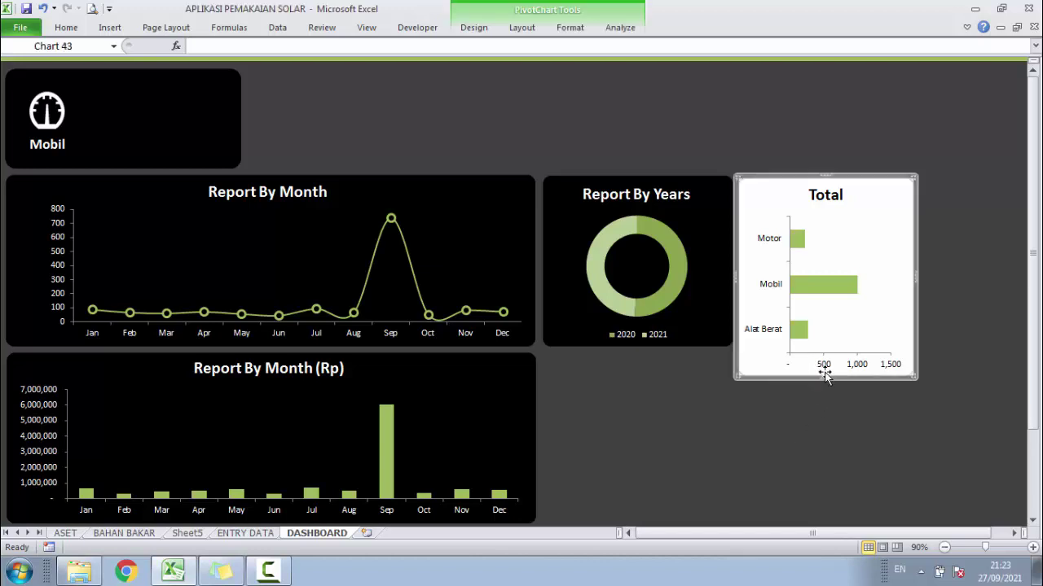
left_click_drag(821, 373, 815, 346)
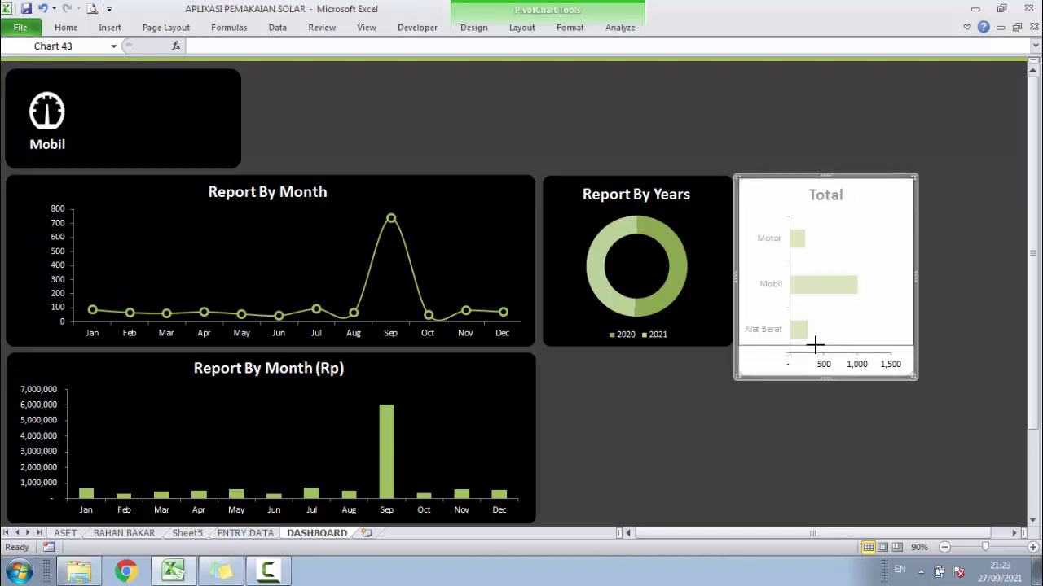
left_click_drag(912, 263, 939, 256)
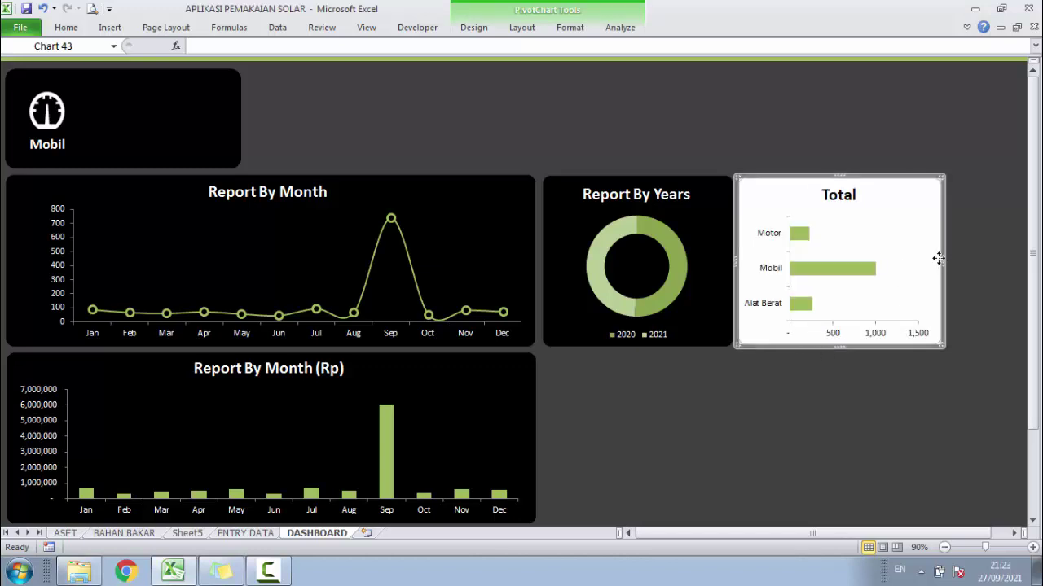
left_click_drag(944, 257, 1005, 251)
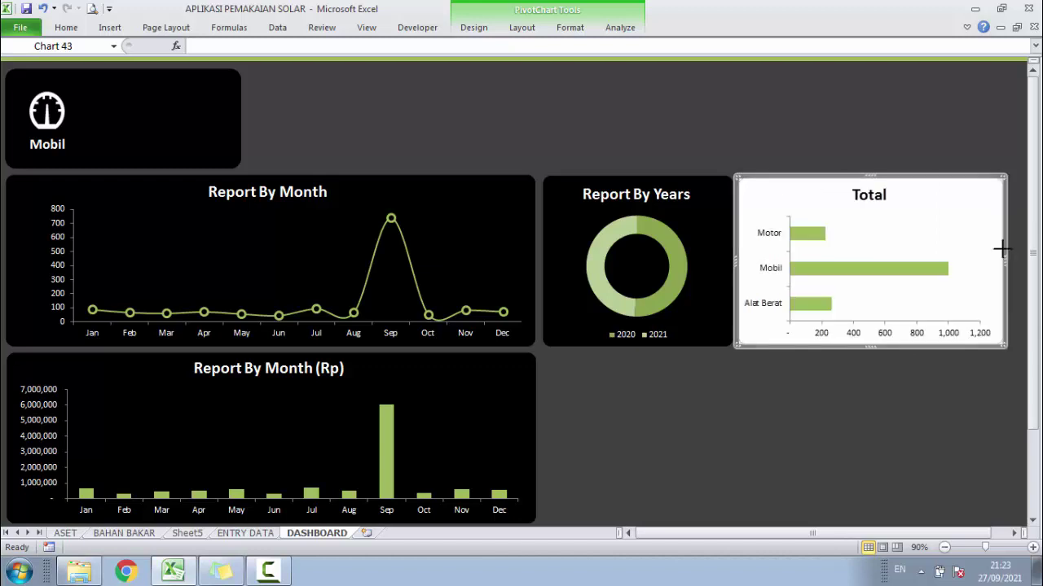
Remove the white fill from the Total chart's chart area and plot area
left_click(570, 33)
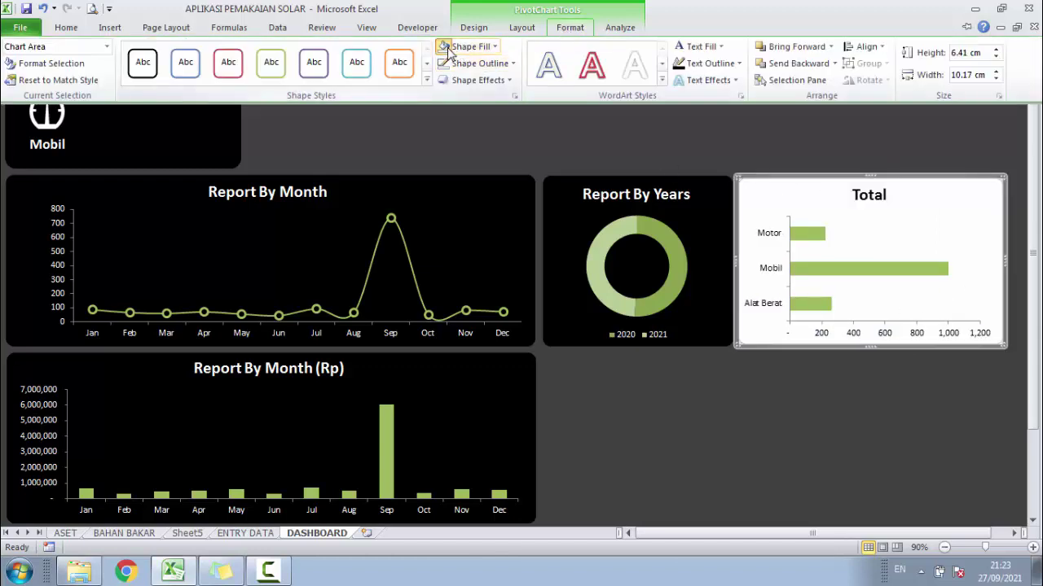
left_click(441, 41)
left_click(899, 247)
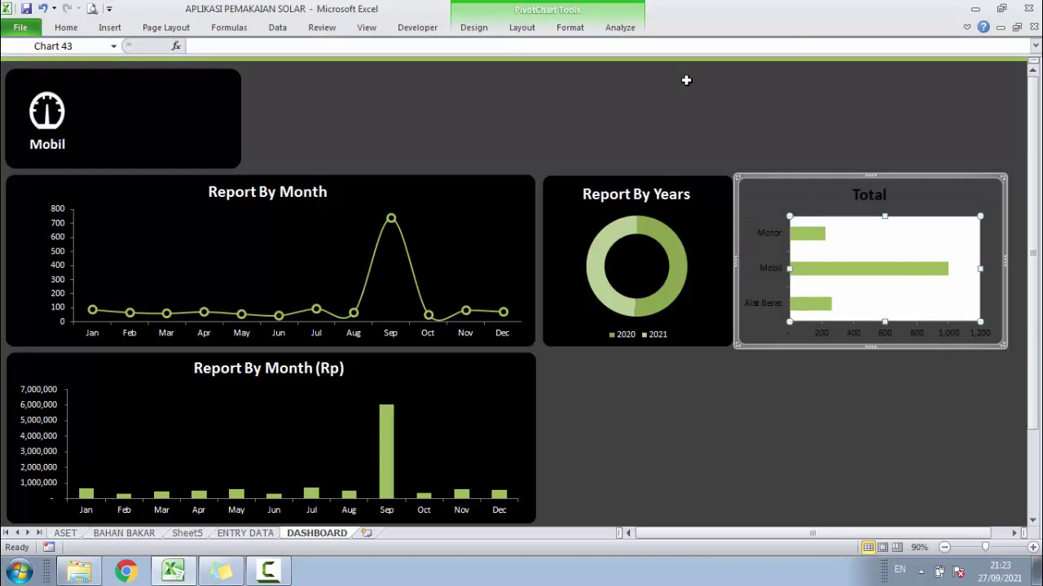
left_click(570, 28)
left_click(444, 46)
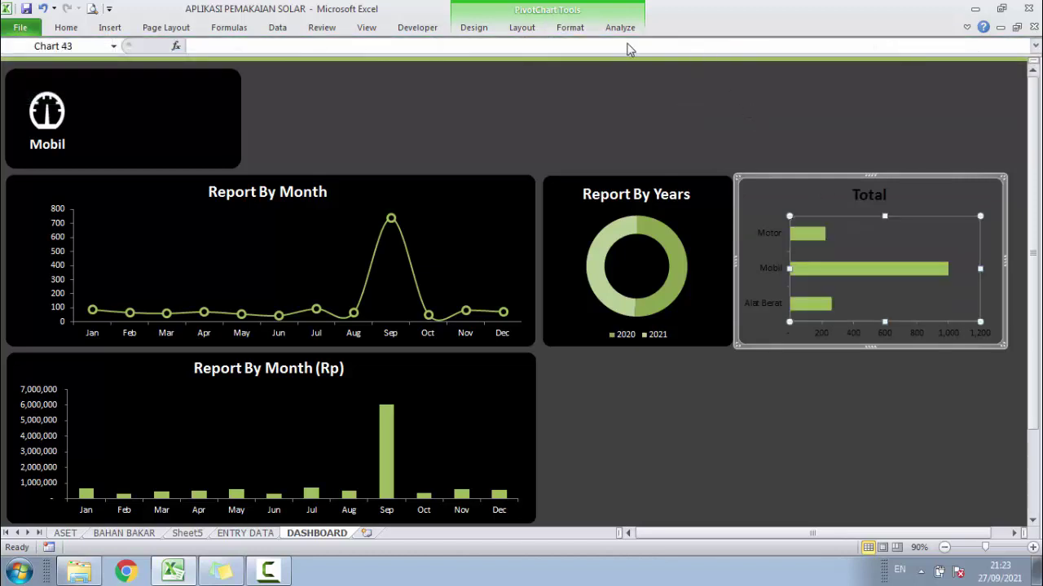
left_click(570, 27)
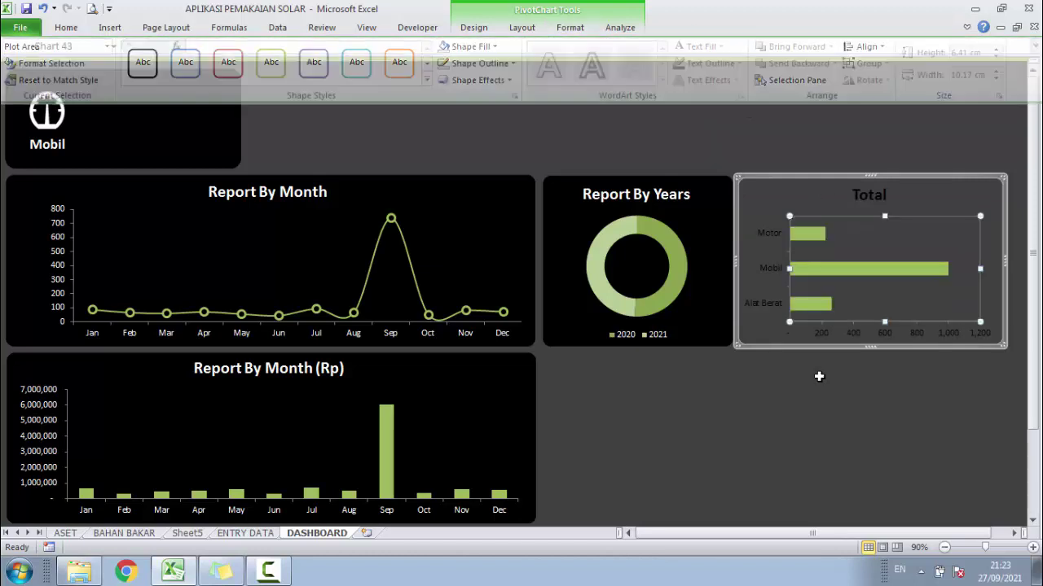
left_click(789, 405)
left_click(759, 334)
Make the Total chart's text white and give it No Outline
left_click(571, 28)
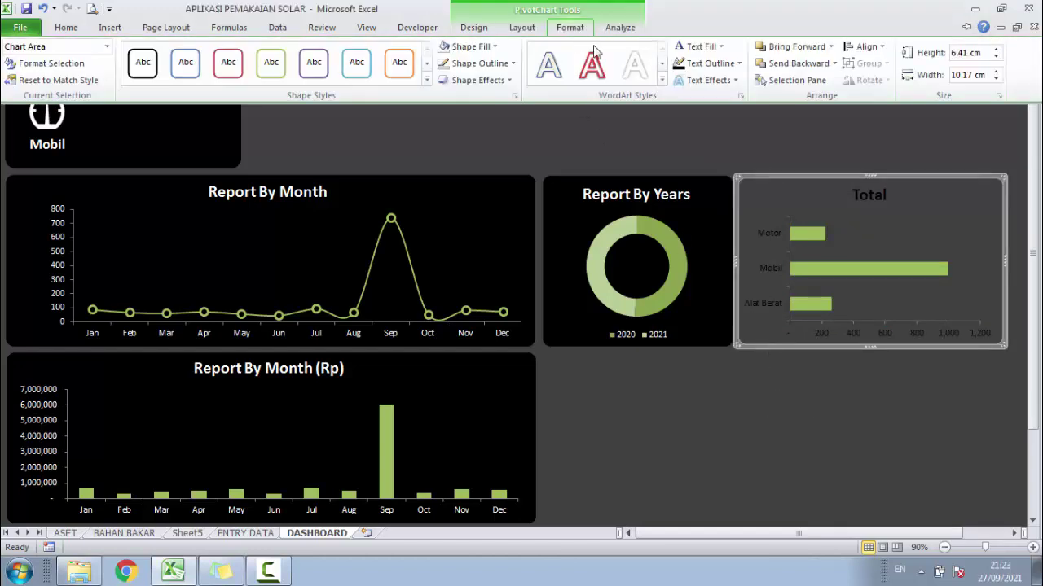
left_click(659, 45)
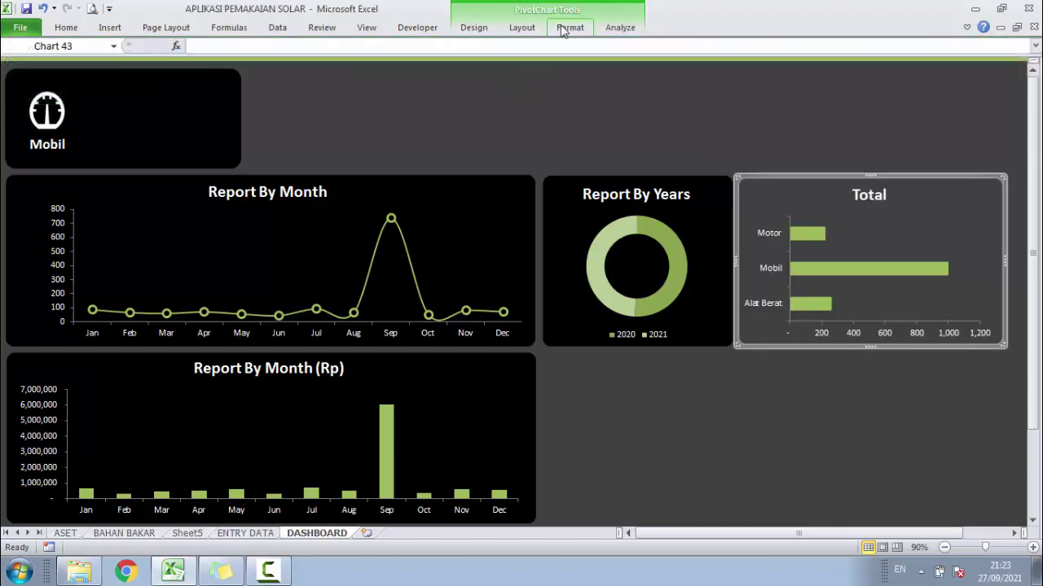
left_click(570, 28)
left_click(464, 65)
left_click(733, 419)
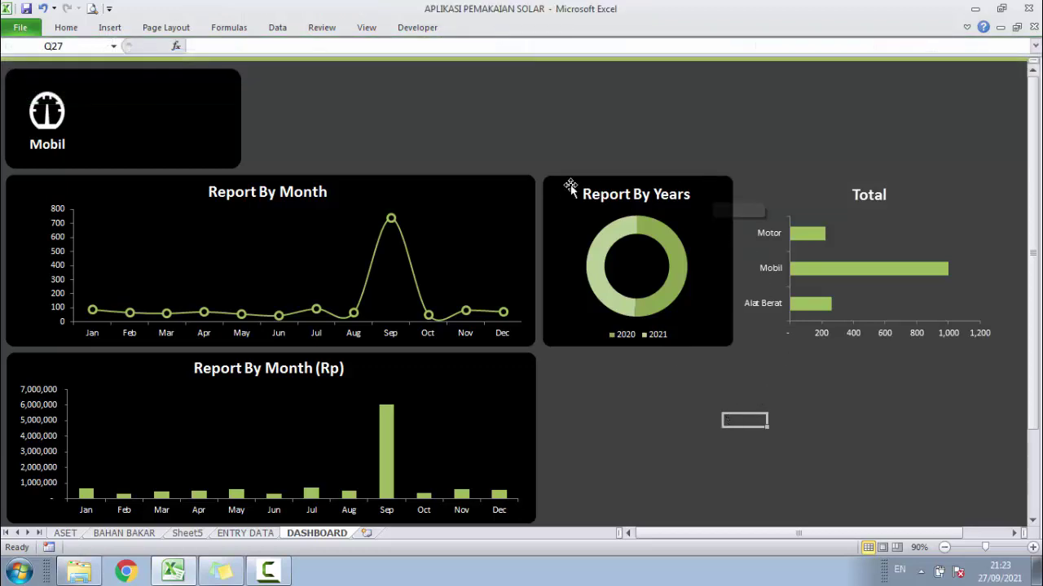
Paste a copy of the black rounded card and size it over the Total chart
left_click(531, 181)
left_click(529, 181)
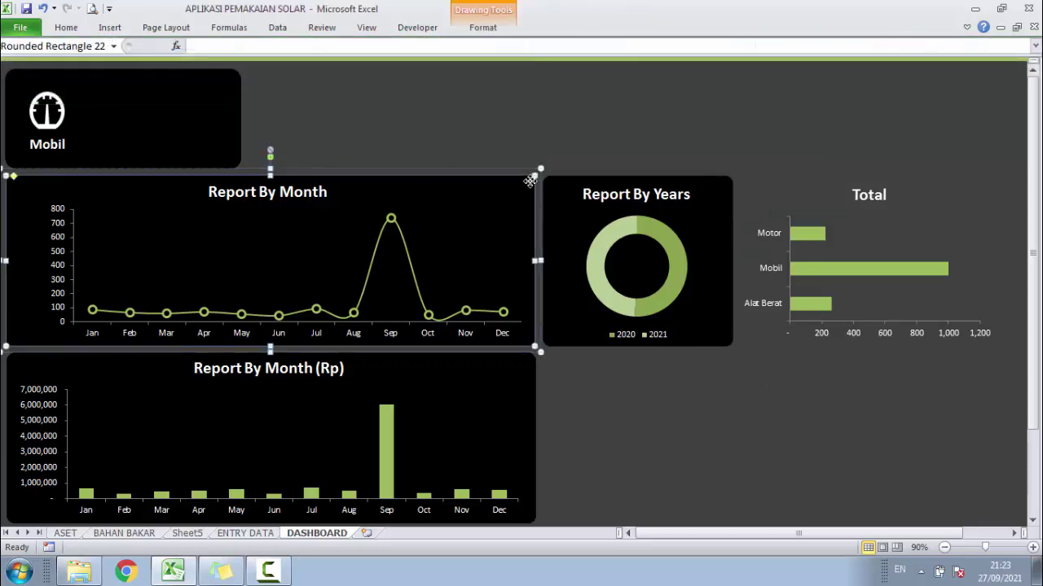
left_click(906, 425)
key("ctrl+v")
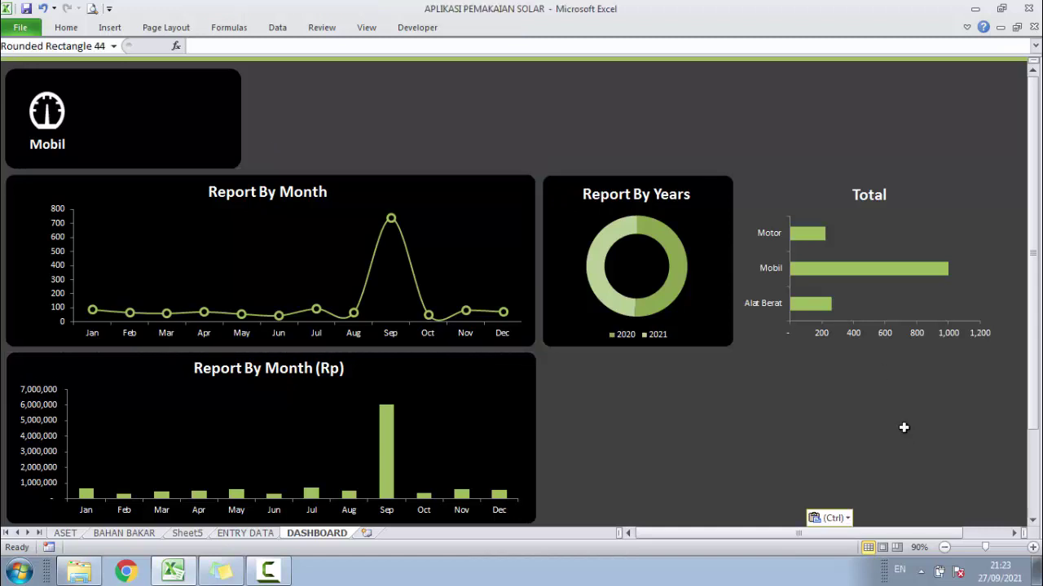
mouse_move(908, 444)
left_mouse_down()
mouse_move(751, 259)
mouse_move(632, 257)
left_mouse_up()
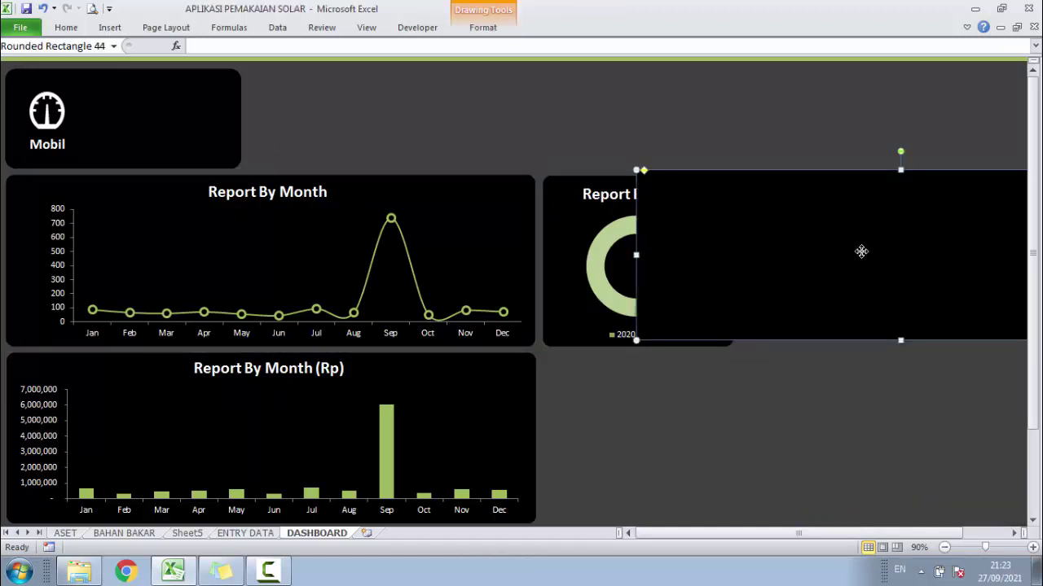
left_click_drag(863, 249, 826, 253)
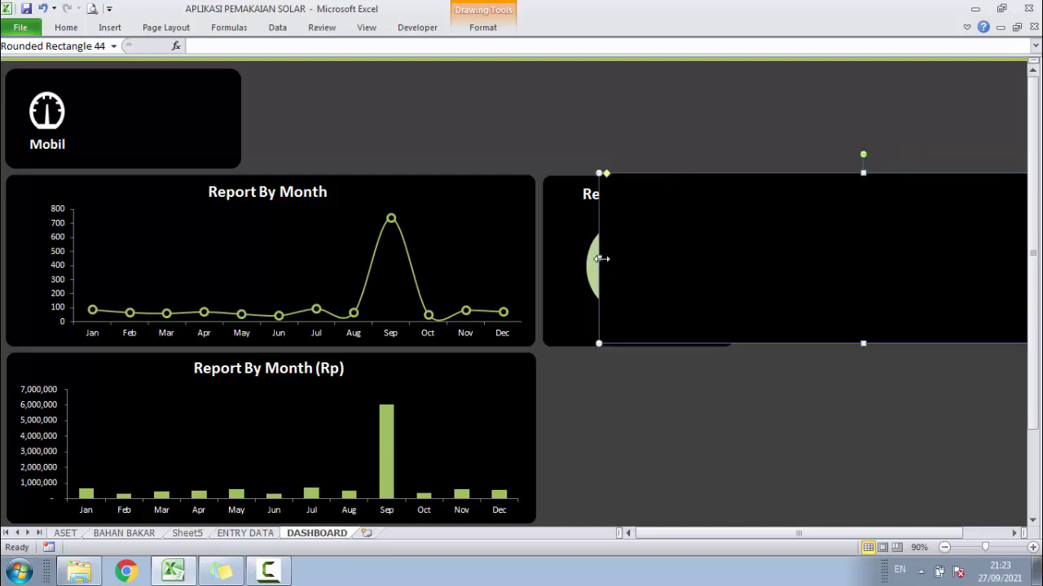
mouse_move(601, 259)
left_mouse_down()
mouse_move(835, 257)
mouse_move(746, 256)
mouse_move(818, 254)
left_mouse_up()
left_click_drag(933, 242, 856, 246)
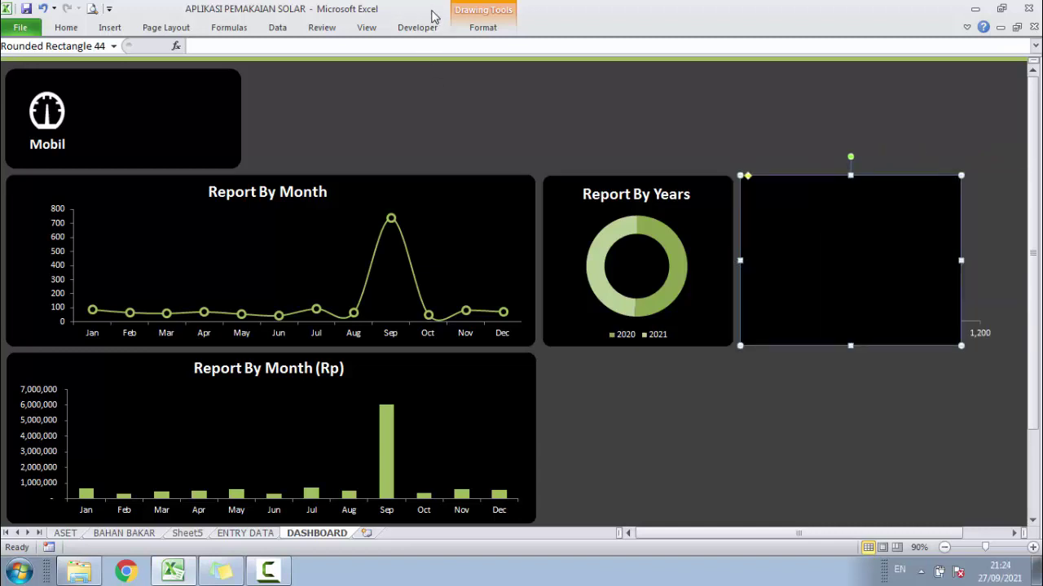
Send the black card to back behind the Total chart and widen it
left_click(482, 27)
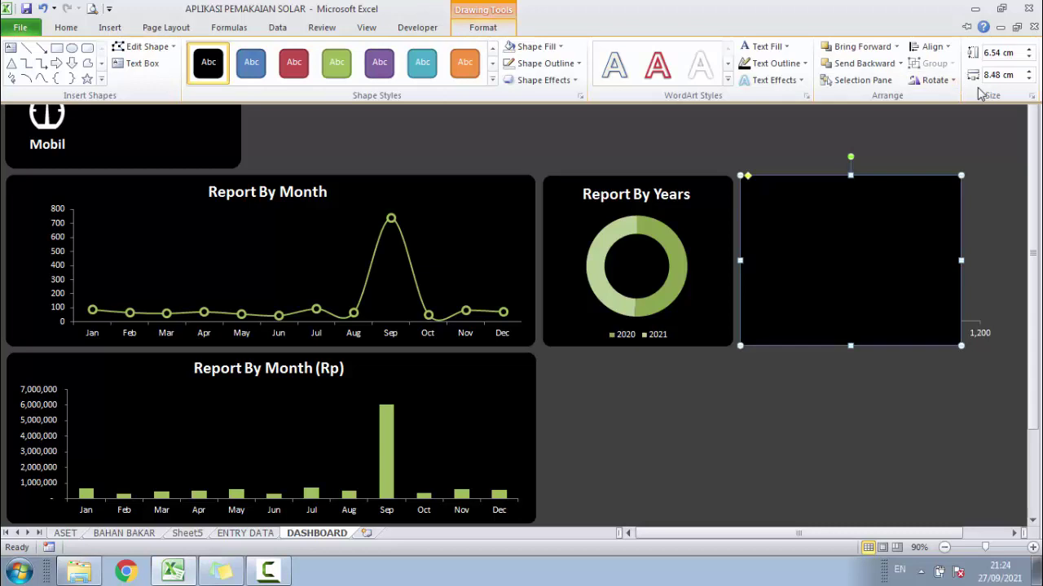
left_click(901, 64)
left_click(883, 99)
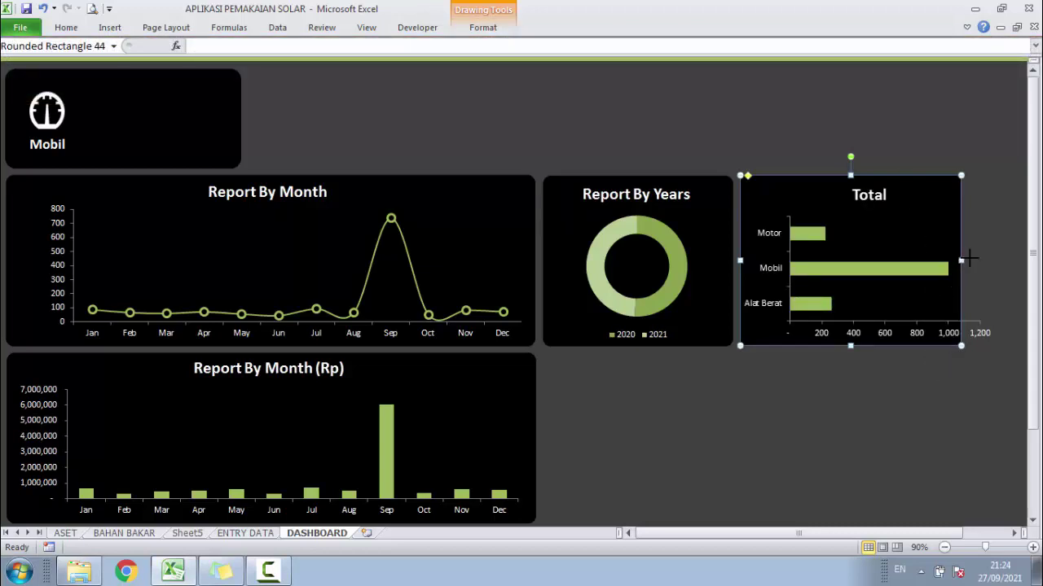
left_click_drag(968, 259, 1001, 259)
Reposition the Total chart so it sits on its black card
left_click(941, 236)
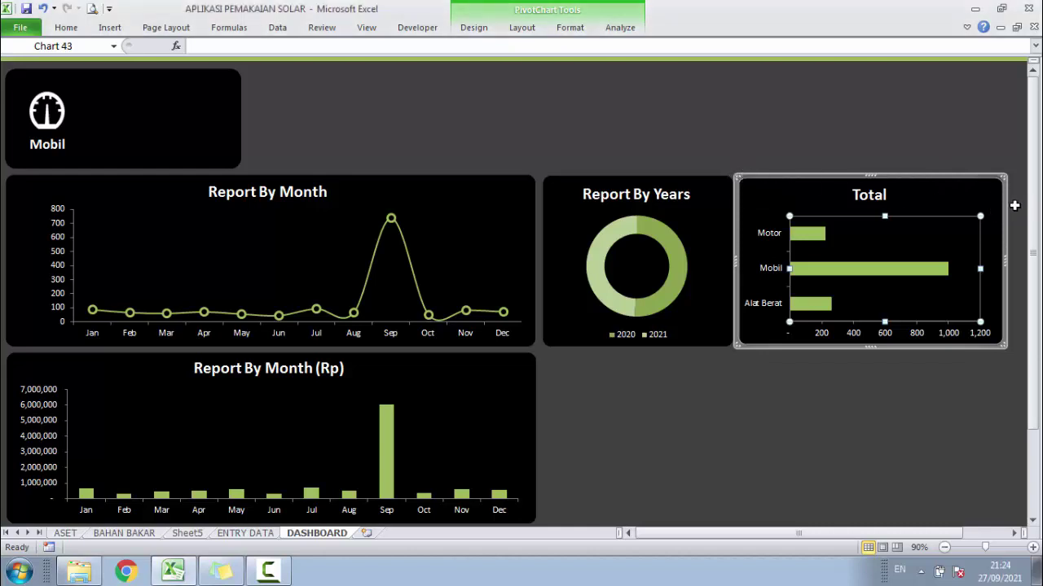
left_click(1008, 204)
left_click(1002, 204)
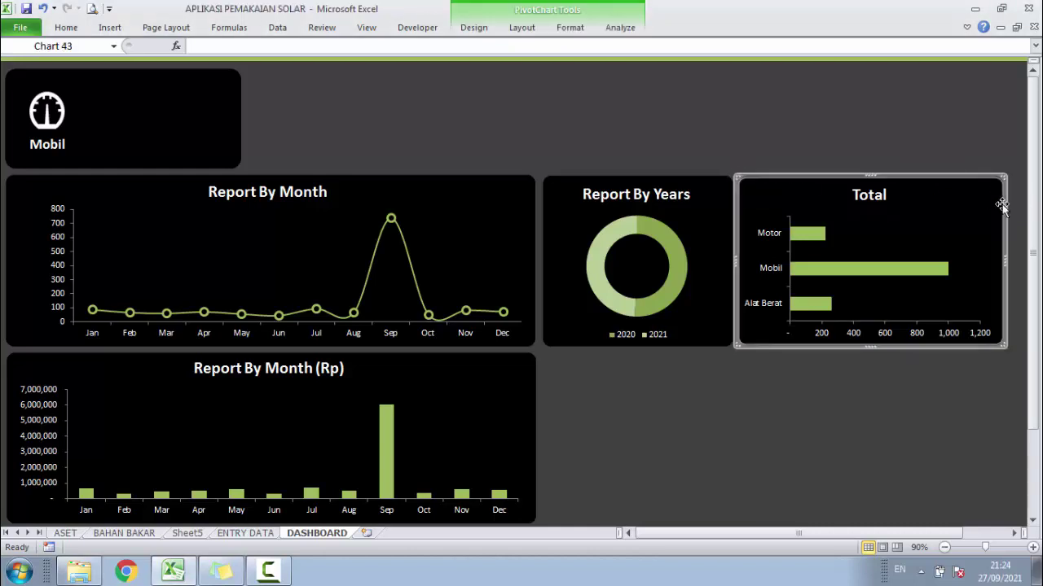
left_click_drag(1002, 206, 1017, 262)
left_click(902, 262)
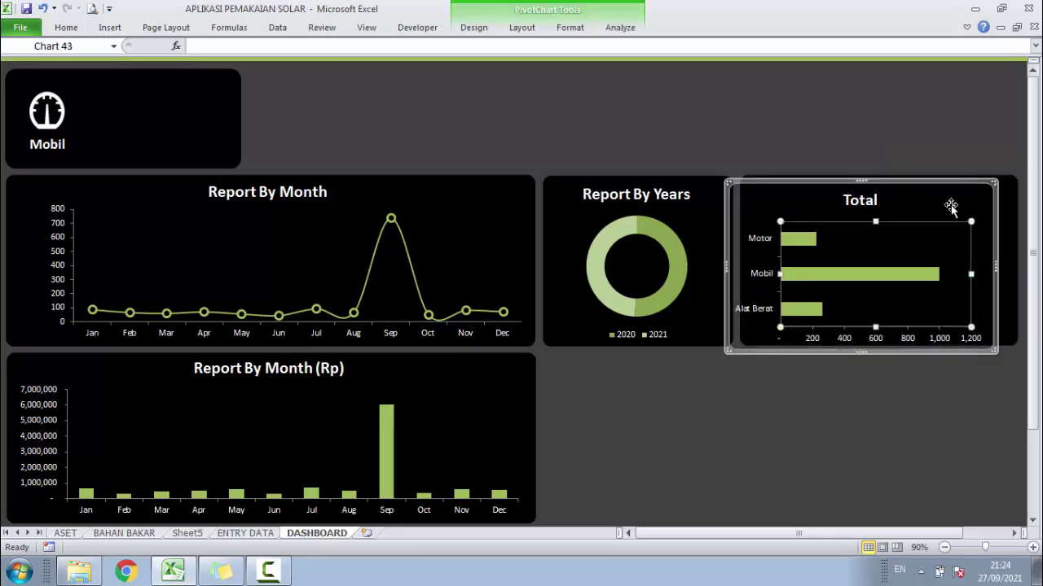
left_click_drag(945, 191, 952, 186)
left_click(896, 396)
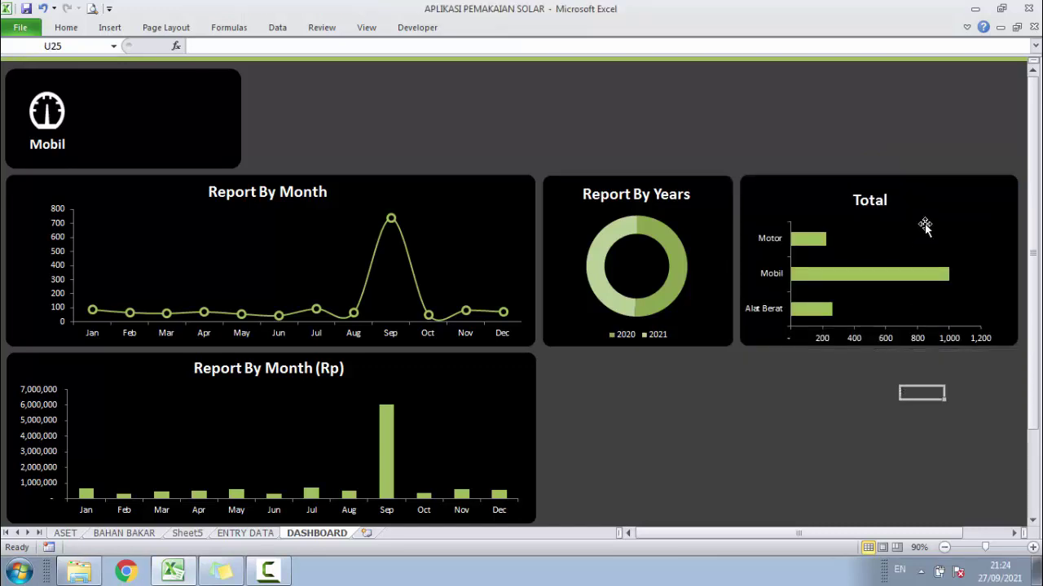
left_click(929, 222)
Link the chart title to =Sheet5!A30 so it reads Report By Kategori
left_click(877, 202)
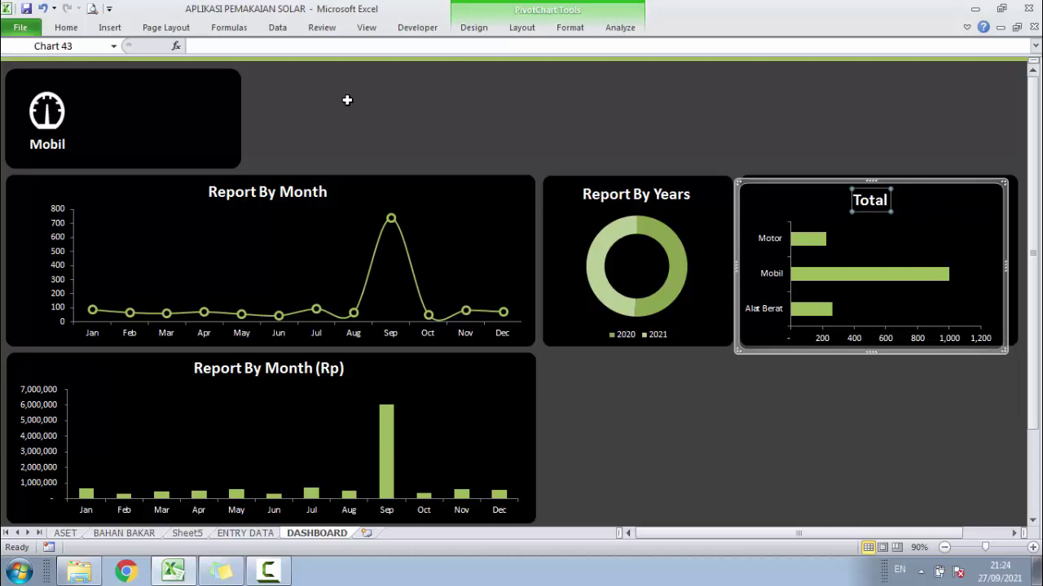
left_click(249, 46)
type("=")
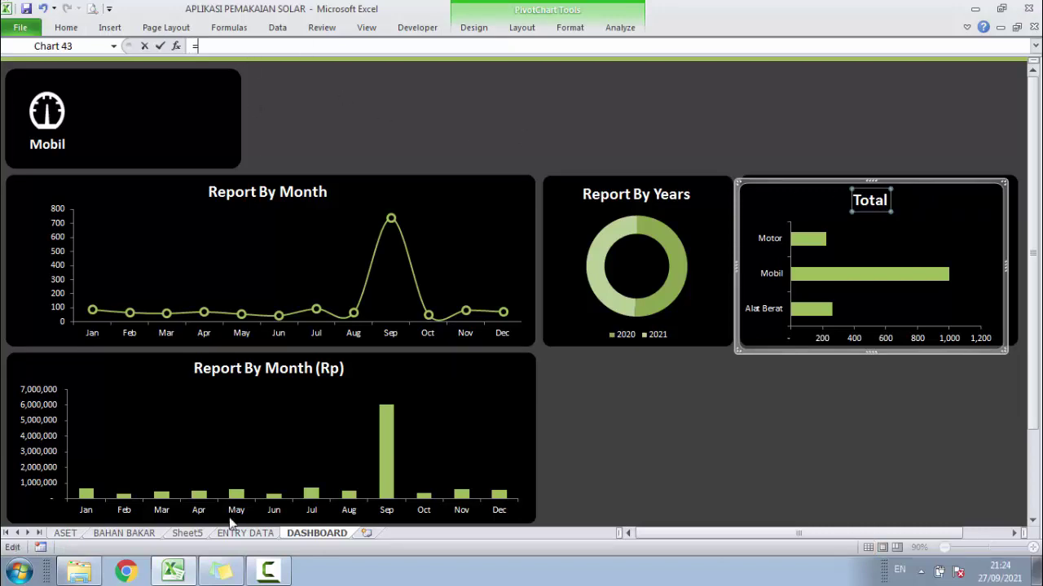
left_click(187, 533)
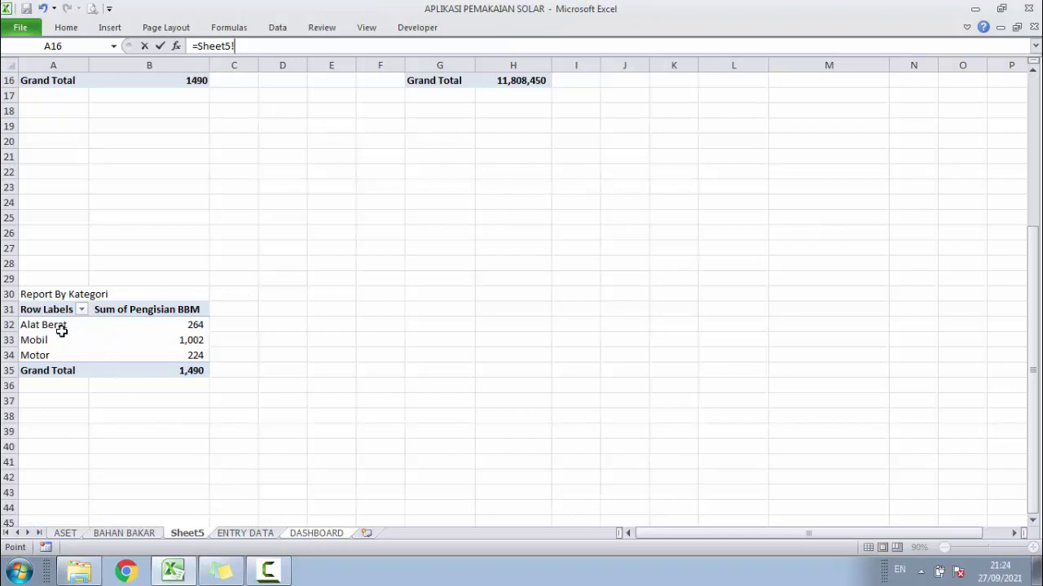
left_click(38, 293)
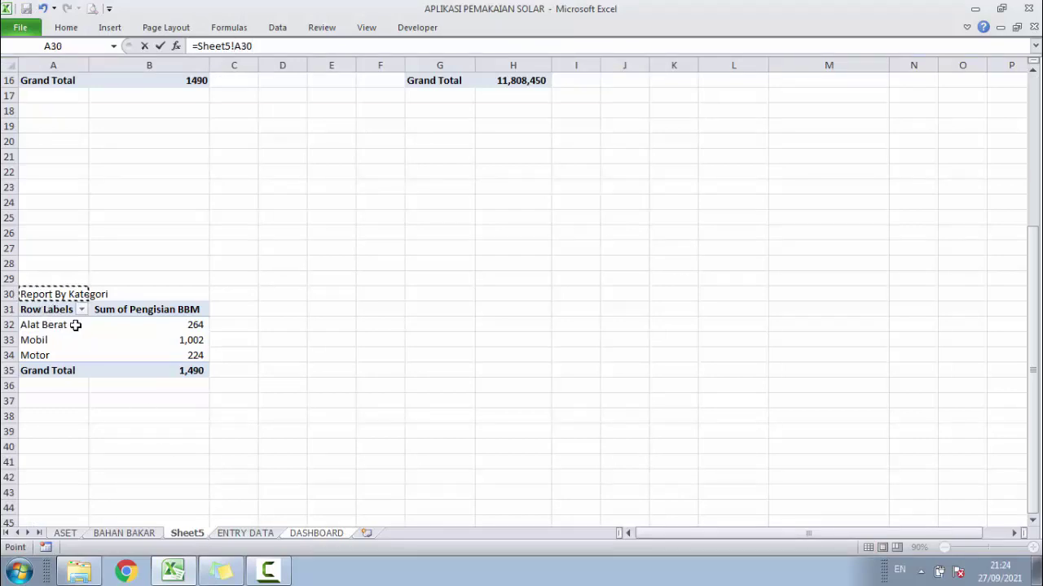
key("Return")
Fit the Report By Kategori chart to its card and group the two
left_click(732, 476)
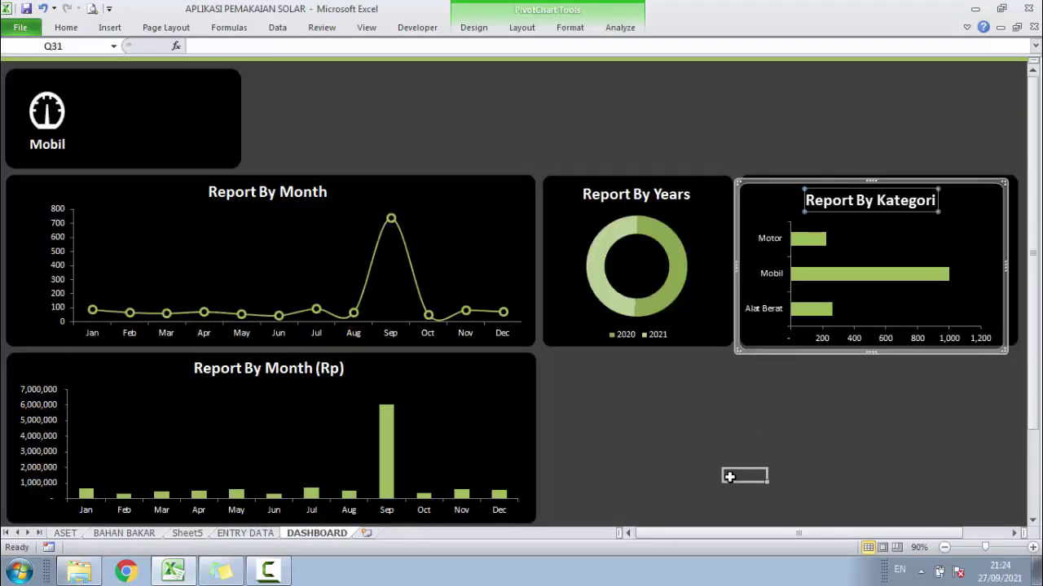
left_click(945, 308)
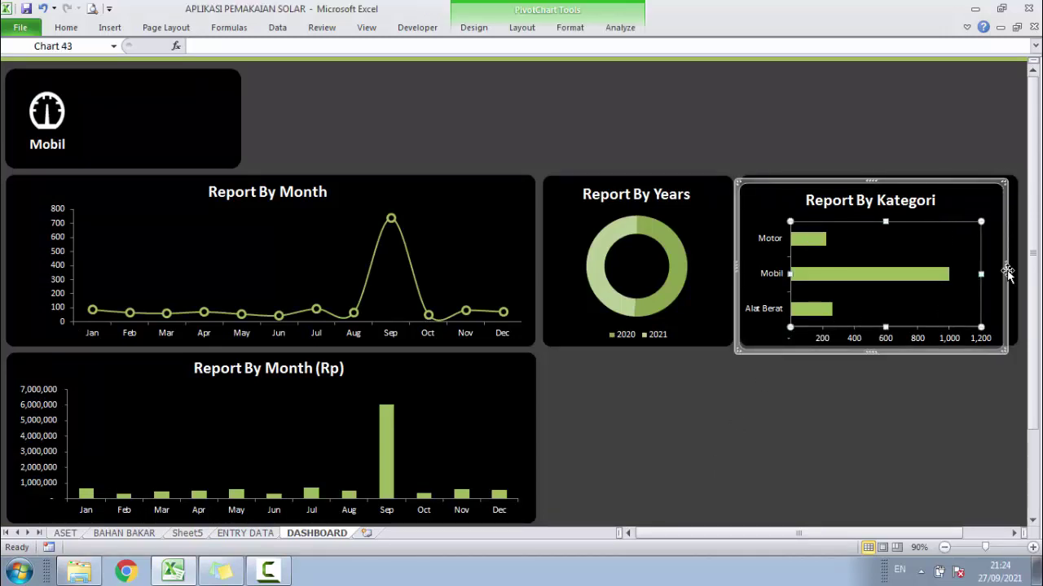
left_click_drag(1006, 268, 1015, 268)
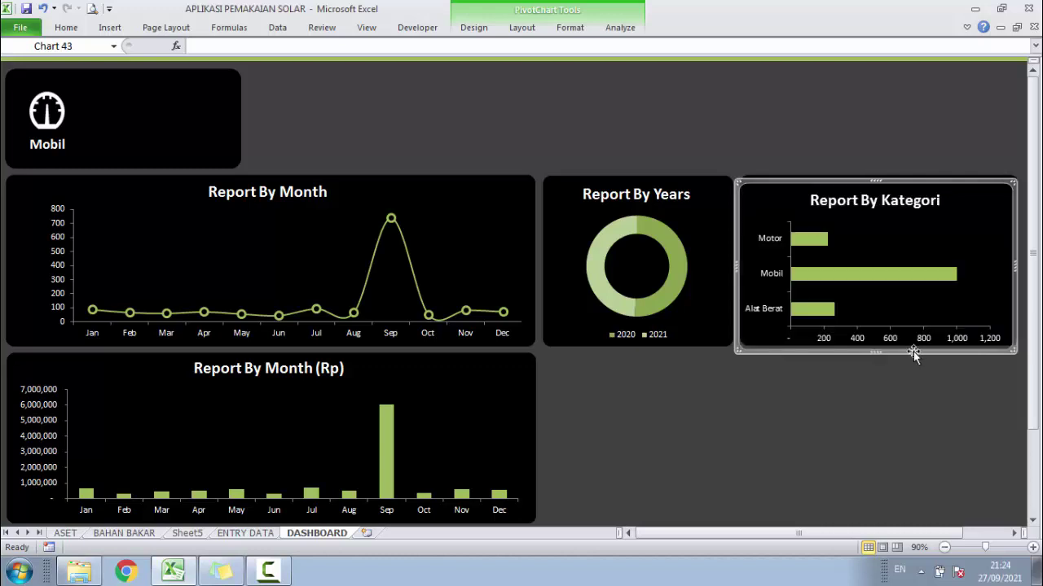
left_click_drag(873, 353, 872, 347)
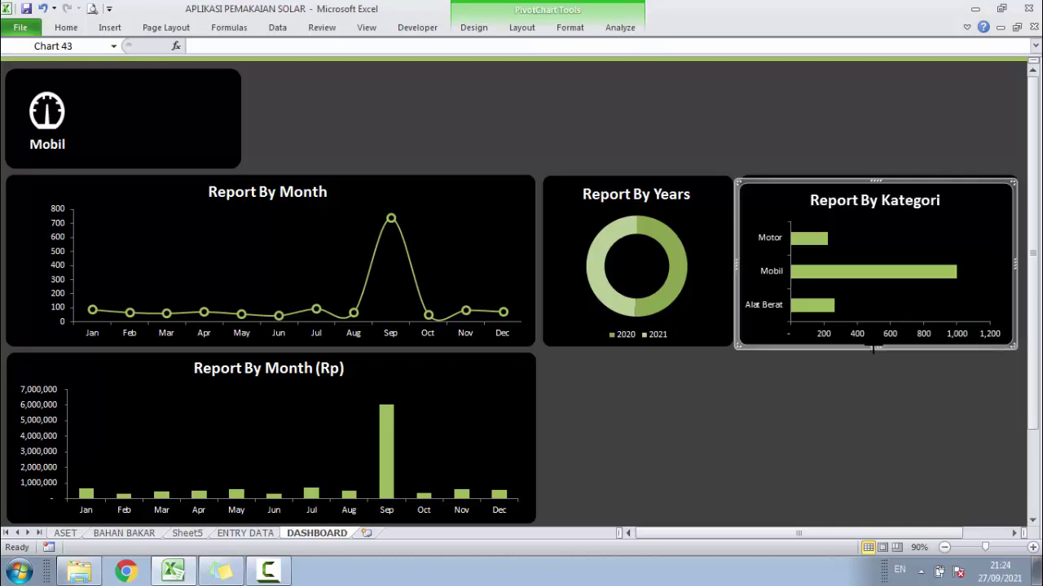
left_click(763, 176, "ctrl")
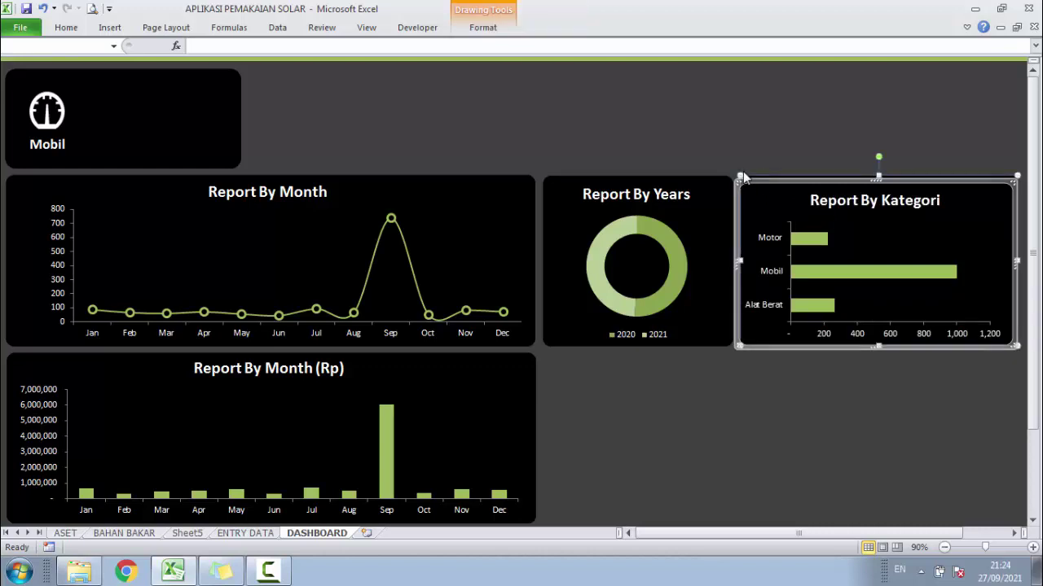
left_click(489, 27)
left_click(934, 63)
left_click(928, 82)
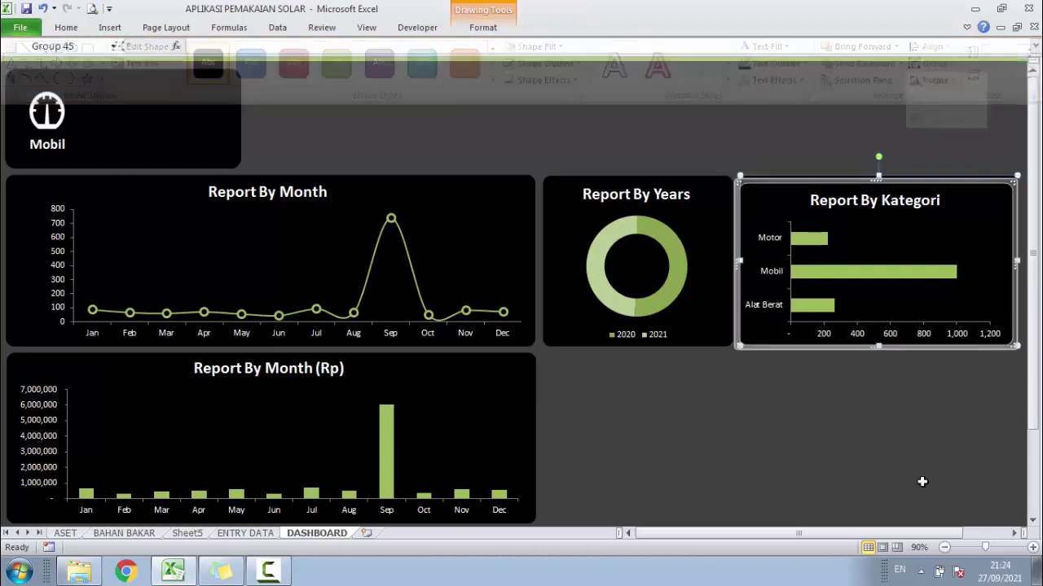
left_click(903, 457)
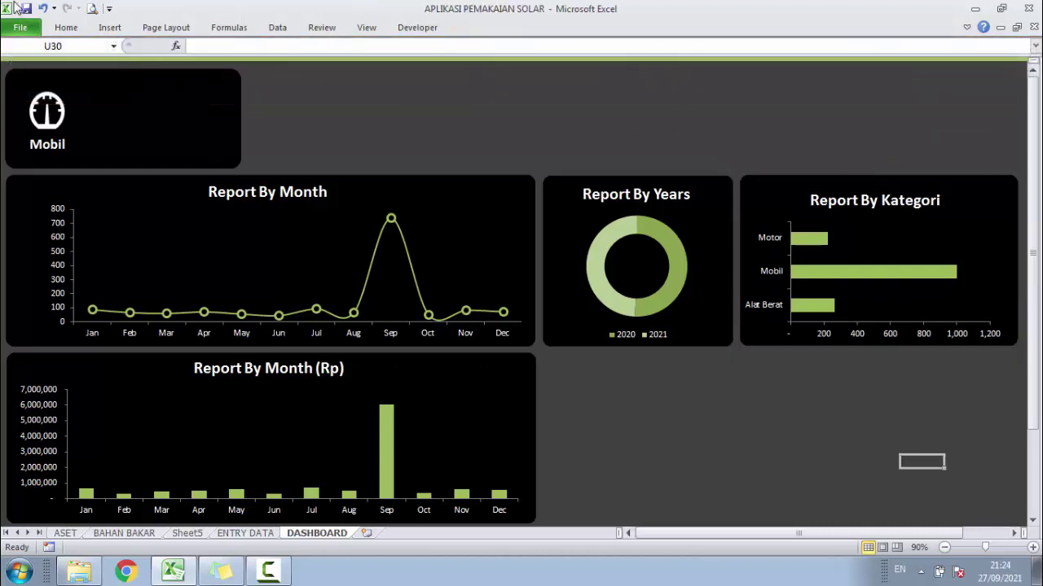
Move the Report By Kategori card down-left and turn on row and column headings
left_click(731, 432)
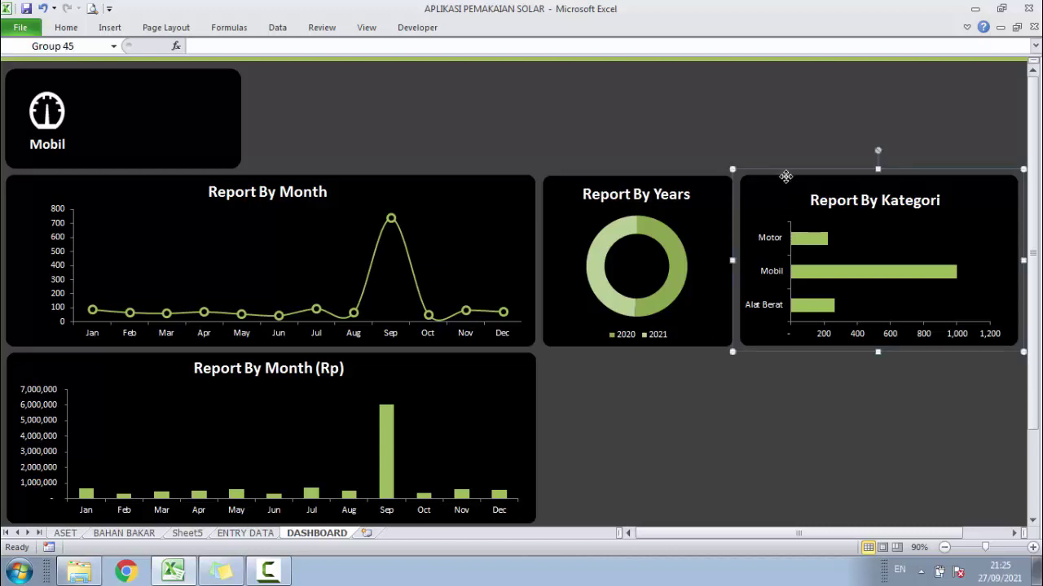
mouse_move(787, 177)
left_mouse_down()
mouse_move(743, 307)
mouse_move(619, 367)
left_mouse_up()
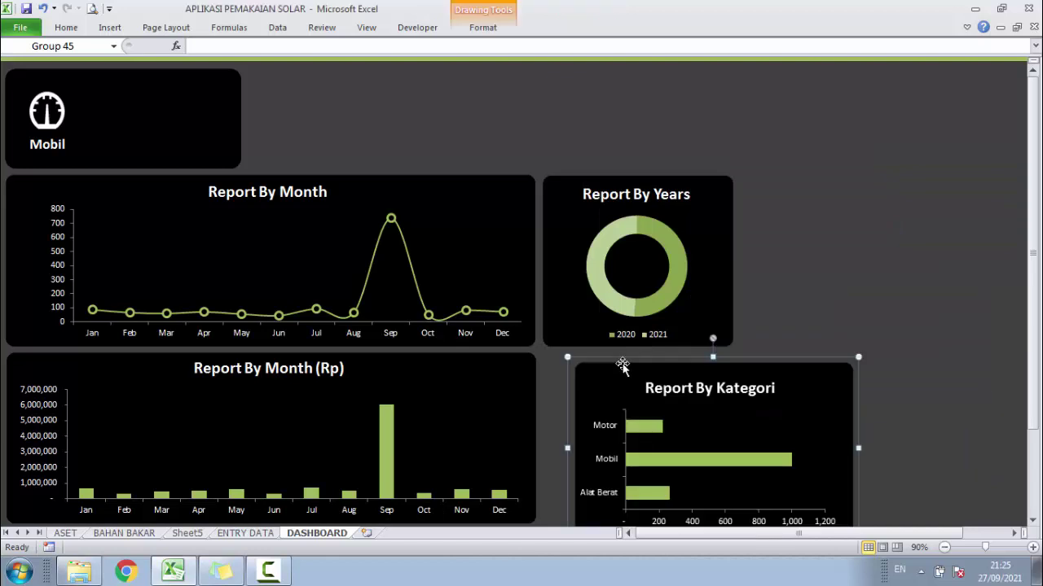
left_click(818, 240)
left_click(366, 27)
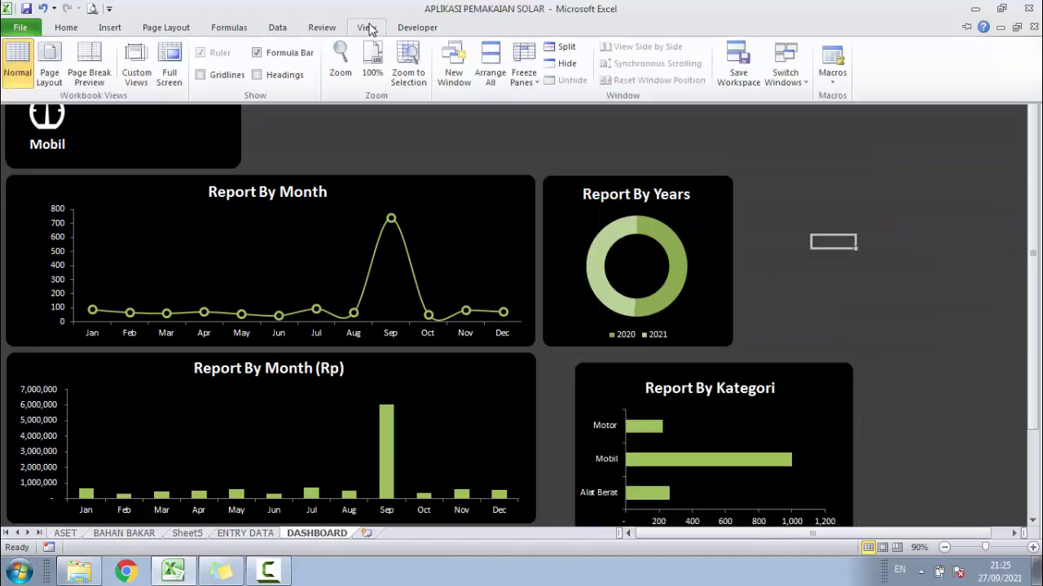
left_click(276, 75)
key("ctrl+F1")
left_click(411, 131)
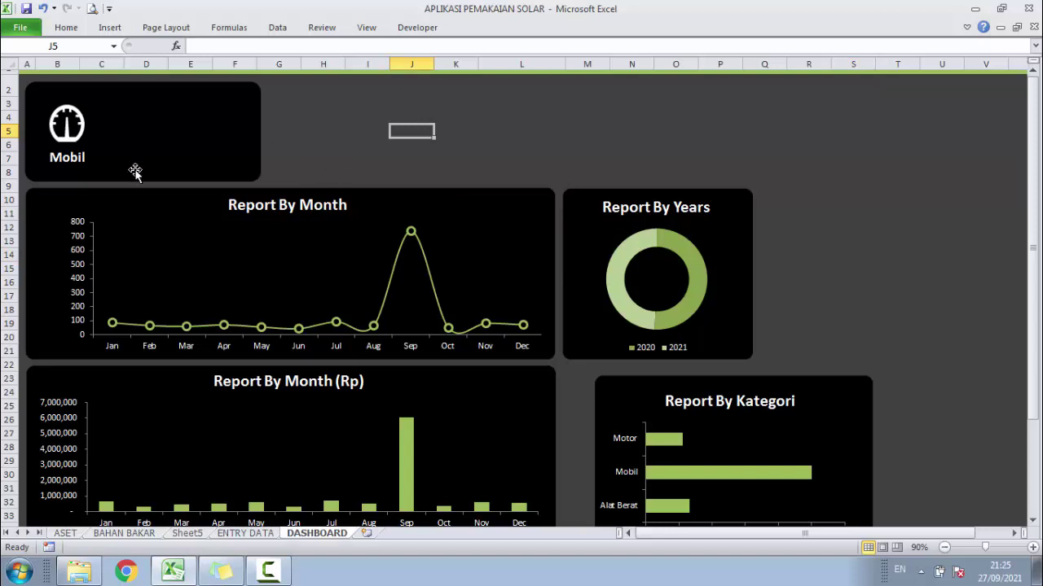
Move the Kategori chart up-right, then shift the Mobil card and all charts right together
left_click(865, 392)
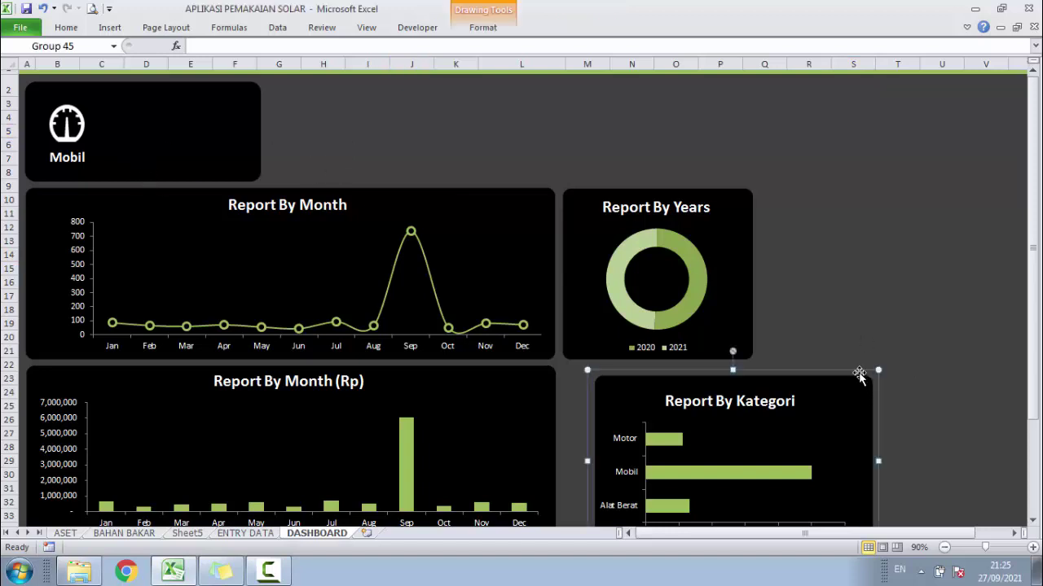
left_click_drag(859, 375, 995, 348)
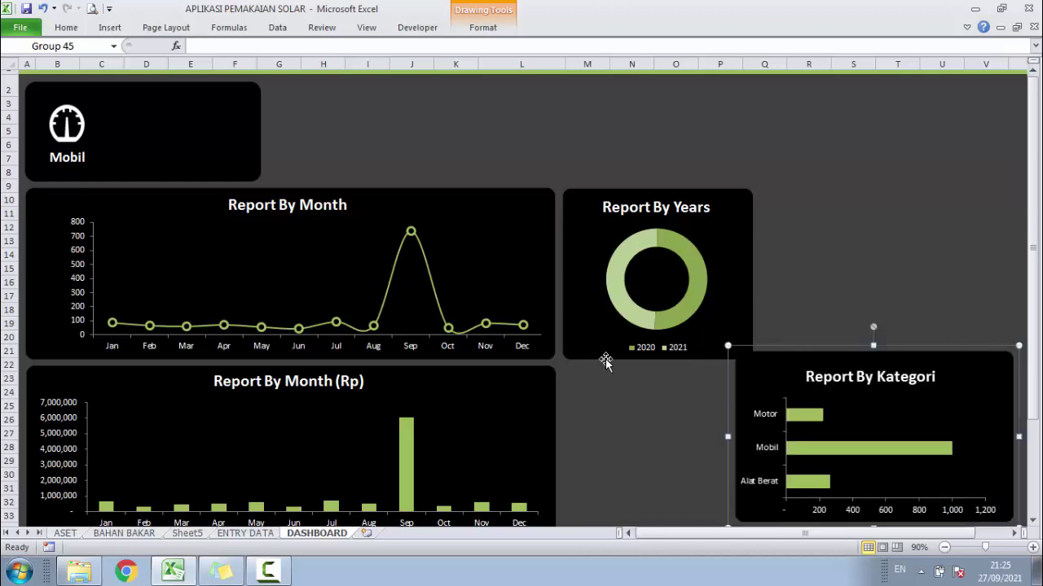
left_click(606, 359, "ctrl")
left_click(536, 372, "ctrl")
left_click(516, 282, "ctrl")
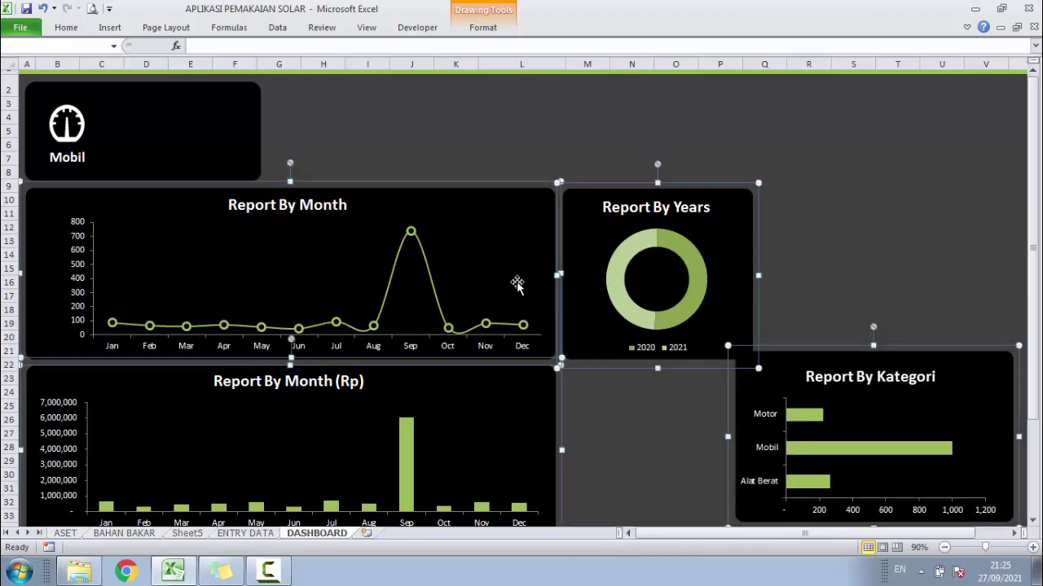
left_click(221, 112, "ctrl")
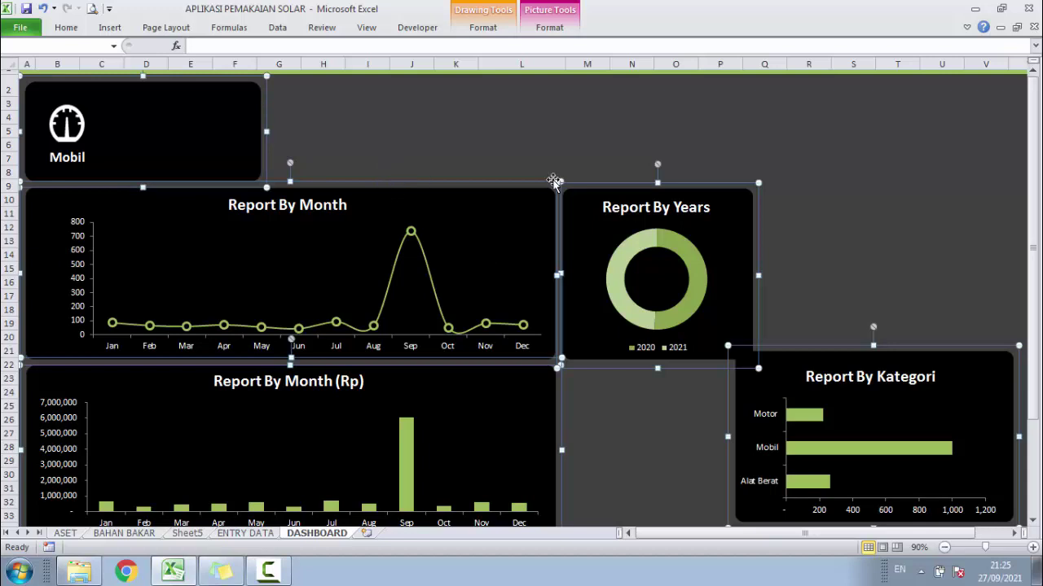
left_click_drag(611, 183, 797, 174)
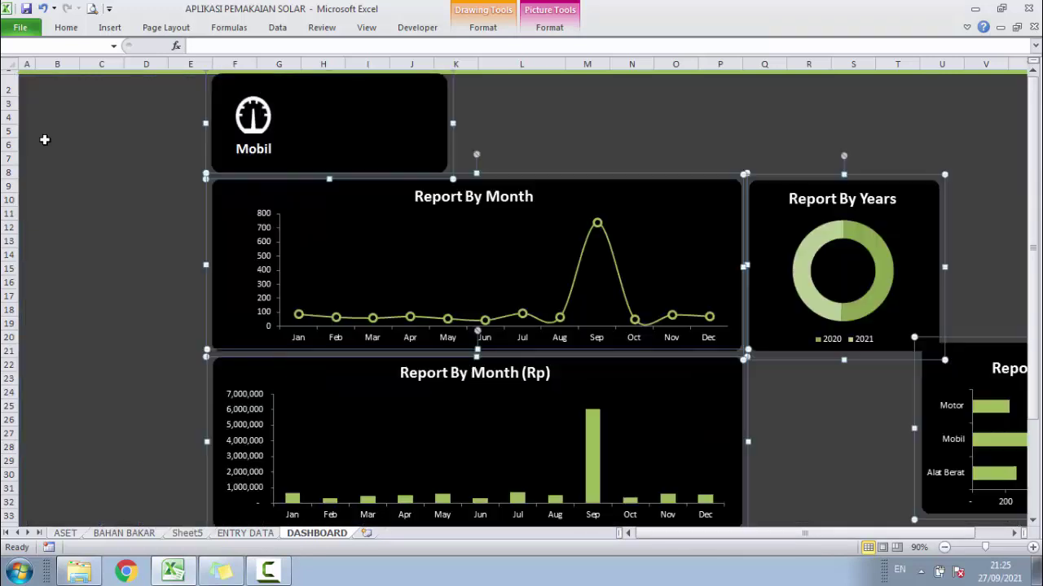
left_click(44, 136)
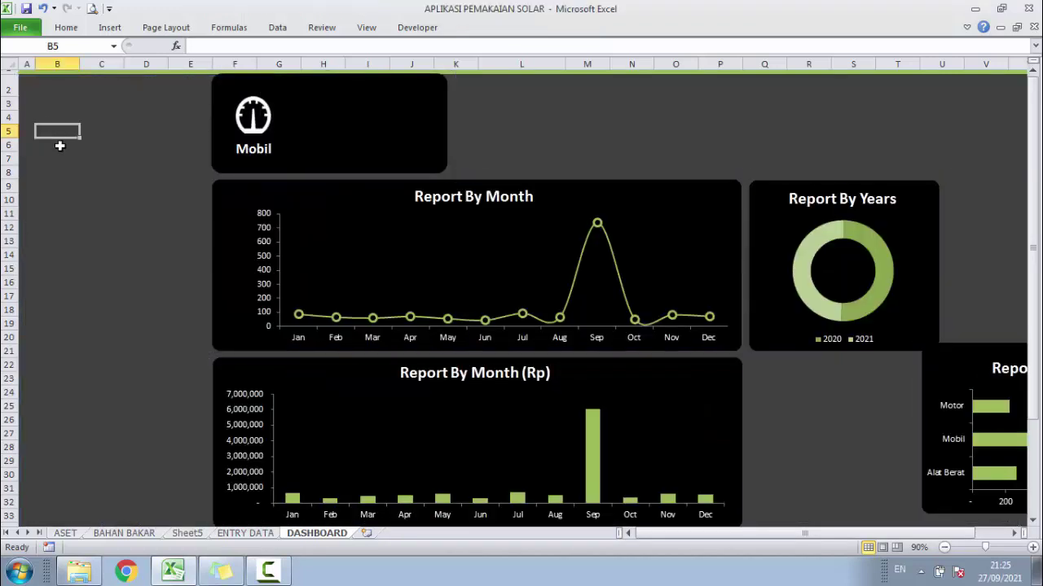
Narrow column E to pull the charts left
left_click(24, 80)
left_click(116, 64)
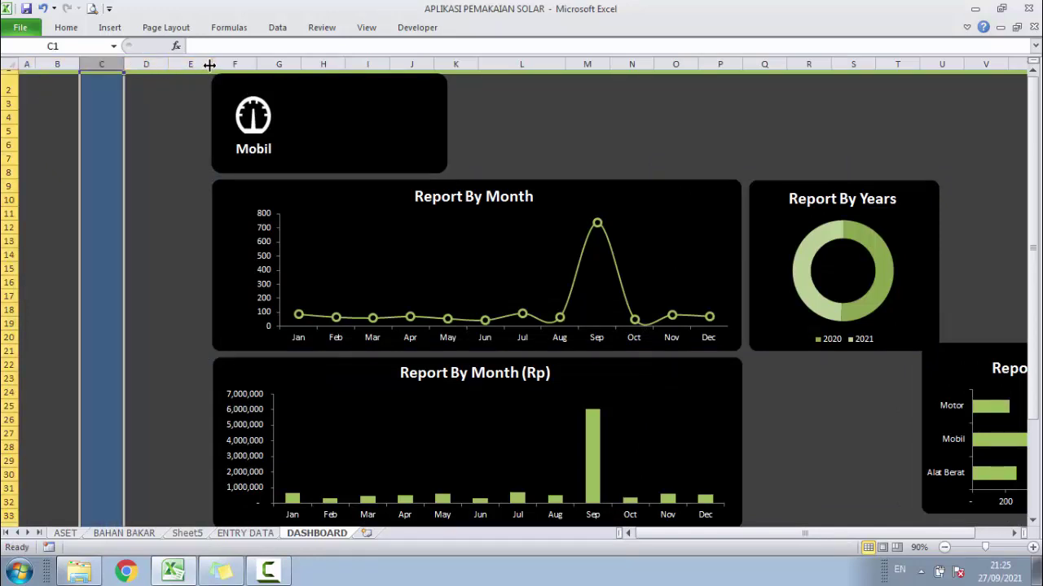
left_click_drag(210, 64, 181, 64)
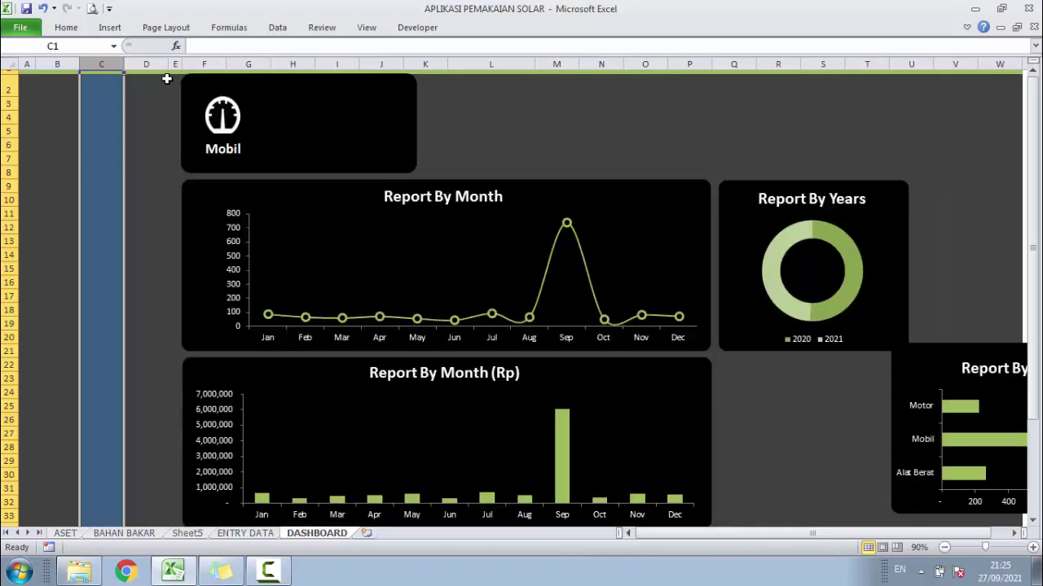
Fill the left-hand block A2:D35 black and select columns B:D for widening
mouse_move(168, 82)
left_mouse_down()
mouse_move(57, 83)
mouse_move(120, 406)
left_mouse_up()
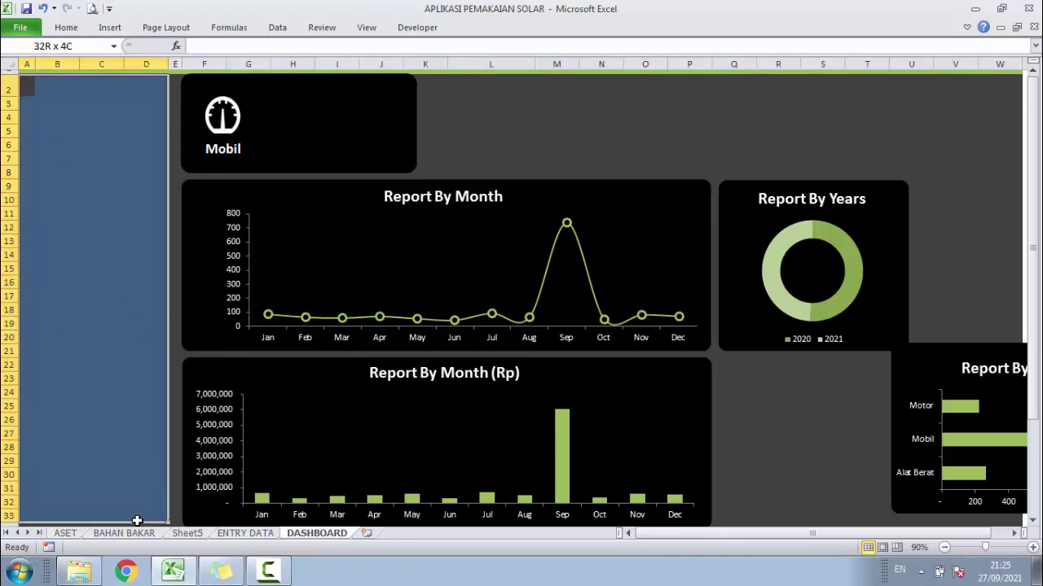
left_click_drag(119, 406, 137, 517)
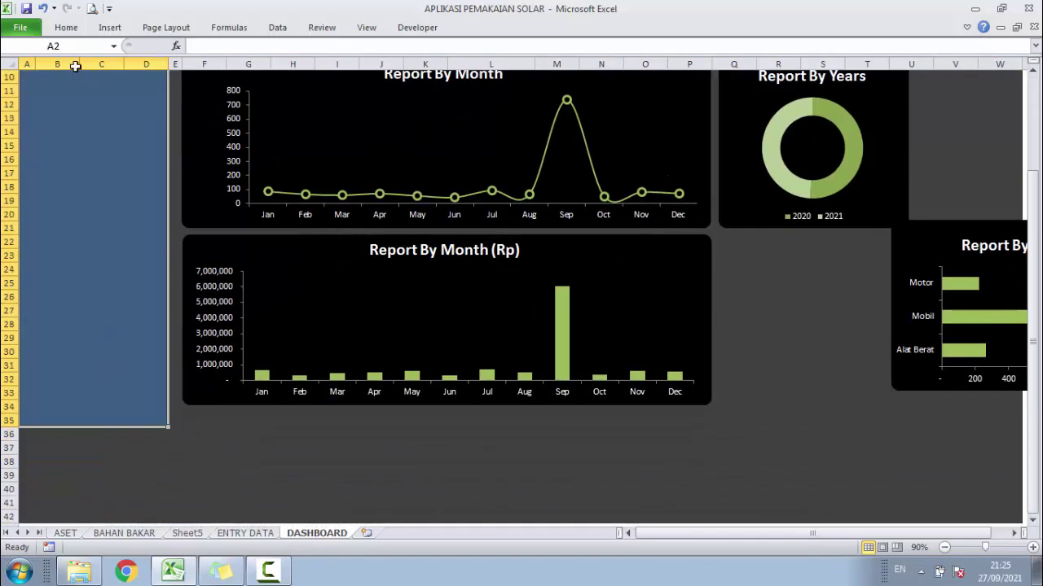
left_click(66, 27)
left_click(240, 74)
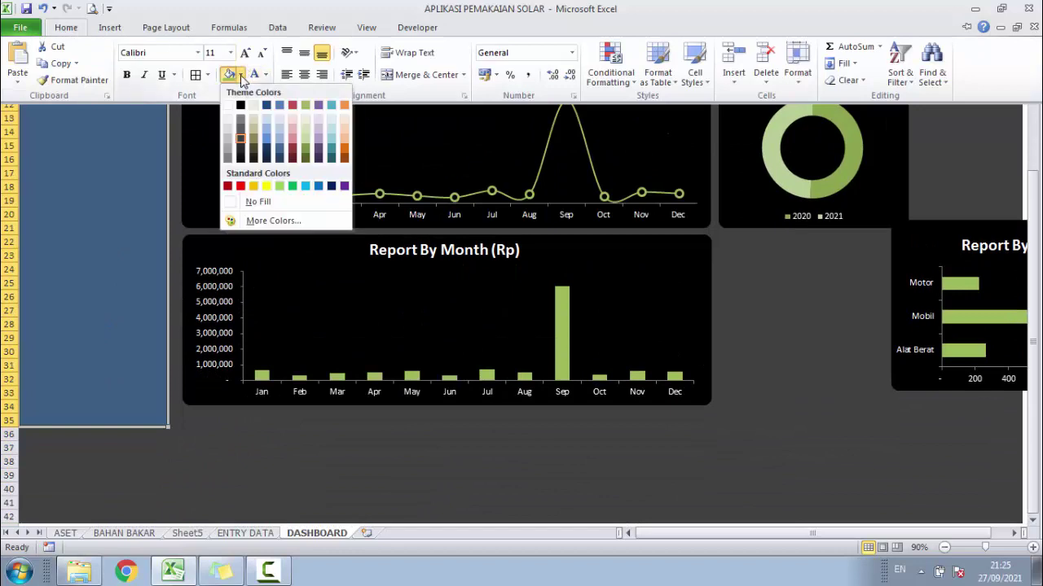
left_click(245, 103)
left_click(658, 115)
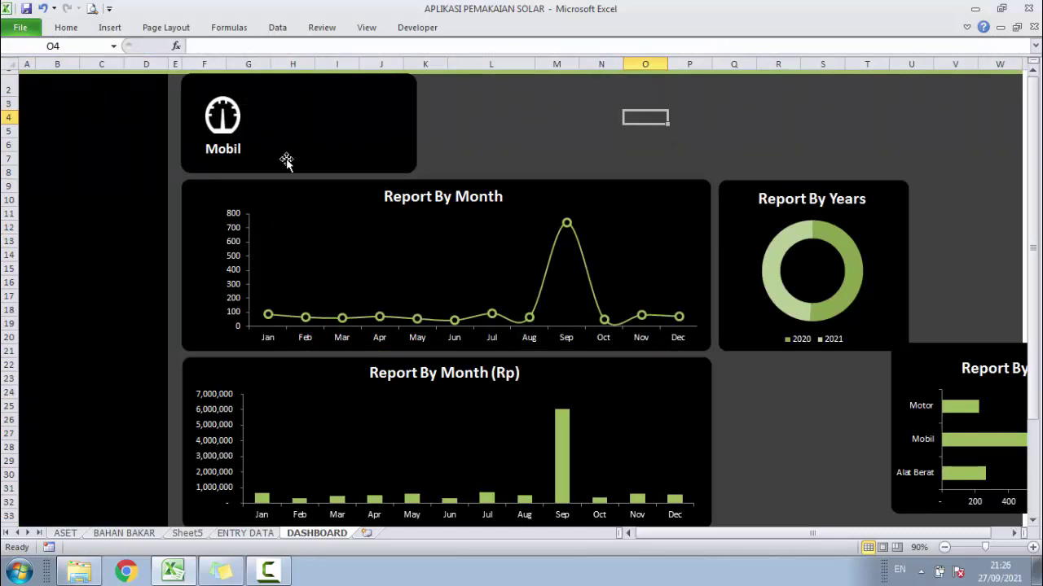
left_click(103, 152)
mouse_move(73, 62)
left_mouse_down()
mouse_move(101, 62)
mouse_move(79, 63)
mouse_move(90, 63)
left_mouse_up()
Nudge the Mobil card, Report By Month and Rp charts slightly left
left_click(654, 130)
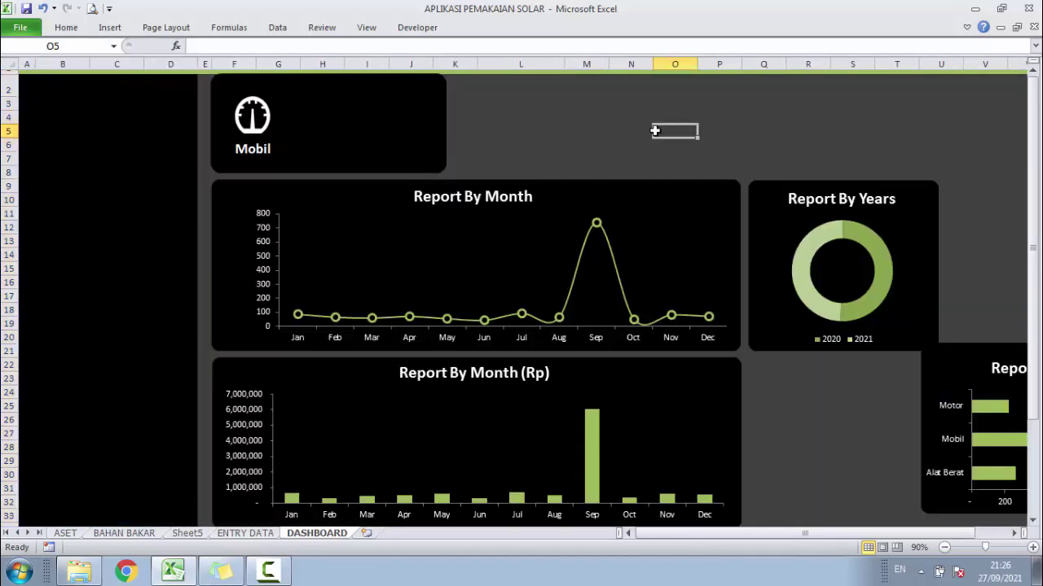
left_click(275, 190)
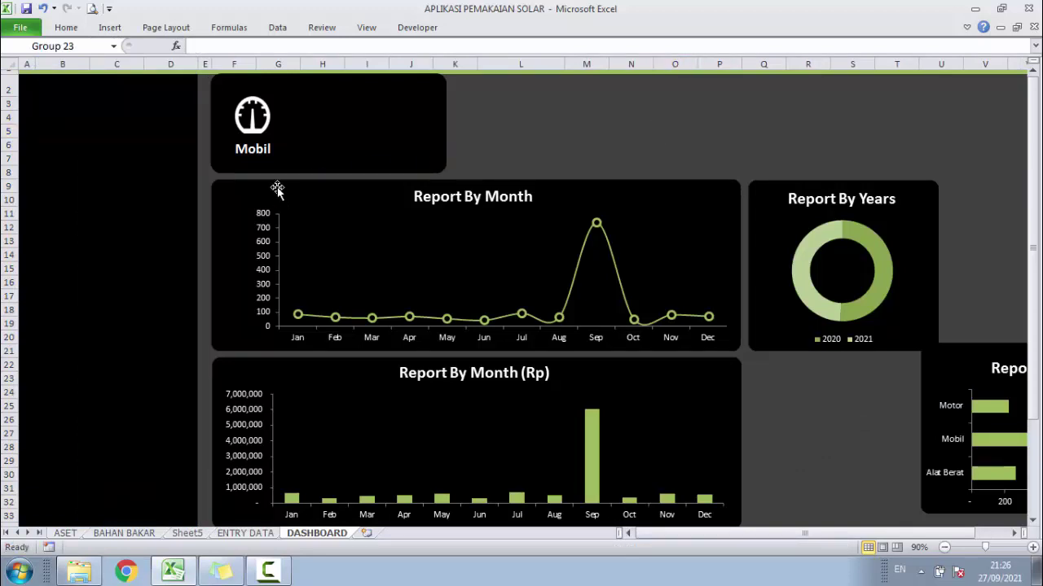
left_click(305, 171, "ctrl")
left_click(325, 366, "ctrl")
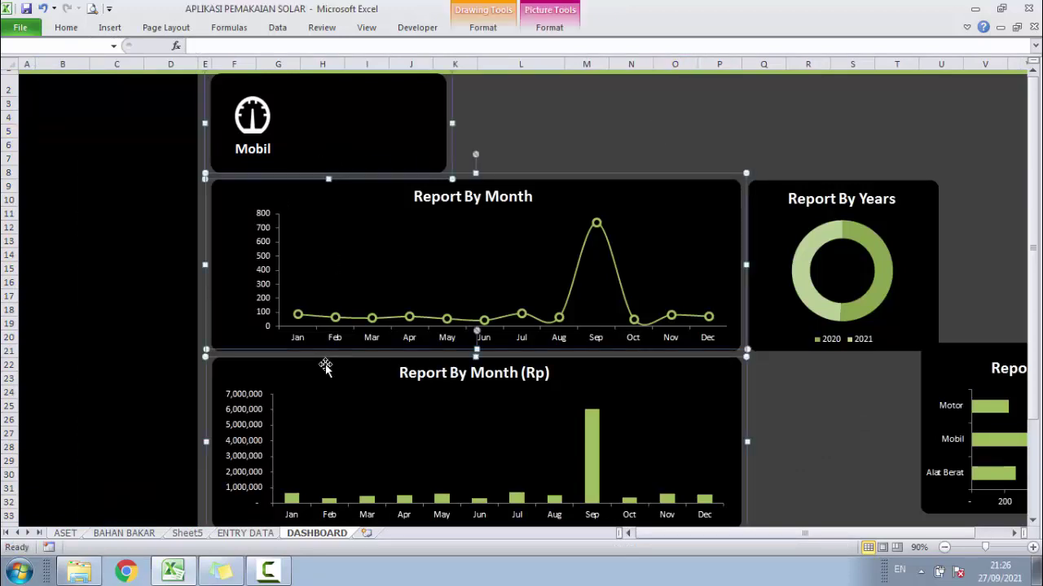
key("Left")
key("Left")
key("Left")
key("Left")
key("Left")
key("Left")
key("Left")
key("Left")
key("Left")
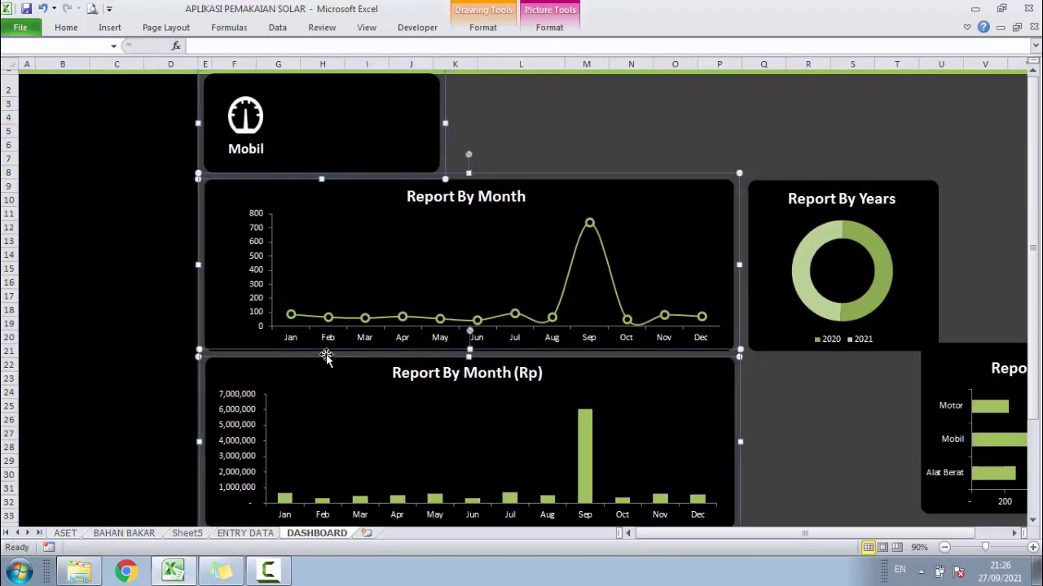
left_click(514, 109)
left_click(400, 159)
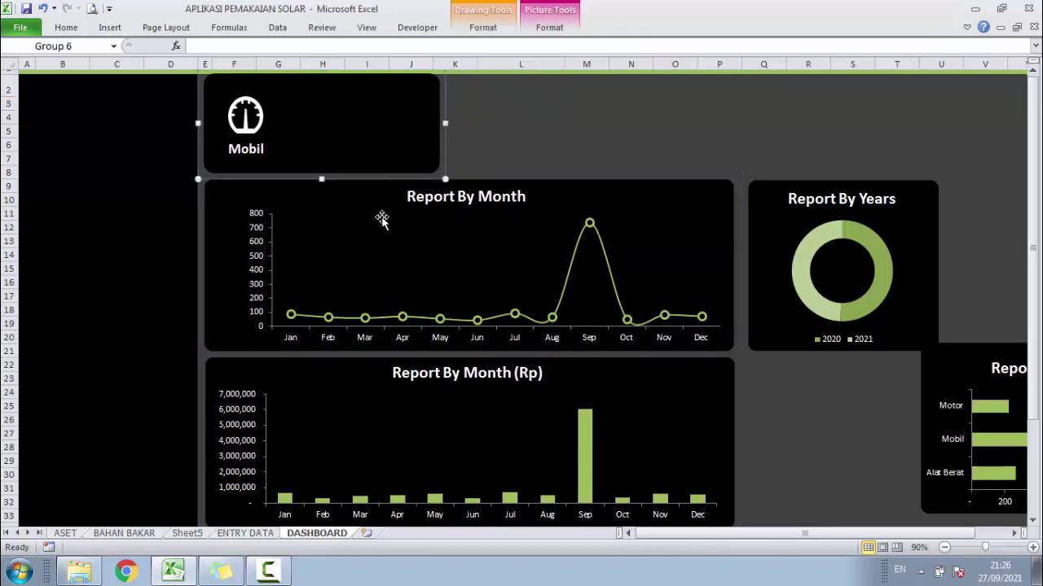
left_click(381, 220, "ctrl")
left_click(351, 397, "ctrl")
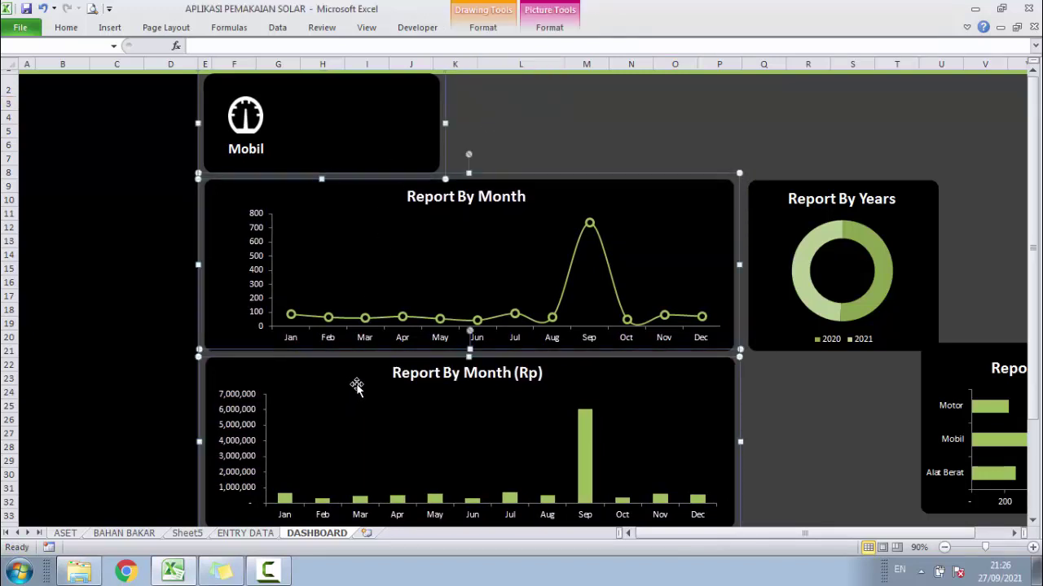
left_click(736, 131)
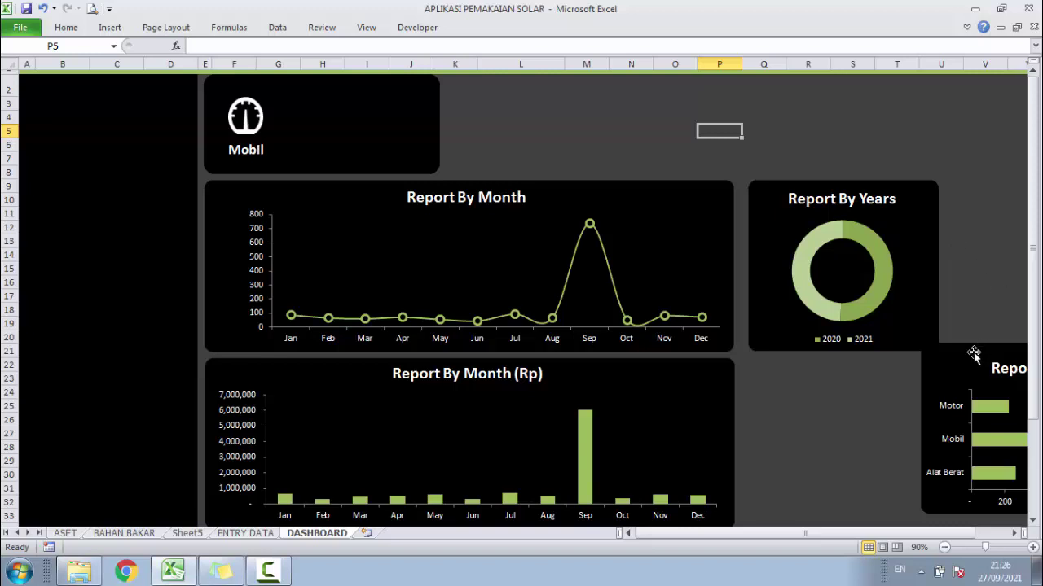
Move Report By Kategori under Report By Years and widen the Years chart rightward
left_click(971, 352)
left_click(967, 346)
mouse_move(936, 346)
left_mouse_down()
mouse_move(827, 369)
mouse_move(804, 366)
mouse_move(950, 333)
mouse_move(770, 347)
left_mouse_up()
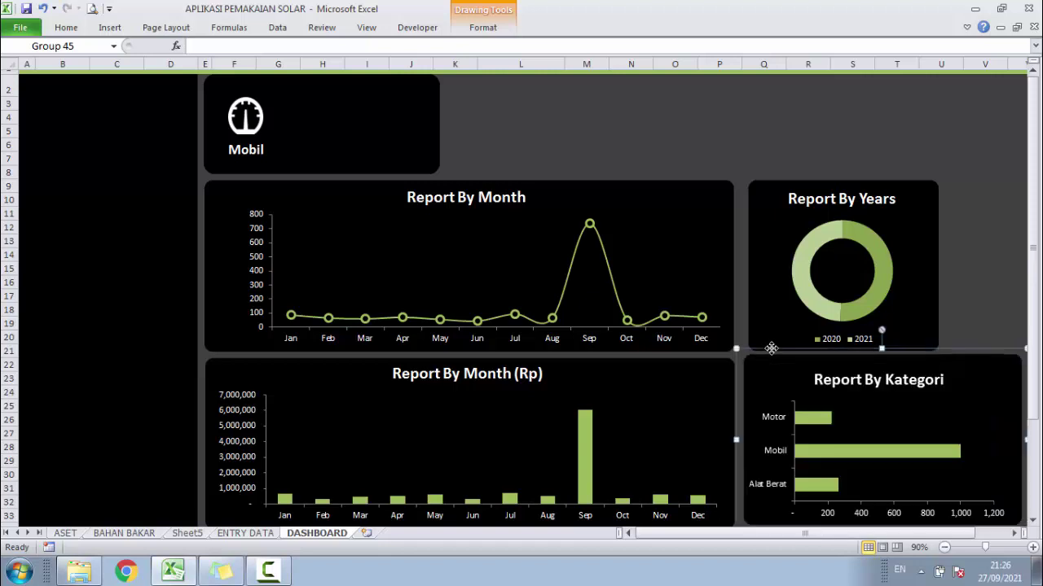
left_click(774, 272)
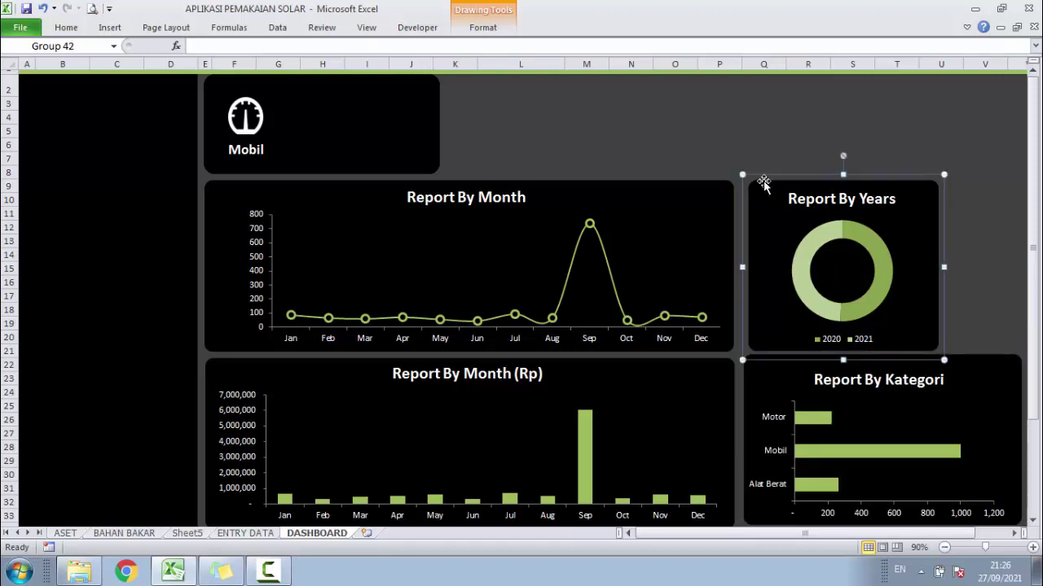
left_click(938, 295)
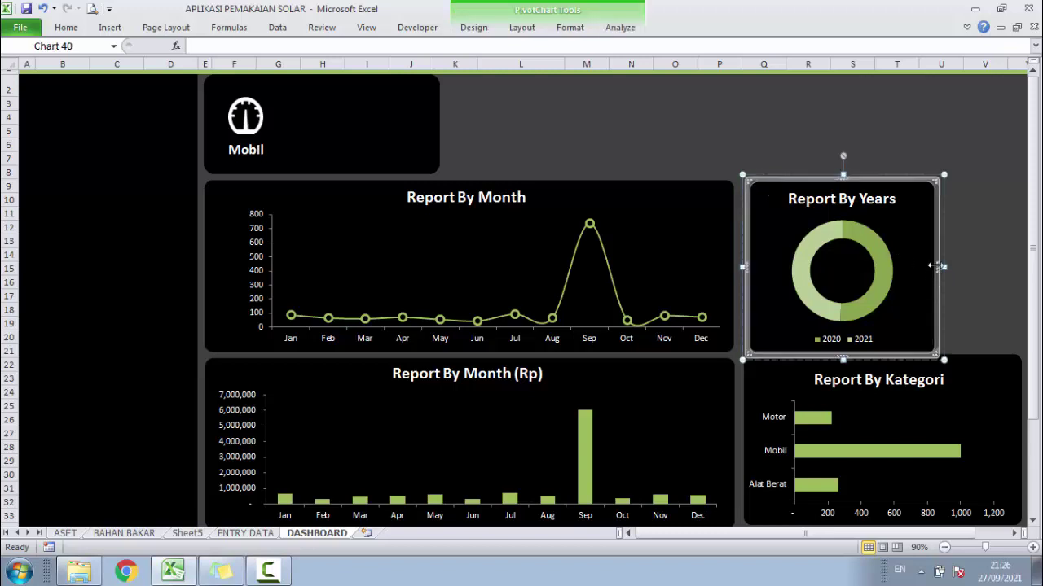
mouse_move(940, 266)
left_mouse_down()
mouse_move(945, 256)
mouse_move(1022, 268)
left_mouse_up()
Align the Report By Years chart's left edge with Report By Kategori below
left_click(944, 274)
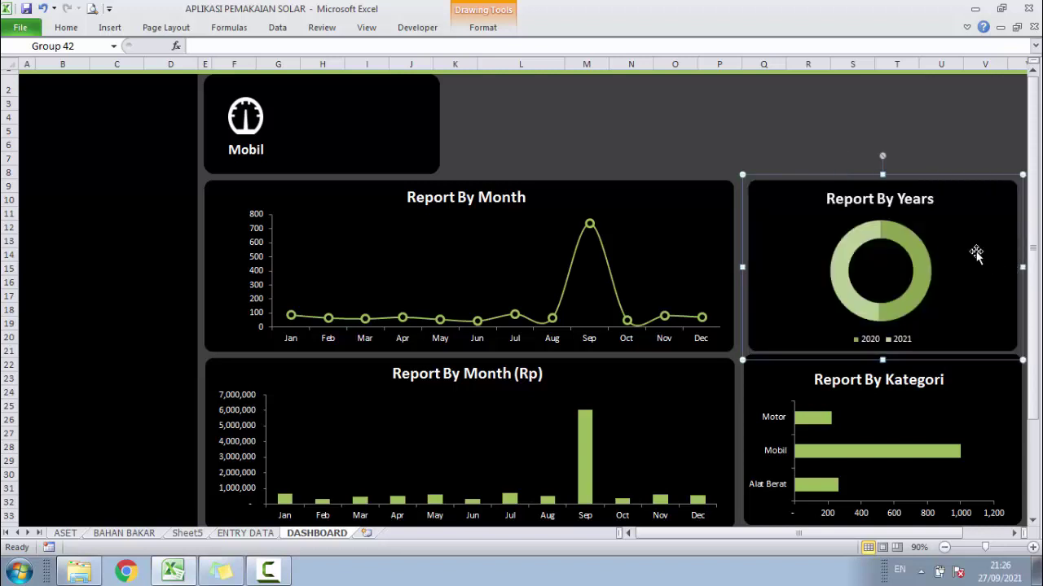
left_click(799, 141)
left_click(776, 267)
left_click_drag(741, 266, 730, 268)
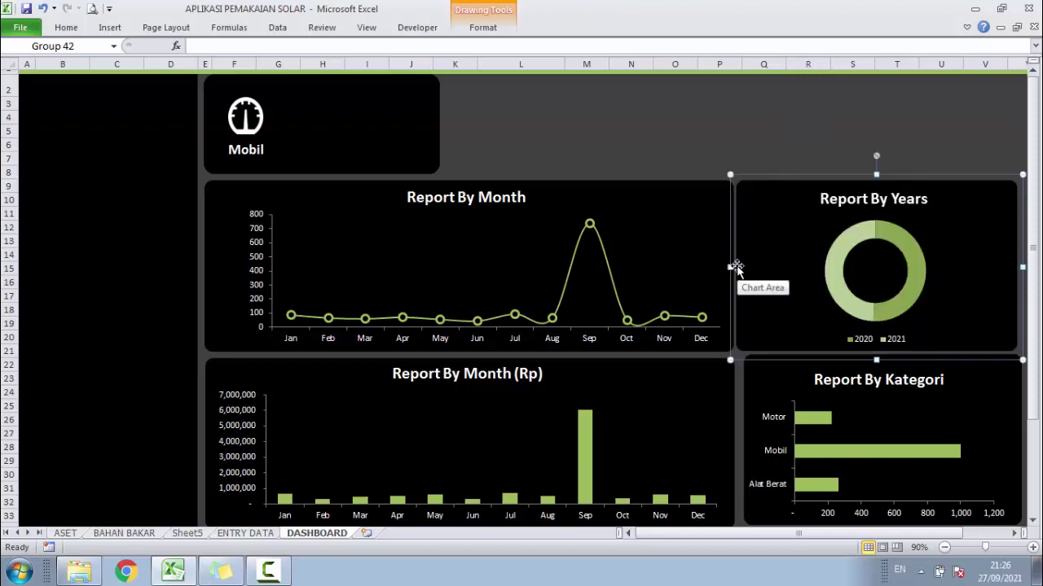
left_click_drag(730, 267, 733, 267)
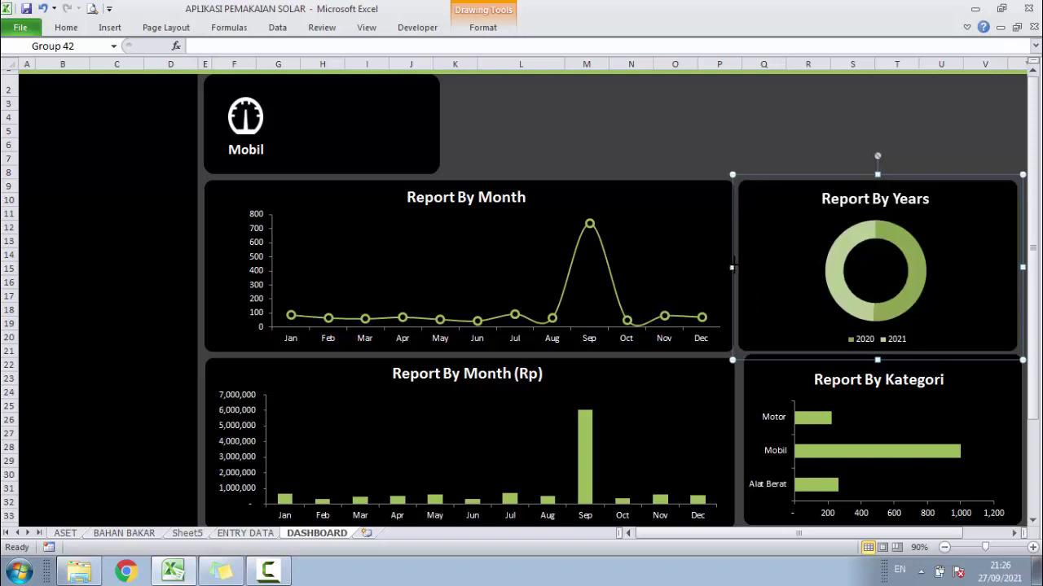
left_click_drag(732, 266, 738, 267)
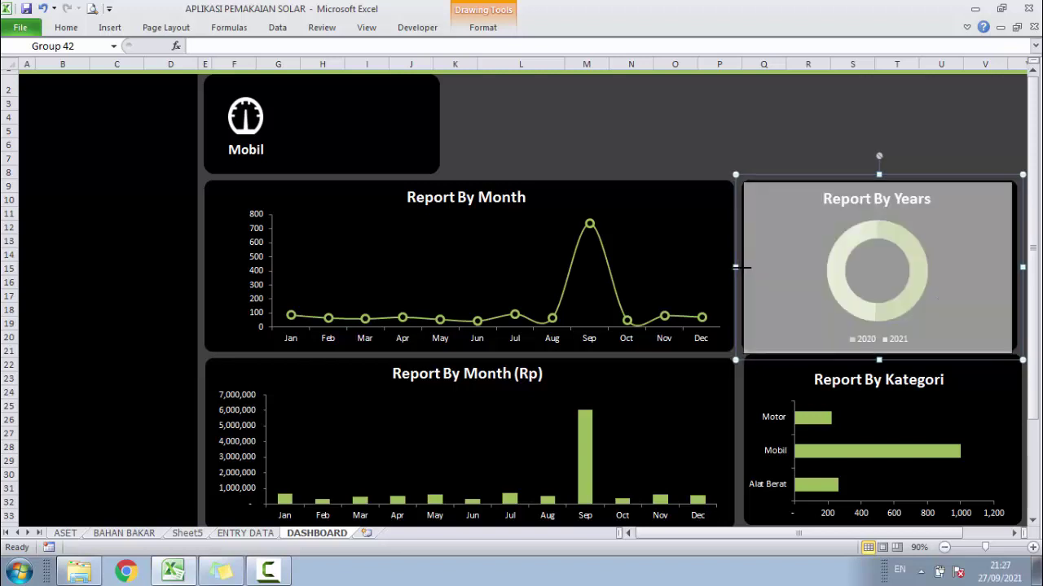
Check the Kategori chart's width, then set Report By Years' Shape Width to 10.7 cm
left_click(699, 102)
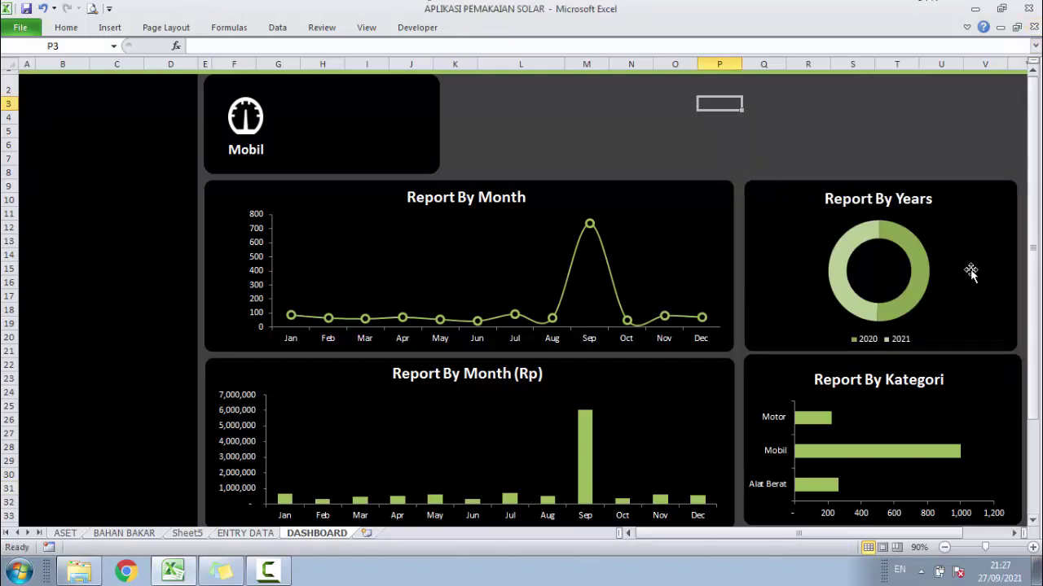
left_click(951, 365)
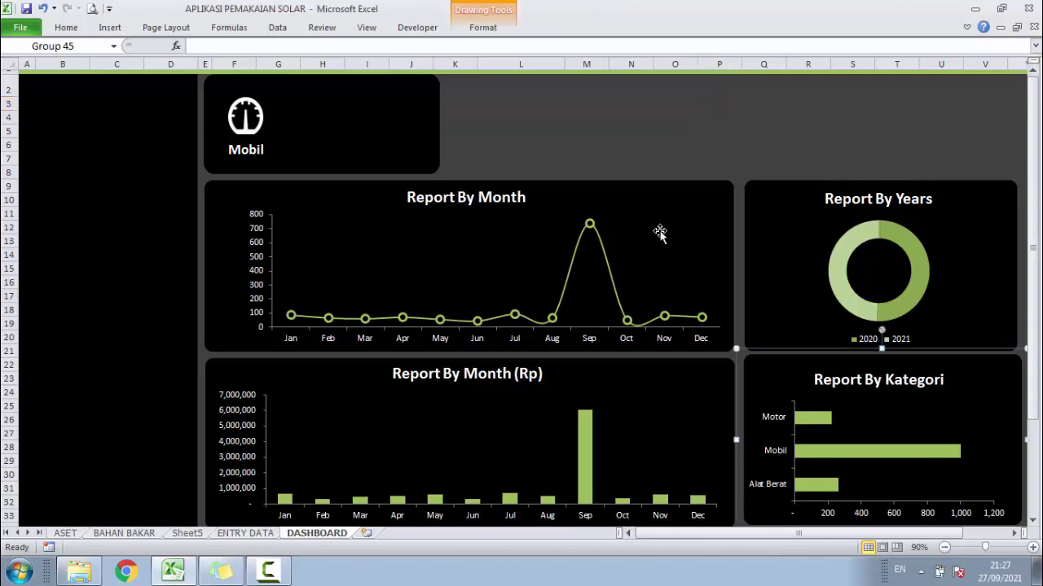
left_click(492, 33)
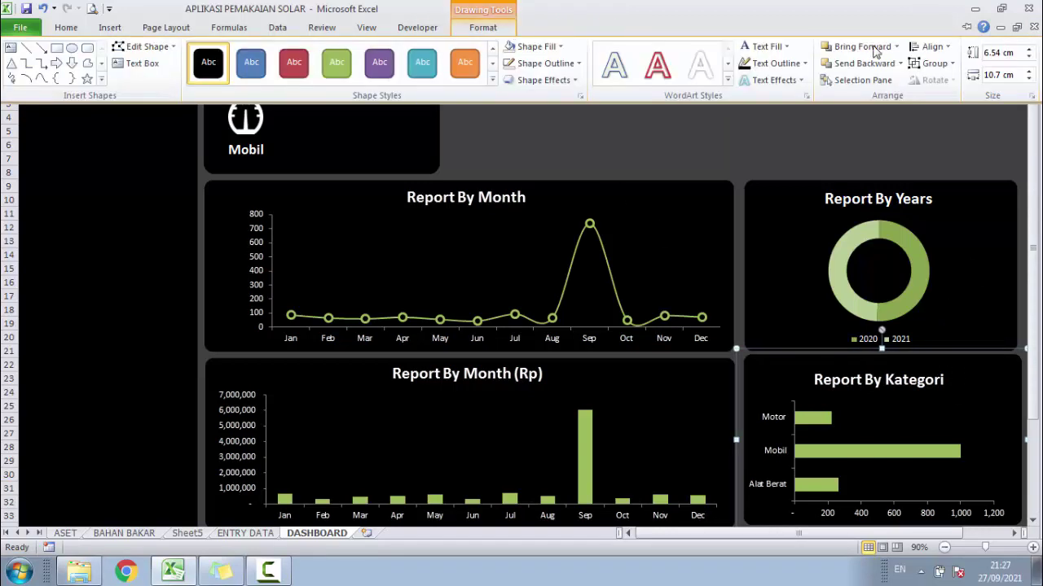
left_click(1018, 75)
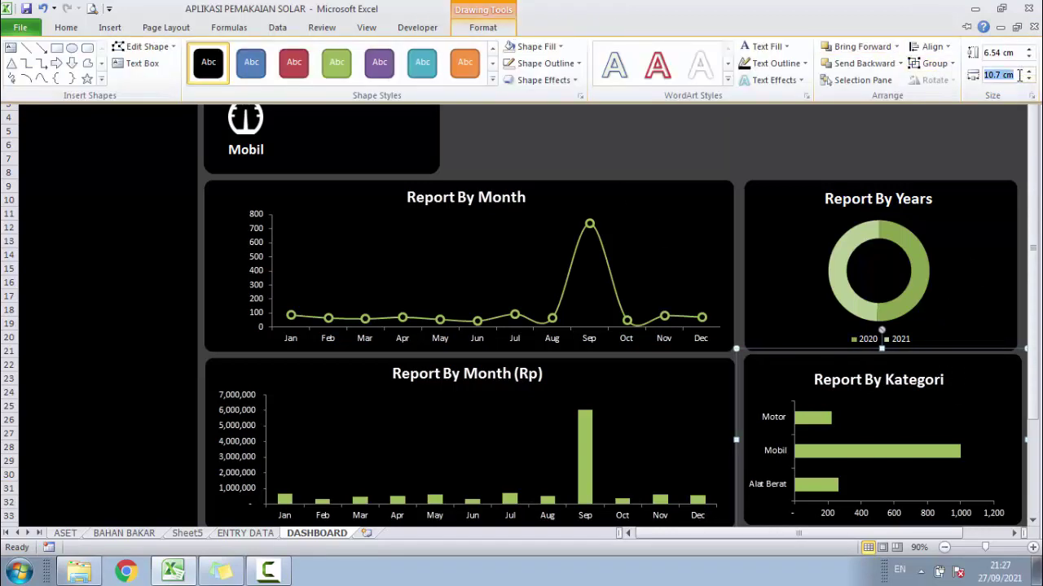
left_click(990, 203)
left_click(990, 198)
left_click(482, 27)
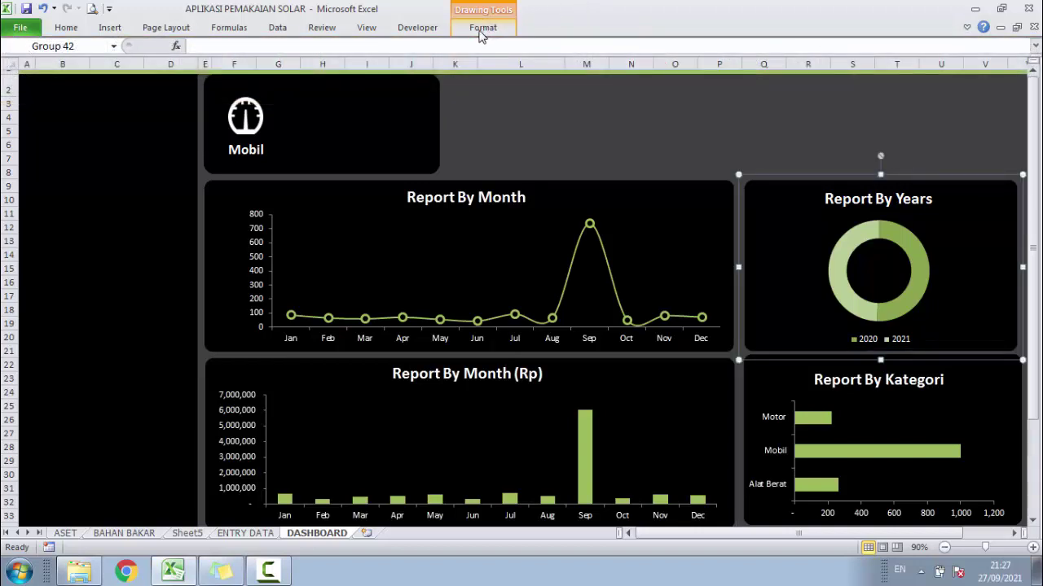
left_click(1018, 75)
type("10.7 cm")
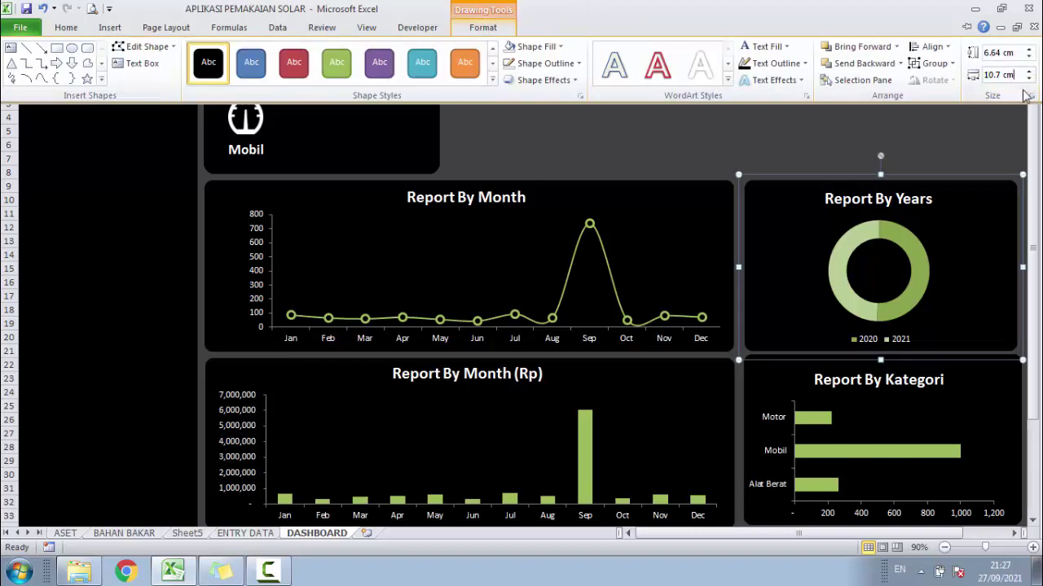
key("Return")
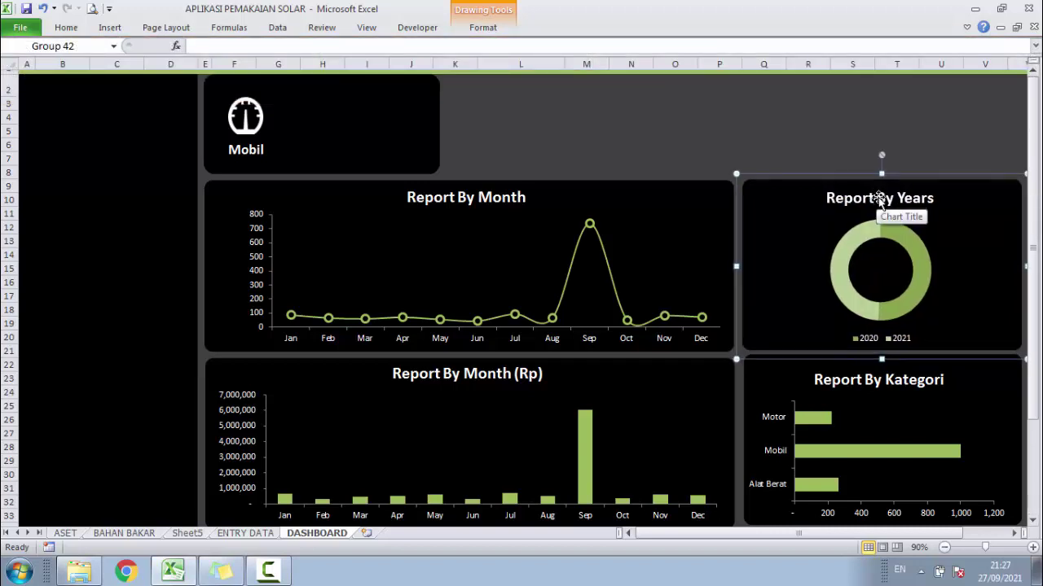
Try aligning the Report By Kategori chart to the right
left_click(808, 390)
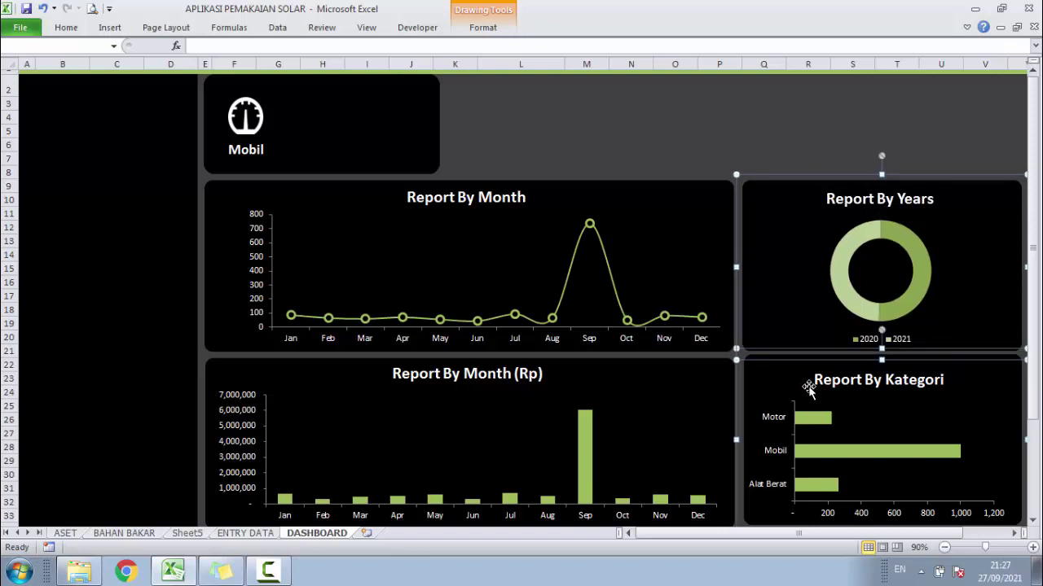
left_click(479, 25)
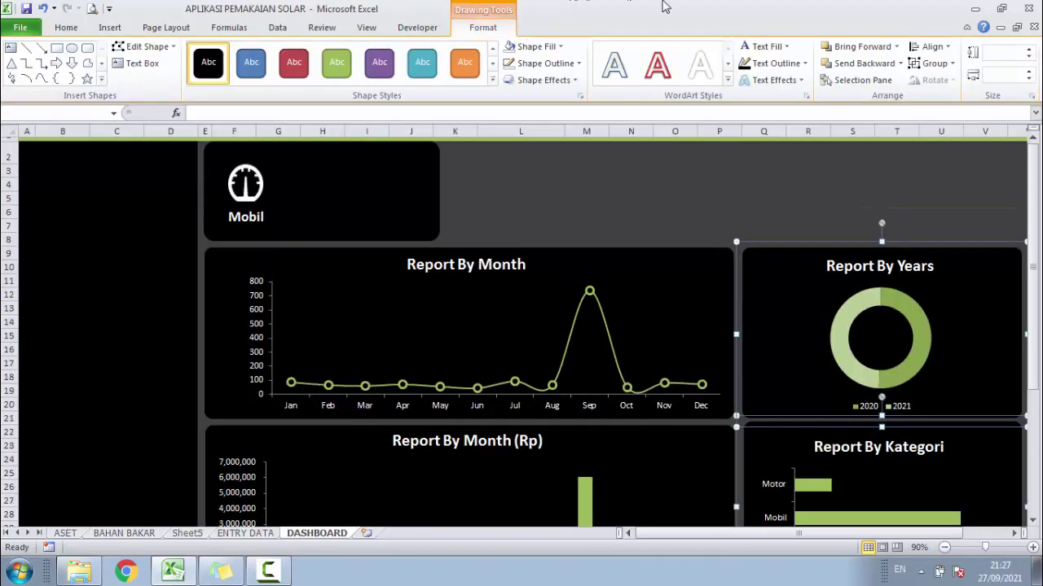
left_click(929, 47)
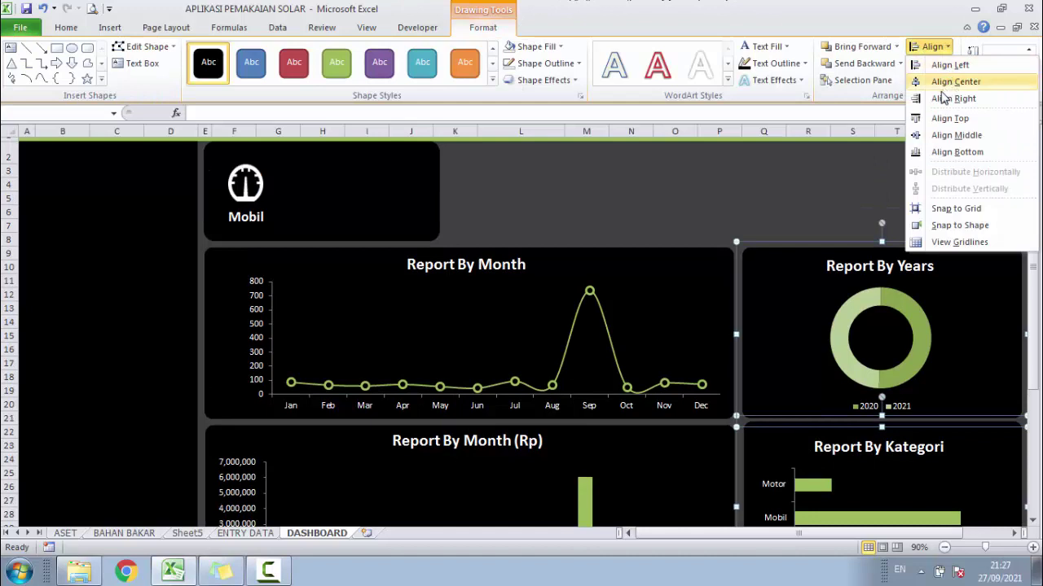
left_click(939, 98)
left_click(741, 216)
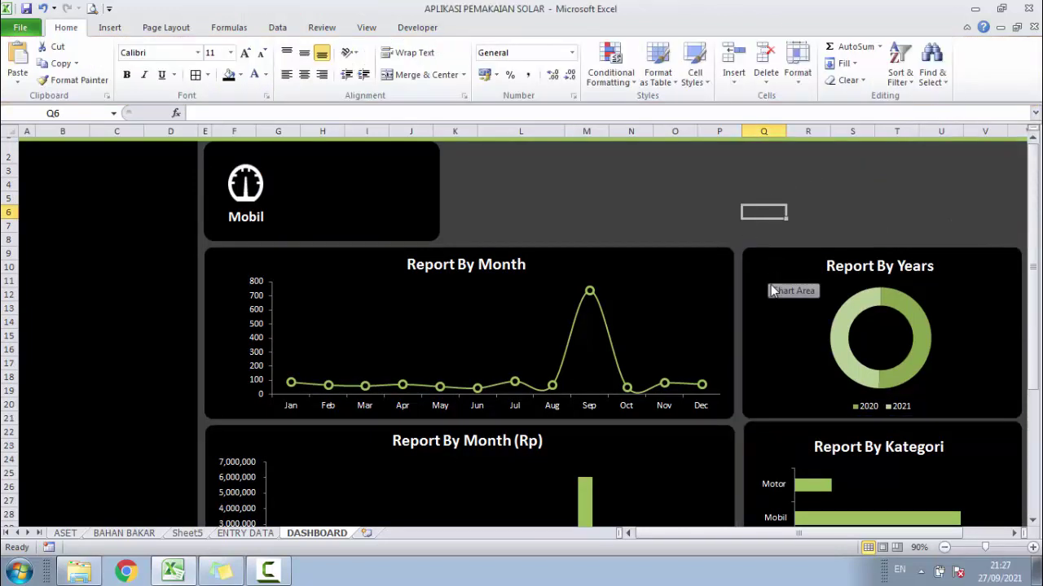
Align the tops of the Report By Years and Report By Month charts
left_click(733, 272)
left_click(705, 267, "ctrl")
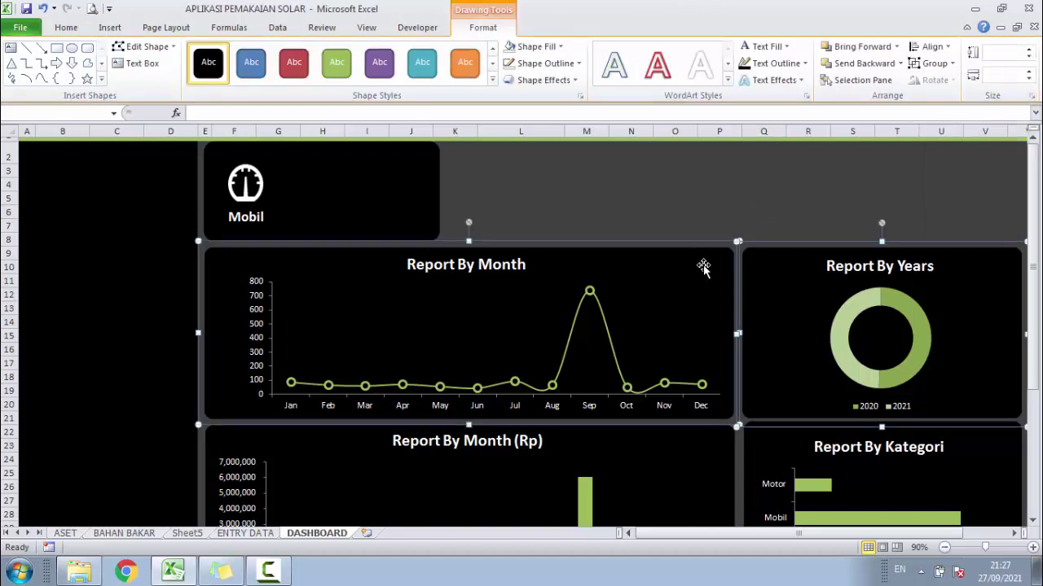
left_click(931, 47)
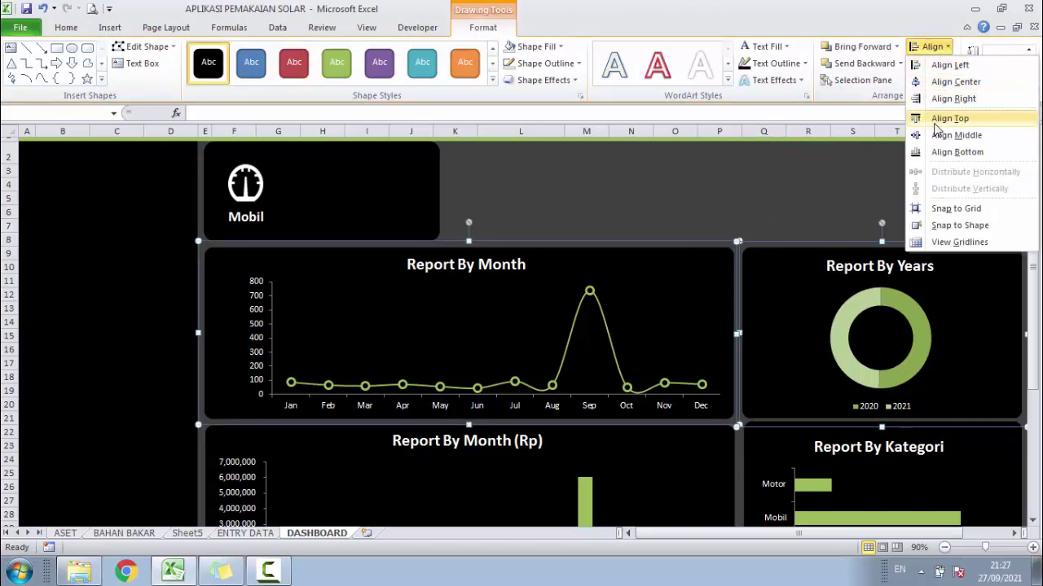
left_click(947, 120)
left_click(788, 194)
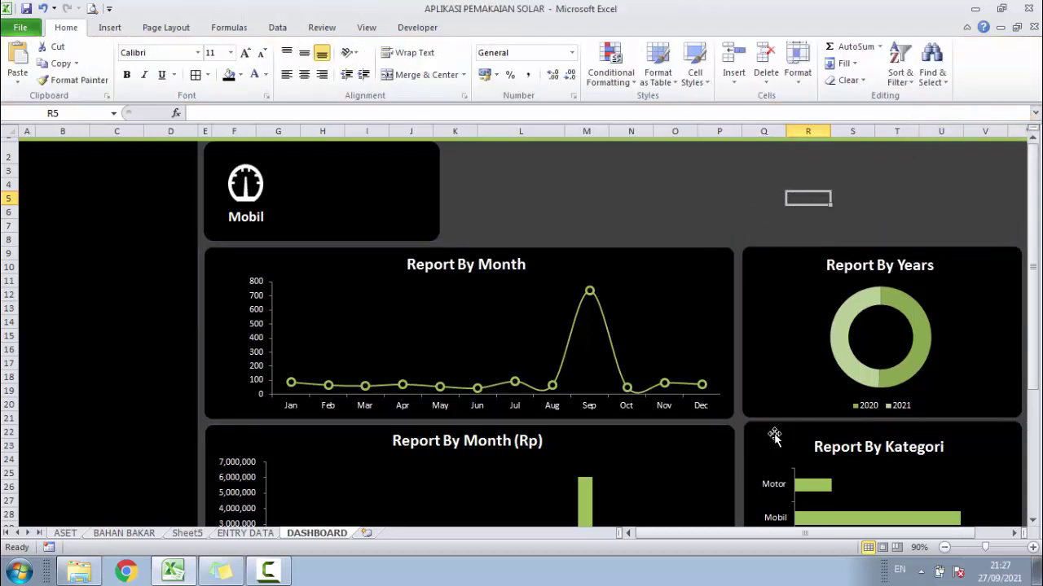
Align the bottoms of the lower Rp and Kategori charts
left_click(713, 457)
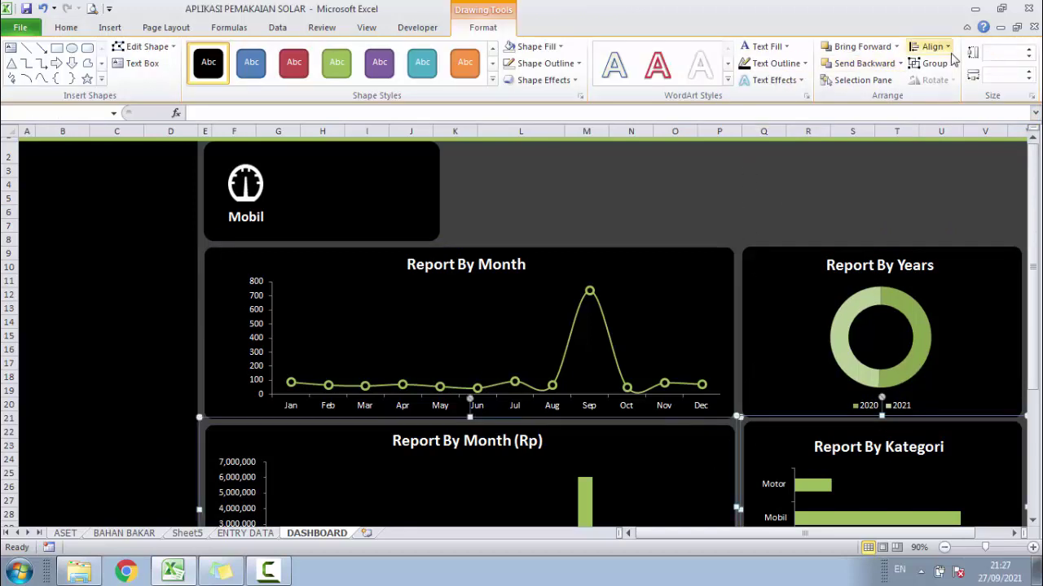
left_click(931, 47)
left_click(955, 152)
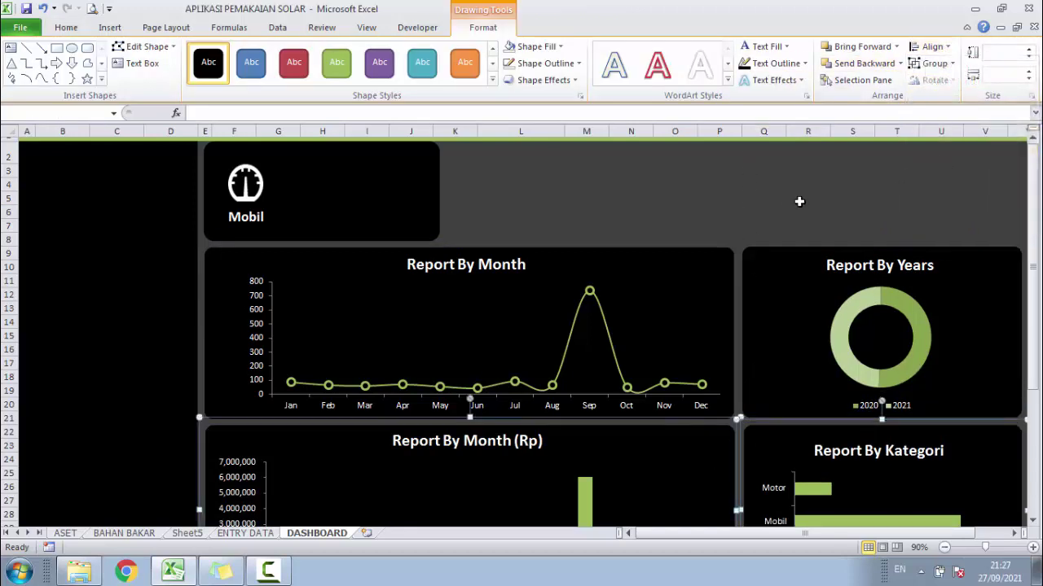
left_click(763, 186)
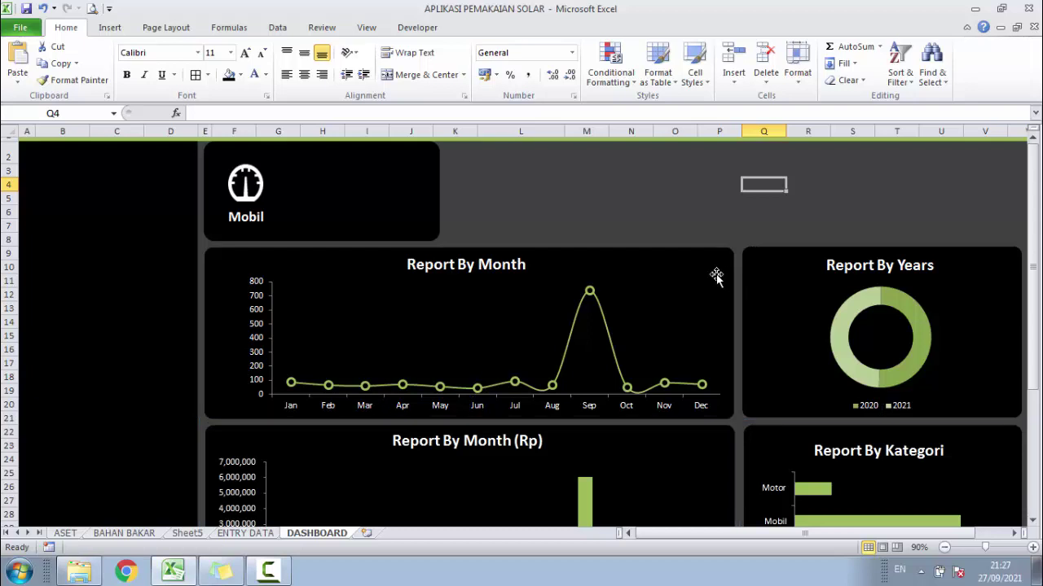
Group the Month, Years, Rp and Kategori report charts, then collapse the ribbon
left_click(743, 274)
left_click(757, 278, "ctrl")
left_click(725, 440, "ctrl")
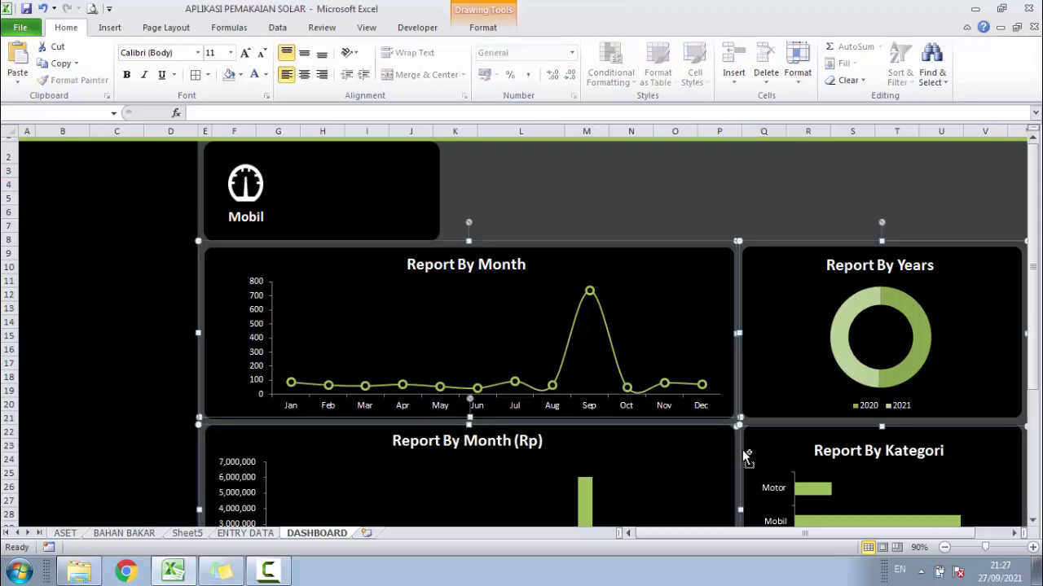
left_click(746, 446, "ctrl")
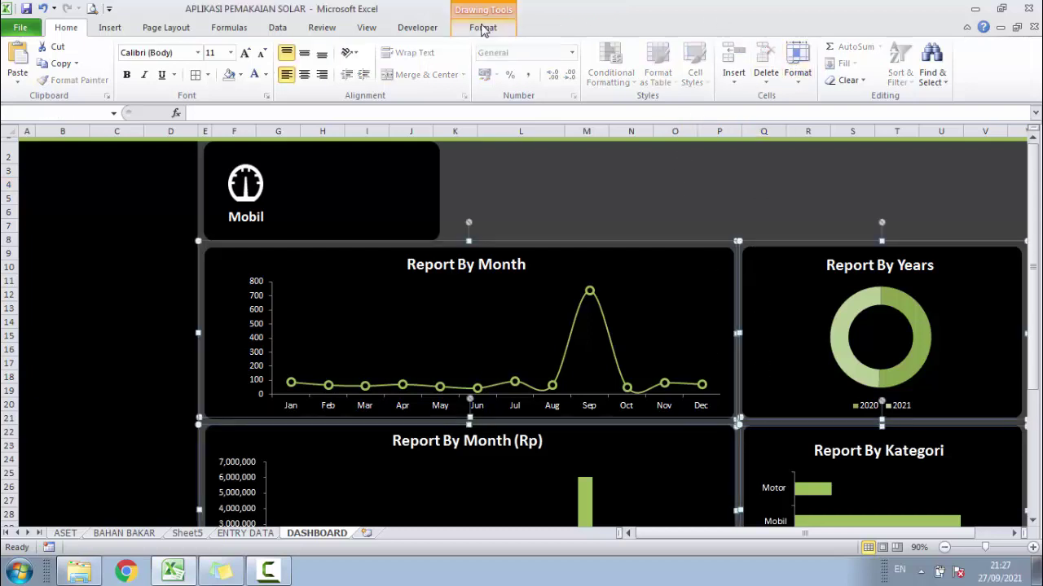
left_click(482, 27)
left_click(935, 63)
left_click(931, 82)
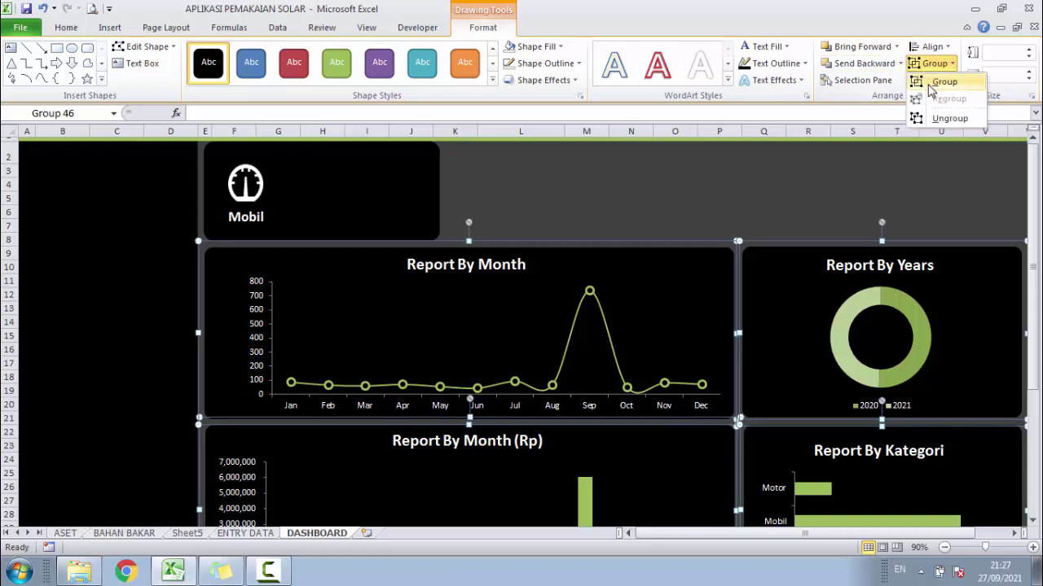
left_click(826, 151)
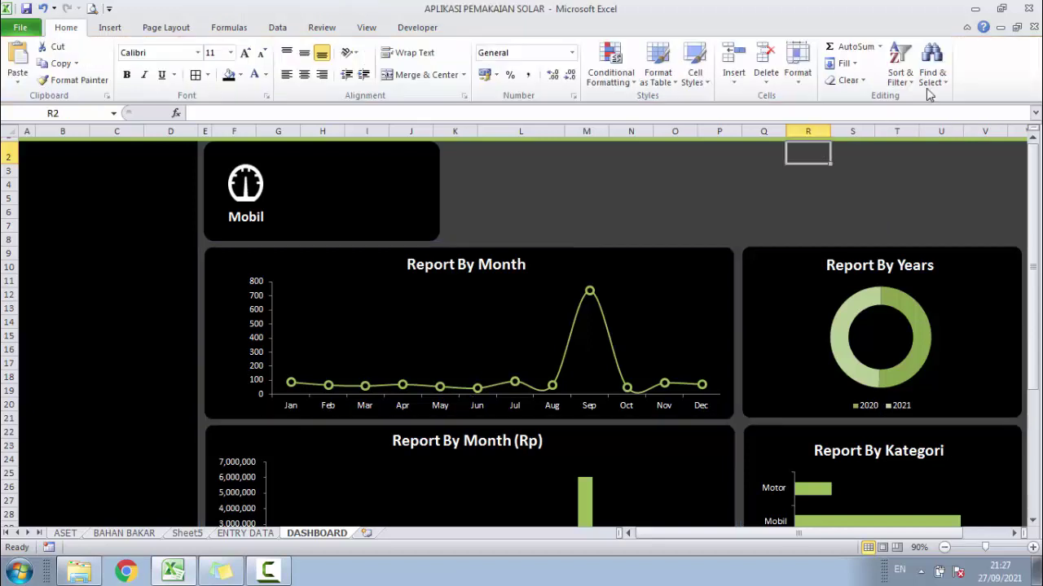
left_click(966, 28)
left_click(763, 103)
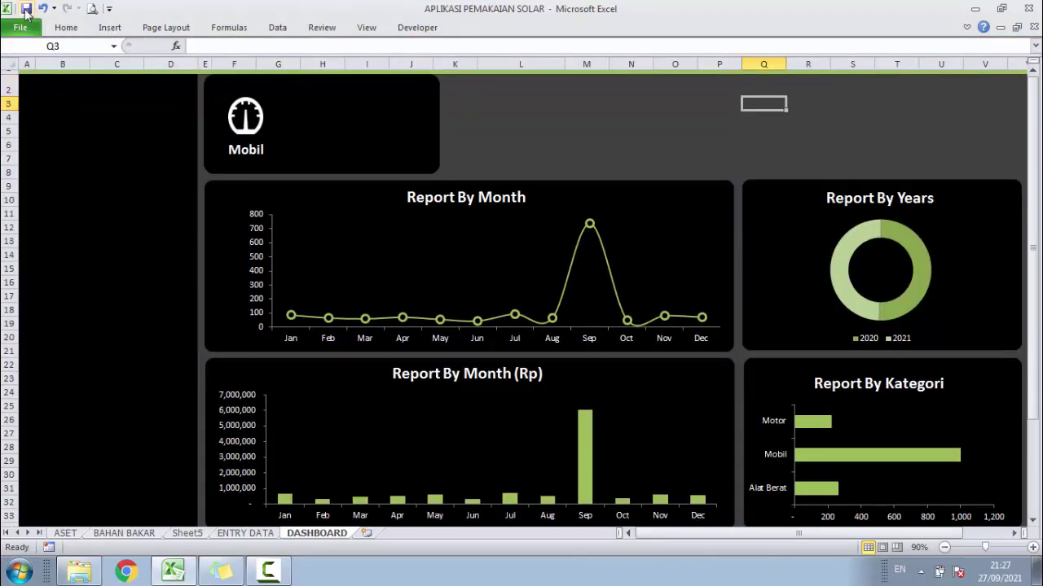
Turn off the sheet's row and column headings
left_click(367, 27)
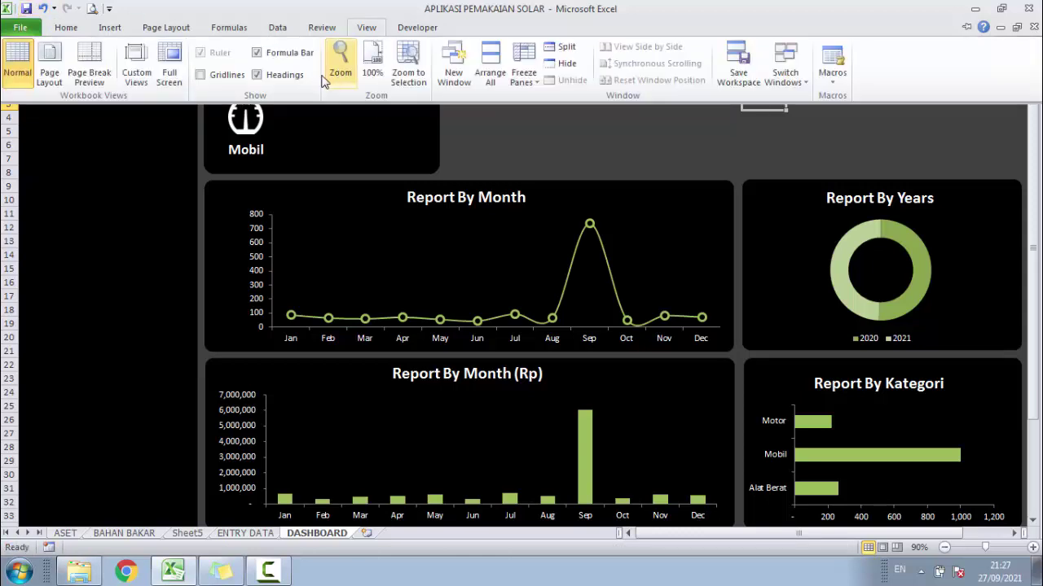
left_click(281, 74)
left_click(412, 122)
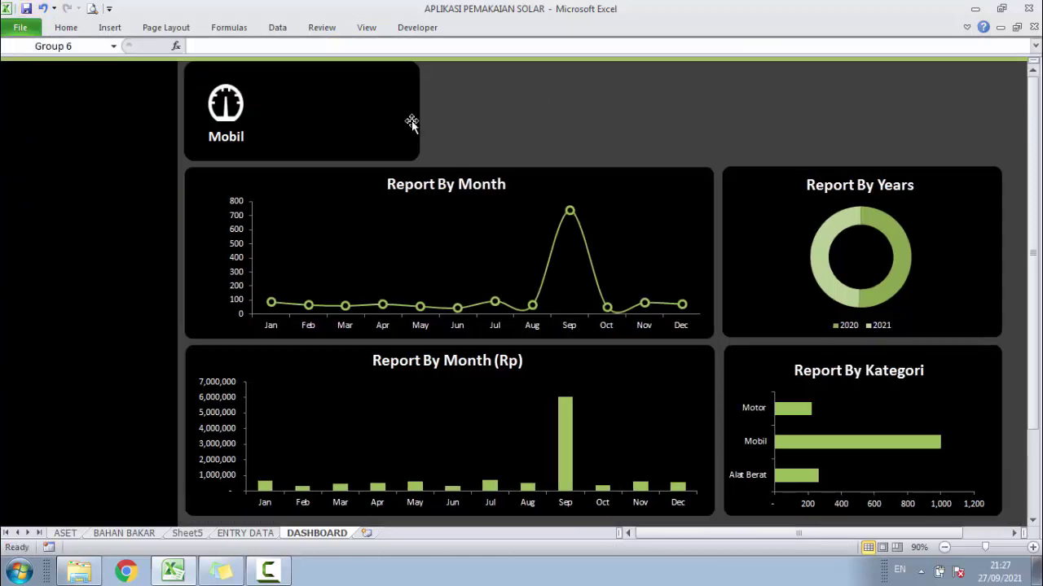
left_click(416, 133)
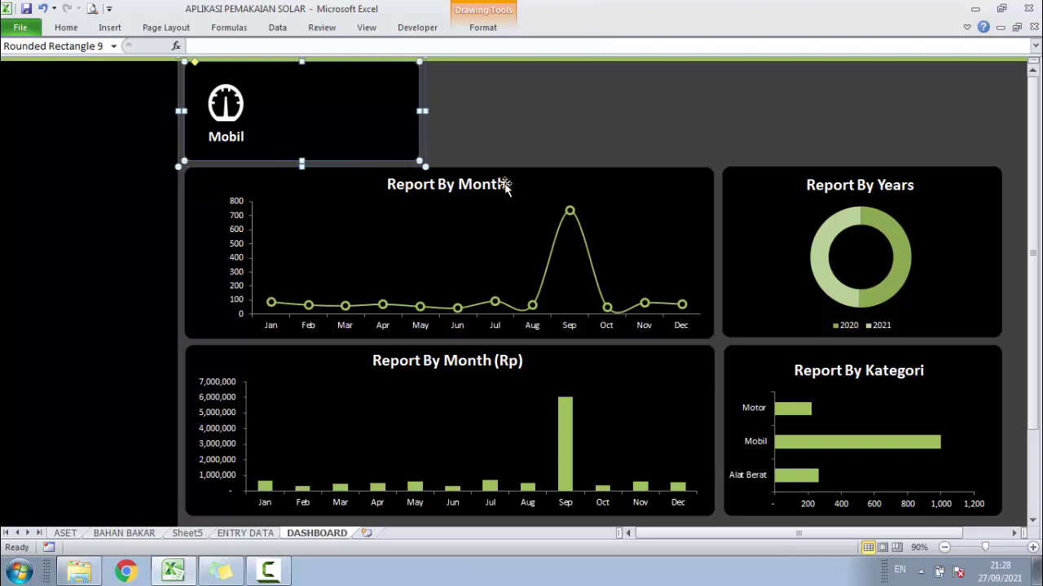
Nudge the grouped report charts down slightly
left_click(594, 204)
key("Down")
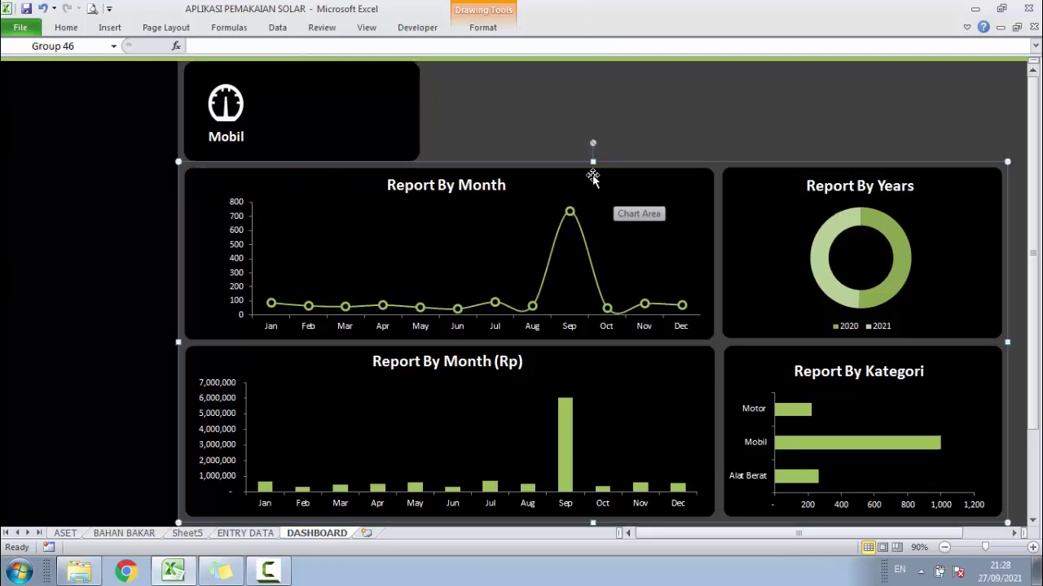
key("Down")
key("Down")
Nudge the Mobil card slightly down and to the right
key("Down")
key("Down")
key("Down")
key("Down")
left_click(587, 124)
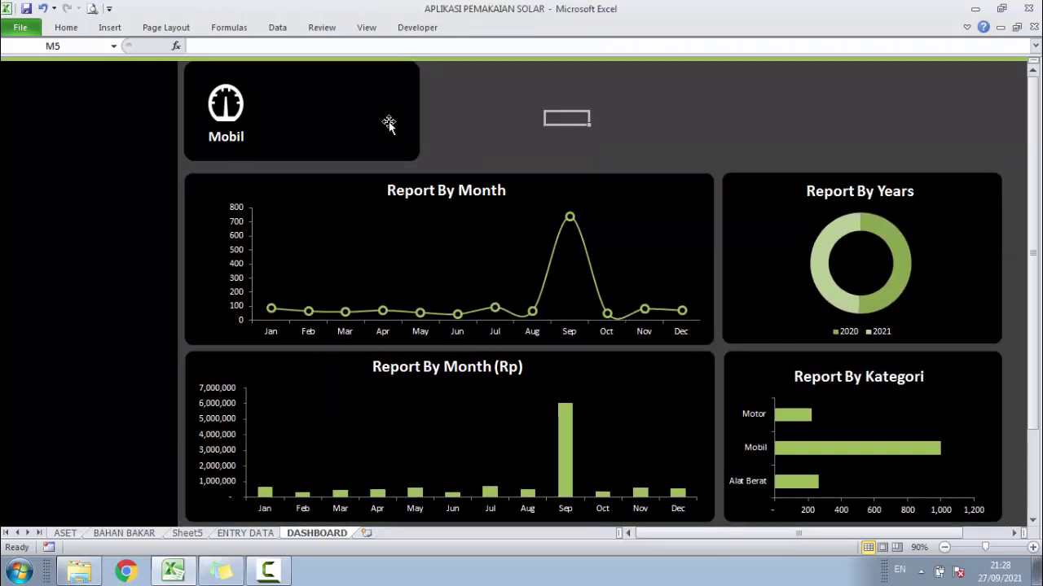
left_click(389, 123)
key("Down")
key("Down")
key("Down")
key("Down")
key("Down")
key("Down")
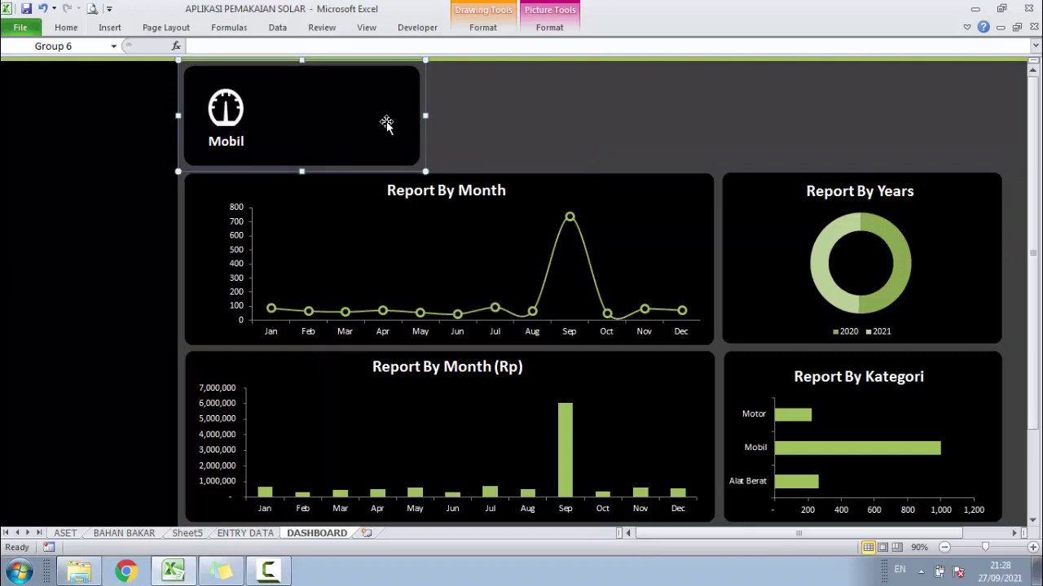
key("Right")
key("Down")
key("Down")
key("Right")
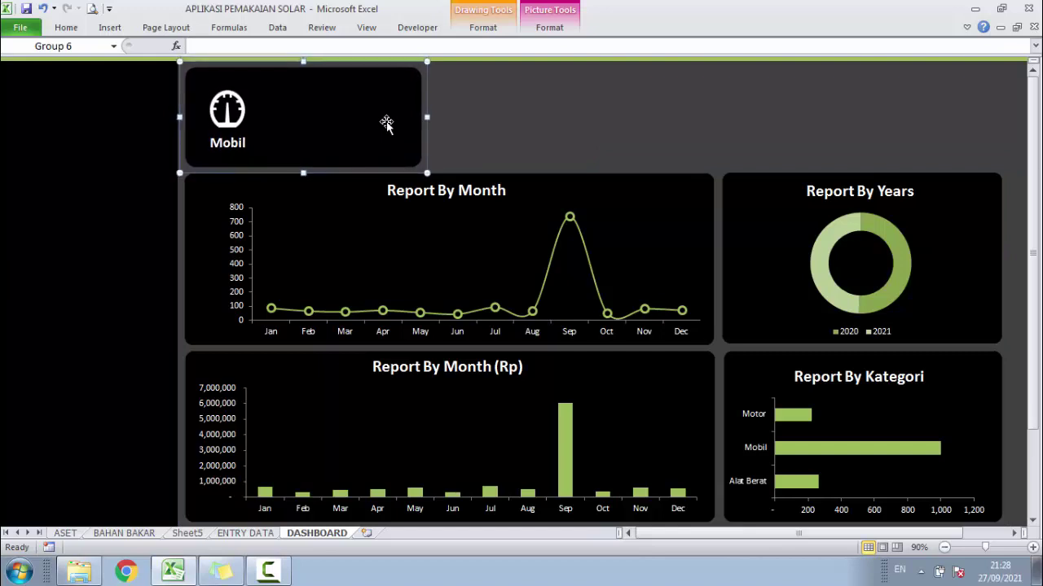
left_click(473, 121)
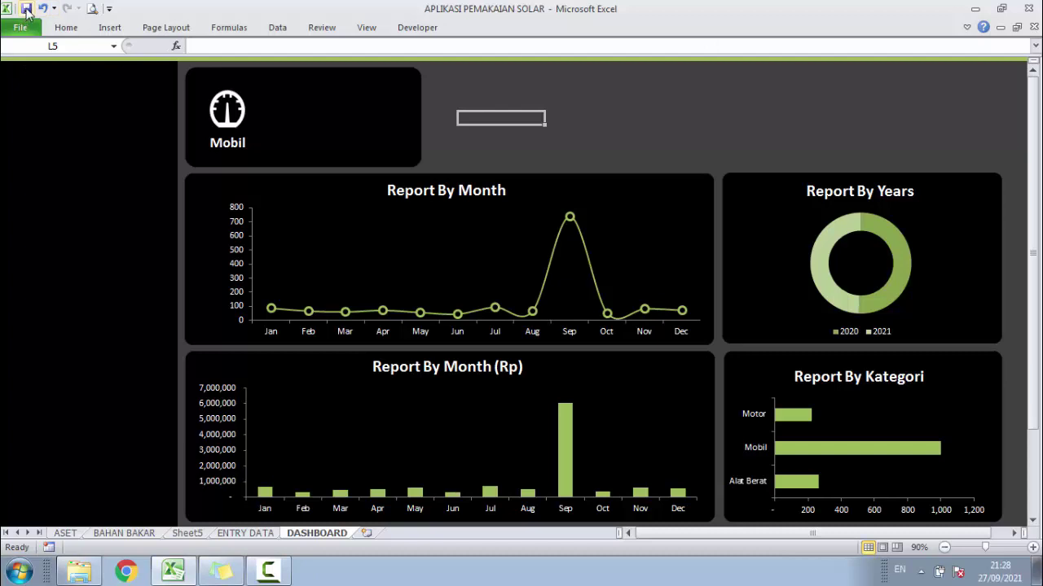
left_click(19, 70)
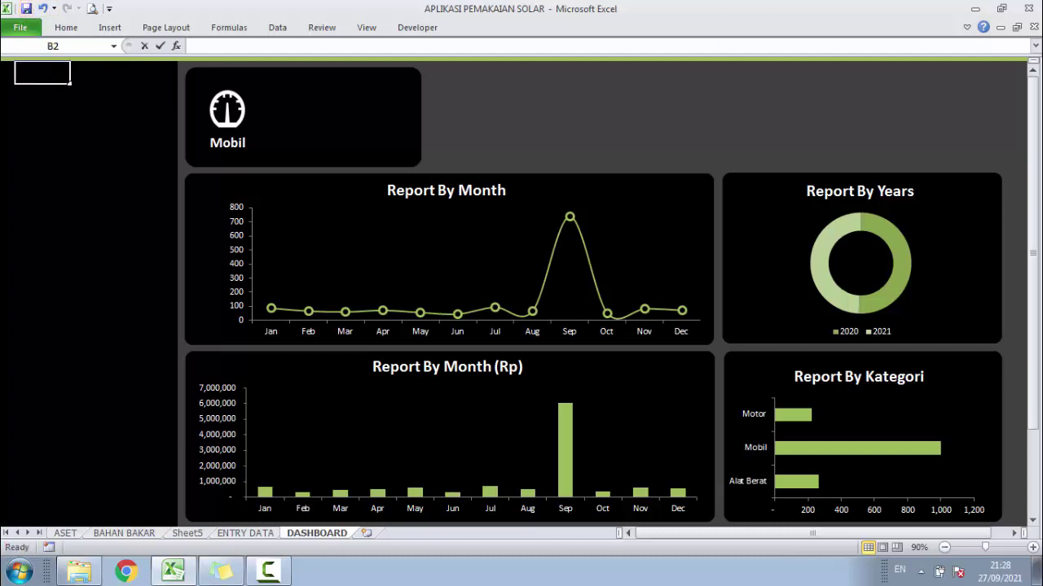
left_click(98, 118)
Merge sidebar cells A2:D8 and enter 'PT. KARYADI MAKMUR'
left_click(146, 72)
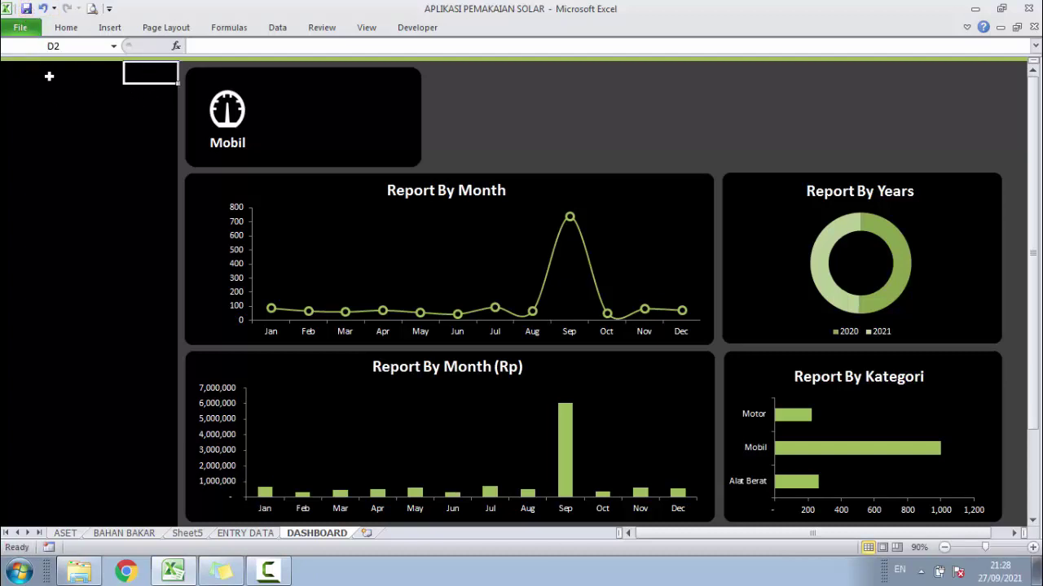
left_click_drag(6, 71, 131, 169)
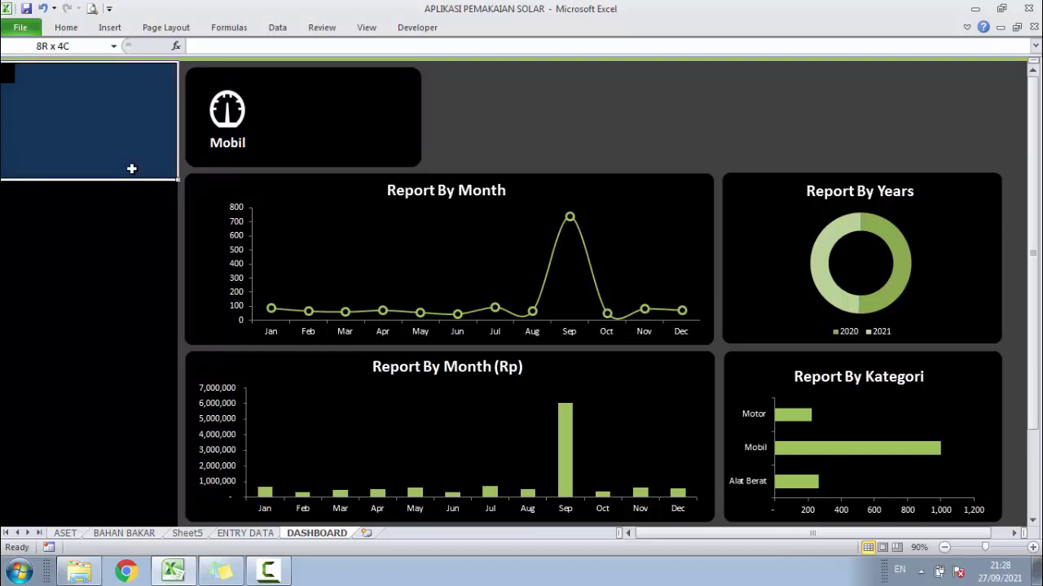
left_click_drag(131, 169, 131, 156)
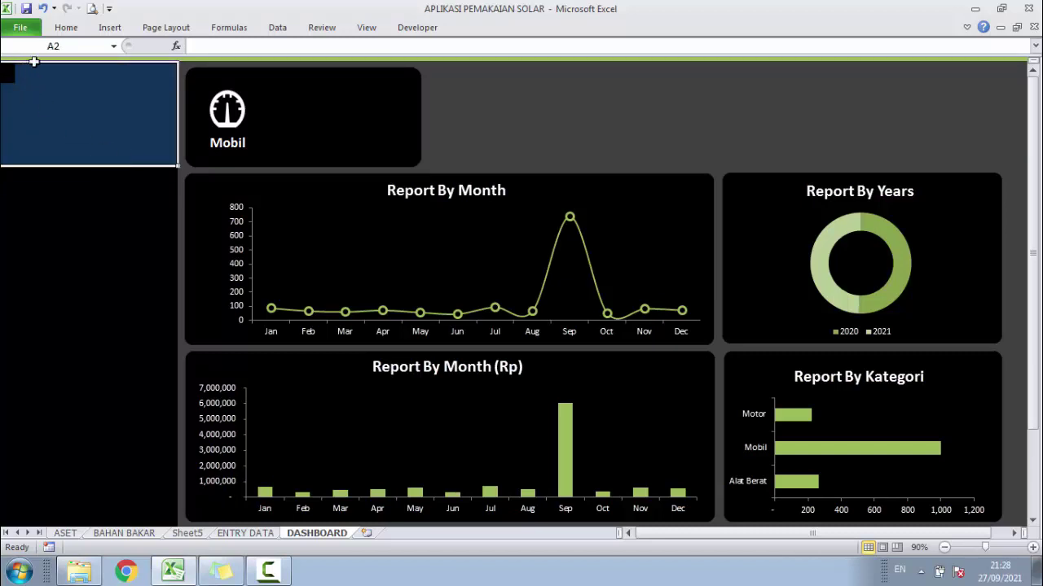
left_click(65, 28)
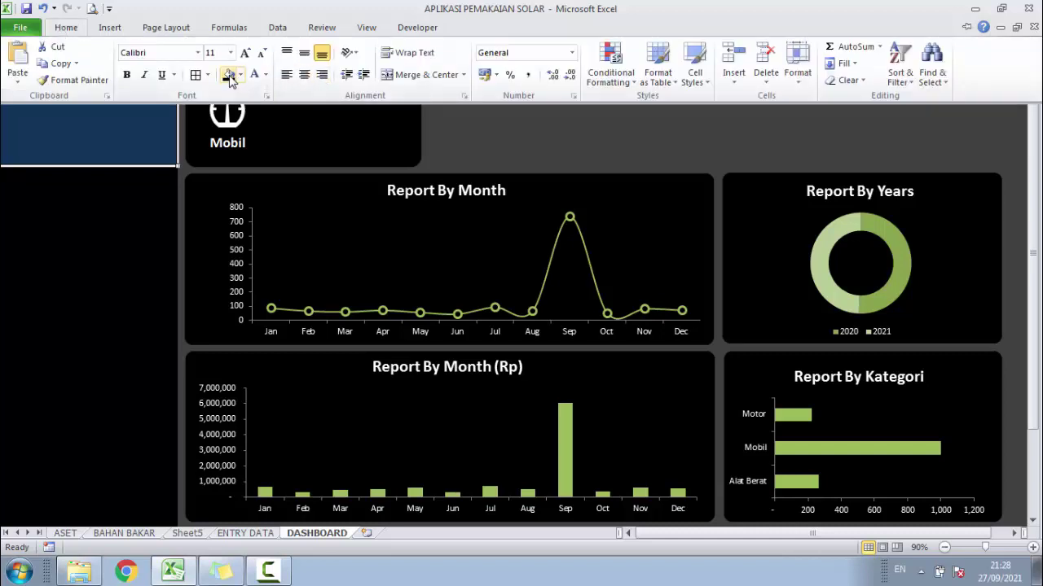
left_click(281, 131)
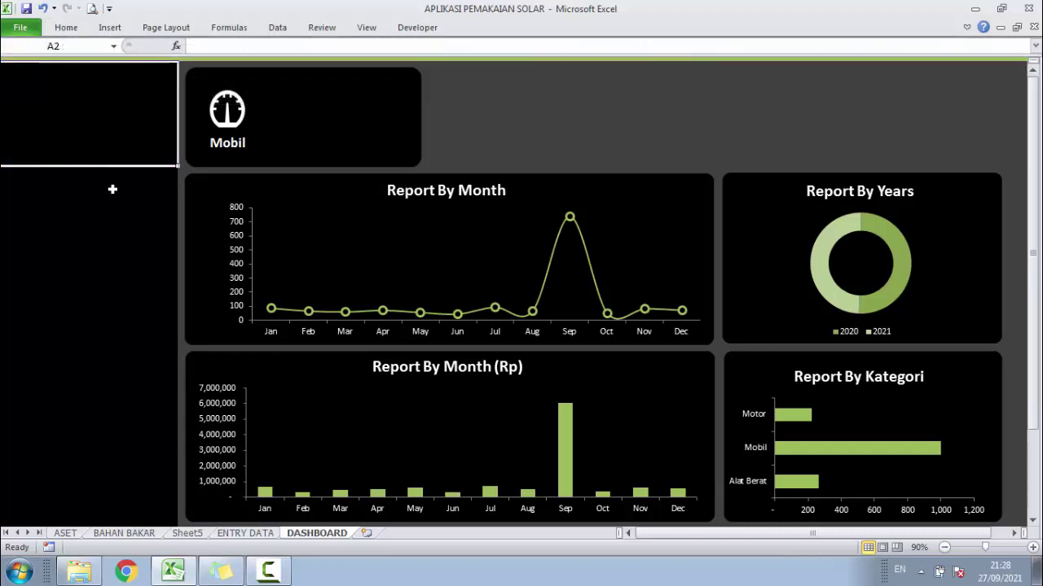
type("PT. KARYADI MA")
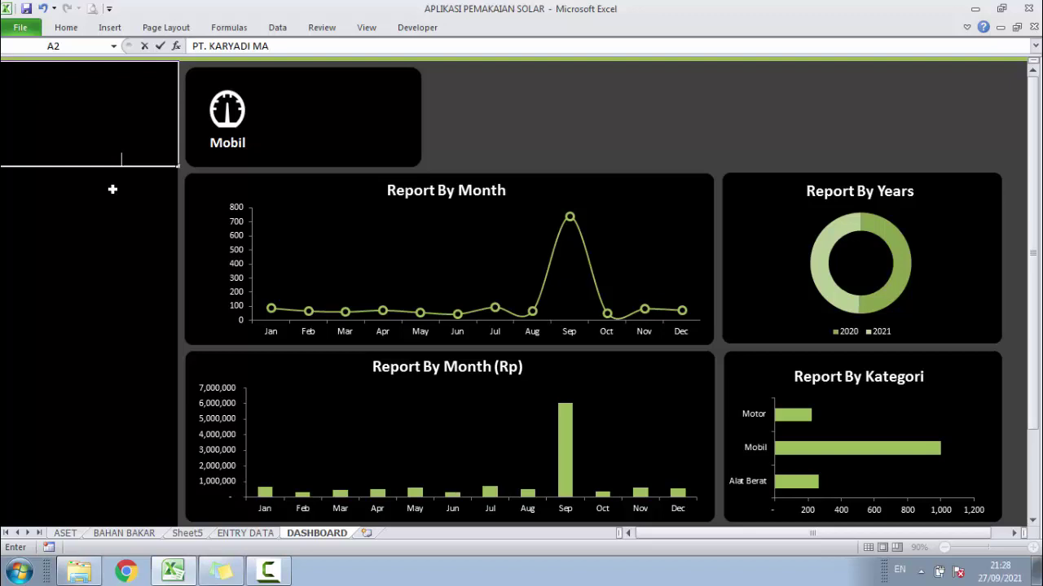
type("KMUR")
key("Return")
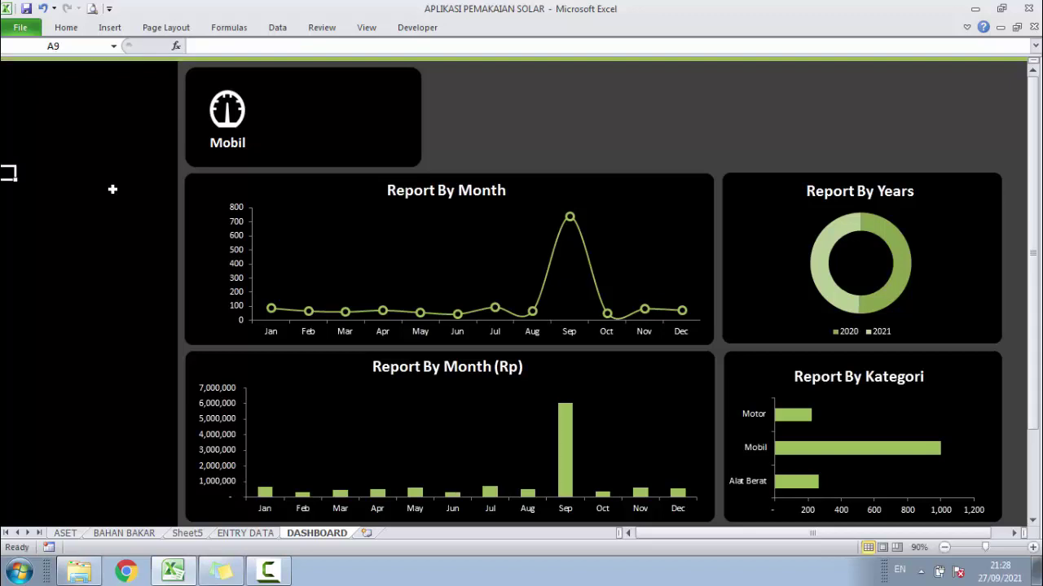
Centre the company name both vertically and horizontally in its merged cell
left_click(114, 95)
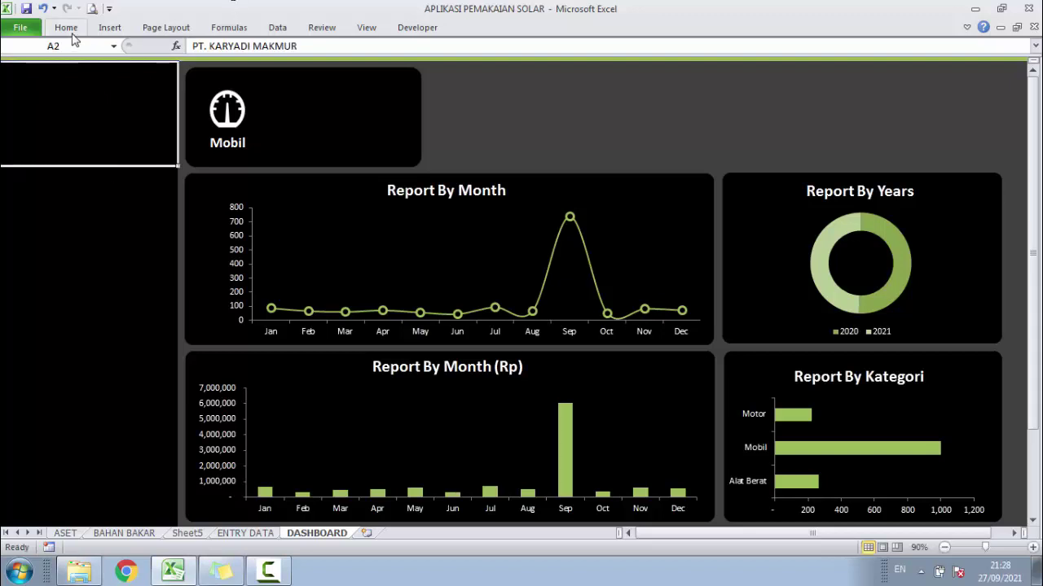
left_click(66, 26)
left_click(301, 53)
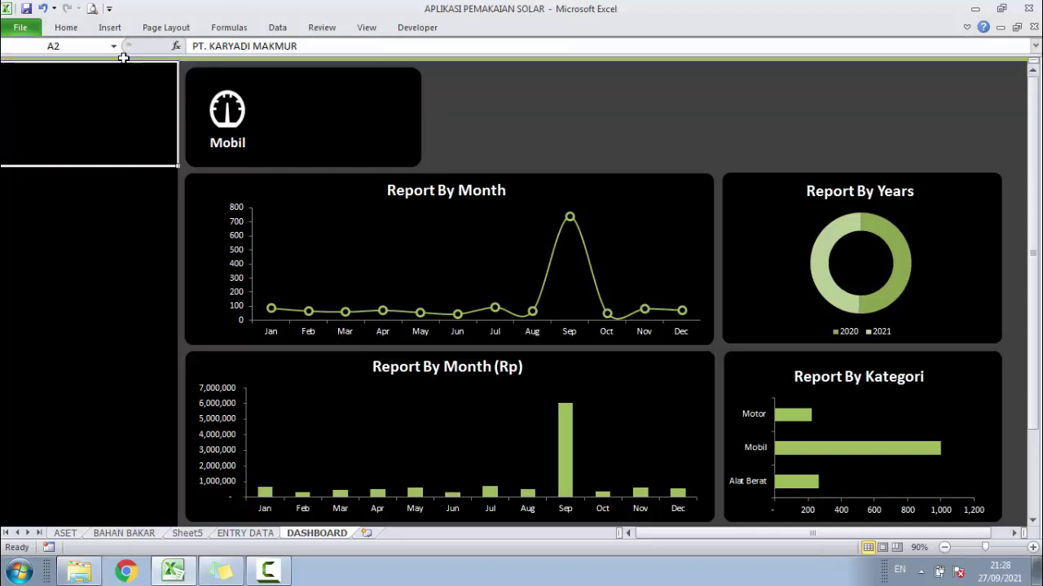
left_click(86, 31)
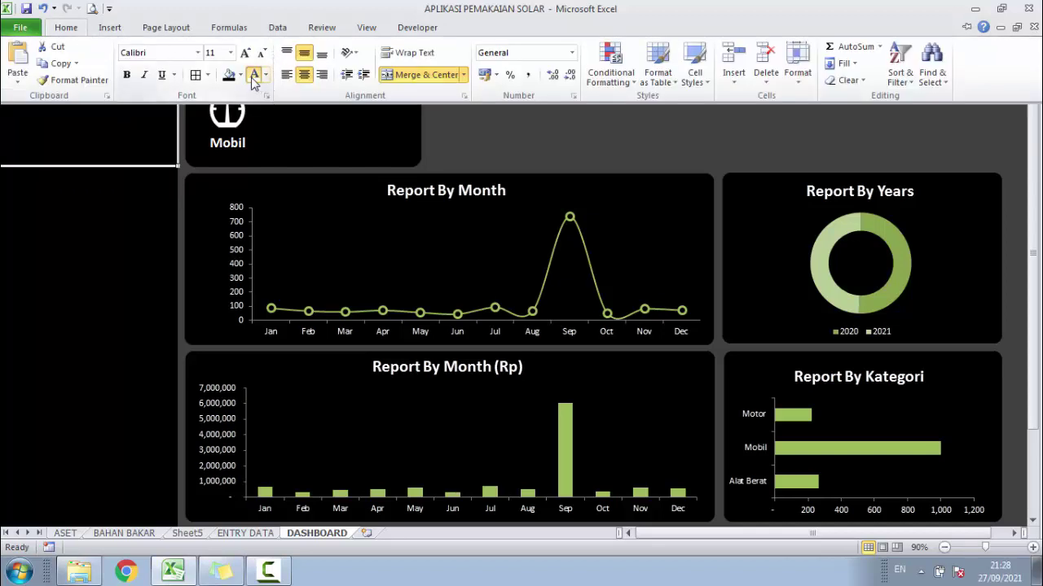
left_click(249, 74)
Make the company name 24-point, wrapped and bold
left_click(75, 27)
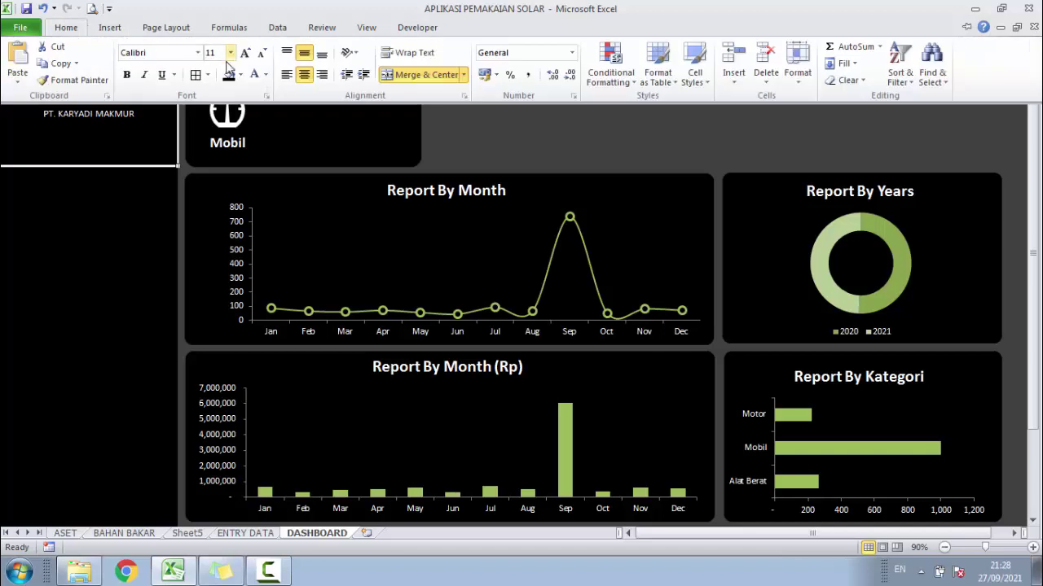
left_click(231, 53)
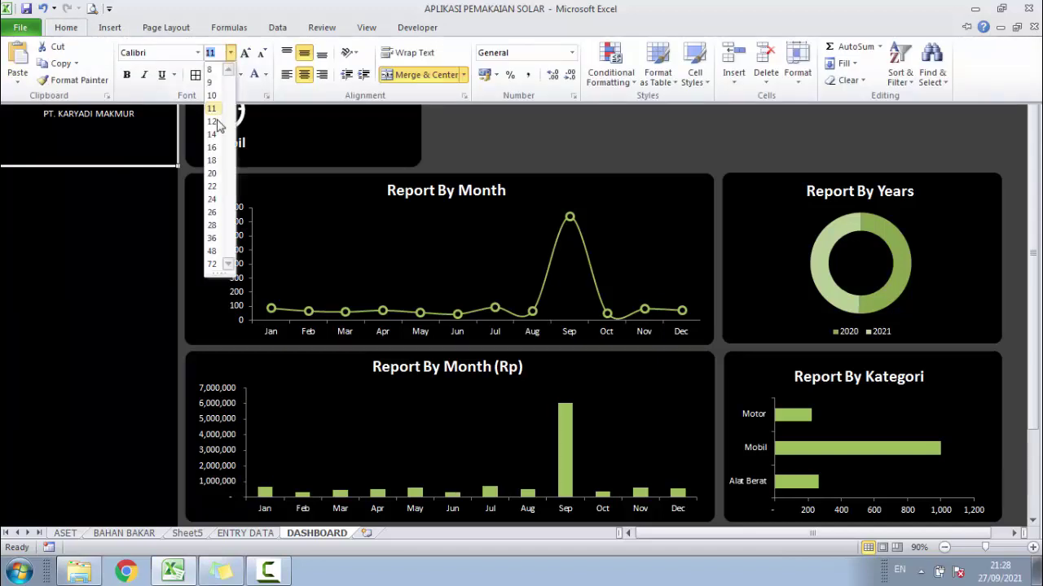
left_click(213, 201)
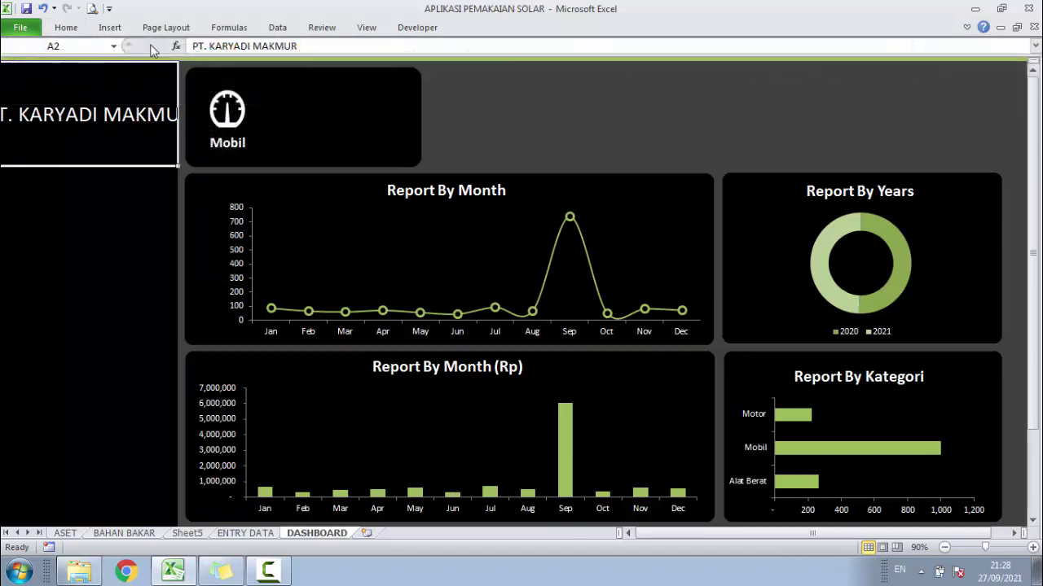
left_click(72, 27)
left_click(400, 52)
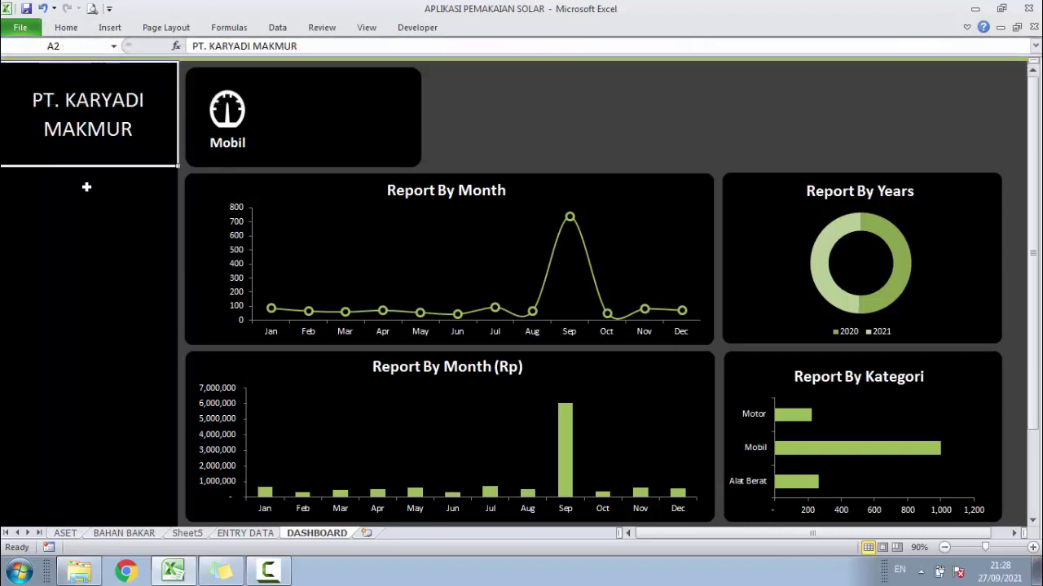
left_click(85, 185)
left_click(117, 103)
key("ctrl+b")
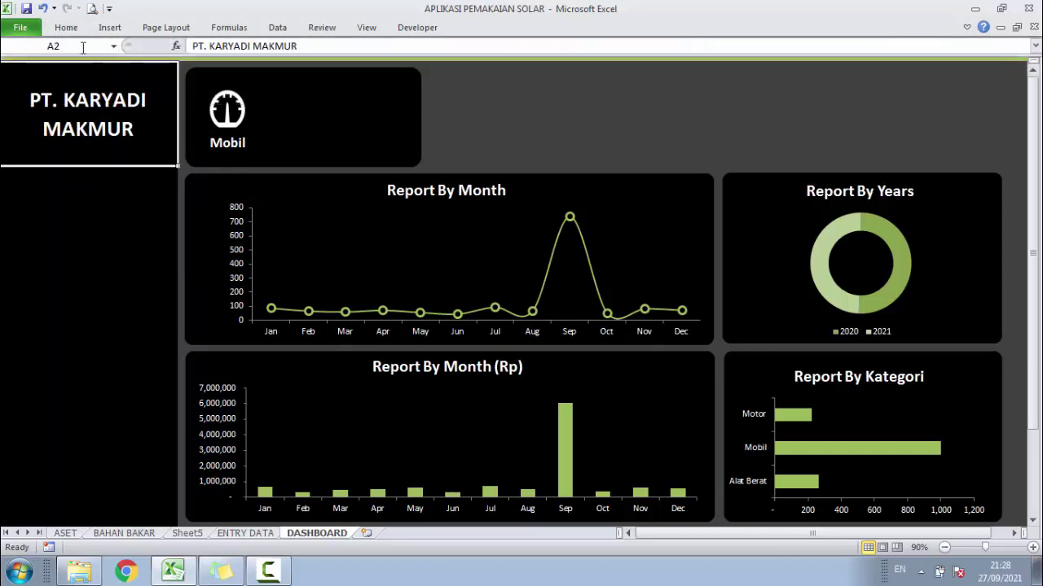
Save the workbook and check the company name heading
left_click(27, 8)
left_click(539, 116)
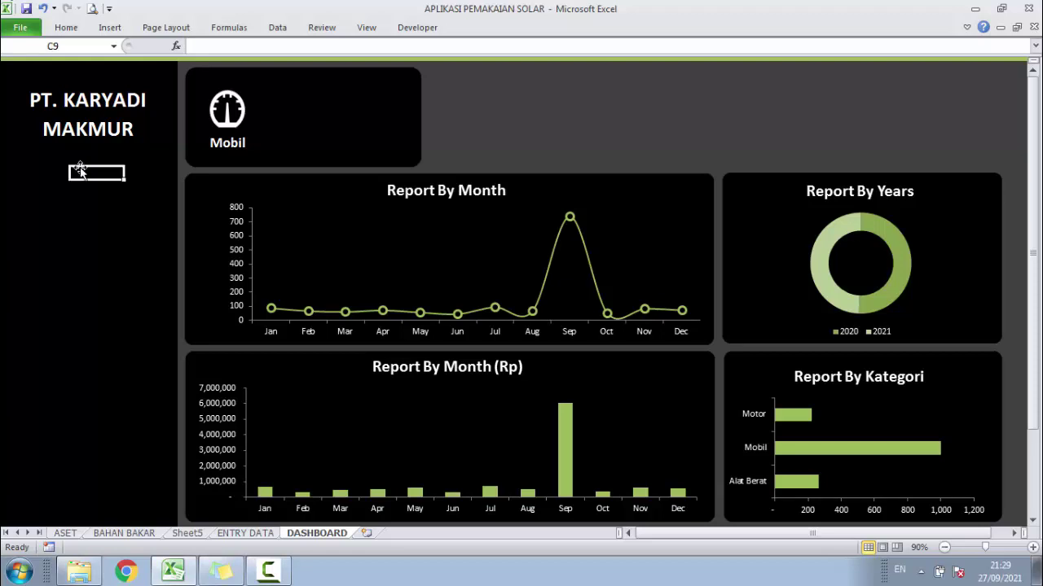
left_click(46, 145)
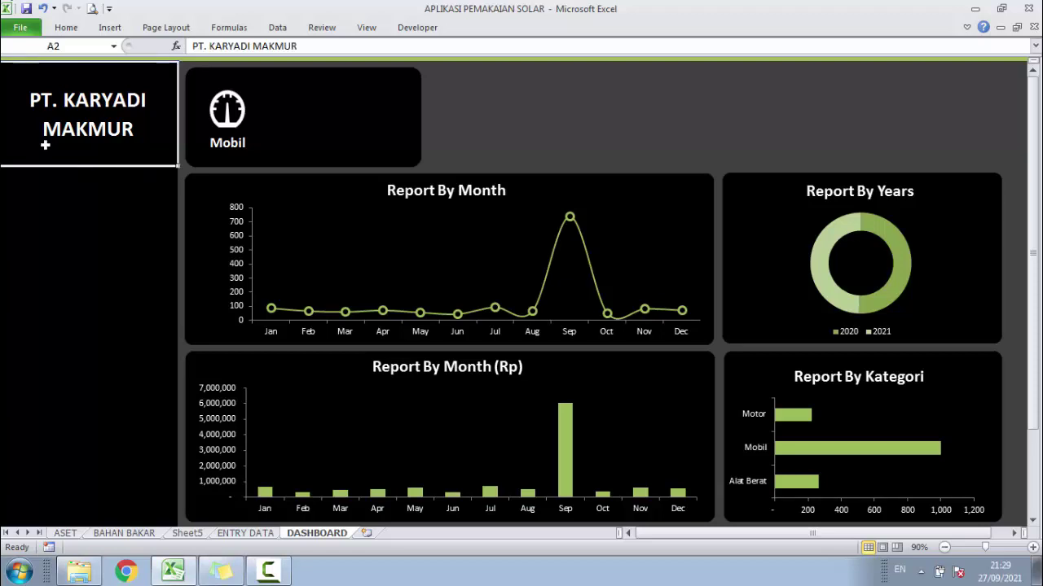
left_click(78, 226)
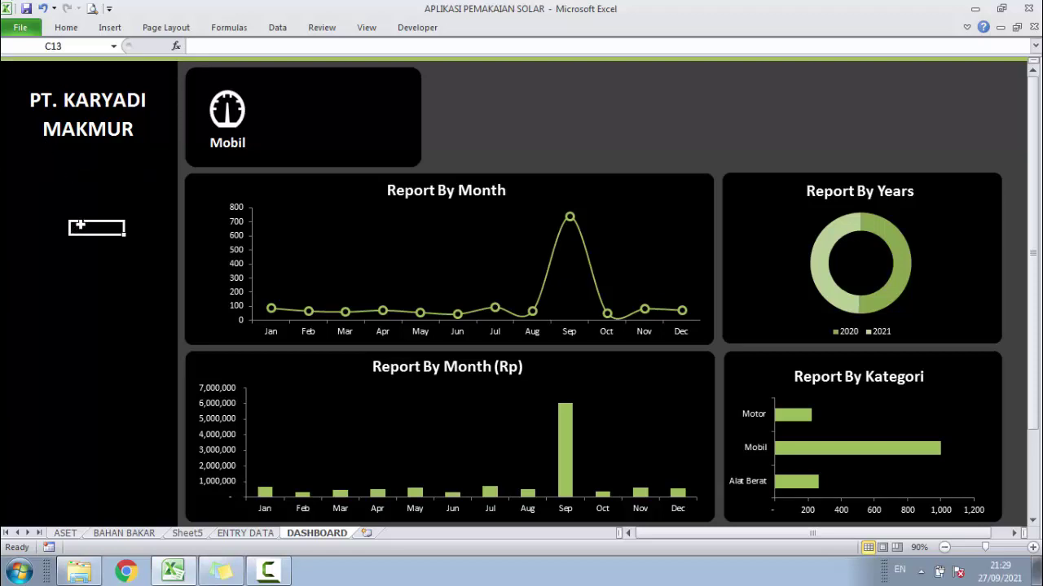
left_click(333, 120)
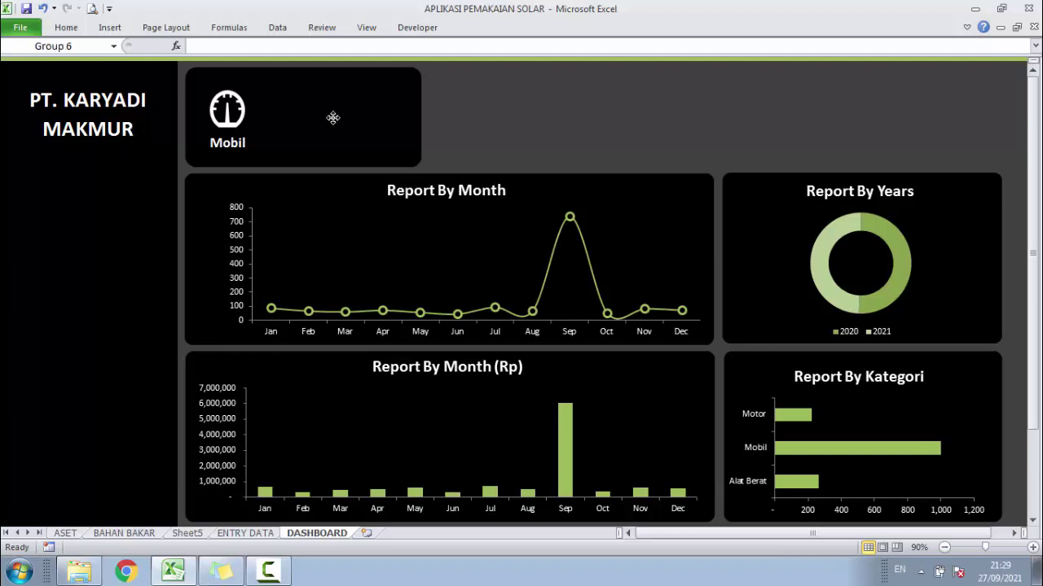
Paste and duplicate the Mobil card so three cards line the top row
left_click(457, 110)
key("ctrl+v")
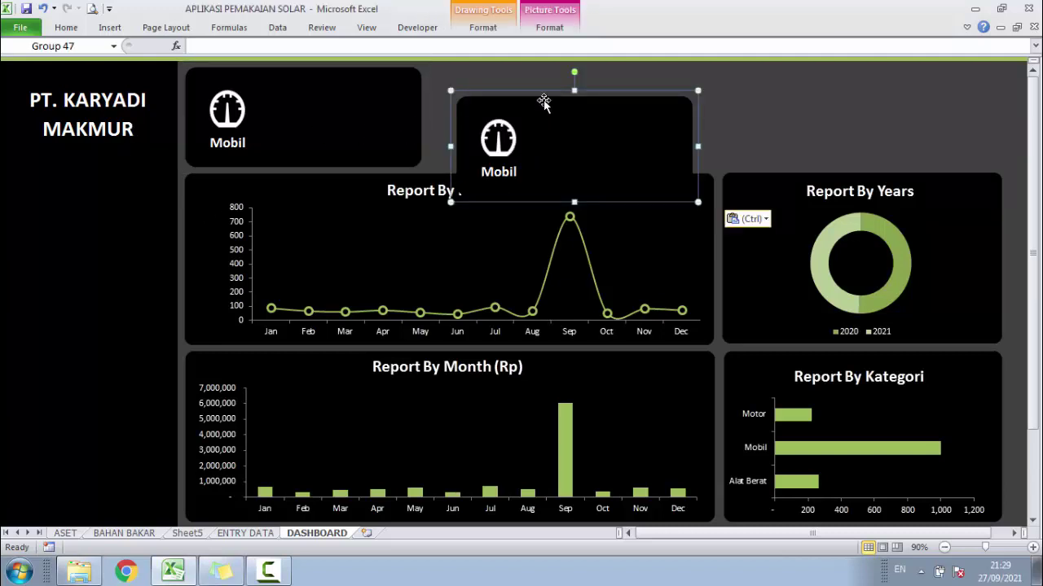
left_click_drag(538, 92, 505, 63)
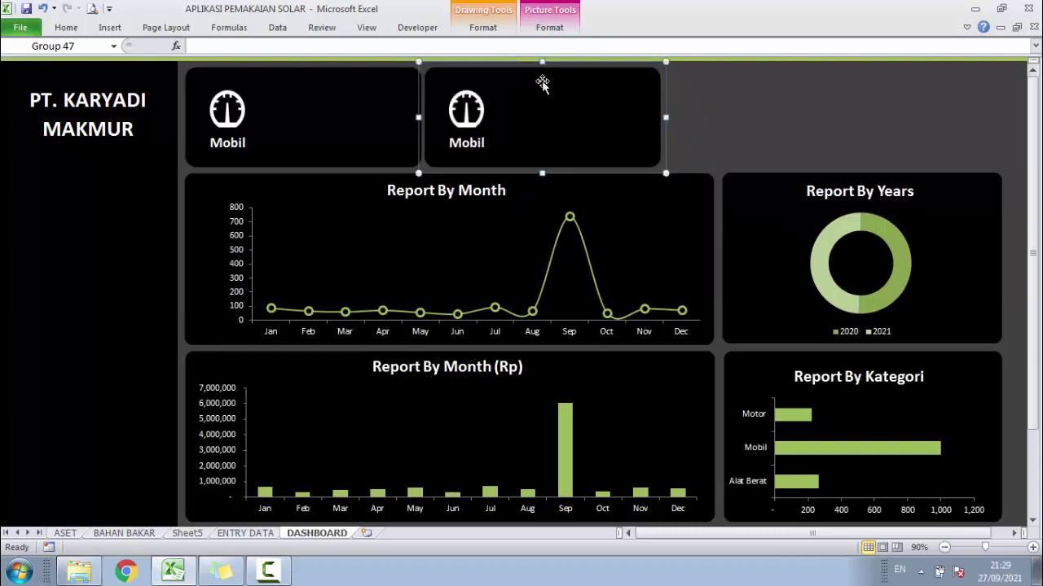
key("ctrl+d")
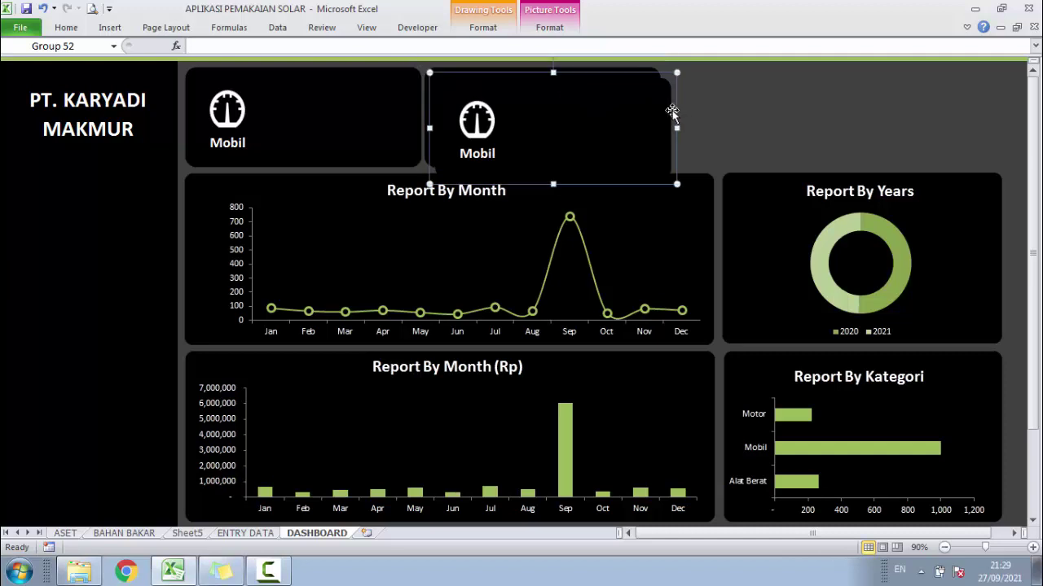
left_click_drag(664, 73, 988, 60)
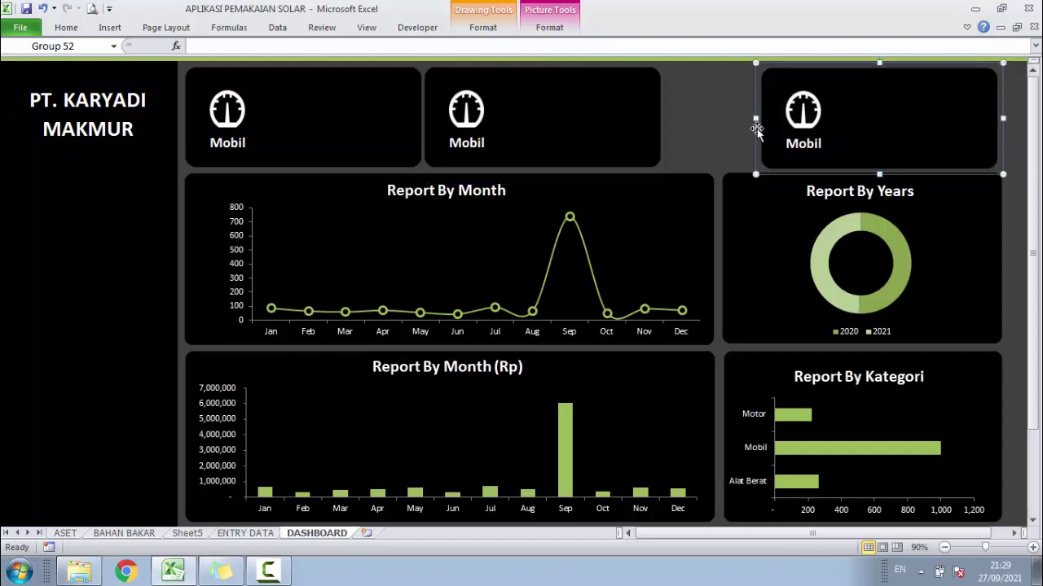
Copy the middle Mobil card onto the Report By Month chart
left_click(642, 128)
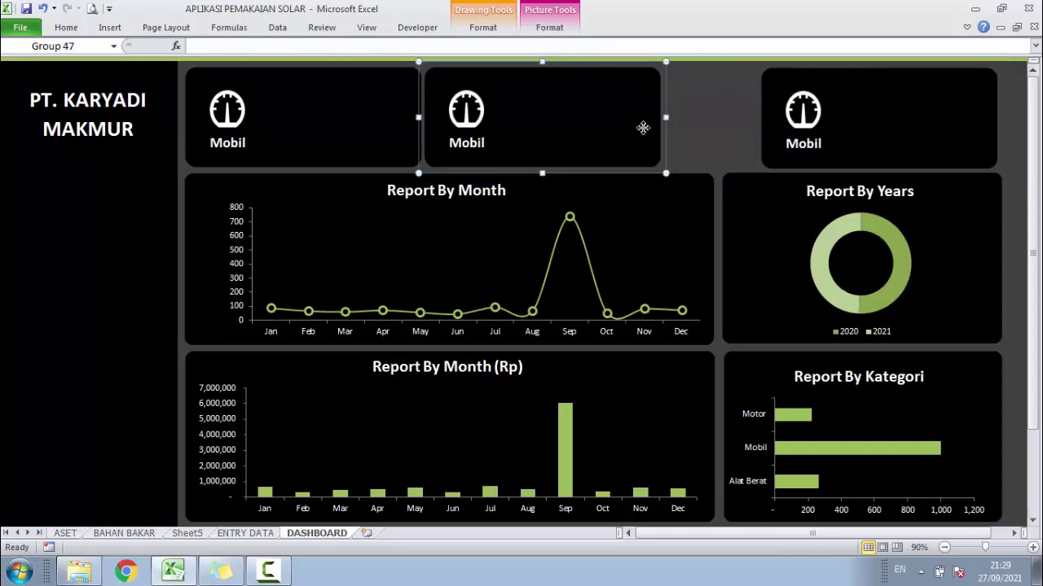
left_click_drag(658, 143, 666, 154)
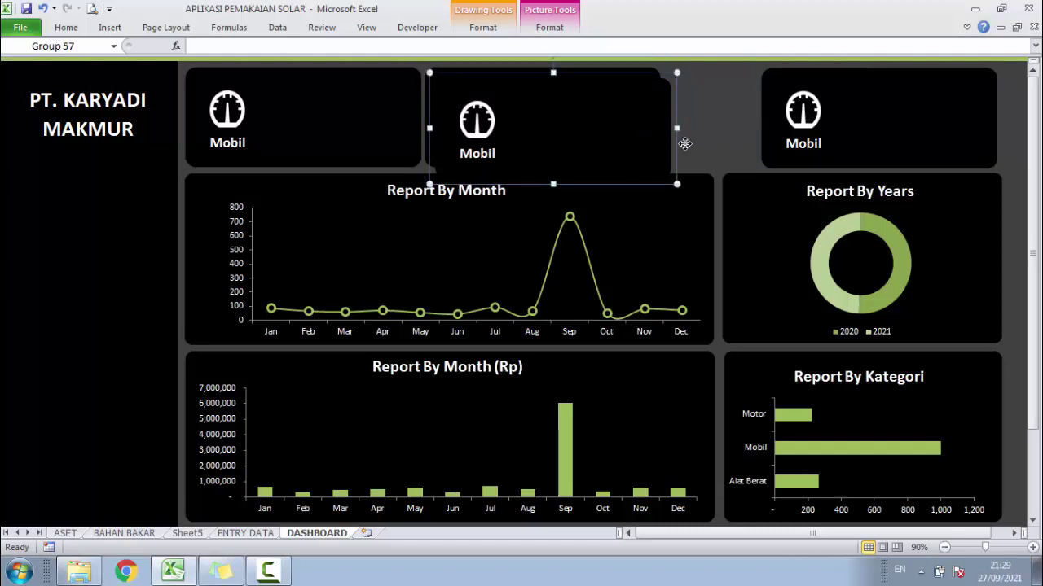
mouse_move(678, 142)
left_mouse_down()
mouse_move(692, 164)
mouse_move(509, 237)
left_mouse_up()
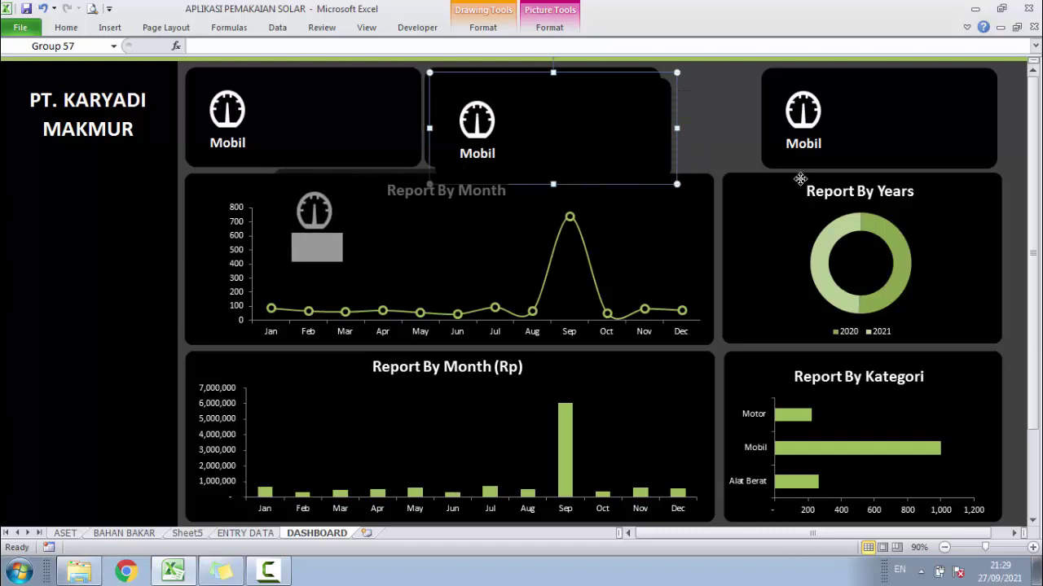
left_click(725, 144)
Ungroup the dashboard report charts
left_click(731, 211)
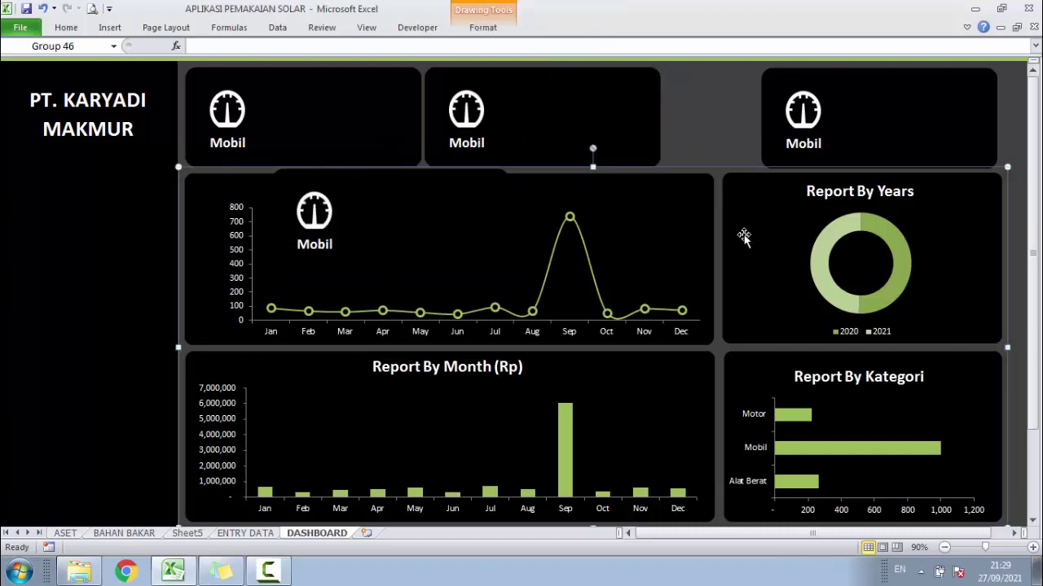
left_click(456, 28)
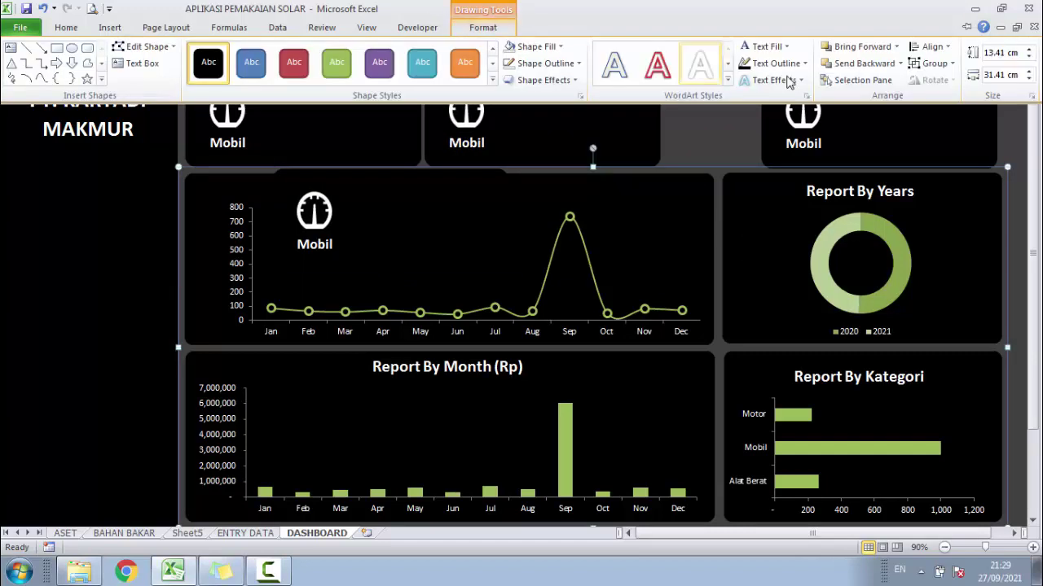
left_click(934, 63)
left_click(949, 118)
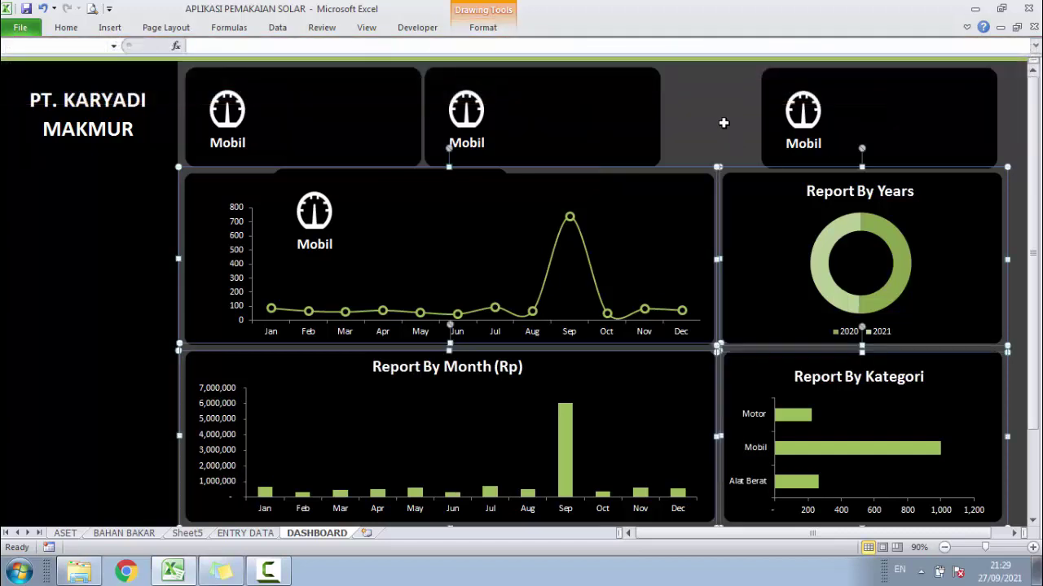
left_click(737, 156)
left_click(750, 214)
Narrow the Report By Years and Report By Kategori charts from their left edge
left_click(740, 365, "ctrl")
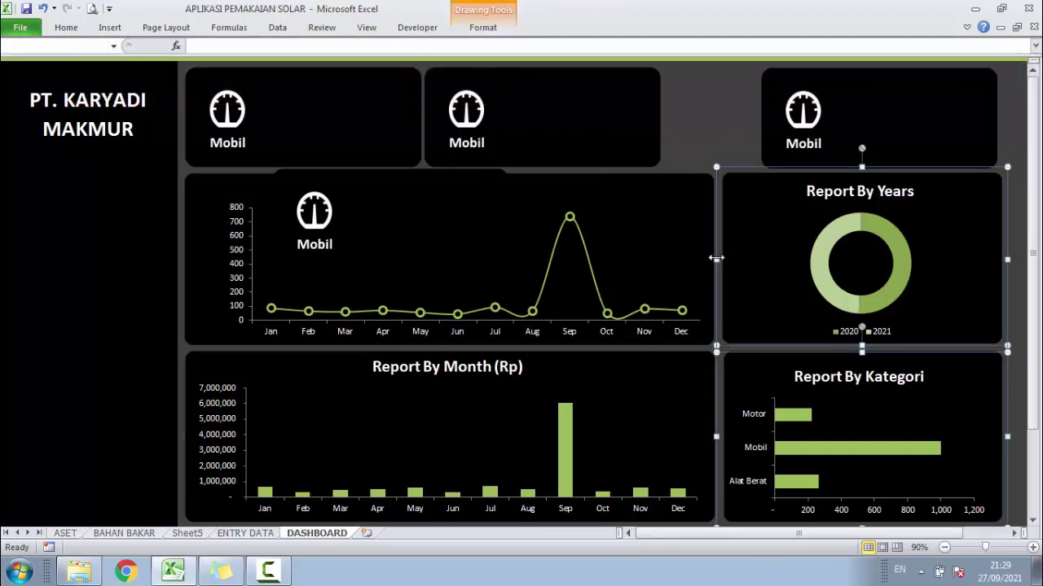
left_click_drag(714, 258, 746, 257)
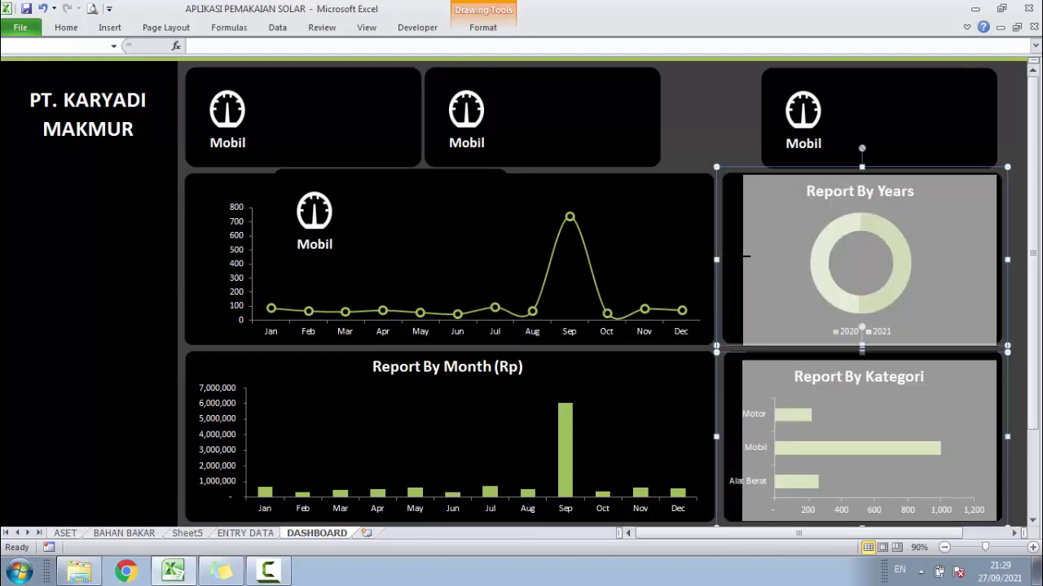
left_click_drag(746, 256, 769, 251)
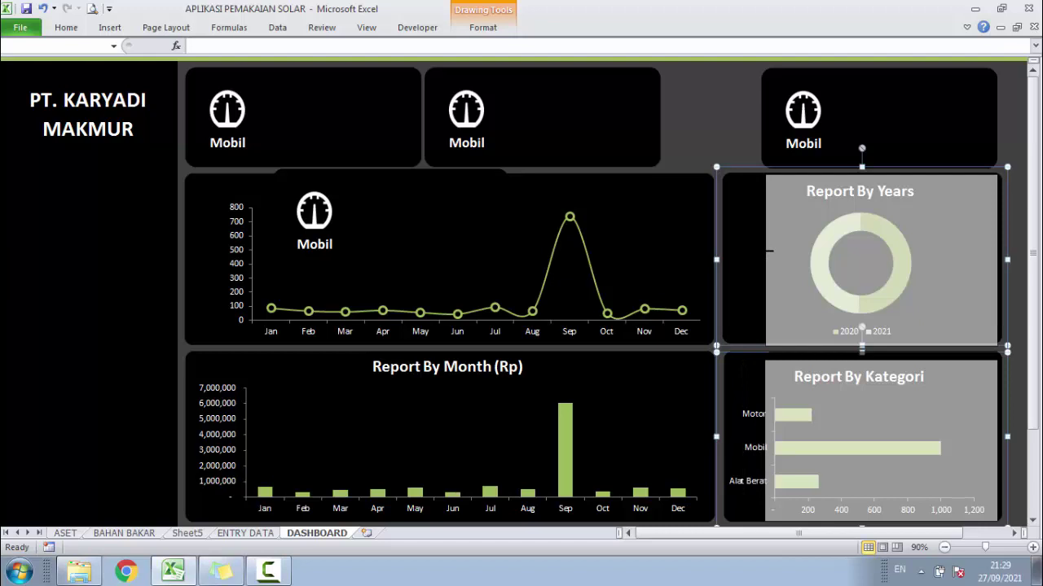
left_click_drag(769, 251, 769, 251)
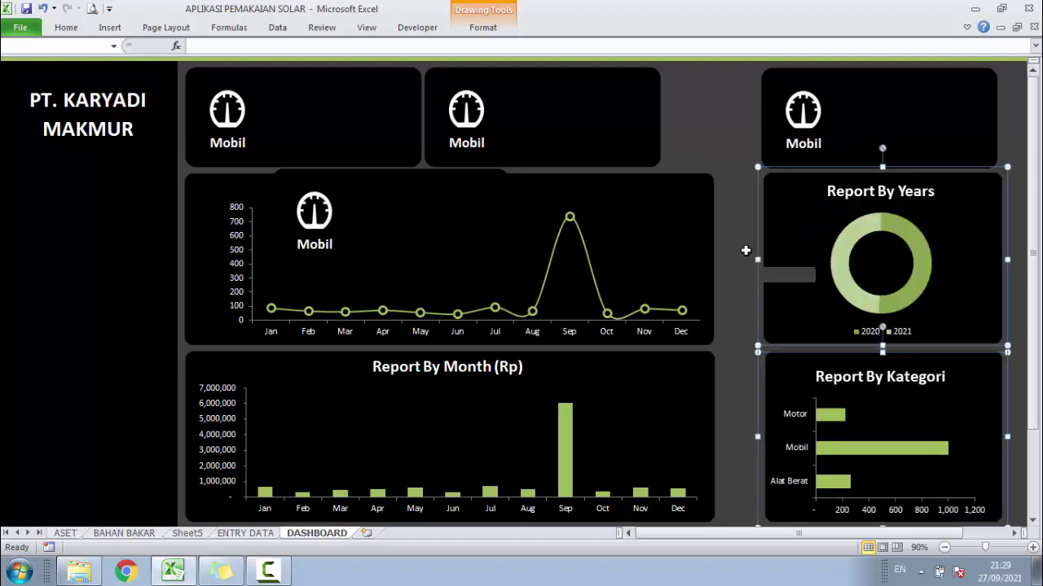
left_click(699, 132)
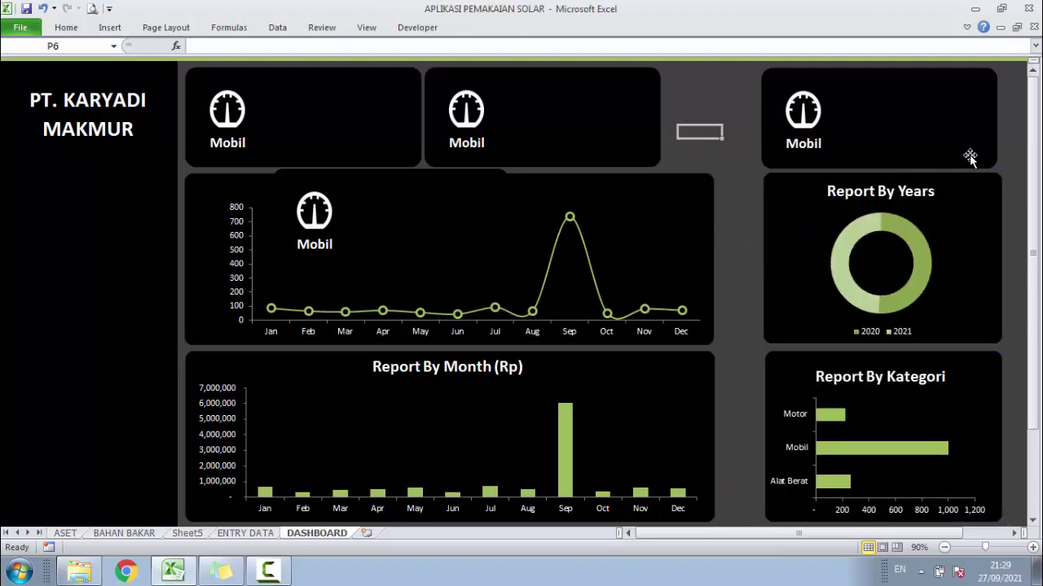
Nudge the top-right Mobil card right and up to align above those charts
left_click(969, 157)
key("Right")
key("Right")
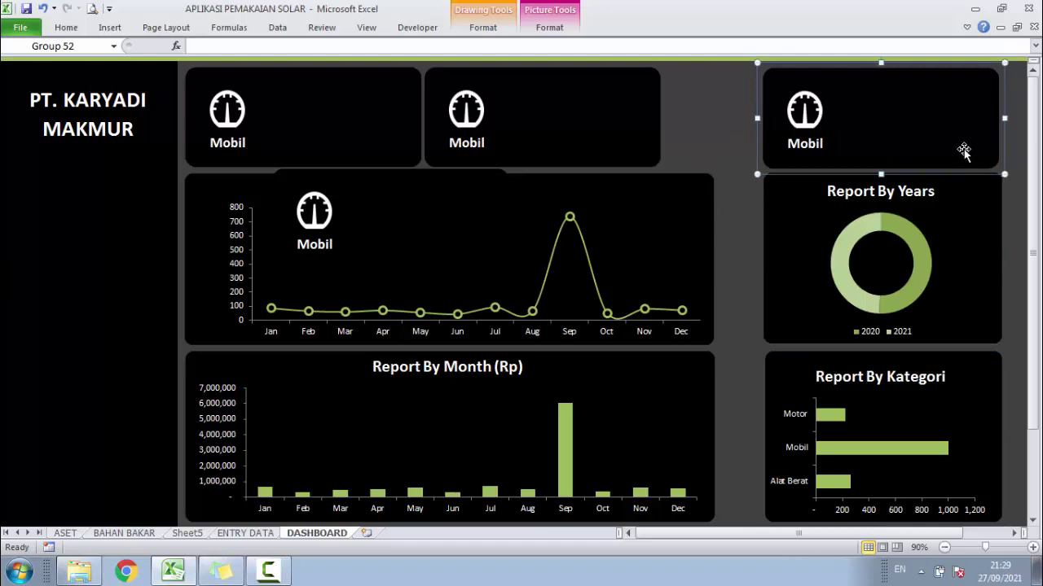
key("Right")
key("Right")
key("Left")
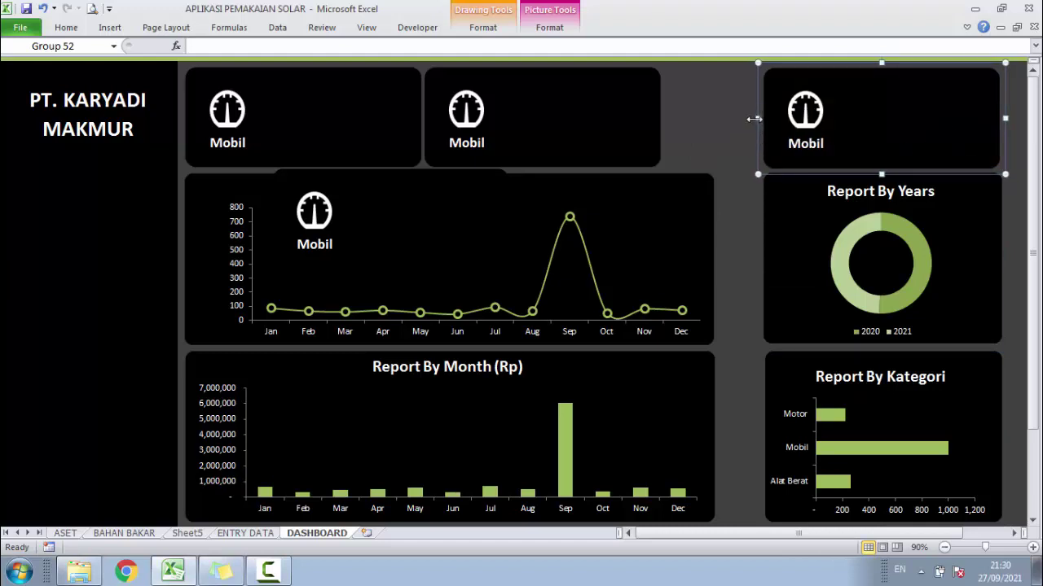
left_click(729, 132)
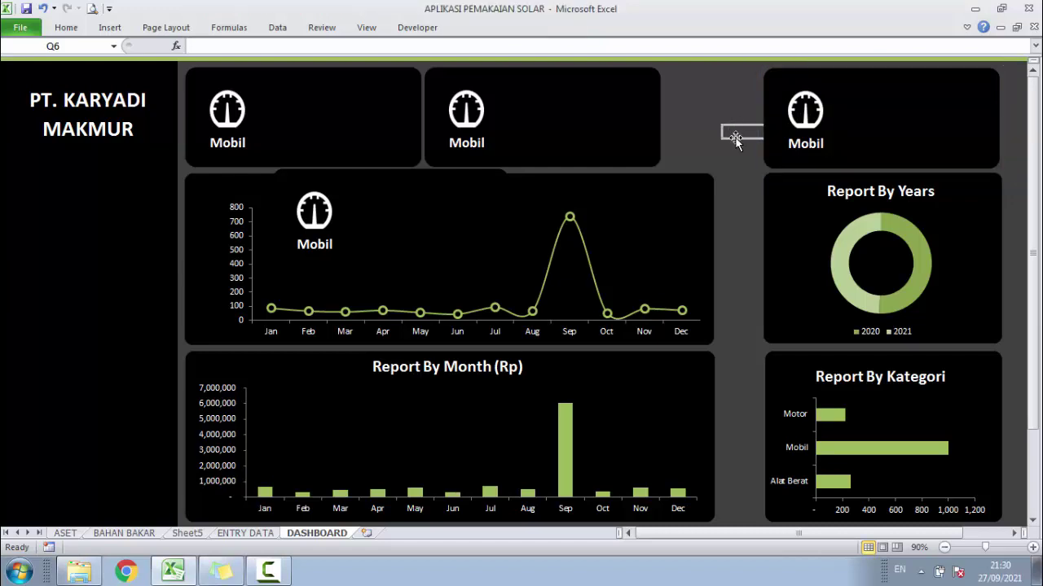
left_click(967, 144)
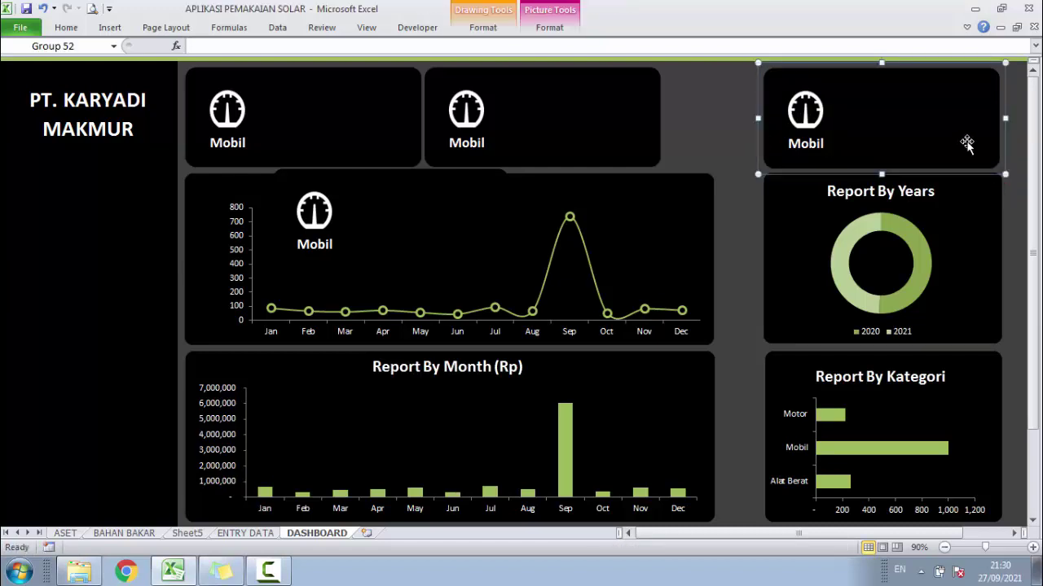
key("Up")
left_click(723, 137)
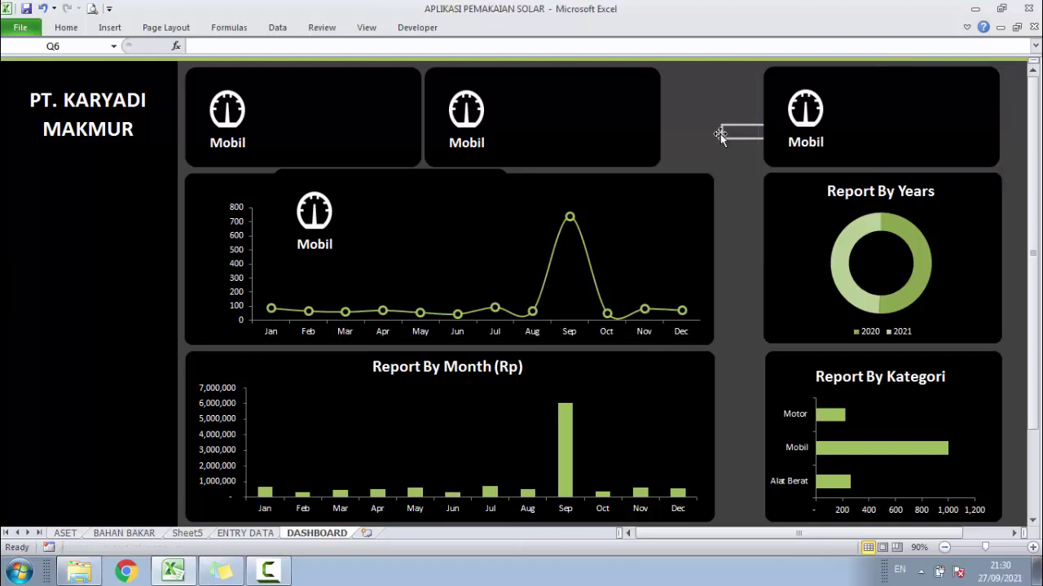
left_click(929, 231)
Enlarge the doughnut's plot area inside the Report By Years chart
left_click(931, 233)
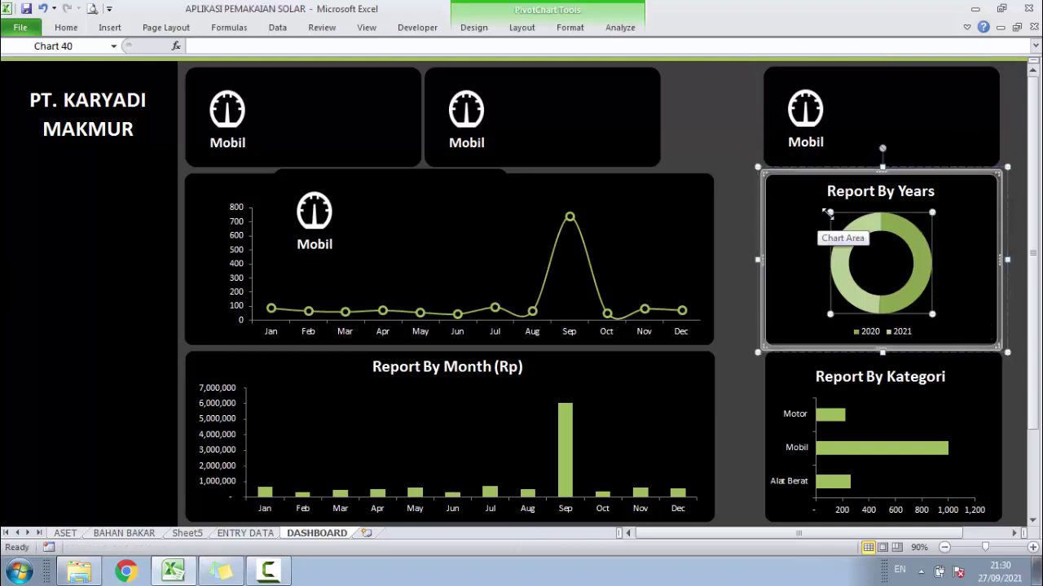
left_click_drag(830, 212, 822, 203)
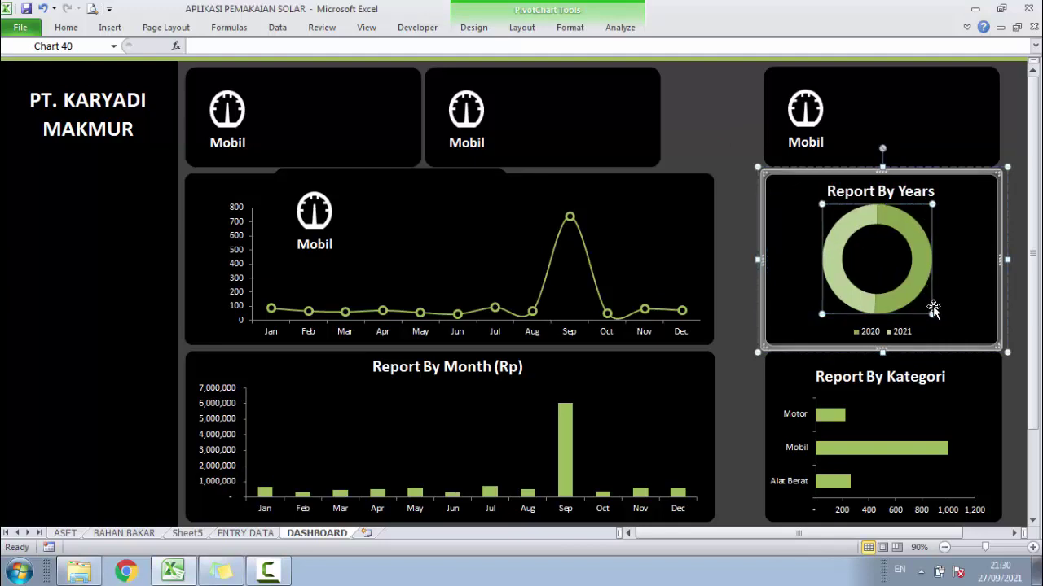
left_click_drag(931, 313, 936, 319)
left_click(708, 133)
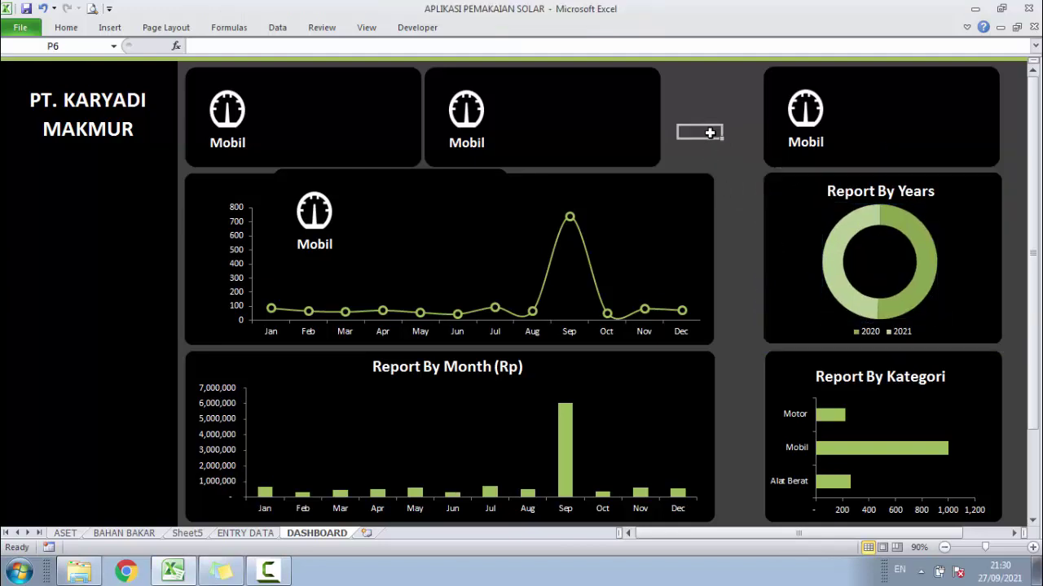
left_click(906, 269)
left_click(933, 279)
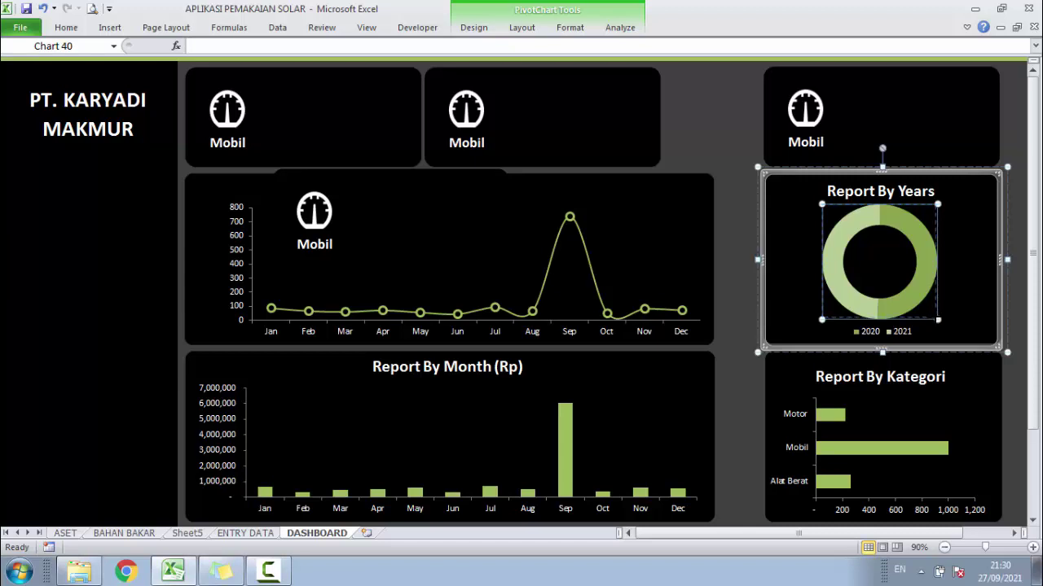
left_click_drag(939, 320, 936, 318)
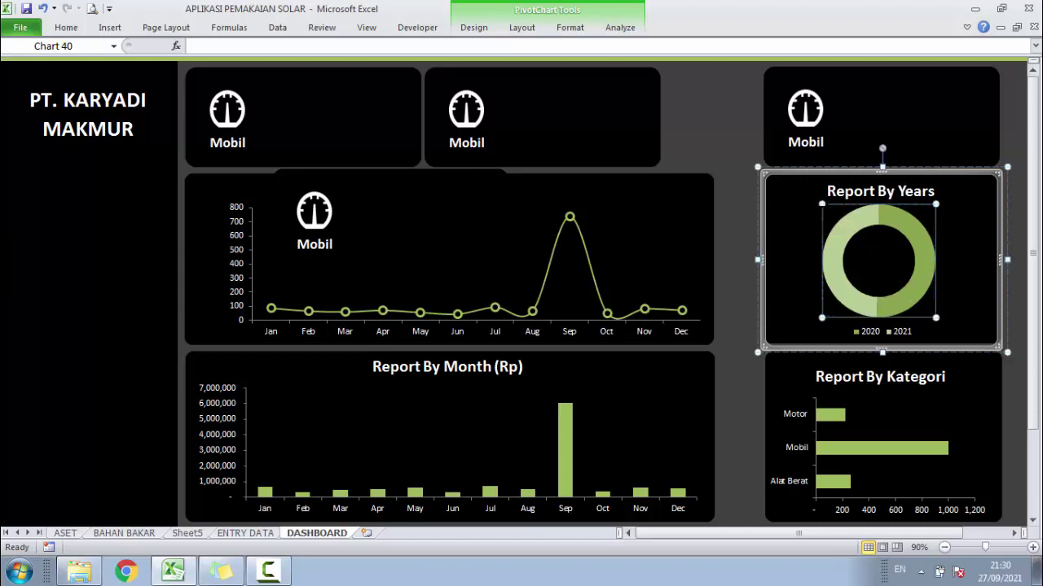
left_click(713, 119)
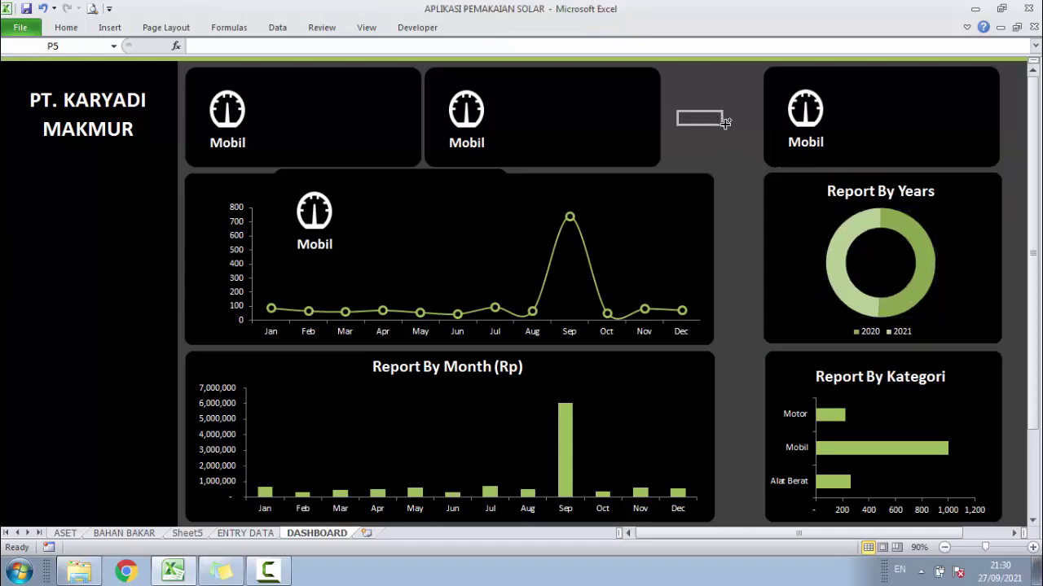
Save the workbook and nudge the Report By Years chart down one step
key("ctrl+s")
left_click(892, 145)
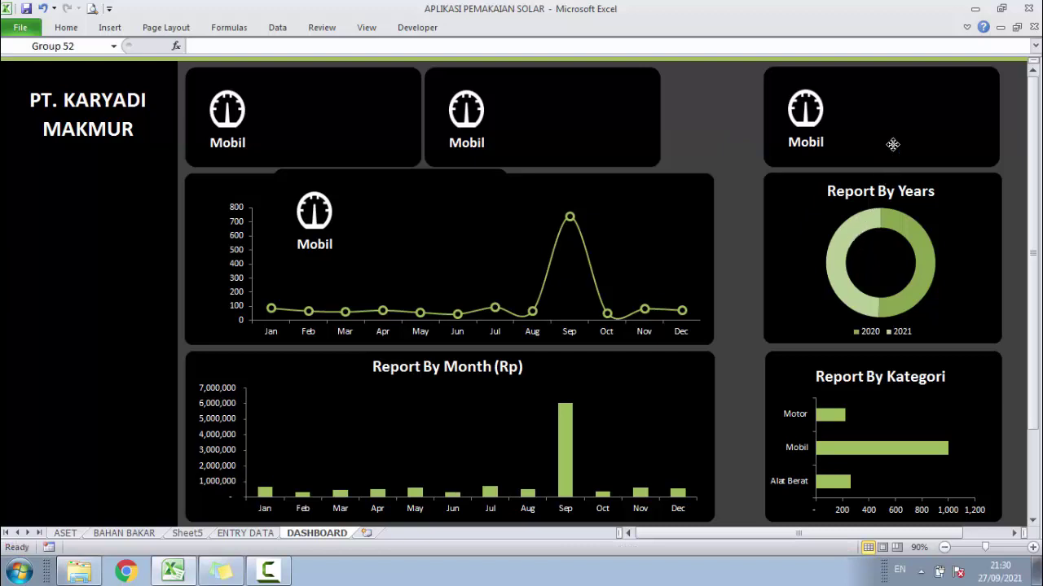
left_click(951, 334)
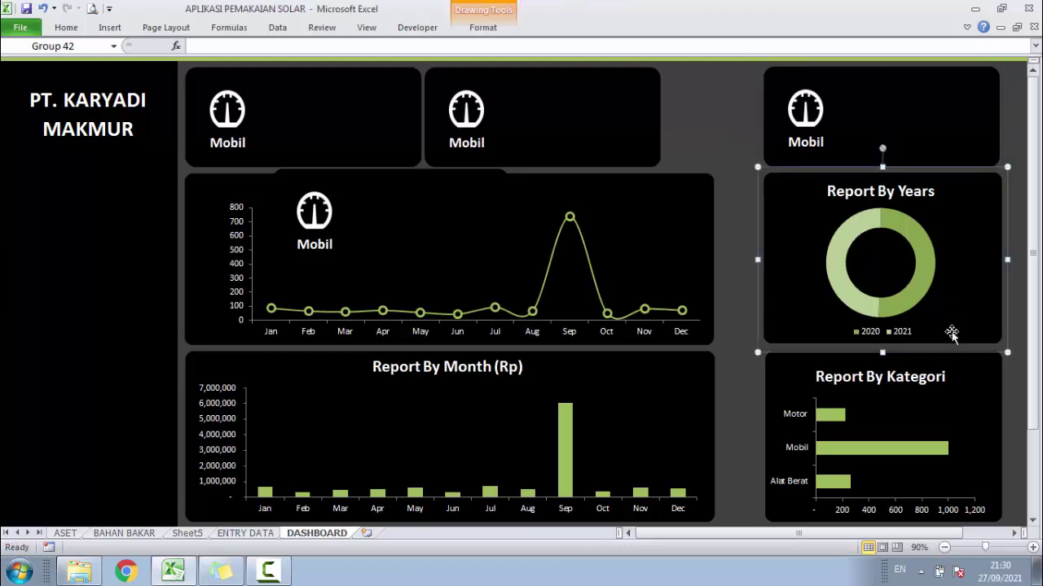
key("Down")
key("Down")
key("Down")
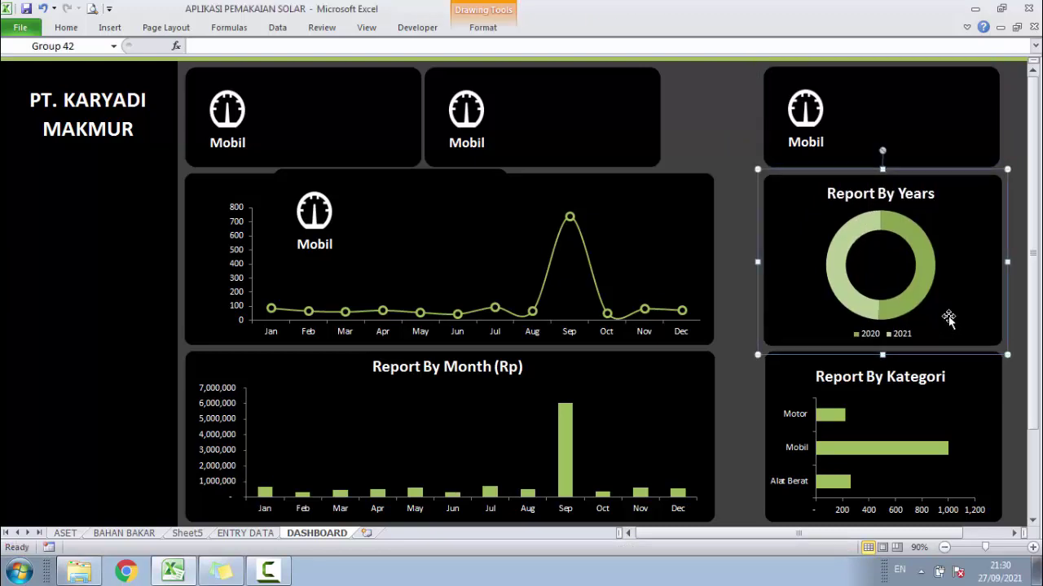
left_click(711, 124)
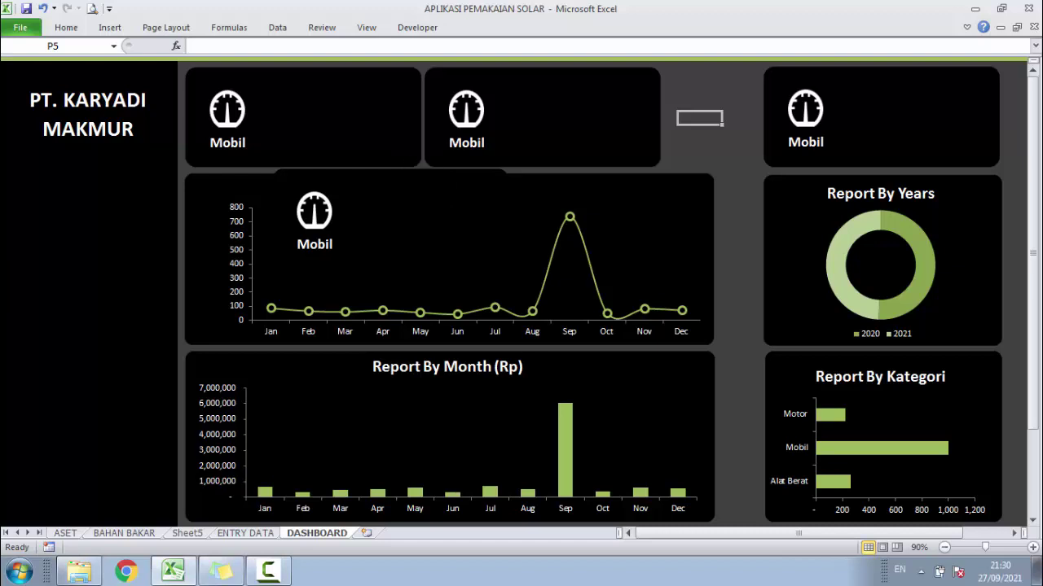
Widen the Report By Month line chart and Rp chart to the right
left_click(497, 200)
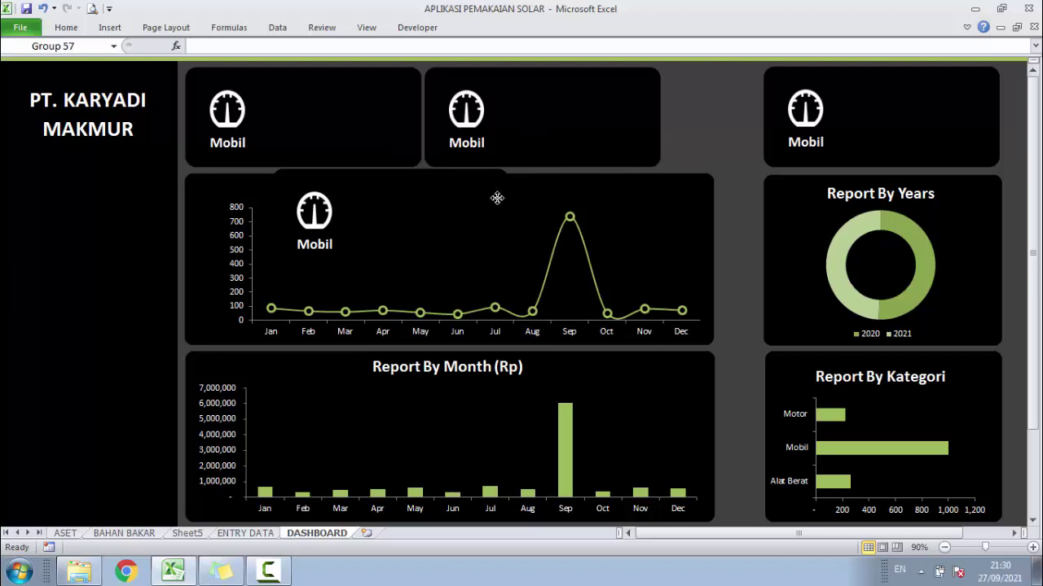
left_click(717, 196)
left_click(699, 389, "ctrl")
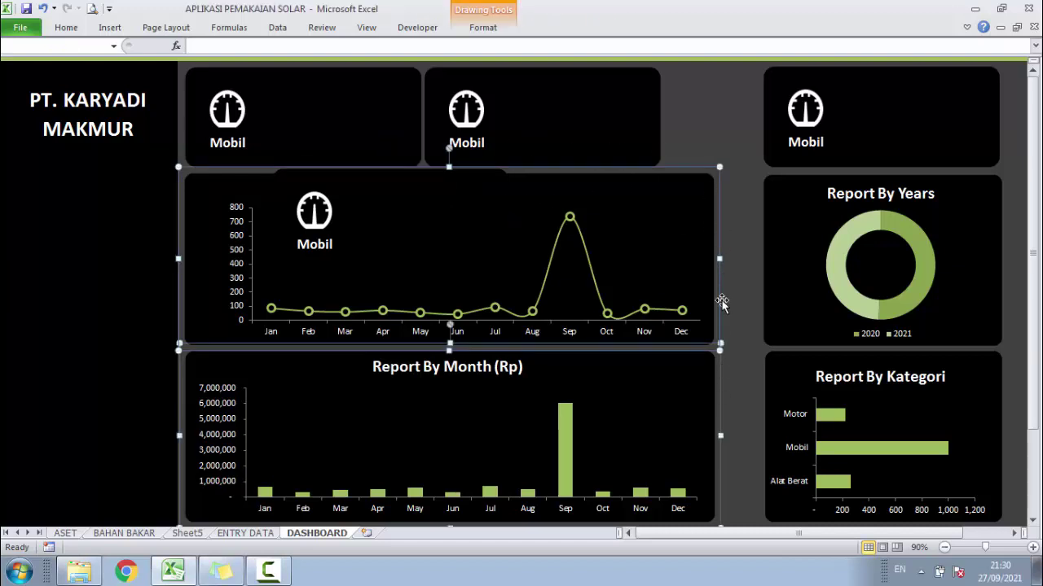
left_click_drag(717, 257, 757, 261)
Move the Mobil card off the line chart into the top row
left_click(699, 146)
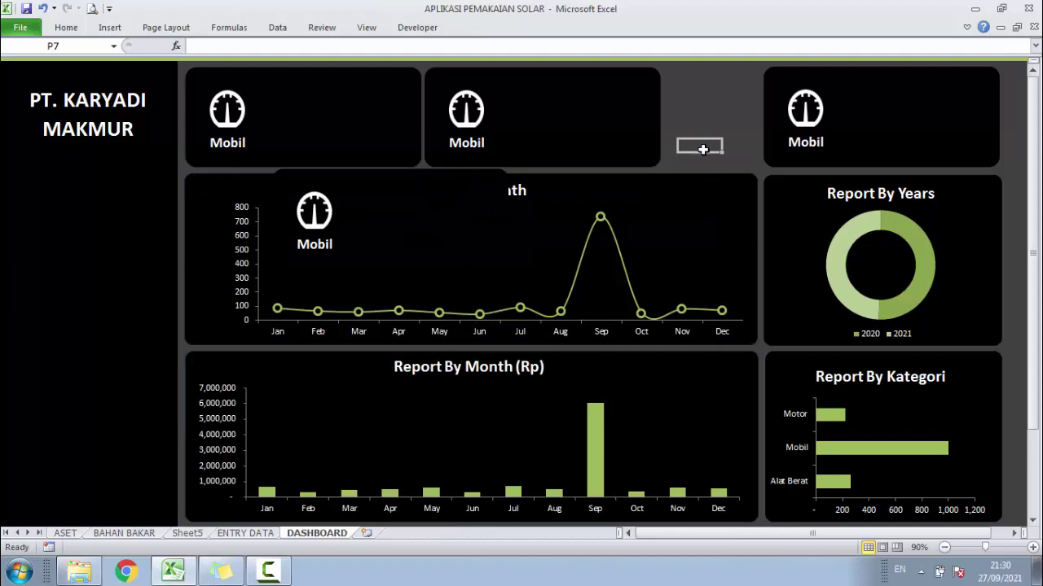
left_click(489, 223)
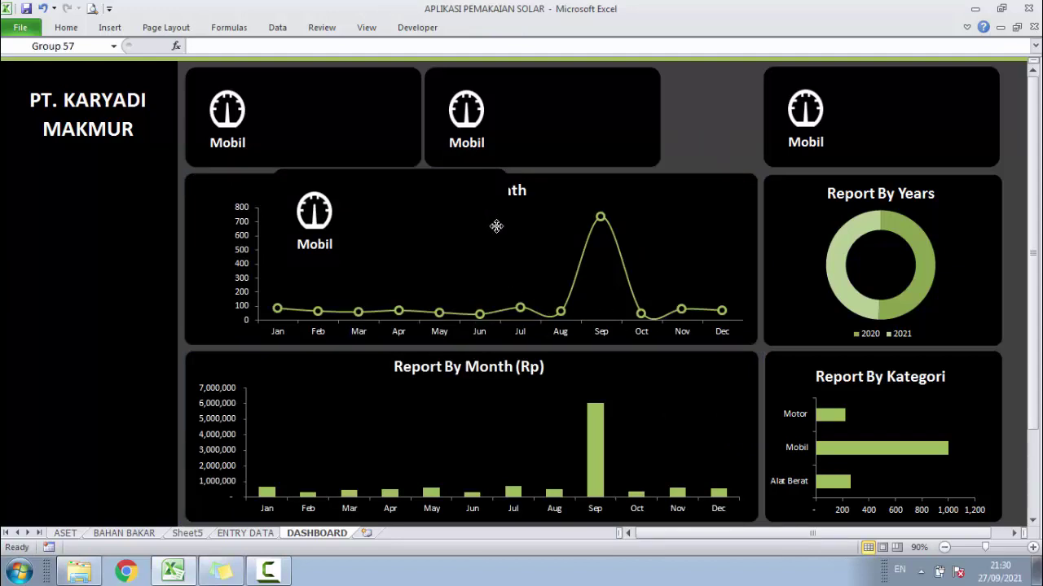
mouse_move(442, 168)
left_mouse_down()
mouse_move(741, 125)
mouse_move(690, 63)
left_mouse_up()
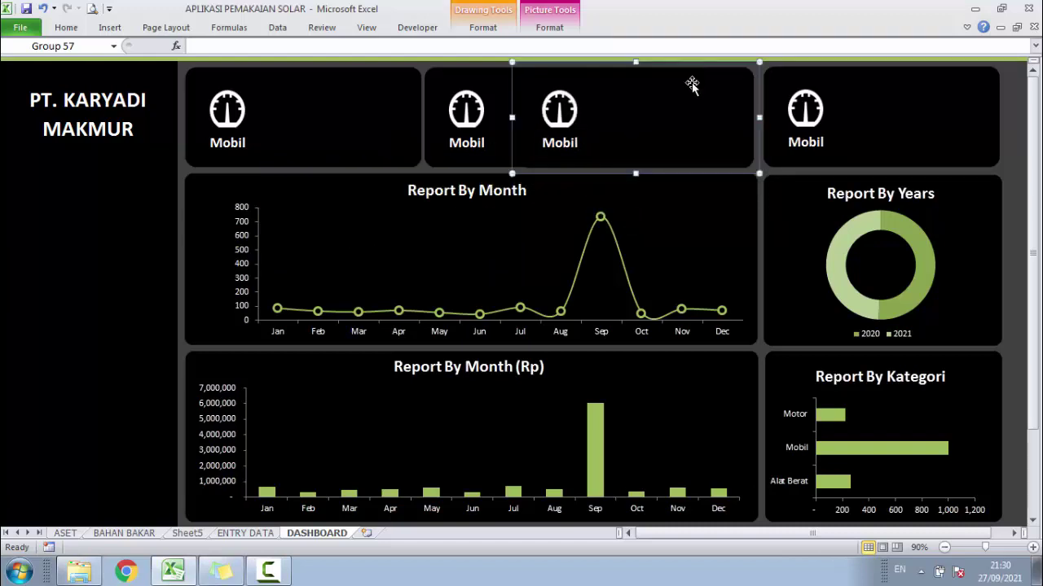
Try narrowing the selected Mobil cards, then undo the resize
left_click(372, 140, "shift")
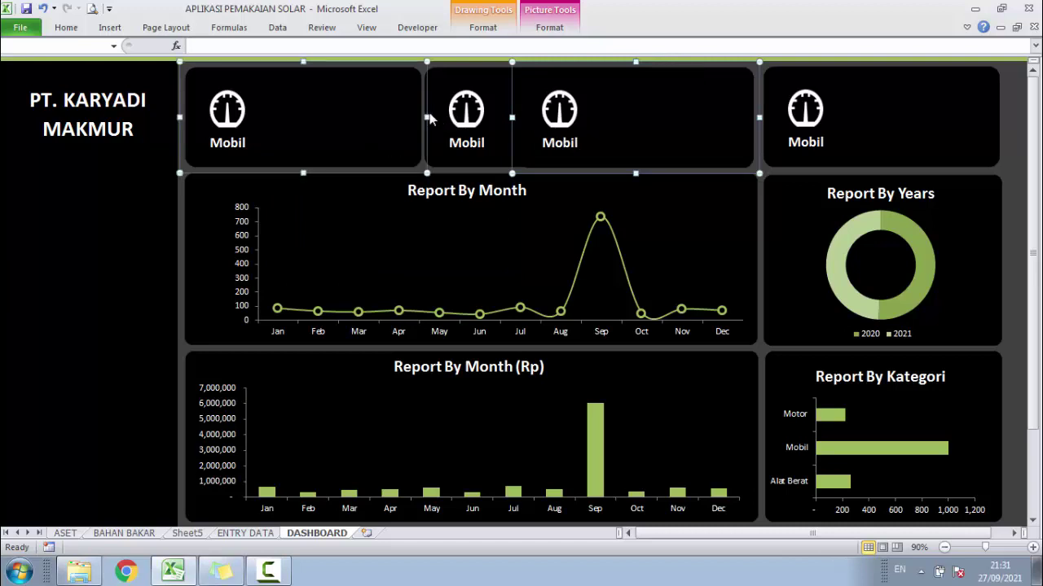
left_click(485, 74, "shift")
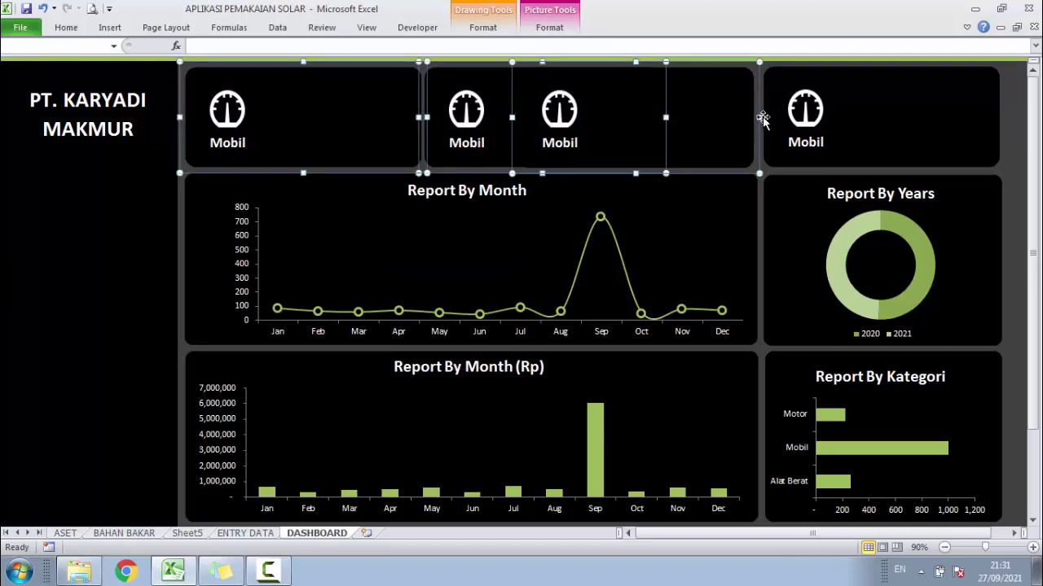
left_click_drag(757, 118, 752, 117)
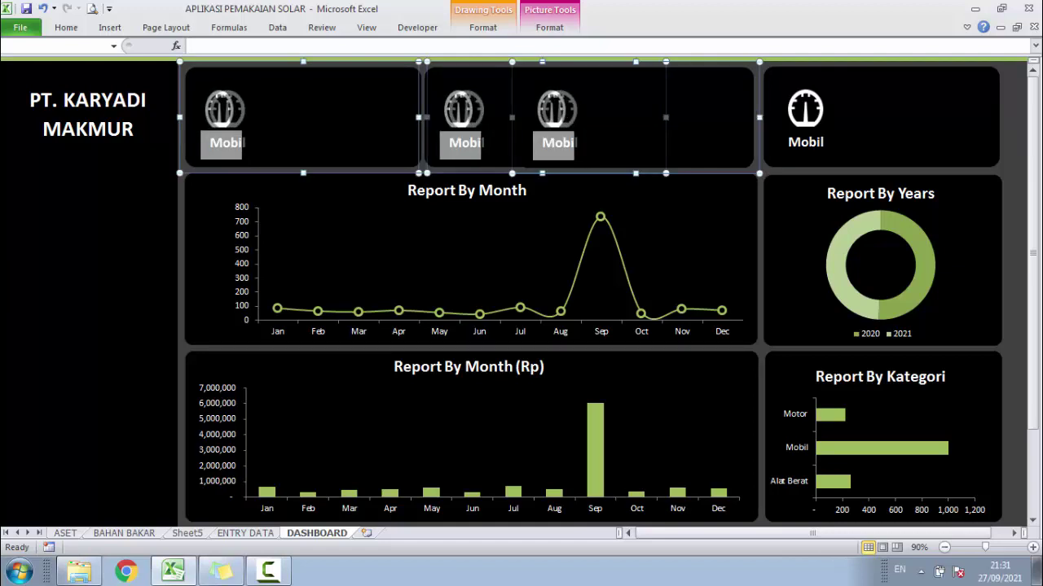
left_click_drag(752, 117, 712, 117)
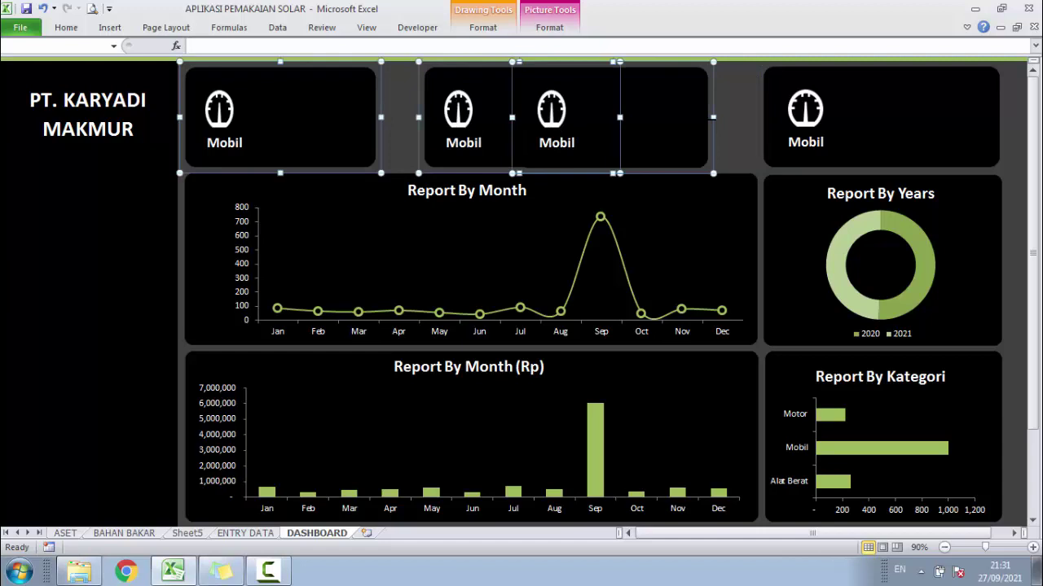
key("ctrl+z")
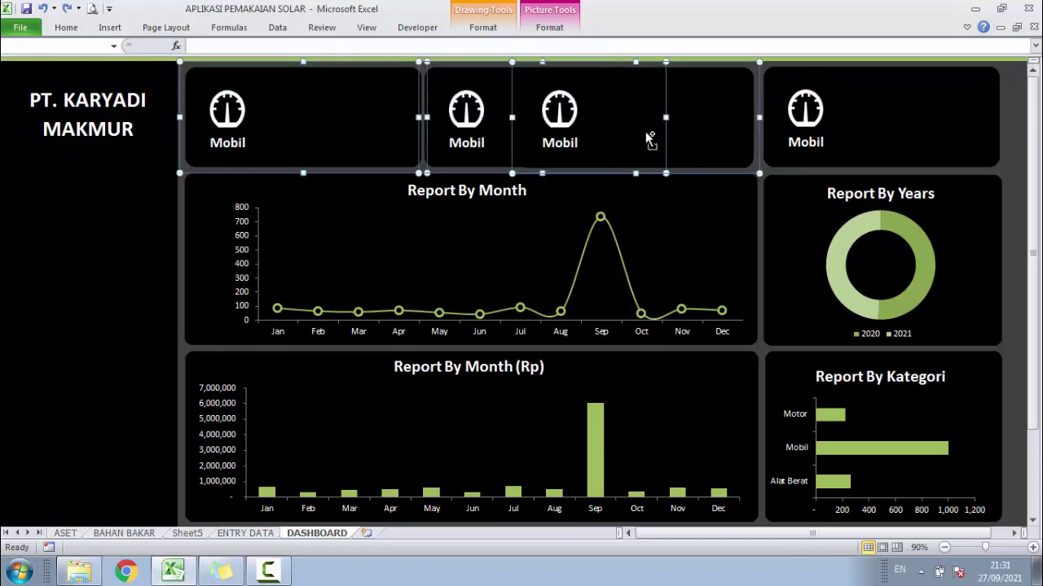
Narrow the first Mobil card's background rectangle and check its width value
left_click(408, 77, "ctrl")
left_click(407, 78)
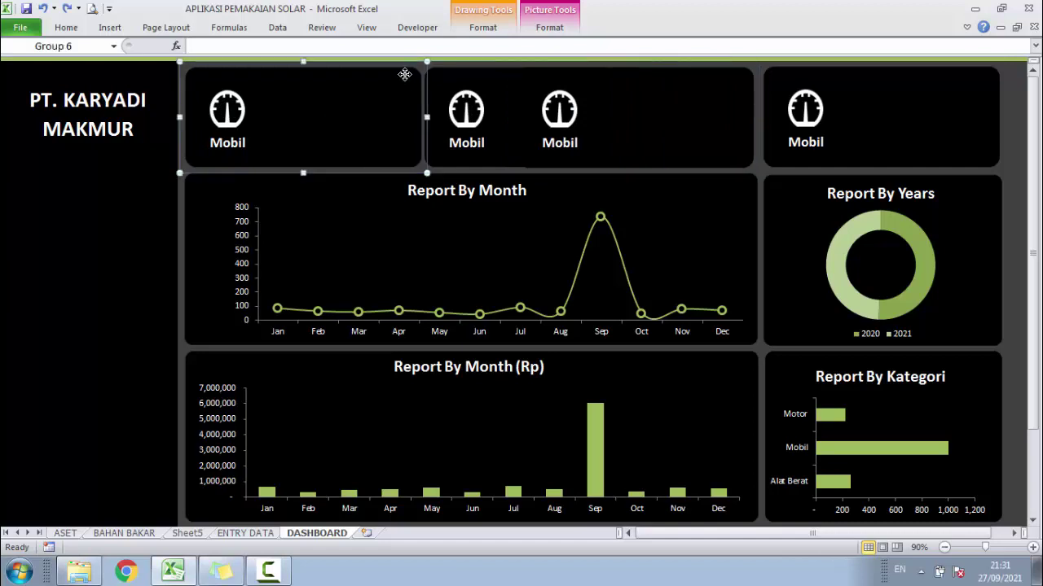
left_click(405, 74)
left_click(442, 78, "ctrl")
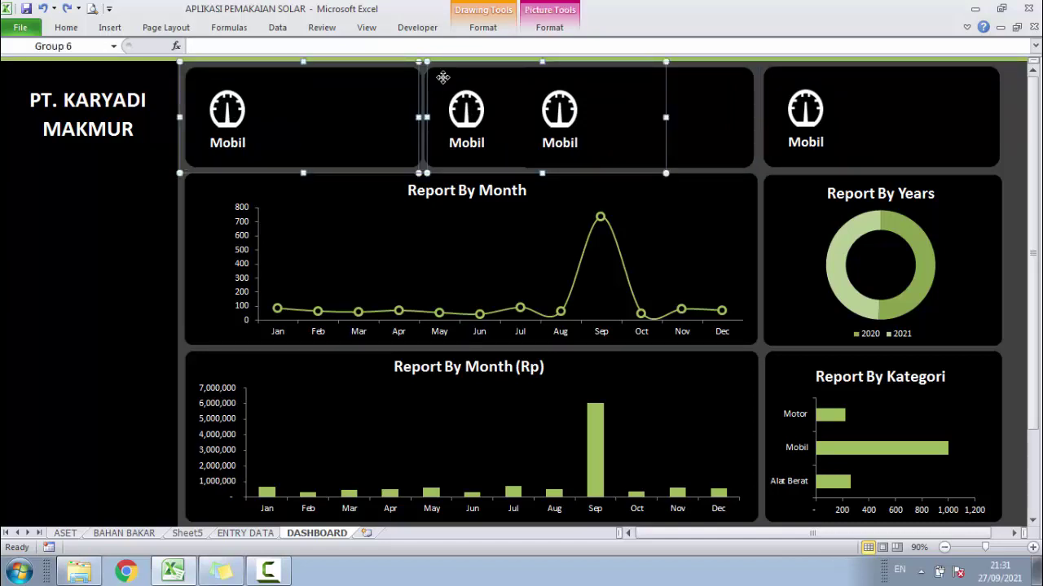
left_click(442, 78, "ctrl")
left_click(397, 75)
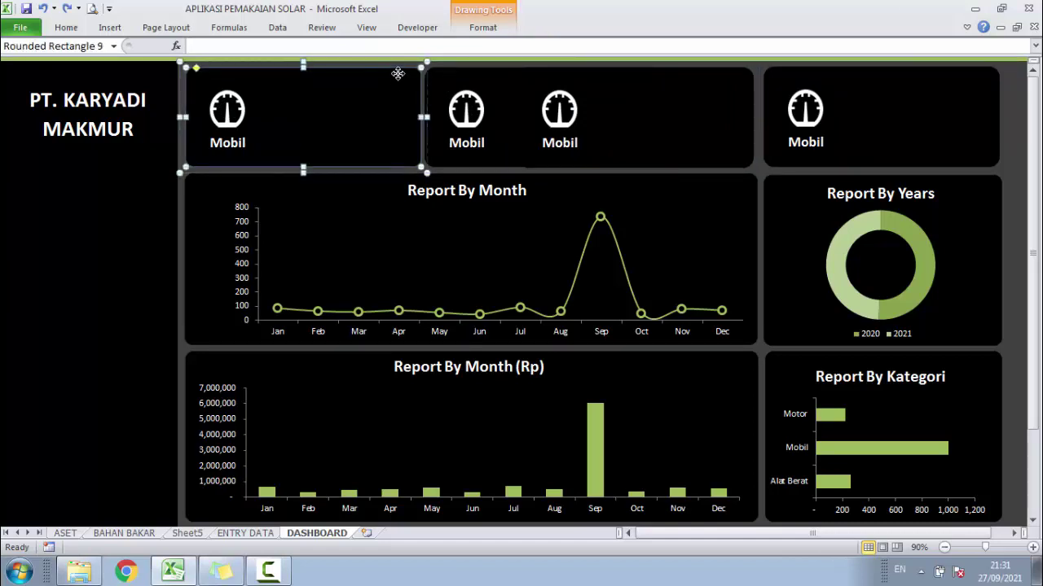
left_click_drag(423, 117, 398, 118)
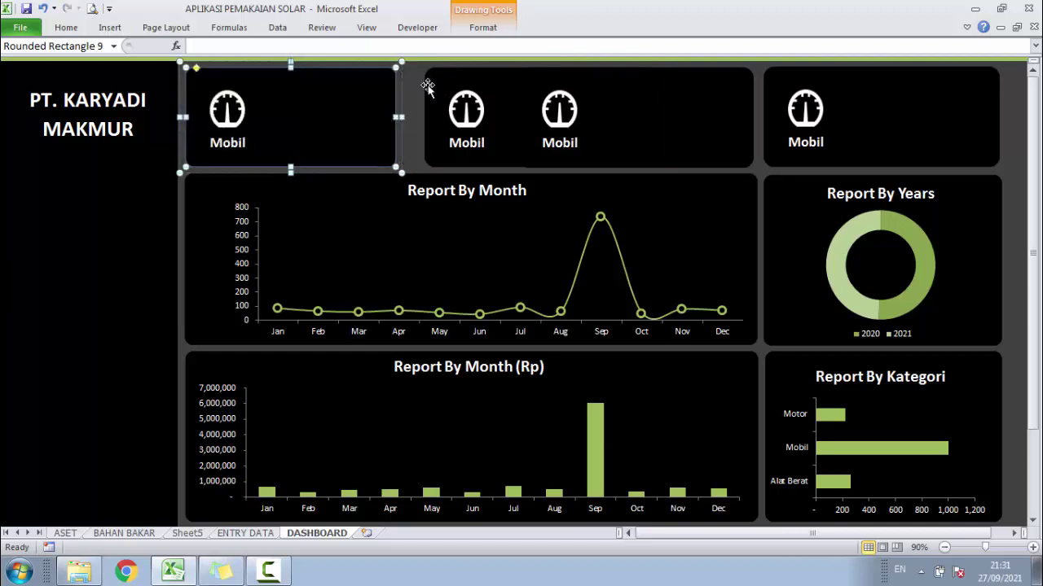
left_click(478, 28)
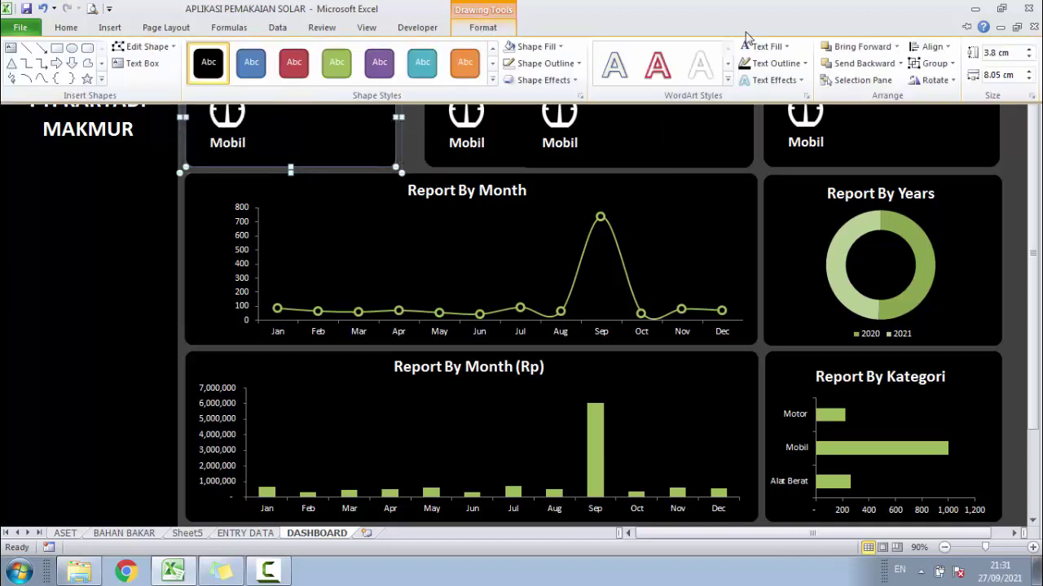
left_click(1016, 74)
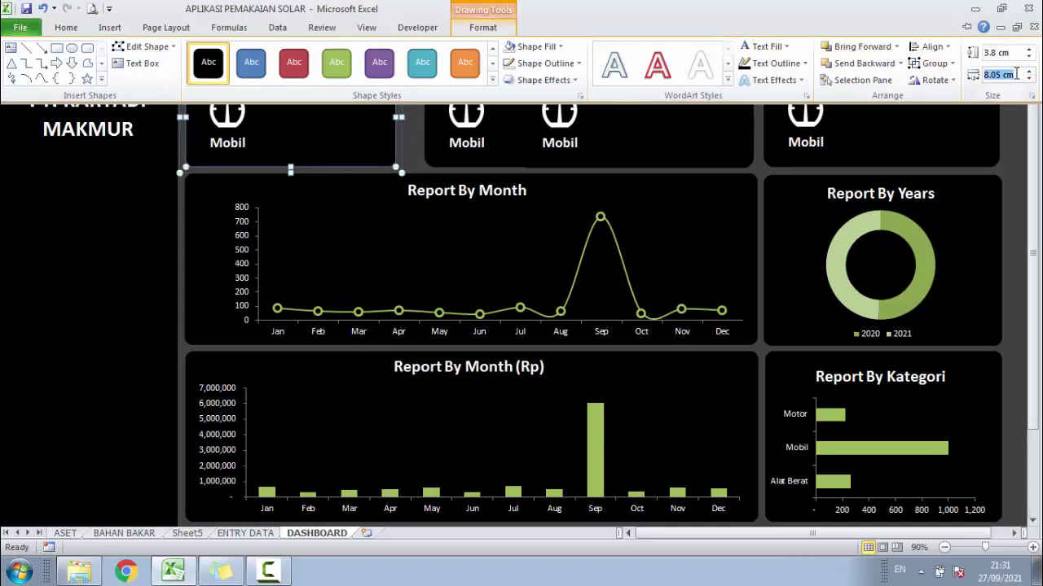
Set the second card's background rectangle width to 8.05 cm
left_click(489, 140)
left_click(498, 135)
left_click(435, 79)
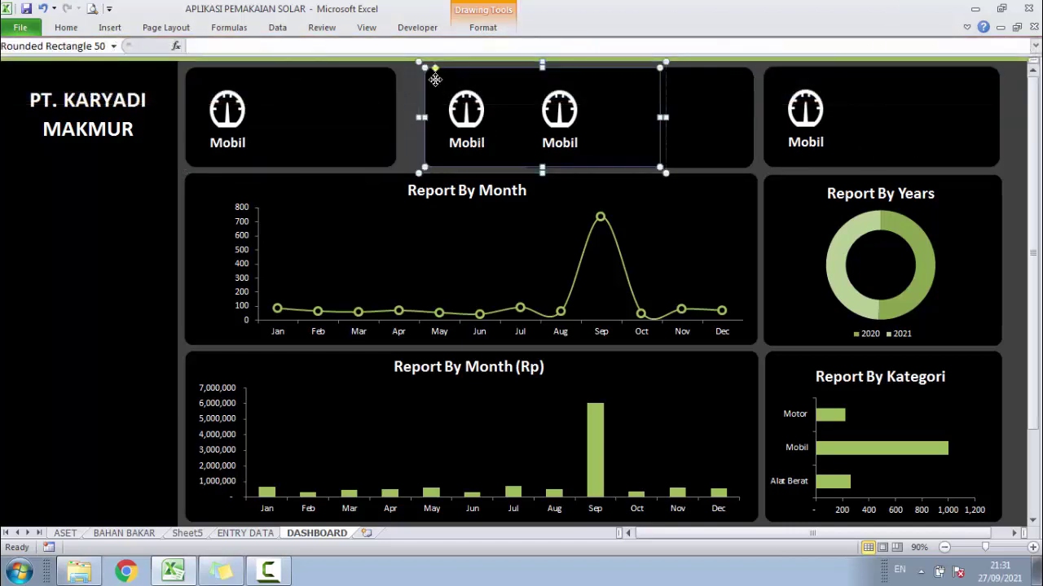
left_click(483, 27)
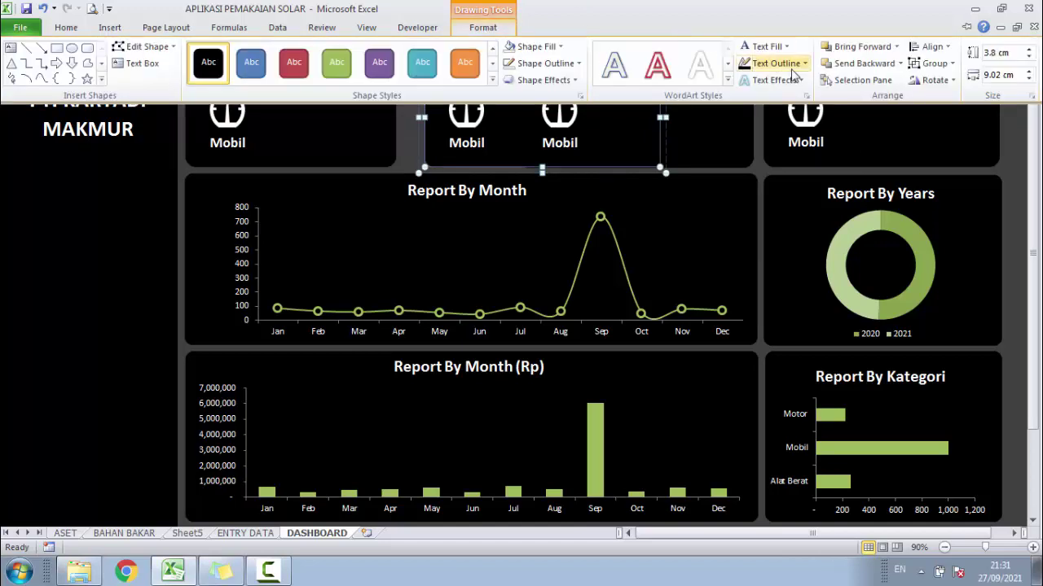
left_click(1007, 75)
type("8.05")
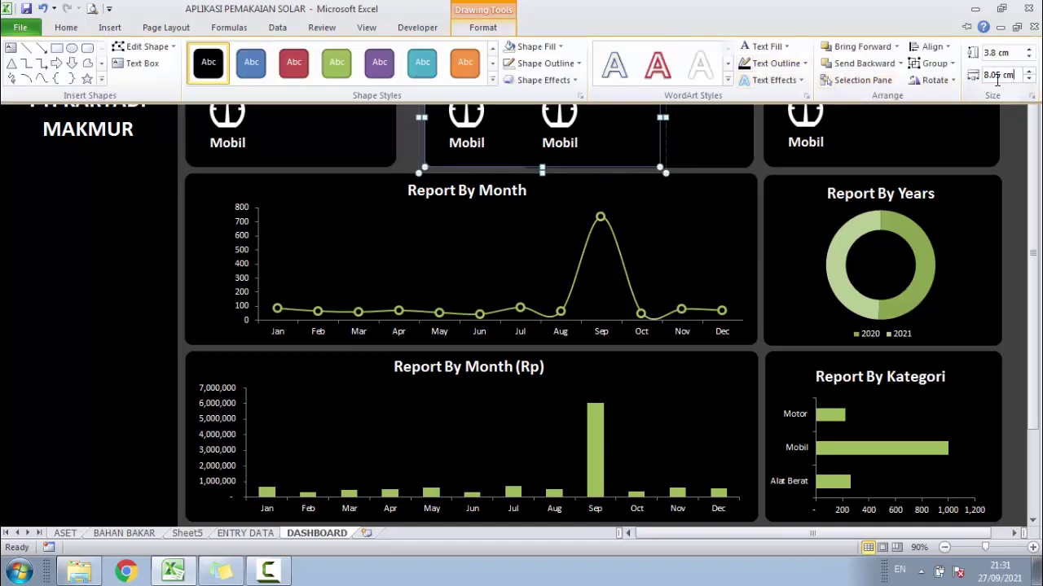
key("Return")
Select the third card's background rectangle and go to its width field
left_click(696, 136)
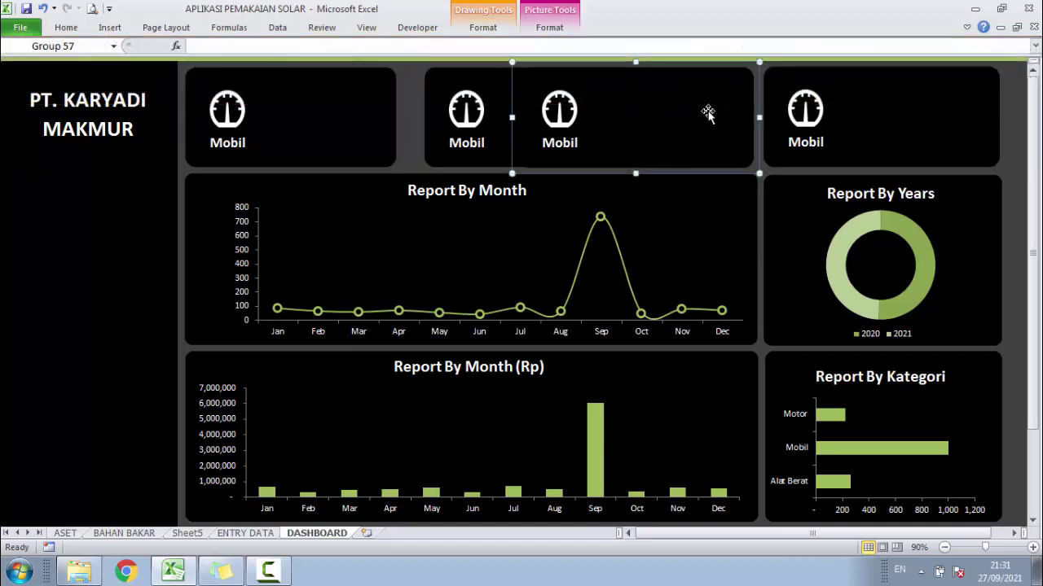
left_click(727, 99)
left_click(487, 29)
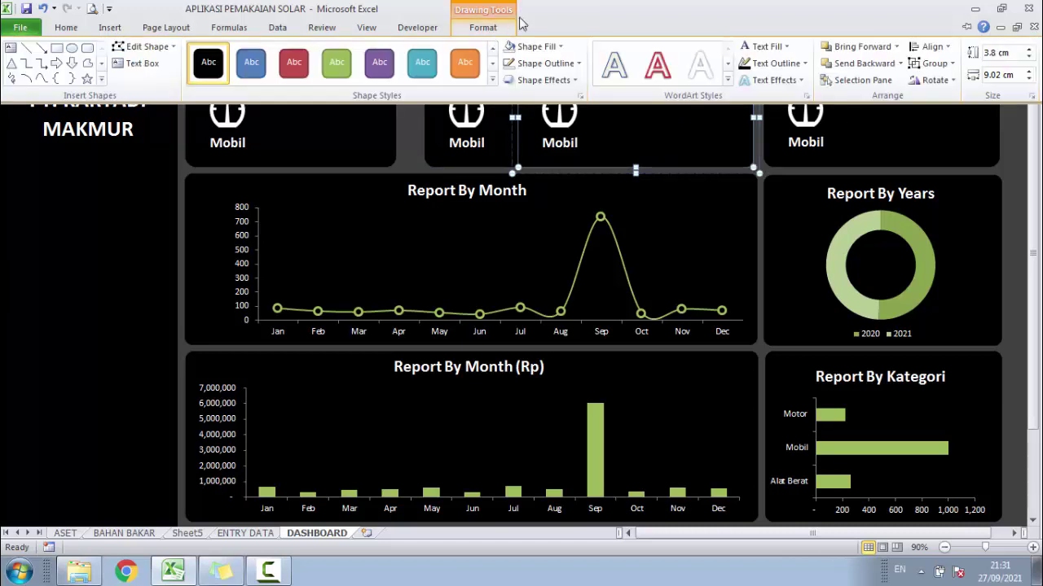
left_click(1007, 74)
Make the third card 8.05 cm wide and nudge the gauge icon groups into position
type("8.05")
key("Return")
left_click(455, 101)
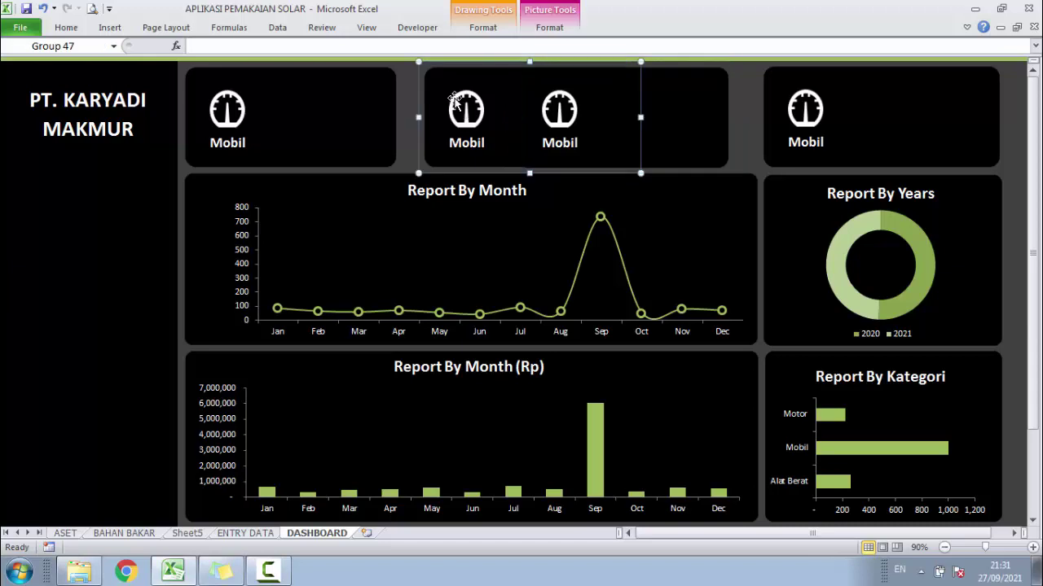
key("Left")
key("Left")
key("Left")
key("Left")
key("Left")
key("Left")
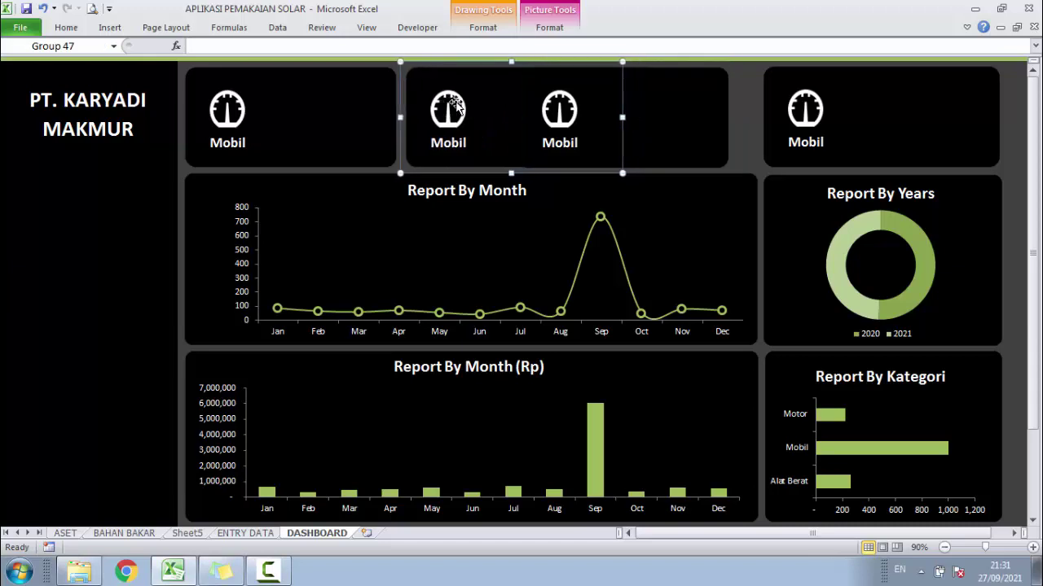
key("Left")
key("Left")
key("Left")
key("Left")
key("Left")
key("Left")
key("Left")
key("Left")
key("Left")
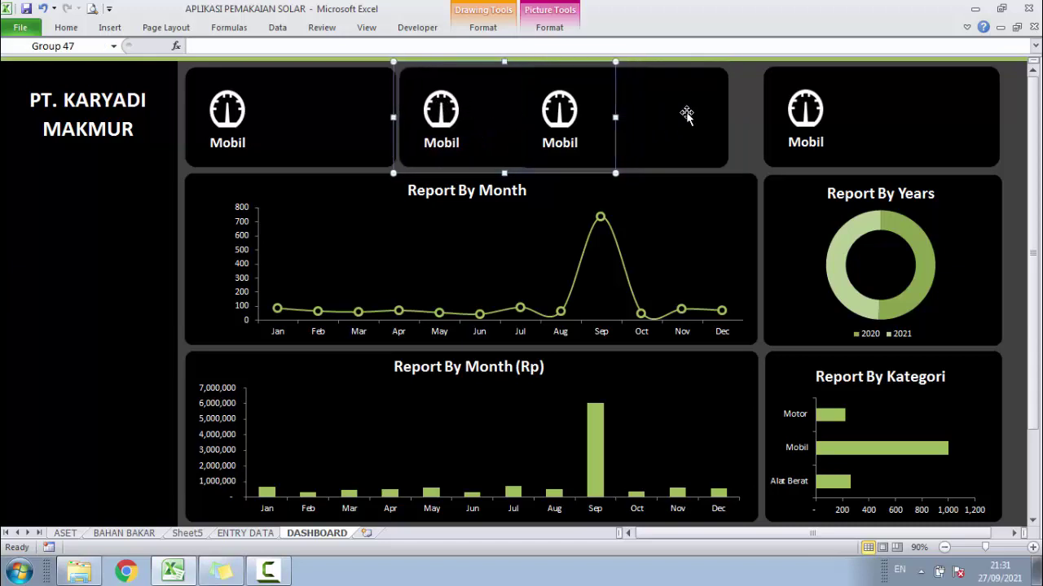
left_click(687, 112)
key("Right")
key("Right")
key("Right")
key("Right")
key("Right")
key("Right")
key("Right")
key("Right")
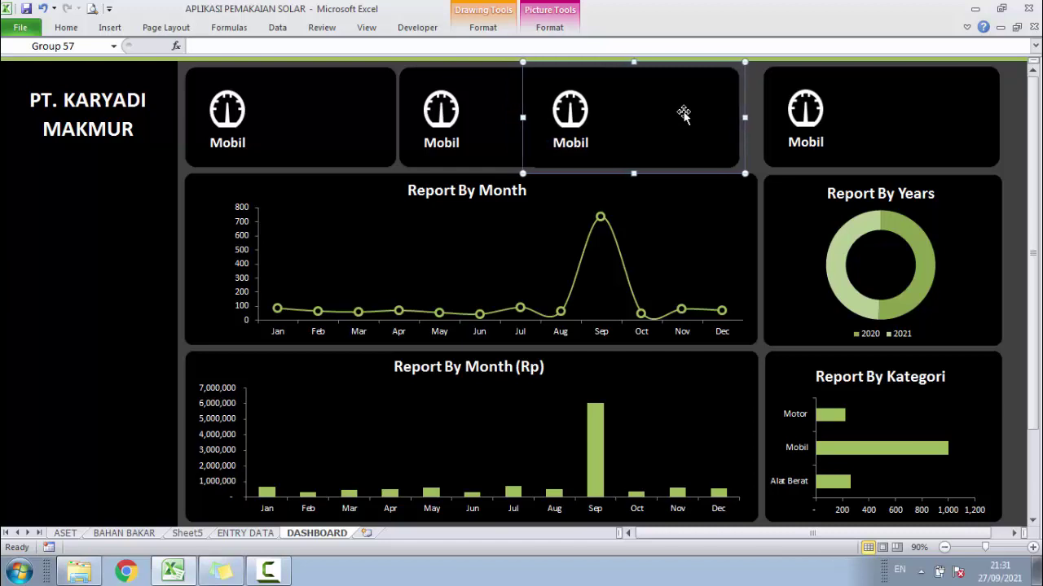
key("Right")
key("Right")
key("Right")
key("Right")
key("Right")
key("Right")
key("Right")
key("Right")
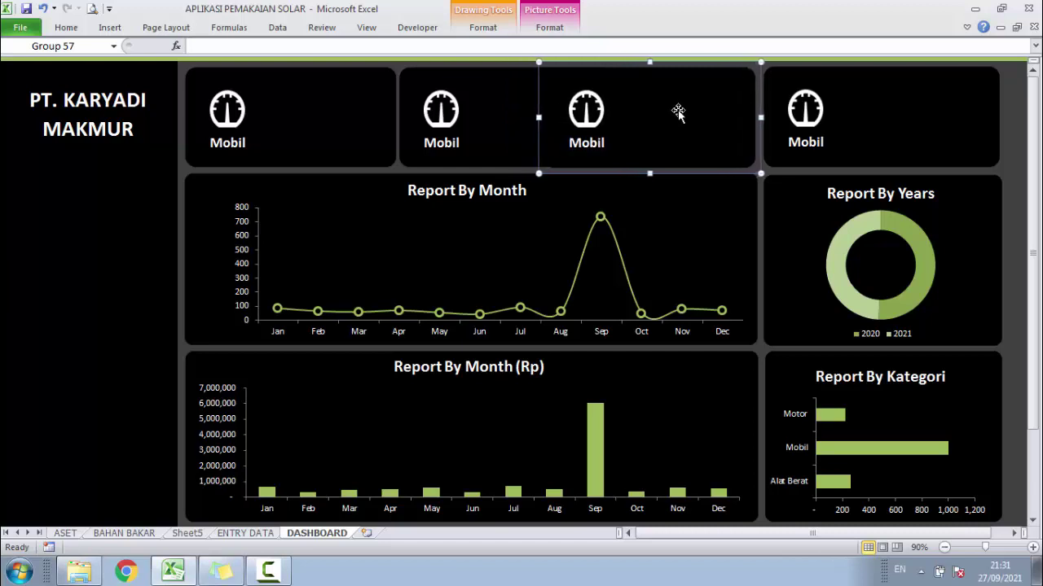
left_click(516, 117)
key("Left")
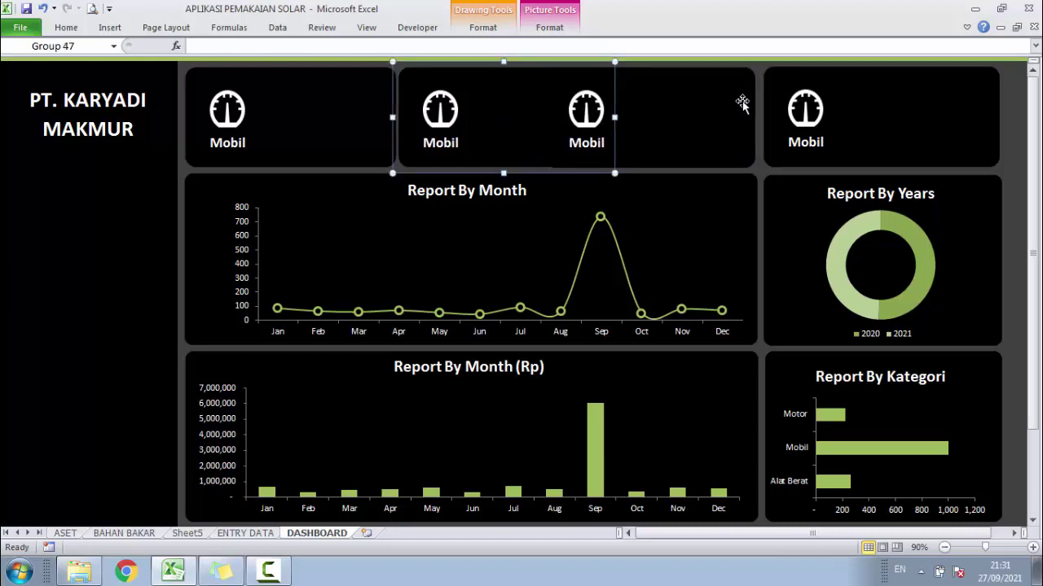
Shift the fourth Mobil card and the right-hand charts a few steps right
left_click(999, 168)
left_click(994, 144, "ctrl")
left_click(977, 405, "ctrl")
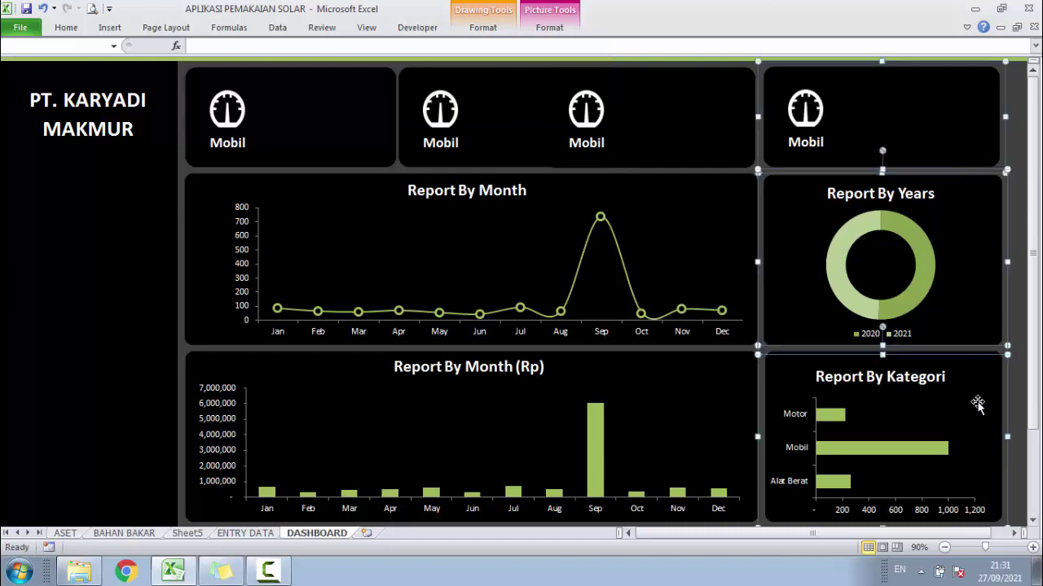
key("Right")
key("Right")
key("Right")
key("Right")
key("Right")
key("Right")
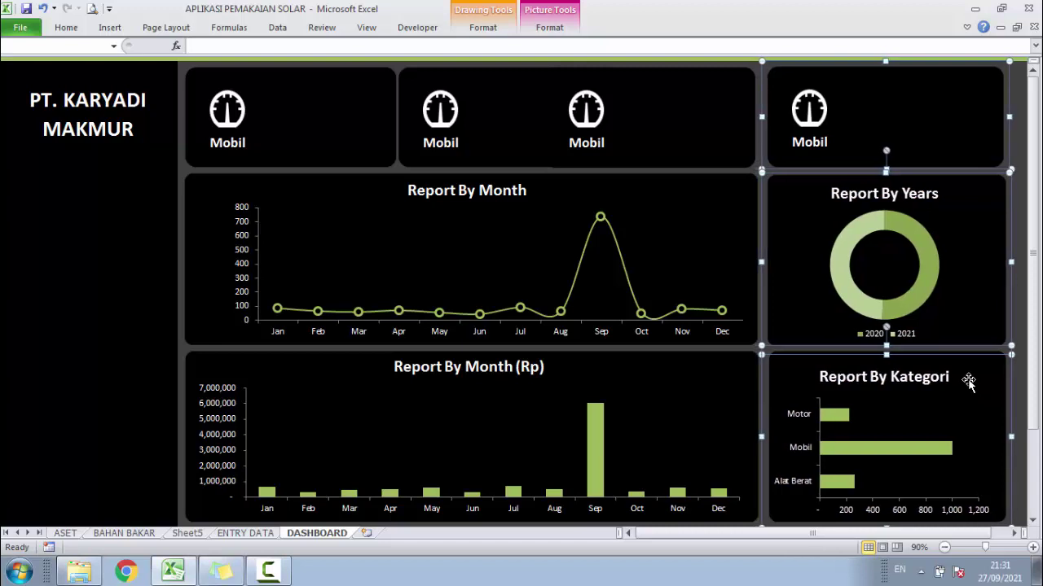
key("Right")
key("Right")
key("Right")
key("Right")
key("Right")
key("Right")
key("Right")
key("Right")
key("Right")
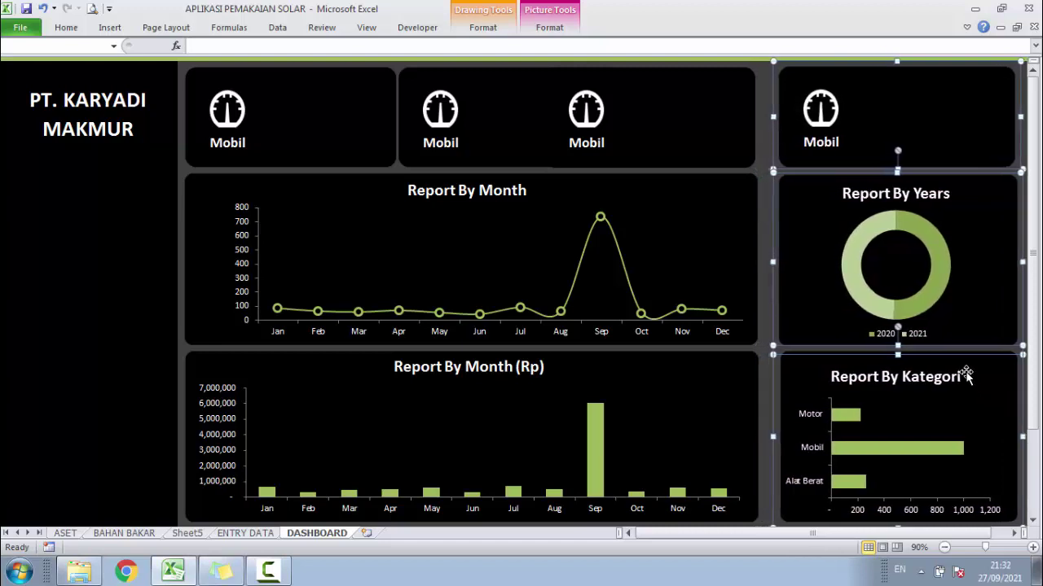
key("Right")
key("Right")
Widen both monthly charts toward the right column and nudge the third Mobil card right
left_click(743, 247)
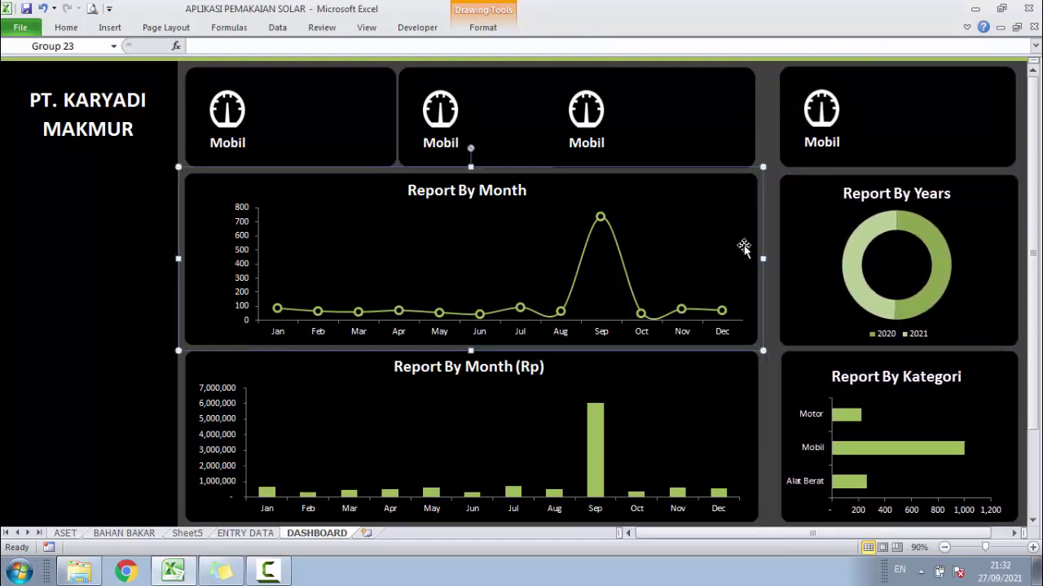
left_click(759, 397, "ctrl")
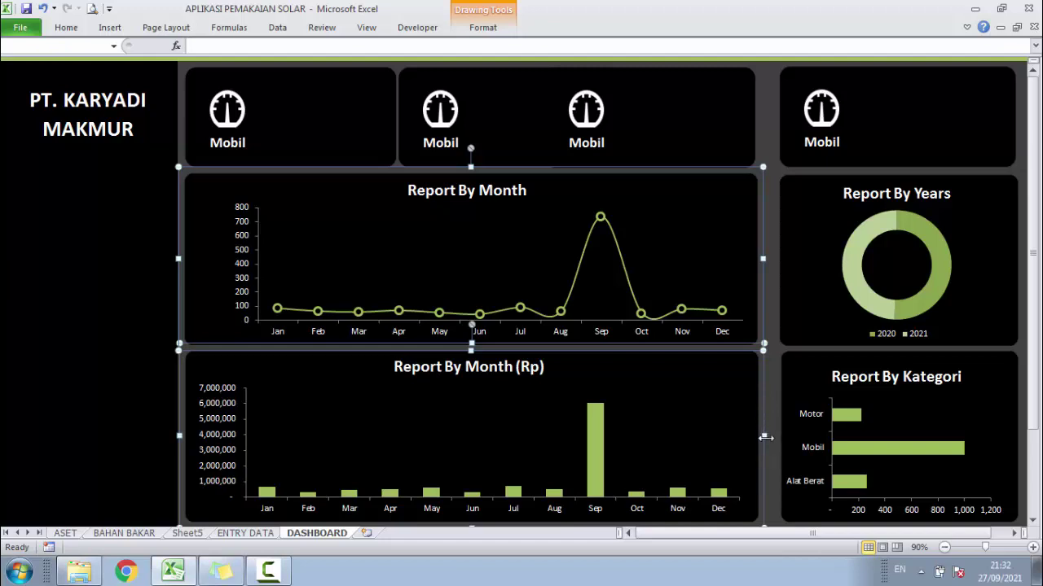
left_click_drag(765, 437, 774, 440)
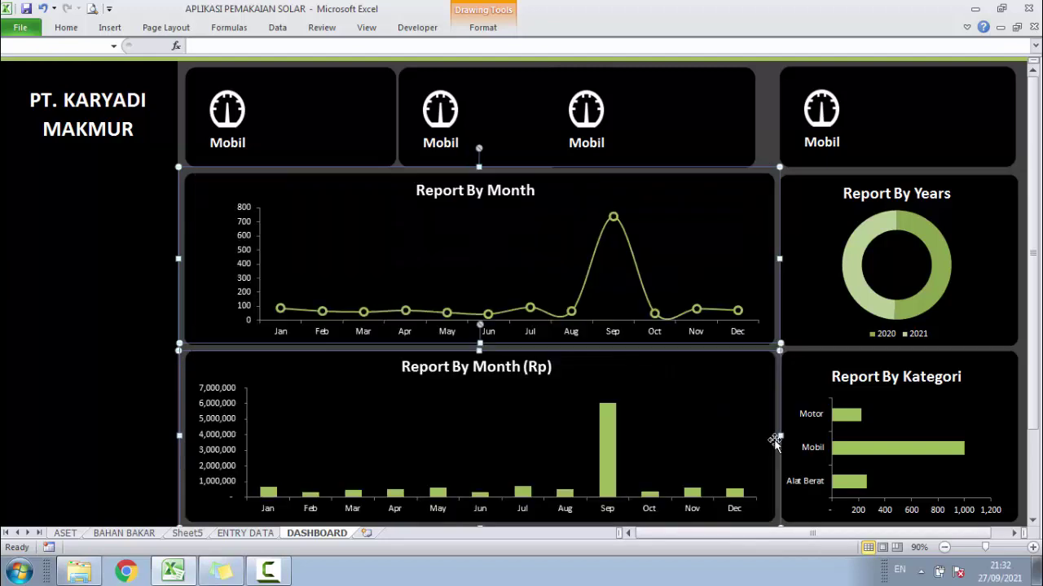
left_click(717, 148)
key("Right")
key("Right")
key("Right")
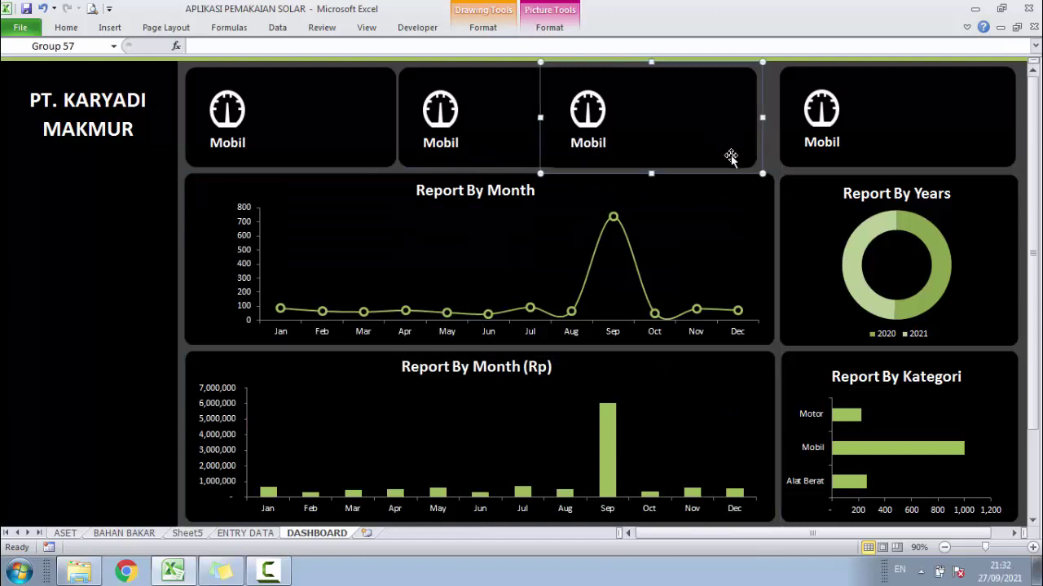
key("Right")
key("Right")
key("Right")
key("Right")
key("Right")
key("Right")
key("Right")
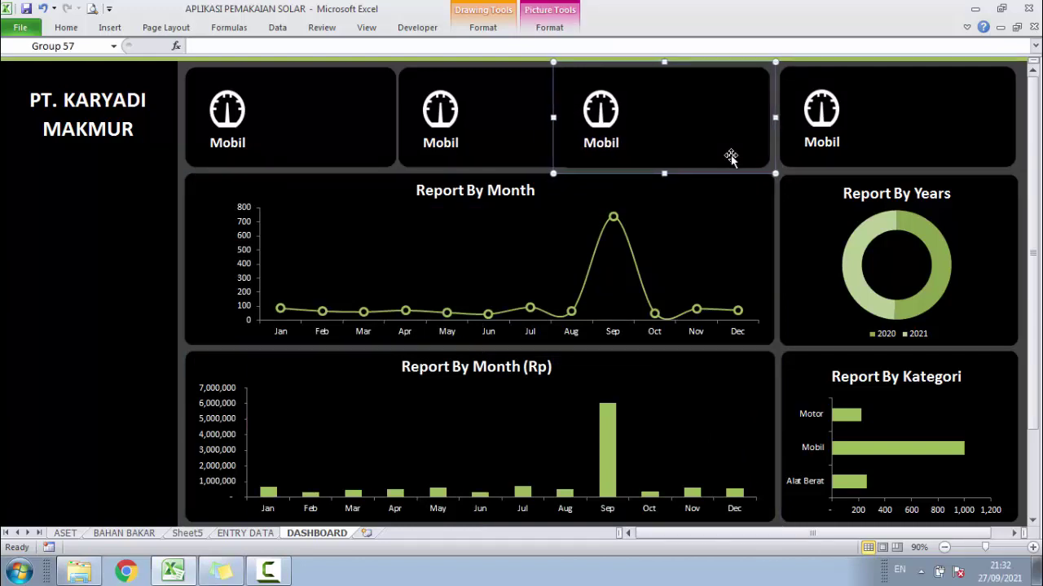
key("Right")
key("Right")
key("Right")
key("Right")
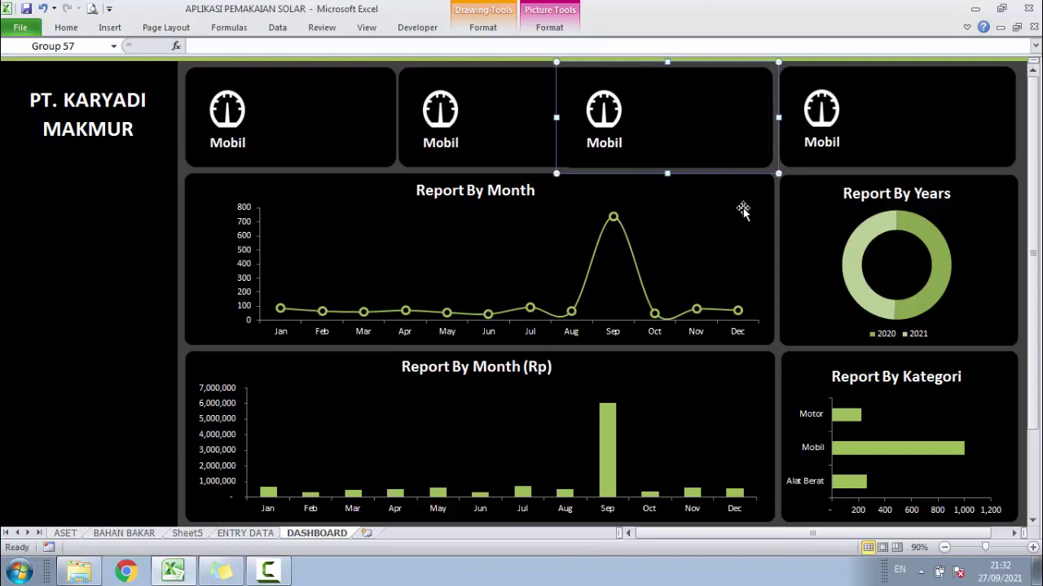
Narrow the first card's background rectangle to 7.5 cm wide
left_click(378, 122)
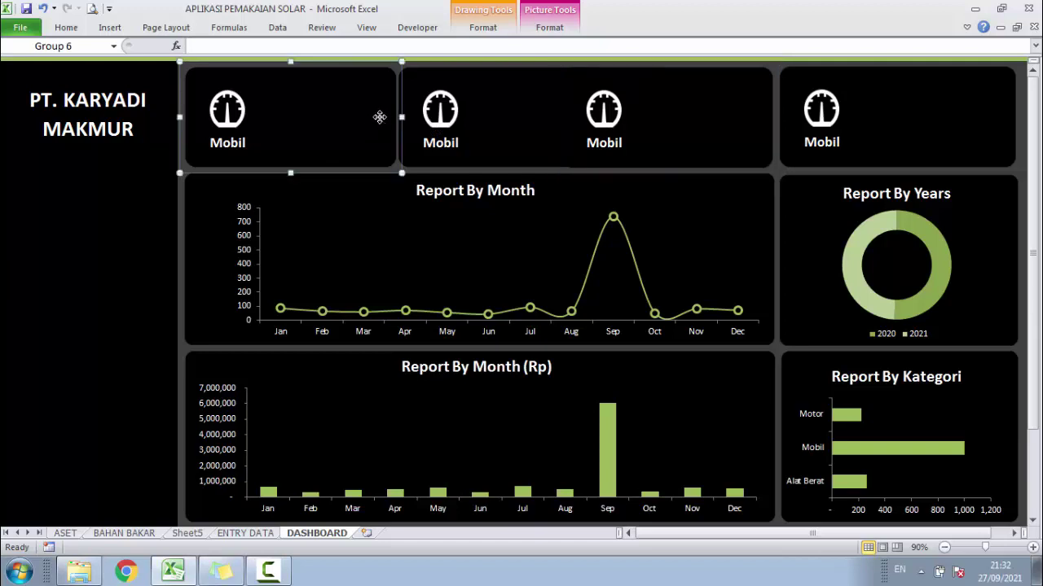
left_click(389, 121)
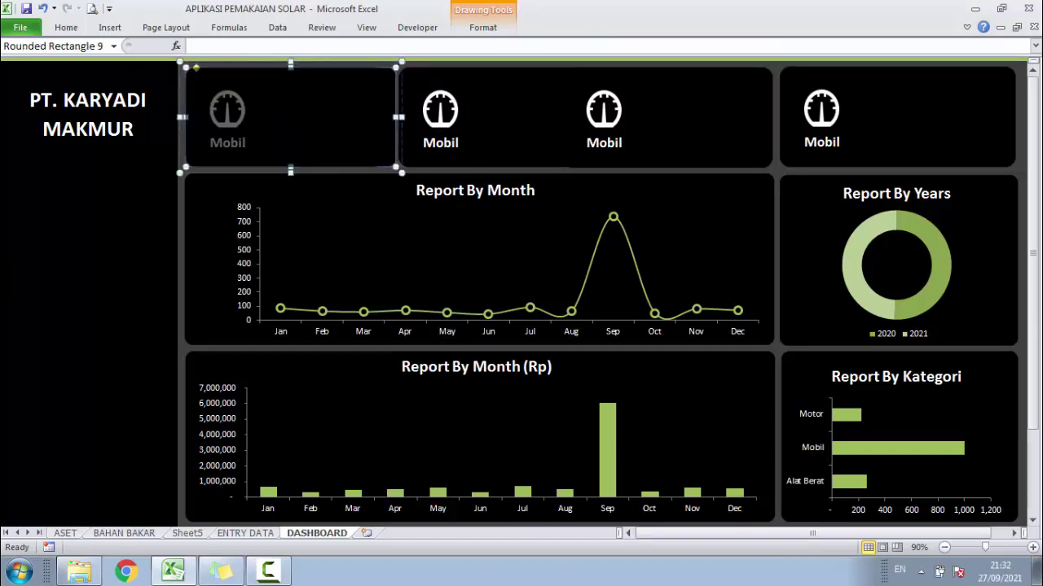
left_click_drag(398, 117, 383, 117)
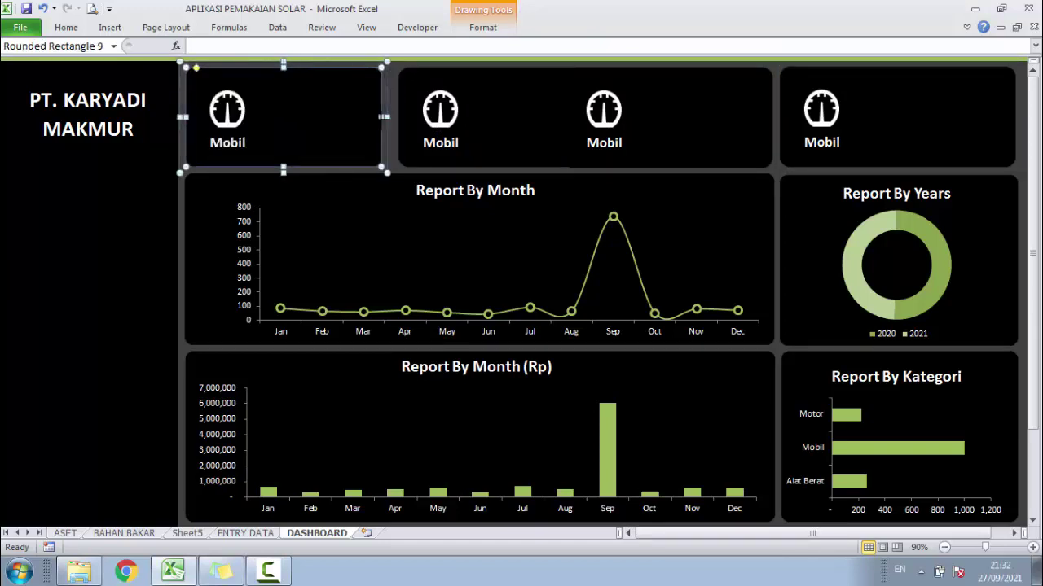
left_click(483, 28)
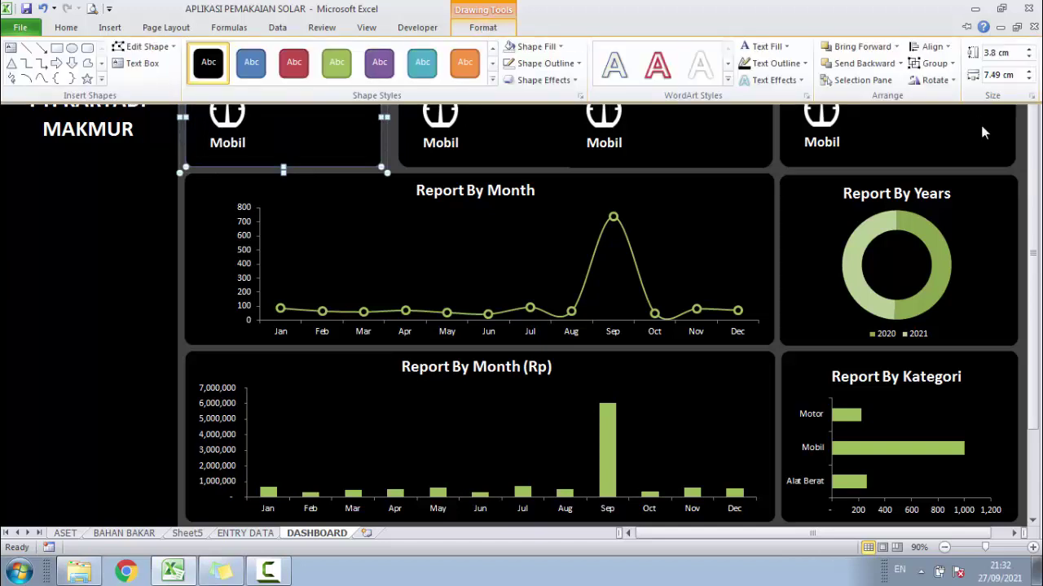
left_click(994, 74)
left_click(996, 75)
key("Return")
Set the middle panel's left card background width to 7.5 cm
left_click(488, 128)
left_click(487, 122)
left_click(487, 120)
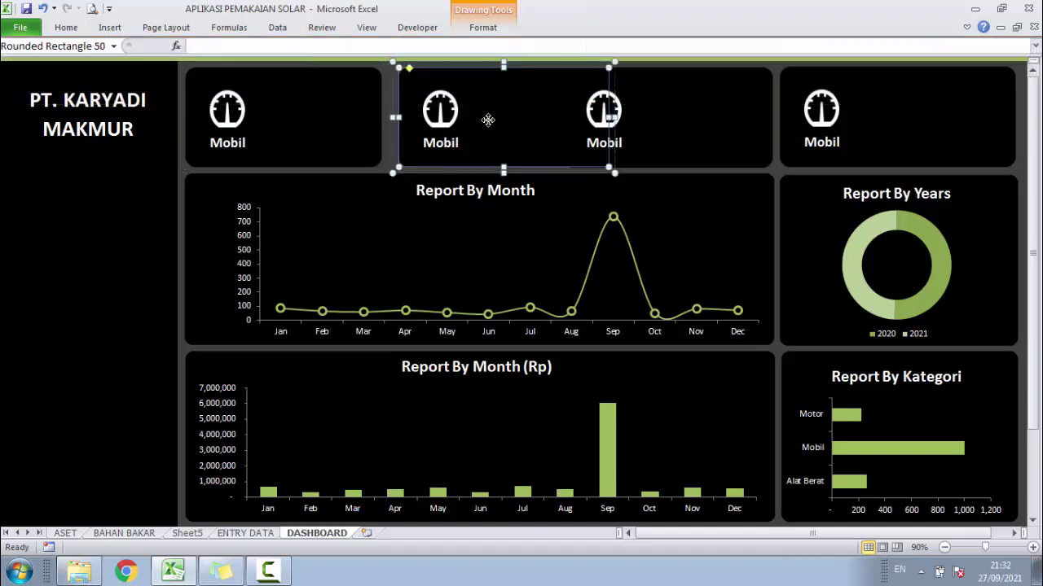
left_click(483, 27)
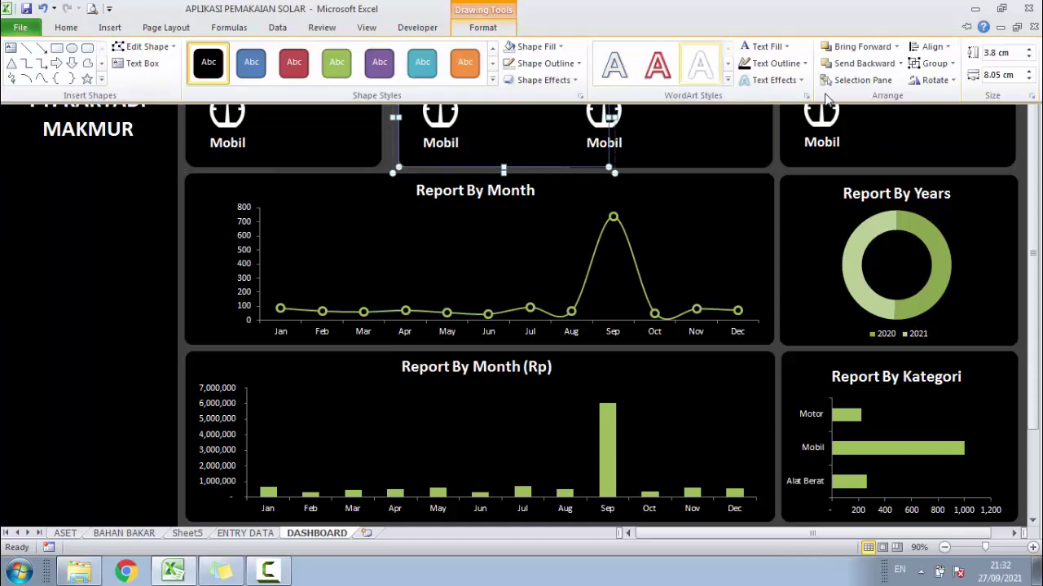
left_click(994, 76)
type("7.5 cm")
key("Return")
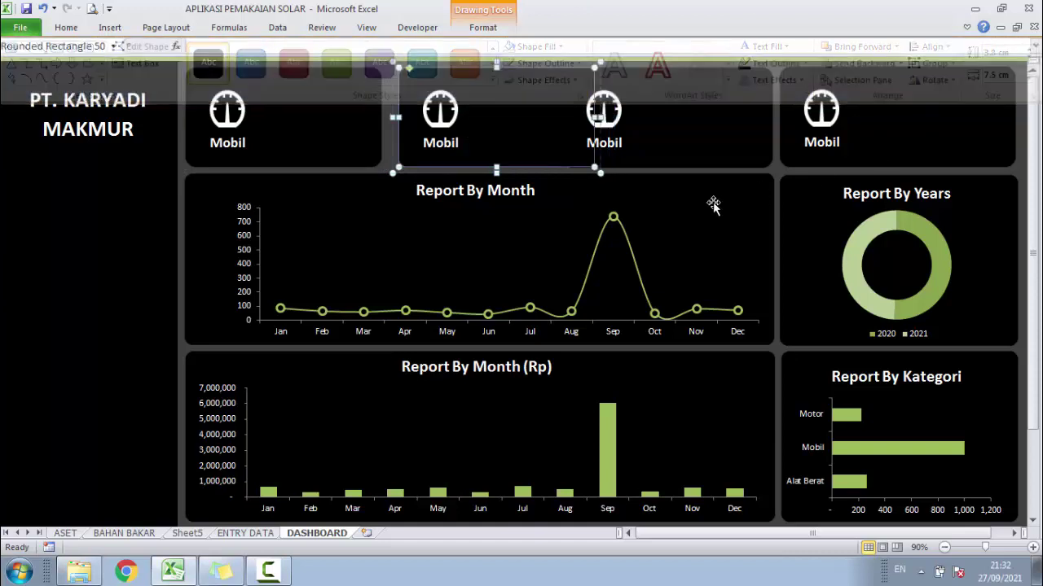
Set the middle panel's right card background width to 7.5 cm
left_click(670, 149)
left_click(680, 137)
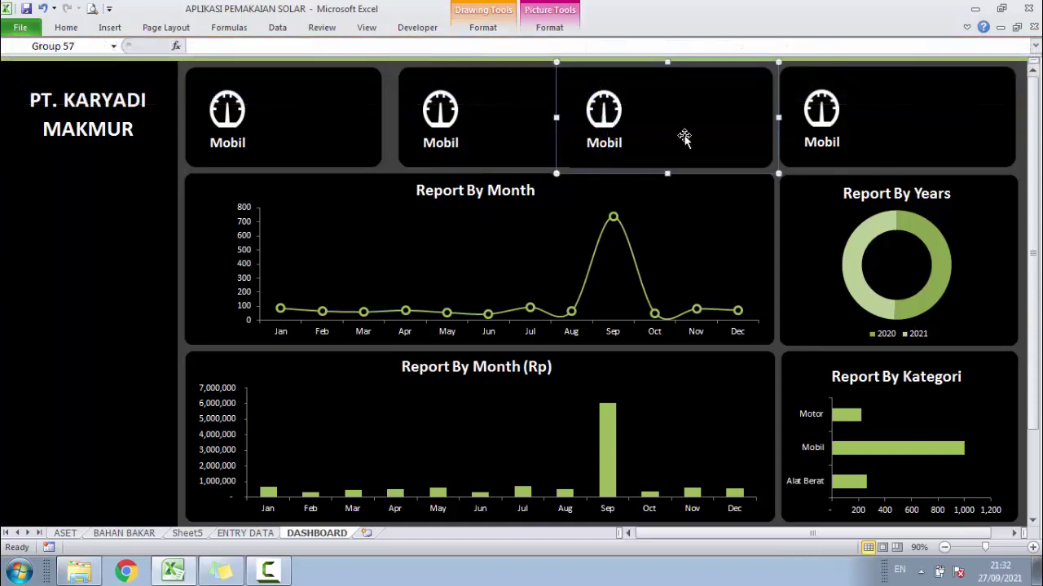
left_click(481, 29)
left_click(1004, 75)
type("7.5 cm")
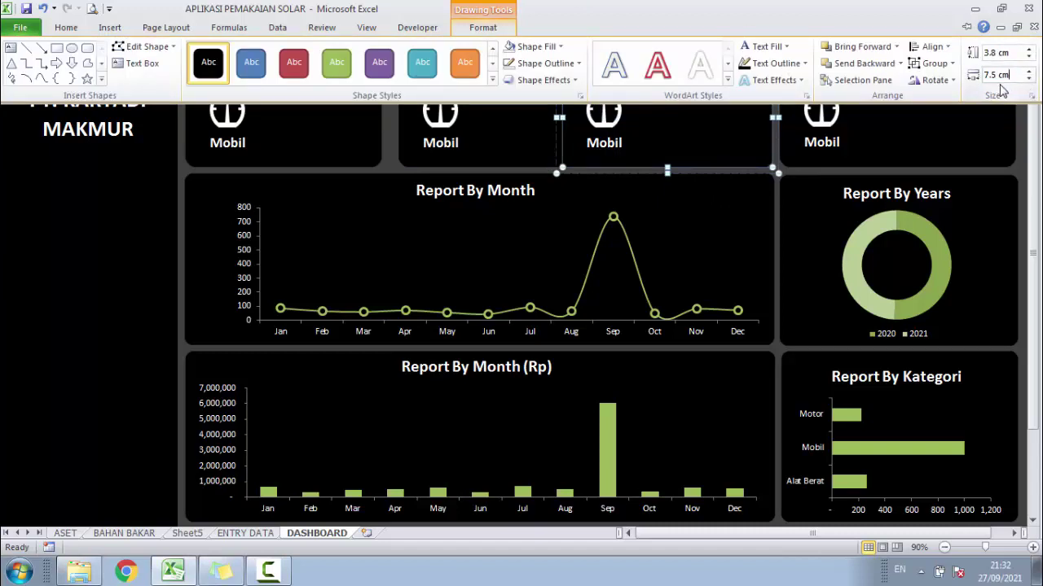
key("Return")
Nudge the second Mobil card left and the third Mobil card right to even the spacing
left_click(468, 158)
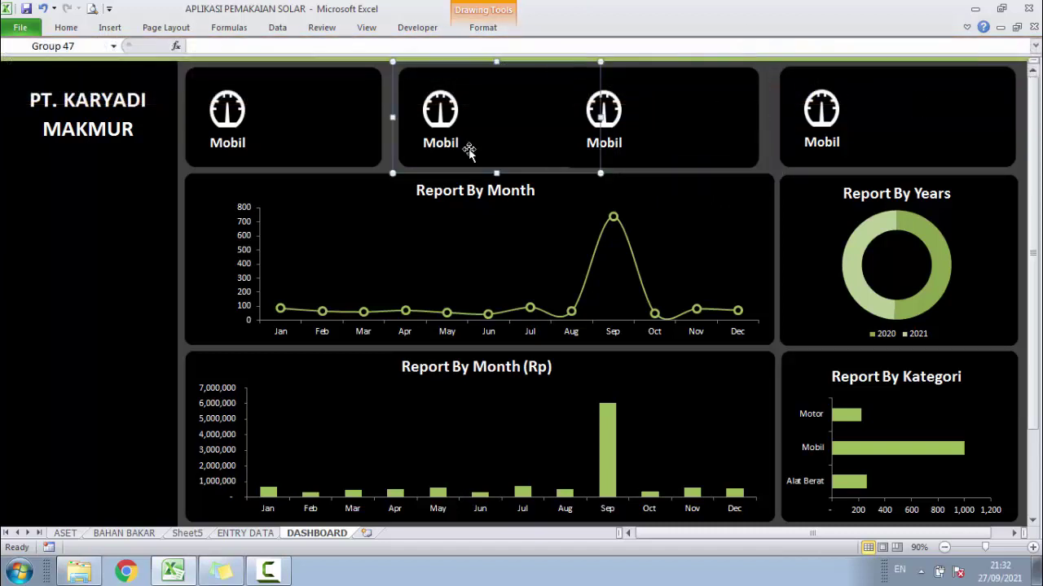
key("Left")
key("Left")
key("Left")
key("Left")
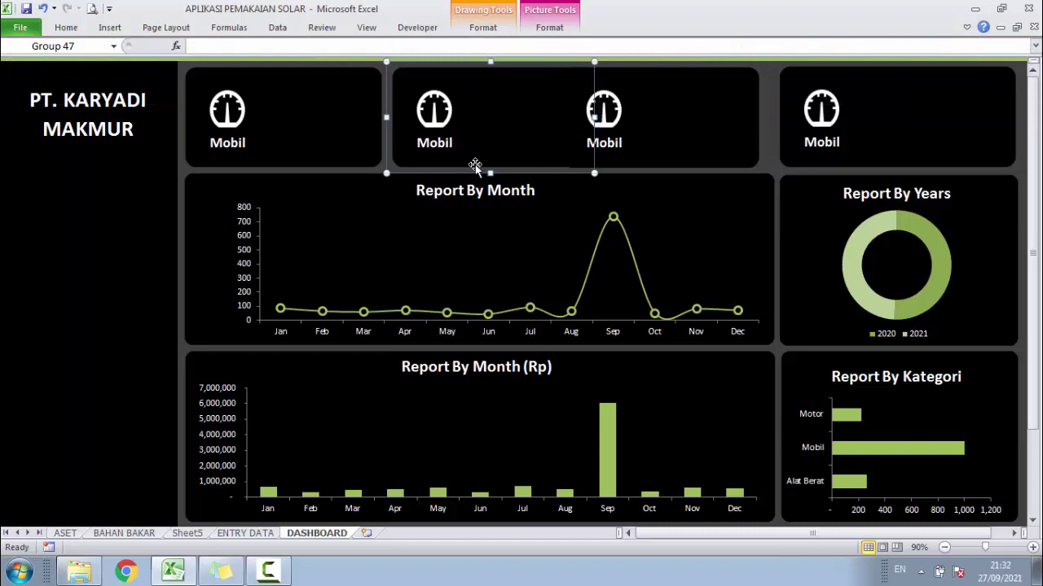
key("Left")
key("Left")
key("Left")
key("Left")
key("Left")
left_click(675, 160)
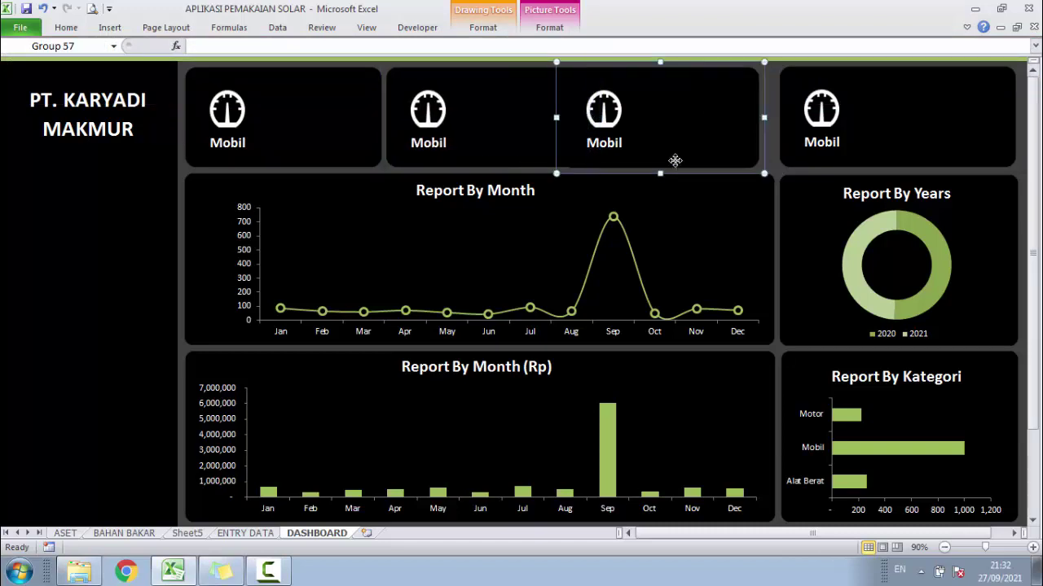
key("Right")
key("Right")
key("Right")
key("Right")
key("Right")
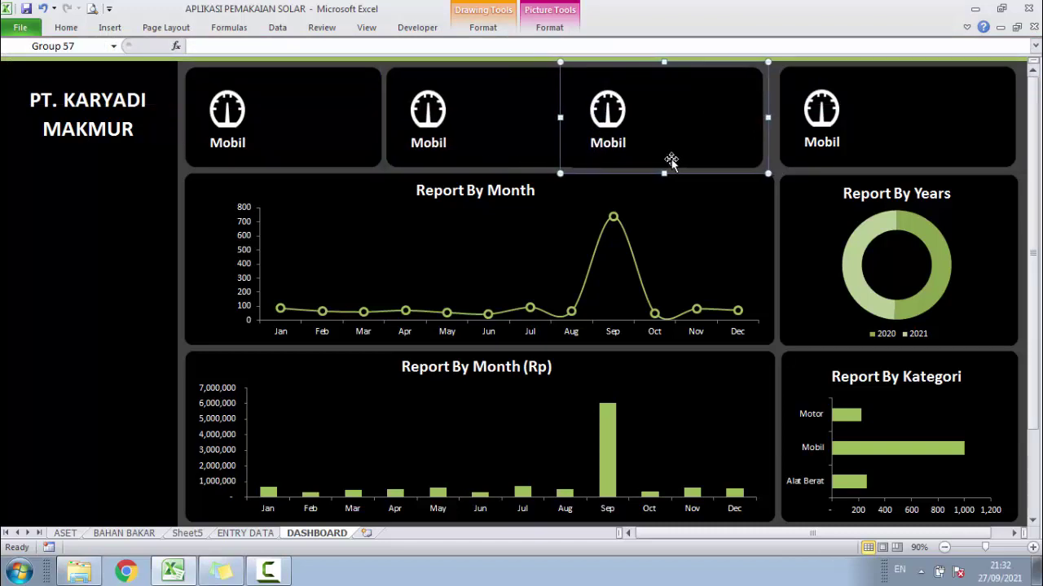
key("Right")
key("Right")
key("Right")
key("Right")
key("Right")
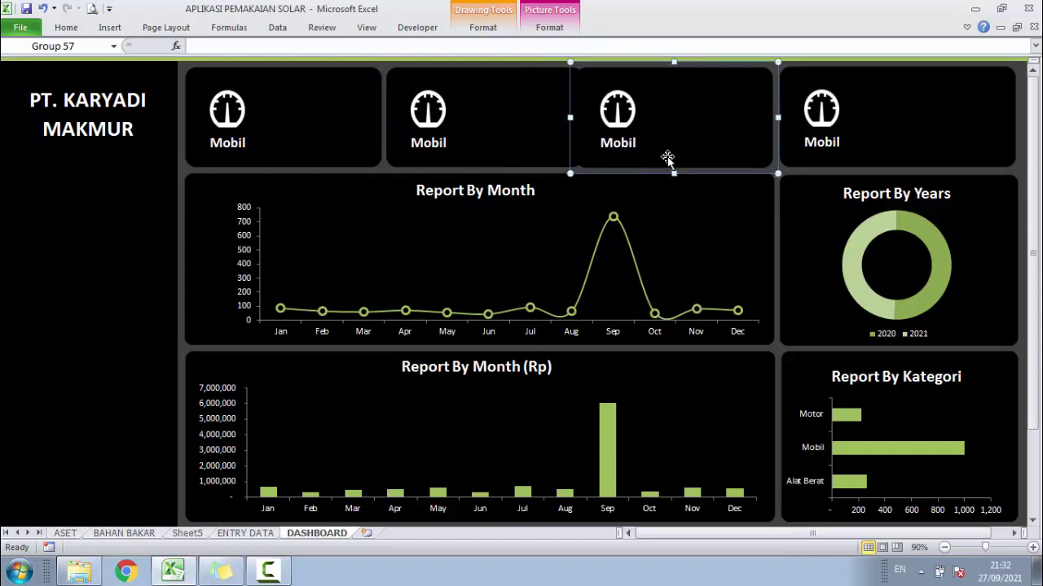
key("Right")
key("Right")
left_click(496, 156)
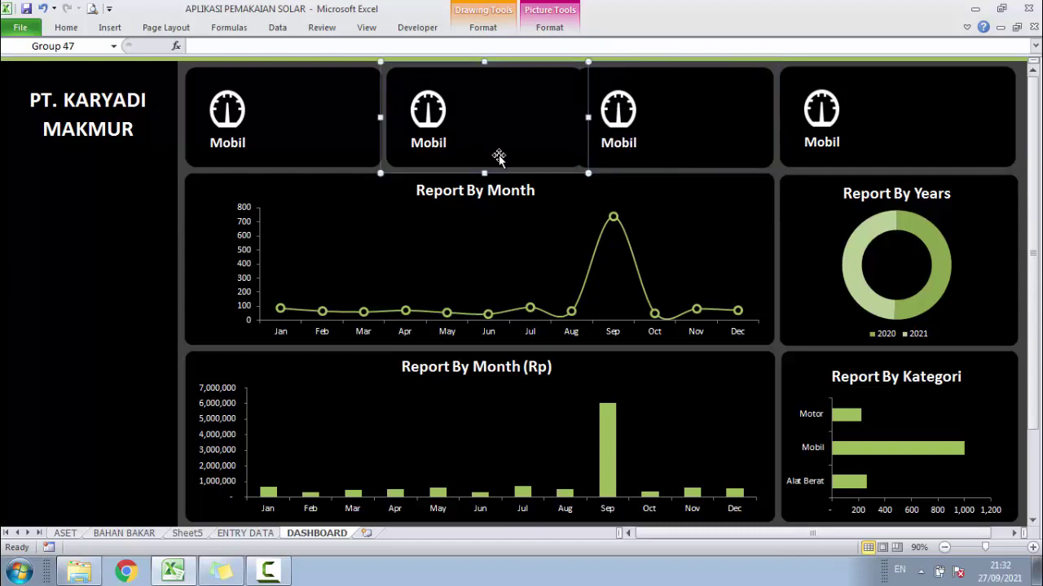
left_click(353, 152)
left_click(547, 154)
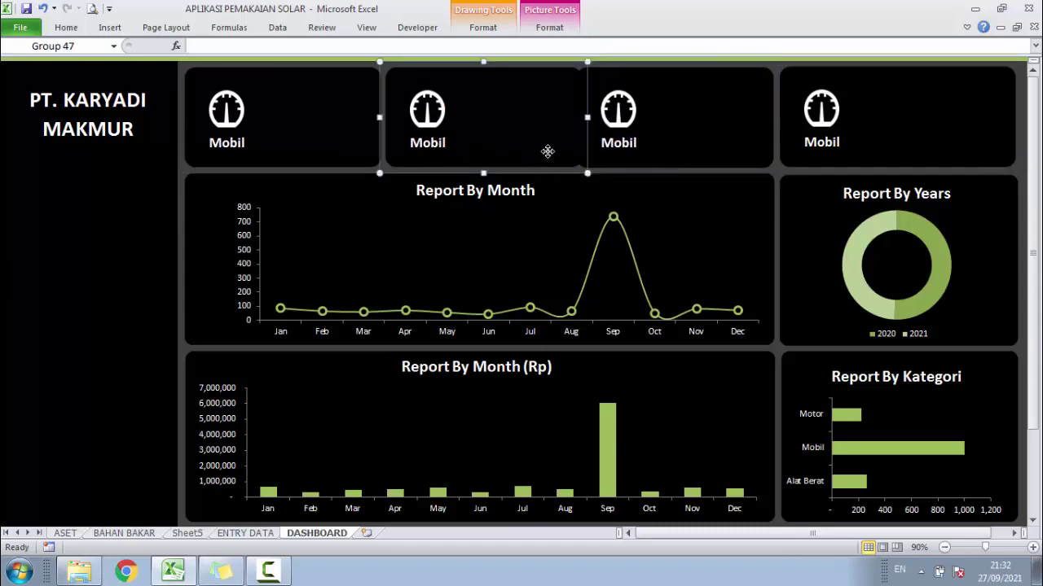
key("Left")
key("Left")
key("Left")
key("Left")
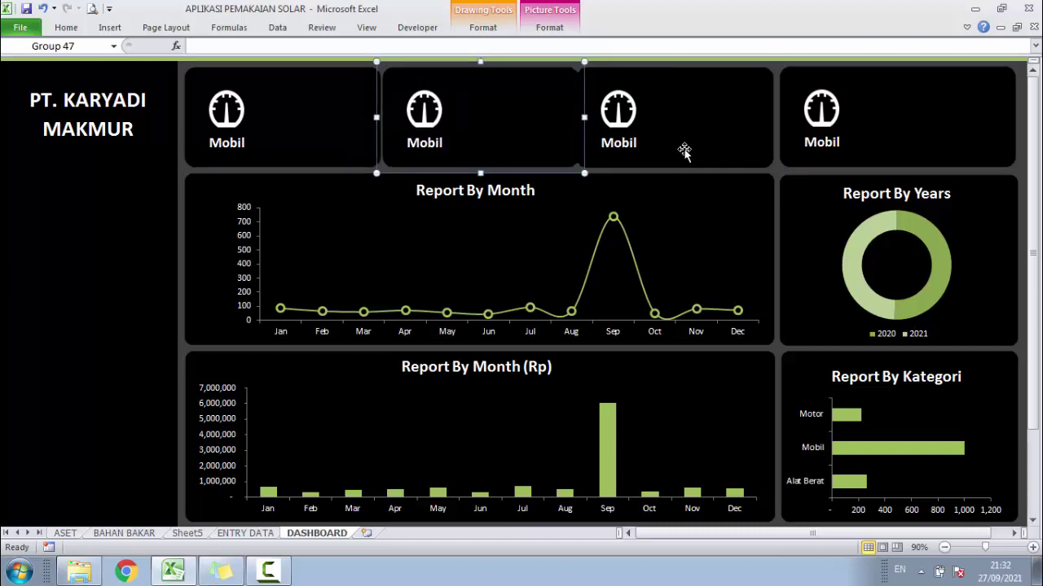
left_click(692, 149)
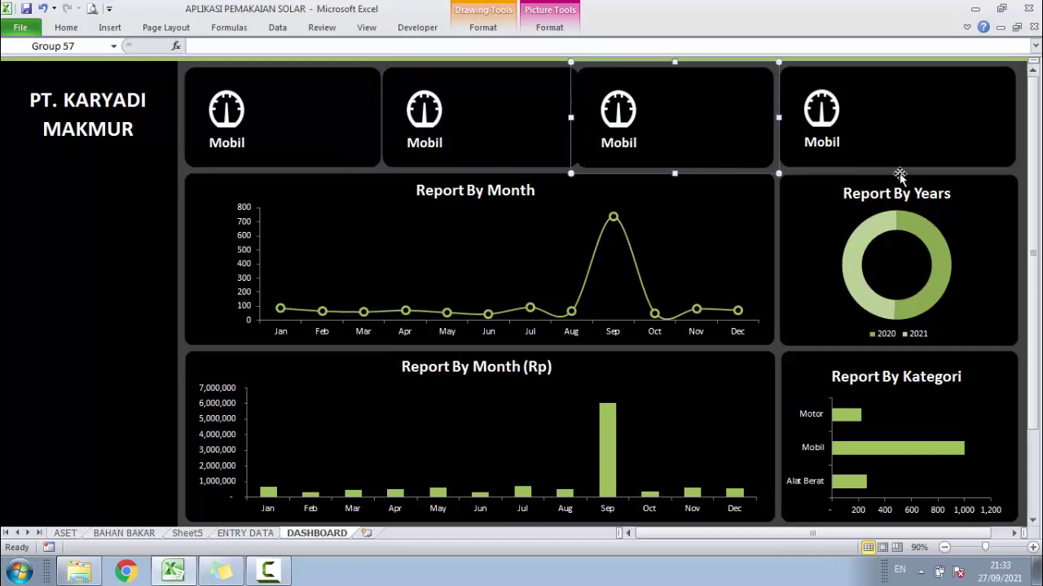
Nudge the fourth Mobil card, Report By Years and Report By Kategori right; select both month charts
left_click(957, 161)
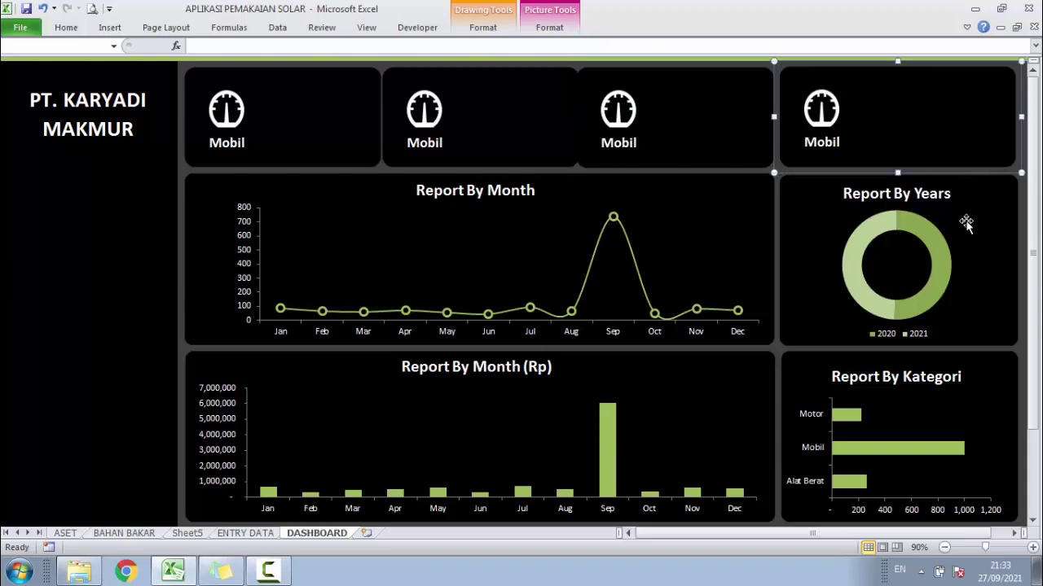
left_click(965, 220, "ctrl")
left_click(1009, 405, "ctrl")
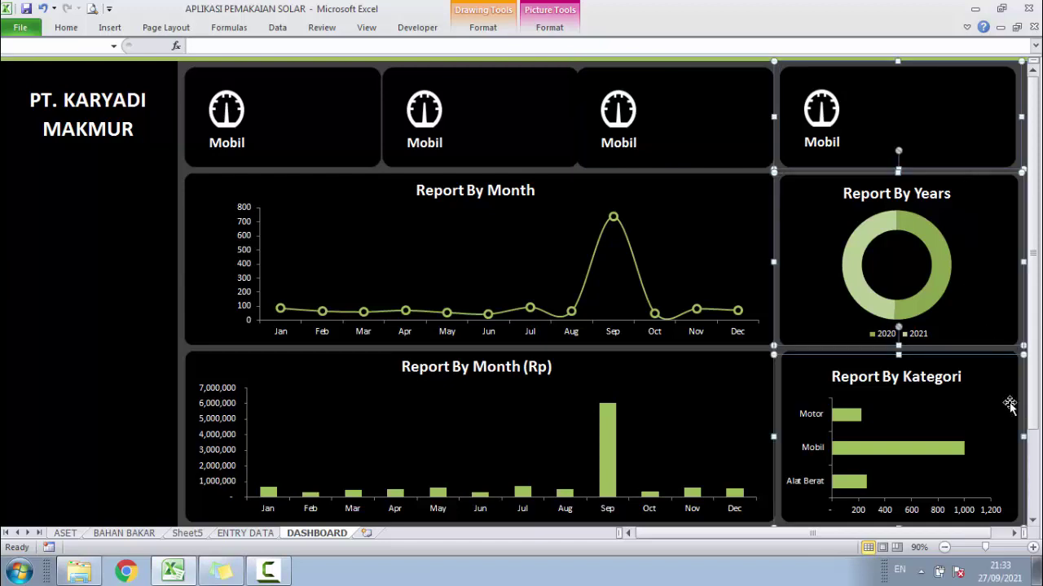
key("Right")
key("Right")
key("Right")
key("Right")
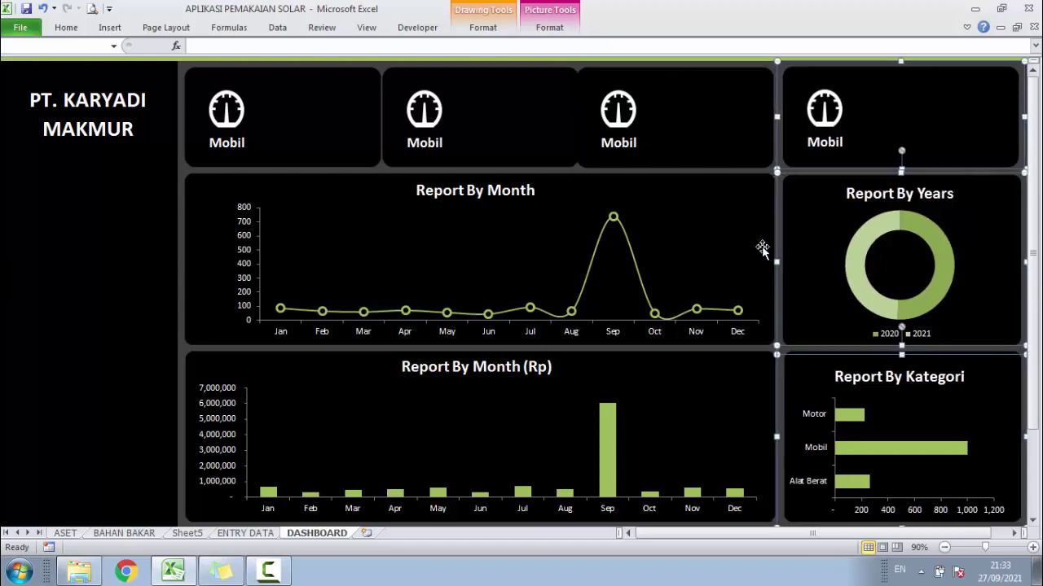
left_click(764, 247)
left_click(769, 415, "ctrl")
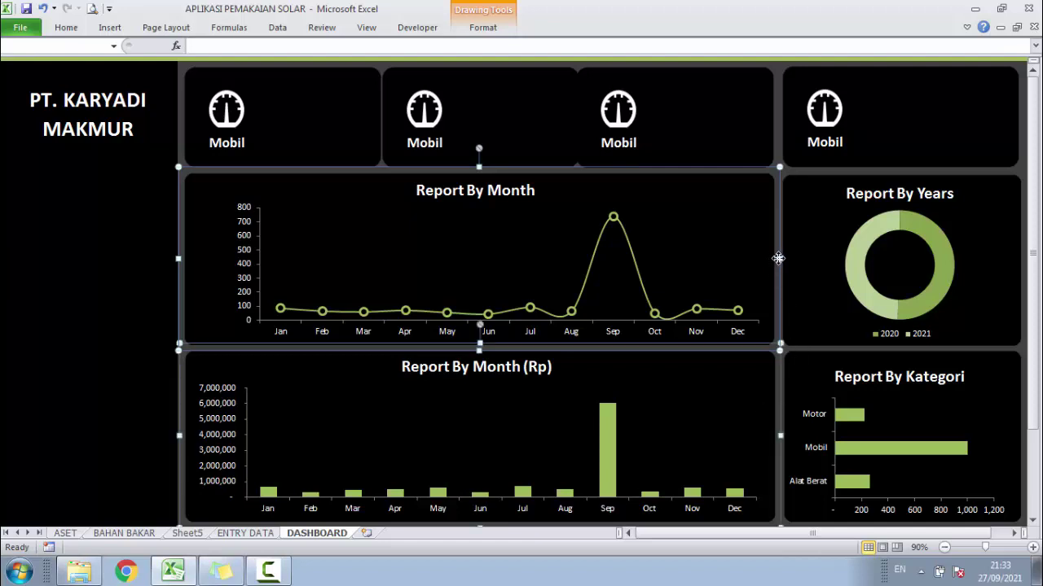
Move both month charts slightly right and shift the third Mobil card a little right
left_click_drag(778, 259, 780, 259)
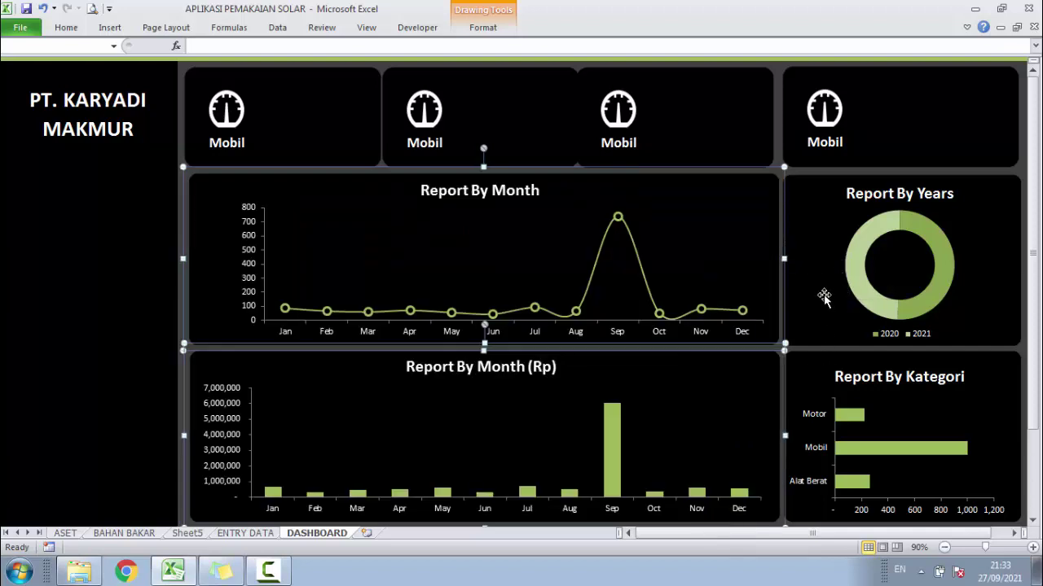
left_click(779, 108)
left_click(746, 122)
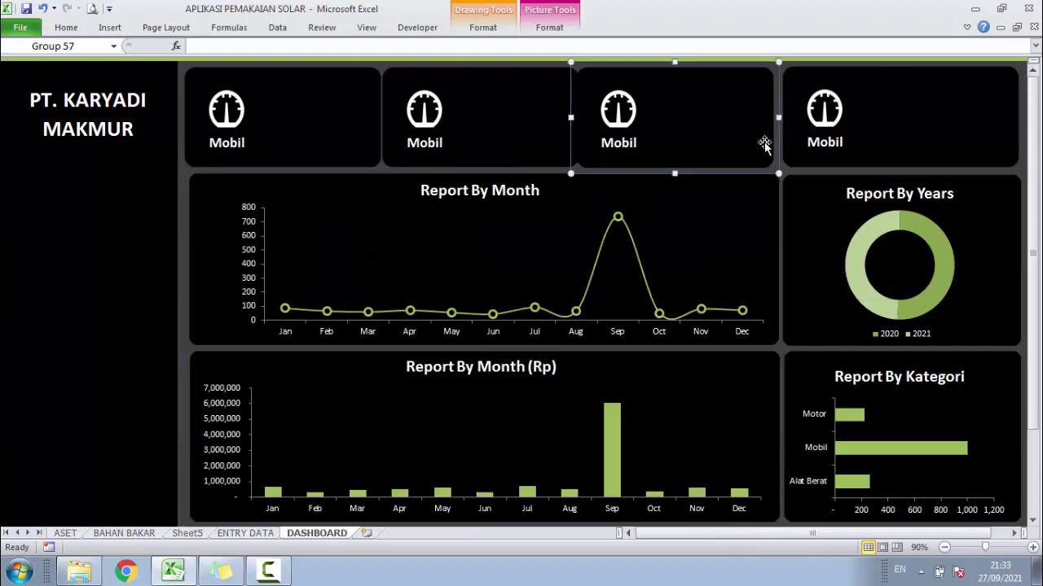
left_click_drag(766, 157, 770, 157)
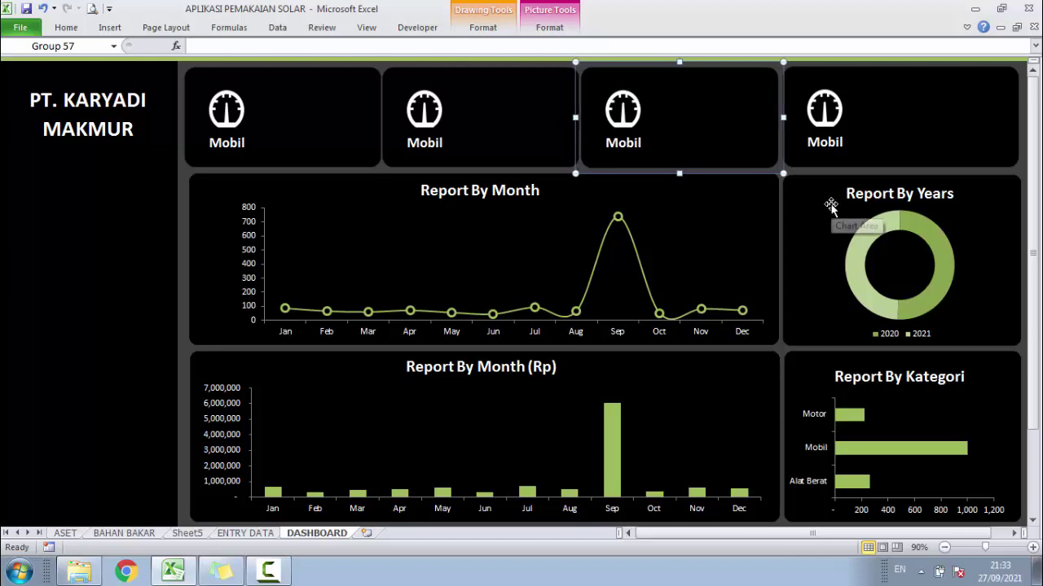
left_click(521, 157)
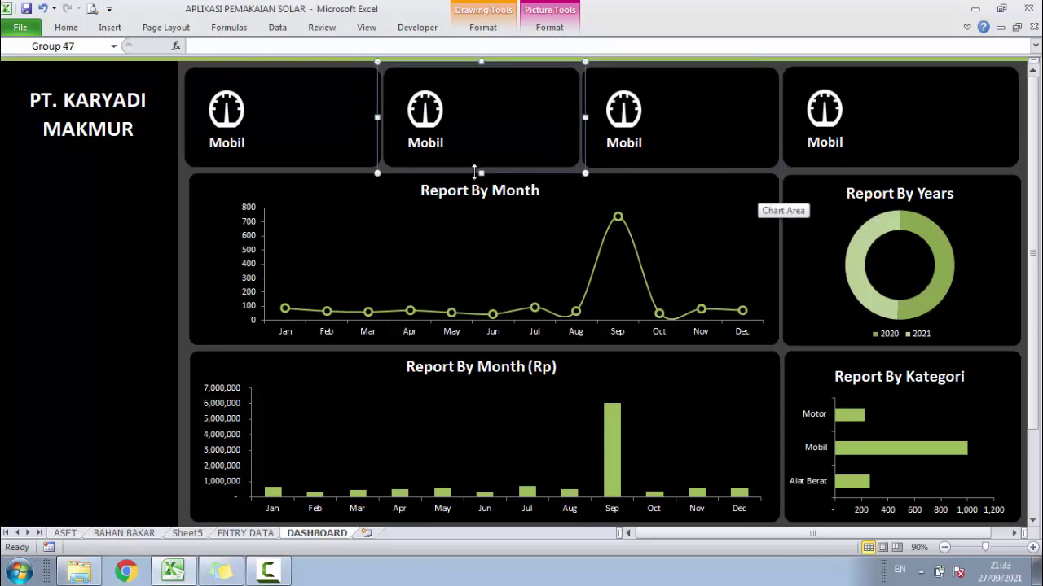
Stretch both month charts' left edge to line up with the first Mobil card
left_click(204, 197)
left_click(223, 360, "shift")
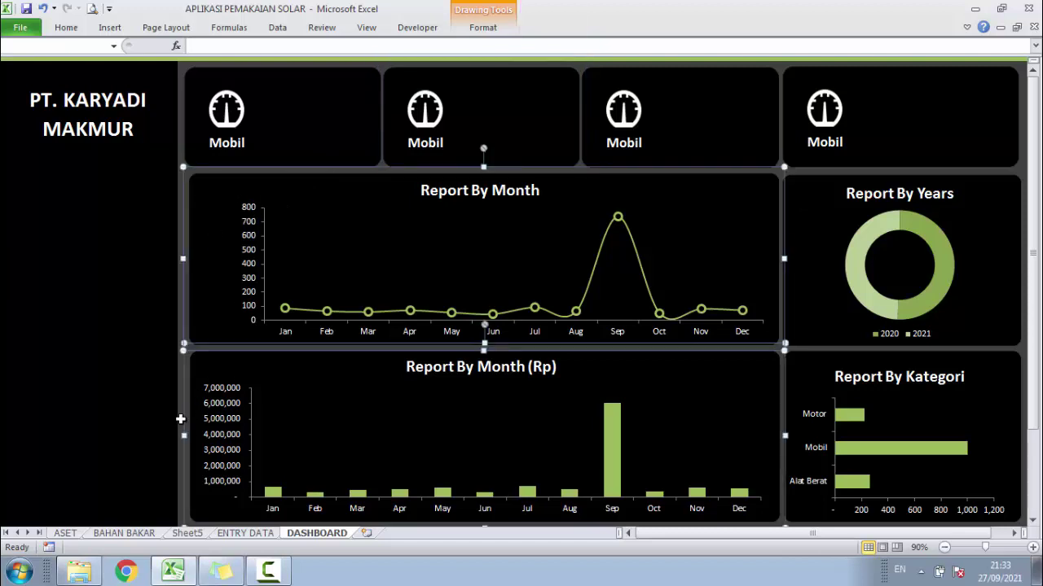
left_click_drag(181, 437, 184, 437)
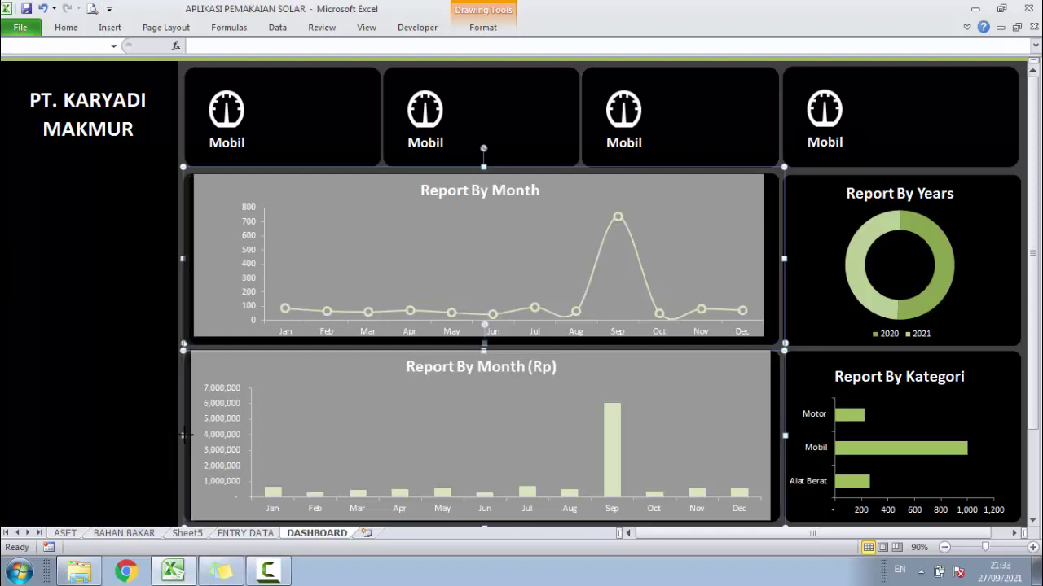
left_click_drag(182, 437, 185, 437)
left_click(290, 124)
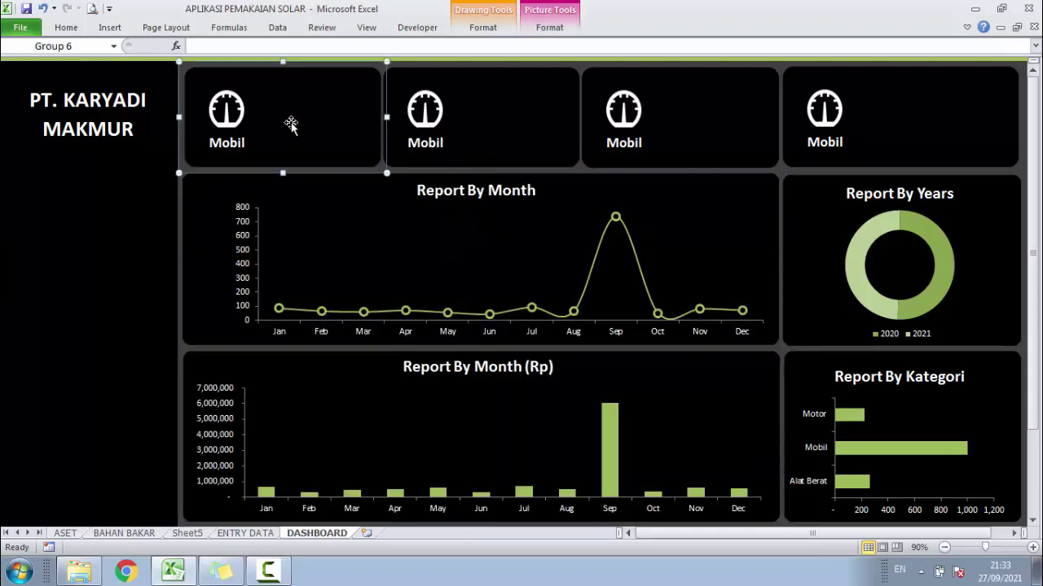
left_click(423, 167)
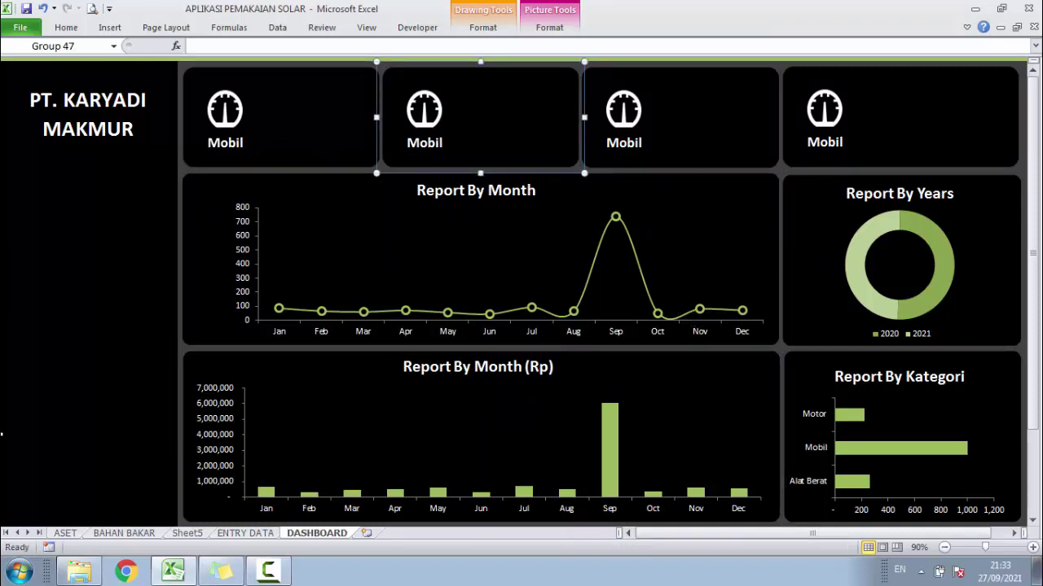
left_click(89, 368)
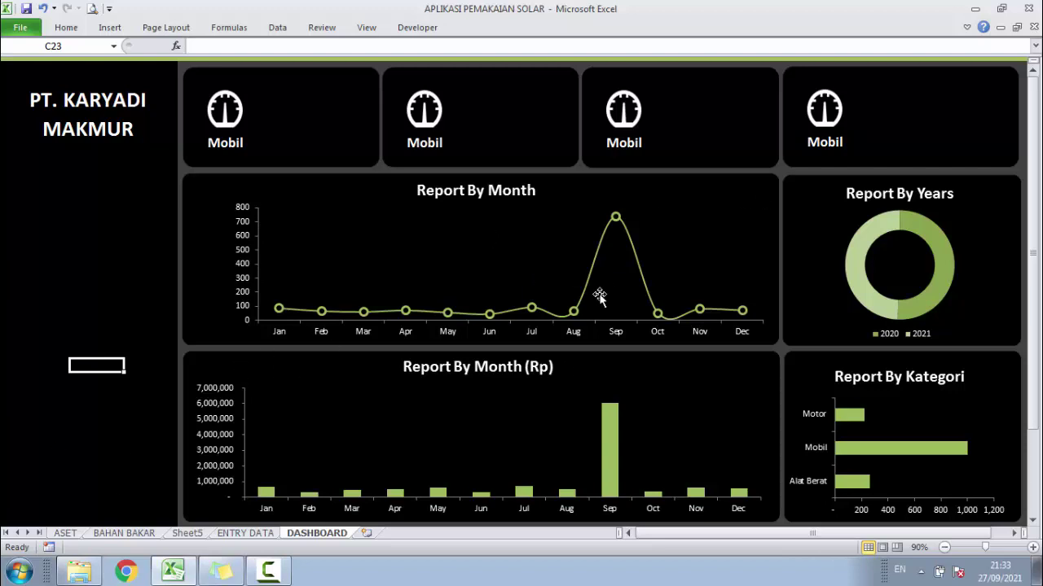
Try a 3-D pie on the Report By Years chart, revert it to a doughnut, and save
left_click(941, 231)
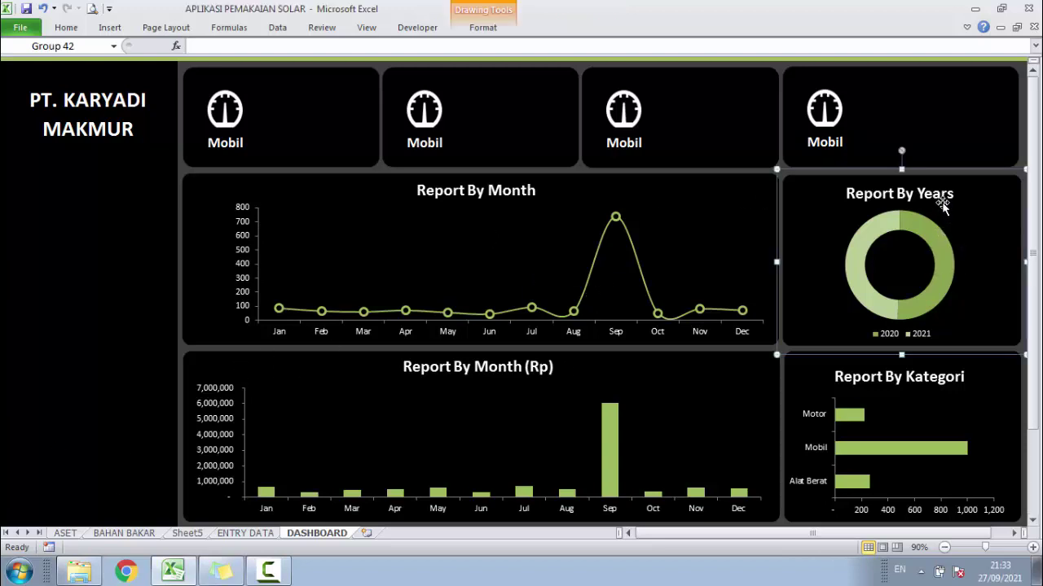
left_click(940, 198)
left_click(964, 226)
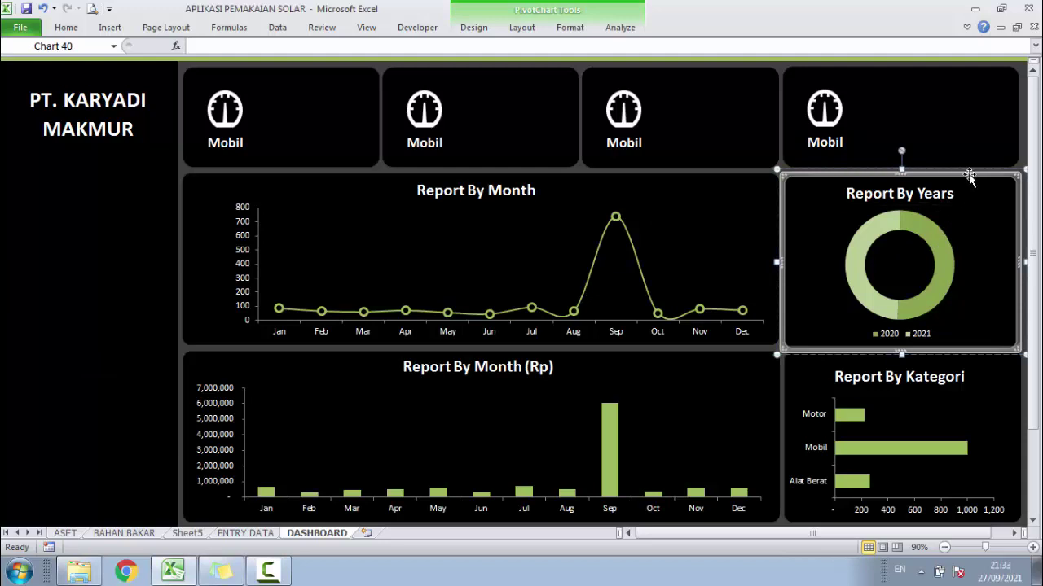
left_click(472, 28)
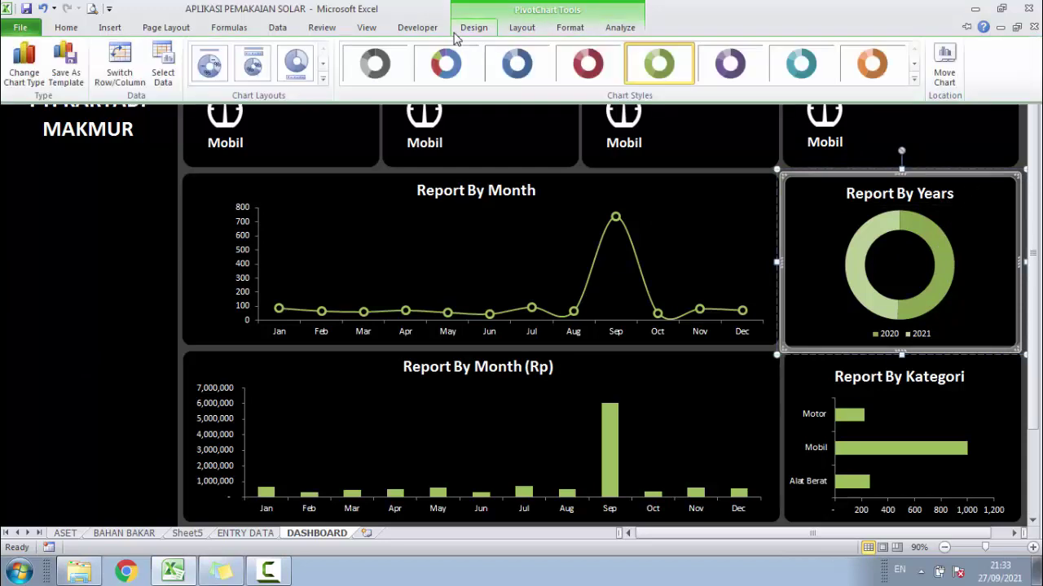
left_click(23, 65)
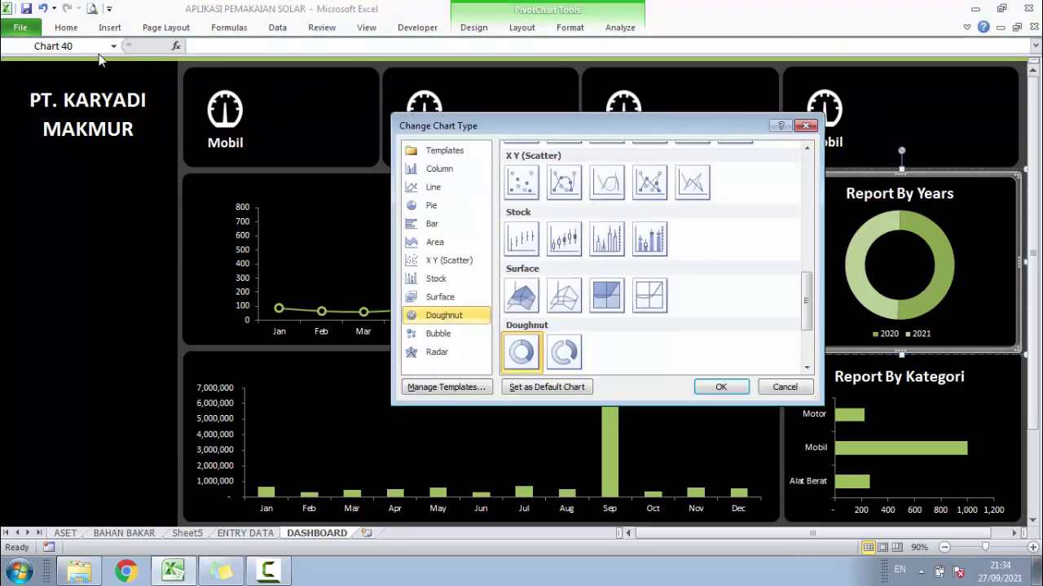
left_click_drag(806, 300, 803, 214)
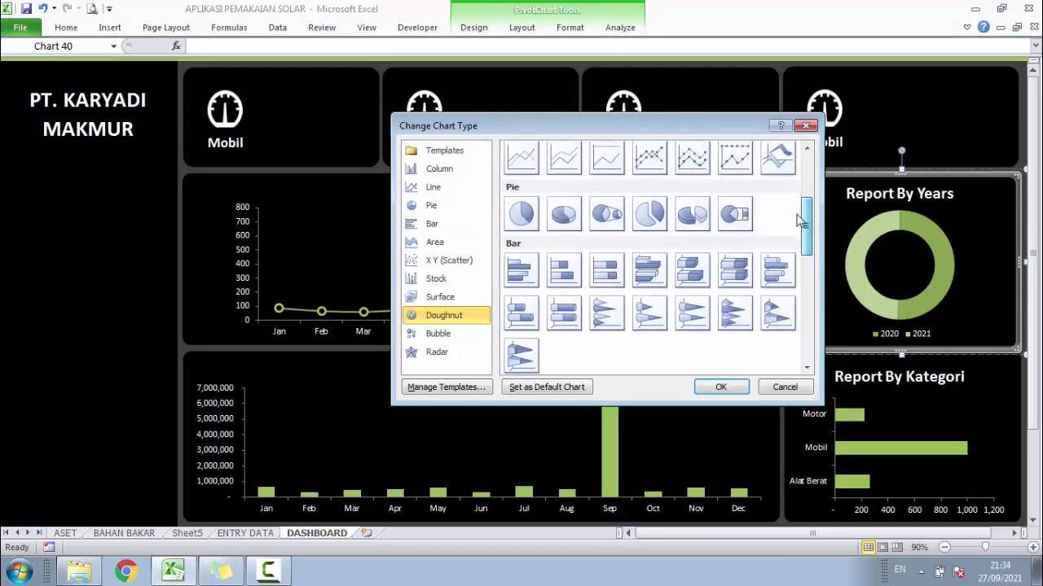
left_click(564, 213)
left_click(702, 387)
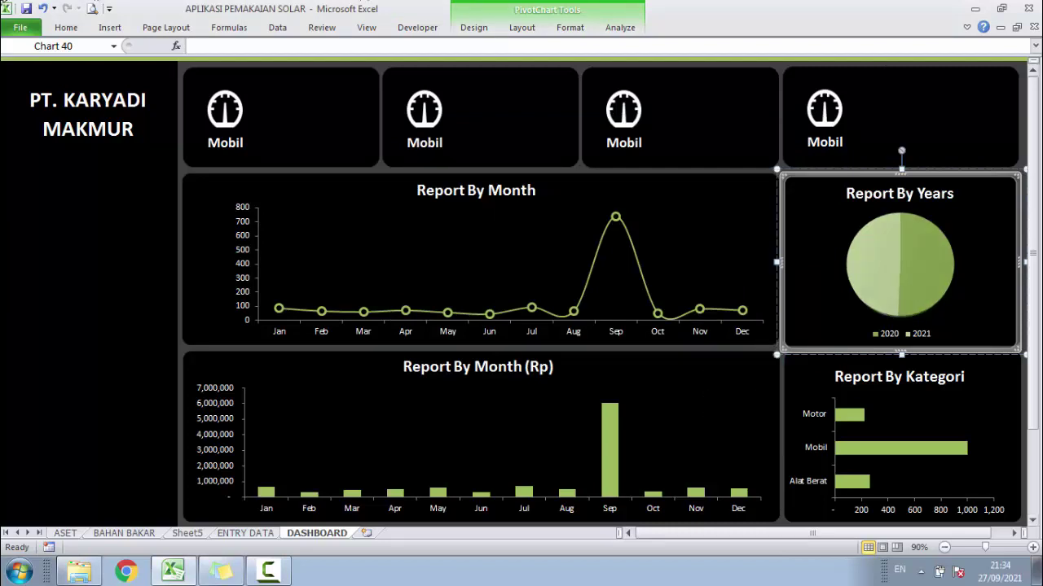
left_click(42, 9)
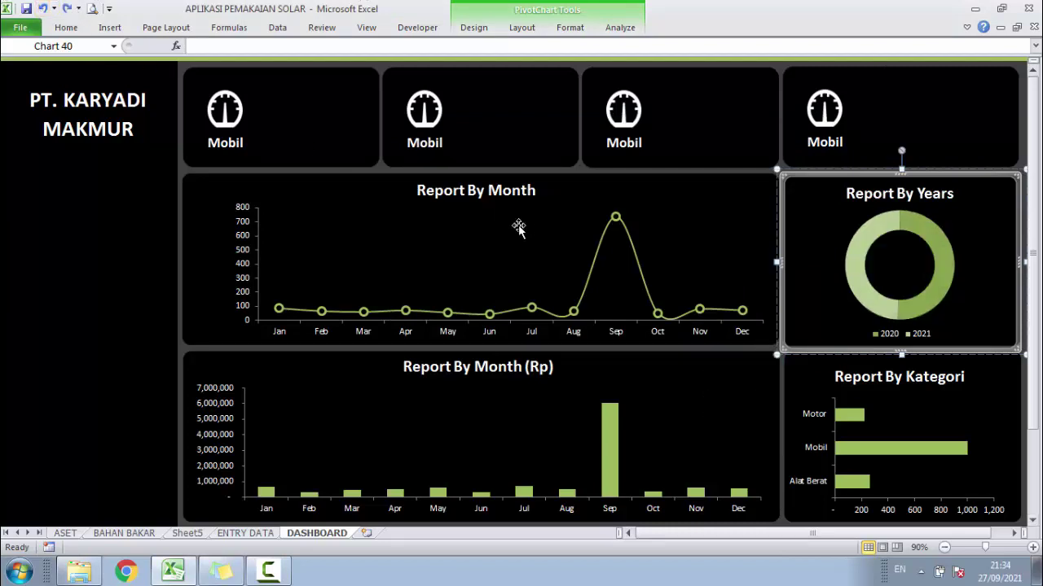
left_click(78, 198)
key("ctrl+s")
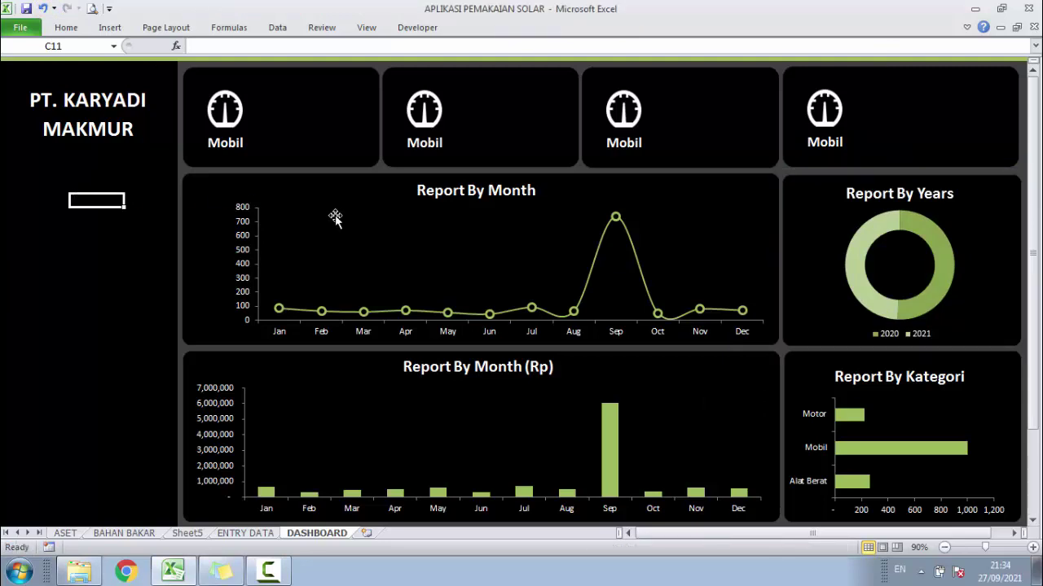
Change the second card's Mobil label to Motor
left_click(426, 144)
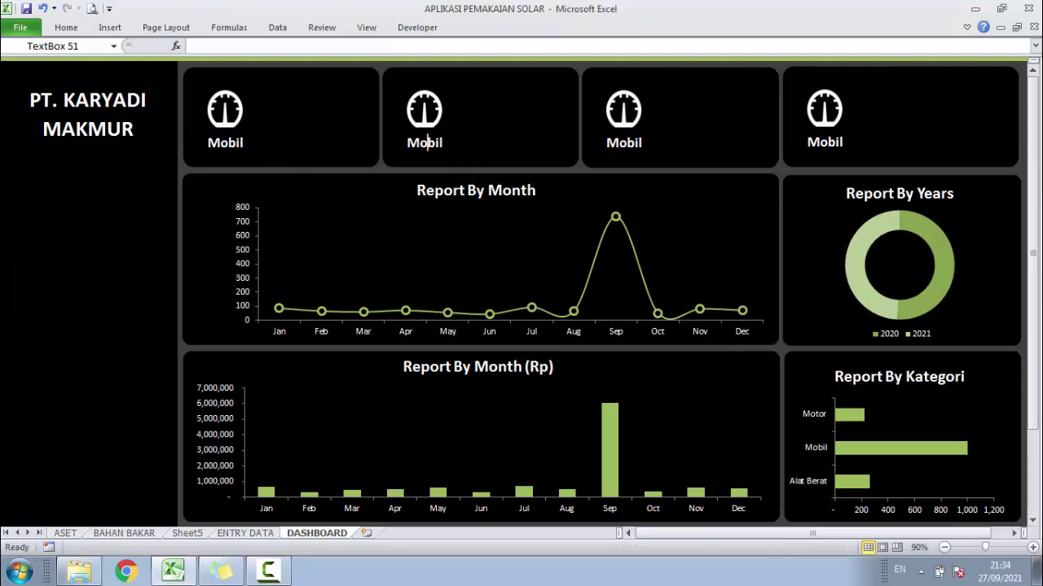
key("BackSpace")
key("BackSpace")
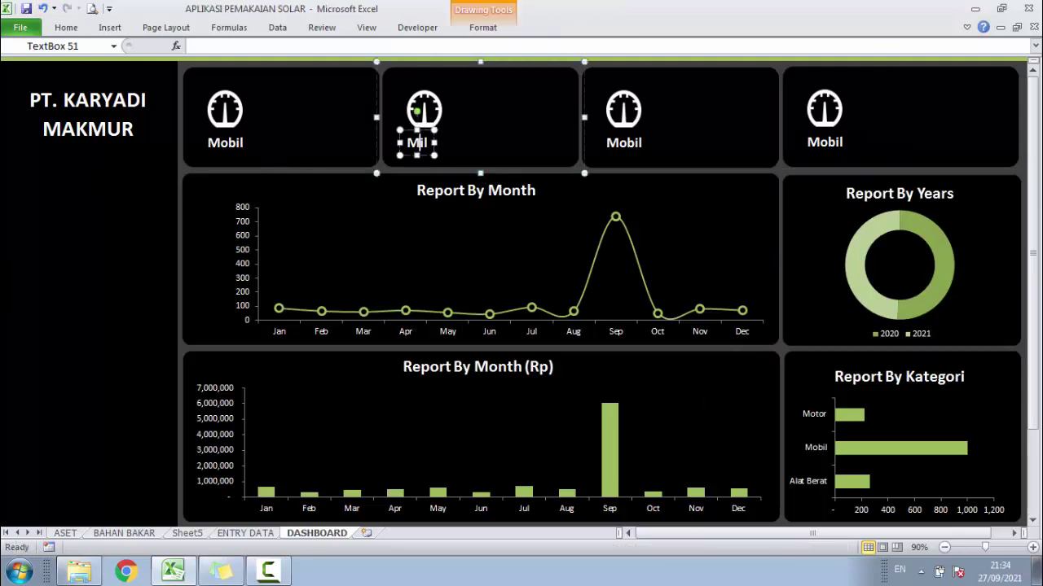
key("Delete")
key("Delete")
type("T")
type("oto")
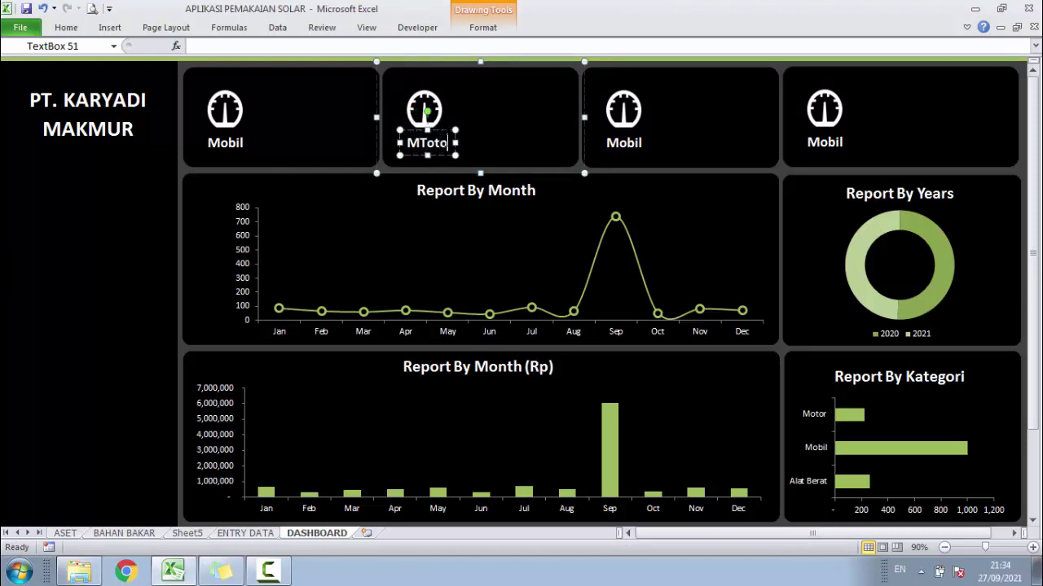
key("BackSpace")
key("BackSpace")
key("BackSpace")
key("BackSpace")
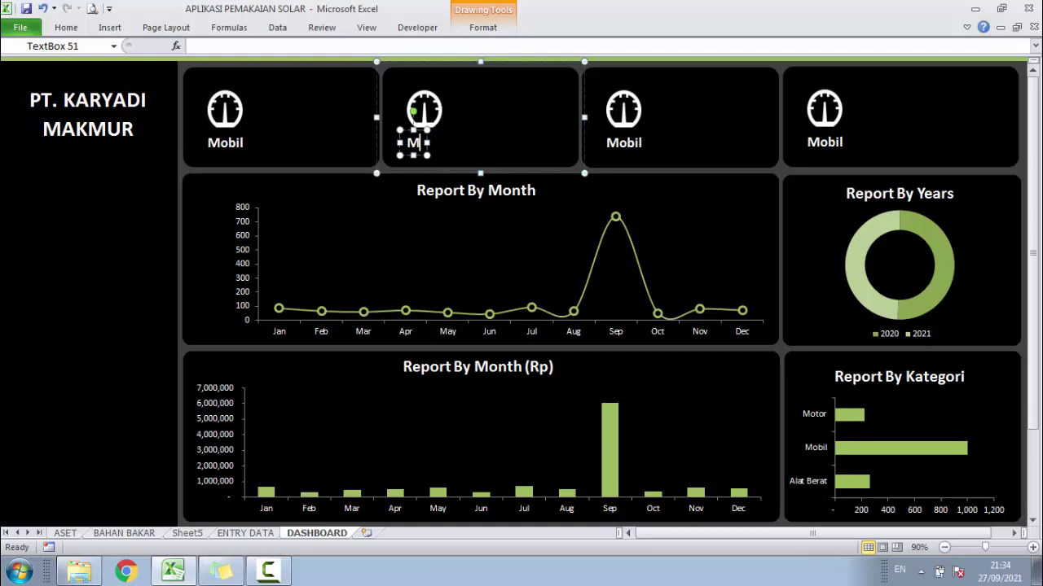
type("otor")
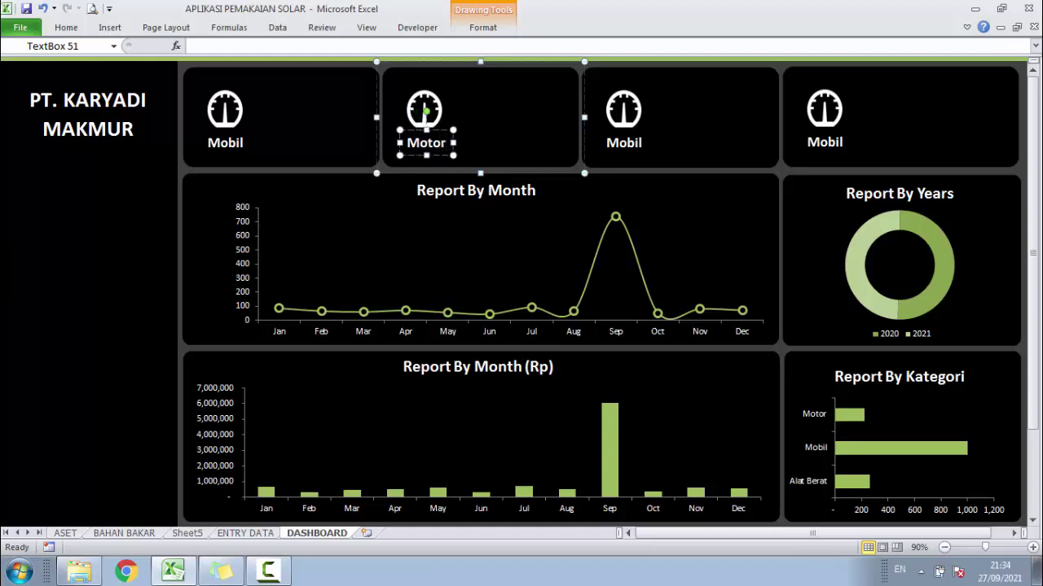
Relabel the third card Alat Berat and nudge its label and gauge icon into alignment
left_click(624, 143)
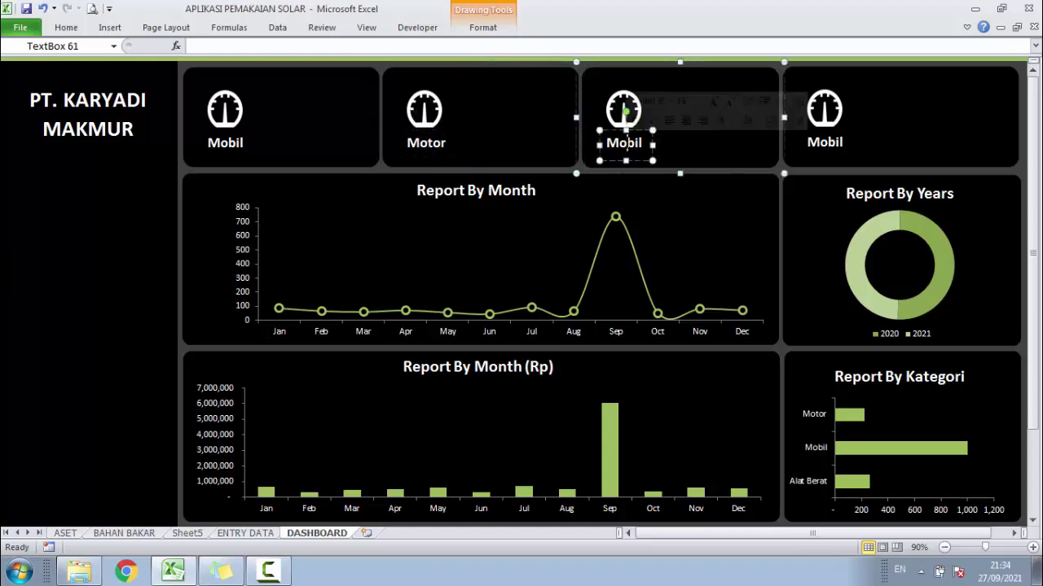
double_click(624, 145)
type("A")
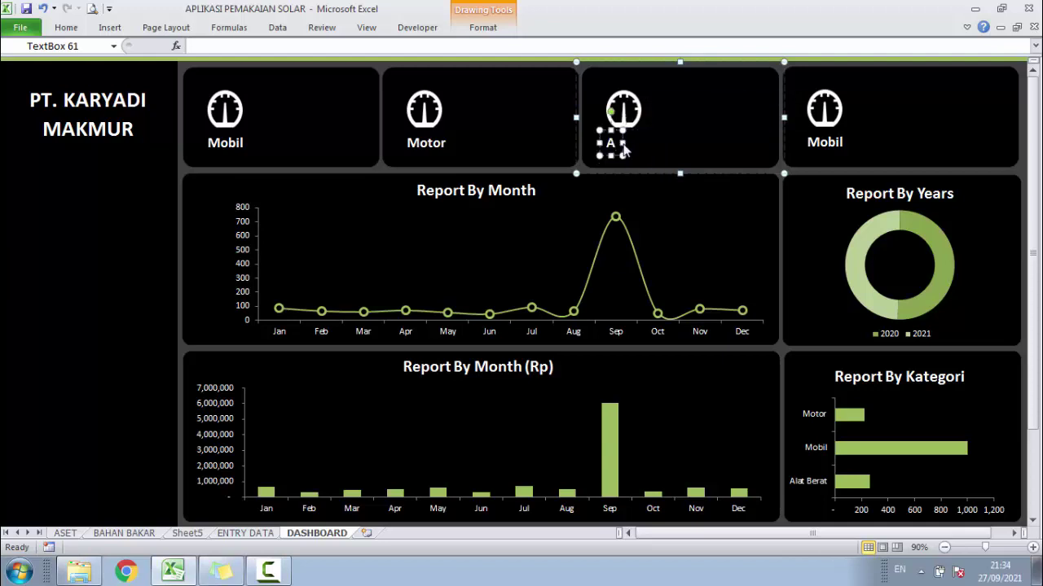
type("lat B")
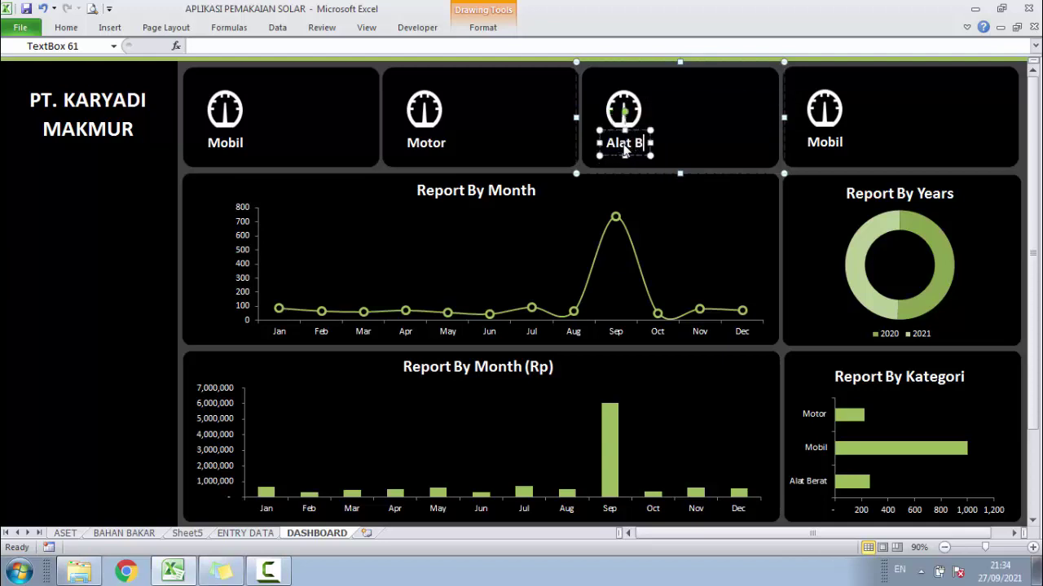
type("erat")
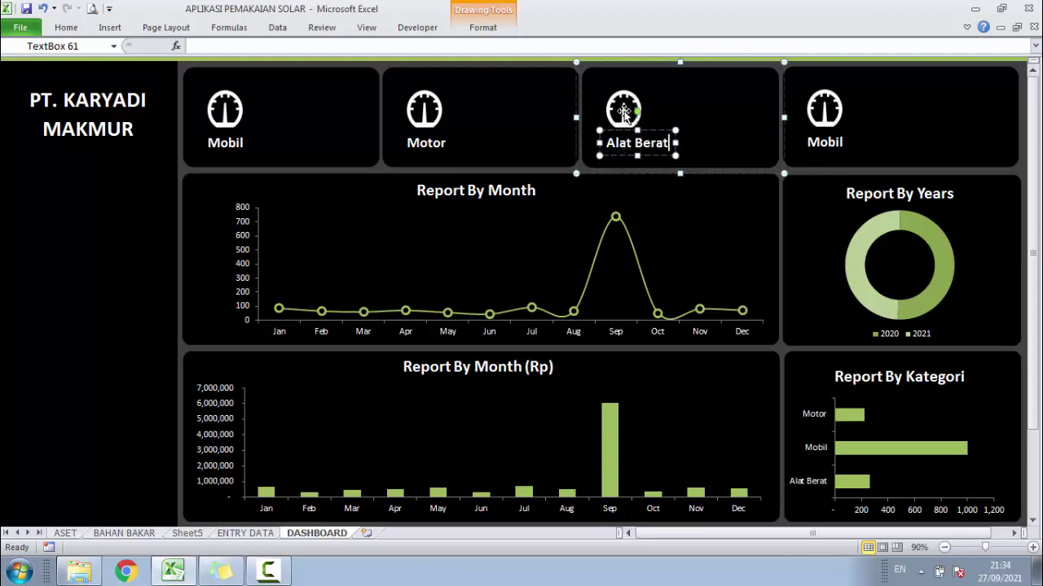
left_click(623, 112)
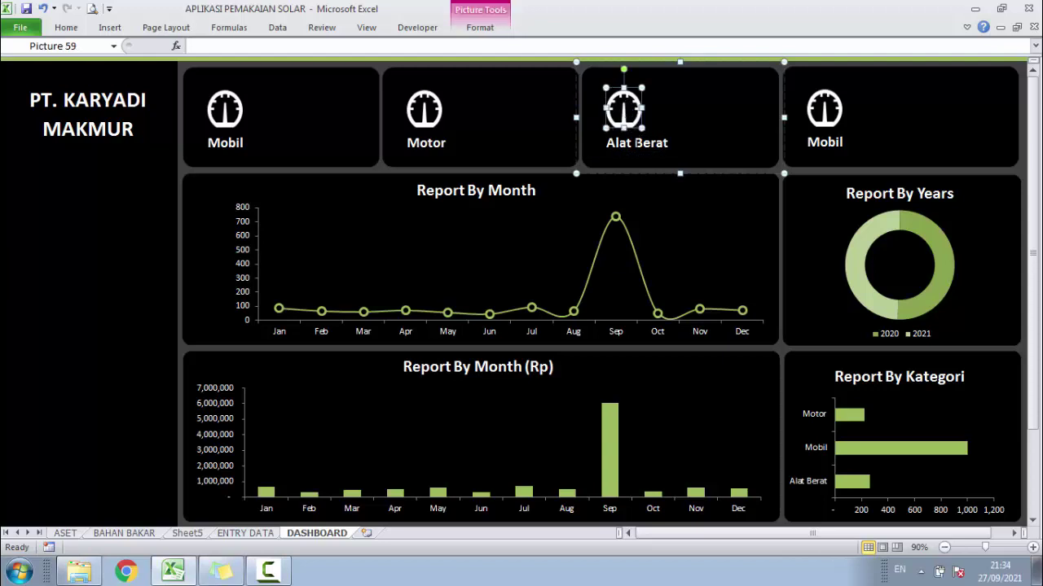
left_click(636, 143)
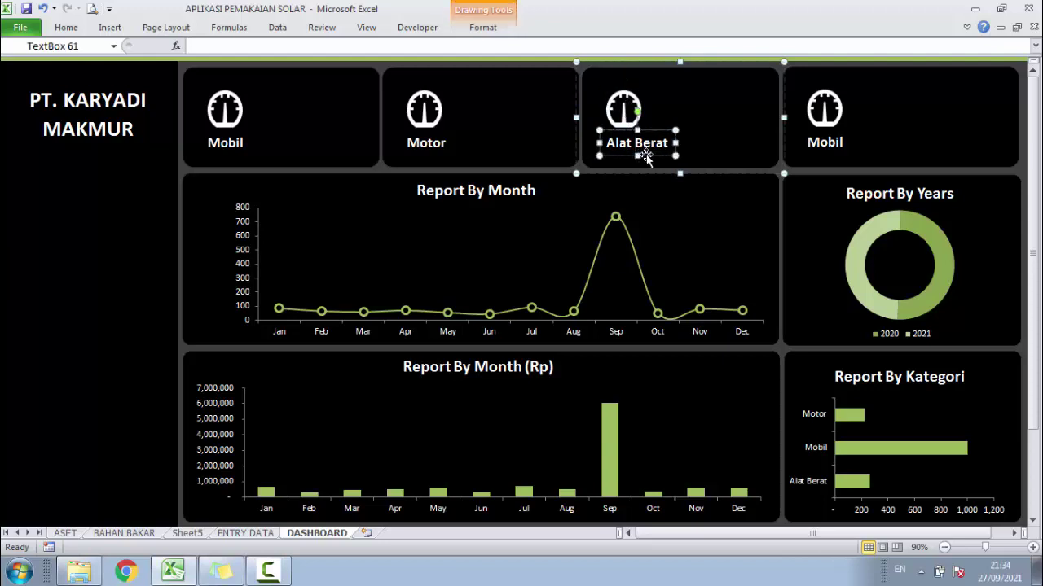
key("Left")
key("Left")
key("Left")
key("Left")
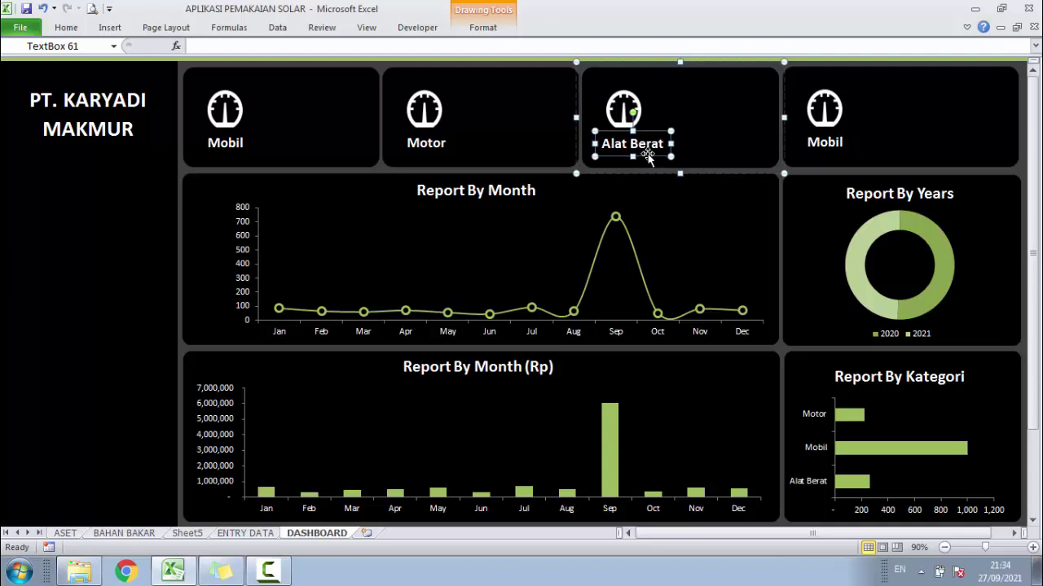
key("Left")
key("Left")
key("Left")
key("Left")
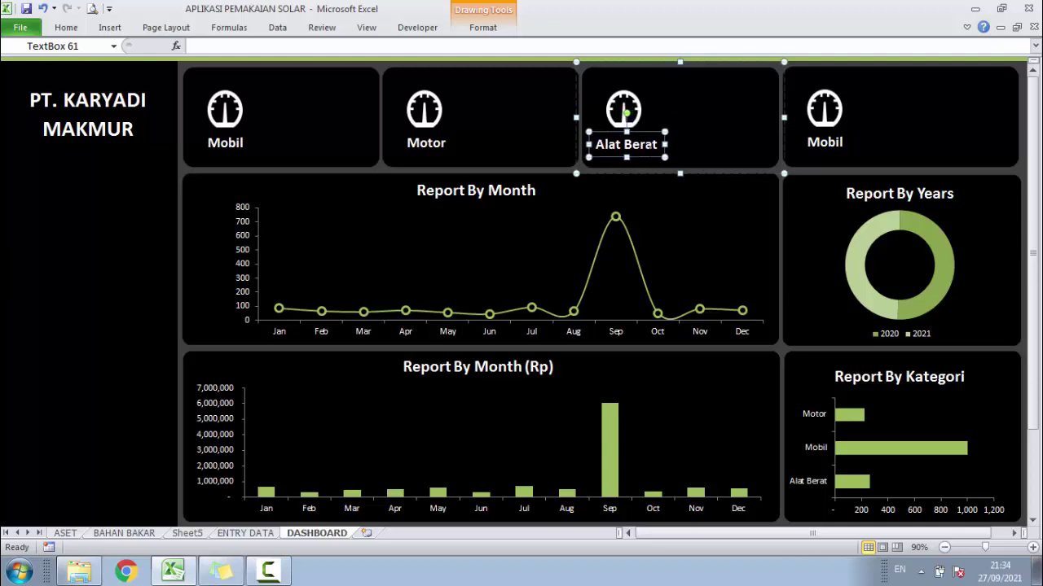
left_click(637, 110)
left_click_drag(637, 110, 640, 112)
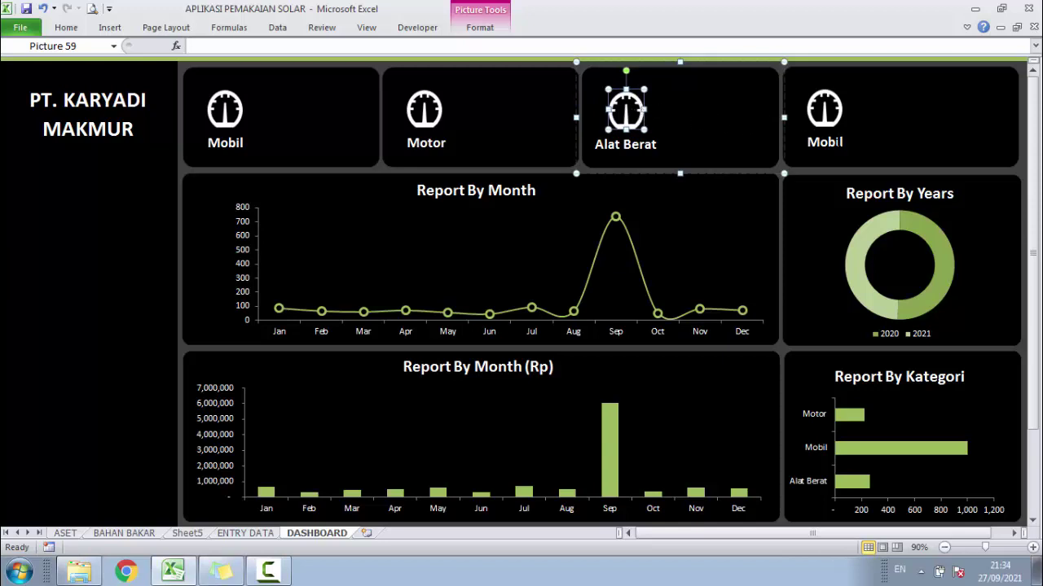
Relabel the fourth card BBM, shift the label into place, and save the workbook
left_click(838, 143)
double_click(837, 143)
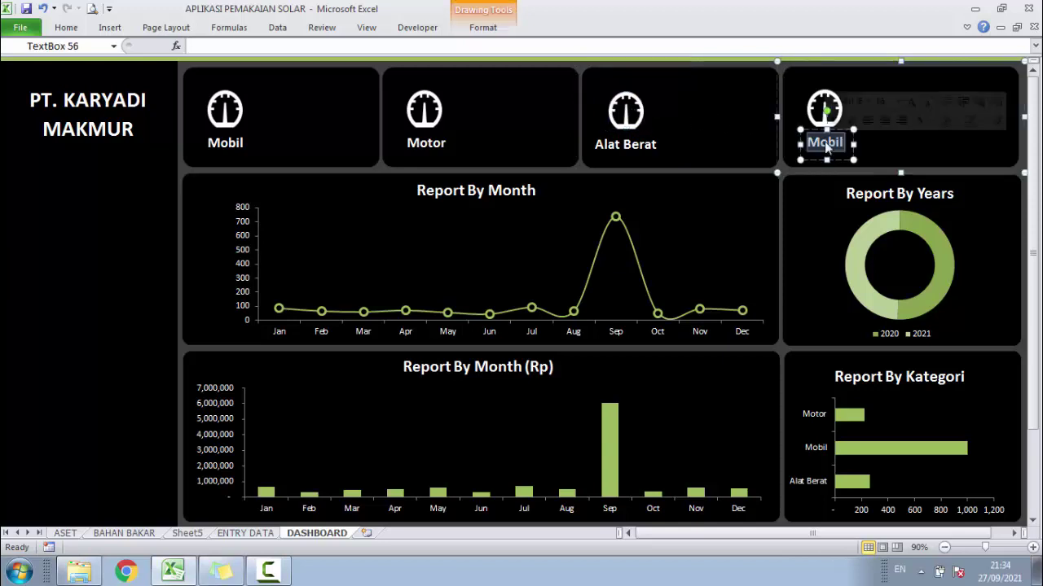
type("JU")
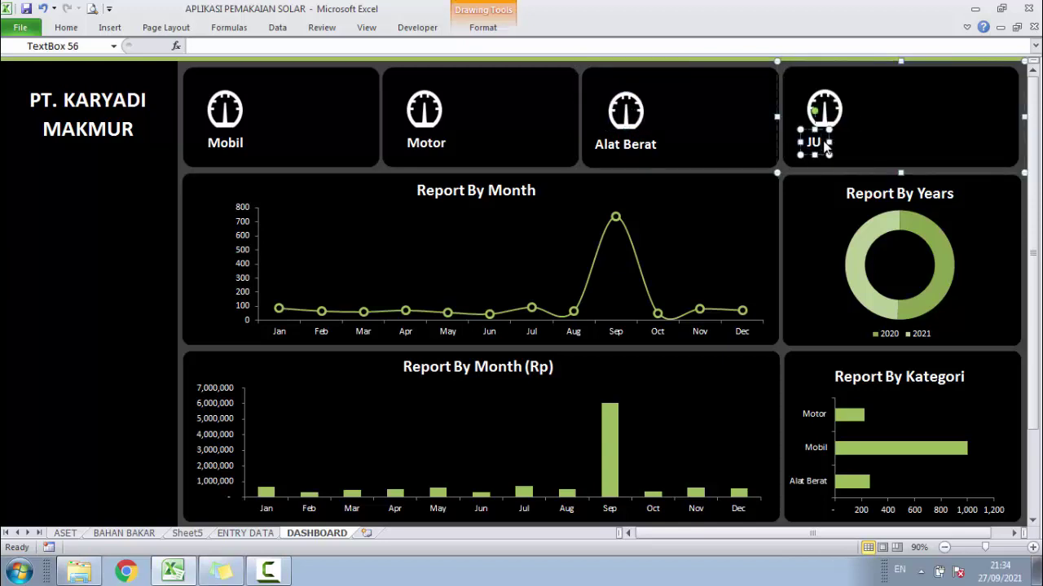
key("BackSpace")
key("BackSpace")
type("BB")
type("M")
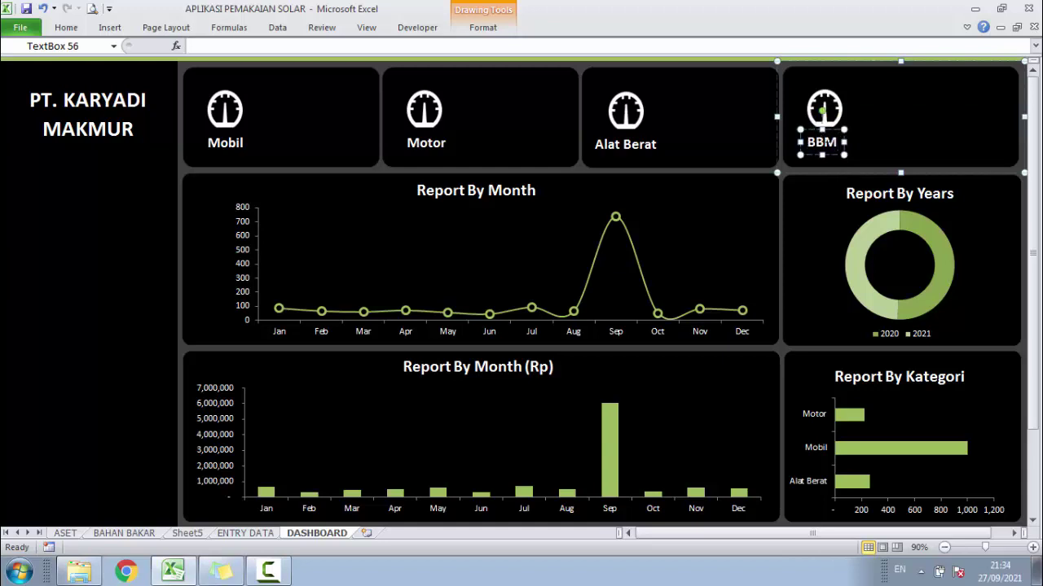
left_click_drag(831, 157, 835, 159)
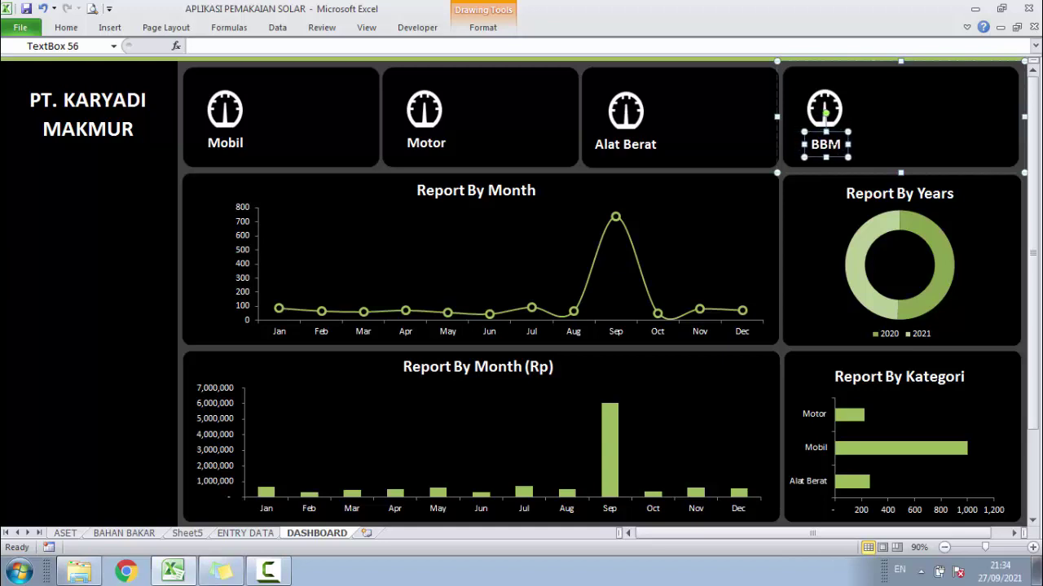
left_click(114, 285)
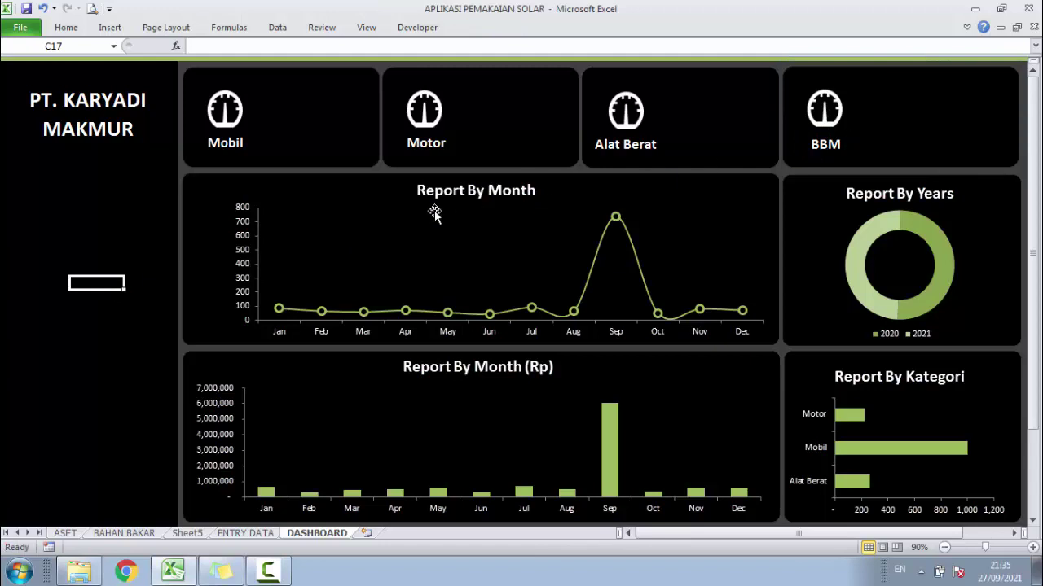
key("ctrl+s")
Duplicate the first card's Mobil label and move the copy toward the card's centre
left_click(227, 140)
left_click(228, 143)
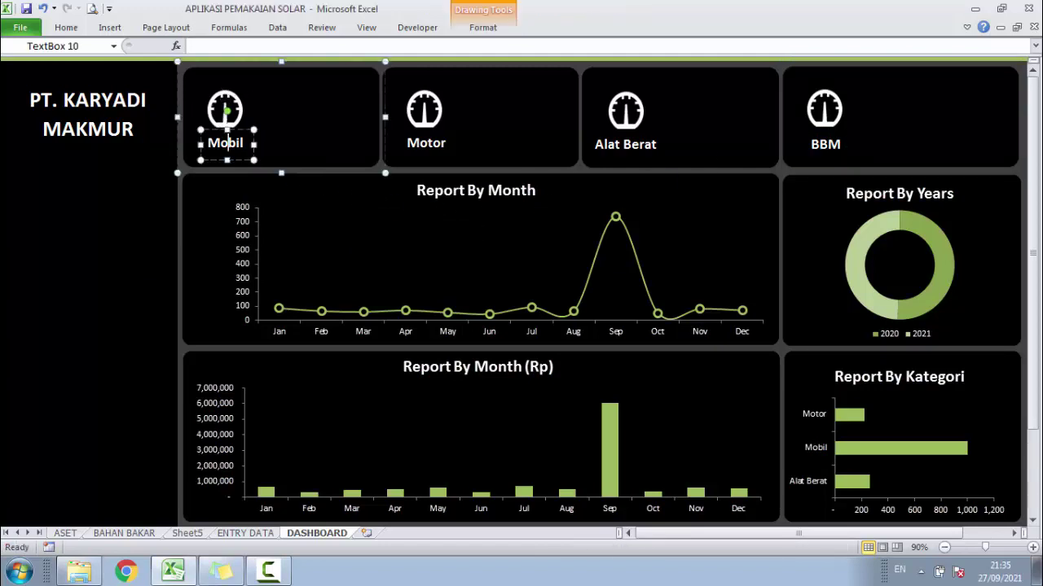
left_click(298, 172)
left_click(239, 147)
key("ctrl+c")
key("ctrl+v")
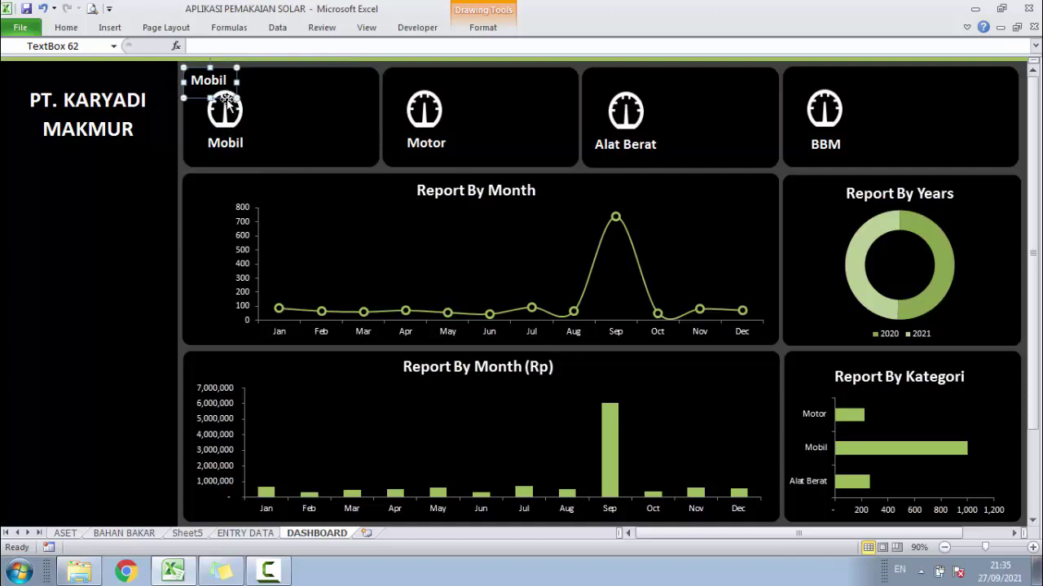
left_click_drag(229, 98, 319, 128)
Go to Sheet5 to view the Report By Kategori pivot table
left_click(153, 229)
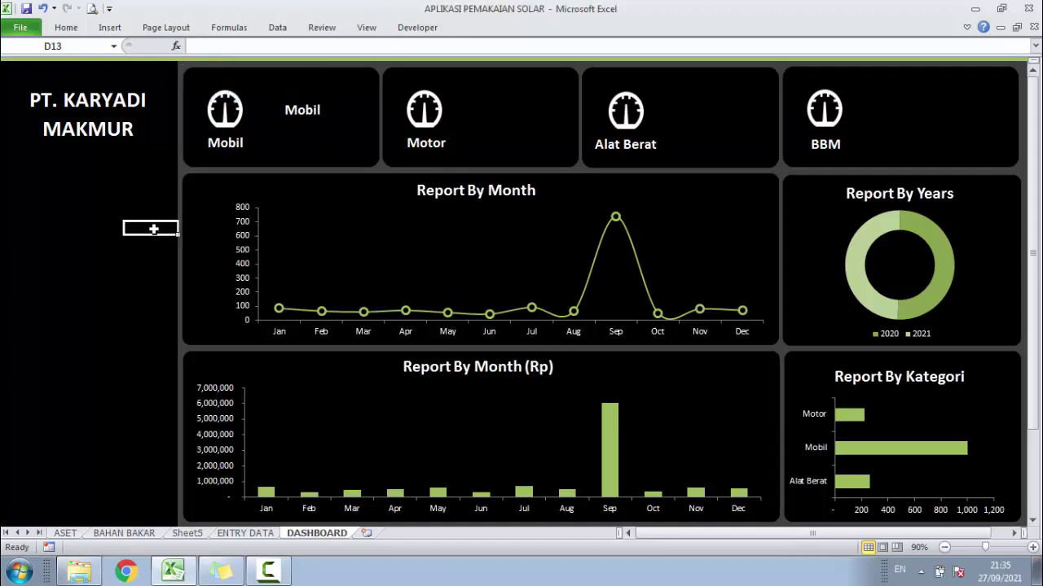
left_click(187, 533)
left_click(167, 461)
Copy the category labels A32:A34 and paste them as values into D32
left_click(61, 326)
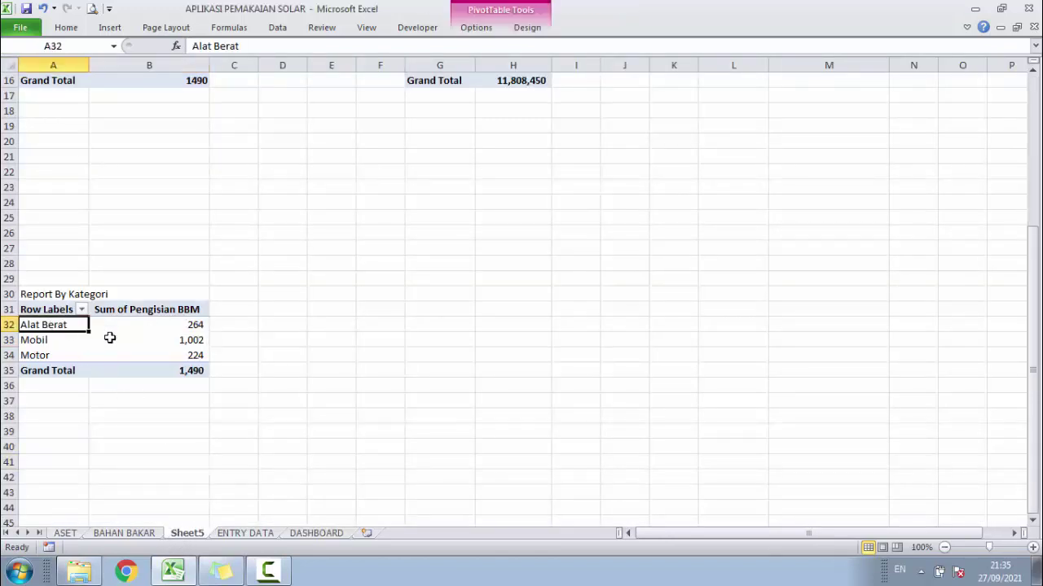
left_click(252, 324)
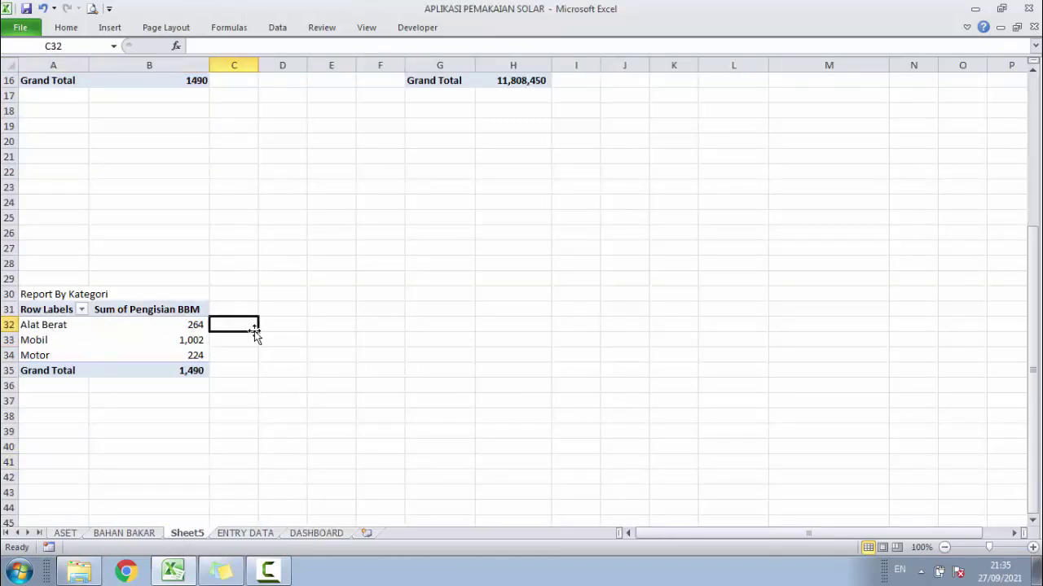
left_click(287, 537)
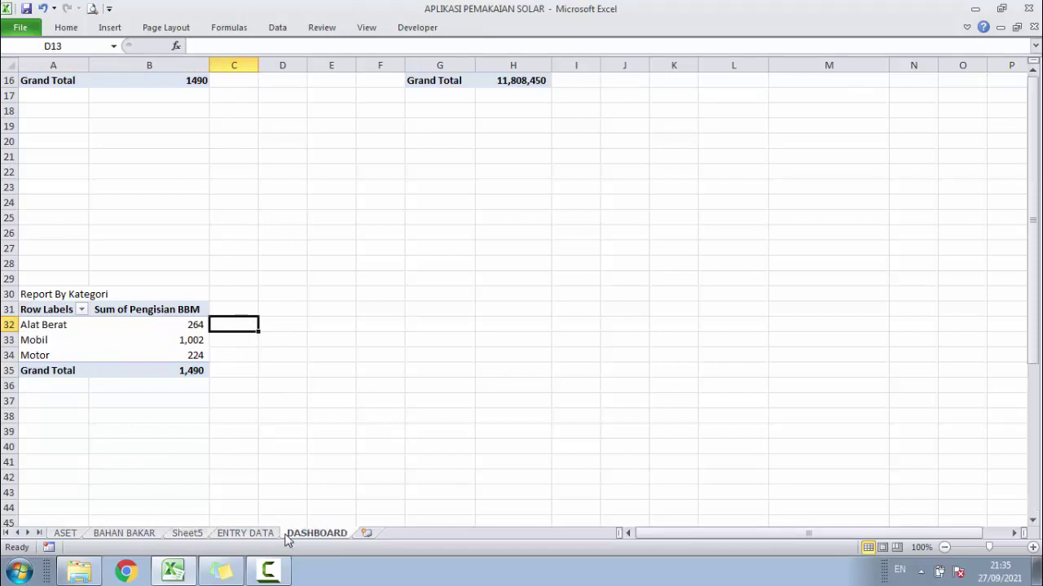
left_click(183, 532)
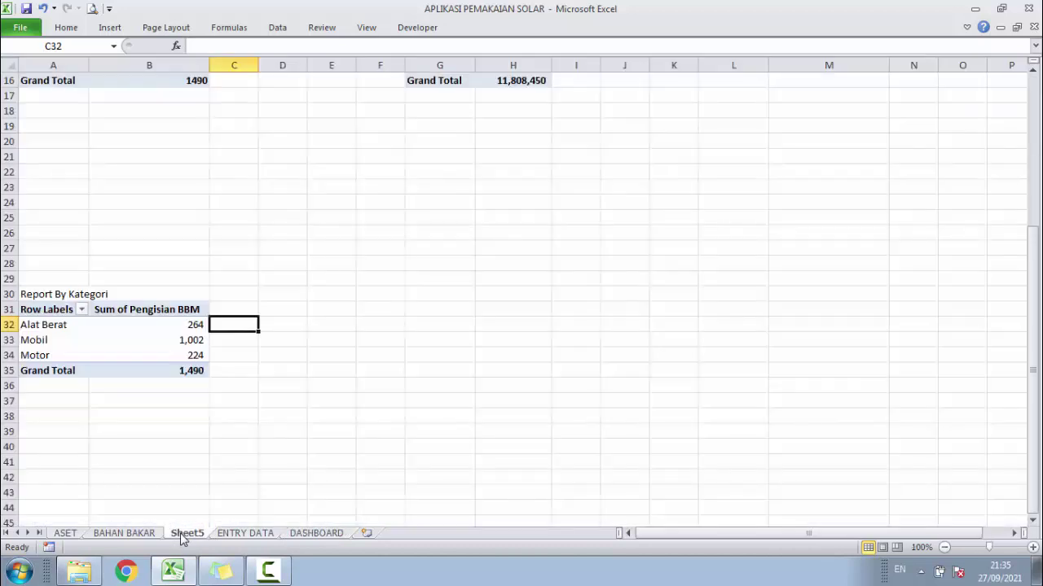
left_click(282, 327)
left_click_drag(48, 324, 46, 355)
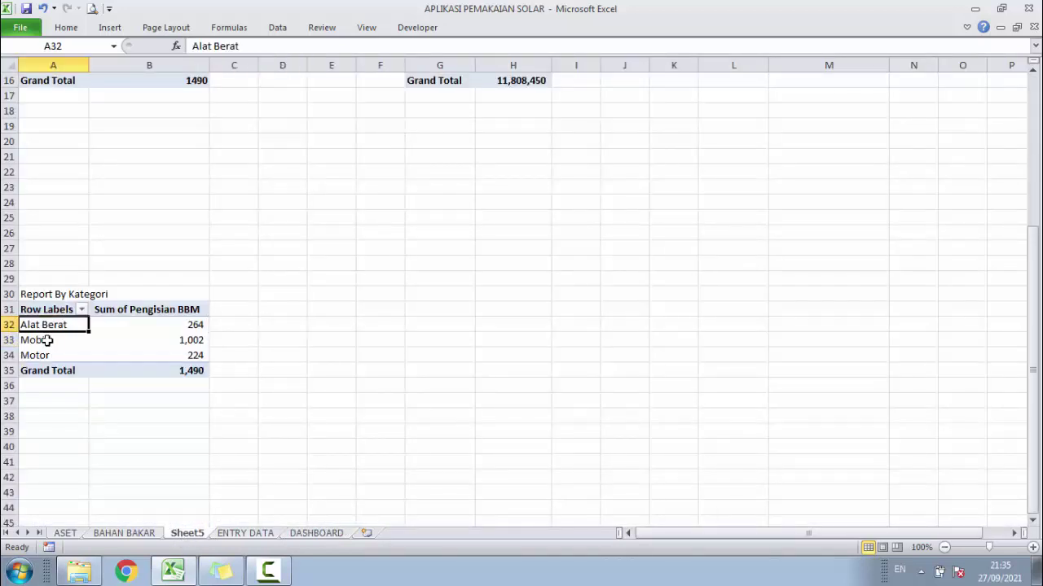
key("ctrl+c")
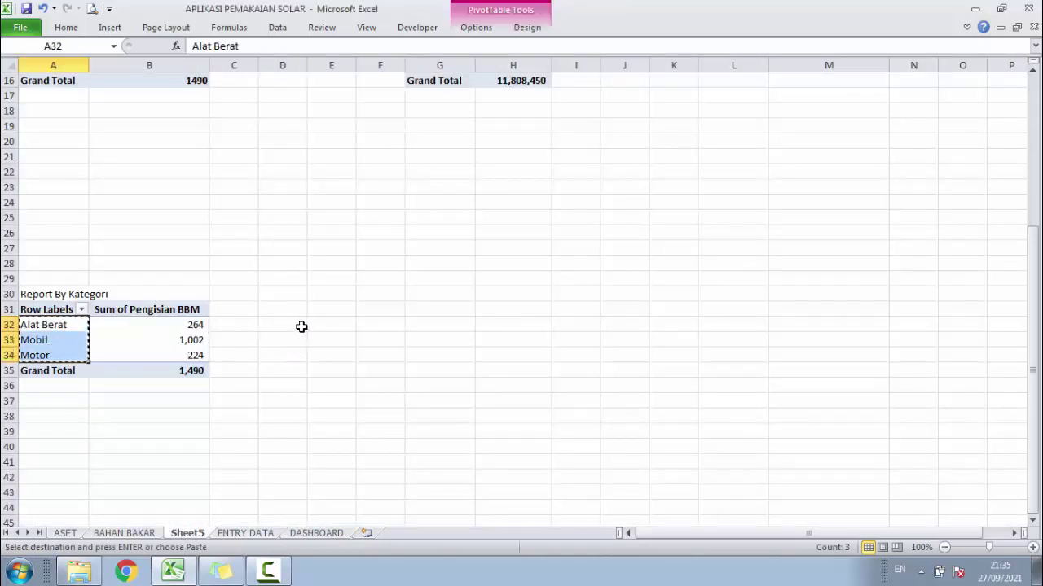
right_click(300, 326)
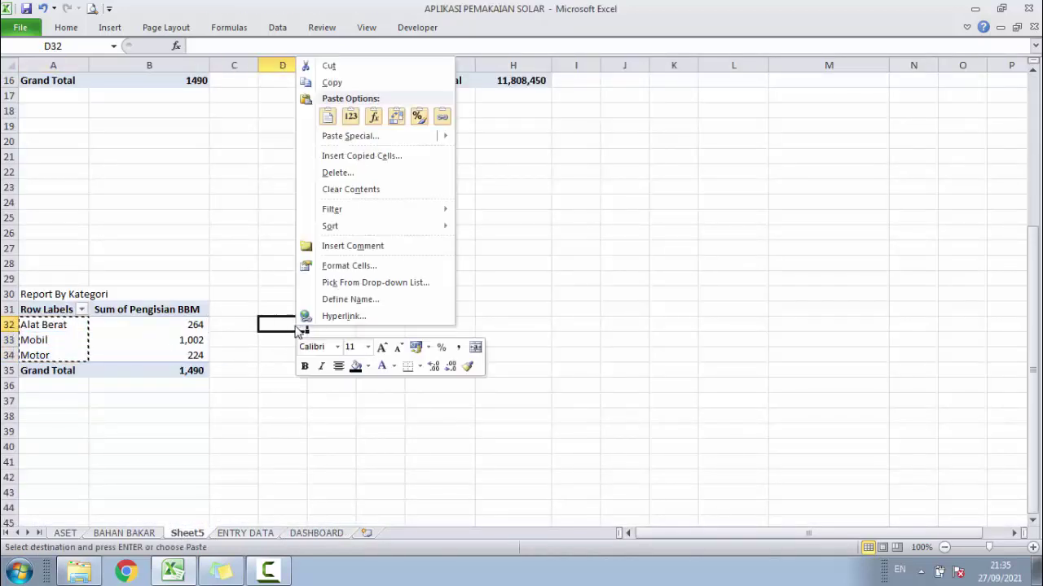
left_click(350, 116)
In E32, start a VLOOKUP of $D$32 against the pivot range $A$31:$B$35
left_click_drag(330, 326, 332, 341)
left_click(347, 324)
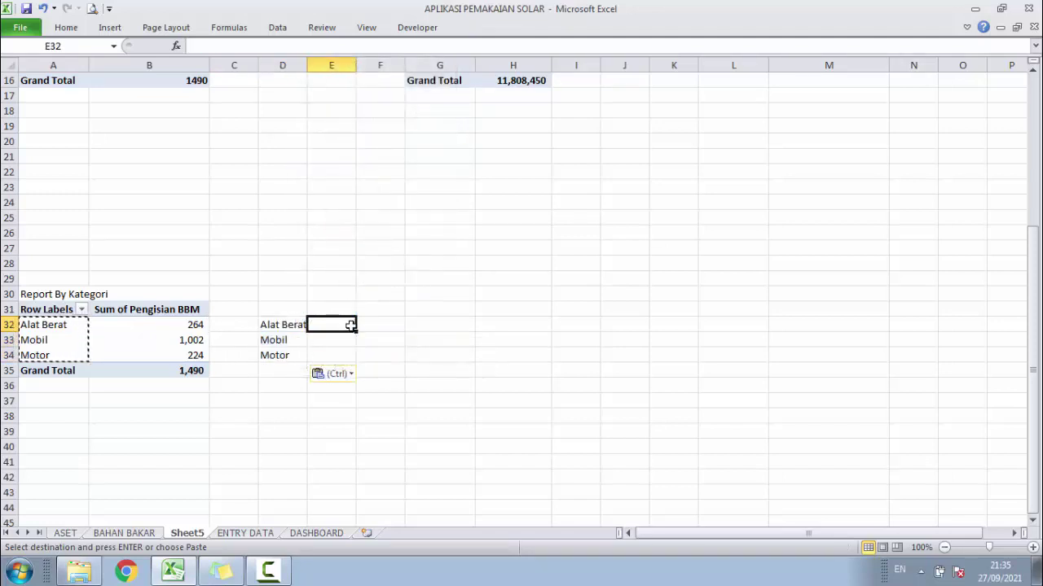
type("=")
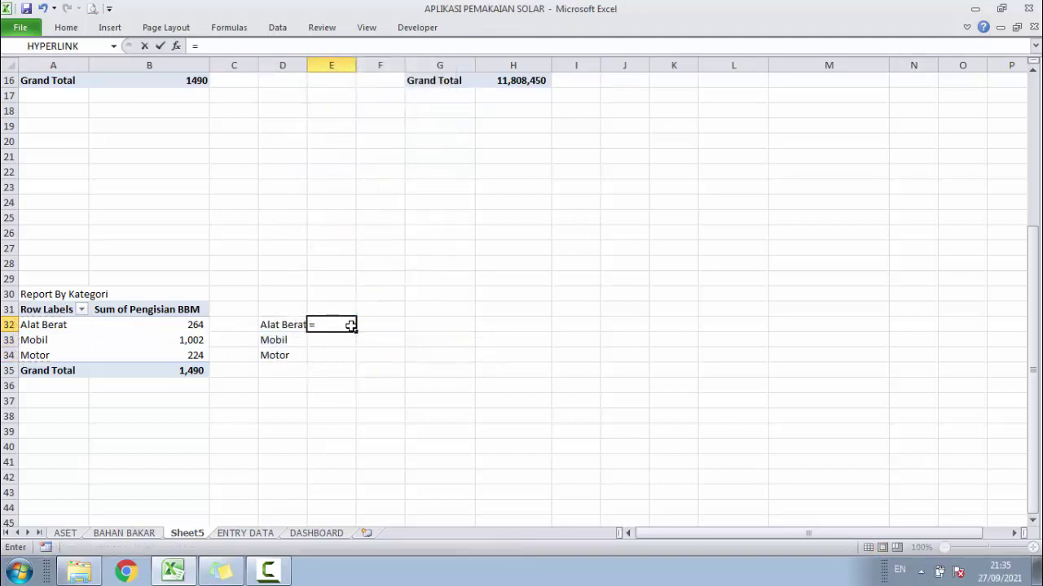
type("VL")
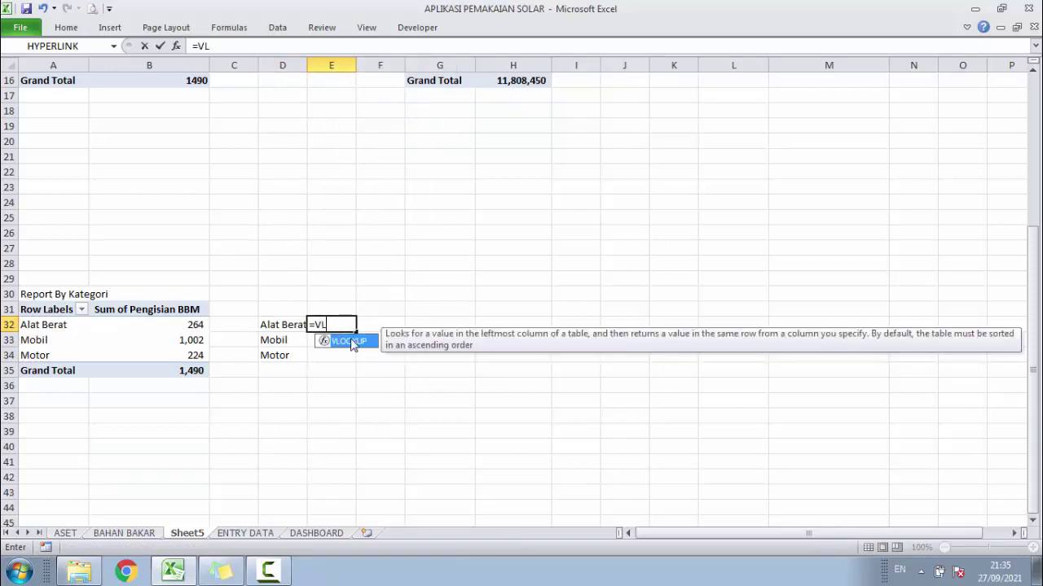
double_click(350, 341)
left_click(283, 325)
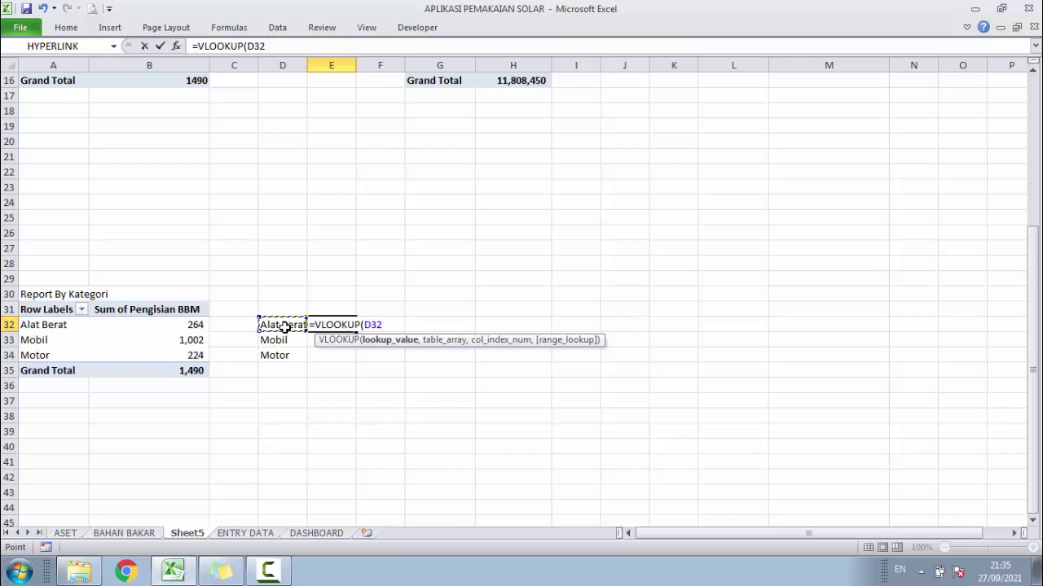
key("F4")
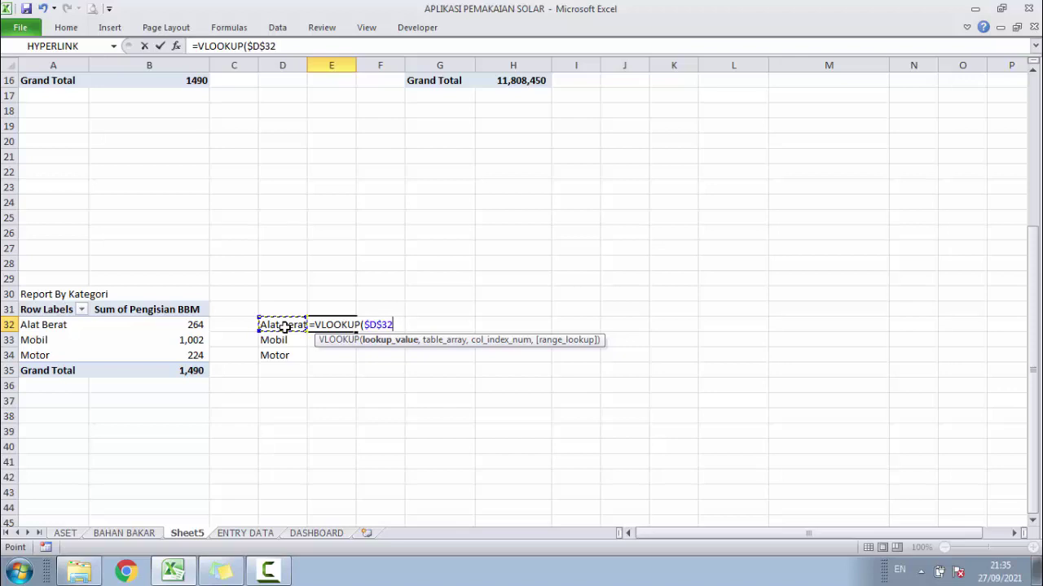
type(",")
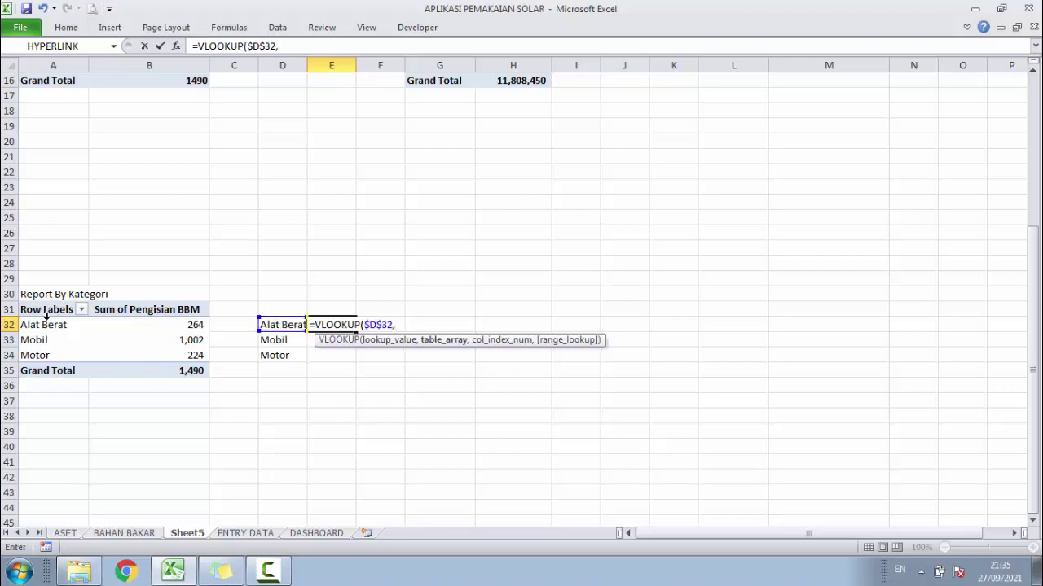
left_click(45, 324)
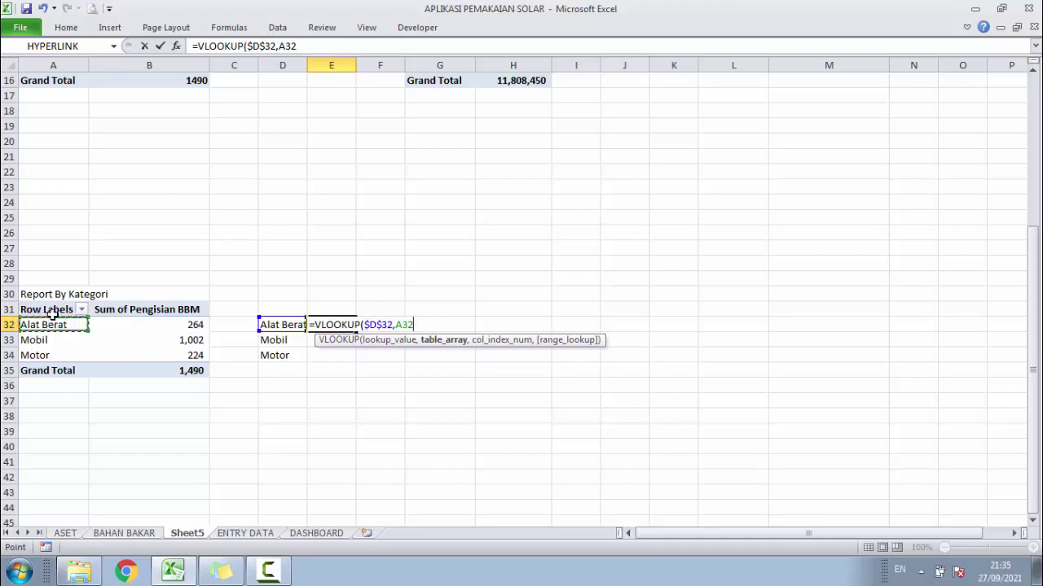
left_click_drag(48, 309, 171, 373)
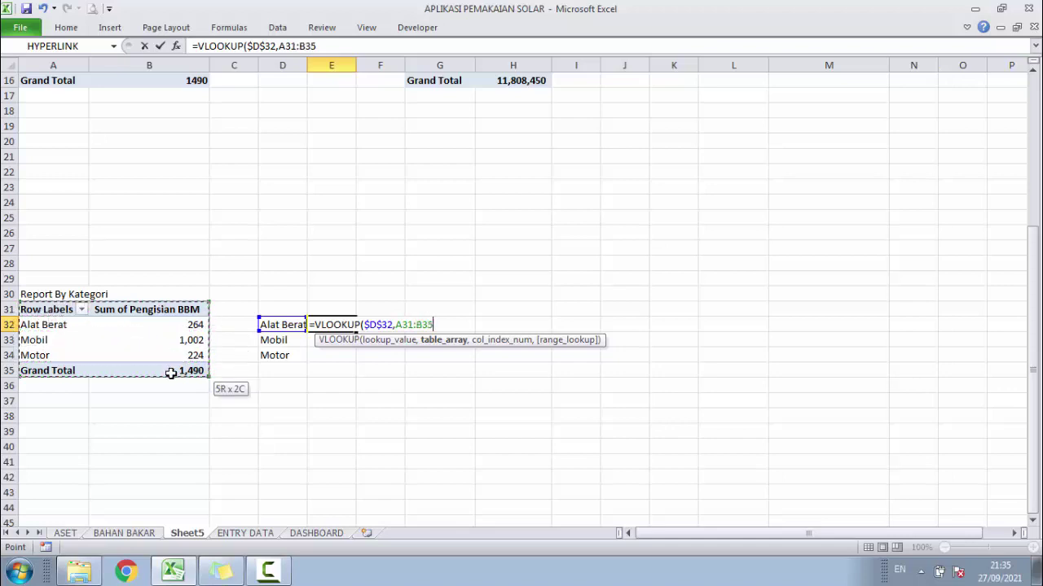
key("F4")
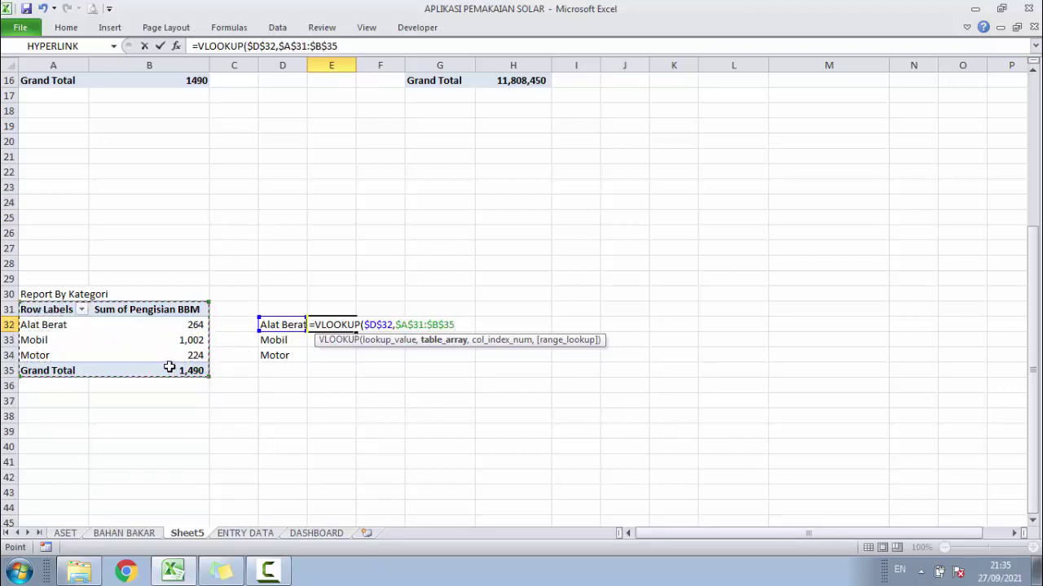
Finish the VLOOKUP with column 2 and exact match 0, returning 264
type(",")
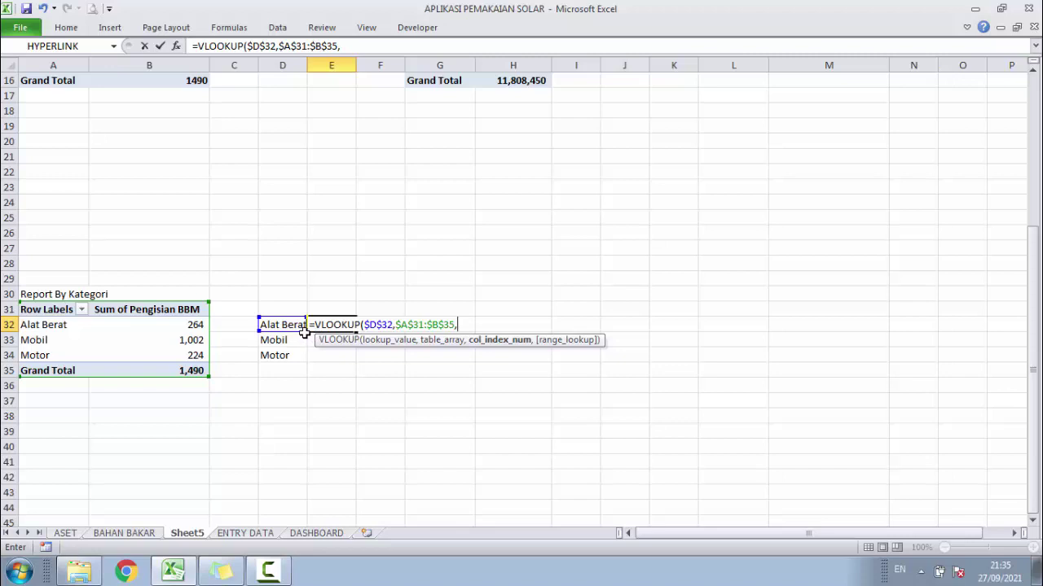
type("2,")
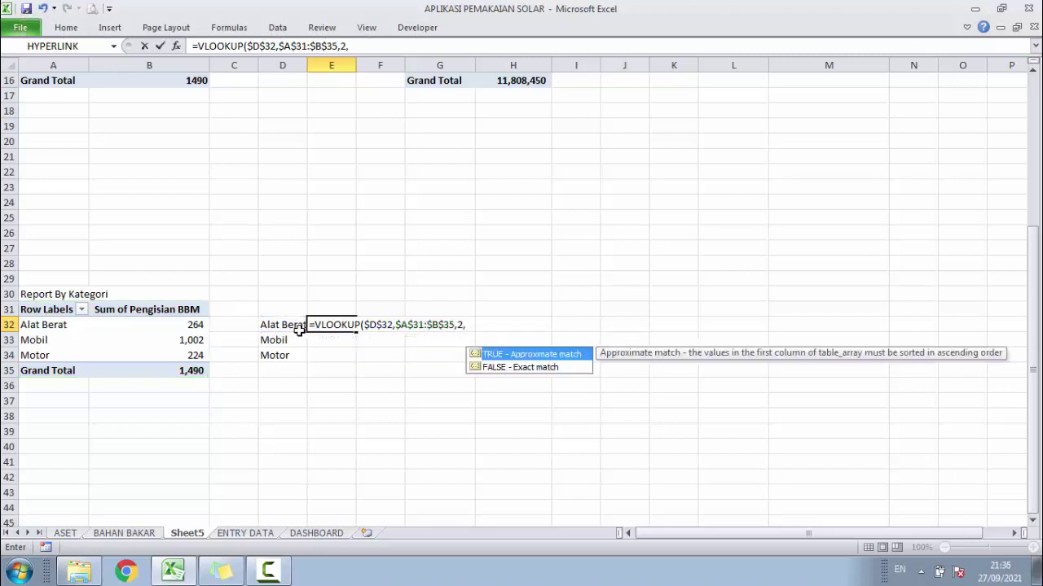
left_click(362, 46)
type("0")
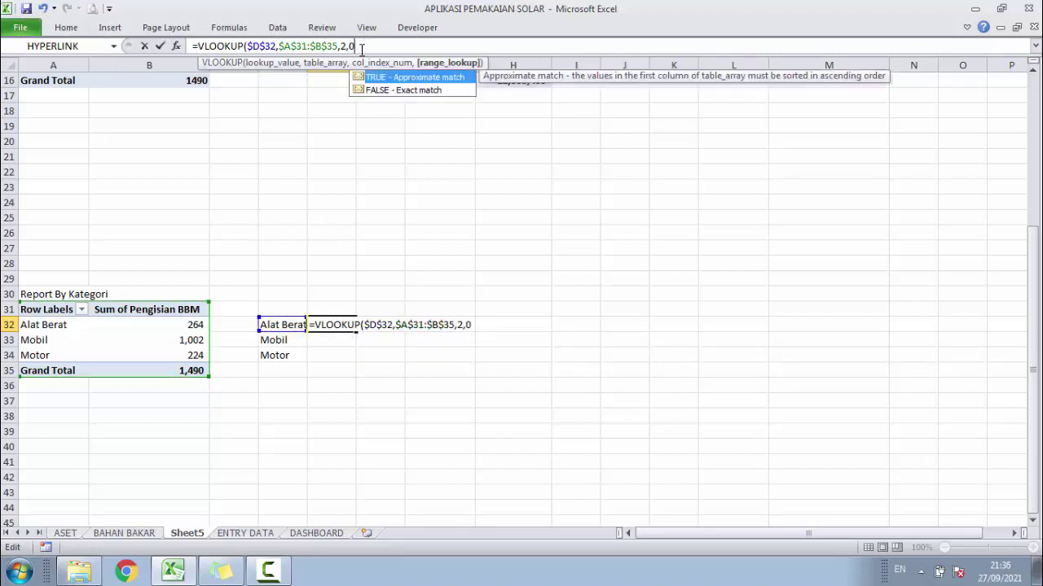
type(")")
key("Return")
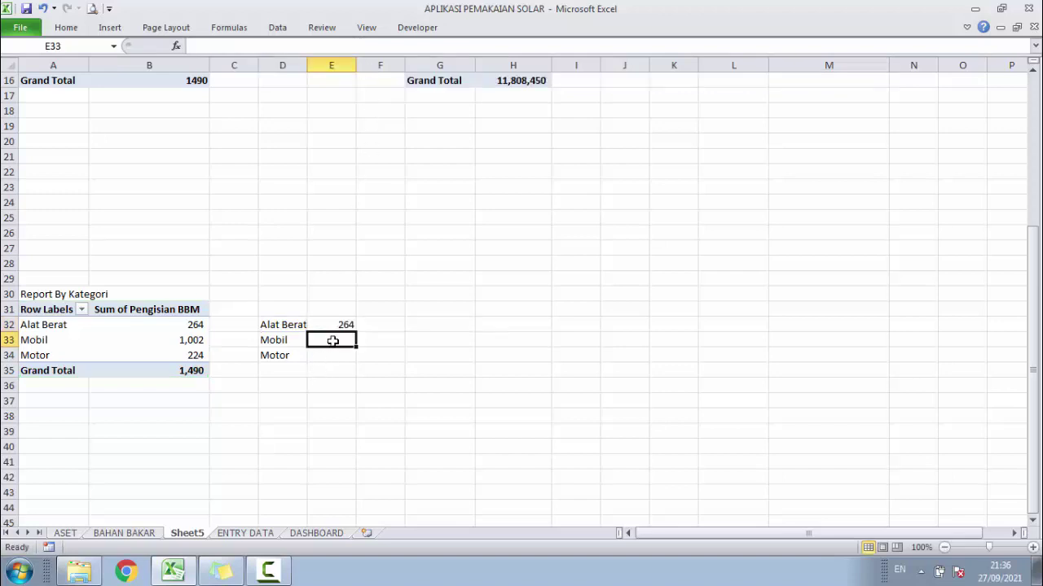
left_click(337, 314)
left_click(328, 327)
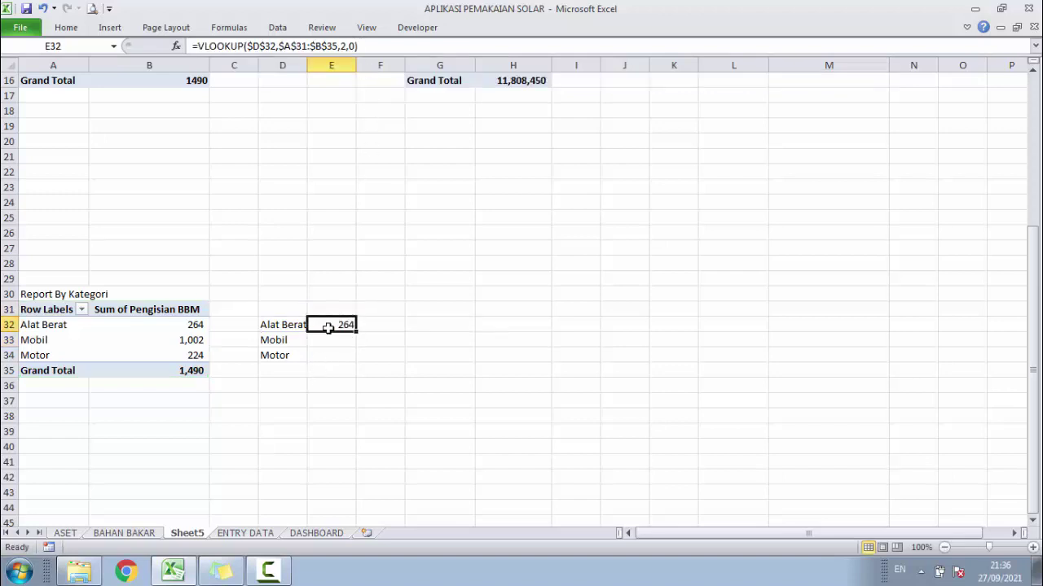
left_click(198, 45)
Wrap E32's lookup in IFERROR with fallback 0 and fill it down to E34
type("I")
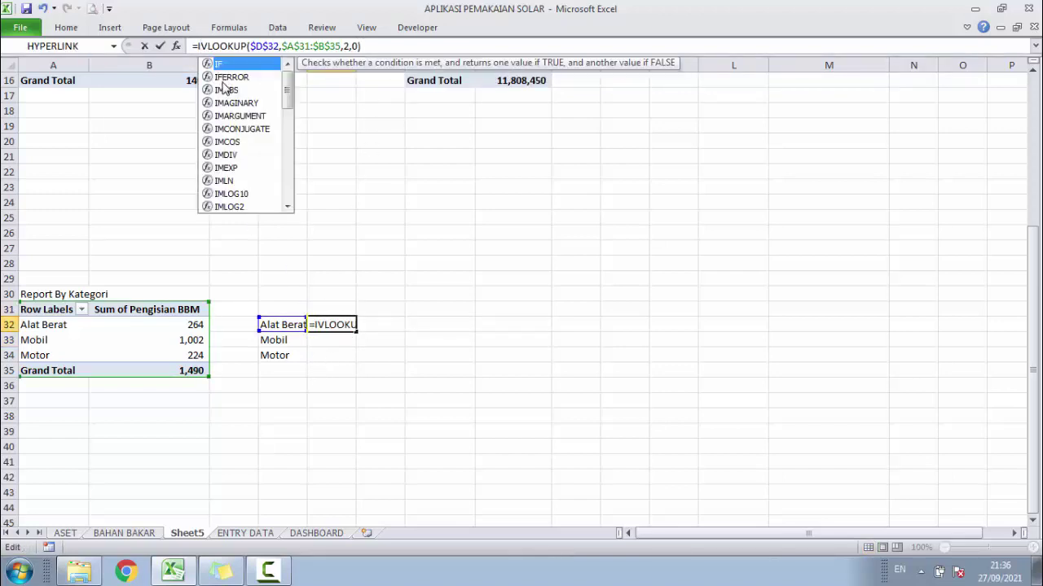
type("F")
double_click(232, 78)
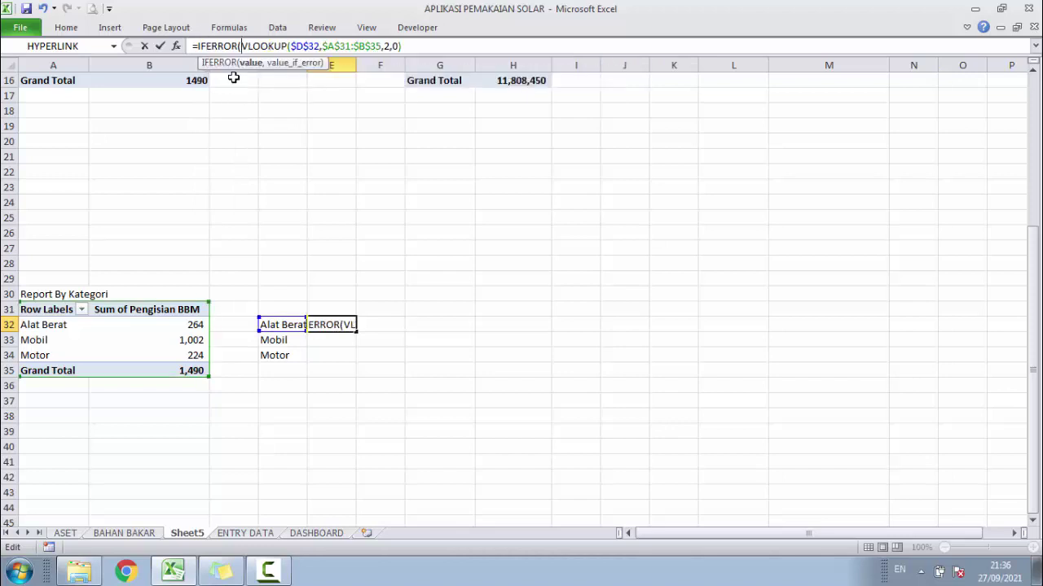
left_click(408, 46)
type(",0")
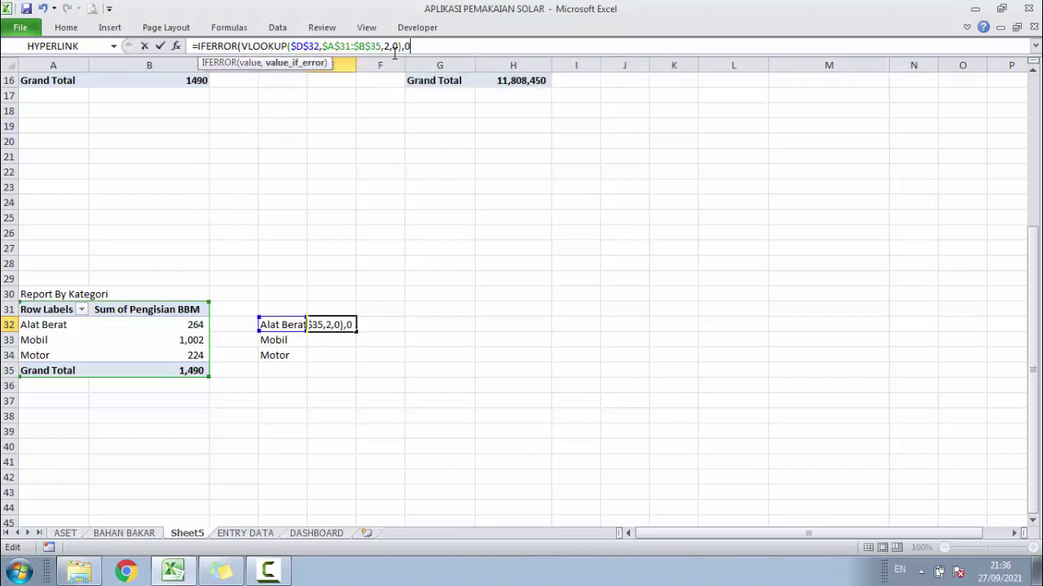
key("Return")
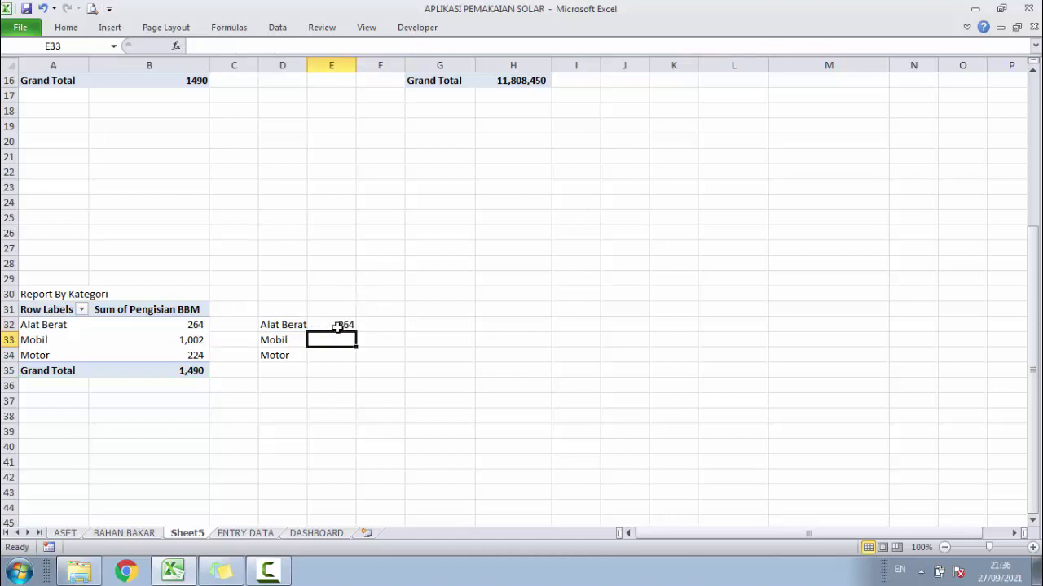
left_click(337, 325)
left_click_drag(354, 330, 351, 358)
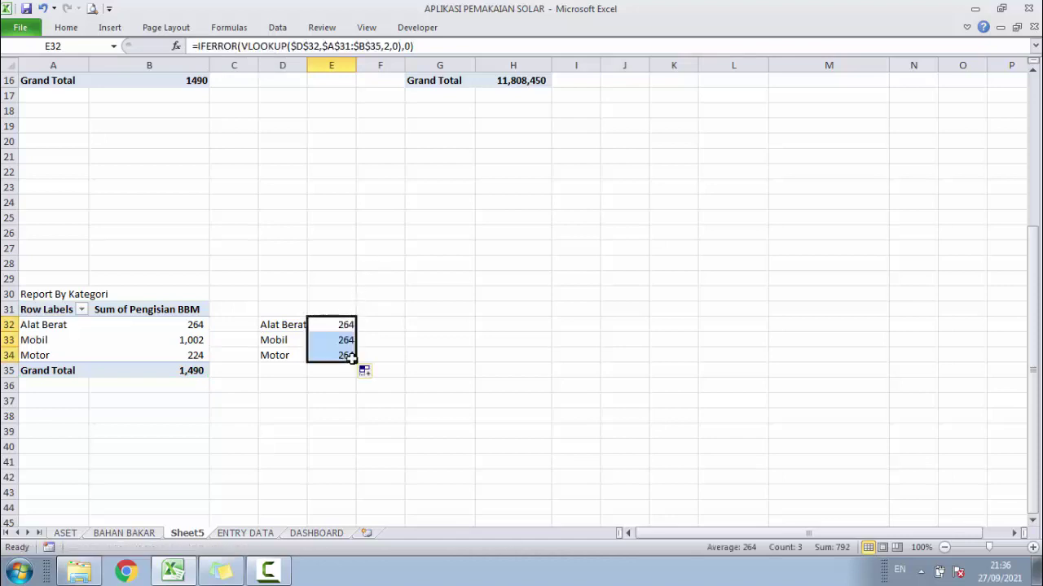
Point E33 and E34 at $D$33 and $D$34 so they show 1002 and 224
left_click(346, 339)
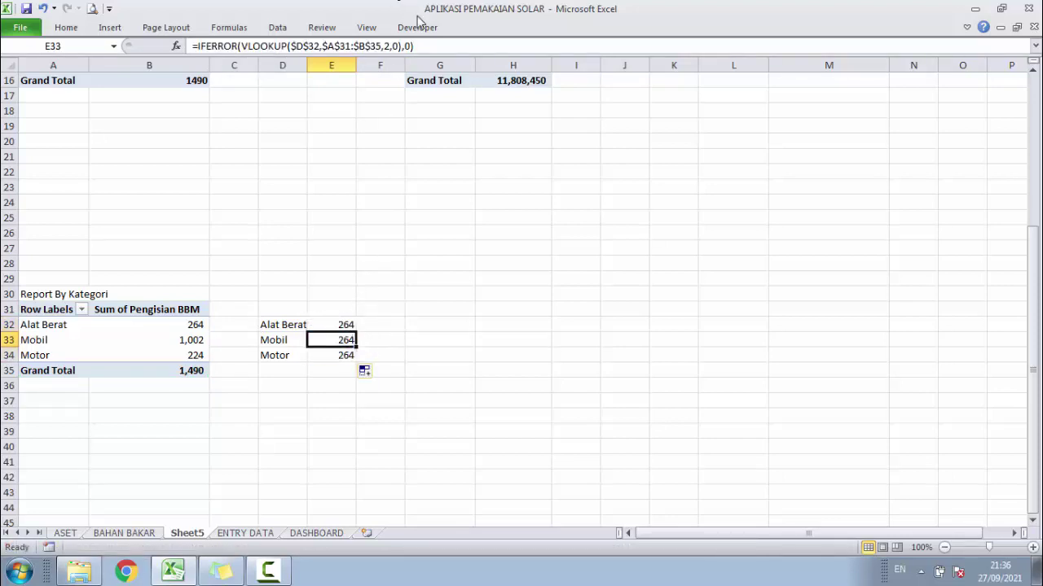
left_click(426, 44)
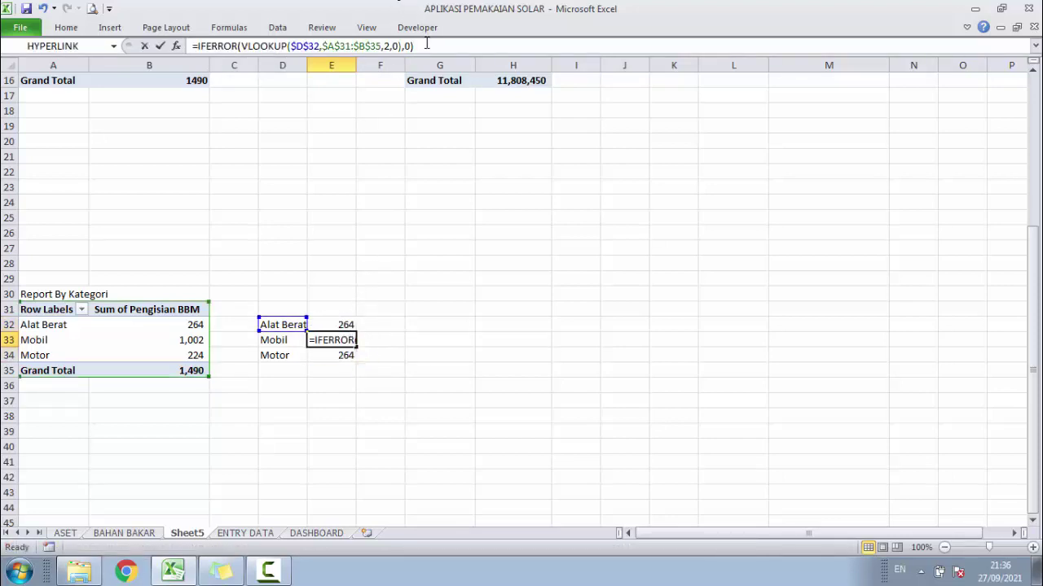
left_click(277, 340)
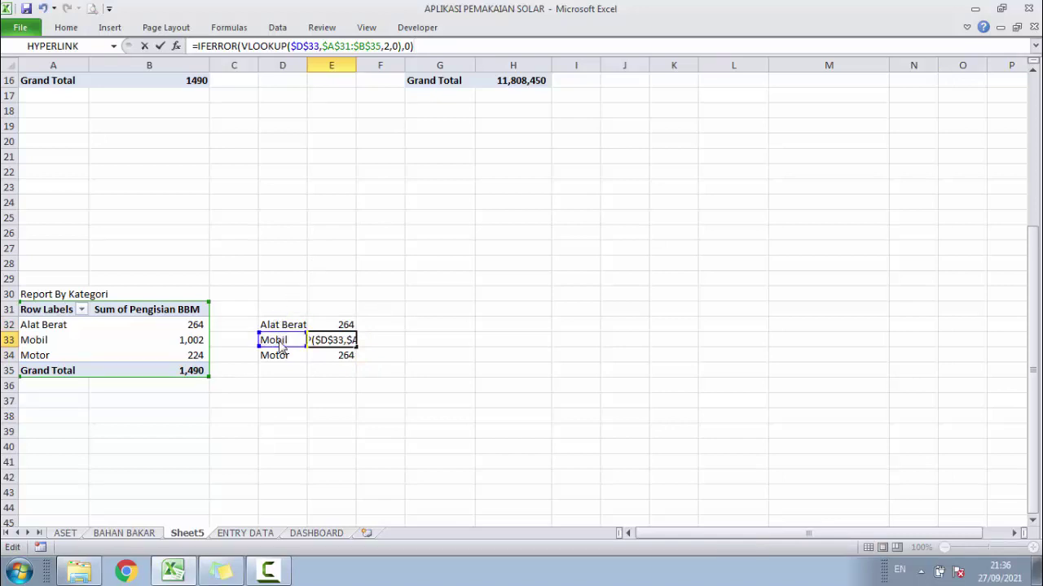
key("Return")
left_click(447, 45)
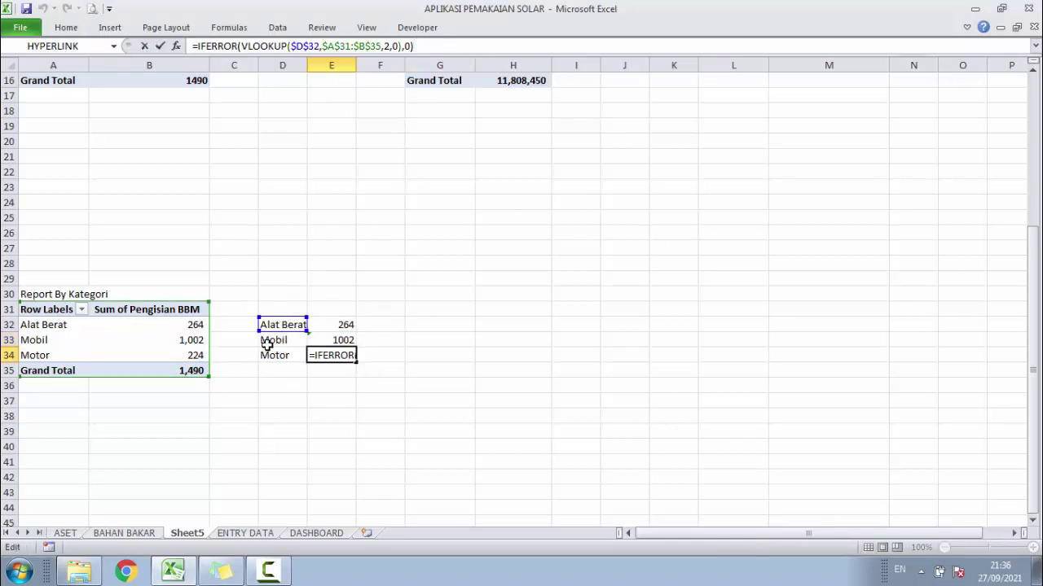
left_click(267, 356)
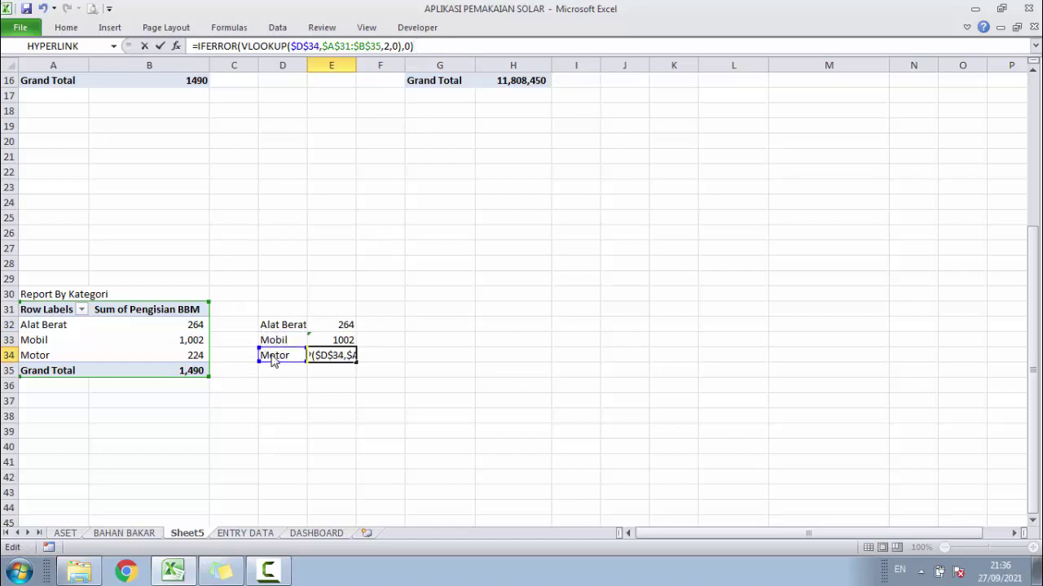
key("Return")
left_click(408, 329)
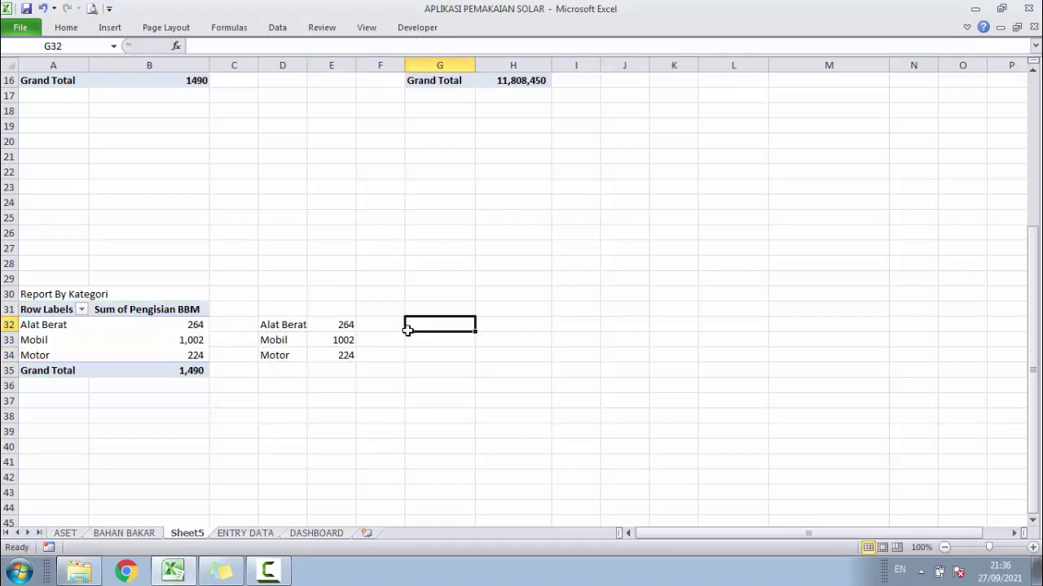
left_click(349, 368)
AutoSum E32:E34 into E35 for a 1,490 total and save
left_click(66, 27)
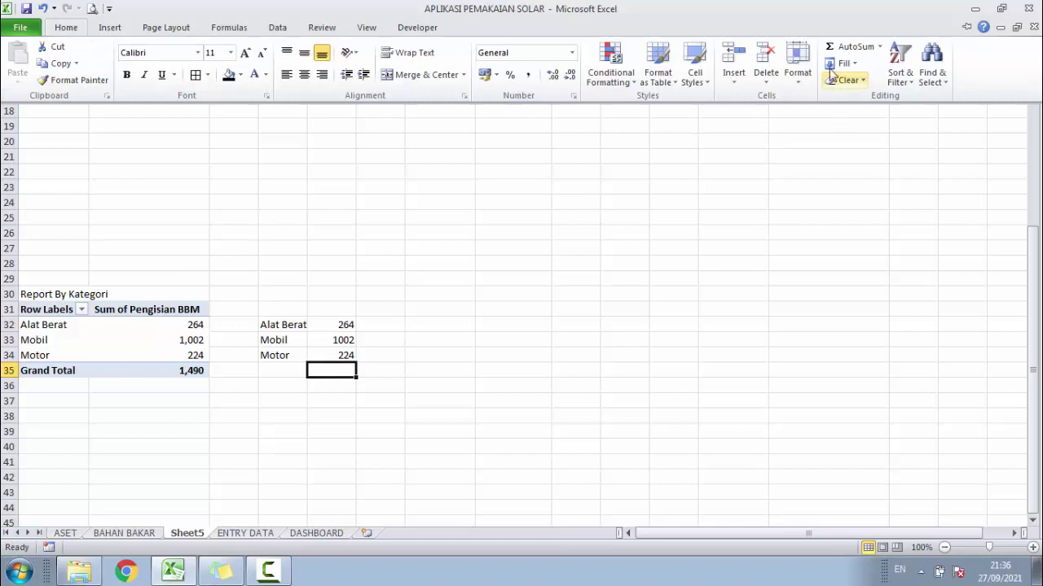
left_click(852, 44)
key("Return")
left_click(673, 293)
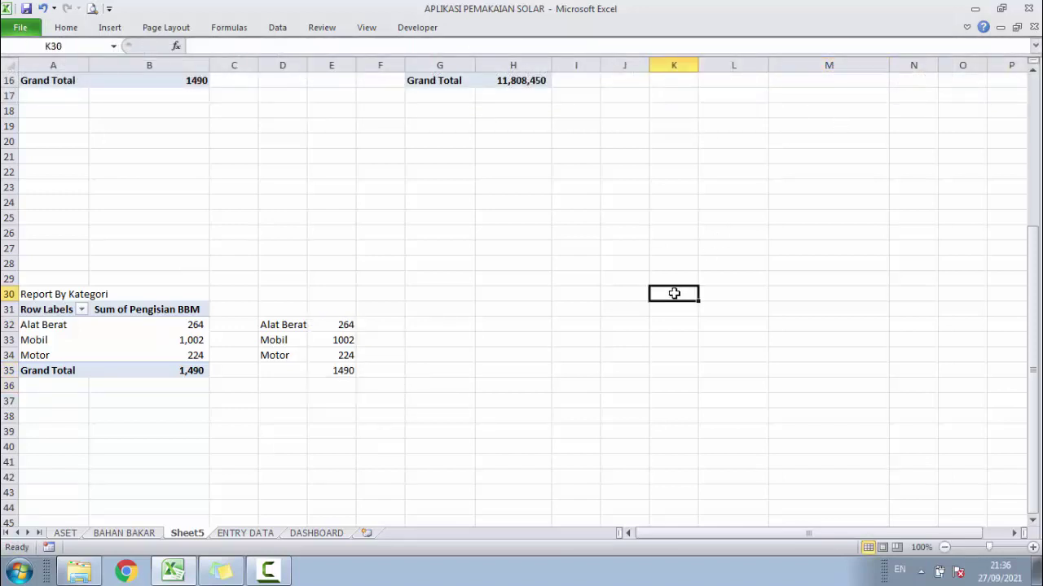
key("ctrl+s")
Apply comma style and the Number format to E32:E35
left_click_drag(342, 325, 343, 356)
left_click(65, 27)
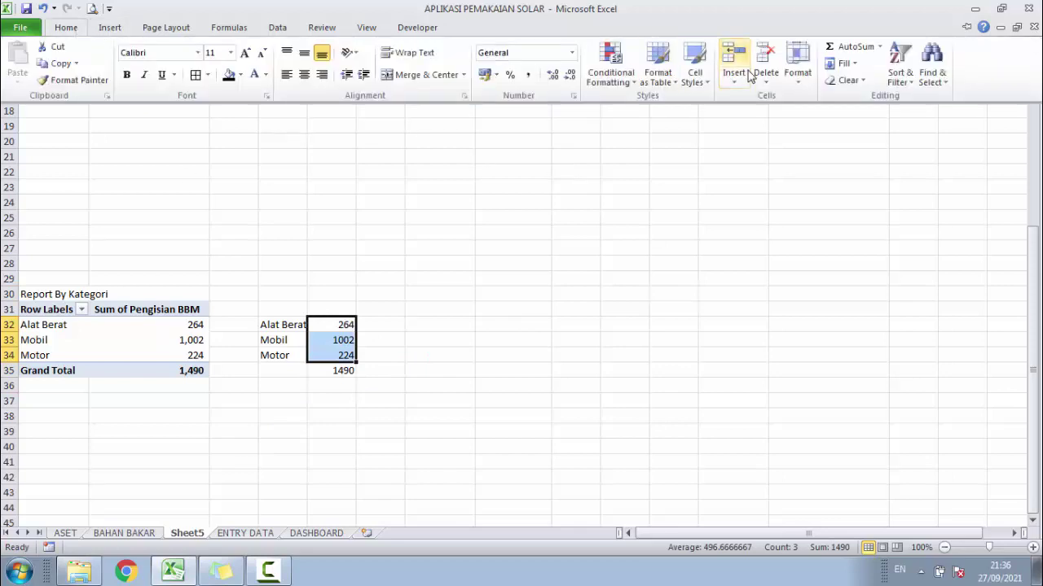
left_click(528, 76)
left_click_drag(340, 372, 334, 327)
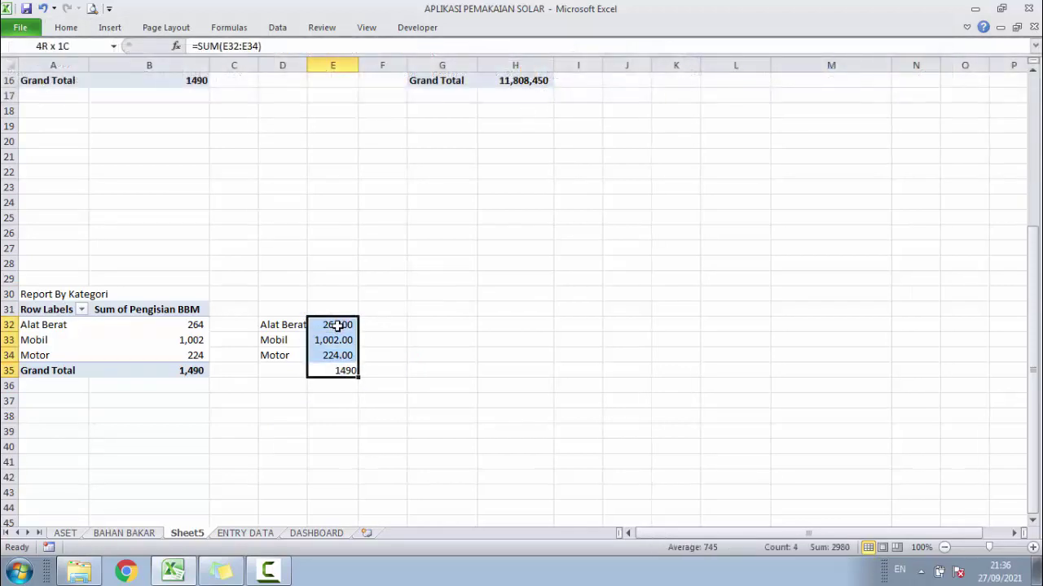
left_click(70, 35)
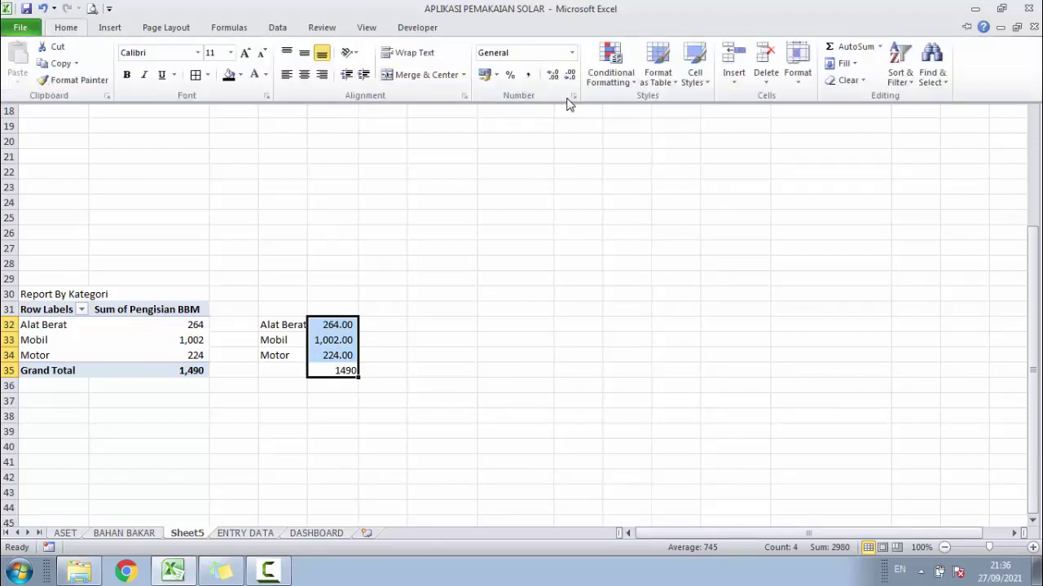
left_click(572, 53)
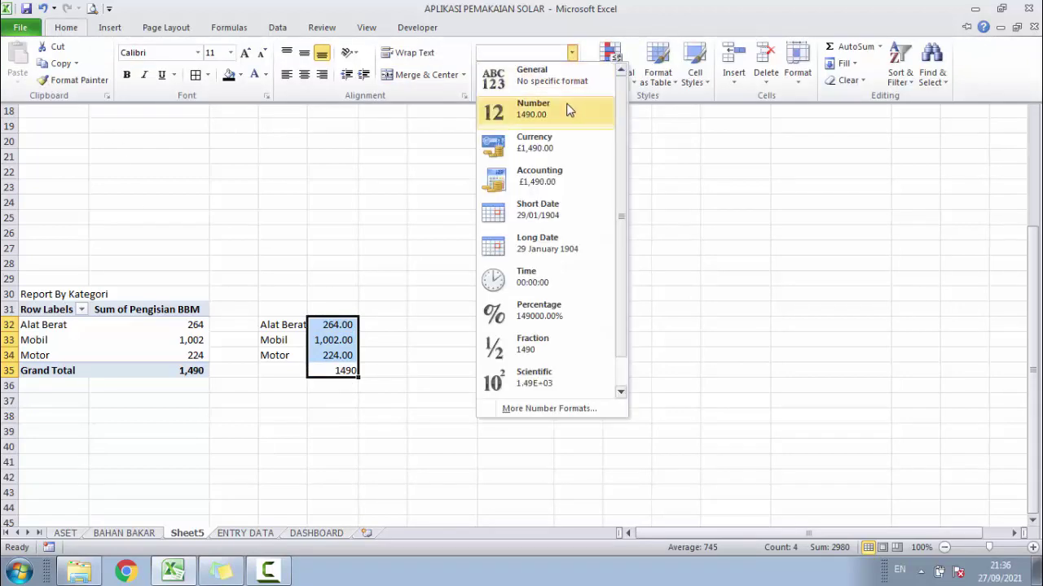
left_click(568, 110)
In Format Cells, turn on the 1000 separator with 0 decimal places
left_click(70, 35)
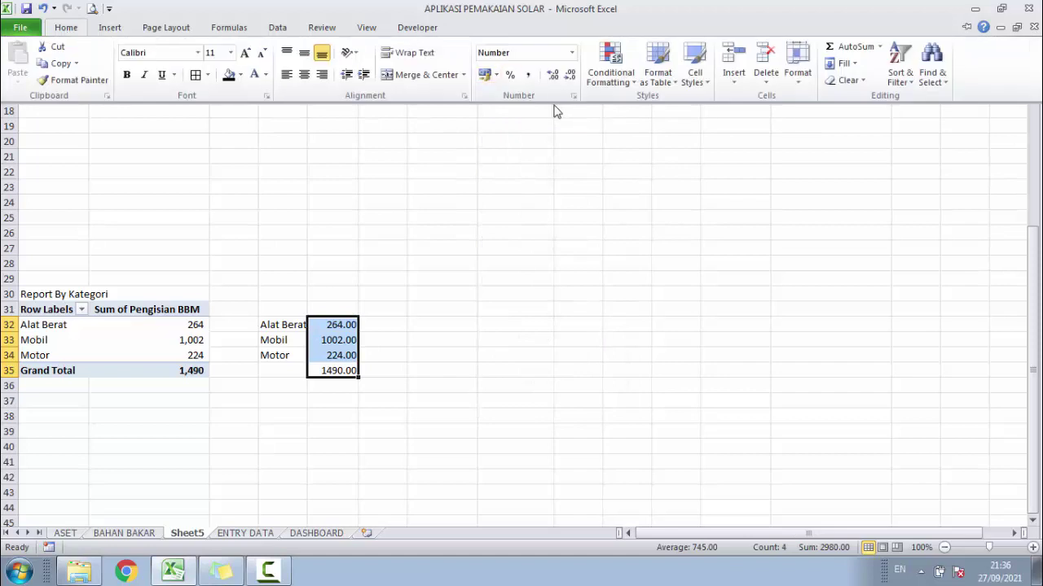
left_click(573, 97)
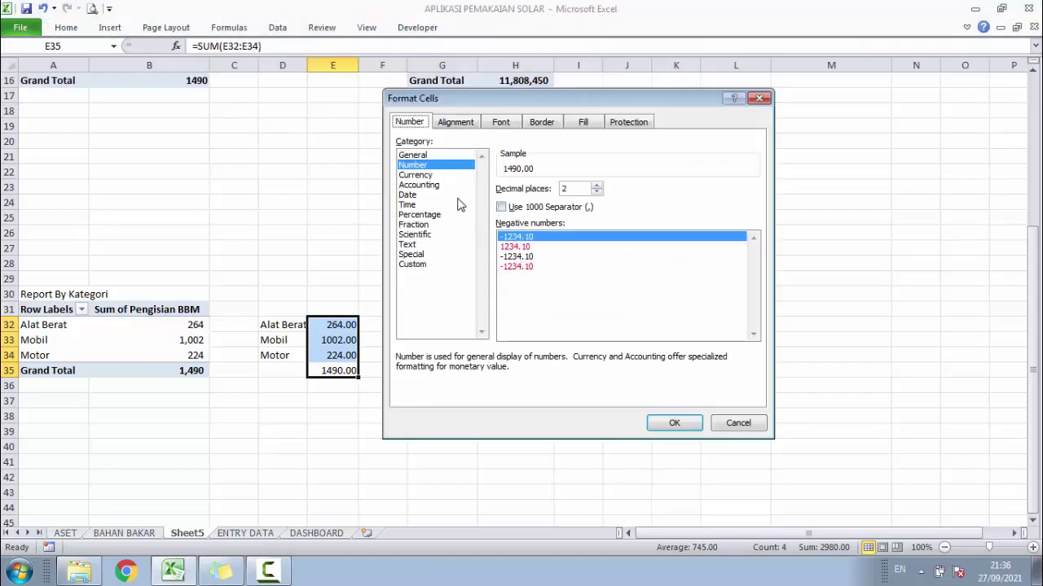
left_click(534, 207)
left_click(596, 192)
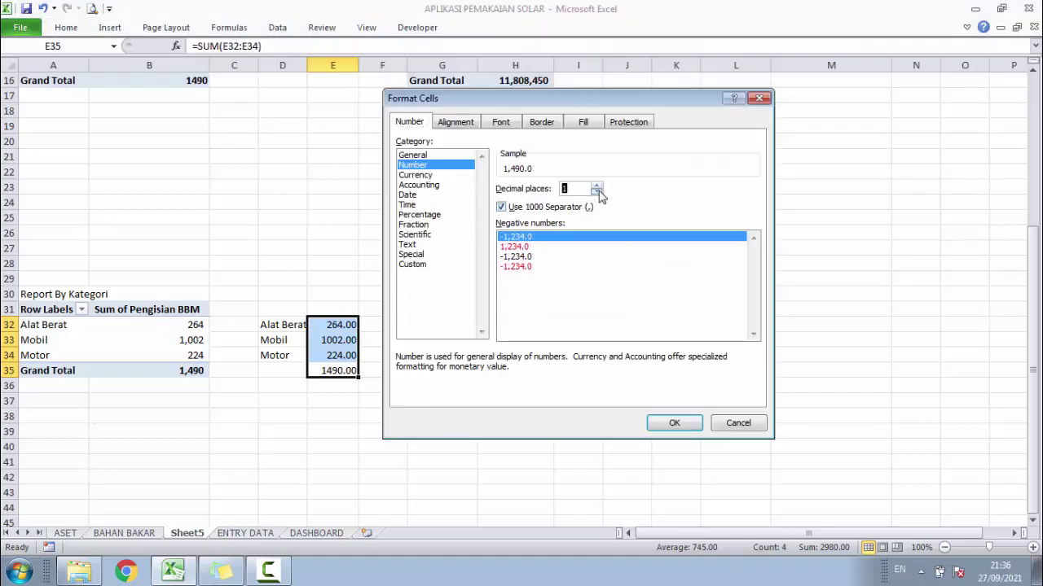
left_click(597, 192)
left_click(674, 424)
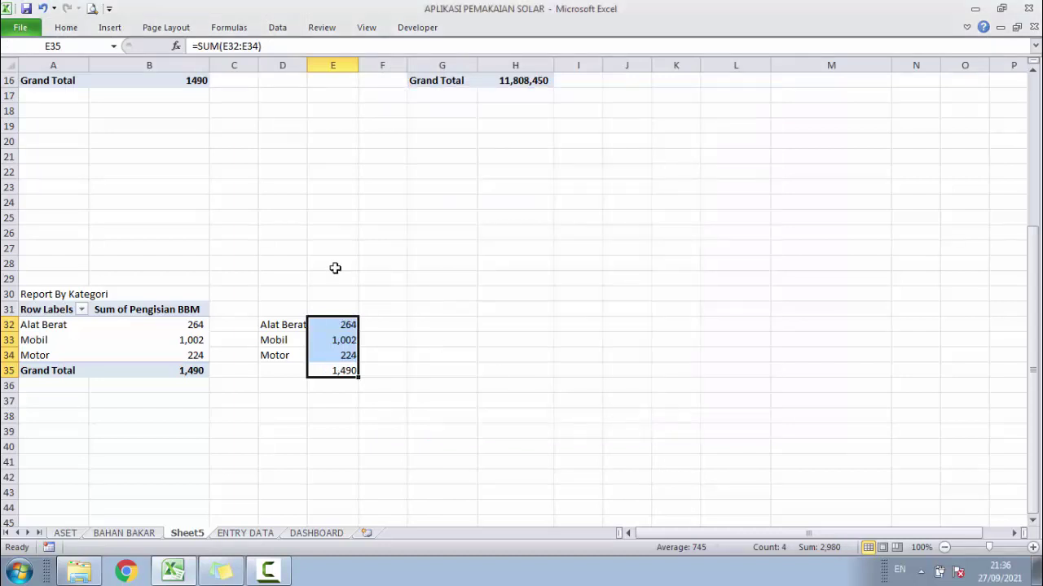
left_click(462, 302)
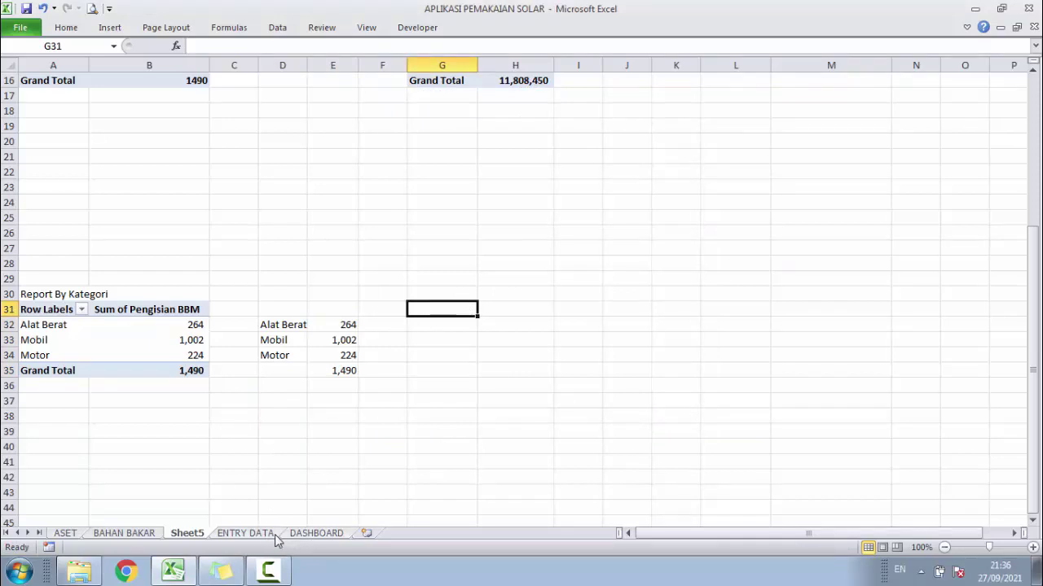
On DASHBOARD, place a copy of the Mobil text box beside the first card's gauge
left_click(317, 532)
left_click(323, 136)
left_click(97, 201)
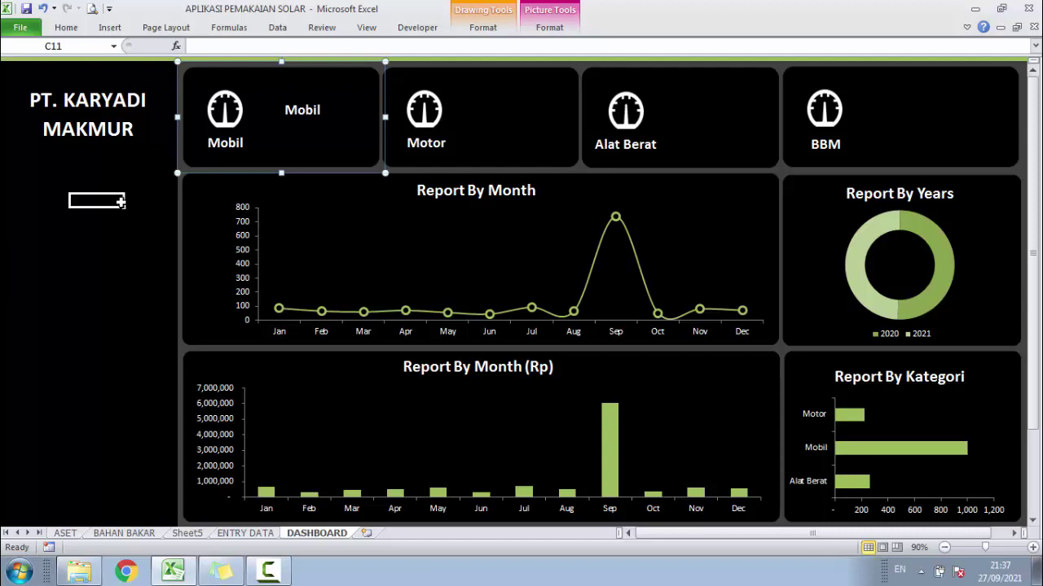
left_click(135, 184)
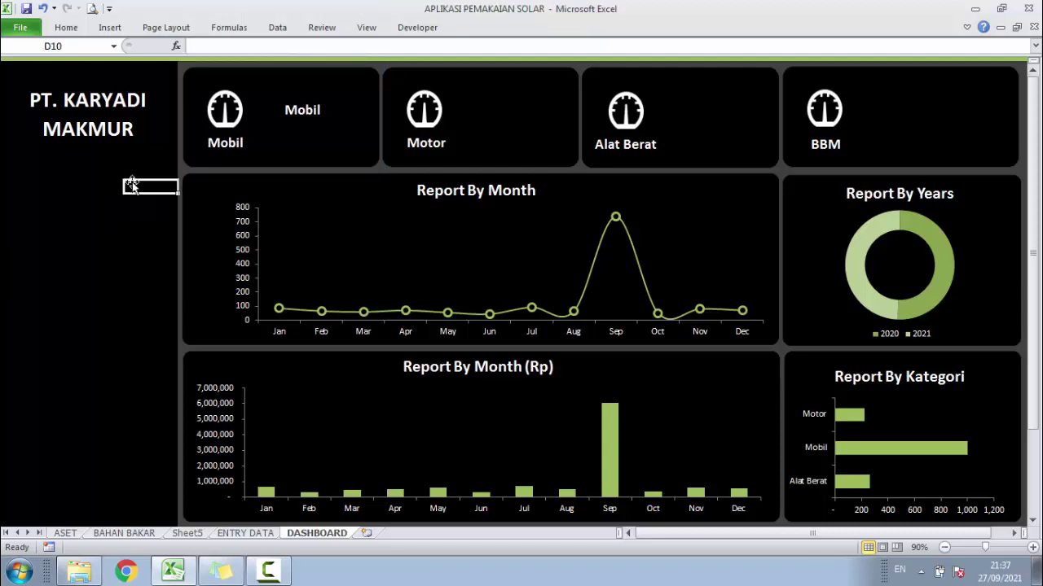
left_click(135, 230)
left_click(110, 27)
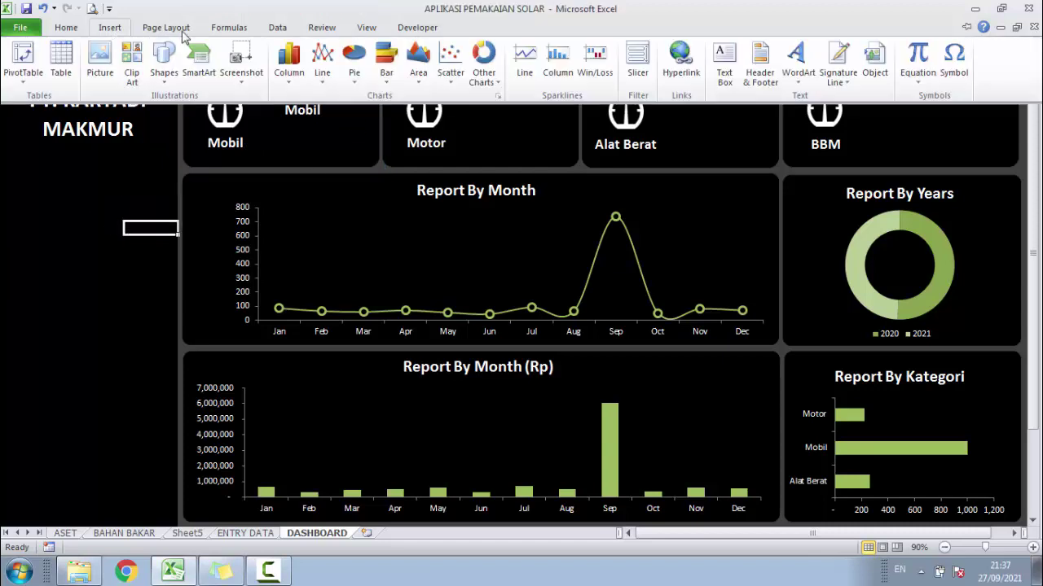
left_click(220, 142)
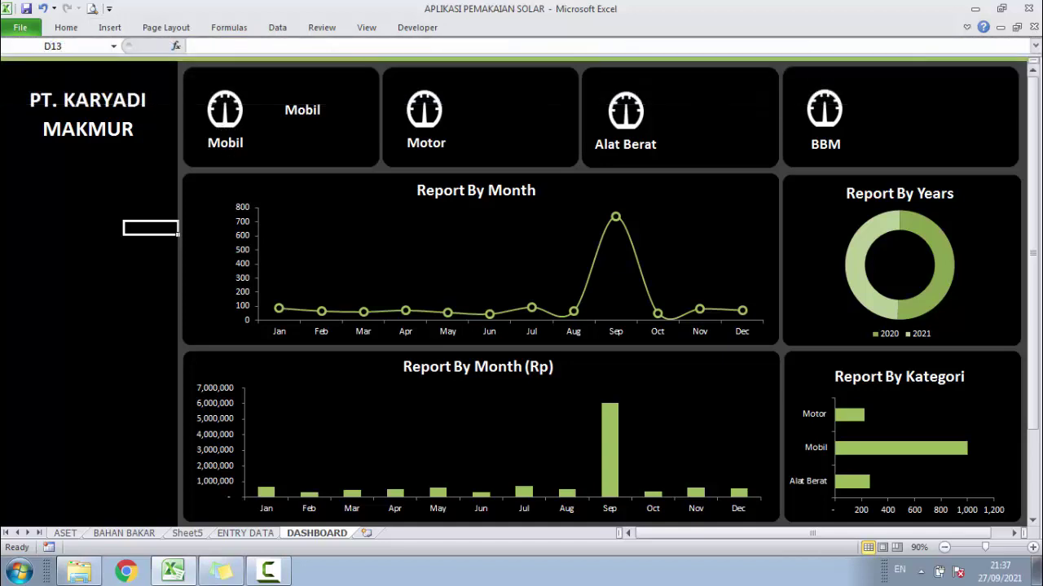
left_click(220, 143)
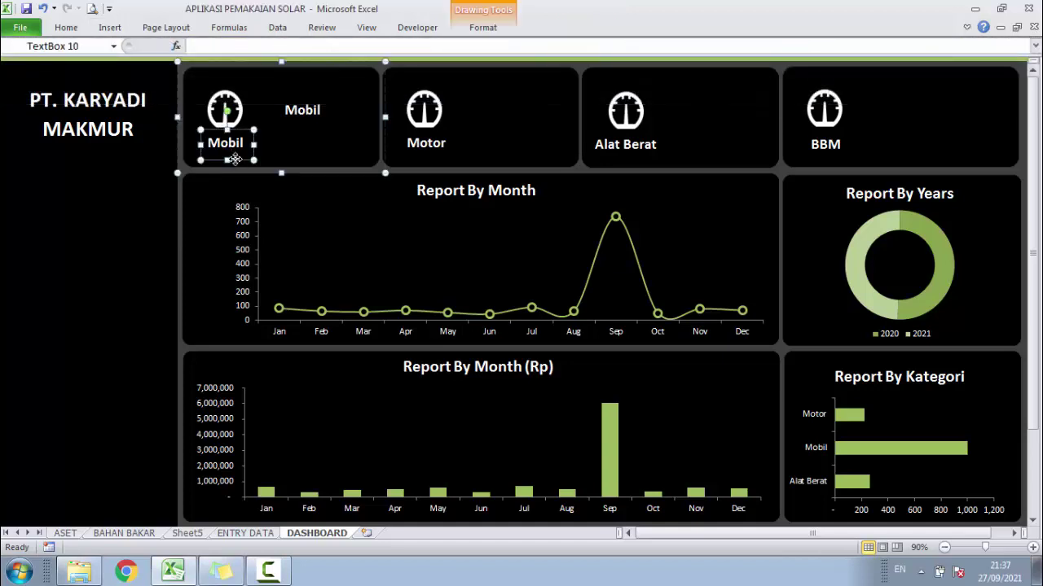
left_click_drag(237, 162, 313, 129)
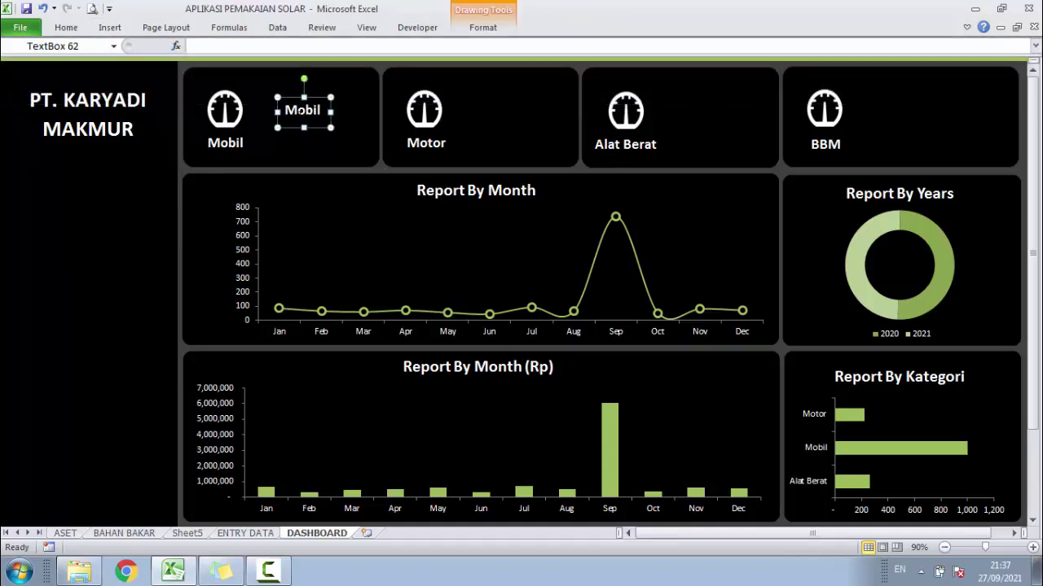
Link the copied text box to Sheet5!E33 so it shows 1,002
left_click(234, 42)
type("=")
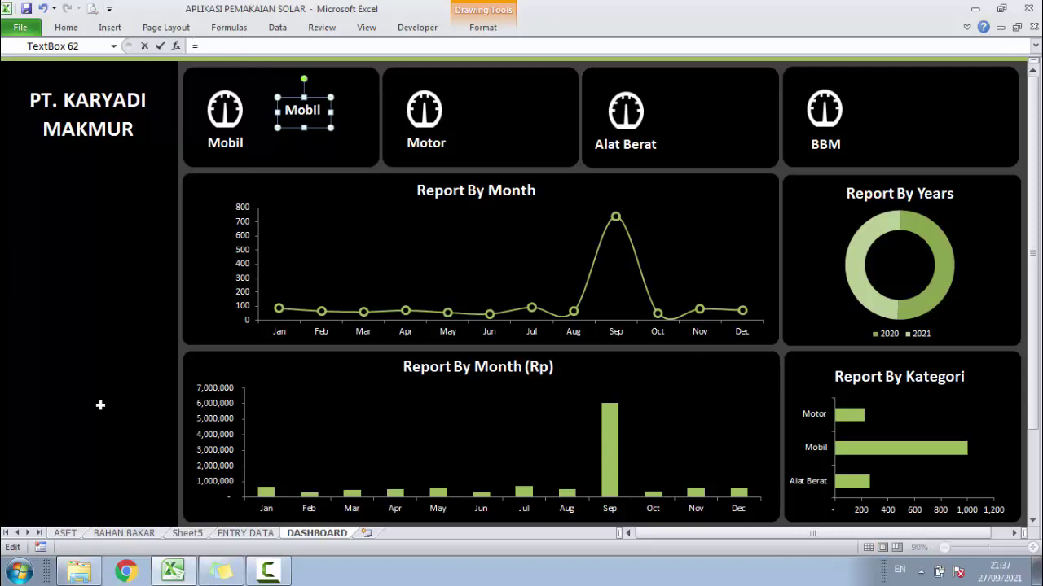
left_click(189, 534)
left_click(346, 341)
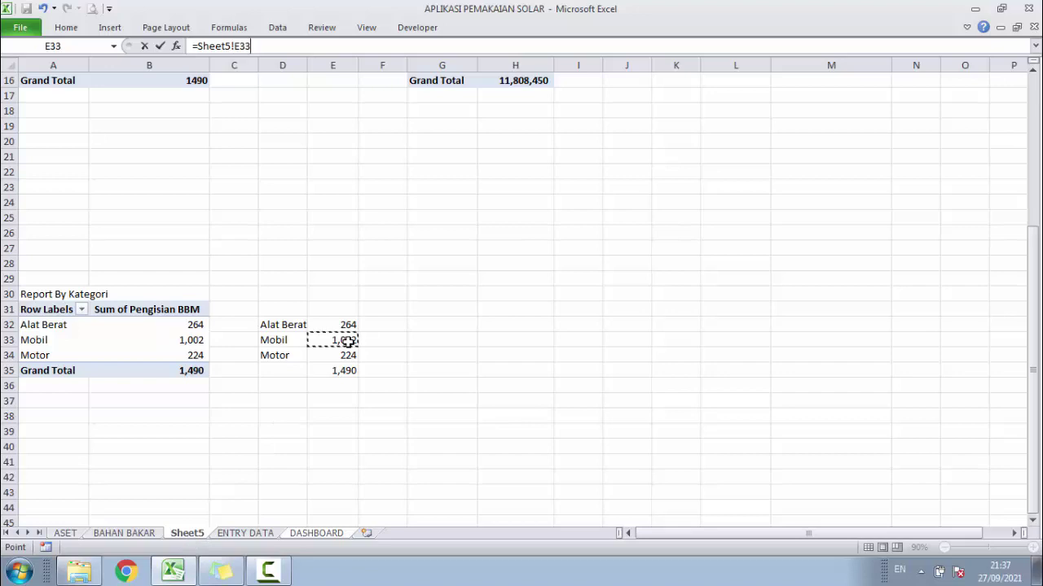
key("Return")
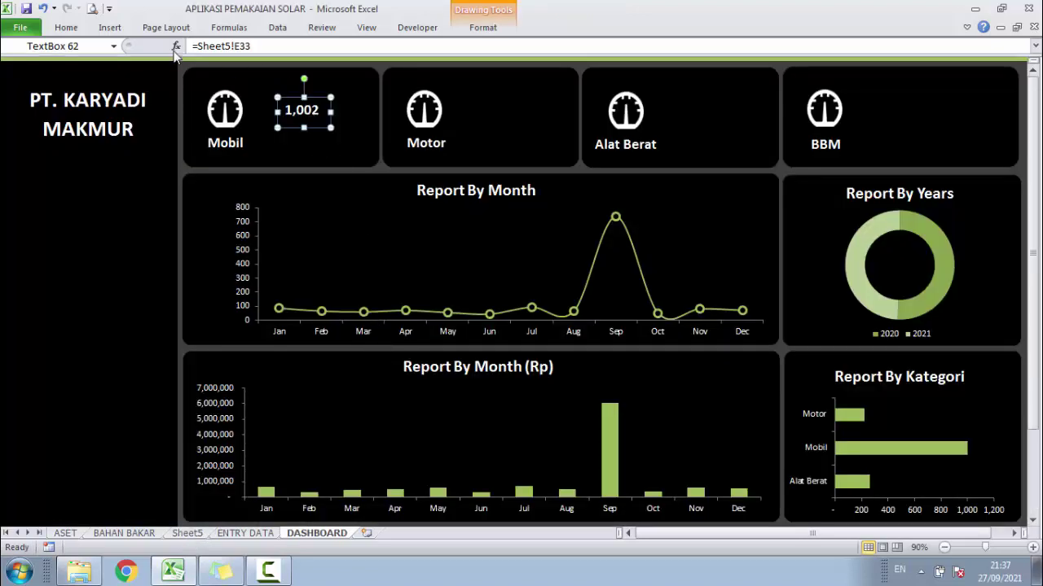
left_click(66, 28)
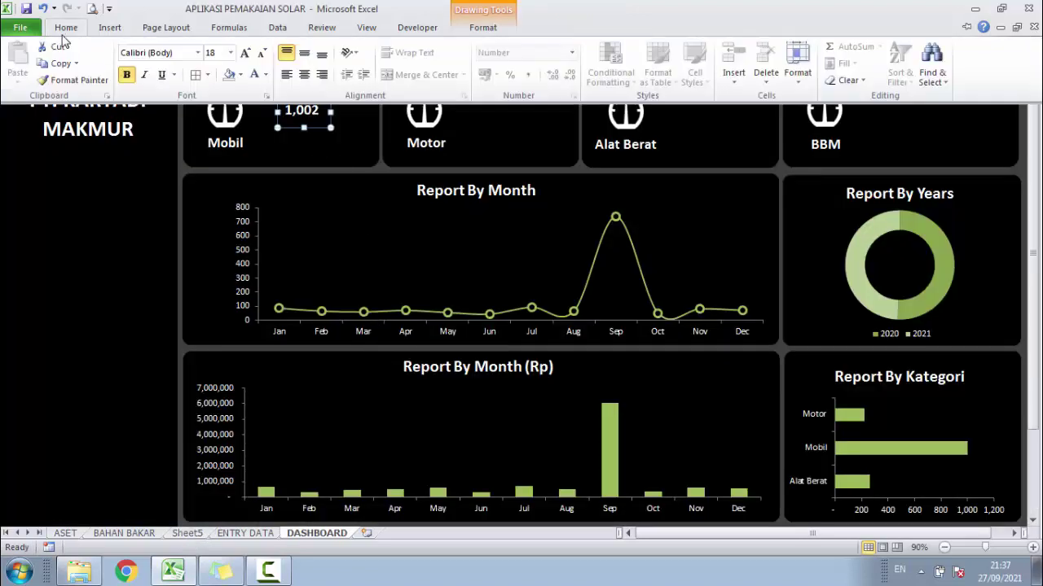
left_click(230, 52)
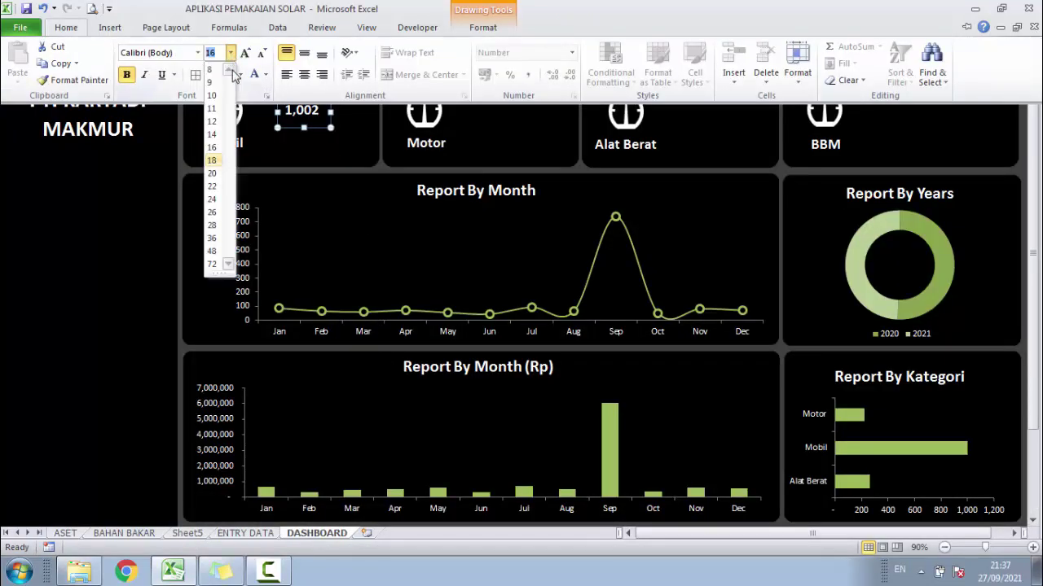
Enlarge the 1,002 value's font and make its text box bigger
left_click(211, 200)
key("ctrl+F1")
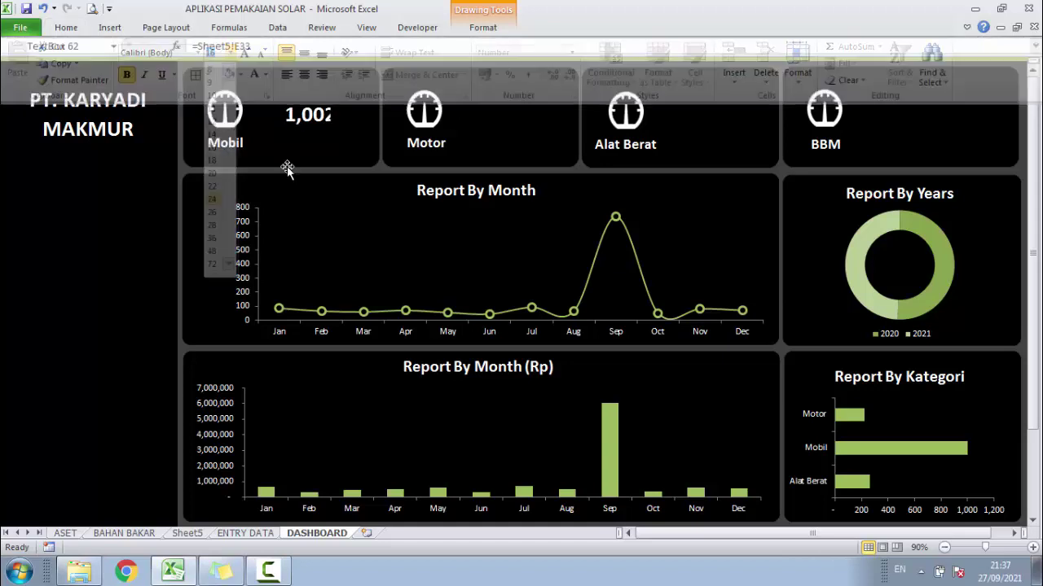
mouse_move(331, 115)
left_mouse_down()
mouse_move(361, 114)
mouse_move(294, 129)
mouse_move(307, 125)
left_mouse_up()
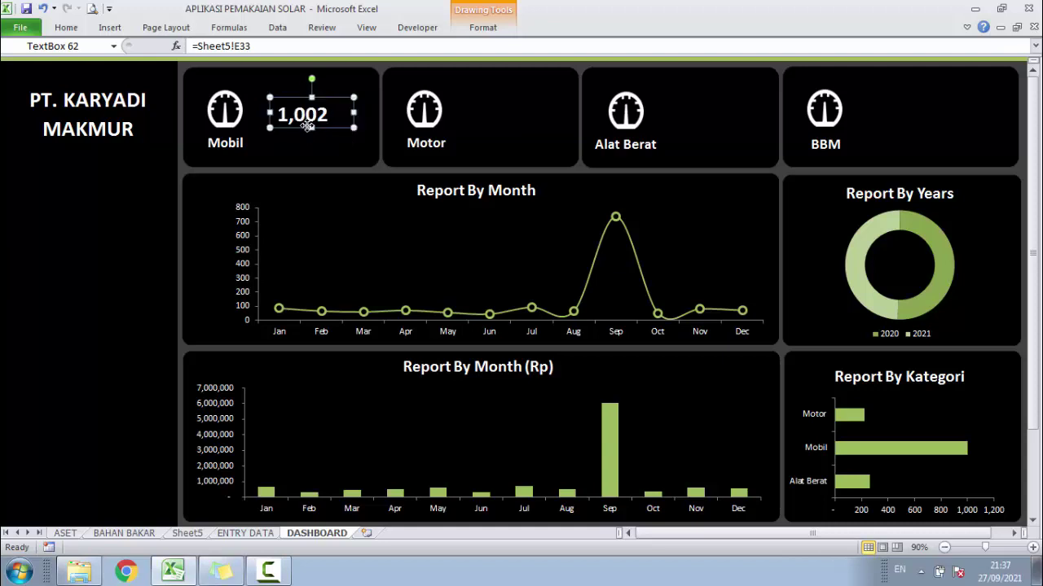
left_click(70, 30)
left_click(330, 118)
left_click_drag(353, 128, 357, 143)
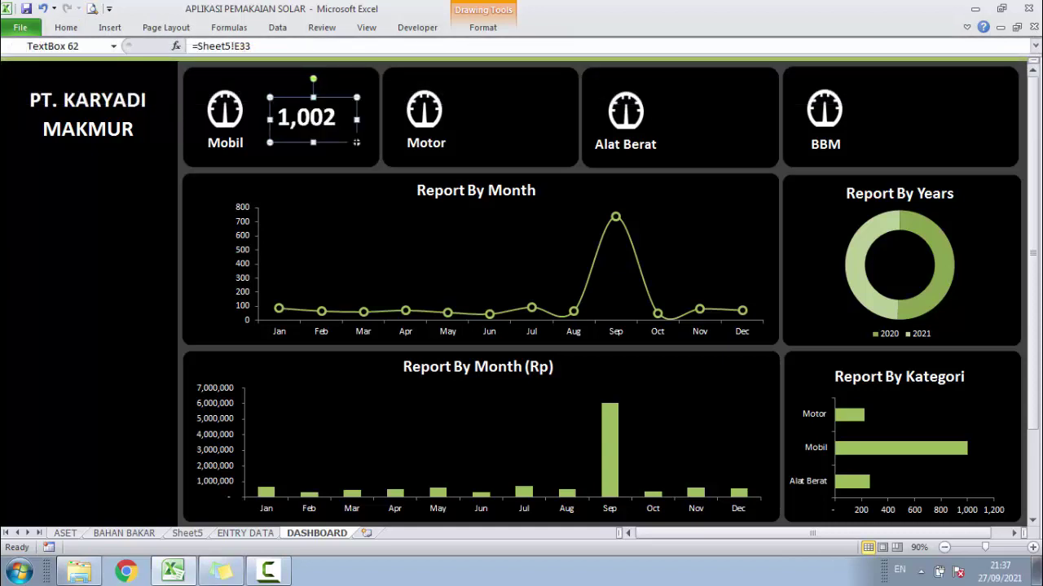
Centre the 1,002 value vertically and horizontally, then nudge it up and left
left_click(69, 27)
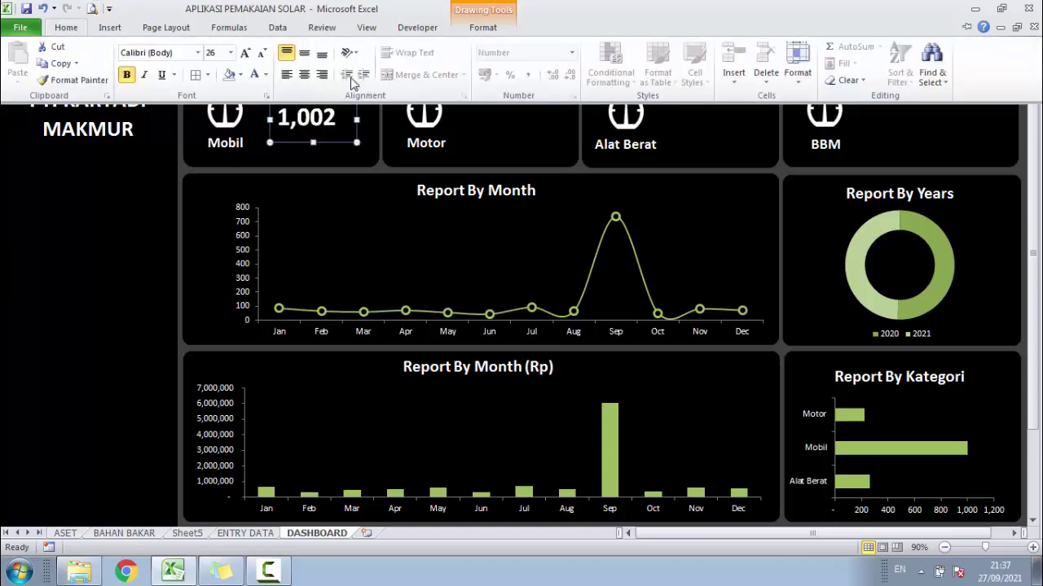
left_click(304, 49)
left_click(307, 74)
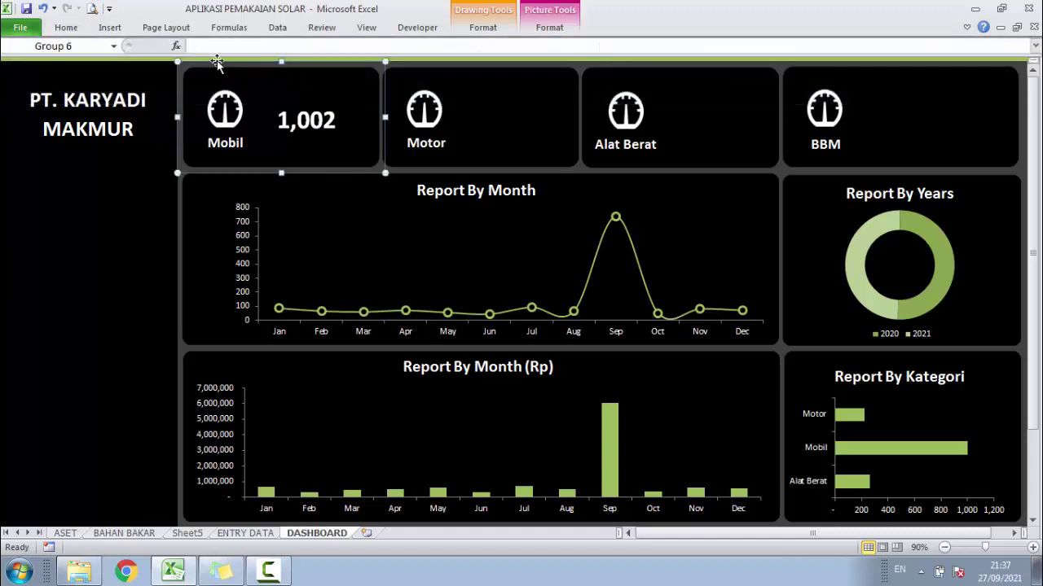
left_click(289, 133)
left_click(69, 27)
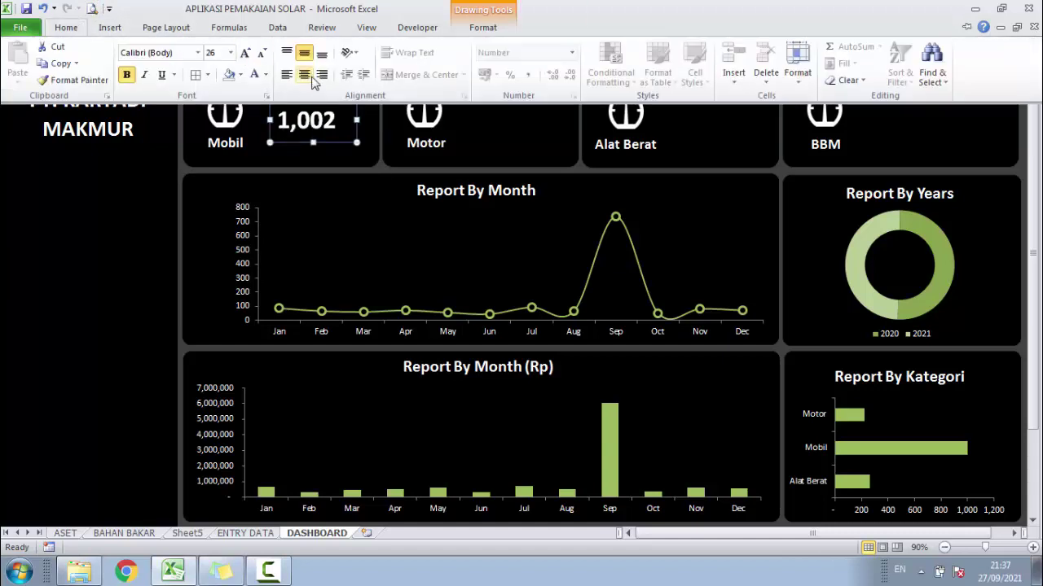
left_click(305, 68)
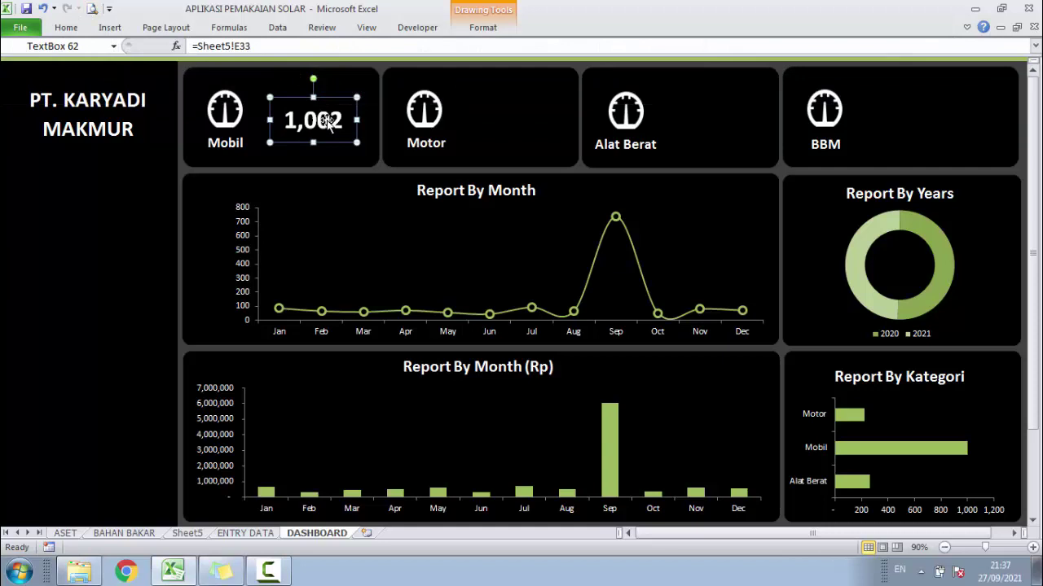
key("Up")
key("Up")
key("Up")
key("Up")
key("Up")
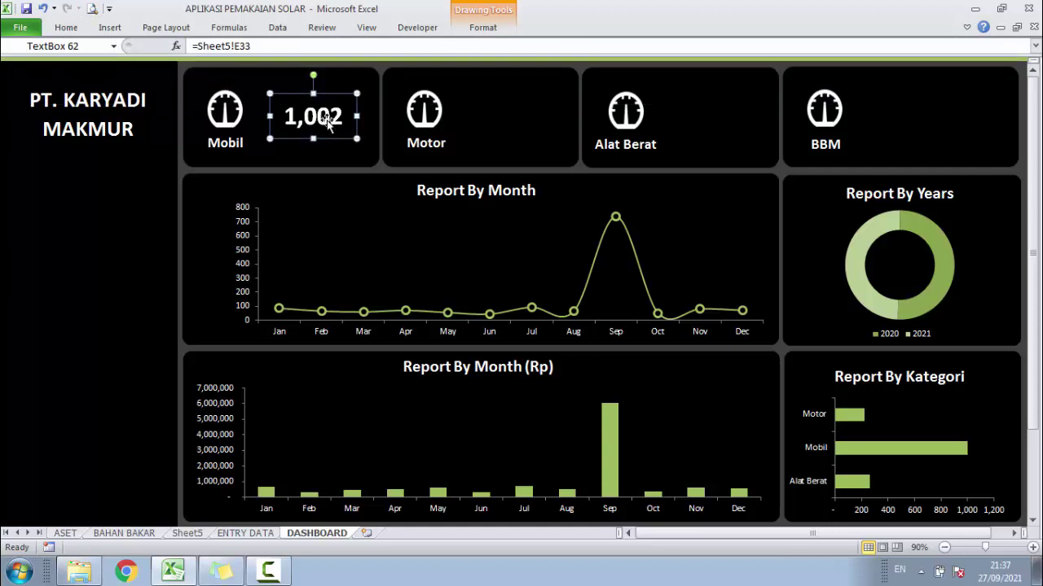
key("Left")
key("Left")
key("Left")
key("Left")
key("Left")
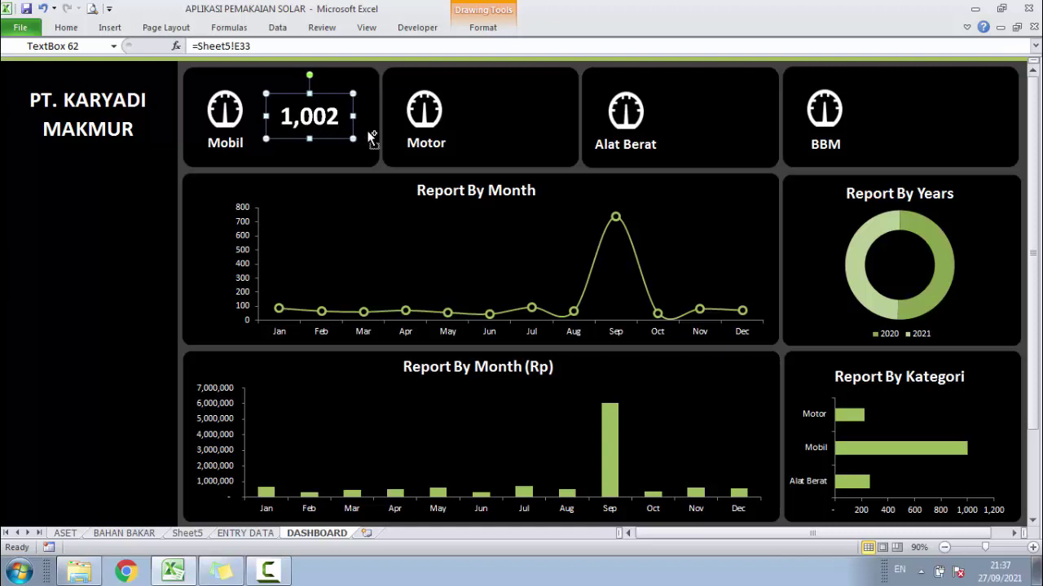
Group the 1,002 total with the Mobil card and adjust its position inside the group
left_click(370, 138, "shift")
left_click(549, 27)
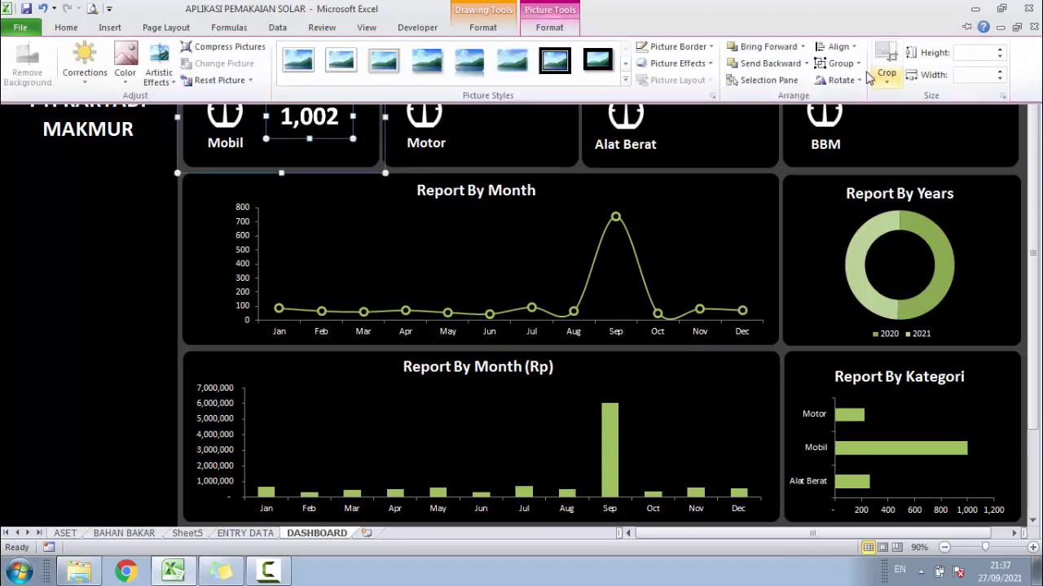
left_click(840, 62)
left_click(835, 94)
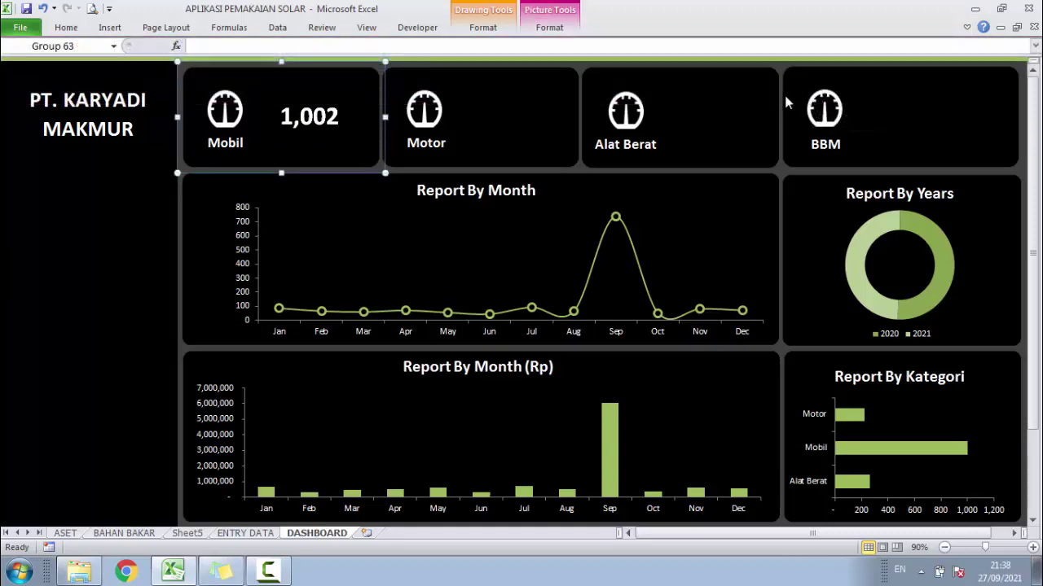
left_click(314, 120)
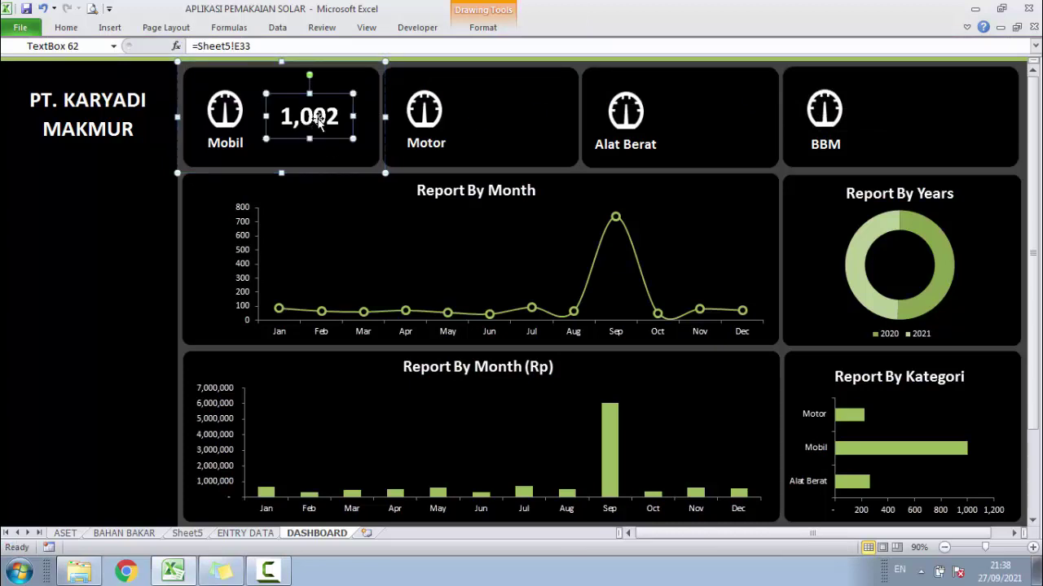
left_click_drag(317, 120, 321, 125)
Paste a copy of the total onto the Motor card and link it to =Sheet5!E34, showing 224
key("ctrl+z")
left_click(156, 200)
key("ctrl+v")
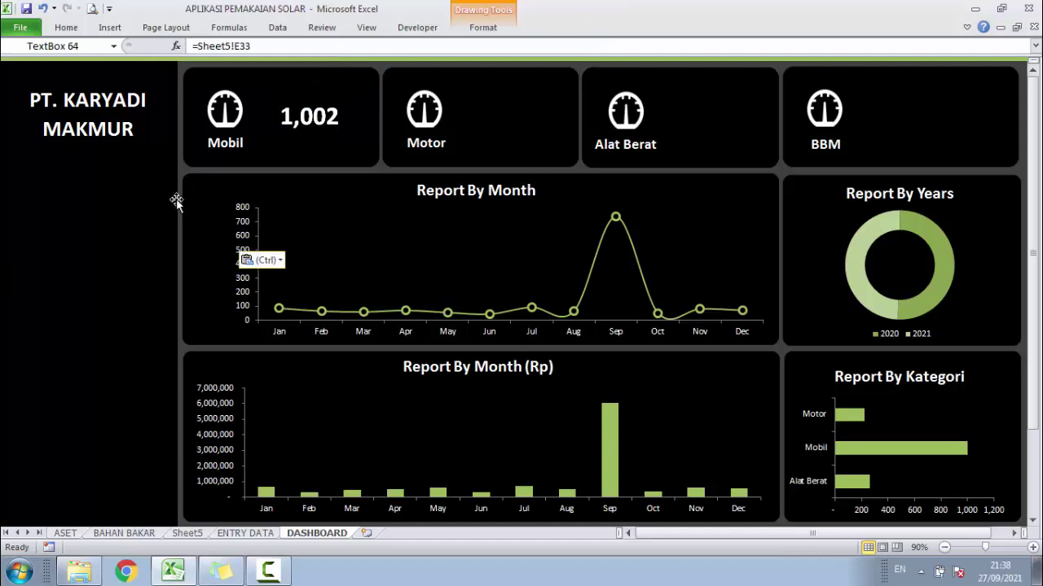
mouse_move(184, 200)
left_mouse_down()
mouse_move(412, 169)
mouse_move(527, 94)
left_mouse_up()
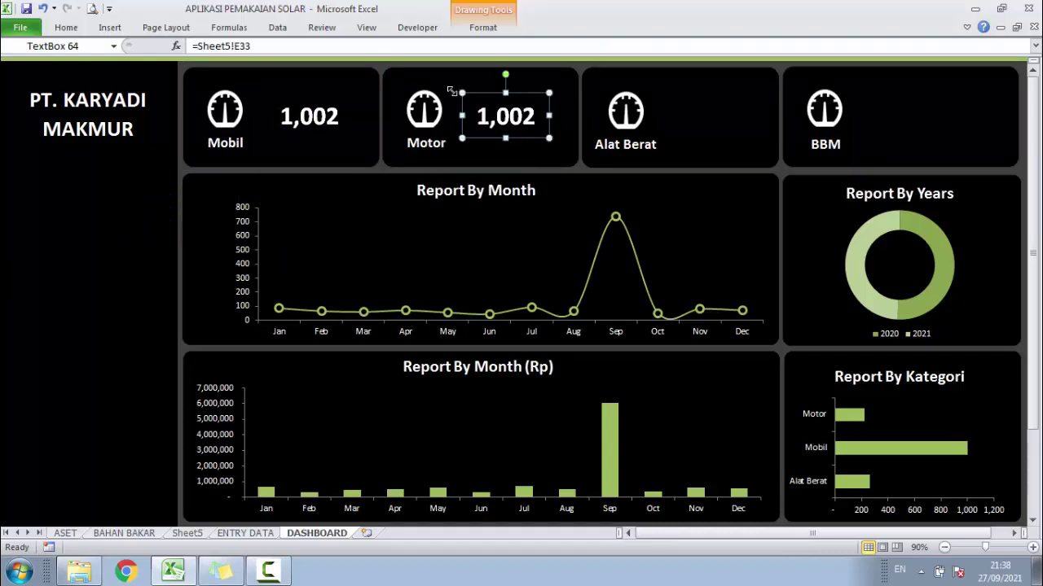
left_click(258, 46)
left_click_drag(260, 46, 199, 34)
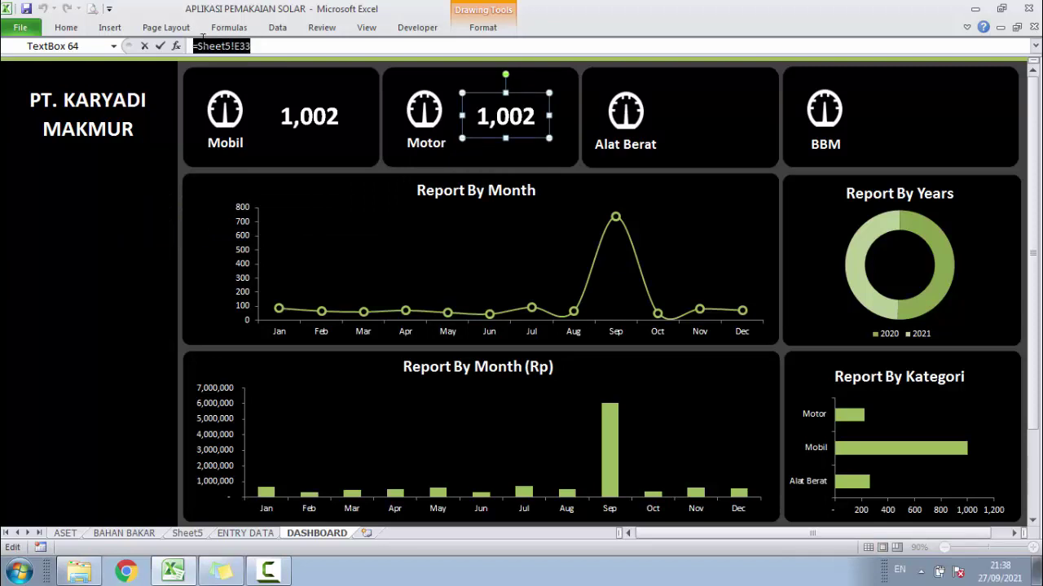
type("=")
left_click(186, 533)
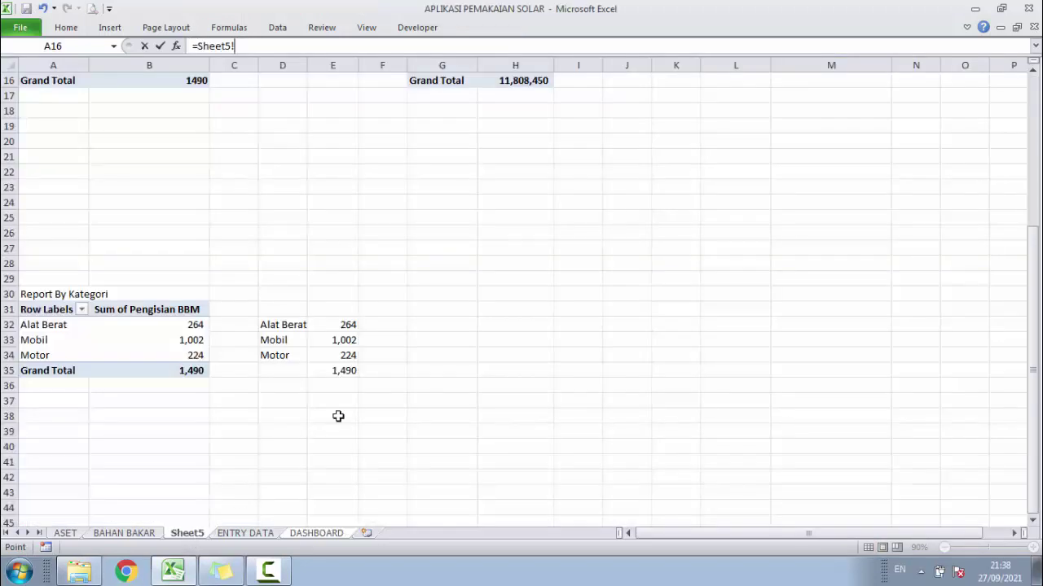
left_click(334, 358)
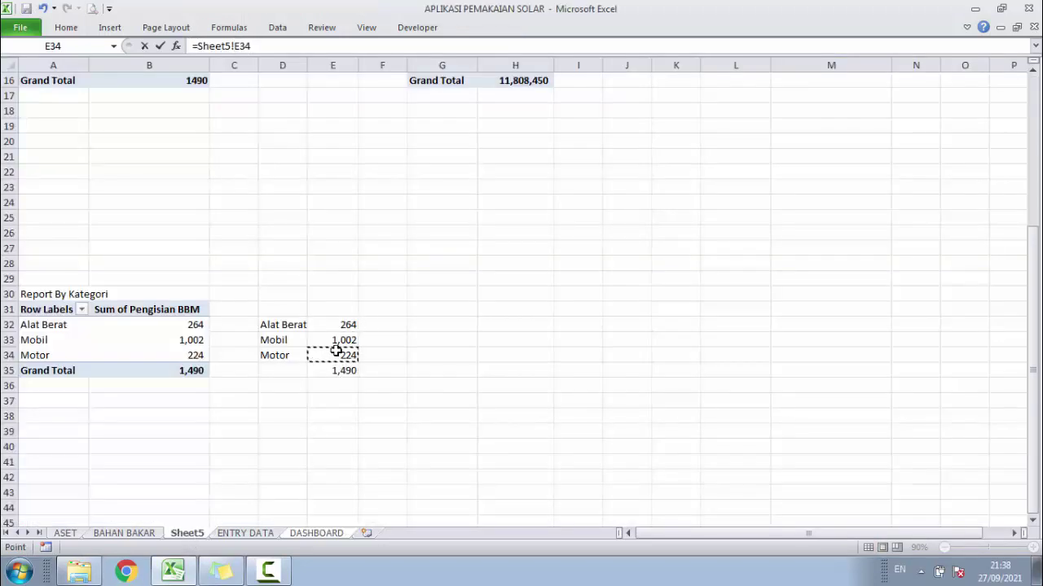
key("Return")
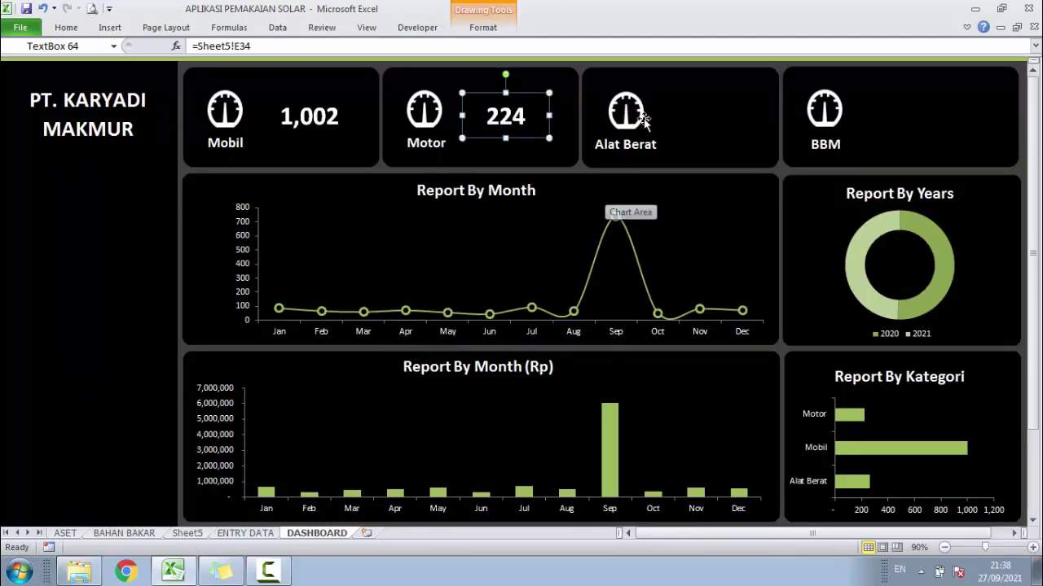
Place a copied total on the Alat Berat card linked to =Sheet5!E32, showing 264
left_click(648, 65)
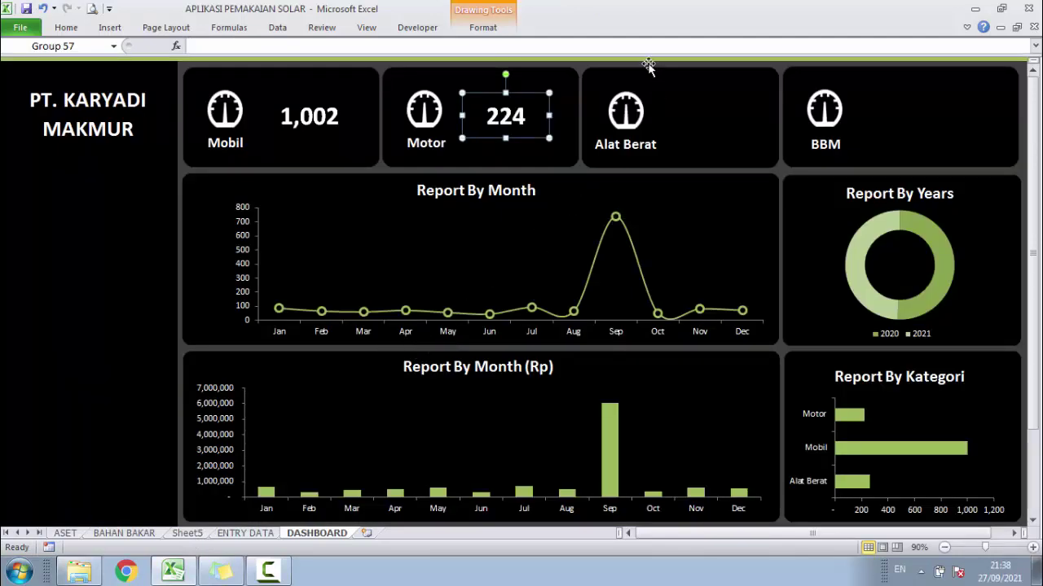
left_click(123, 226)
left_click_drag(153, 268, 697, 144)
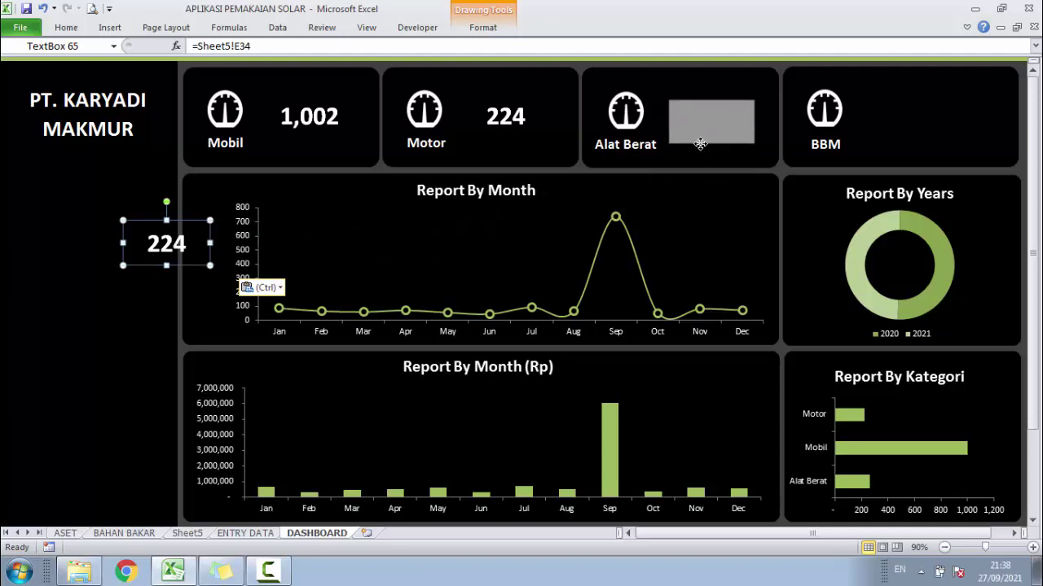
left_click_drag(697, 144, 698, 140)
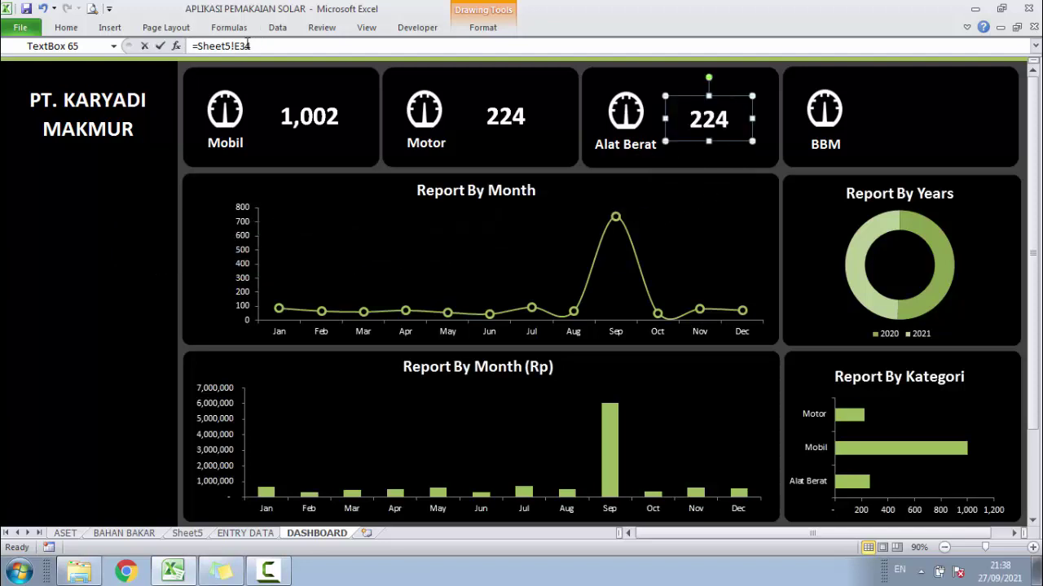
left_click_drag(247, 46, 167, 47)
type("=")
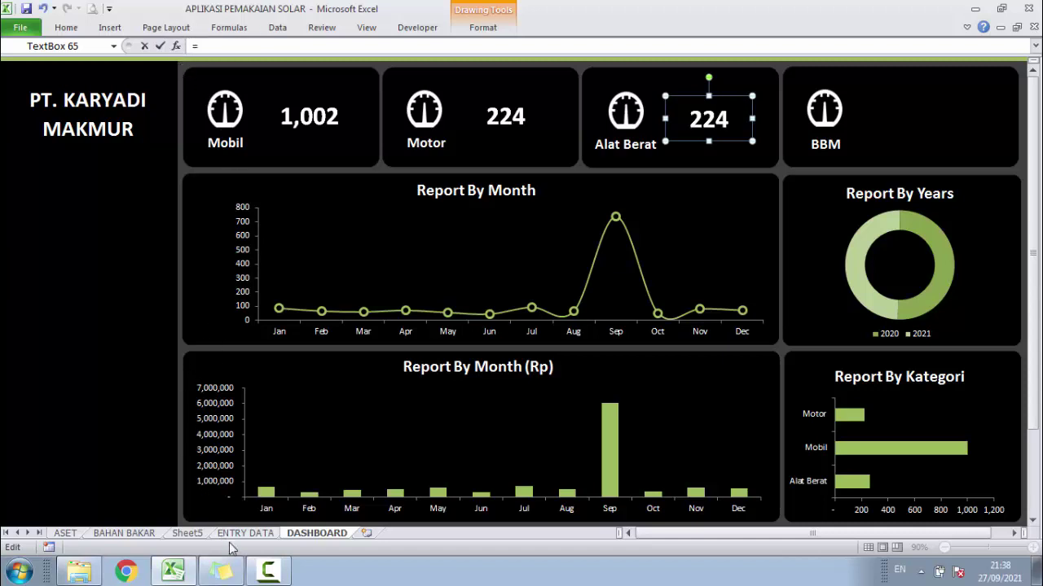
left_click(188, 534)
left_click(348, 325)
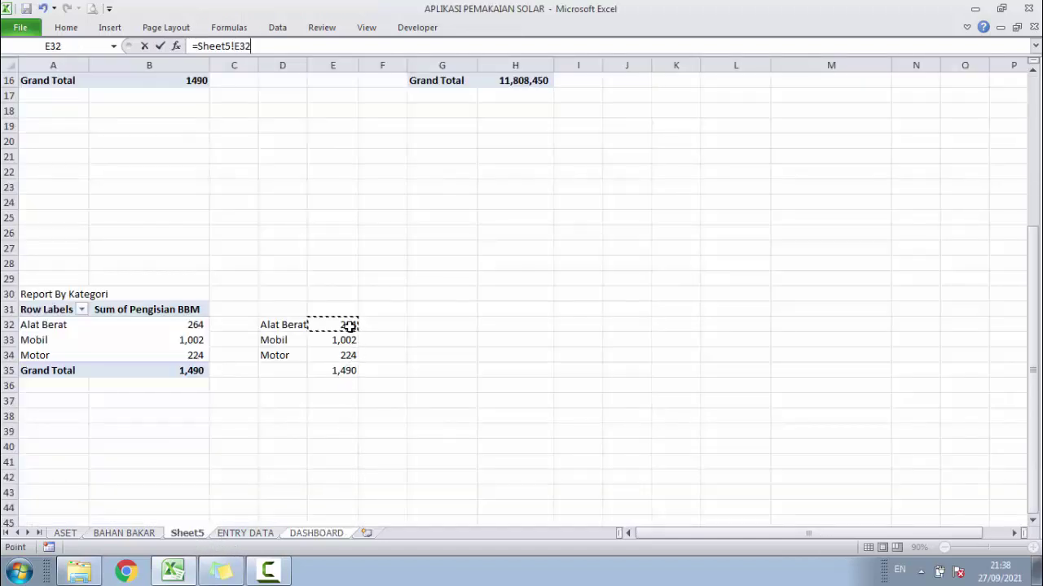
key("Return")
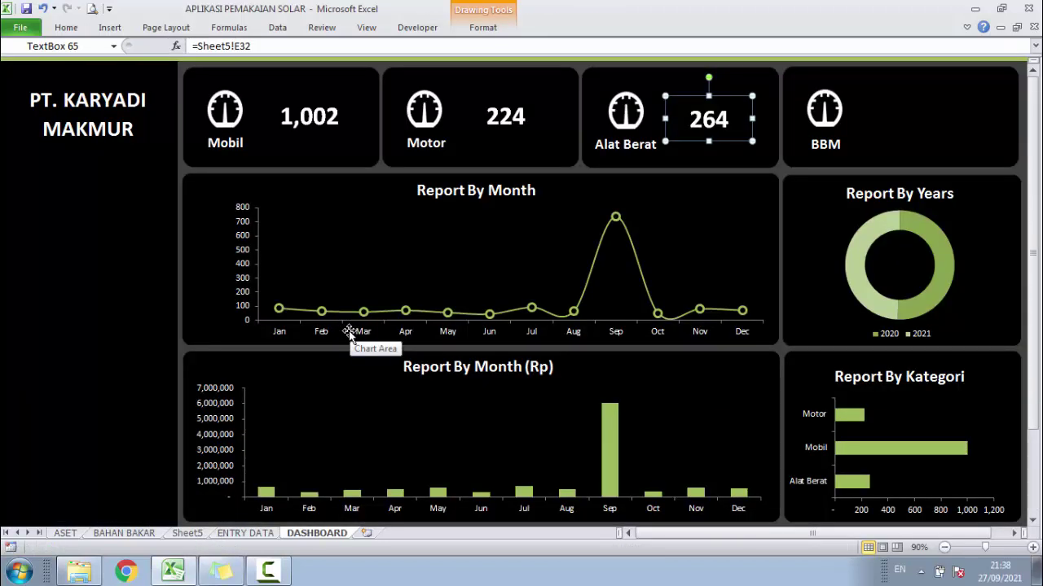
Group the 264 total with the Alat Berat card and the 224 total with the Motor card
left_click(632, 172, "ctrl")
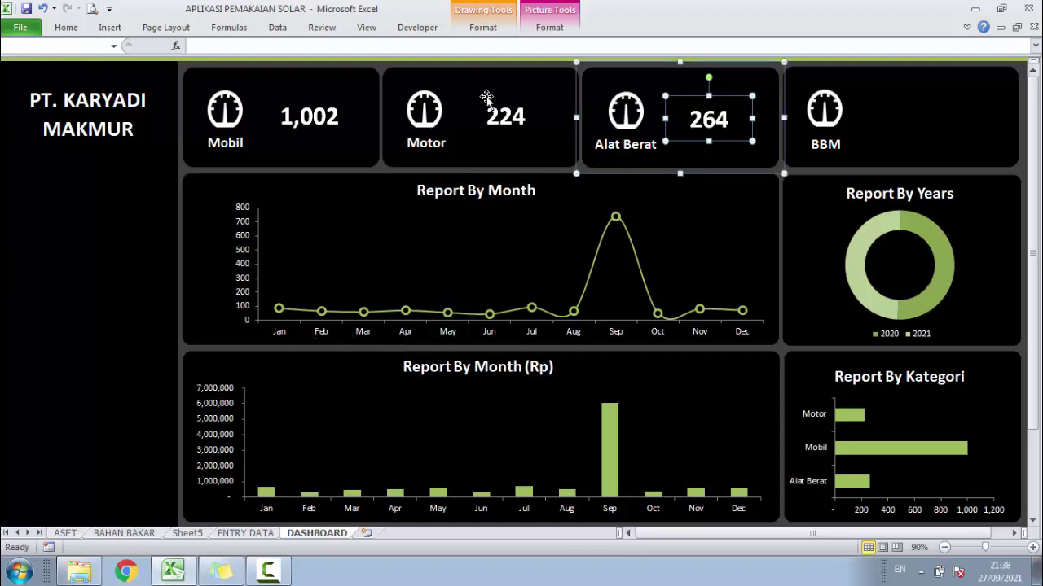
left_click(549, 27)
left_click(840, 62)
left_click(832, 85)
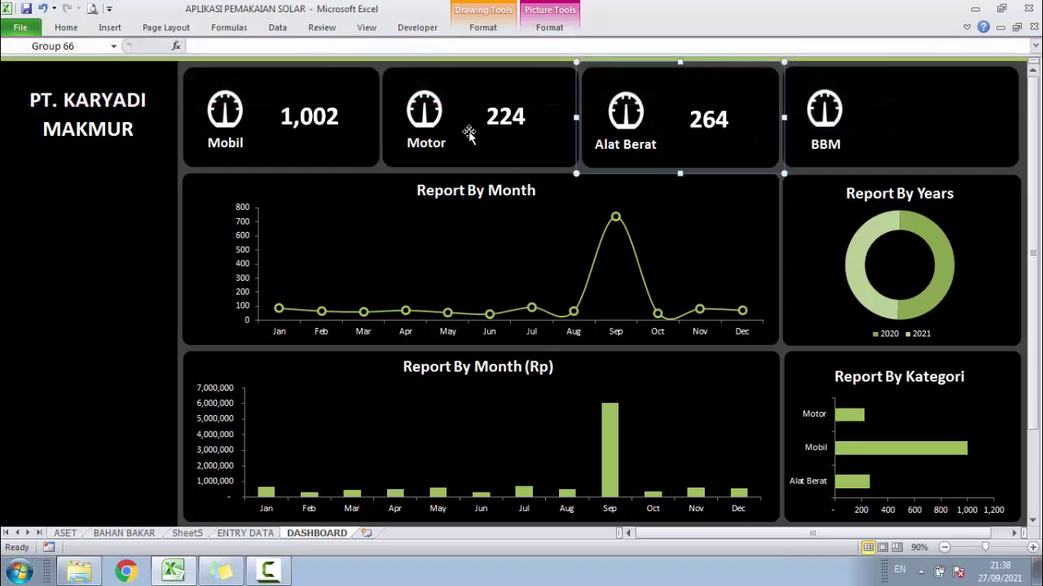
left_click(493, 122)
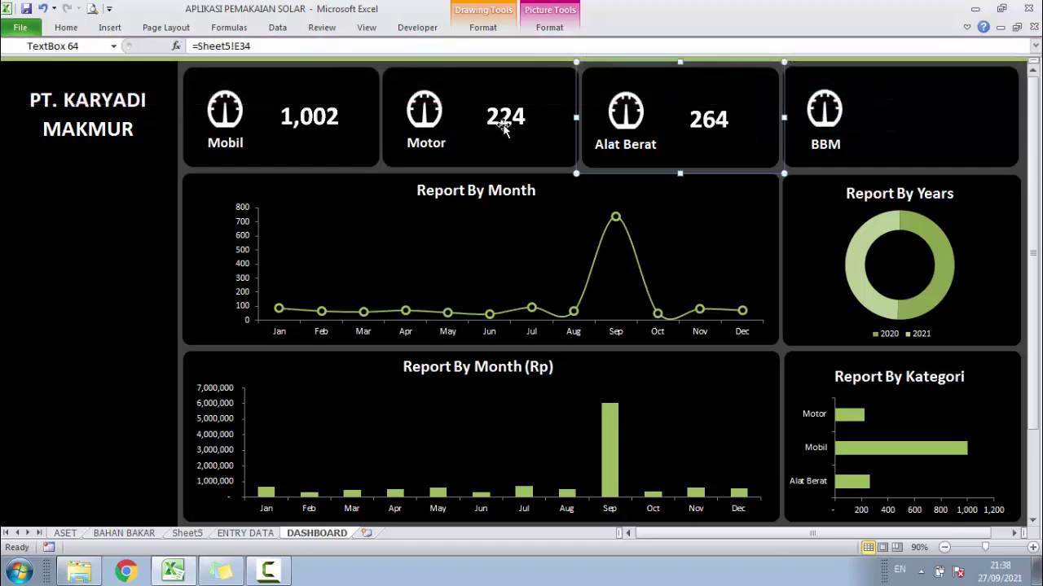
left_click(546, 27)
left_click(833, 63)
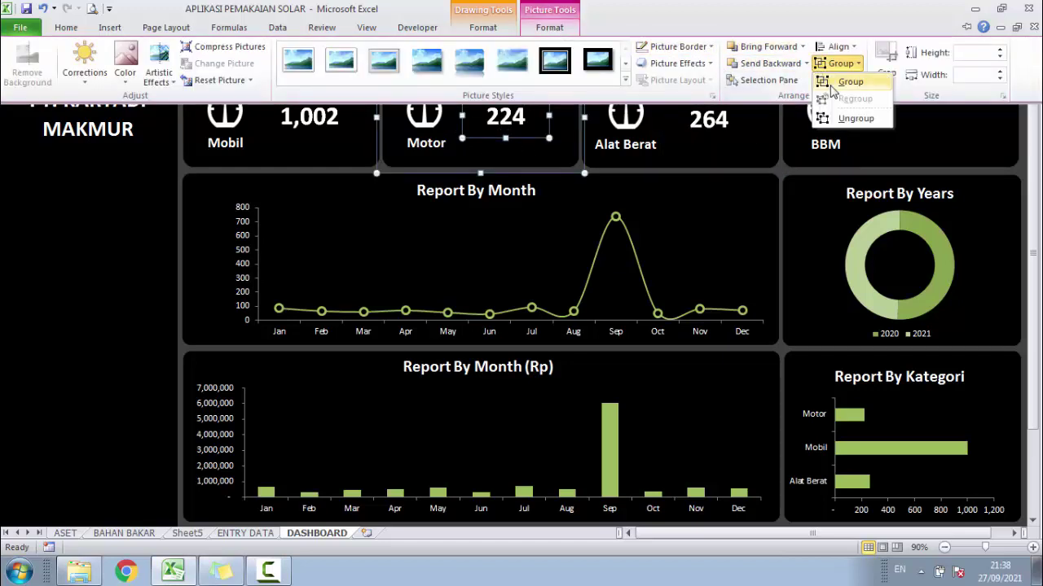
left_click(833, 83)
left_click(65, 282)
Place a copied total on the BBM card linked to =Sheet5!E35, showing 1,490
key("ctrl+s")
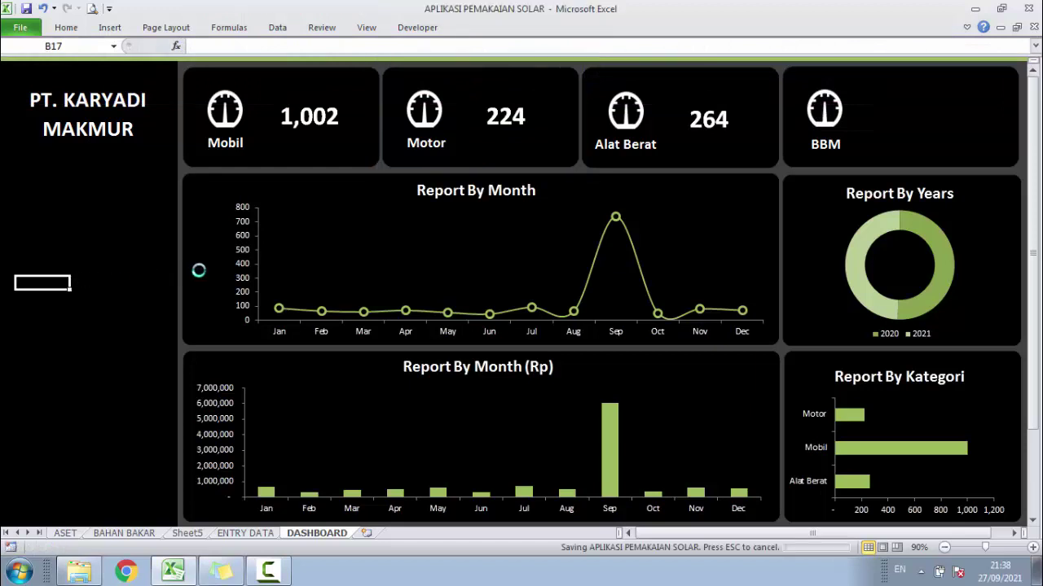
left_click(711, 121)
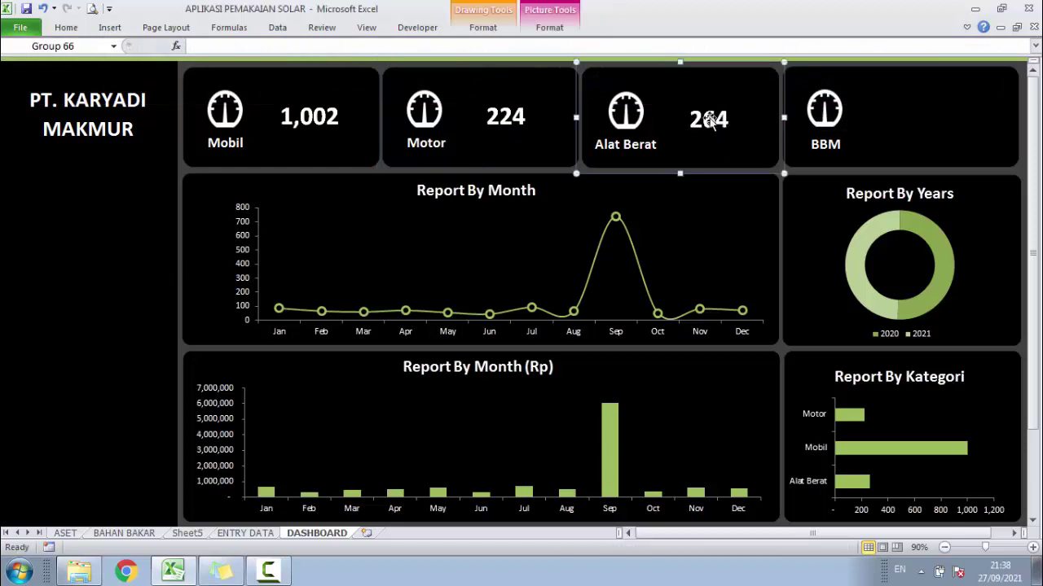
left_click(10, 254)
key("ctrl+v")
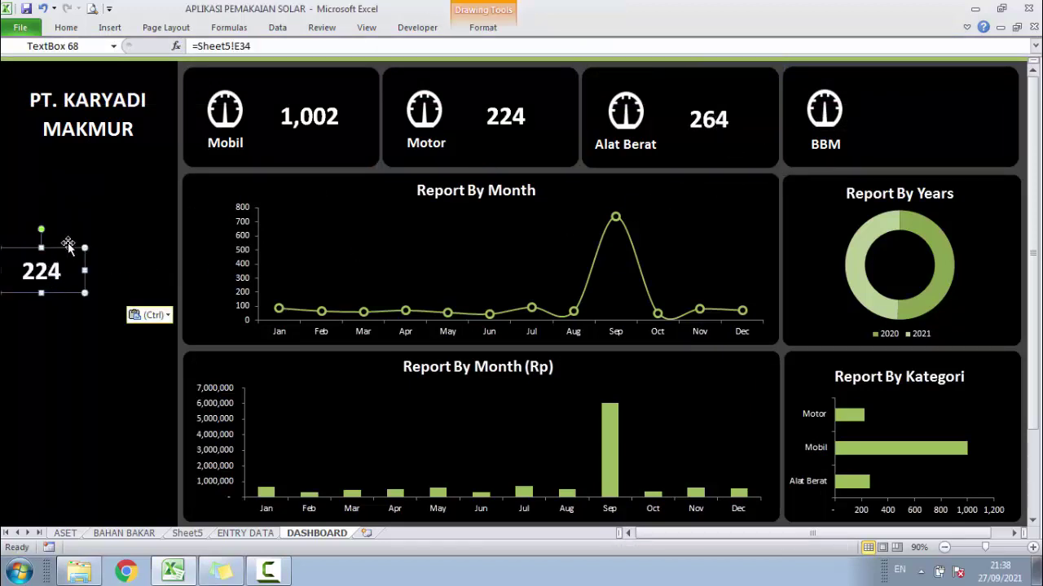
mouse_move(65, 246)
left_mouse_down()
mouse_move(944, 104)
mouse_move(942, 95)
left_mouse_up()
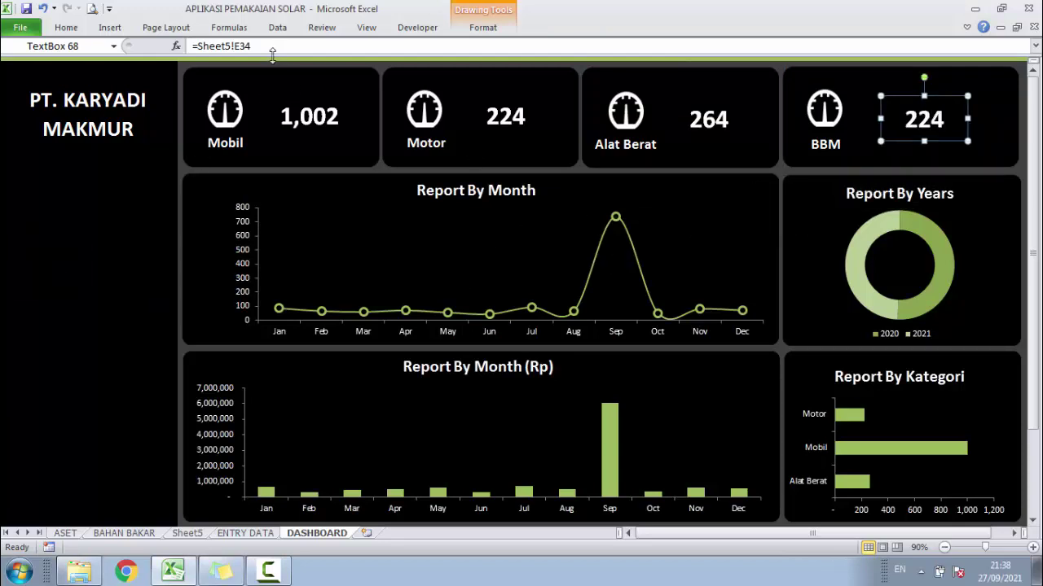
left_click_drag(250, 46, 163, 46)
type("=")
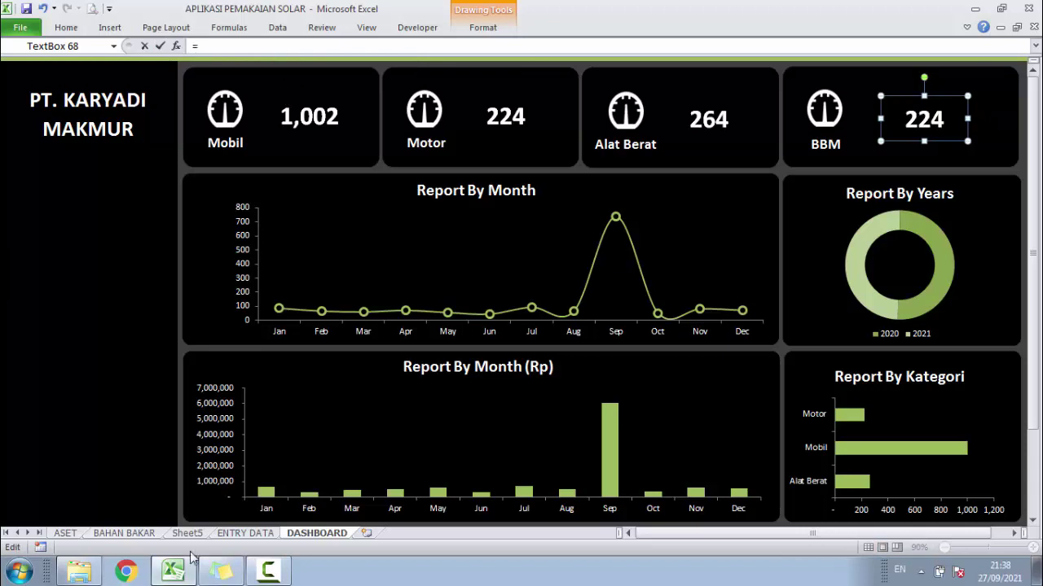
left_click(187, 534)
left_click(342, 356)
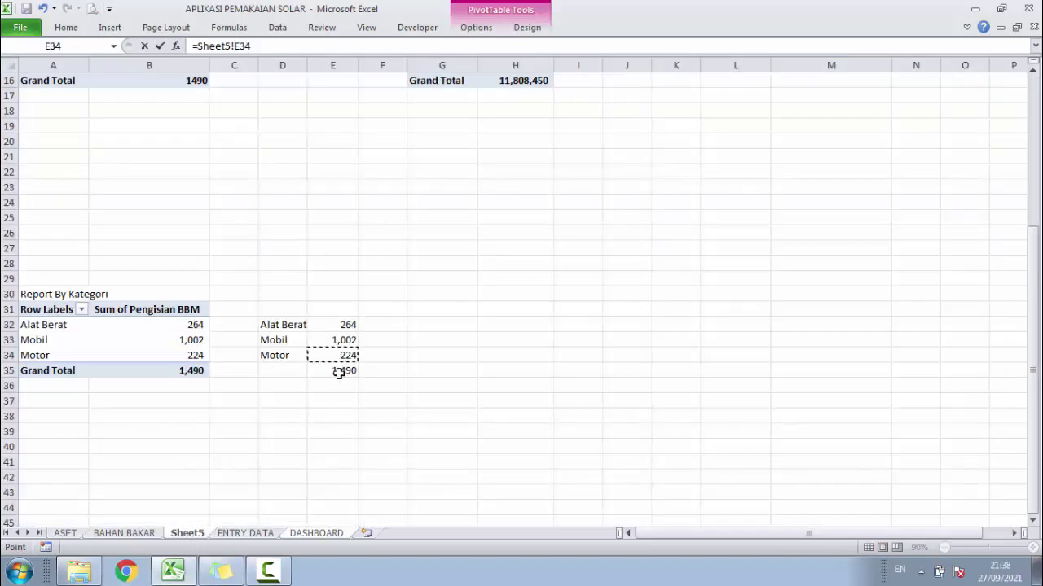
left_click(339, 372)
key("Return")
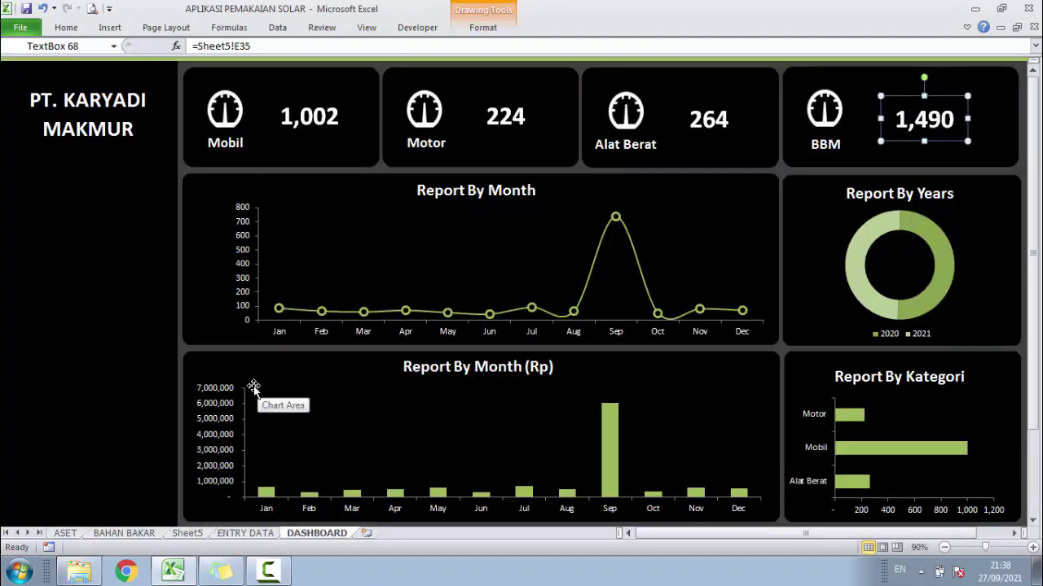
key("ctrl+s")
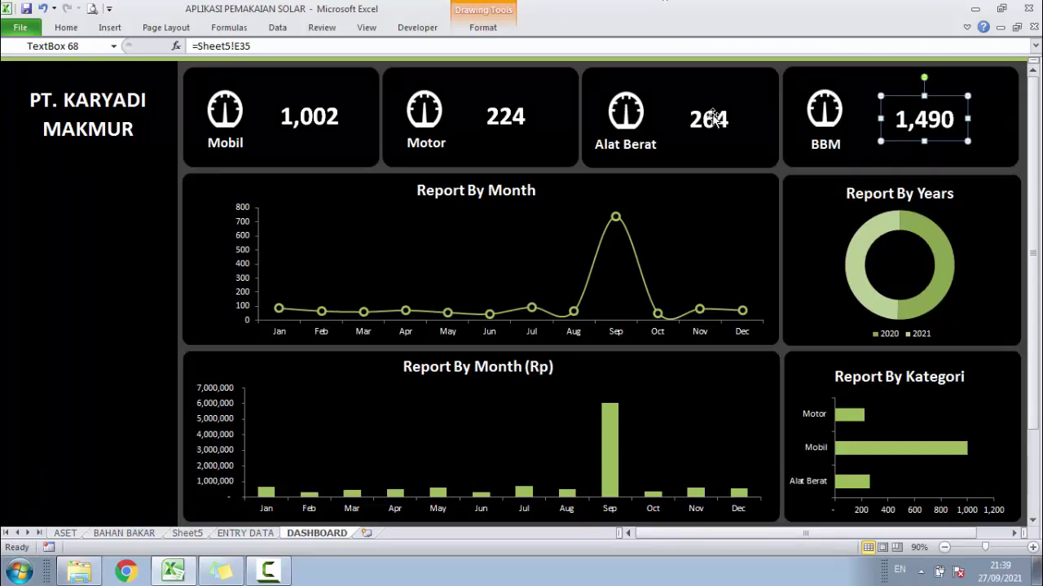
Group the 1,490 total with the BBM card, select B10:C27, and save the workbook
left_click(854, 83, "shift")
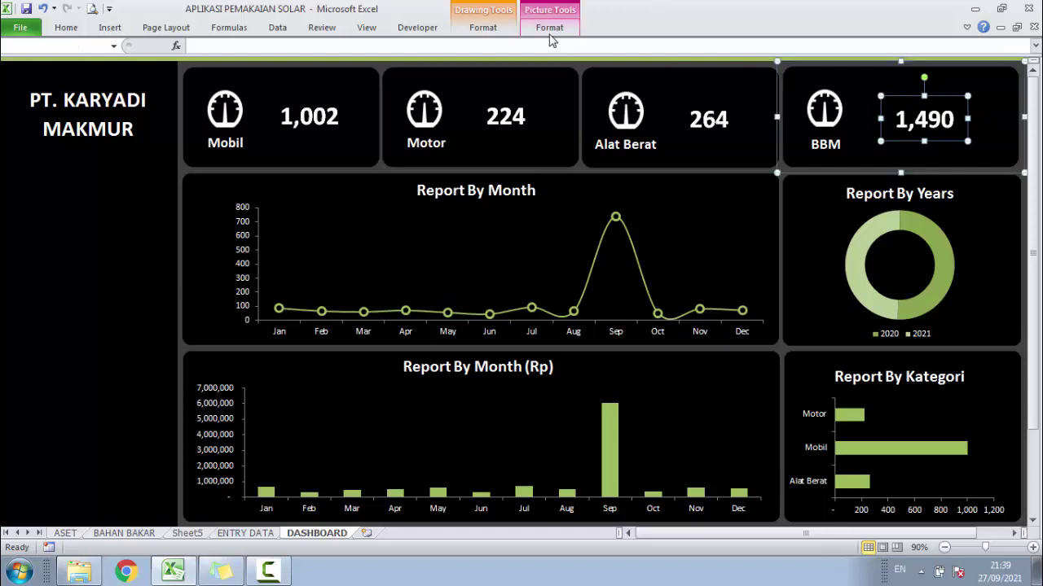
left_click(549, 26)
left_click(840, 65)
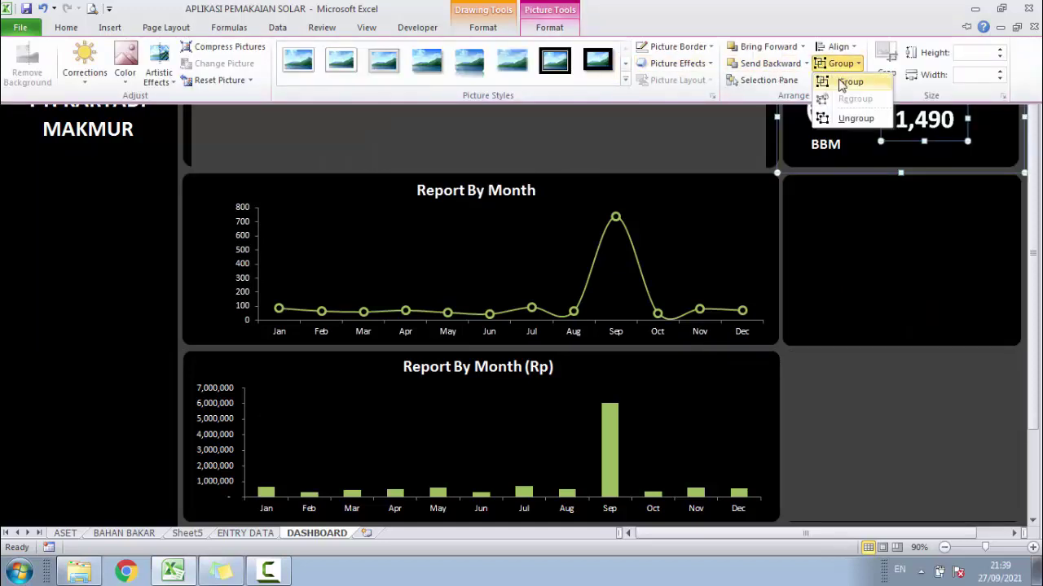
left_click(838, 79)
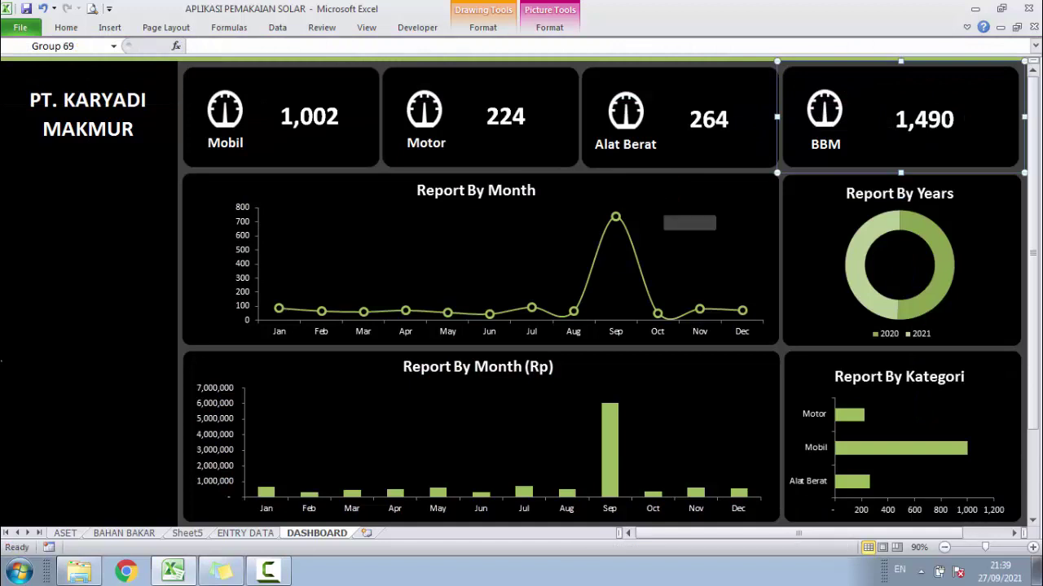
left_click(43, 296)
left_click_drag(21, 182, 142, 422)
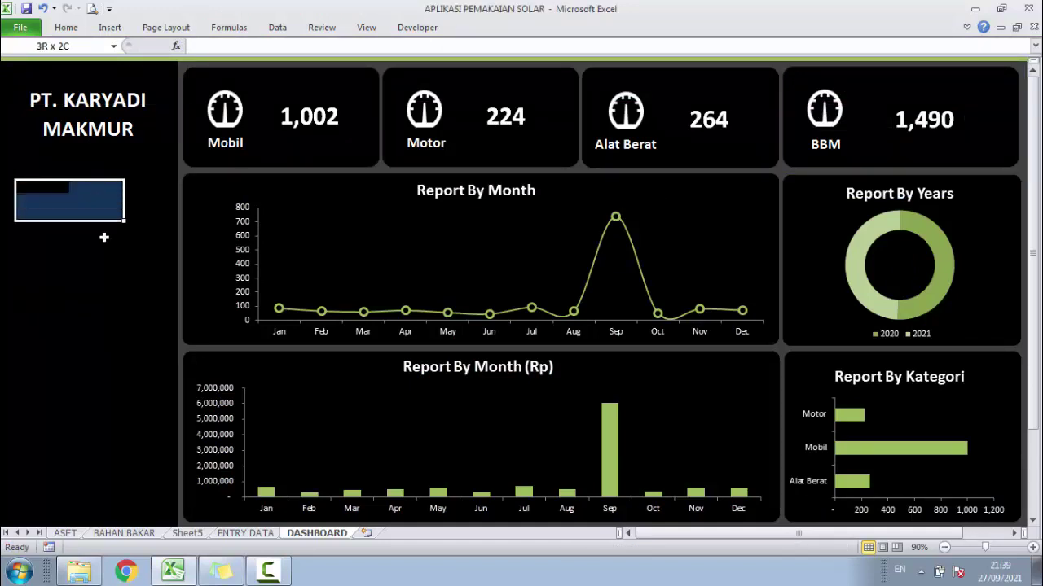
left_click(26, 9)
Insert Tgl, Bln and Thn slicers from the Report By Month chart and move Tgl left
left_click(369, 230)
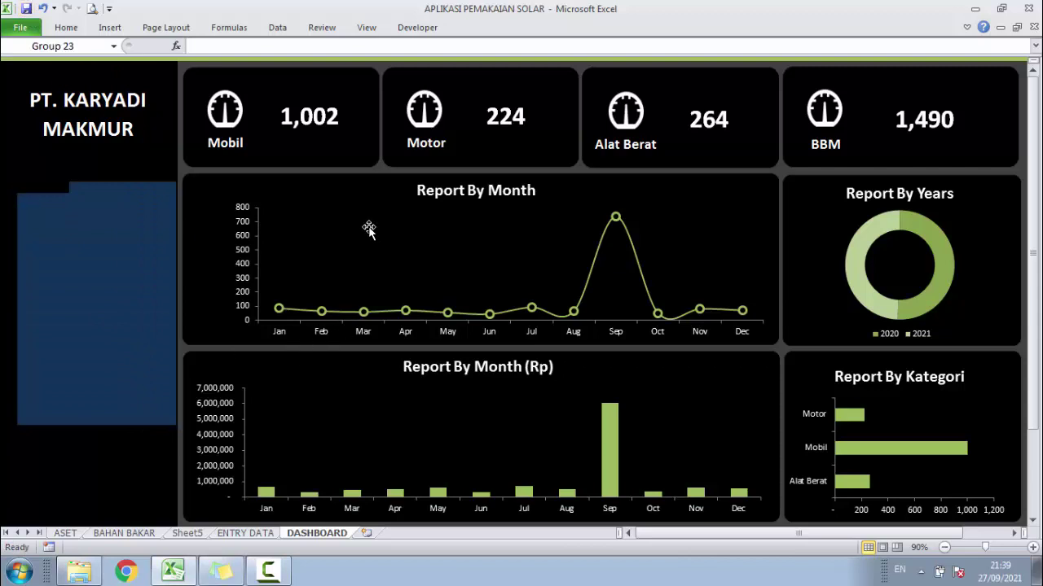
left_click(357, 211)
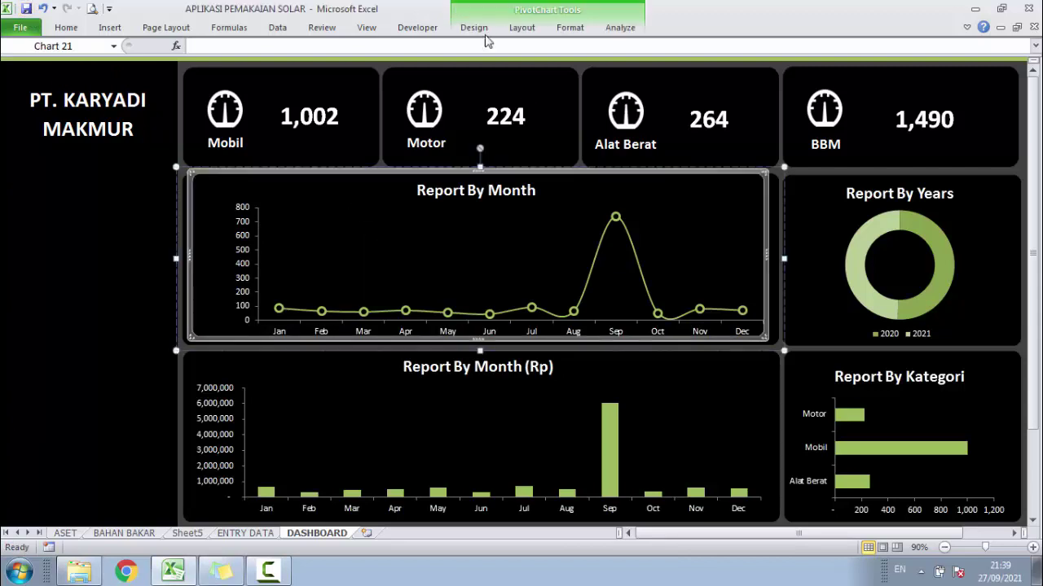
left_click(623, 27)
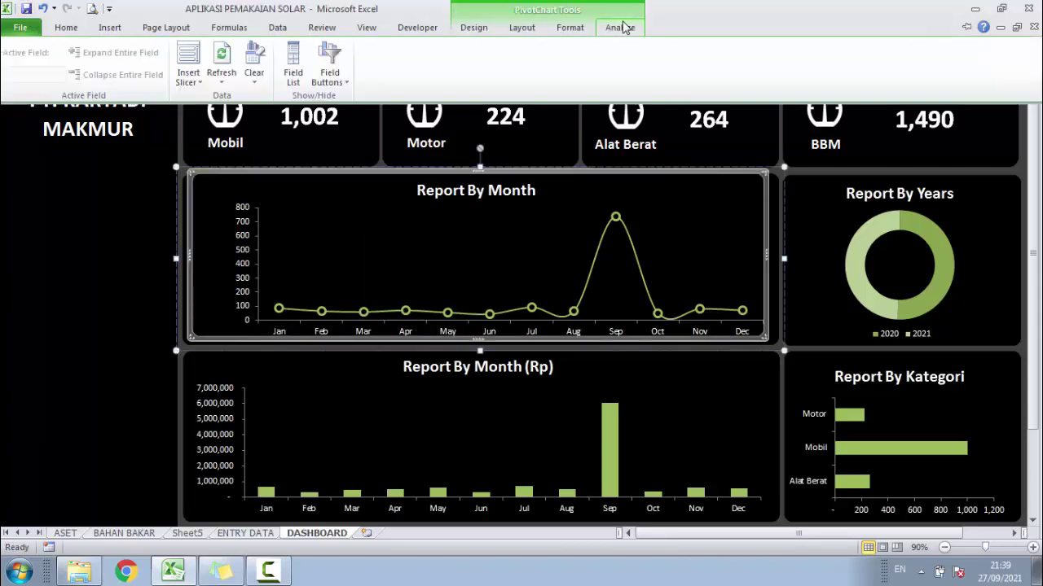
left_click(187, 57)
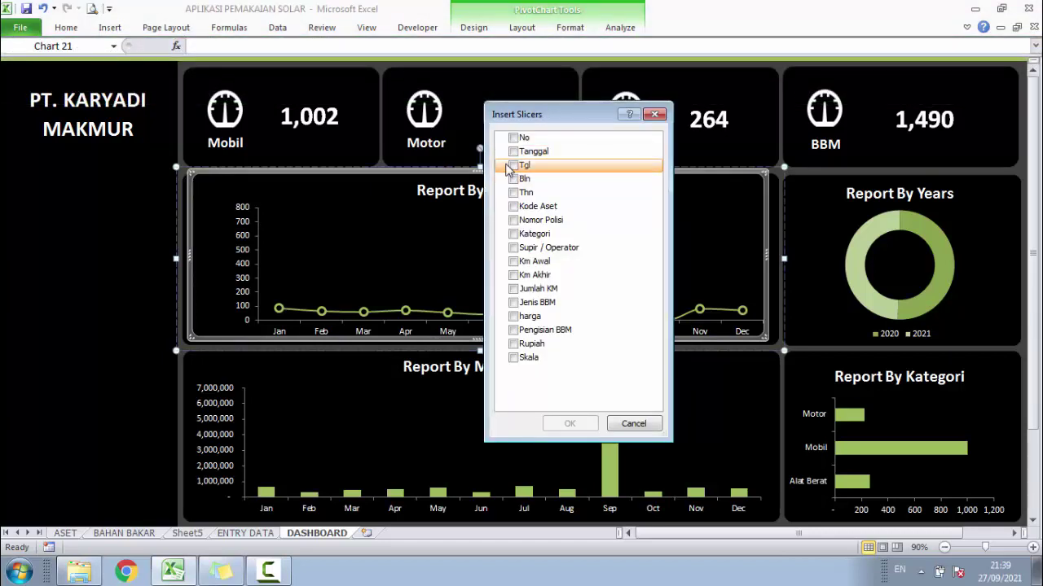
left_click(513, 167)
left_click(514, 180)
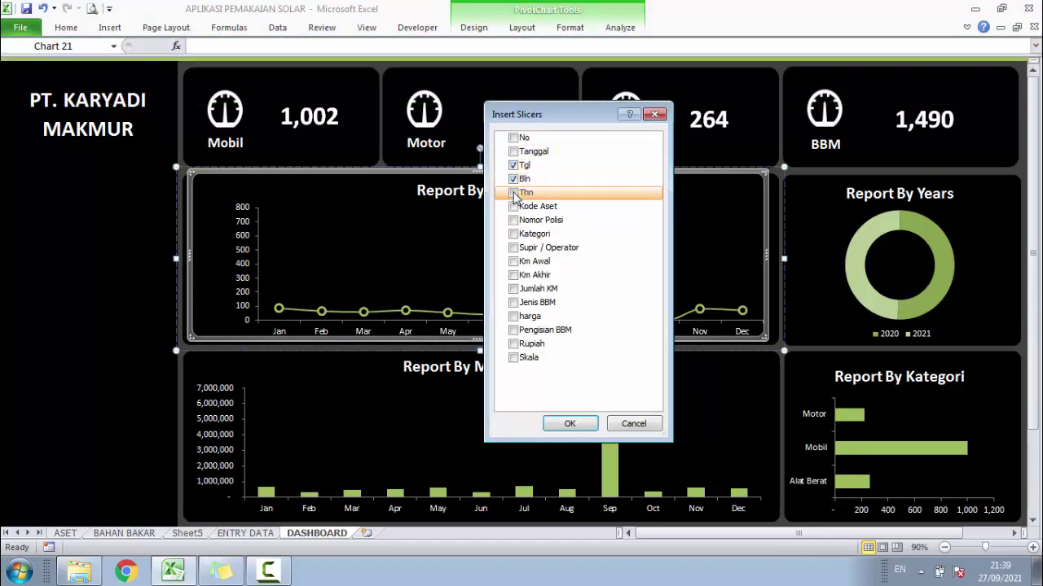
left_click(562, 426)
mouse_move(449, 171)
left_mouse_down()
mouse_move(174, 160)
mouse_move(49, 174)
left_mouse_up()
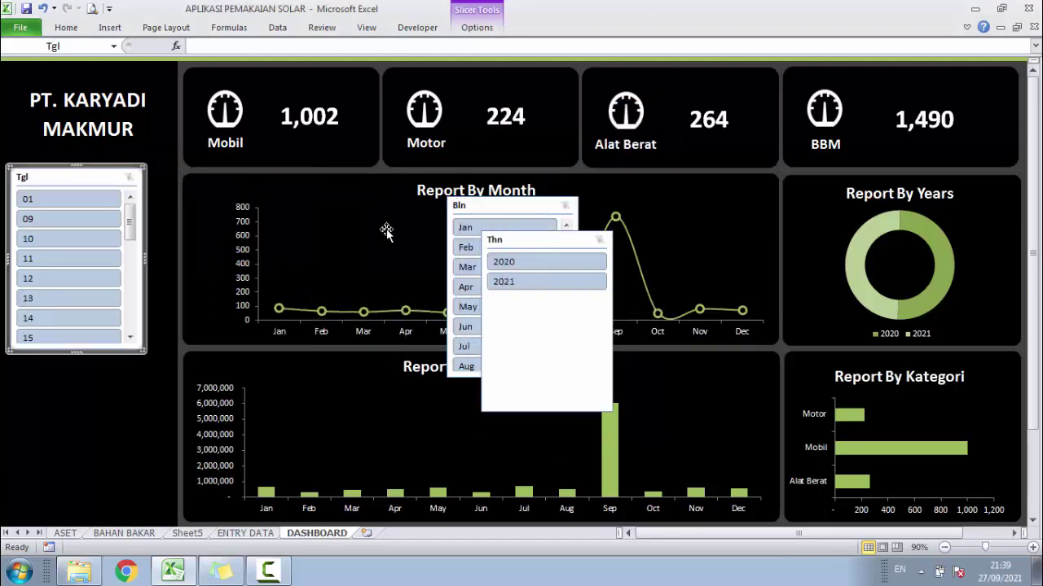
Lay out the Tgl slicer in 3 columns and widen its edges to fit
left_click(487, 29)
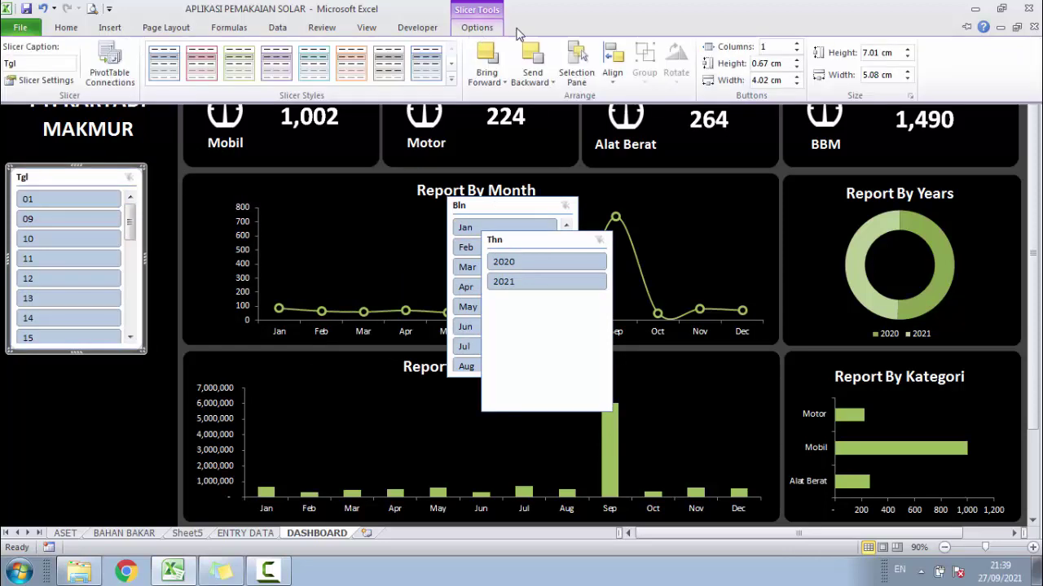
left_click(796, 44)
left_click(796, 44)
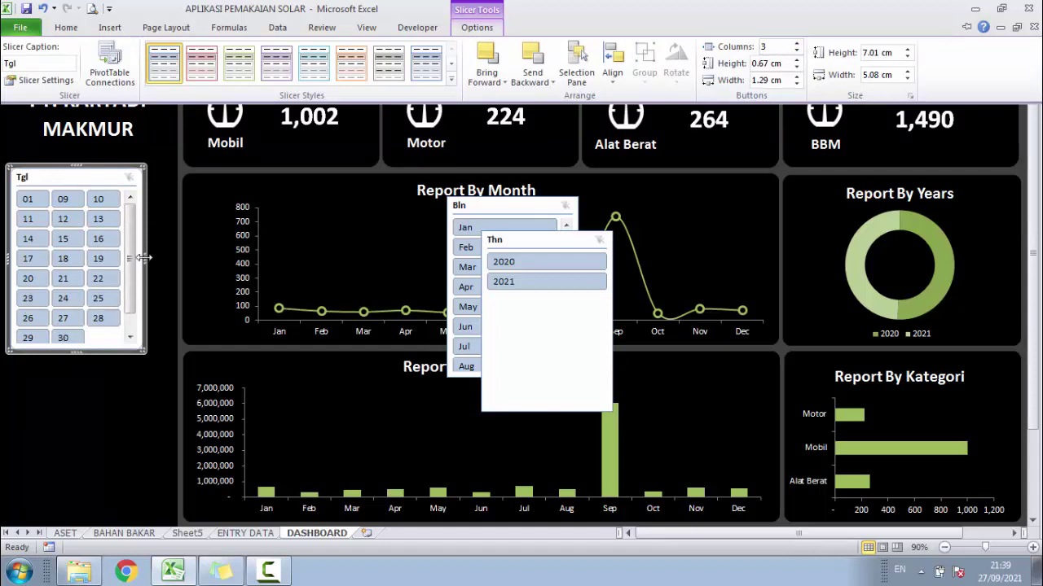
key("ctrl+F1")
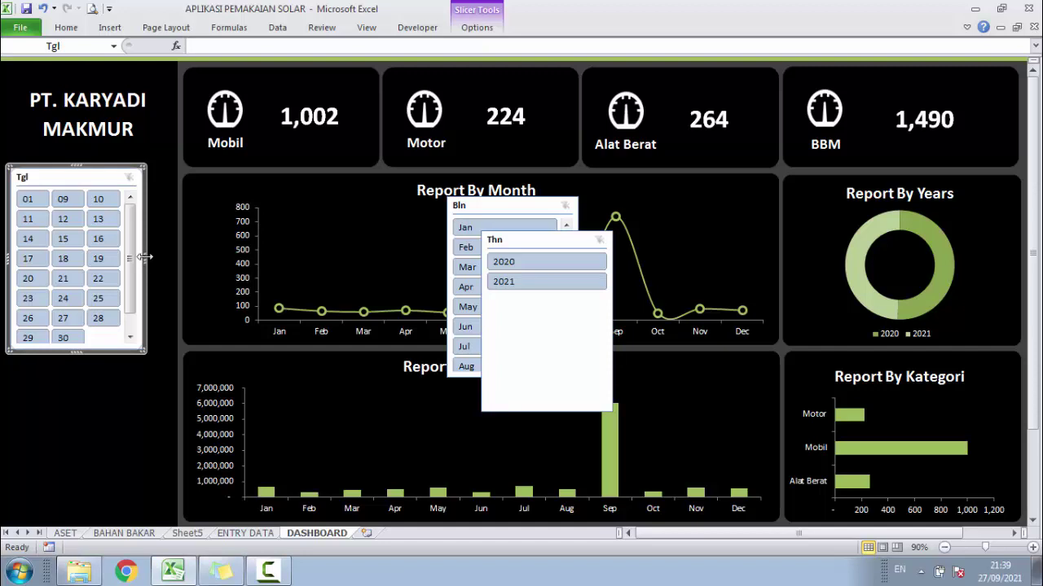
left_click_drag(147, 256, 169, 258)
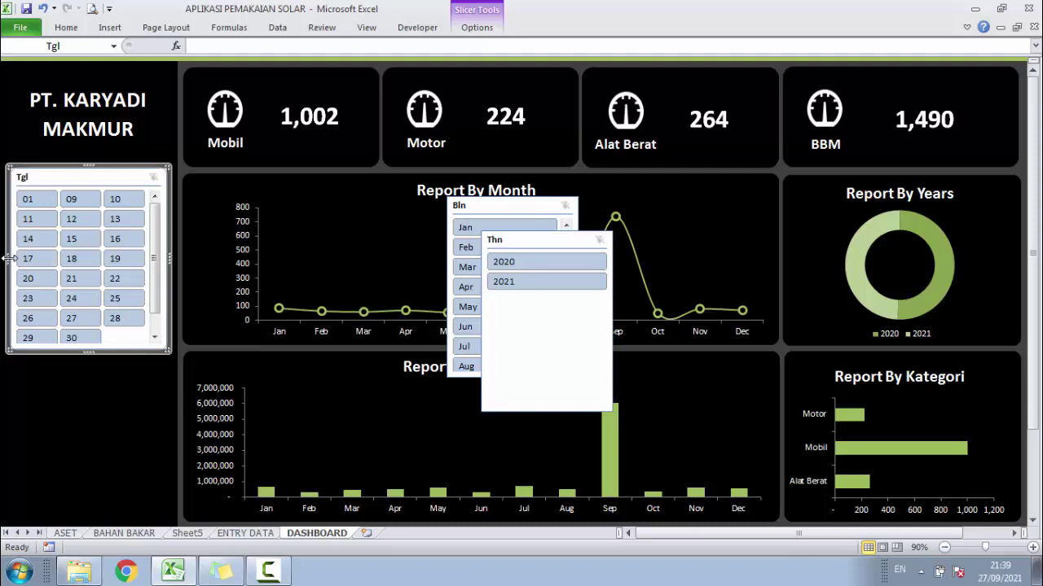
left_click_drag(7, 258, 4, 258)
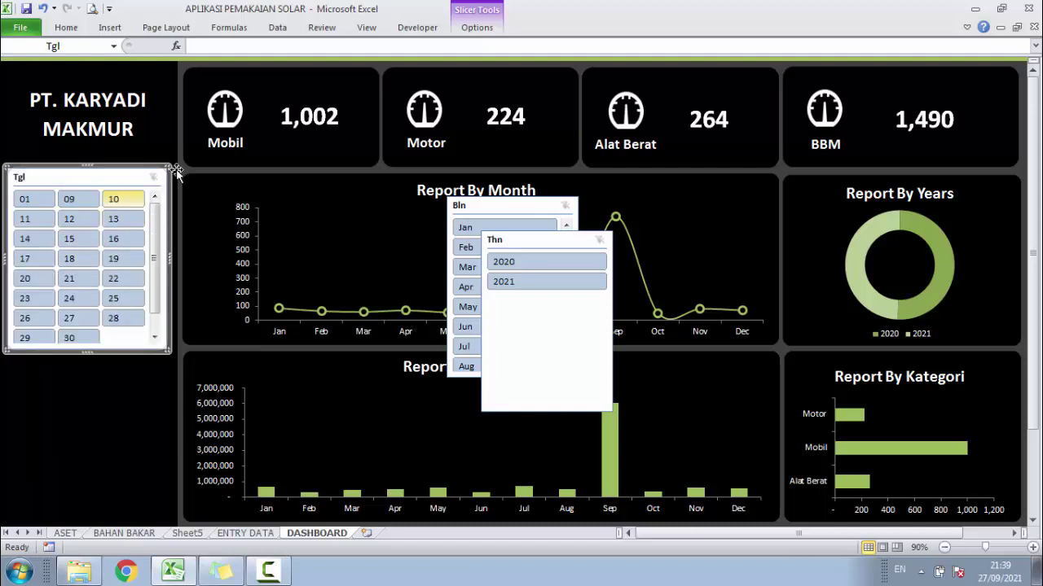
Set the Tgl slicer's button width to 1.4 cm
left_click(476, 27)
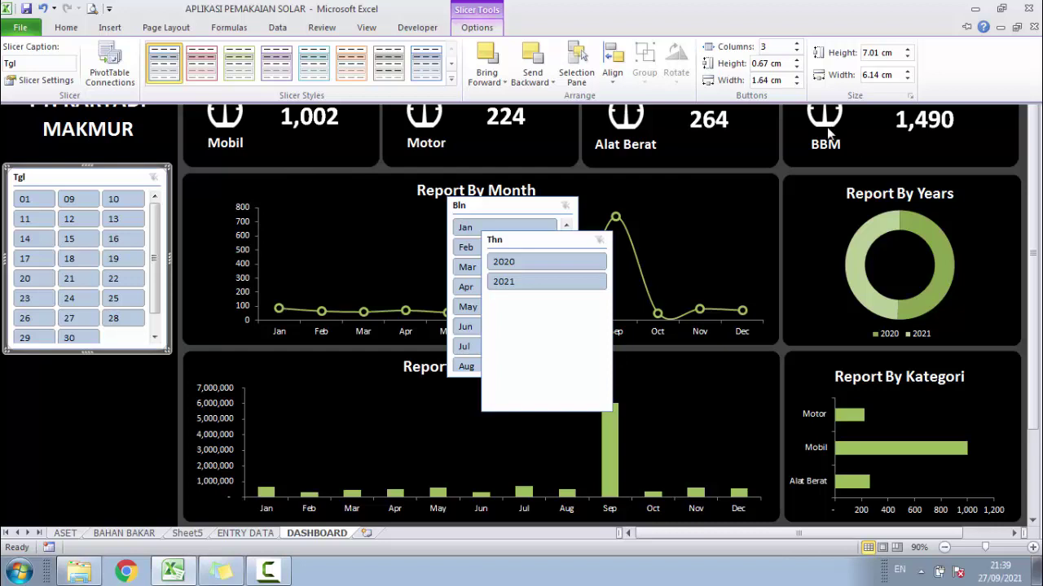
left_click(796, 84)
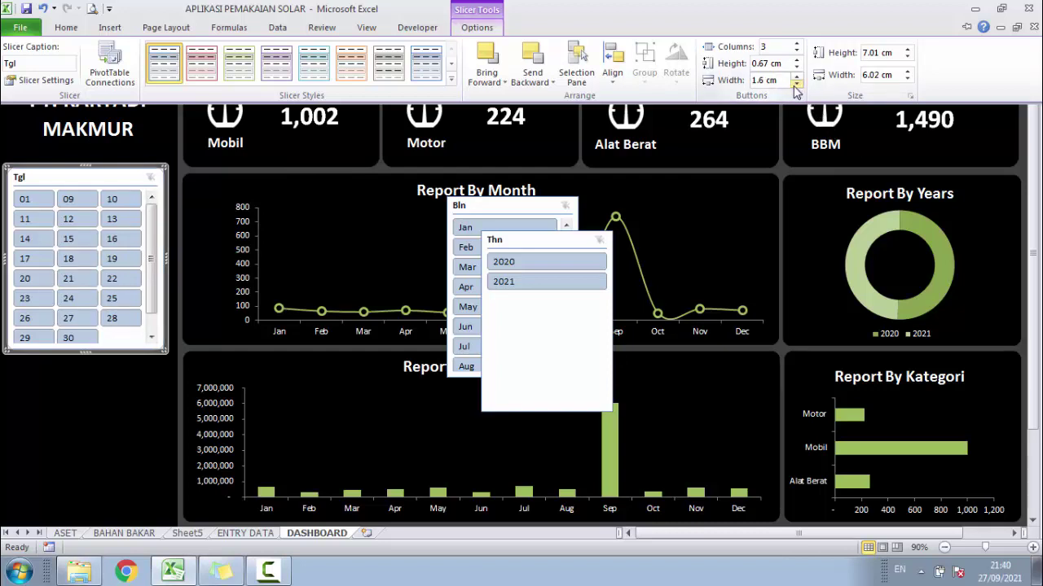
left_click(796, 84)
left_click(795, 84)
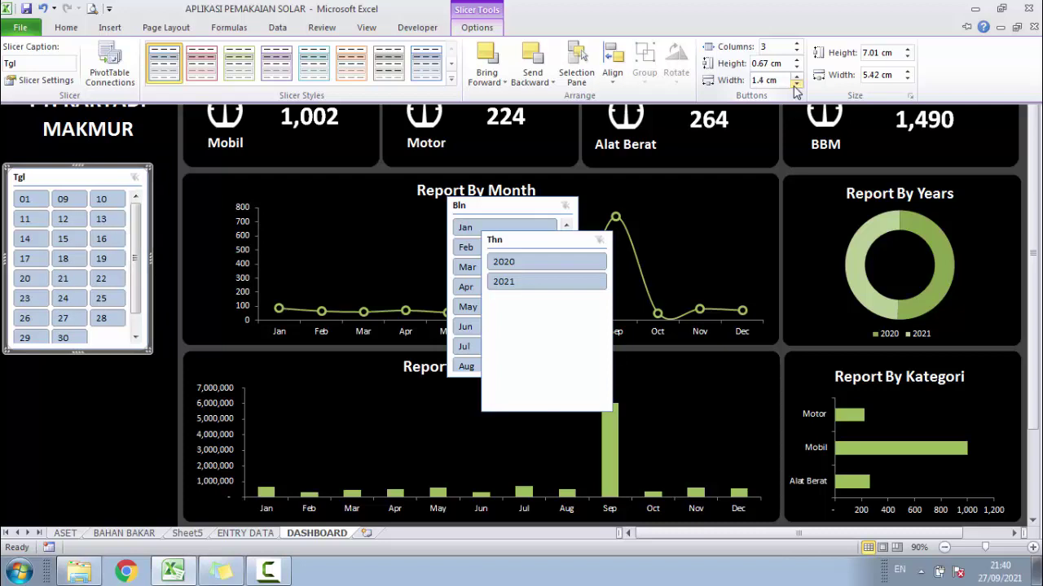
left_click(796, 83)
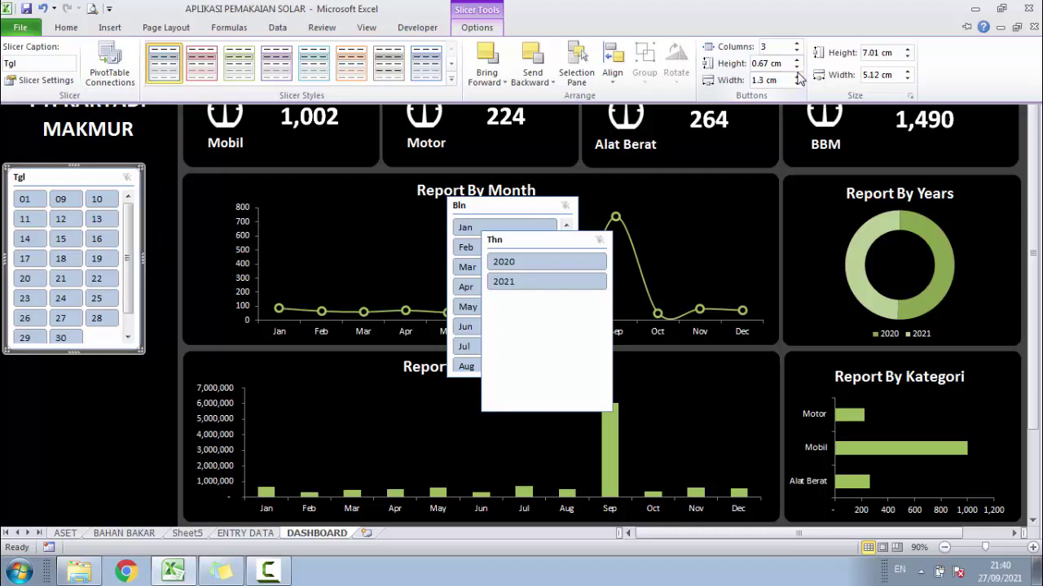
left_click(797, 76)
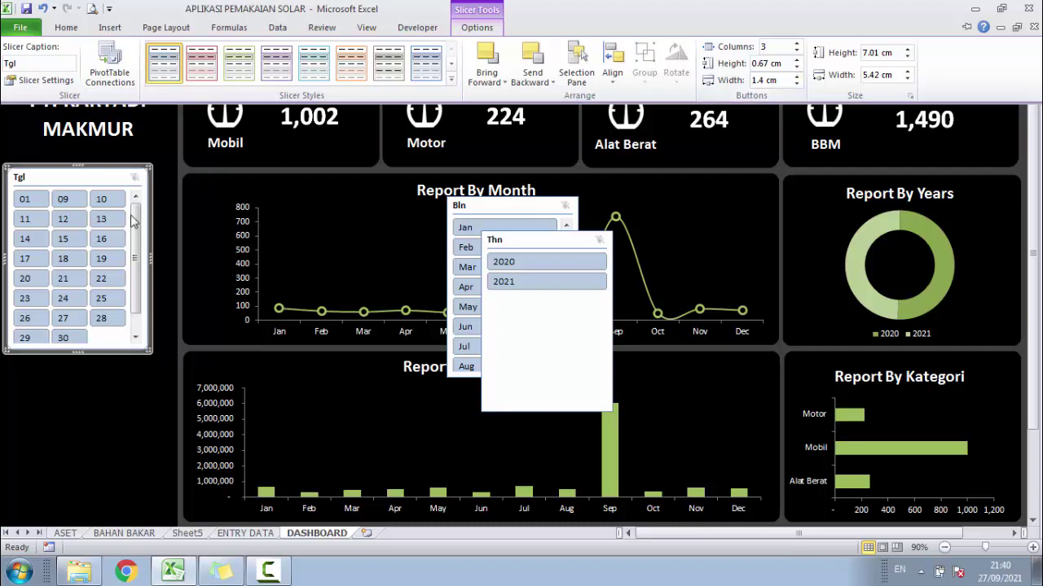
Reduce the Tgl slicer's width to 5.3 cm in Size and Properties
right_click(104, 169)
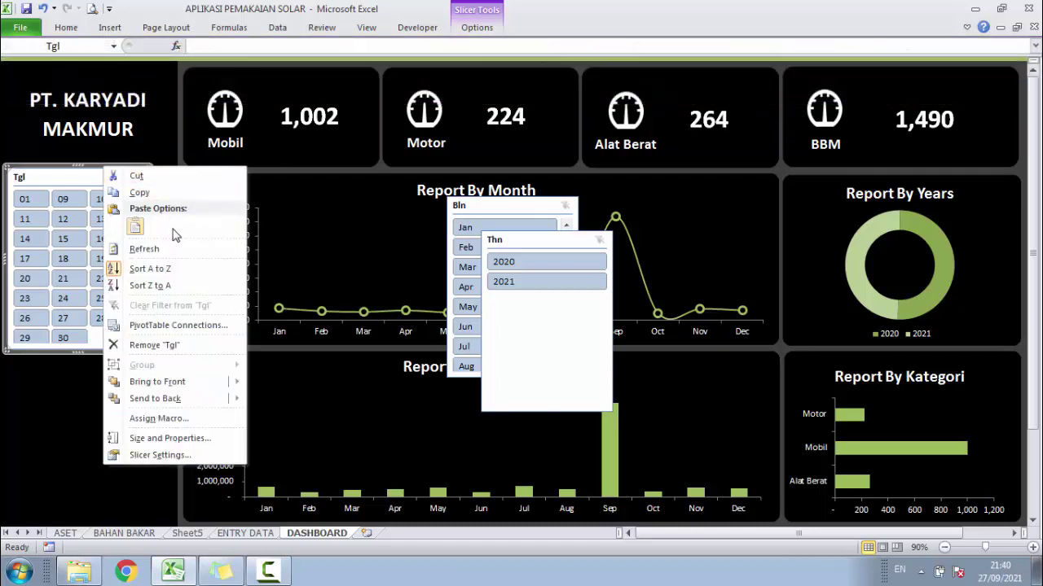
left_click(163, 456)
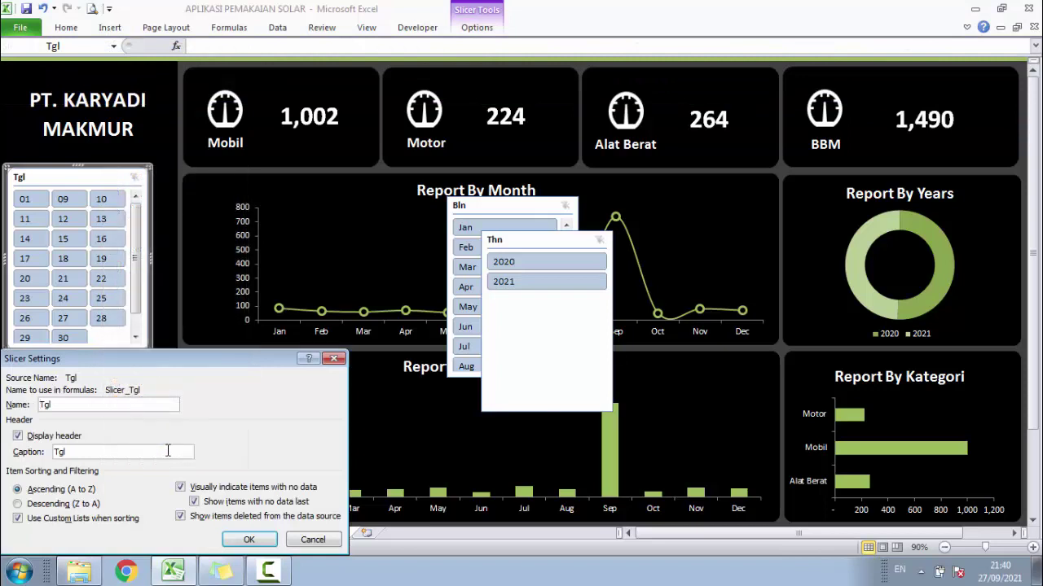
left_click(334, 358)
right_click(101, 354)
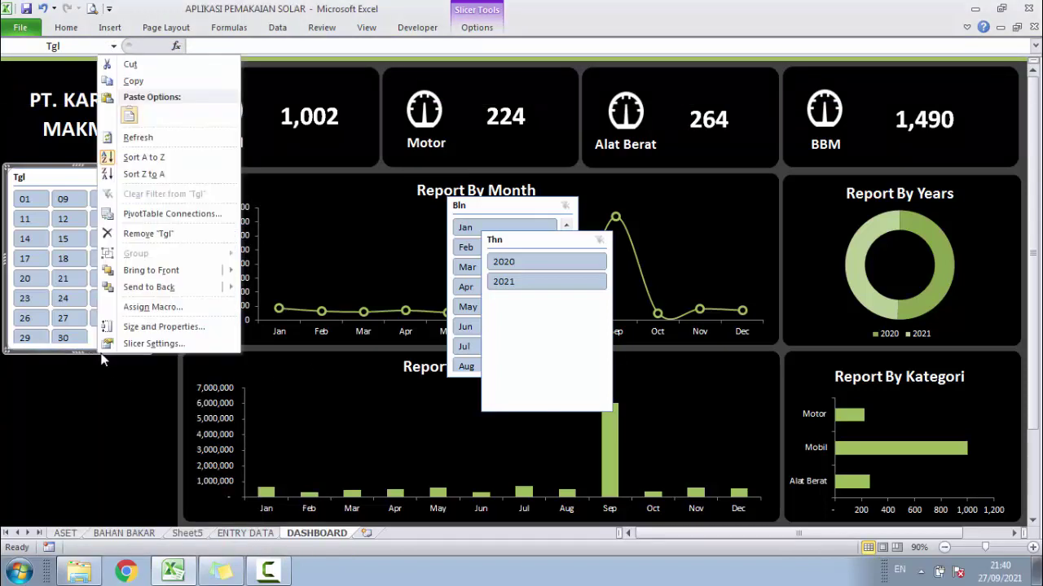
left_click(149, 327)
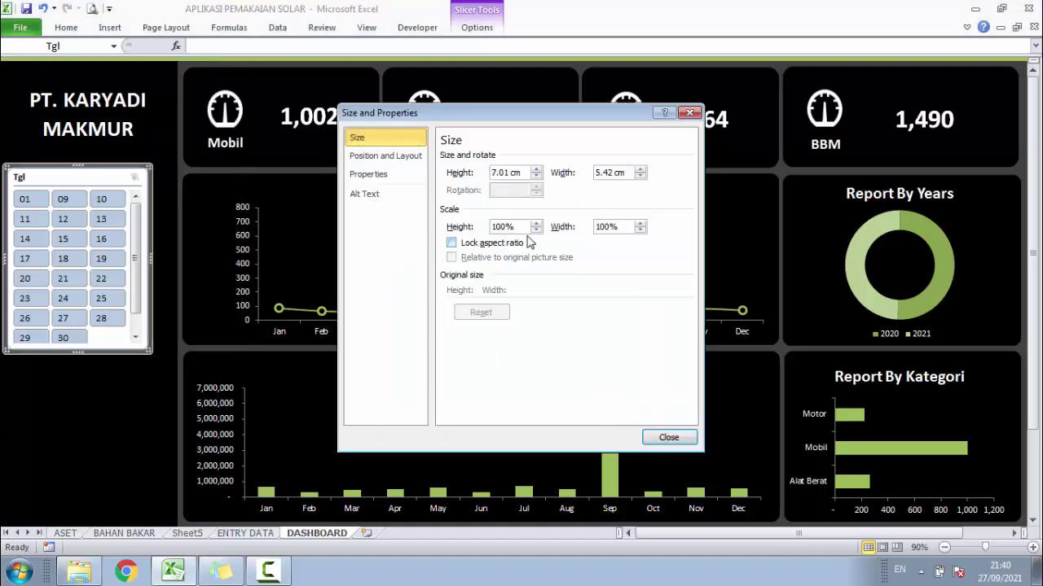
left_click(640, 176)
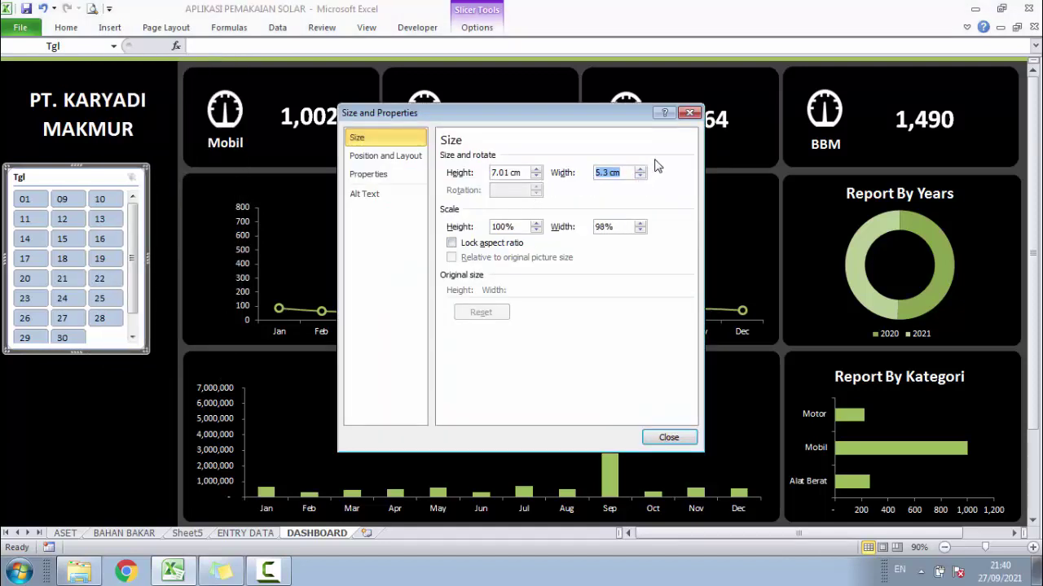
left_click(690, 113)
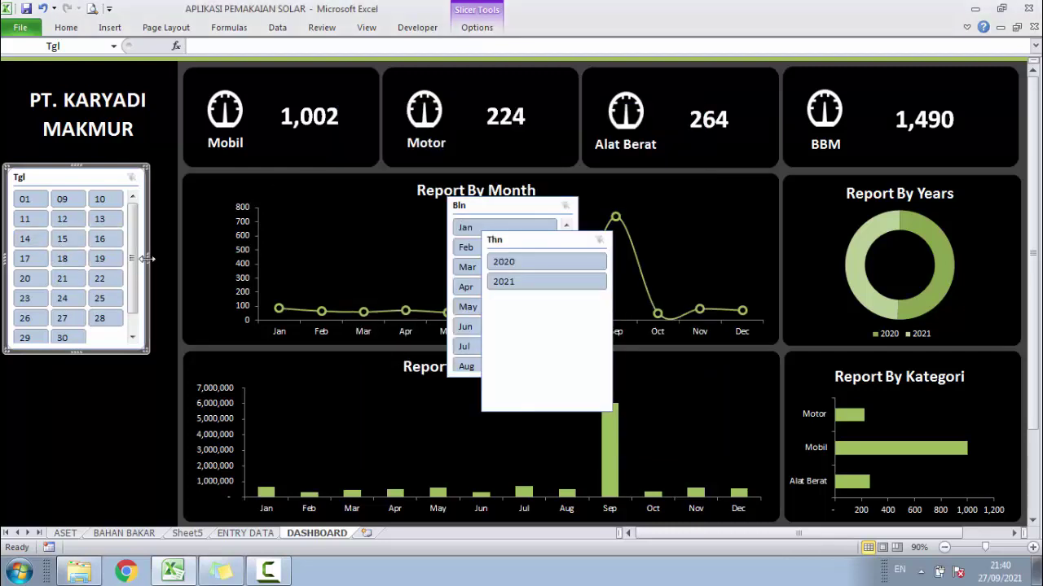
Widen Tgl, set it to 4 columns and shorten it, then place and widen Bln beneath it
left_click_drag(145, 259, 164, 259)
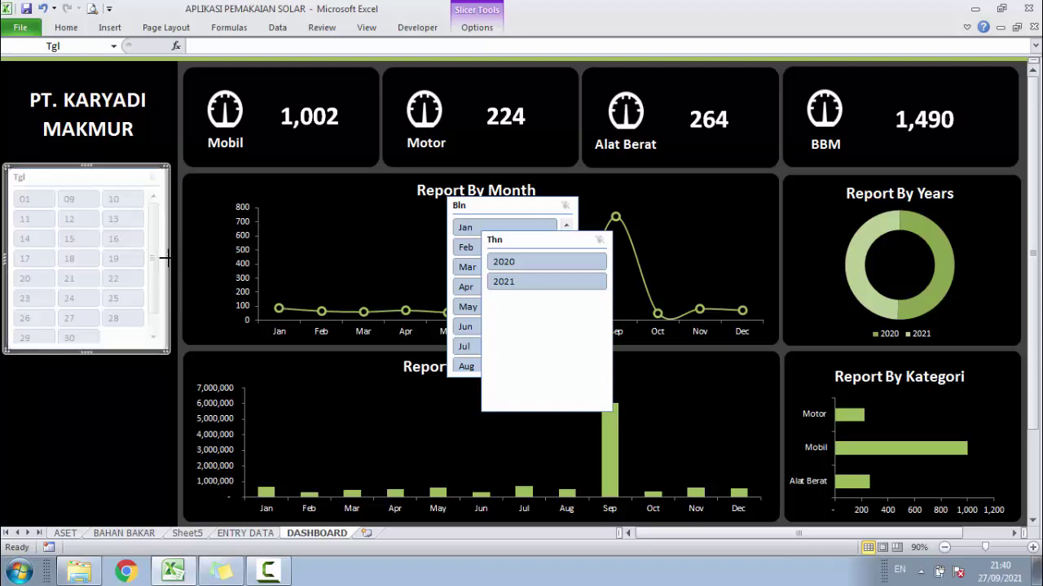
left_click_drag(165, 258, 168, 258)
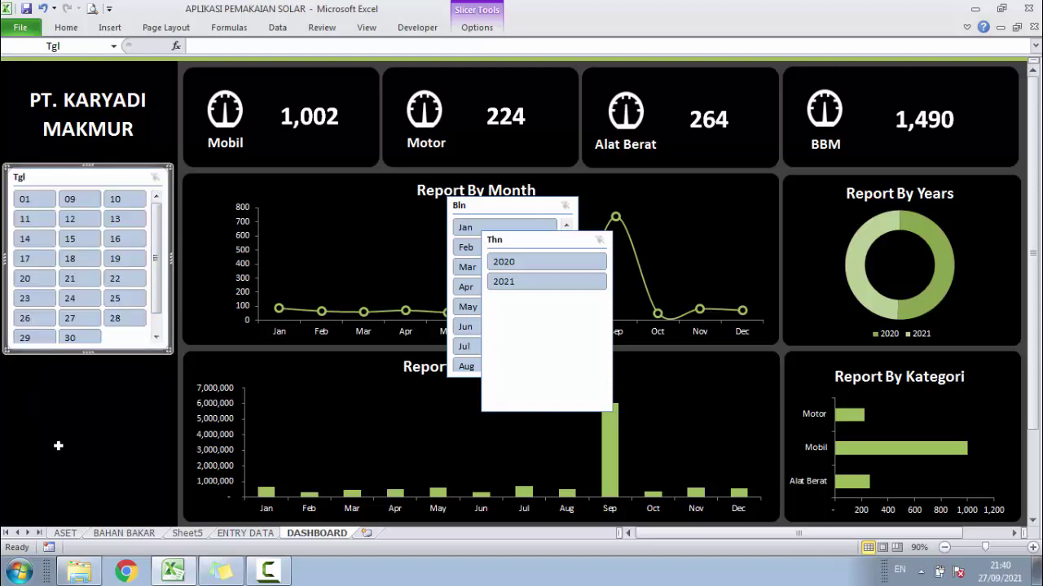
left_click(463, 29)
left_click(795, 47)
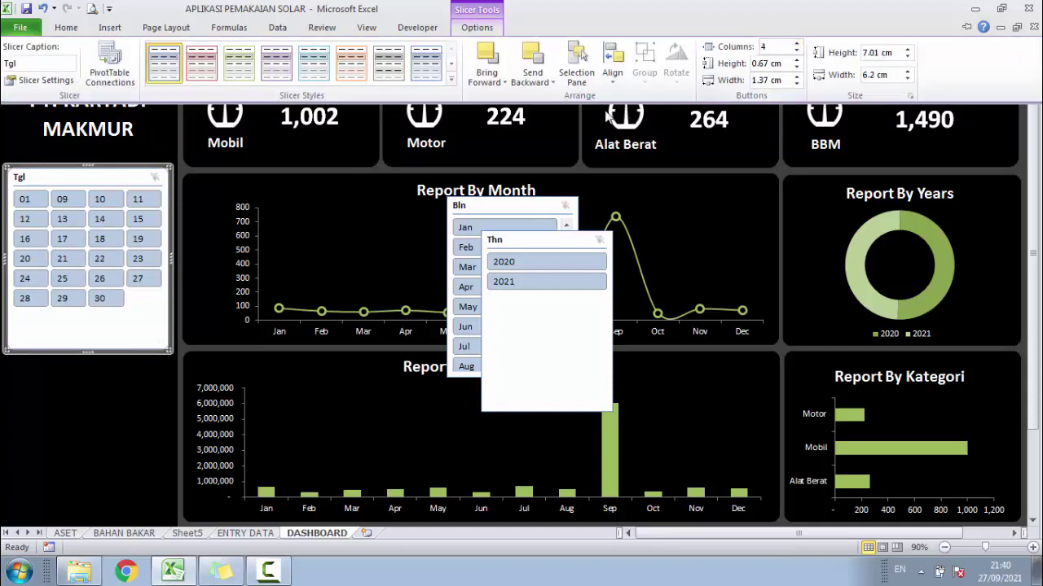
key("ctrl+F1")
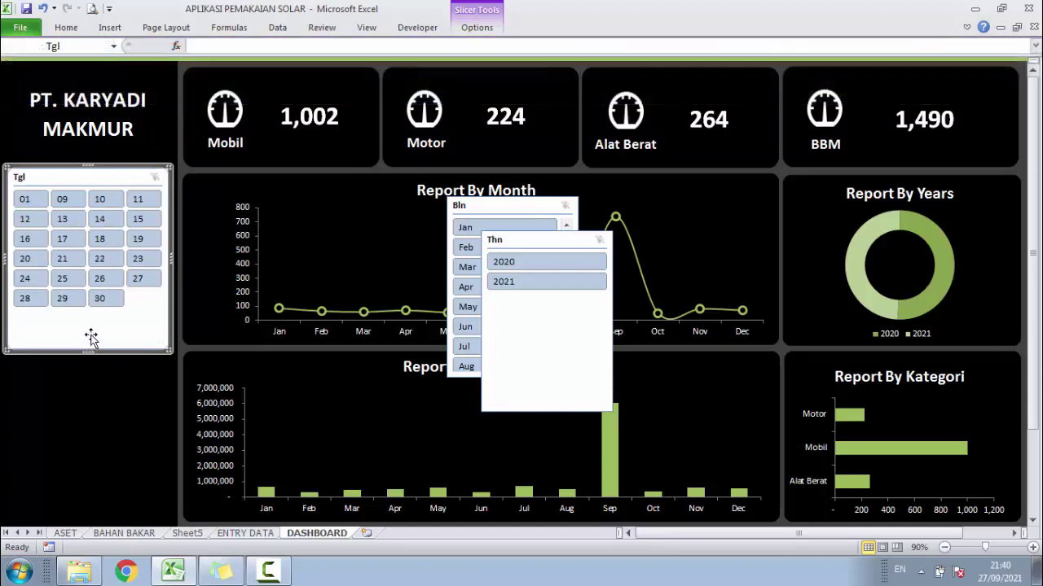
left_click_drag(90, 349, 88, 321)
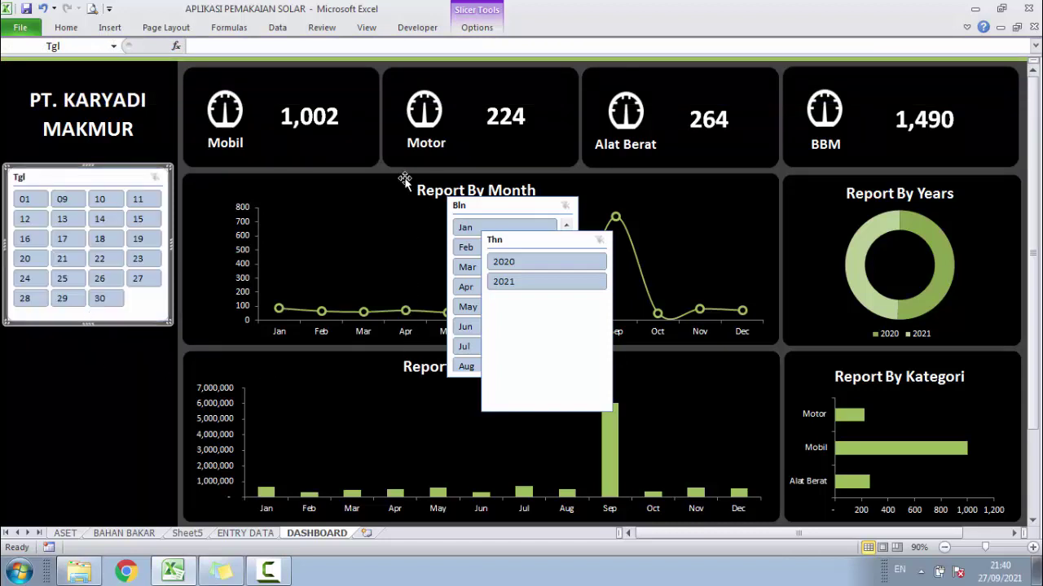
left_click_drag(498, 214, 51, 340)
left_click_drag(141, 419, 170, 419)
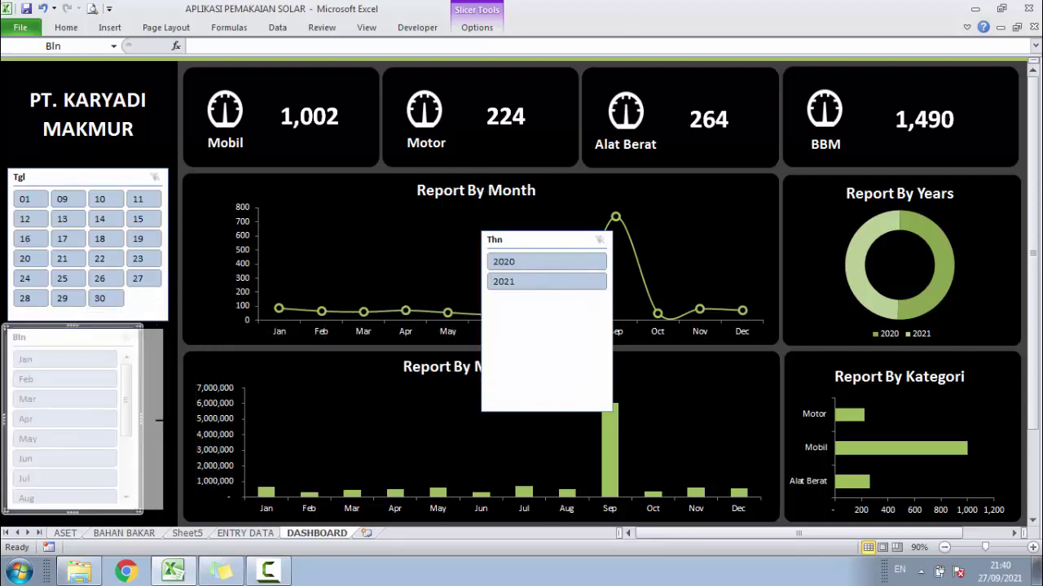
Set the Bln slicer to 3 columns, shorten it to fit, and move Thn into the left panel
left_click(493, 27)
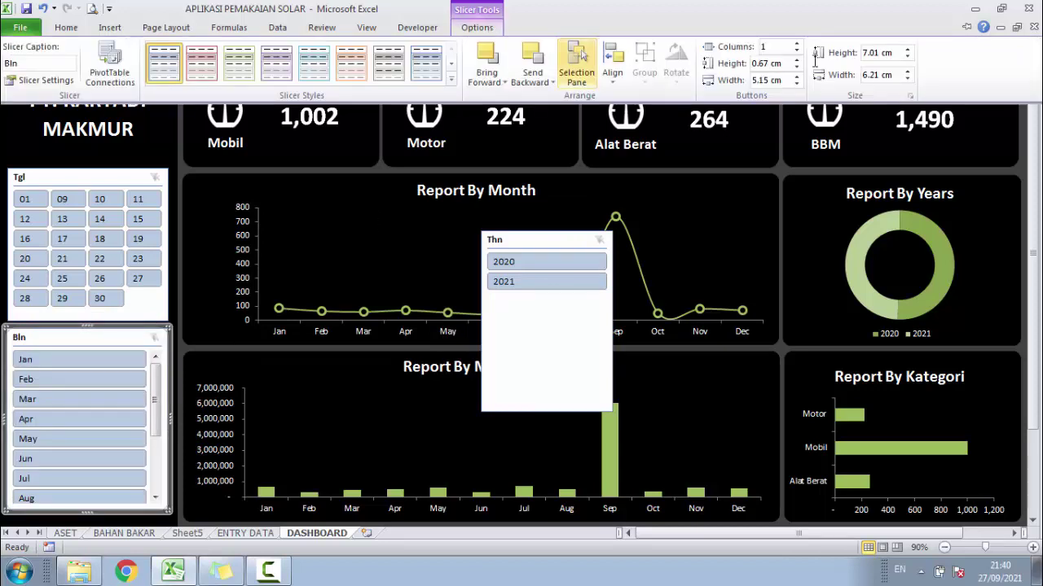
left_click(797, 46)
left_click(797, 46)
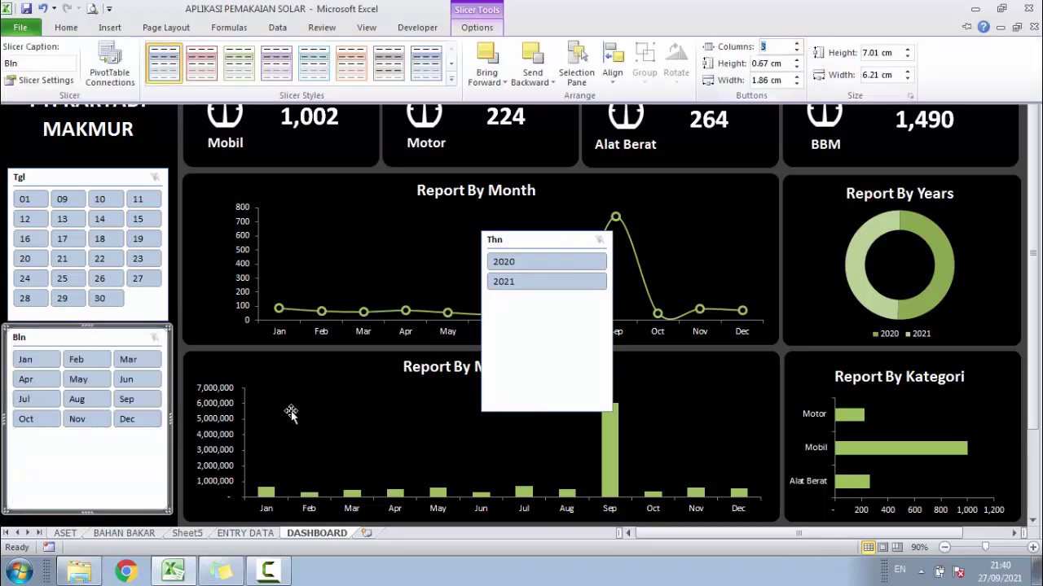
left_click(84, 509)
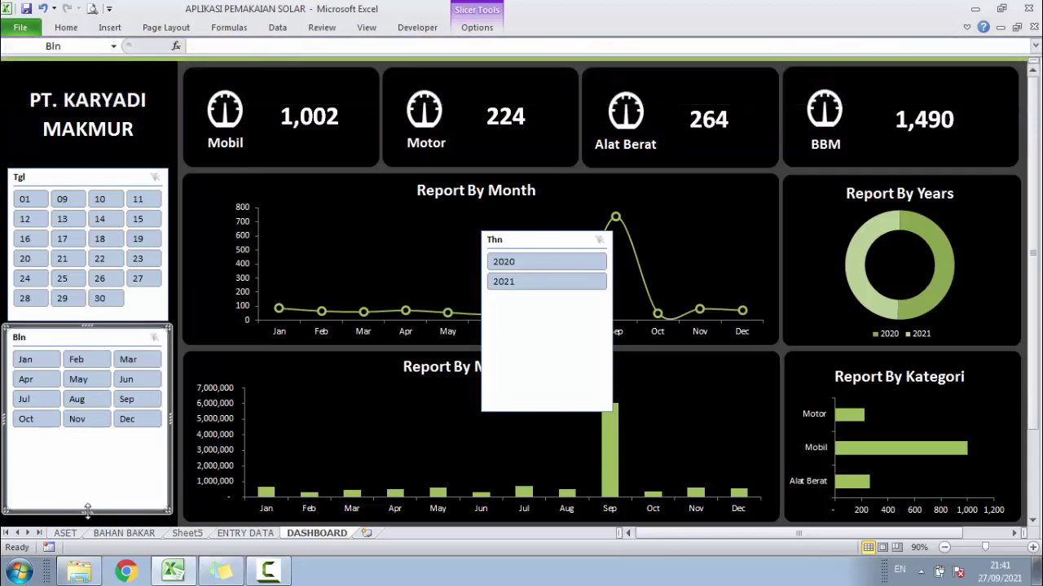
left_click_drag(87, 509, 86, 444)
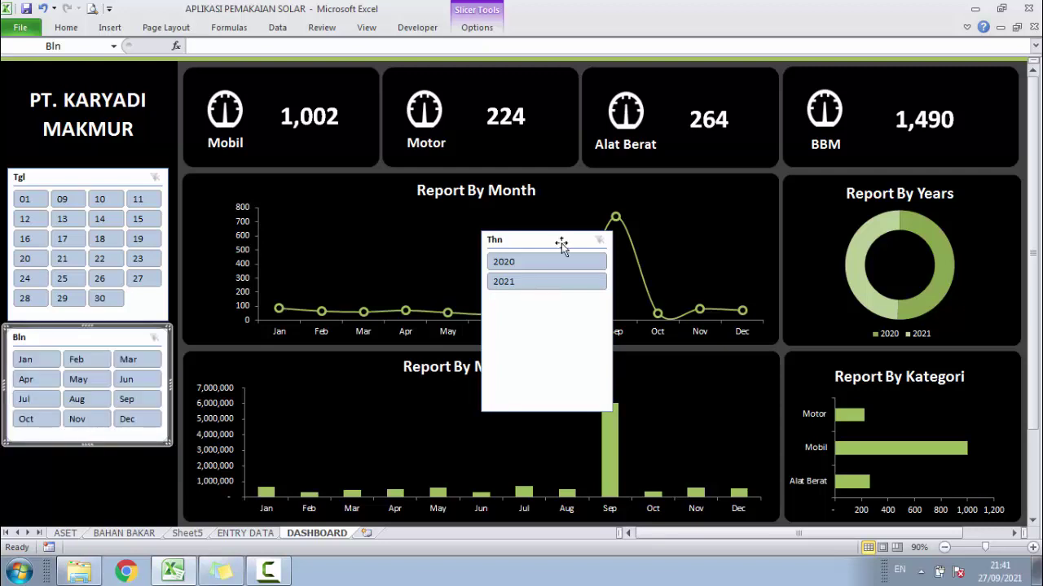
left_click_drag(534, 236, 62, 457)
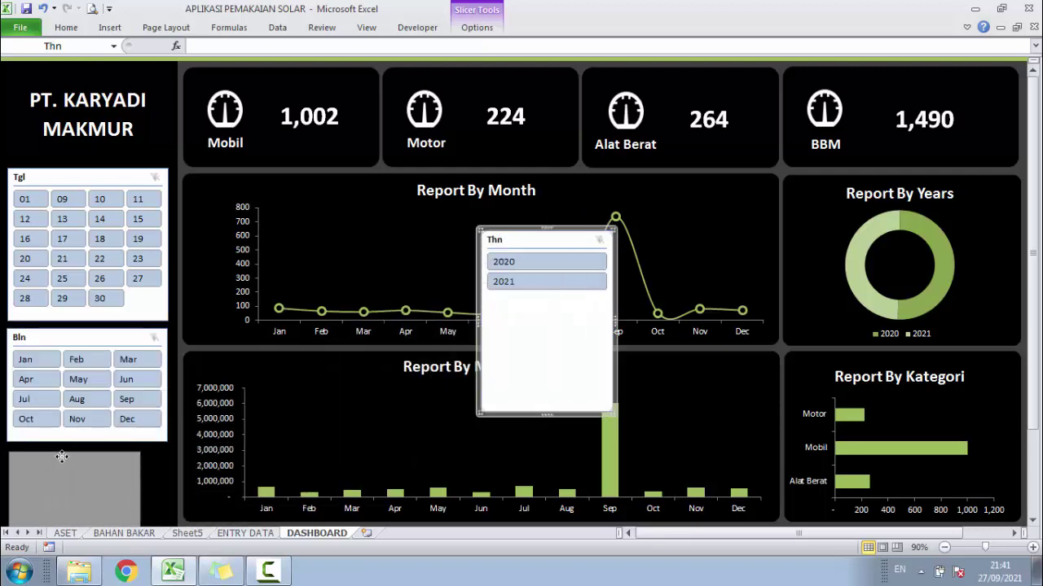
Position the Thn slicer just under Bln and widen it to match the others
left_click_drag(62, 457, 64, 453)
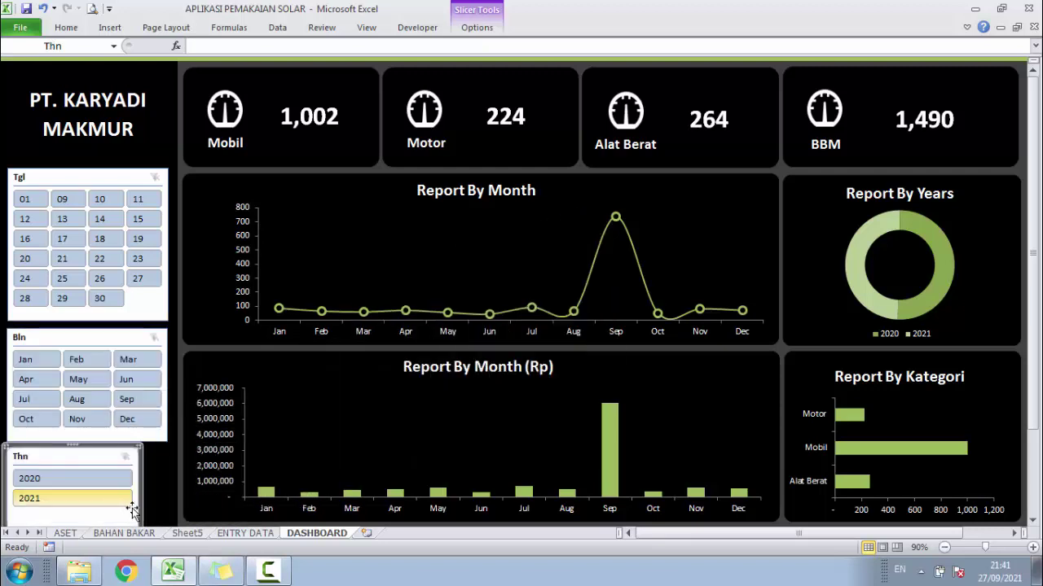
left_click_drag(1033, 273, 1036, 293)
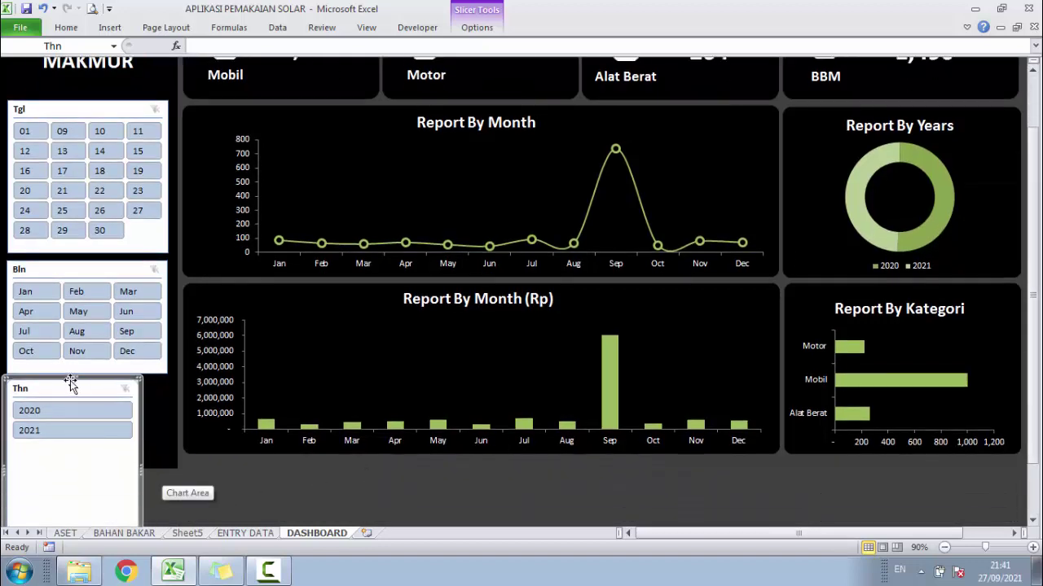
left_click_drag(70, 377, 79, 405)
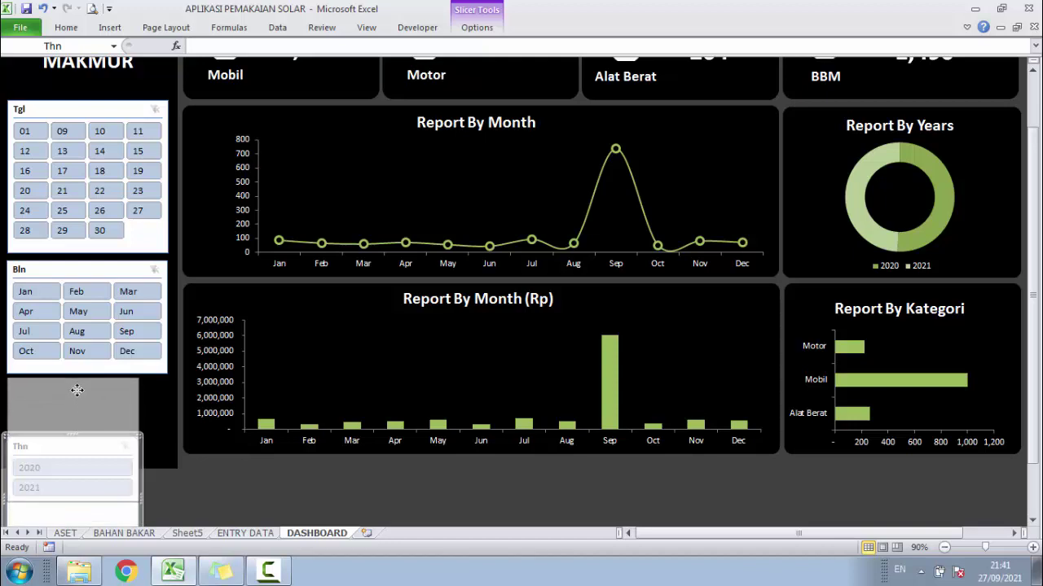
left_click_drag(79, 405, 77, 389)
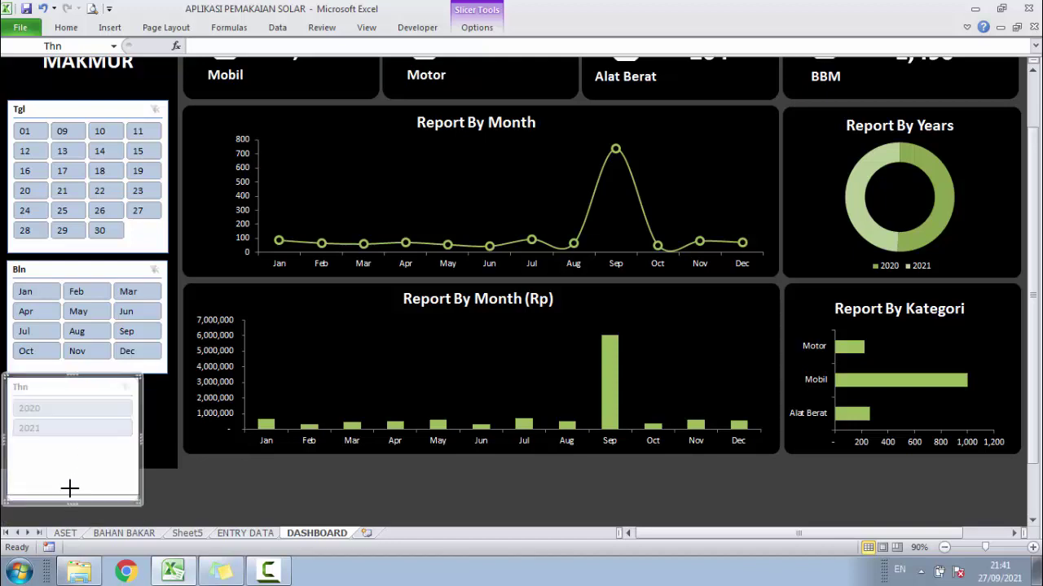
left_click_drag(70, 505, 76, 461)
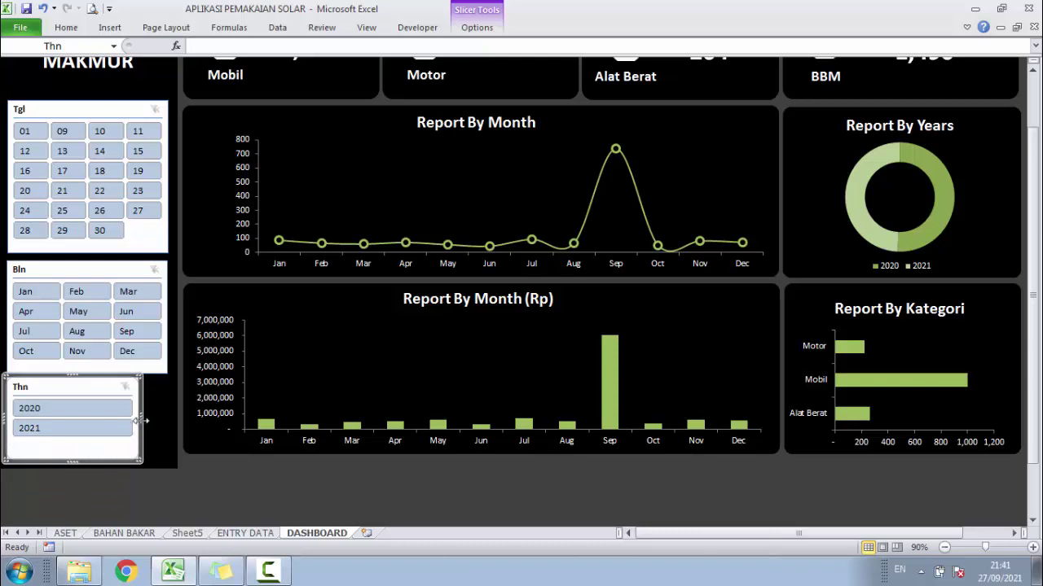
left_click_drag(141, 421, 167, 417)
Show the Thn years 2020 and 2021 in 2 columns and shorten the slicer to fit
left_click(477, 27)
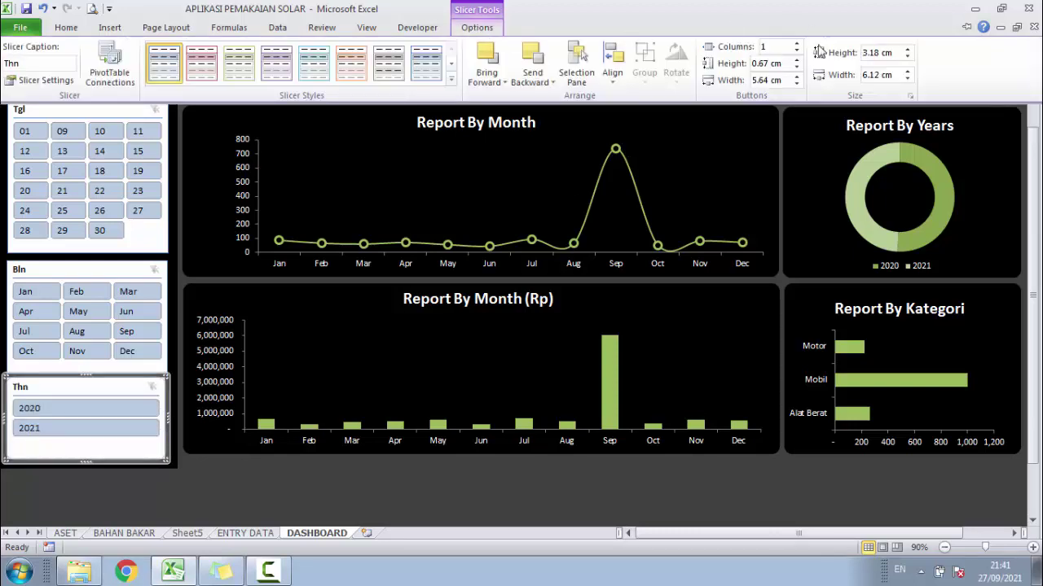
left_click(796, 43)
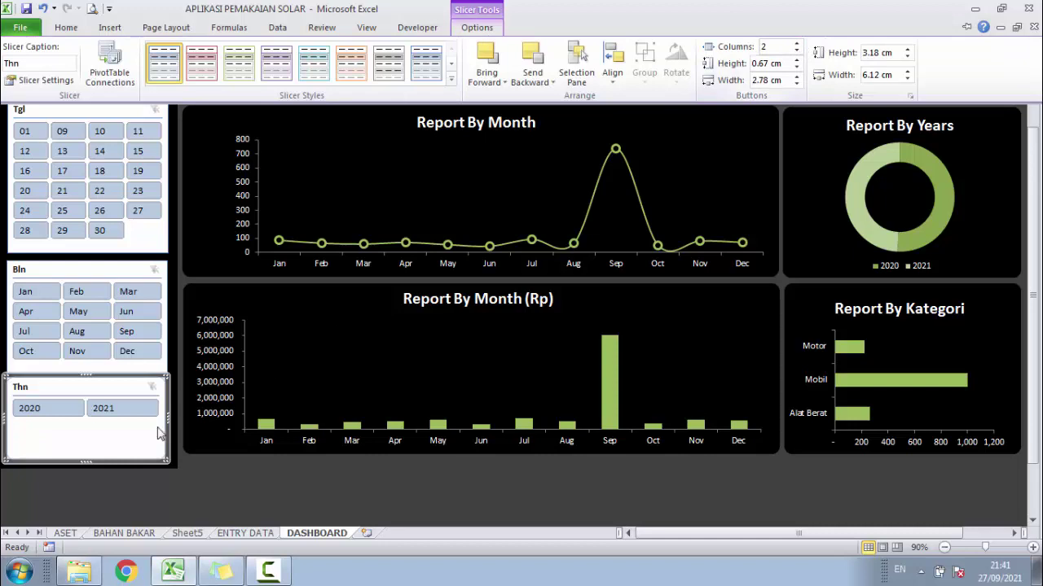
left_click(87, 461)
left_click_drag(87, 461, 88, 454)
left_click(103, 491)
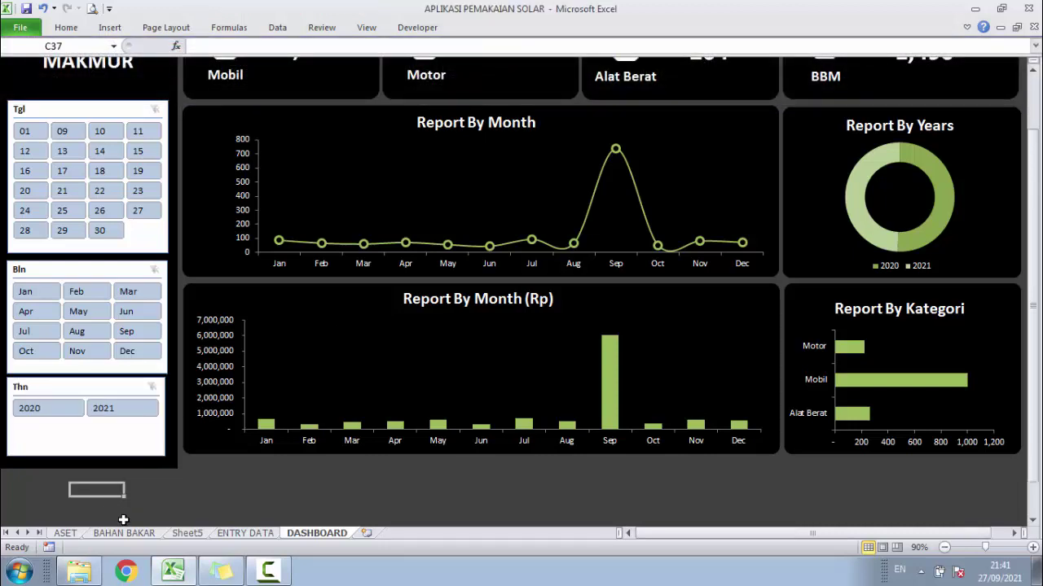
left_click_drag(1037, 192, 1036, 167)
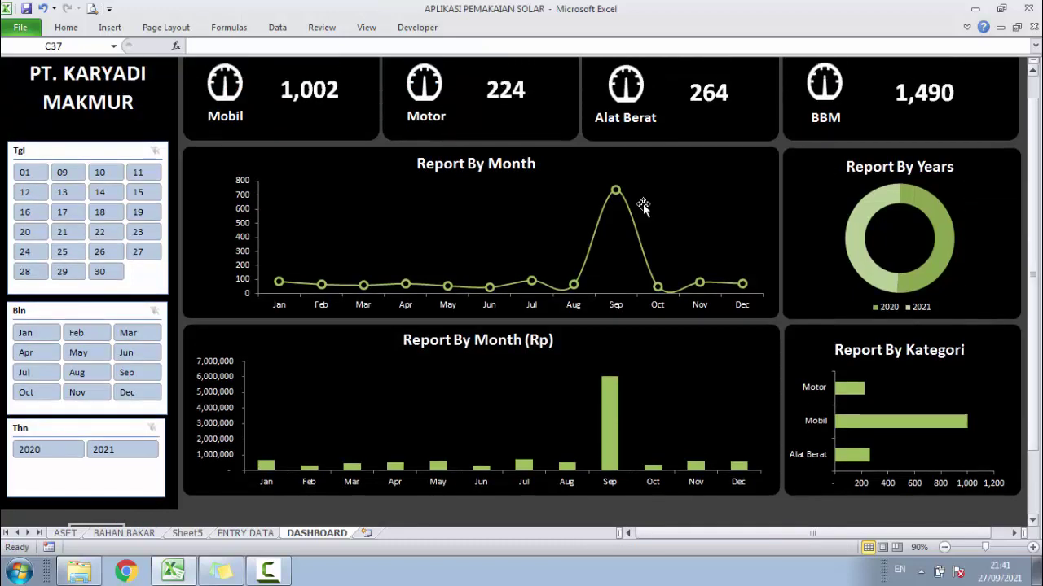
left_click(125, 158)
left_click(477, 29)
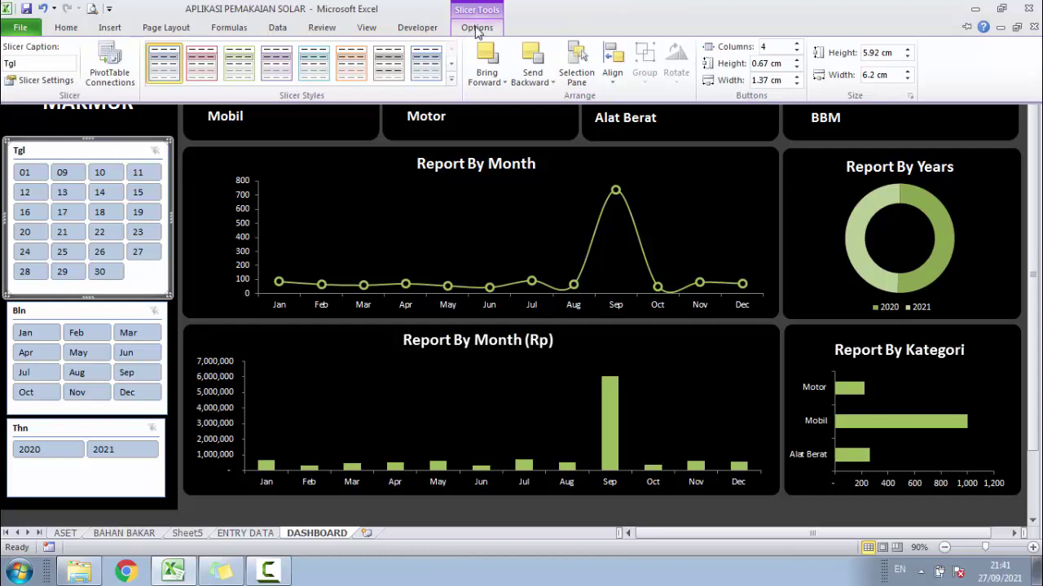
Apply the dark green slicer style to both the Tgl and Bln slicers
right_click(161, 63)
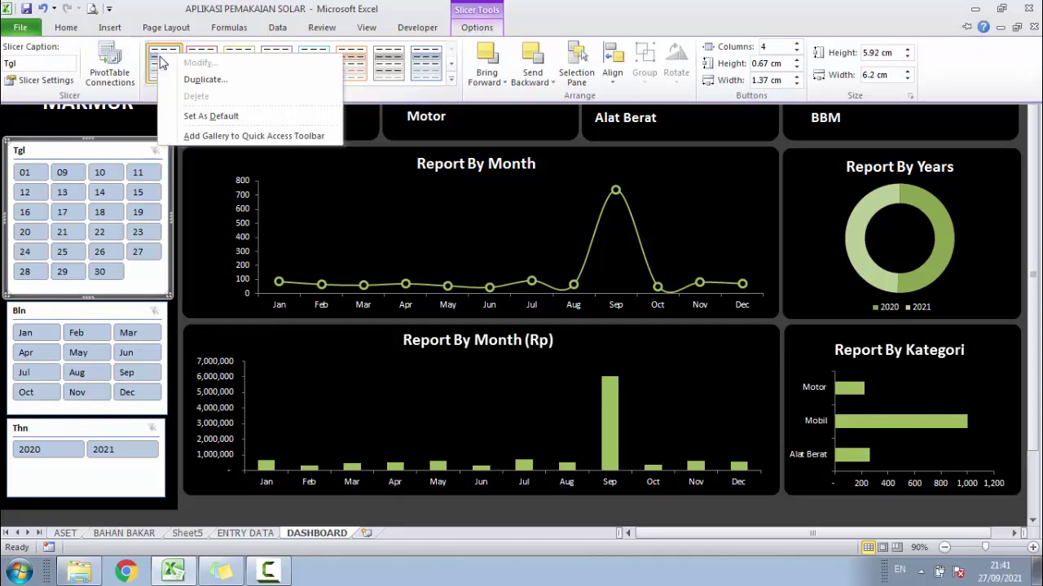
left_click(452, 80)
left_click(253, 119)
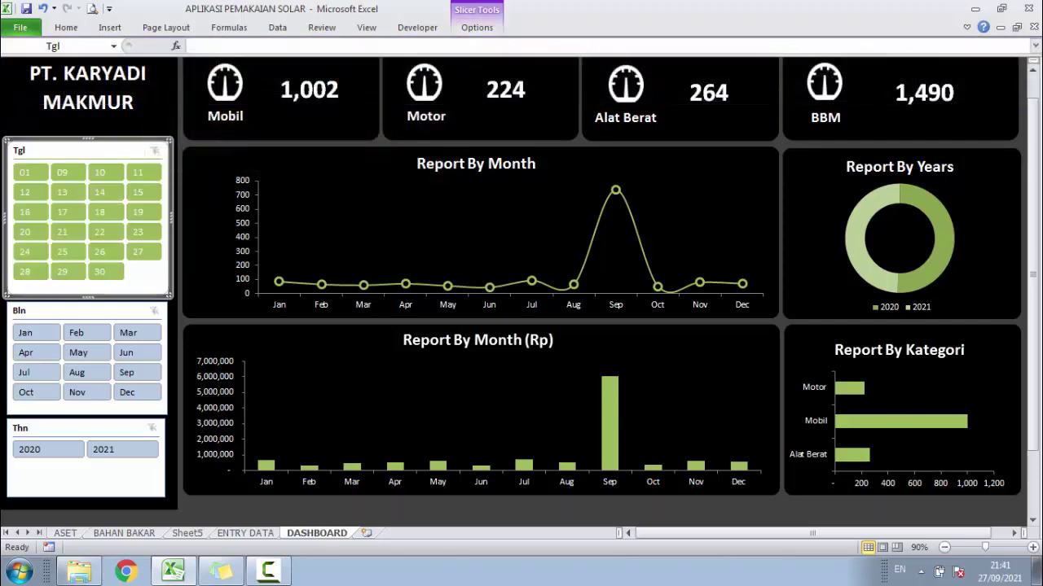
left_click(140, 318)
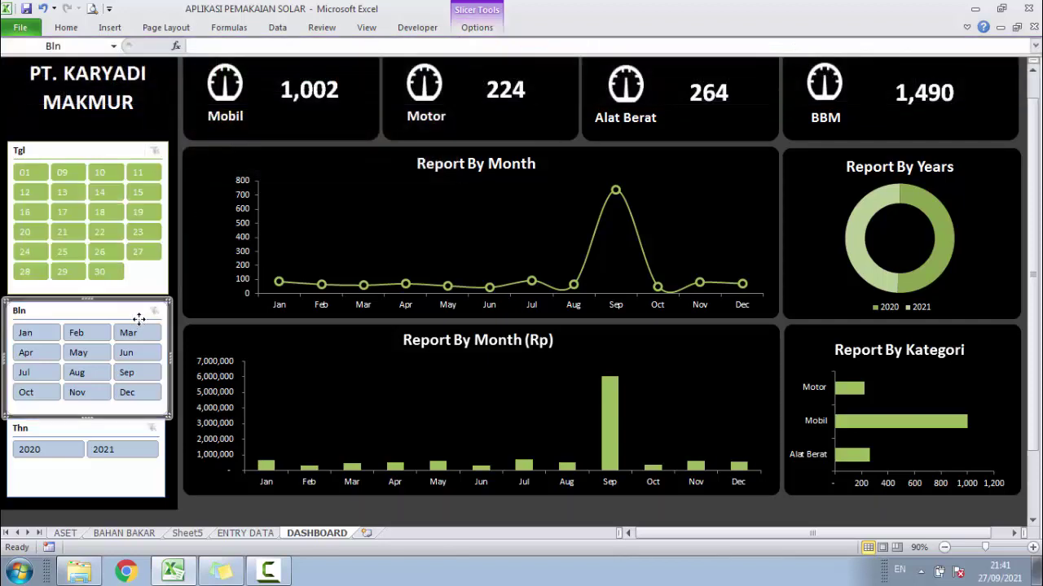
left_click(477, 28)
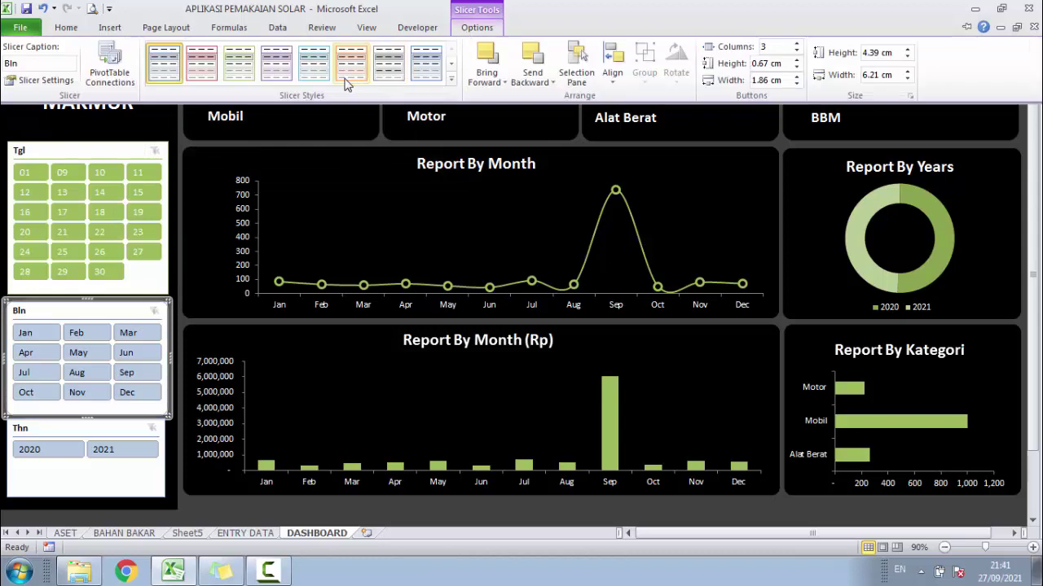
left_click(453, 81)
left_click(239, 130)
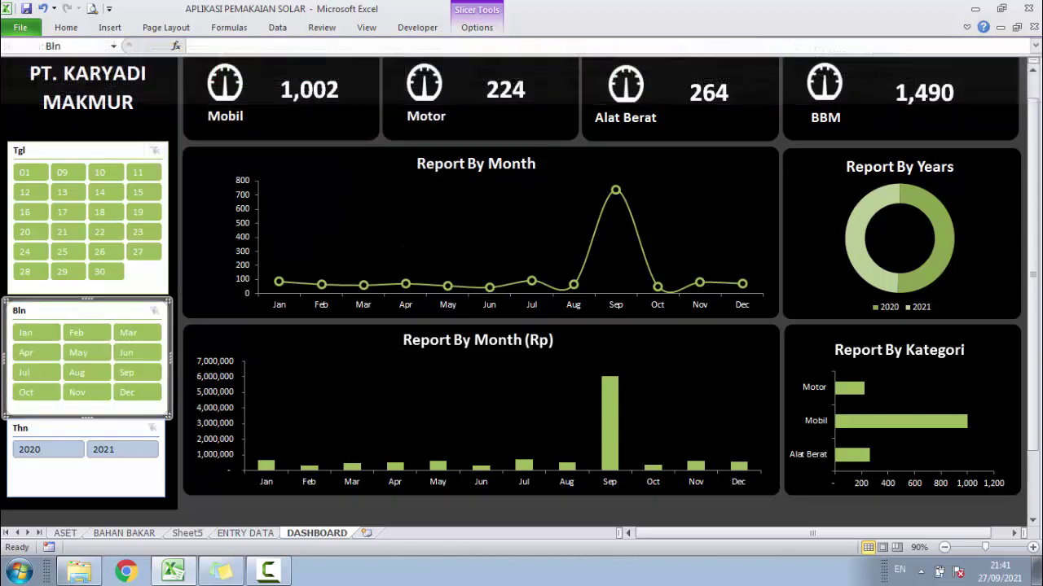
left_click(472, 31)
Duplicate the green slicer style and give its Whole Slicer element a black fill
right_click(248, 72)
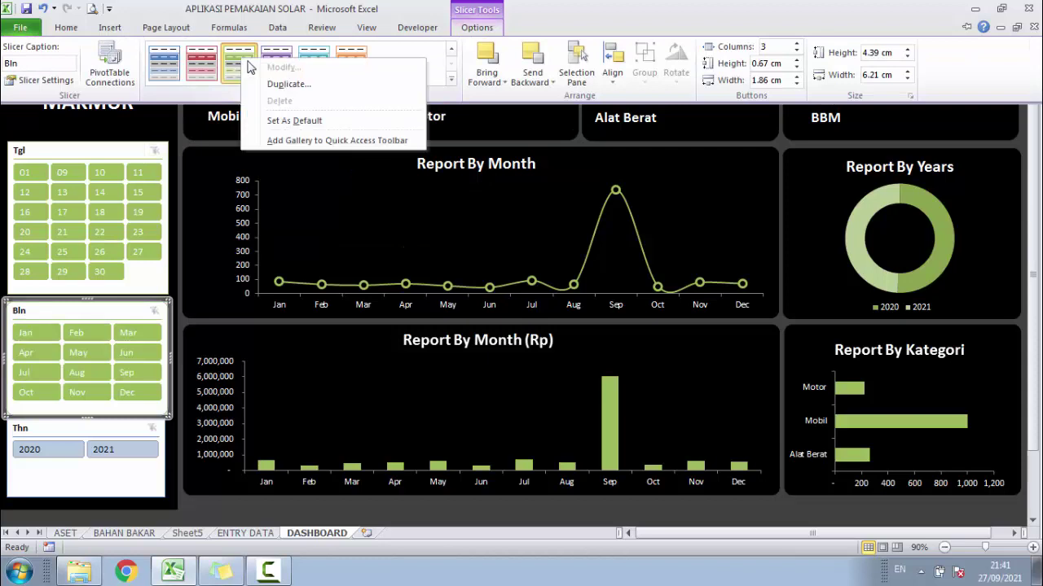
left_click(328, 93)
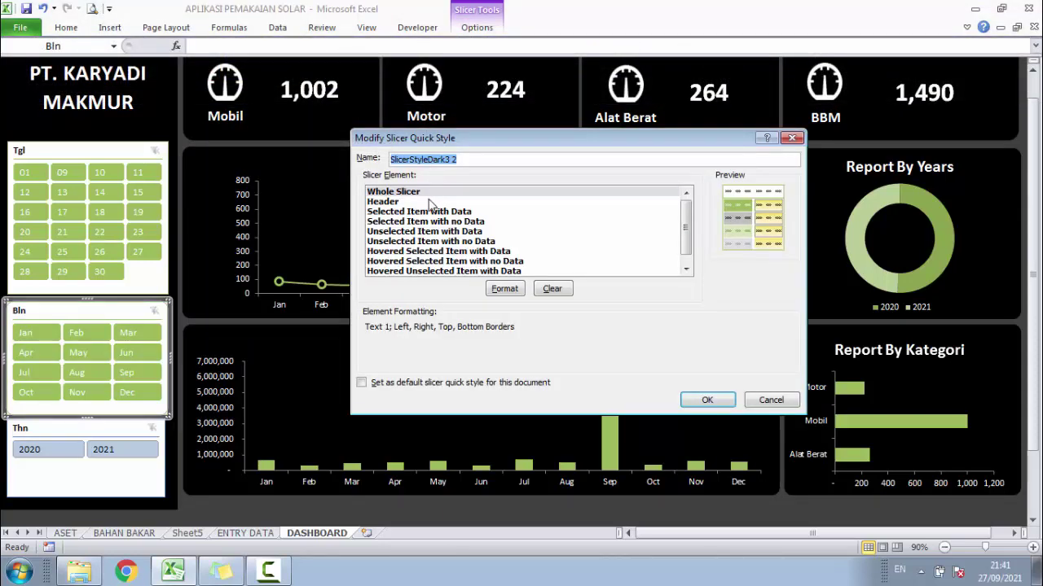
left_click(506, 289)
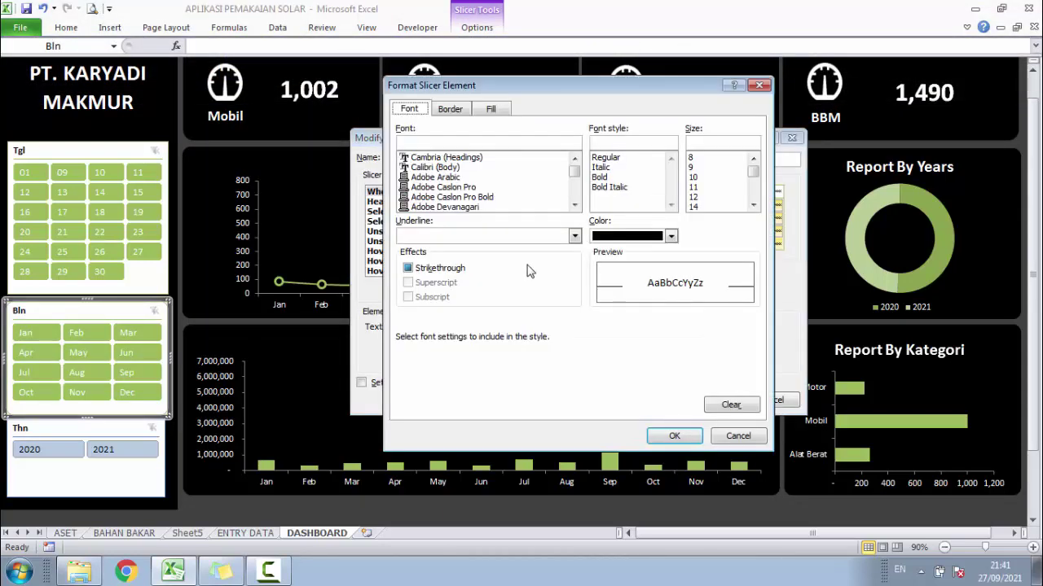
left_click(450, 109)
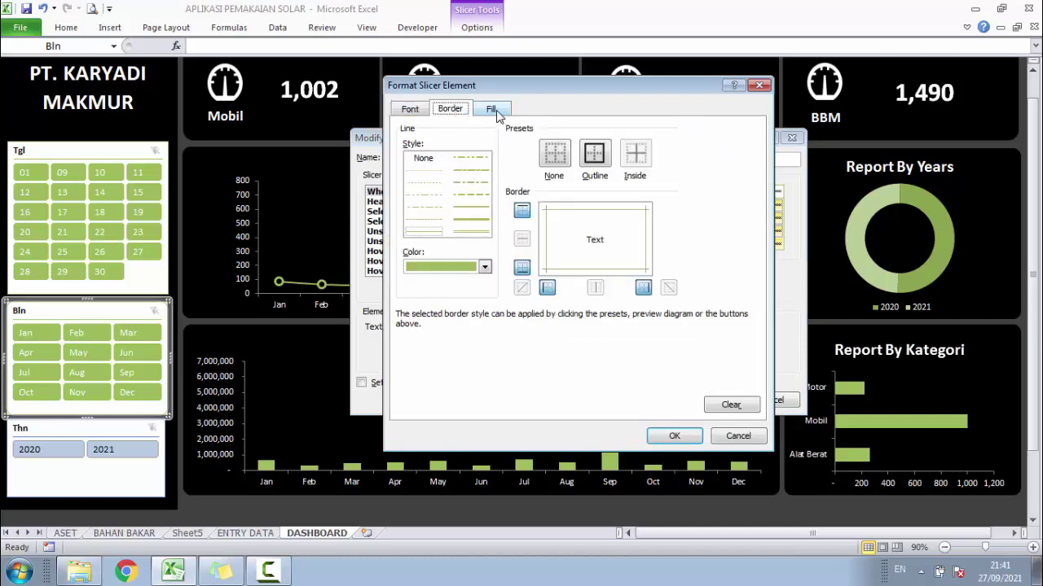
left_click(493, 111)
left_click(619, 146)
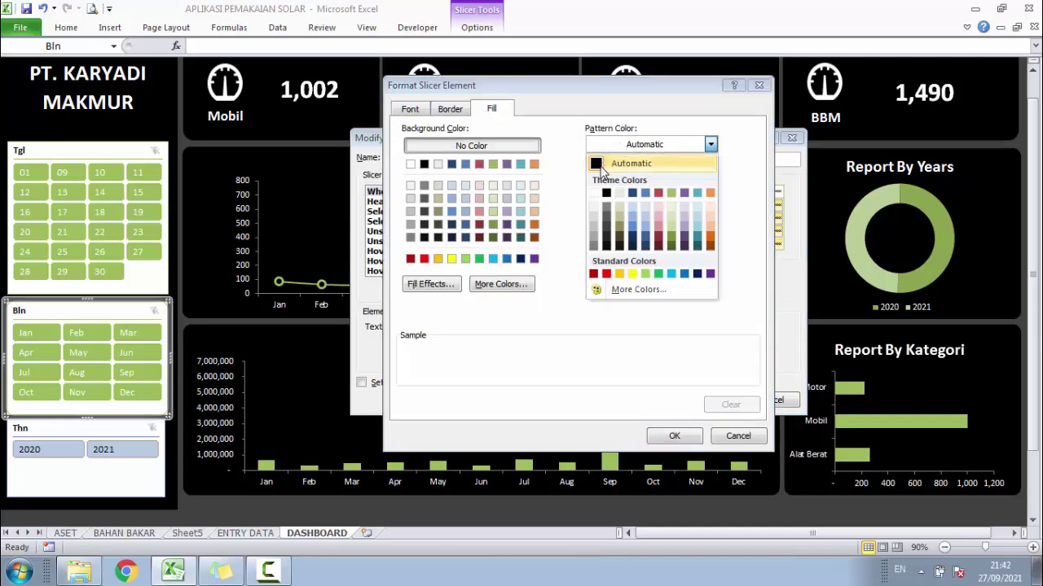
left_click(602, 167)
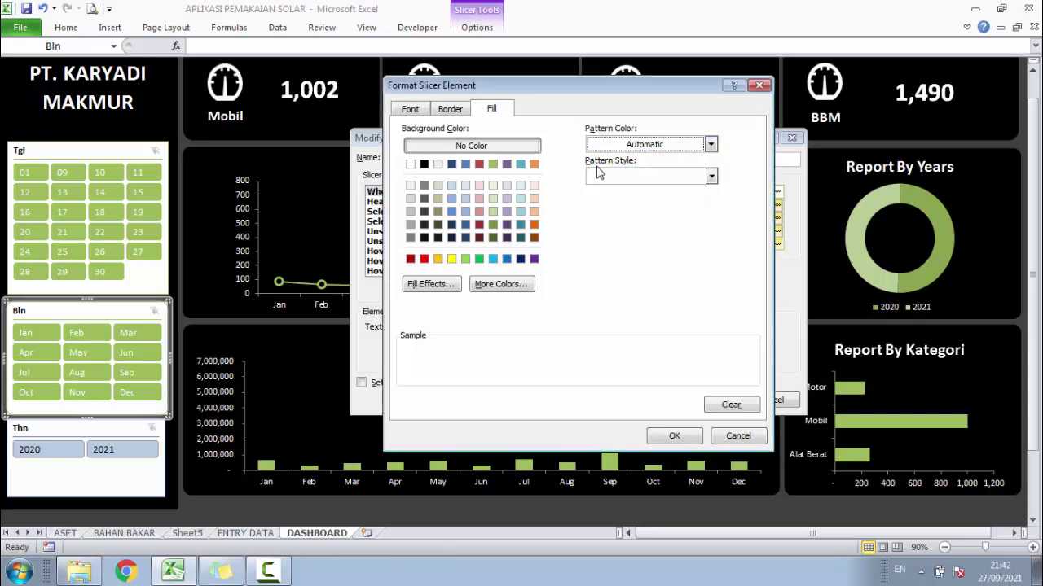
left_click(512, 284)
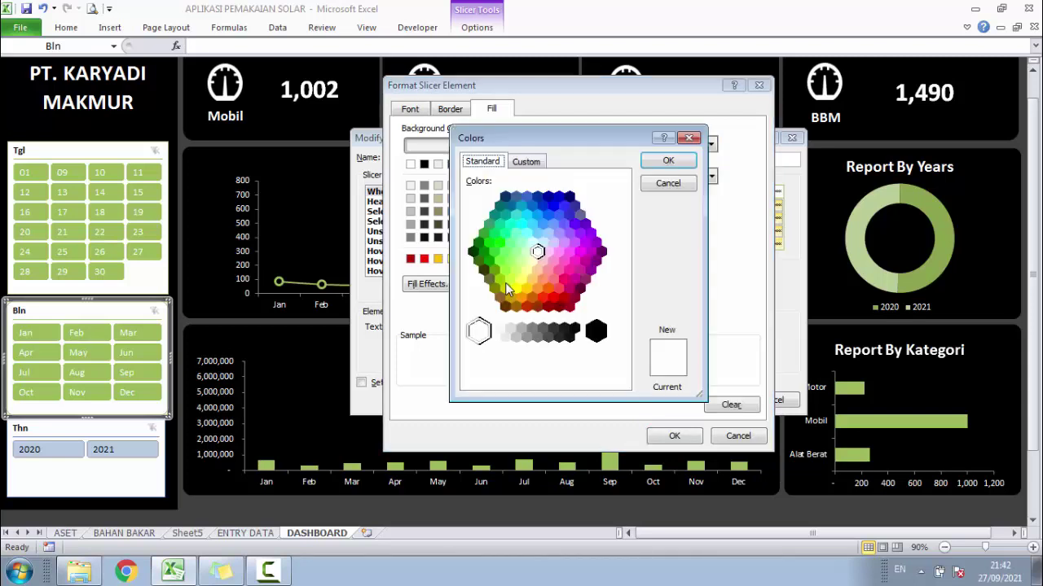
left_click(595, 334)
left_click(664, 161)
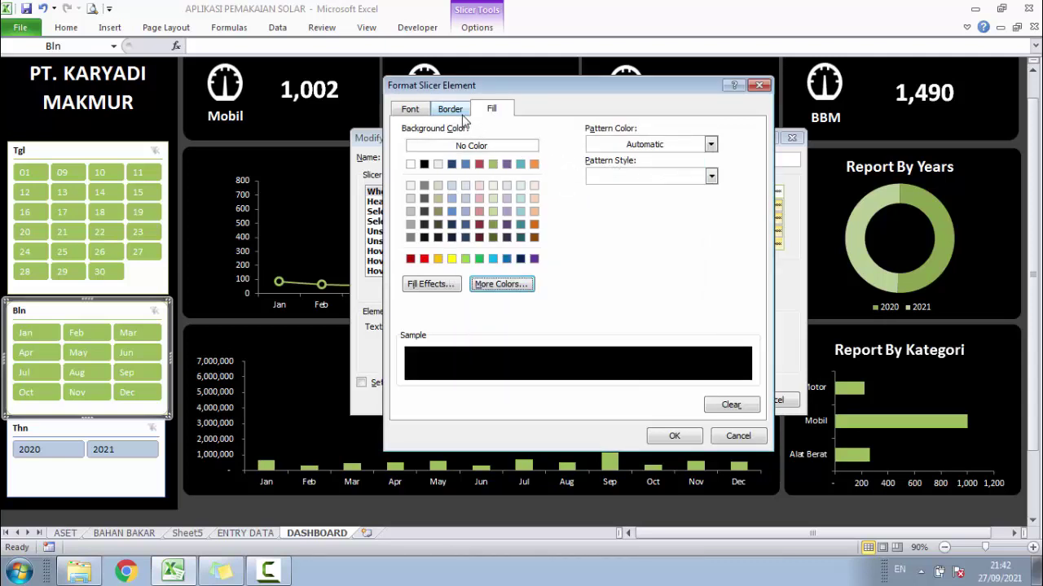
left_click(675, 437)
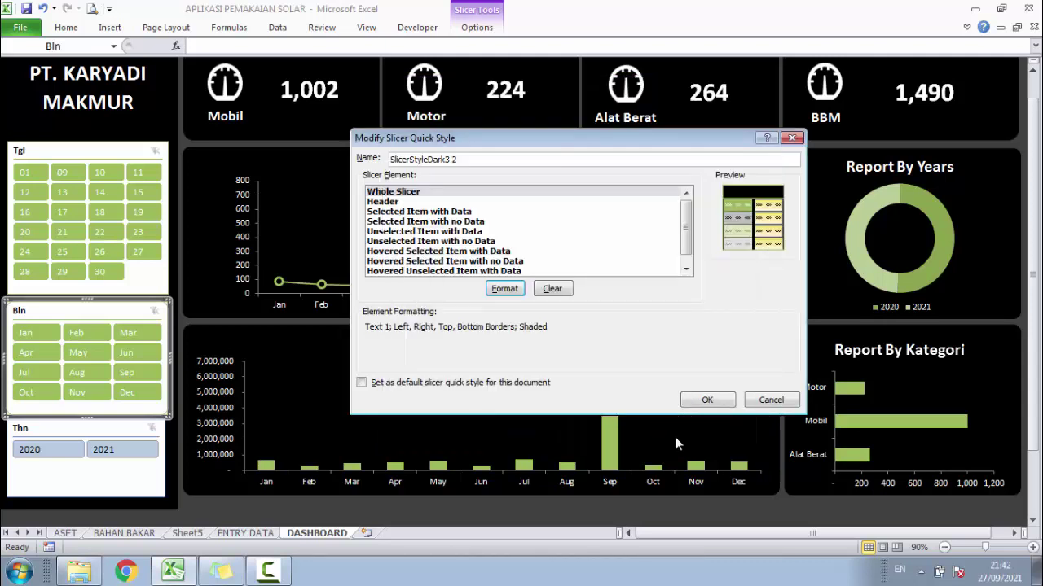
left_click(703, 401)
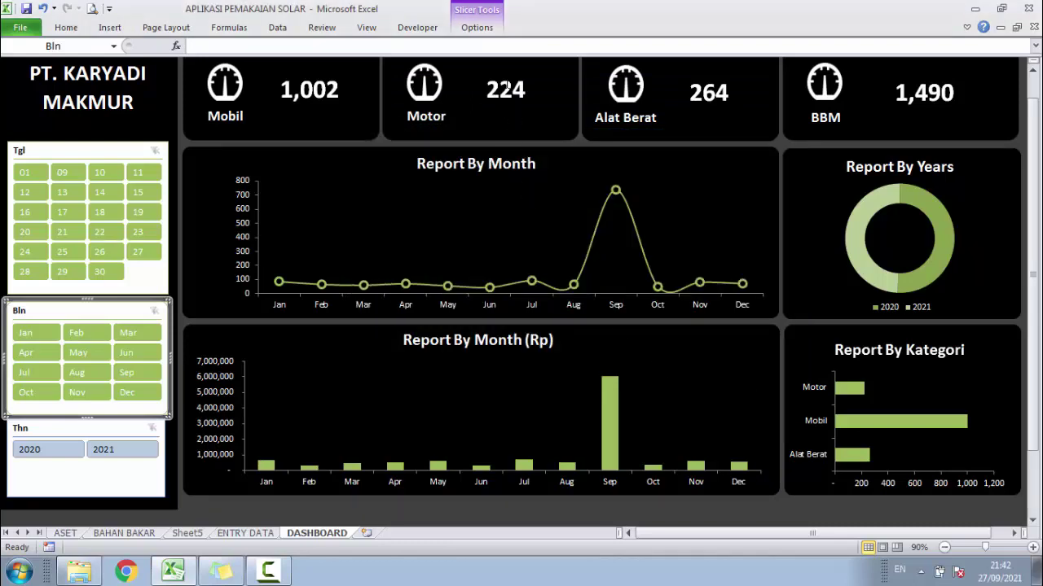
Apply the custom SlicerStyleDark3 2 style to the Bln slicer
left_click(479, 33)
left_click(452, 88)
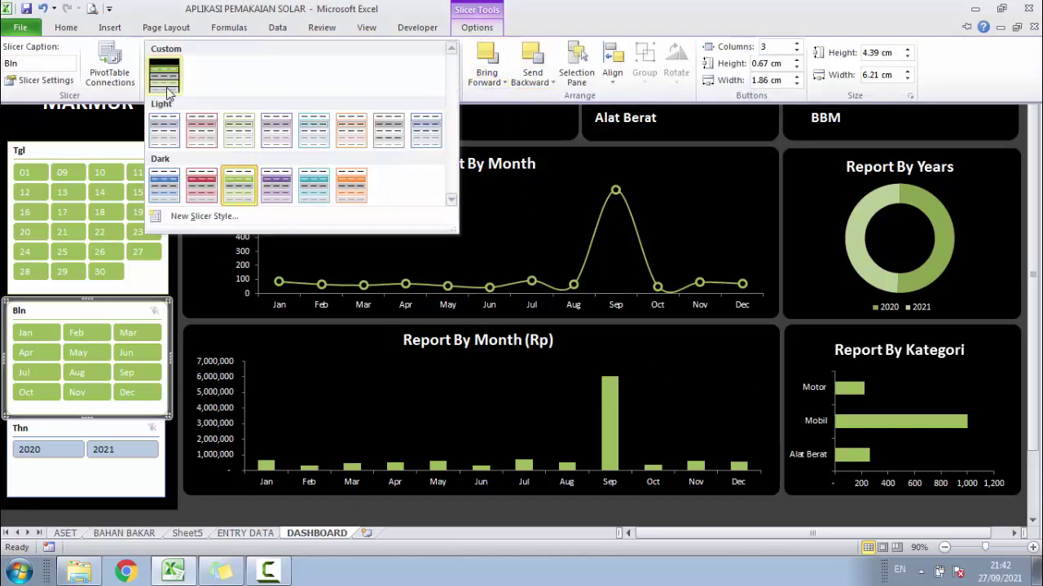
left_click(163, 77)
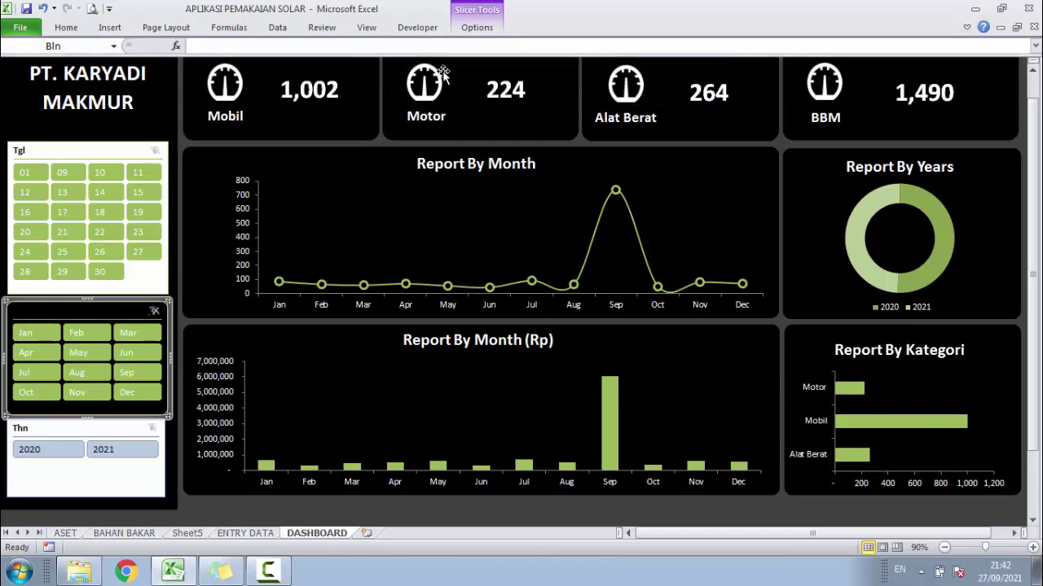
Edit the custom dark slicer style so the Bln slicer's text turns green
left_click(471, 31)
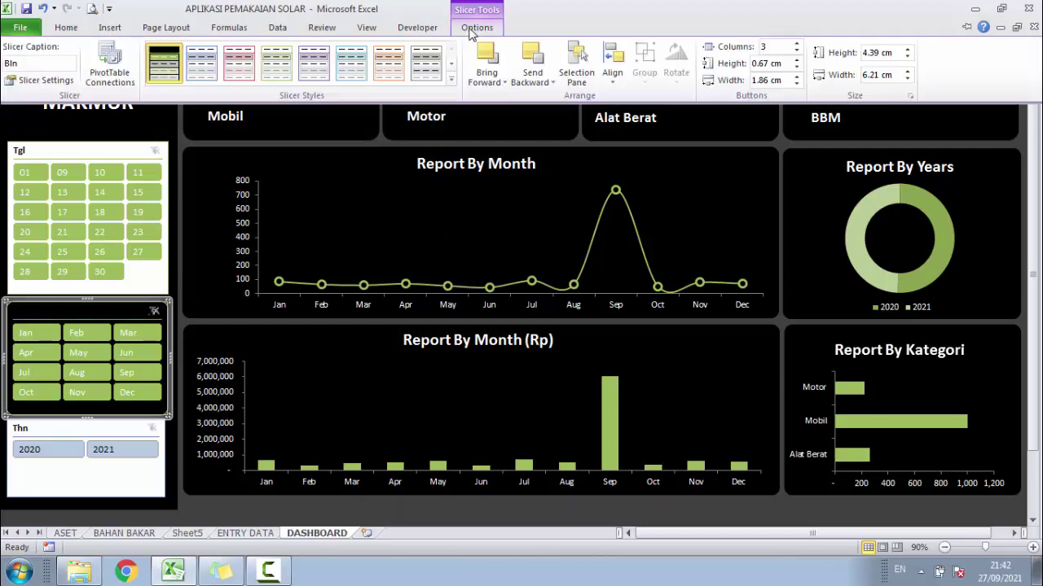
right_click(151, 59)
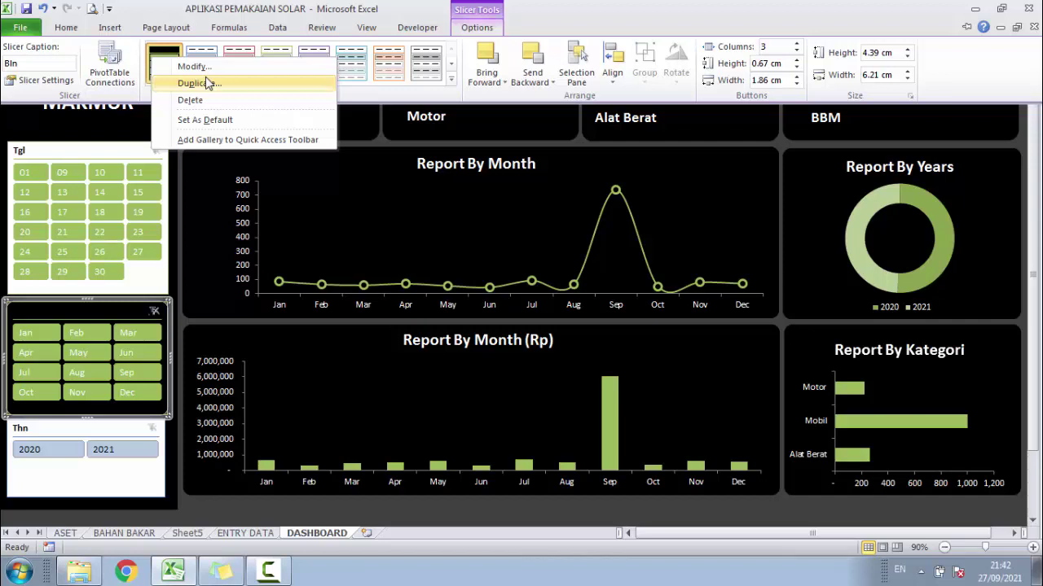
left_click(205, 83)
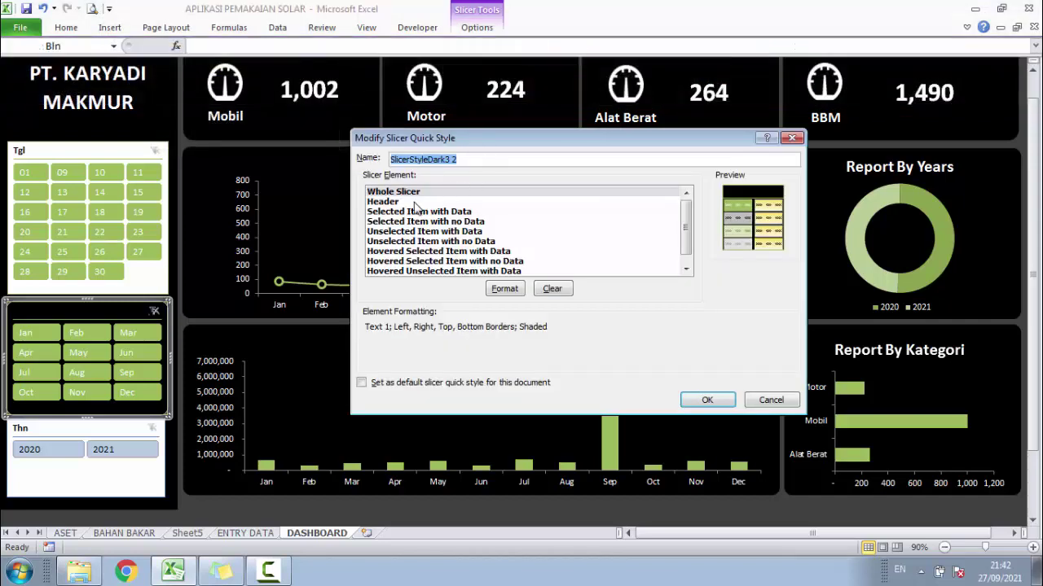
left_click(411, 202)
left_click(507, 289)
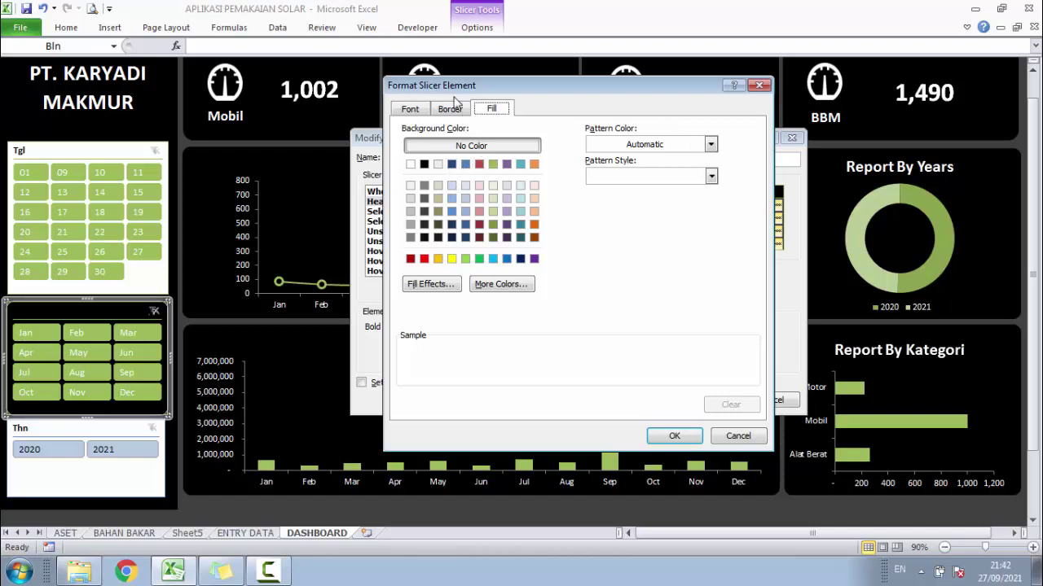
left_click(408, 111)
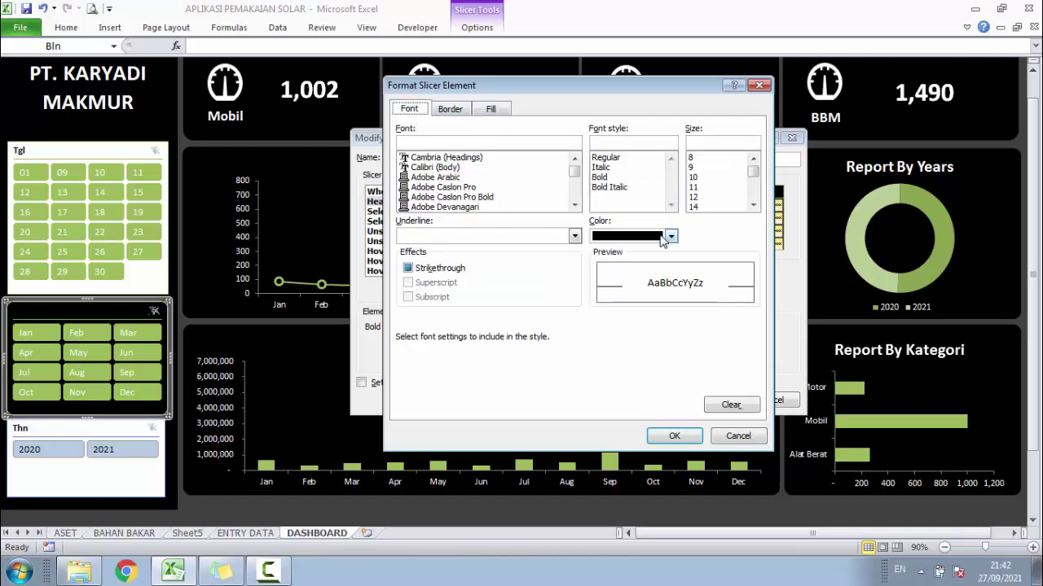
left_click(668, 236)
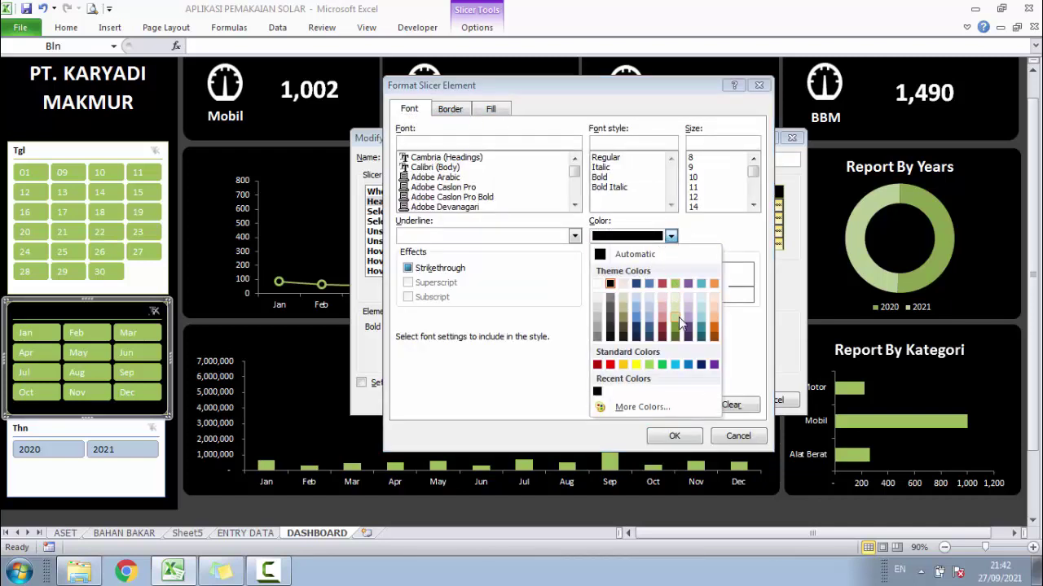
left_click(677, 288)
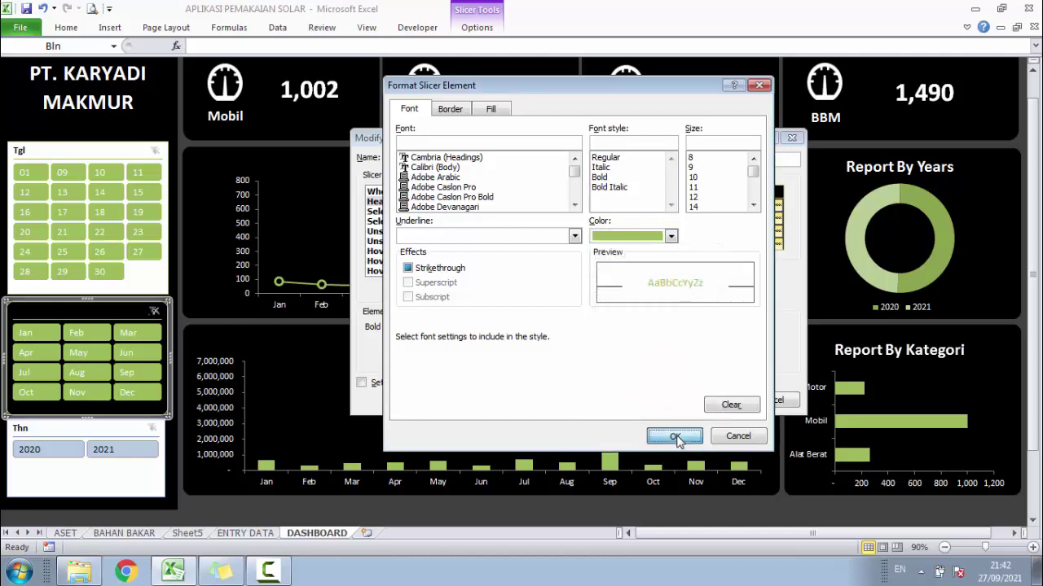
left_click(675, 435)
left_click(707, 400)
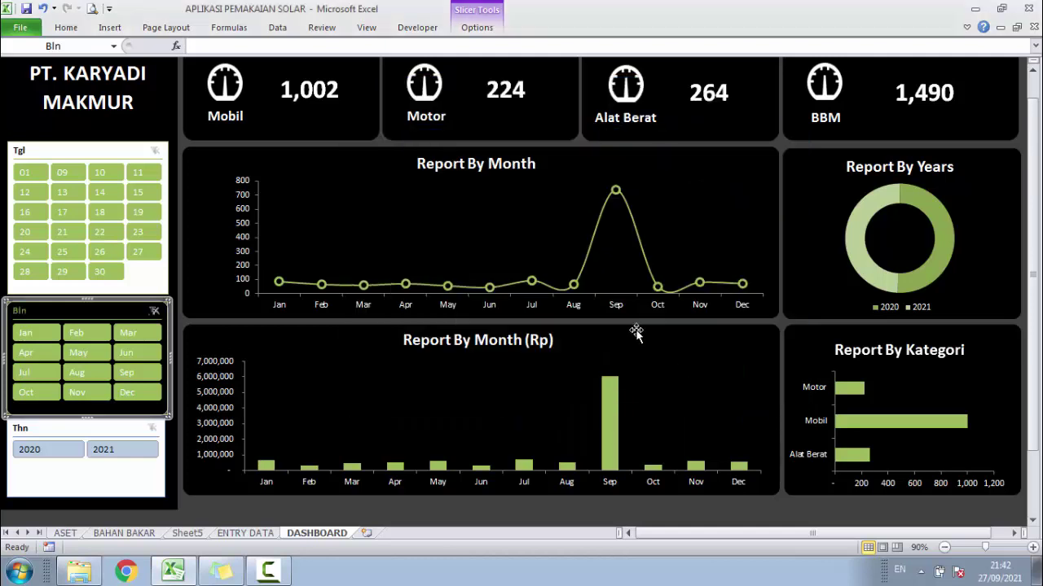
Set the custom style's Whole Slicer border preset to None, removing all borders
left_click(142, 478)
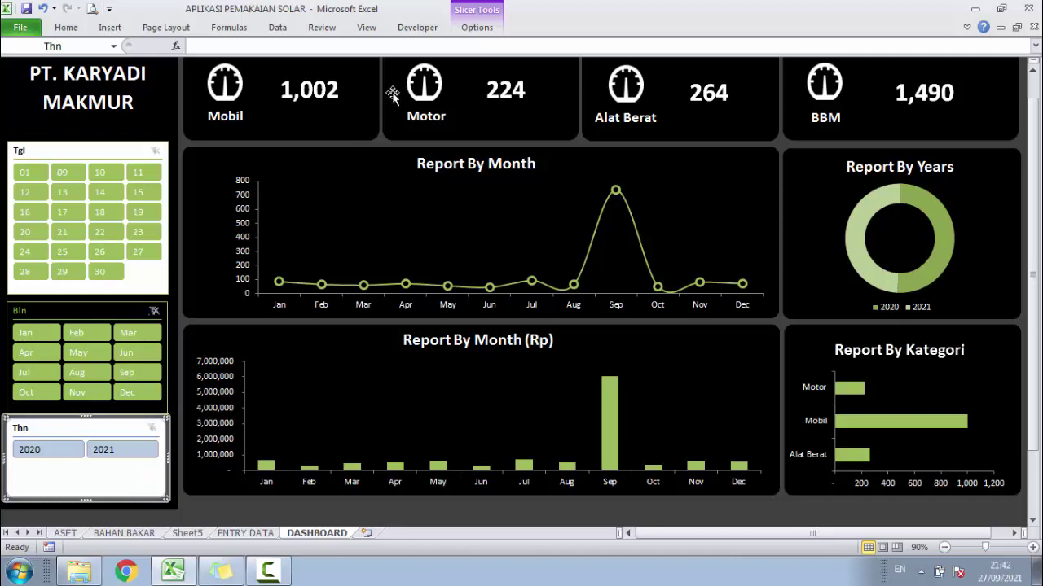
left_click(123, 308)
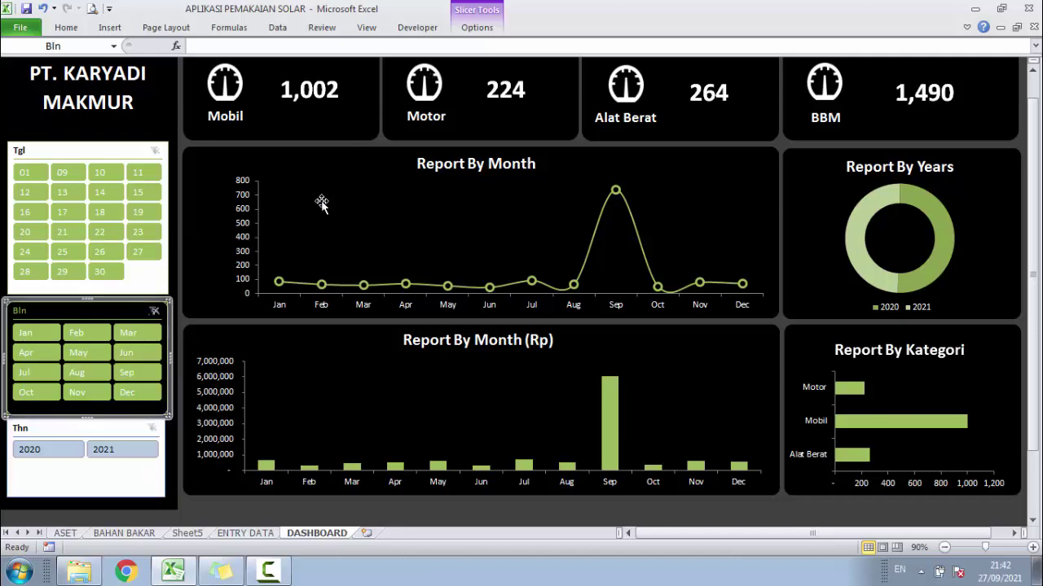
left_click(477, 27)
right_click(161, 65)
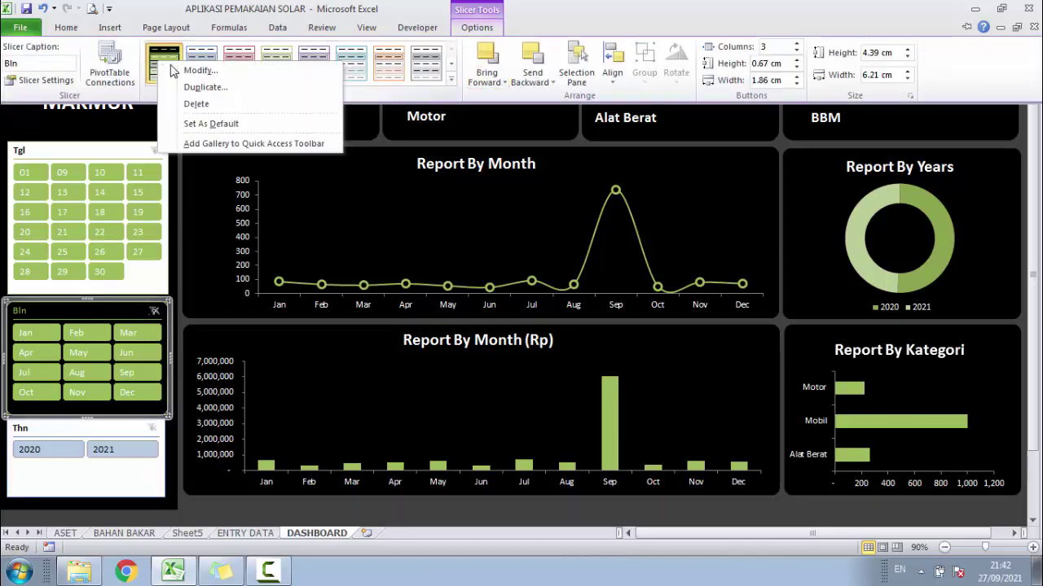
left_click(203, 72)
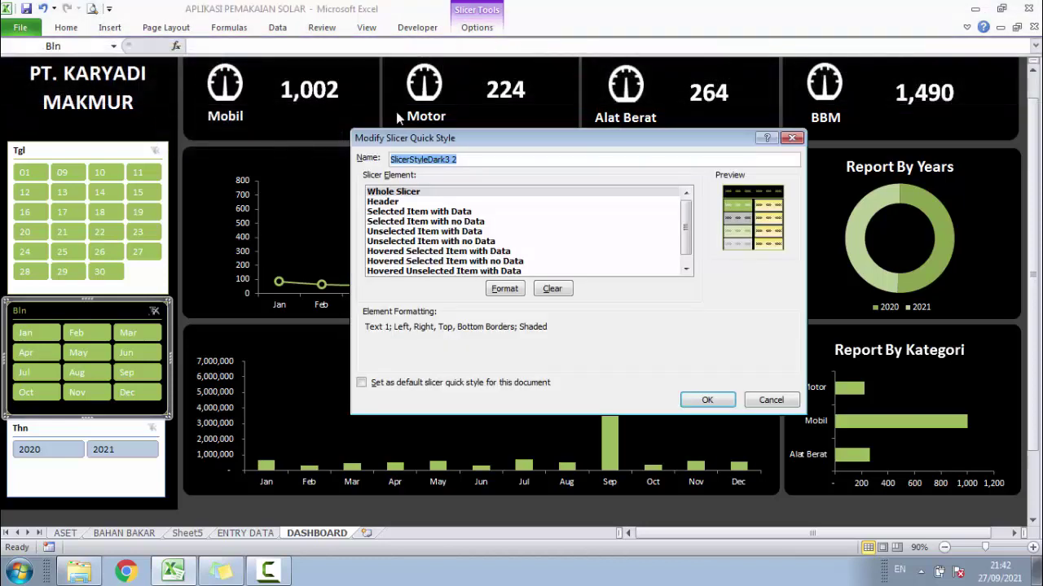
left_click(503, 289)
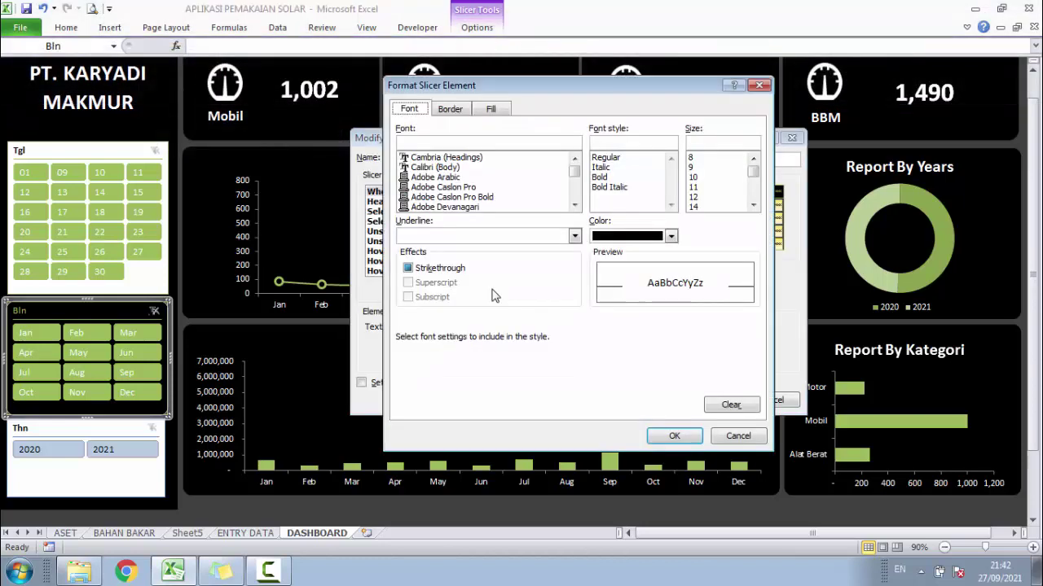
left_click(450, 109)
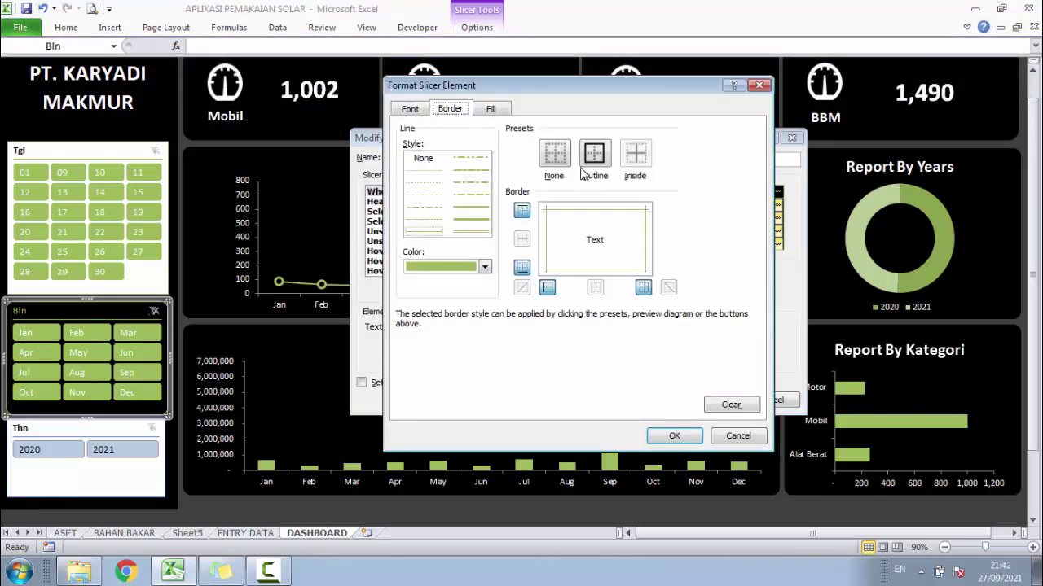
left_click(557, 155)
left_click(679, 436)
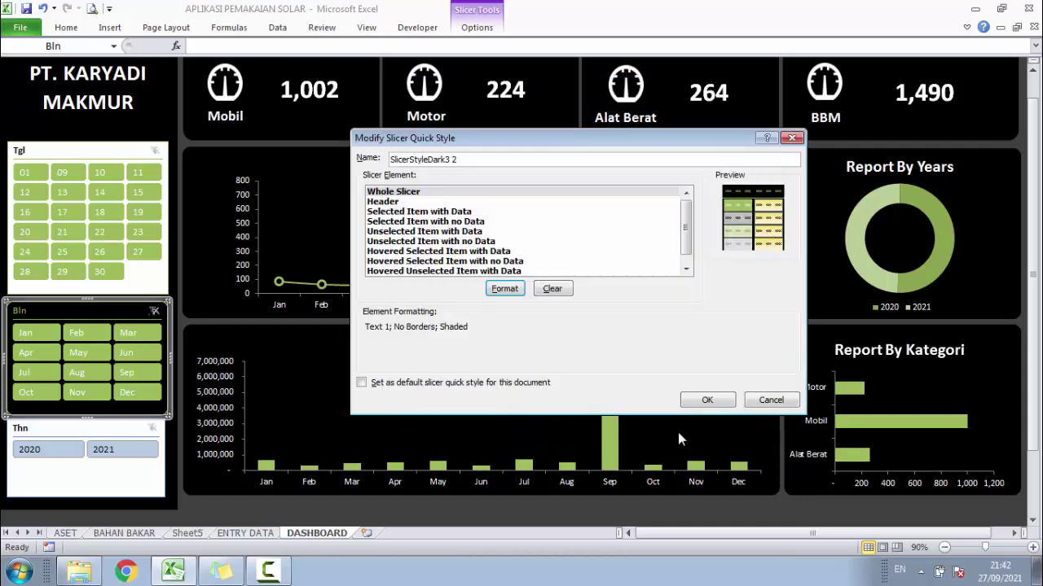
left_click(707, 400)
Apply the custom dark green slicer style to the Tgl and Thn slicers
left_click(84, 153)
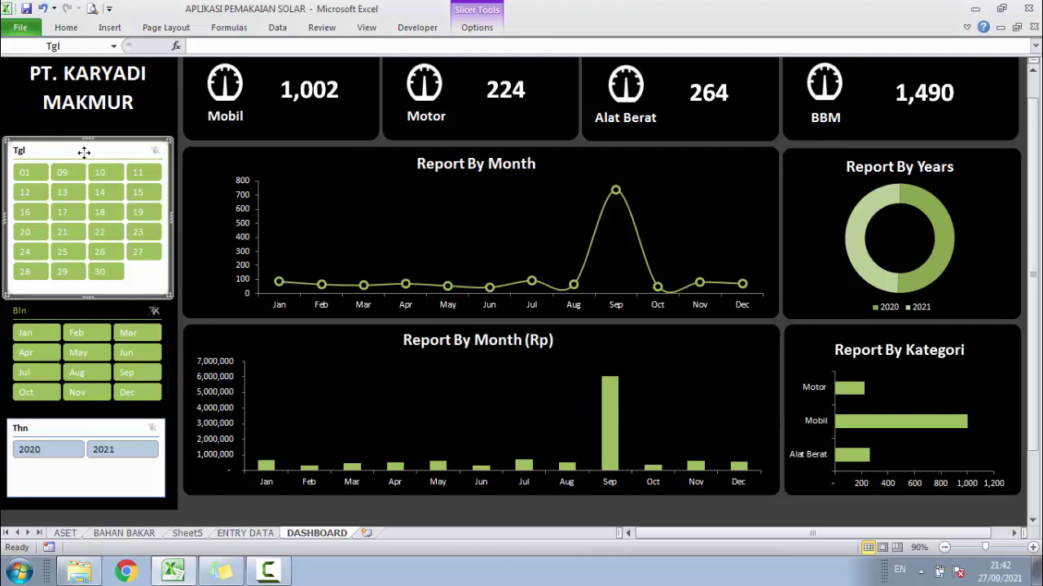
left_click(473, 30)
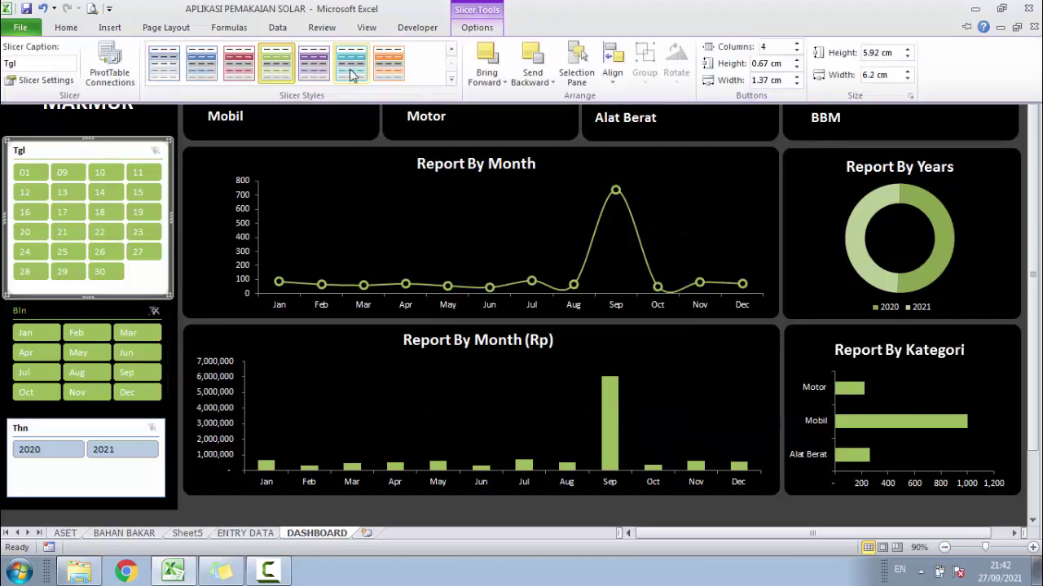
left_click(452, 84)
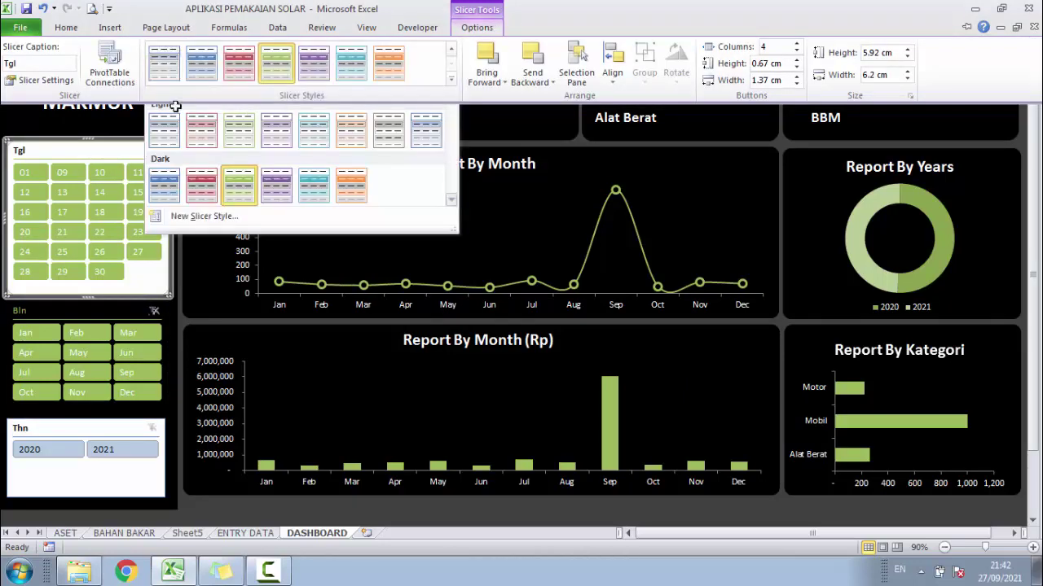
left_click(128, 418)
left_click(116, 424)
left_click(479, 32)
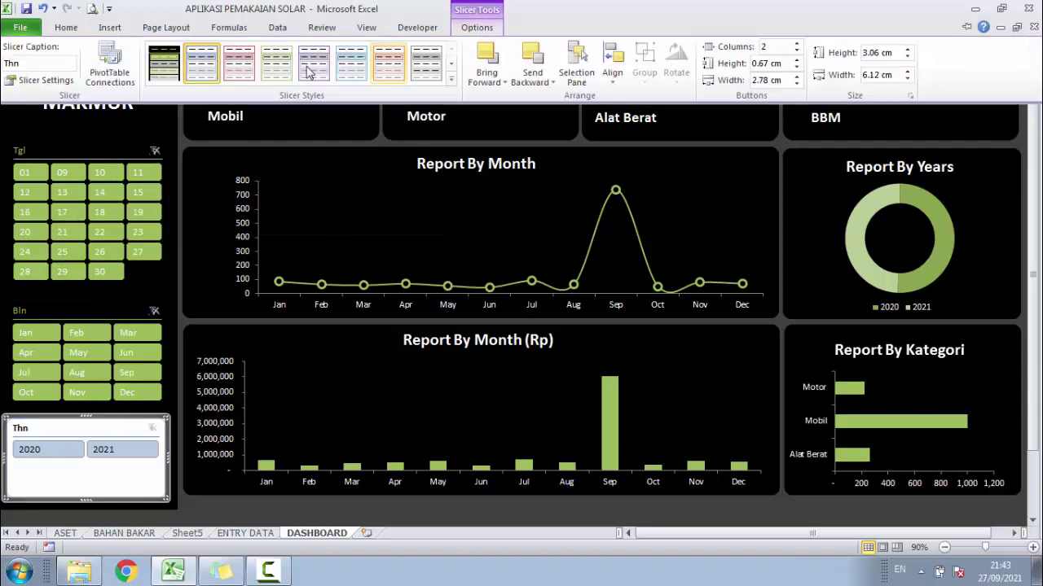
left_click(165, 65)
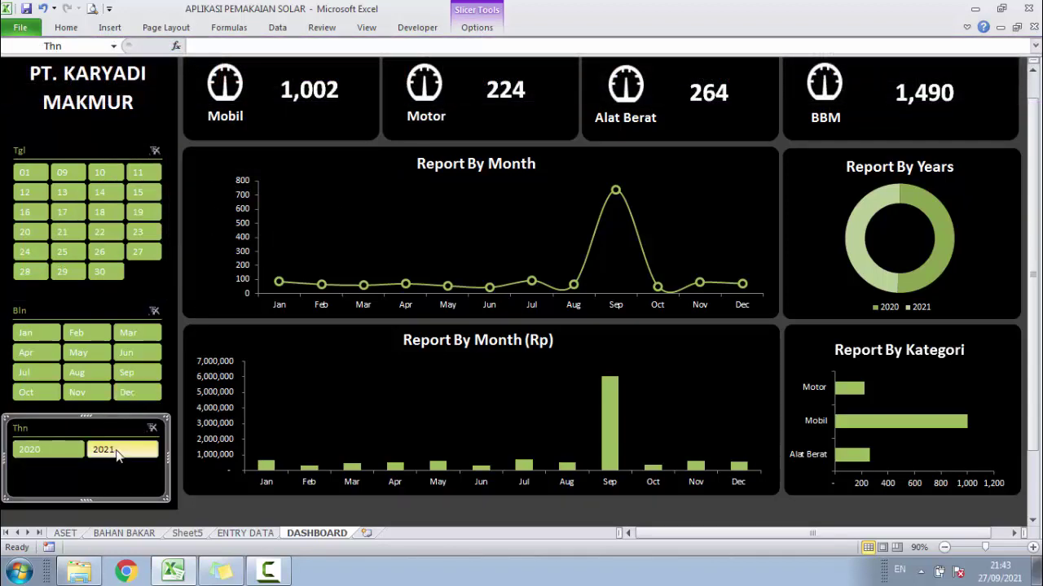
Nudge the Bln and Thn slicers upward to close the gaps between slicers
left_click(219, 518)
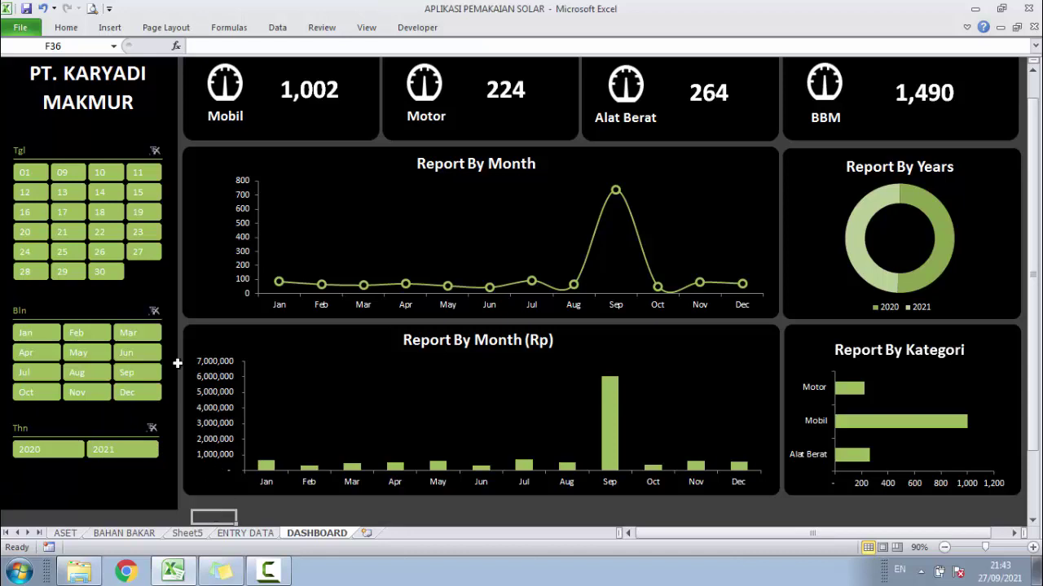
left_click(108, 313)
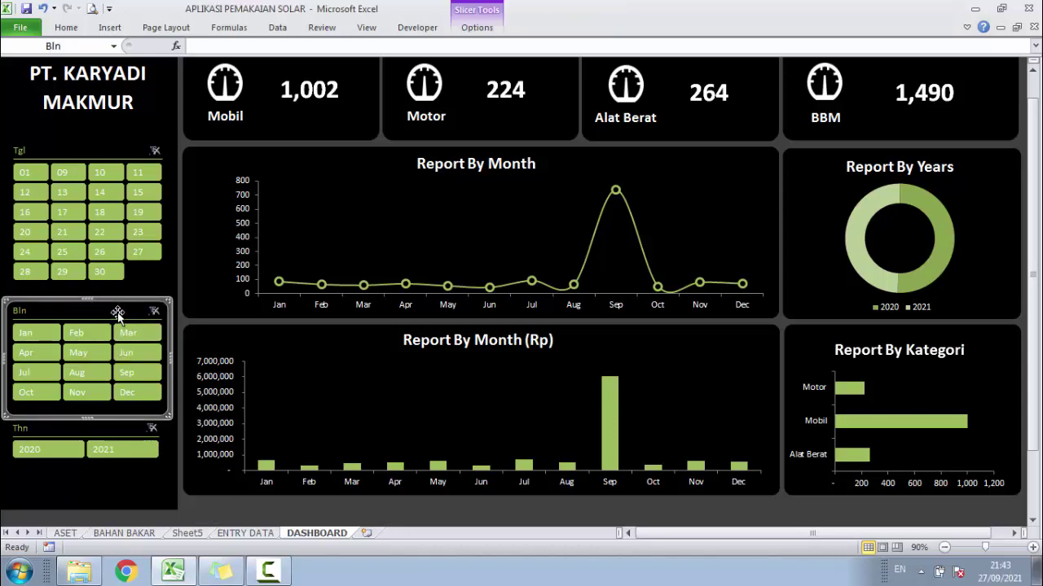
left_click_drag(118, 315, 117, 306)
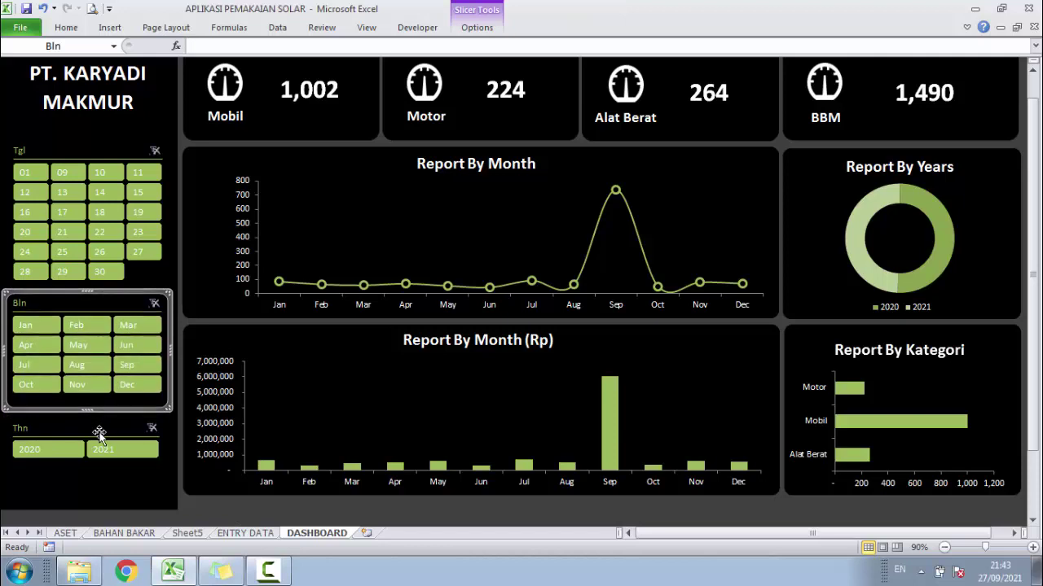
left_click(98, 434)
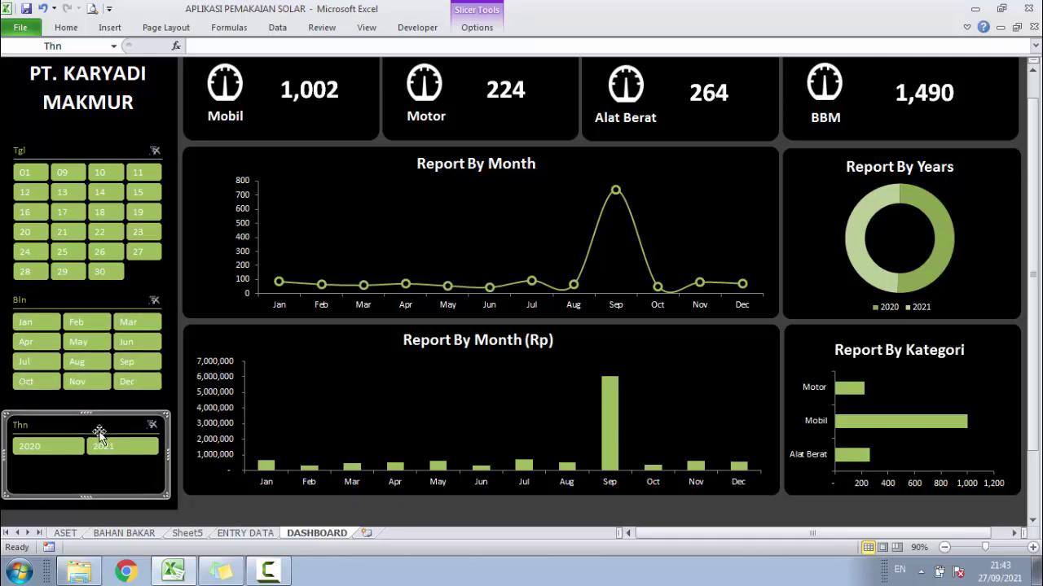
left_click_drag(99, 434, 99, 425)
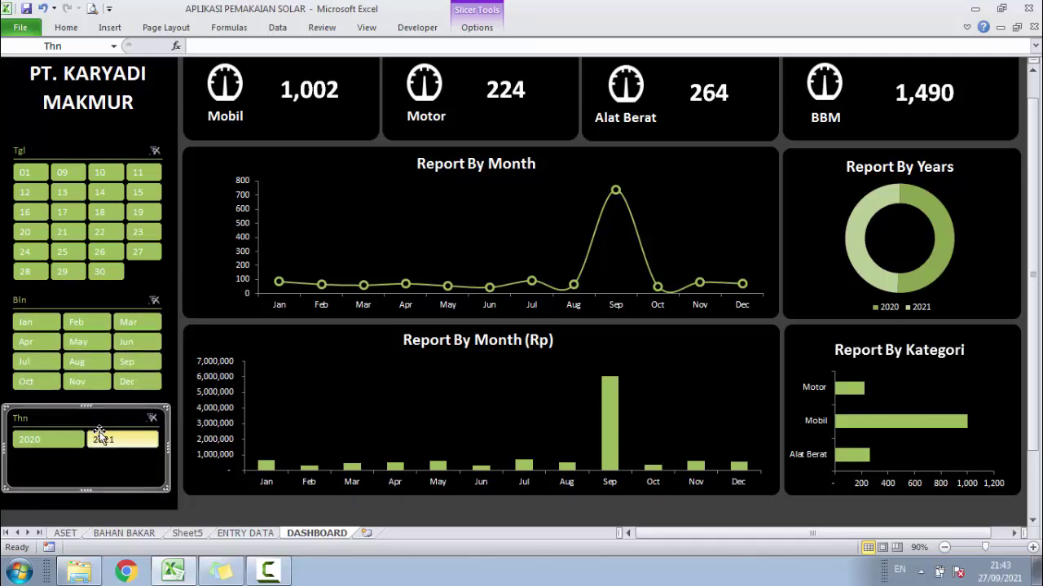
left_click(194, 515)
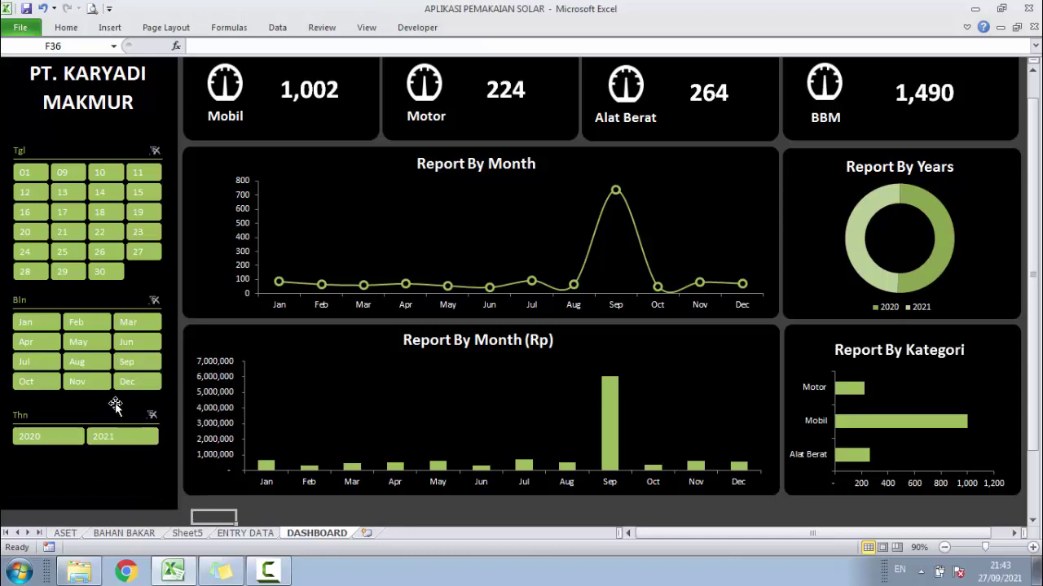
left_click_drag(1033, 339, 1033, 326)
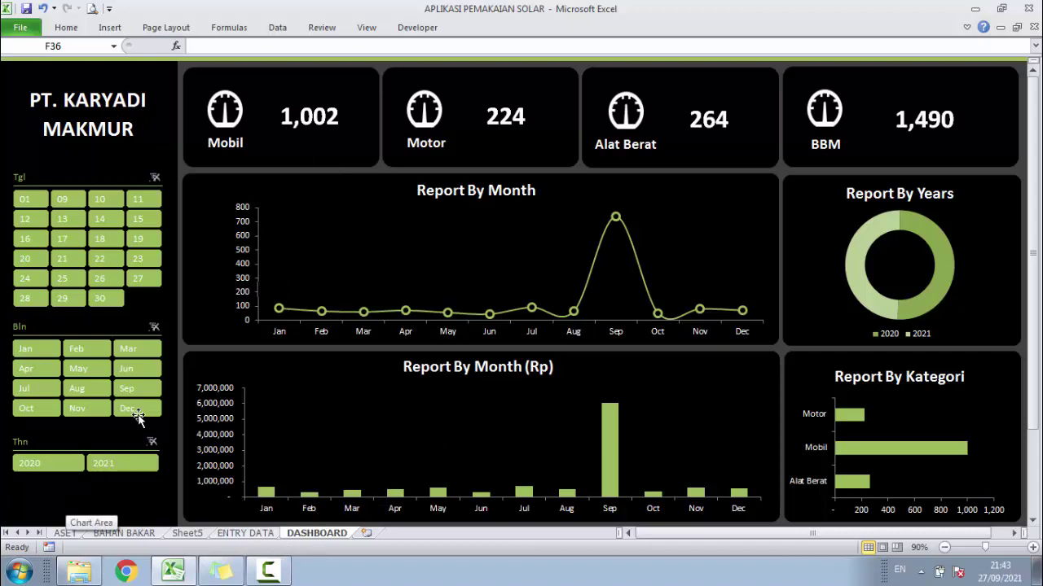
left_click(90, 177)
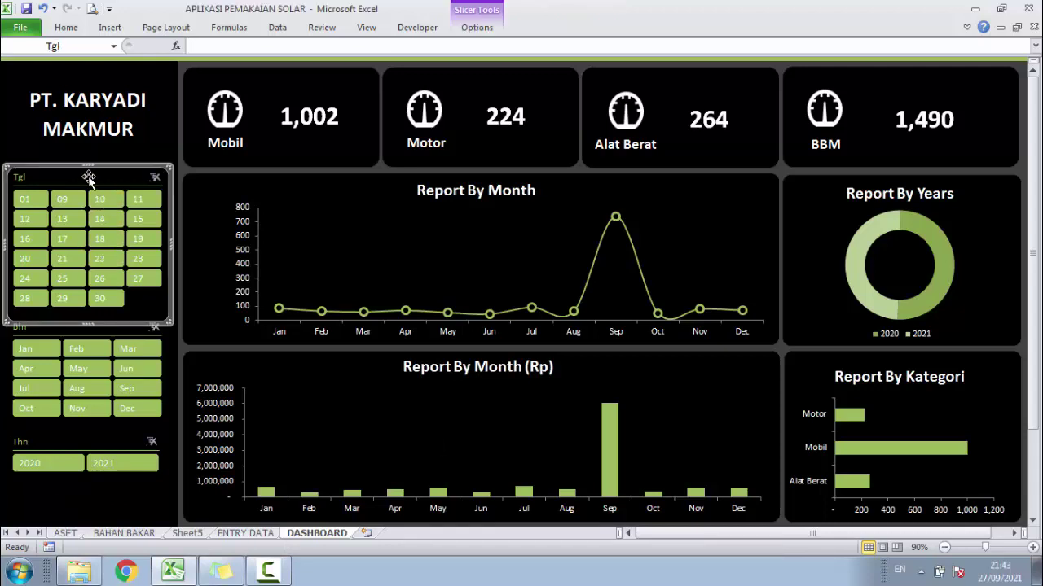
Connect the Tgl slicer to PivotTable2, PivotTable3 and PivotTable4
right_click(90, 179)
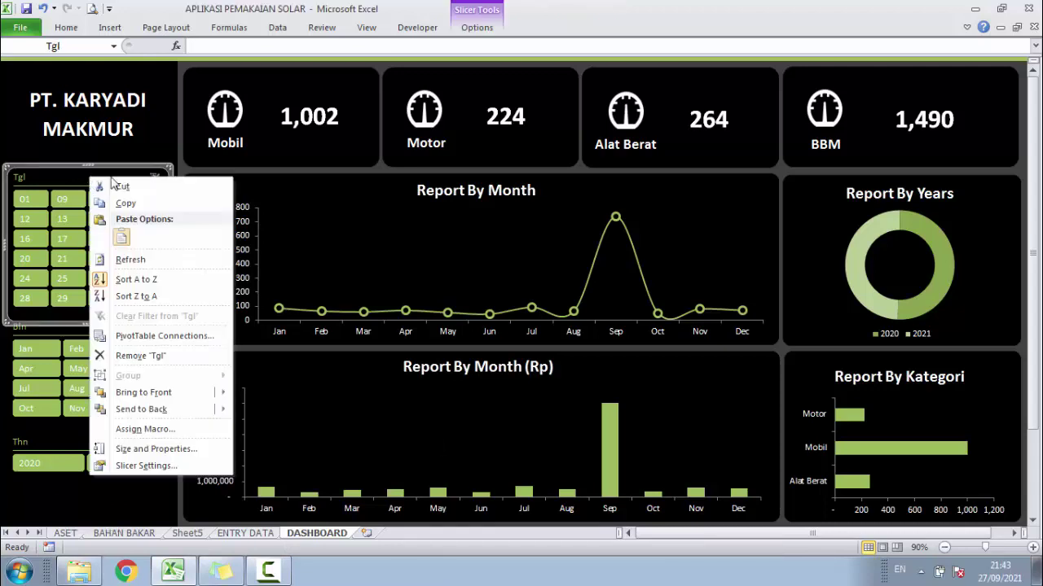
left_click(149, 338)
left_click(762, 247)
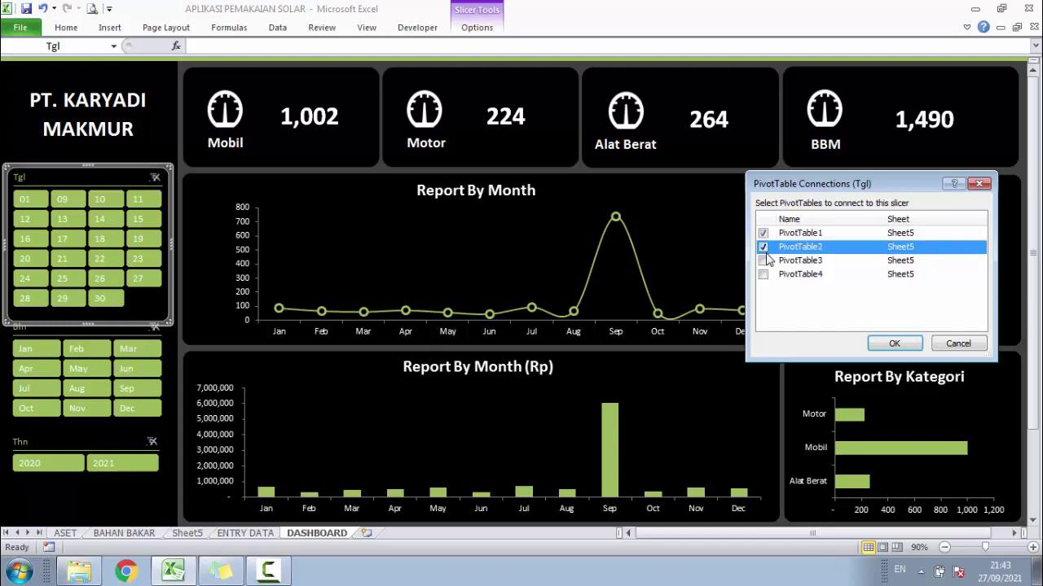
left_click(763, 260)
left_click(763, 274)
left_click(895, 344)
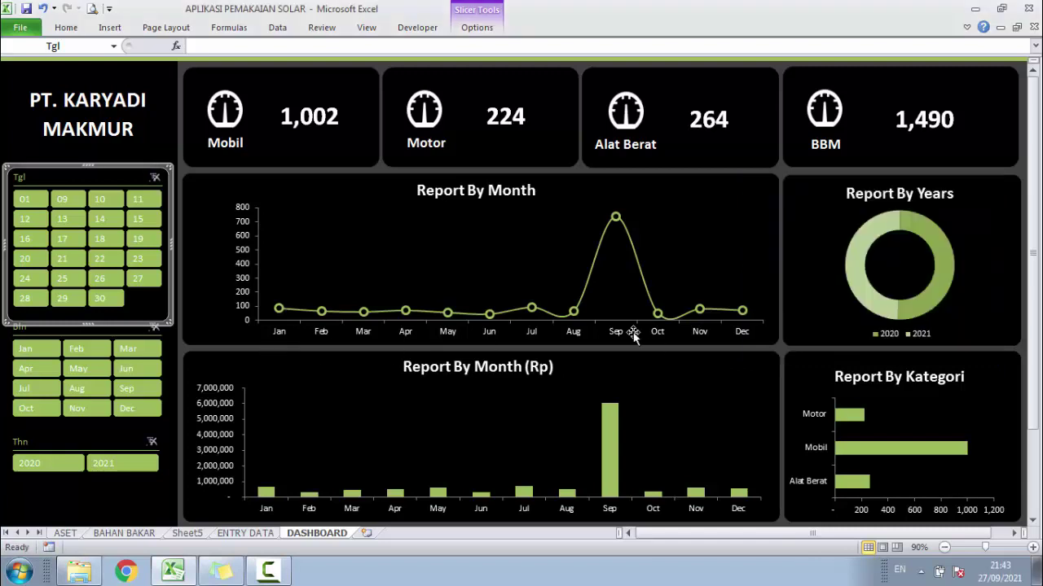
Connect the Bln slicer to PivotTable2, PivotTable3 and PivotTable4
left_click(65, 329)
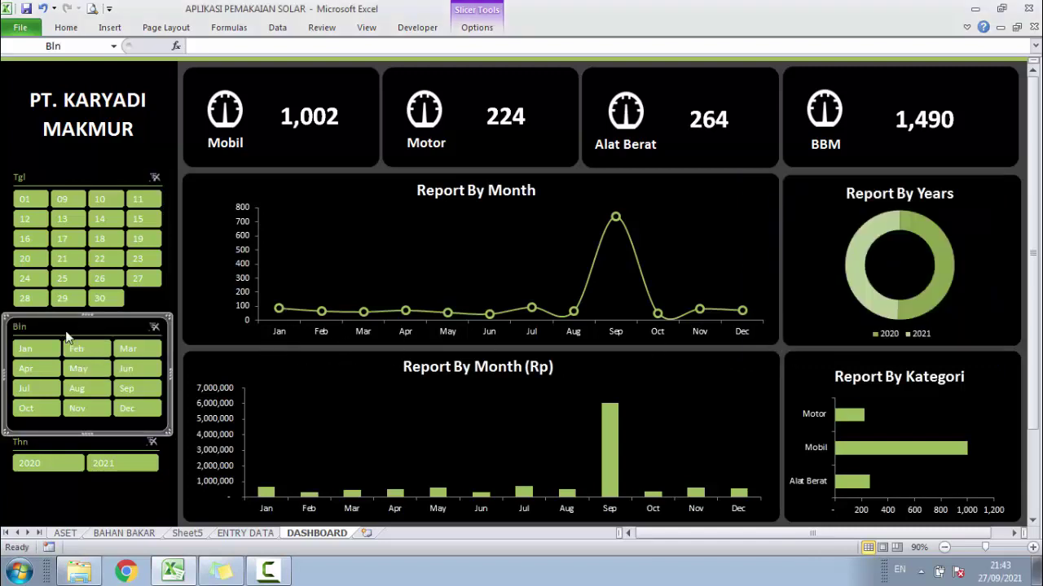
right_click(67, 336)
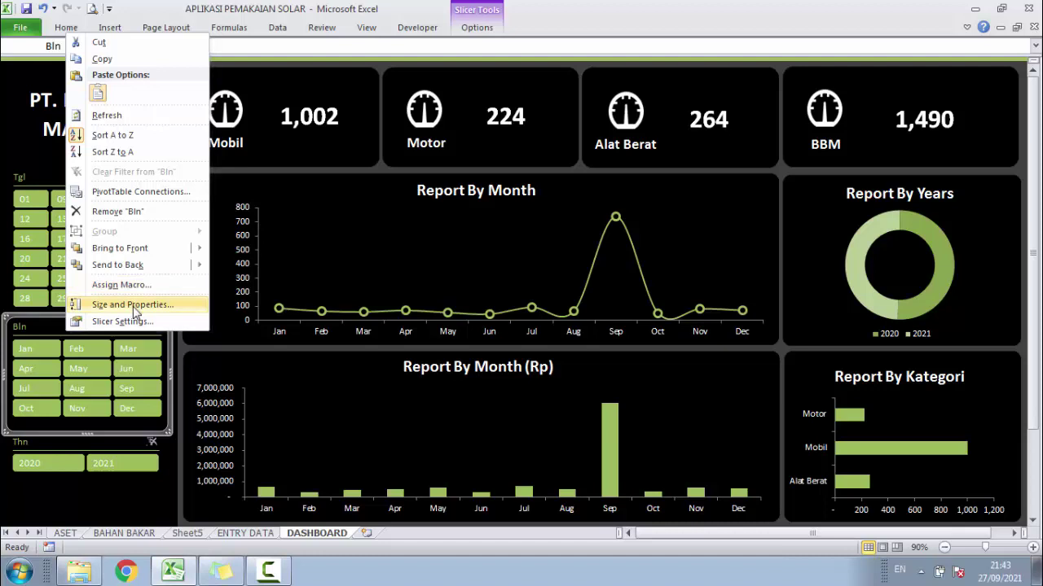
left_click(133, 304)
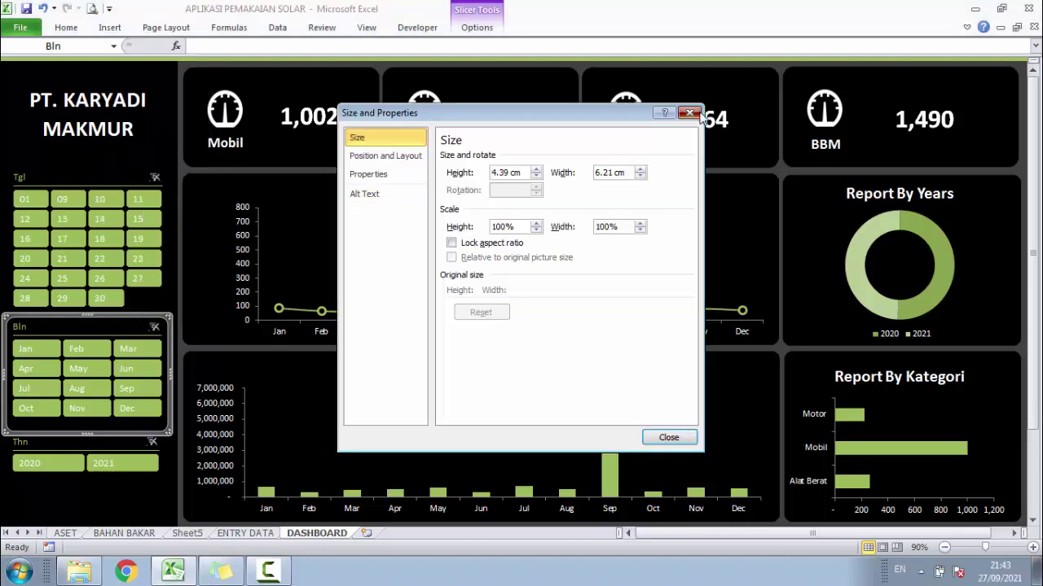
left_click(689, 112)
right_click(126, 326)
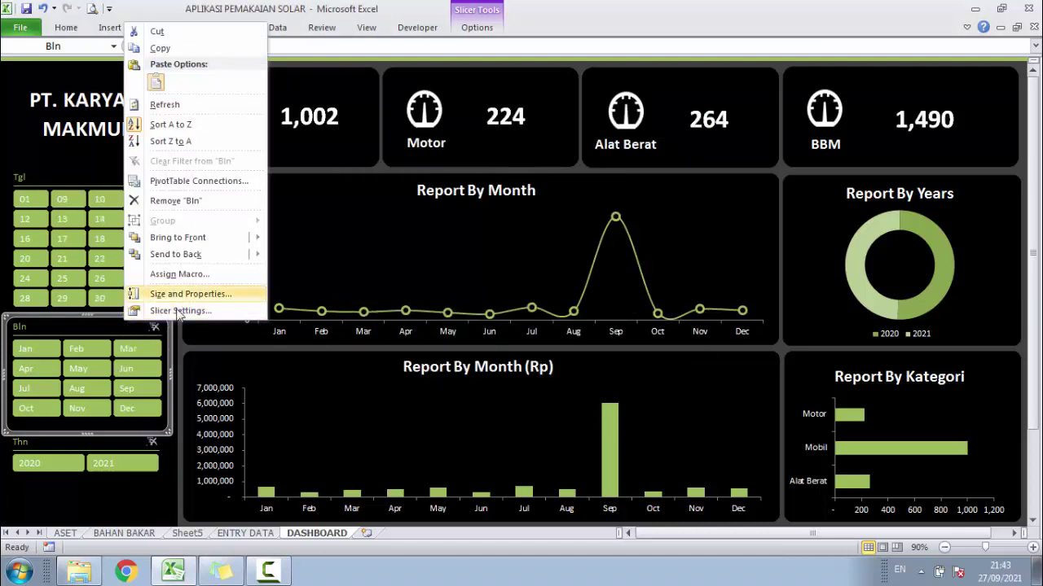
left_click(199, 181)
left_click(763, 247)
left_click(762, 261)
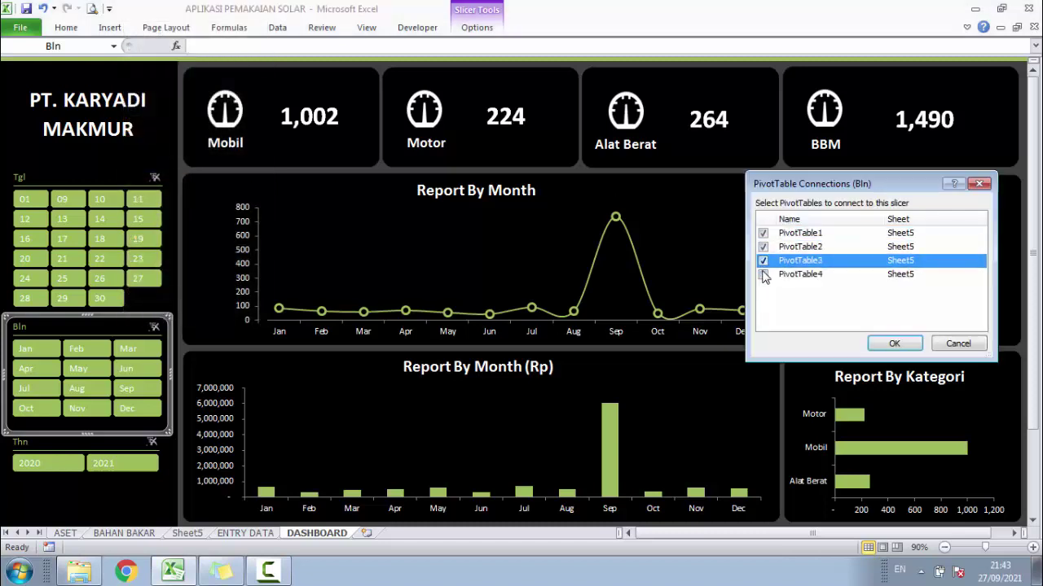
left_click(762, 275)
left_click(762, 234)
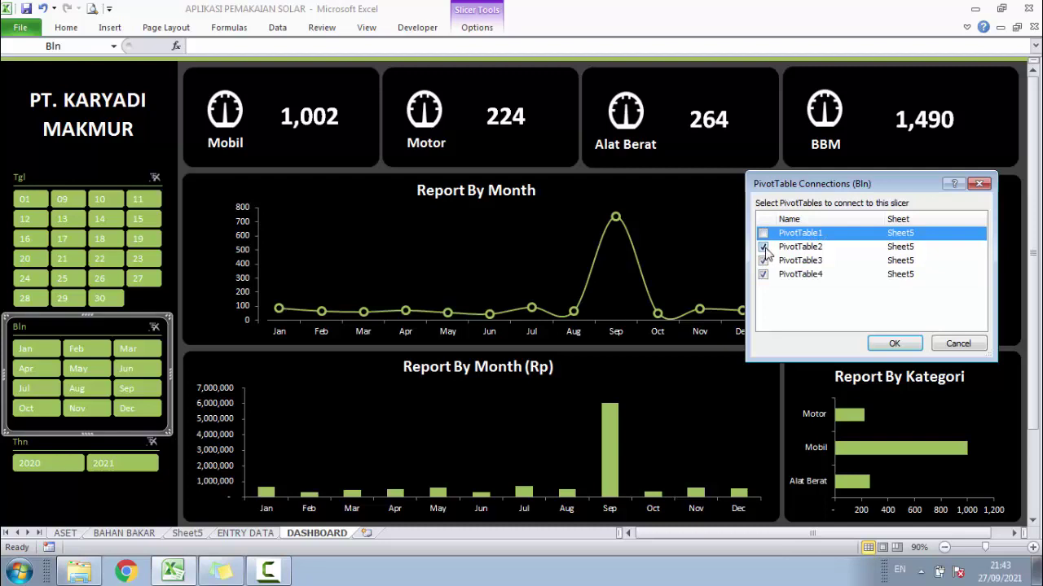
left_click(763, 247)
left_click(894, 343)
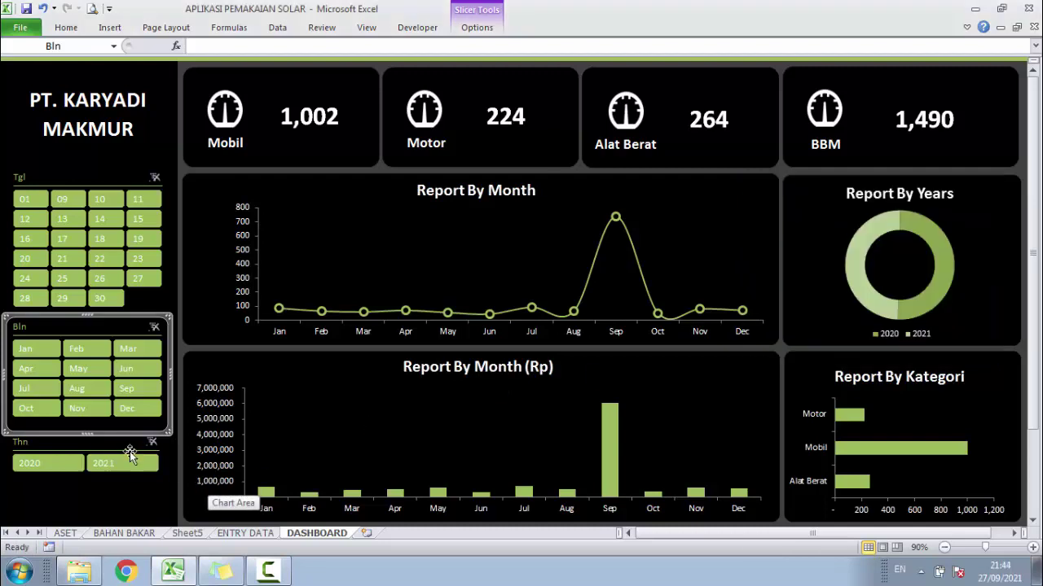
Connect the Thn year slicer to PivotTable2, PivotTable3 and PivotTable4
left_click(129, 451)
right_click(125, 447)
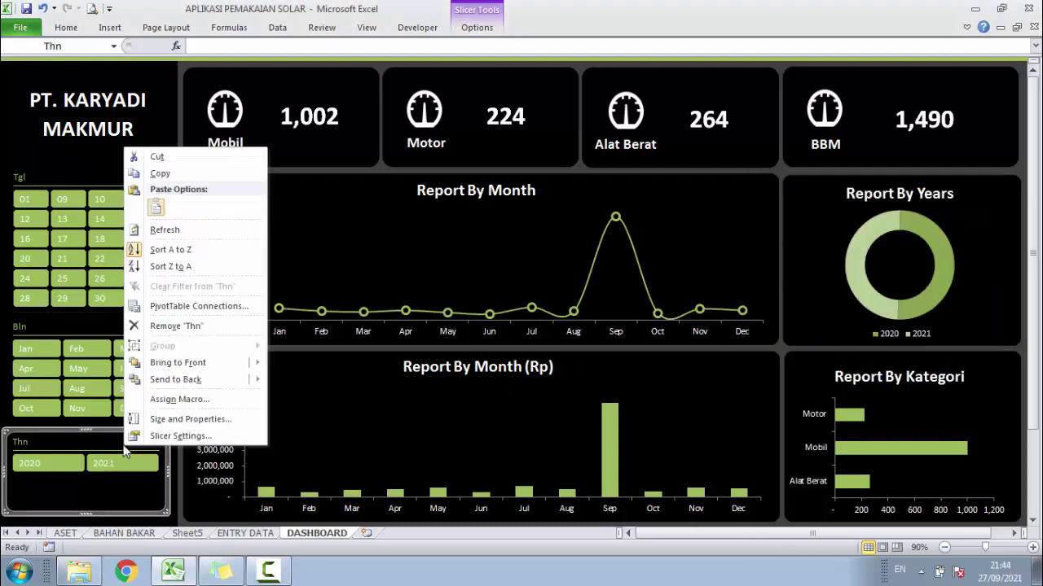
left_click(206, 307)
left_click(764, 246)
left_click(763, 260)
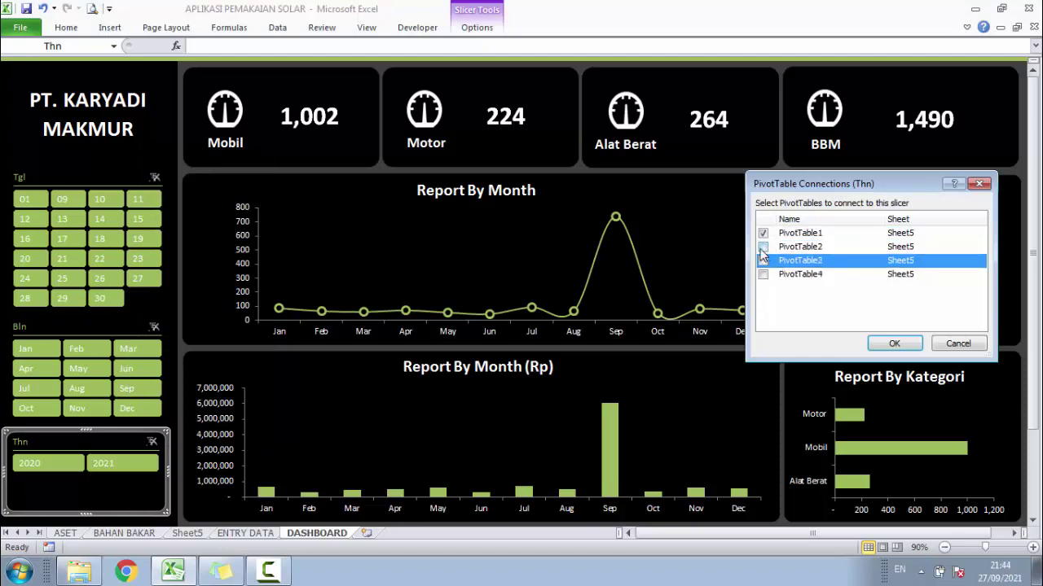
left_click(764, 274)
left_click(893, 342)
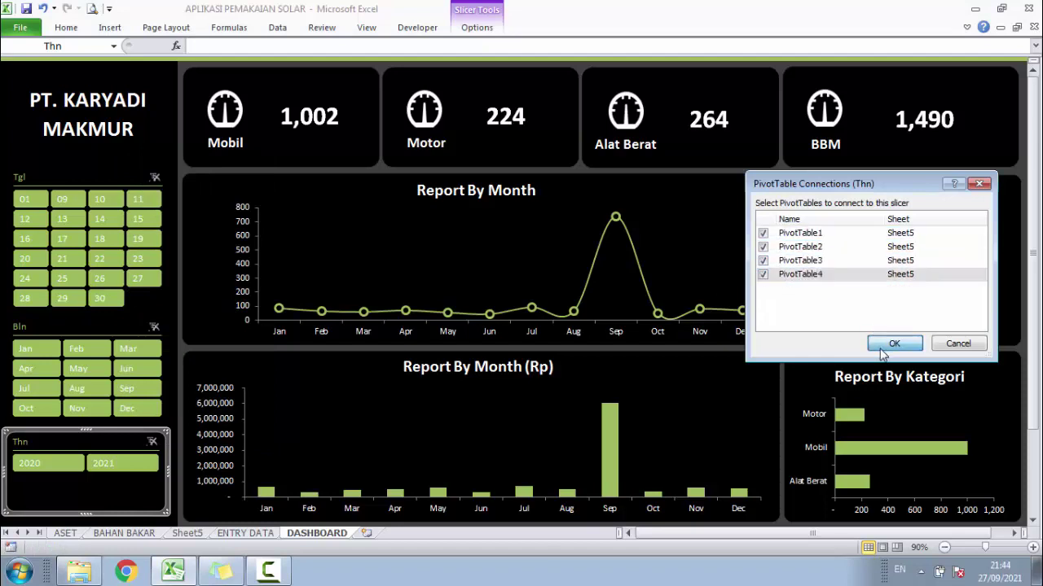
Test the day slicer with days 10 and 30, then confirm its pivot table connections
left_click(99, 200)
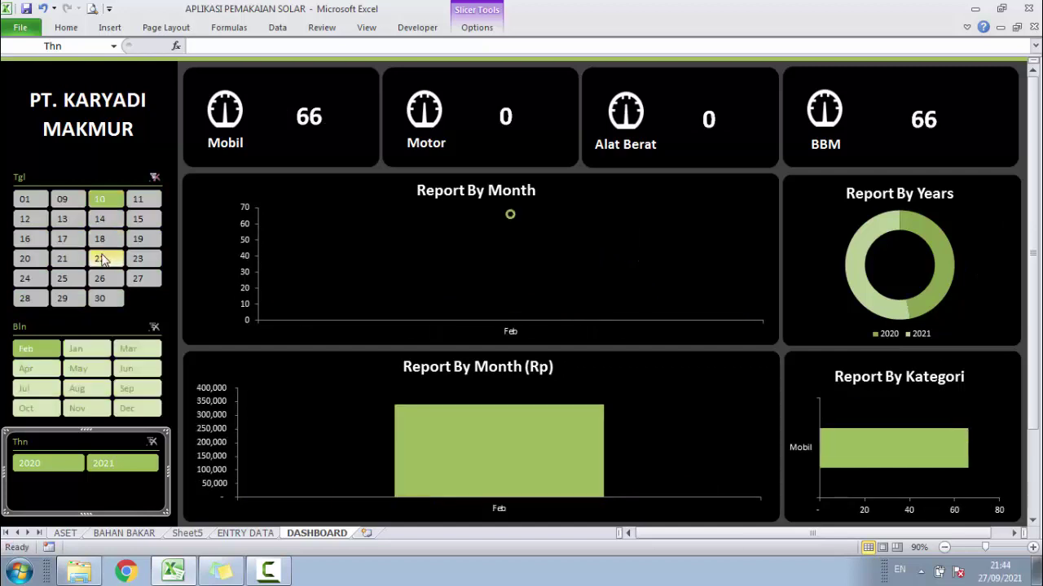
left_click(99, 298)
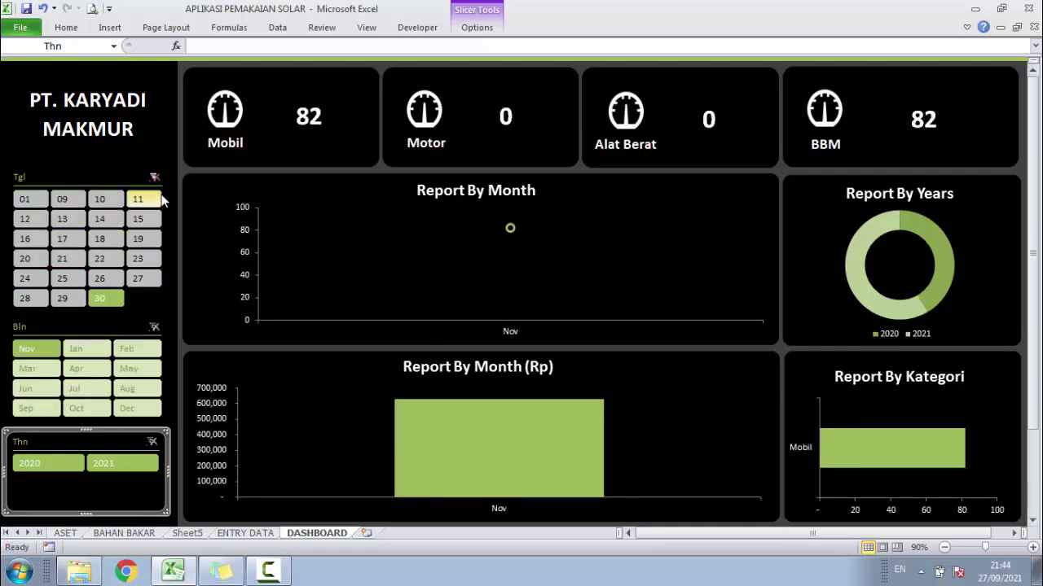
left_click(154, 178)
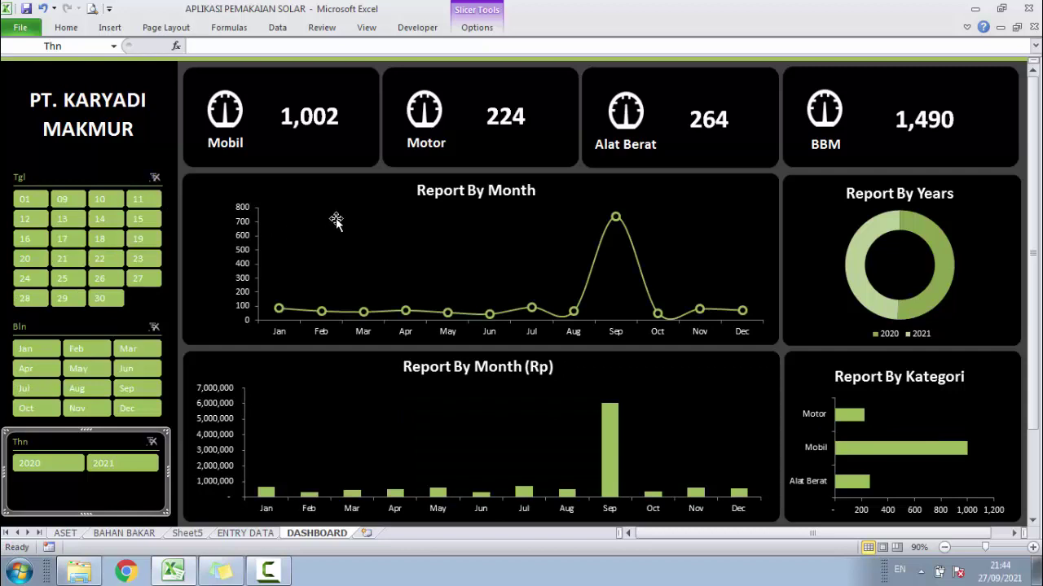
left_click(74, 180)
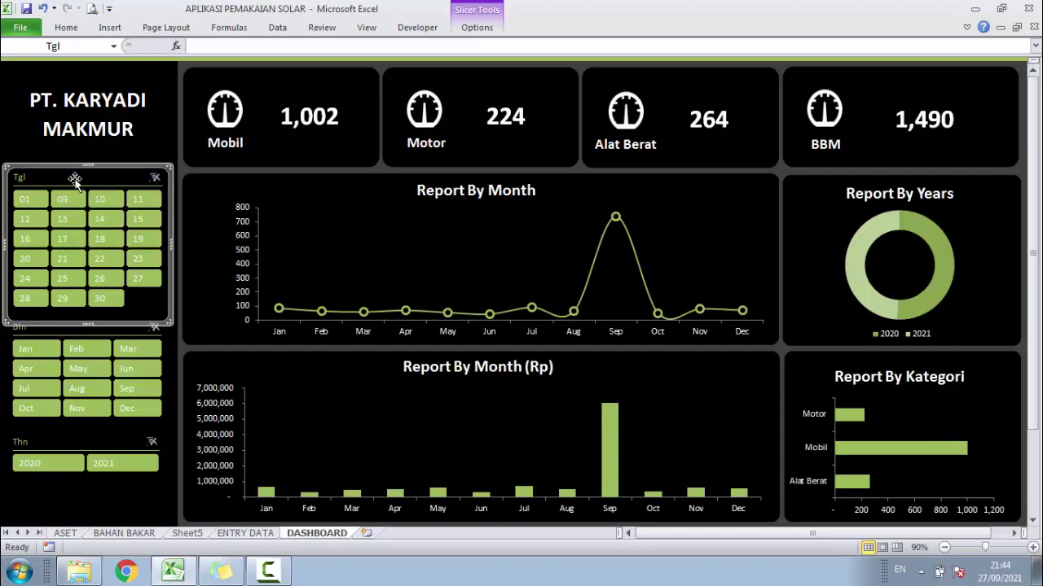
right_click(74, 179)
left_click(130, 335)
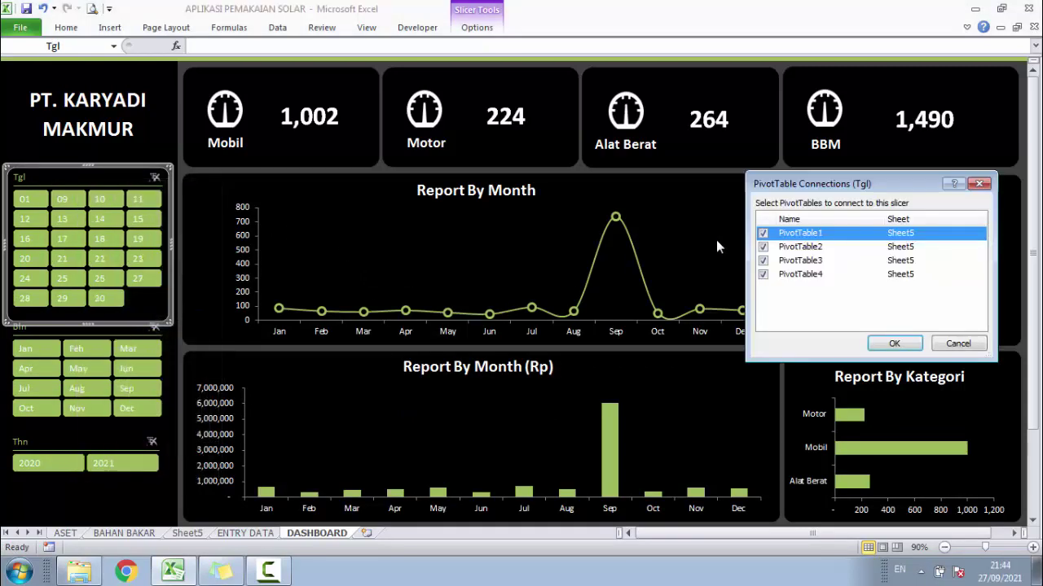
left_click(893, 343)
Filter the dashboard by days 14, 22 and 21, then clear the day filter
left_click(101, 219)
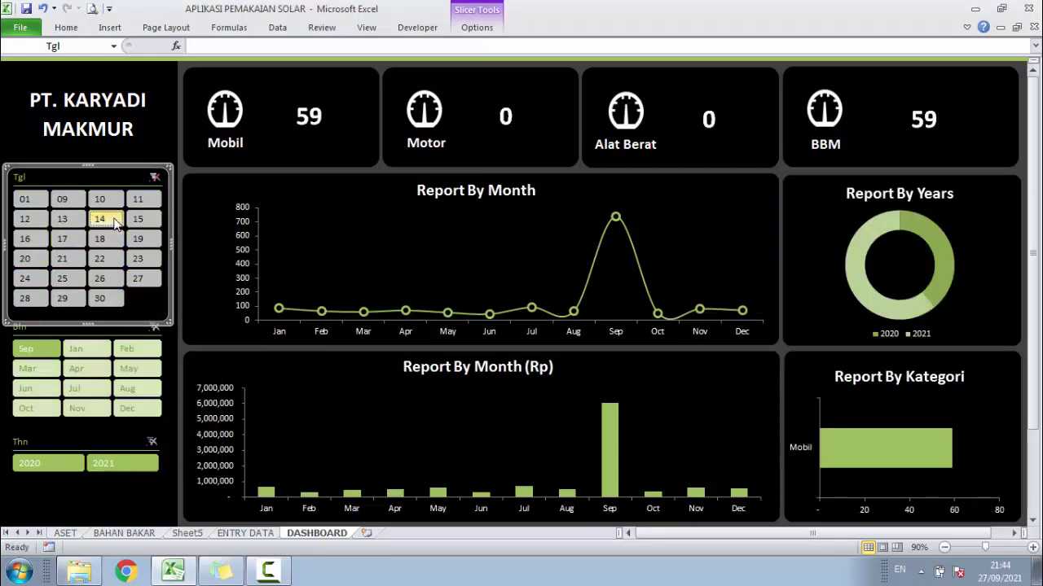
left_click(119, 259)
left_click(65, 259)
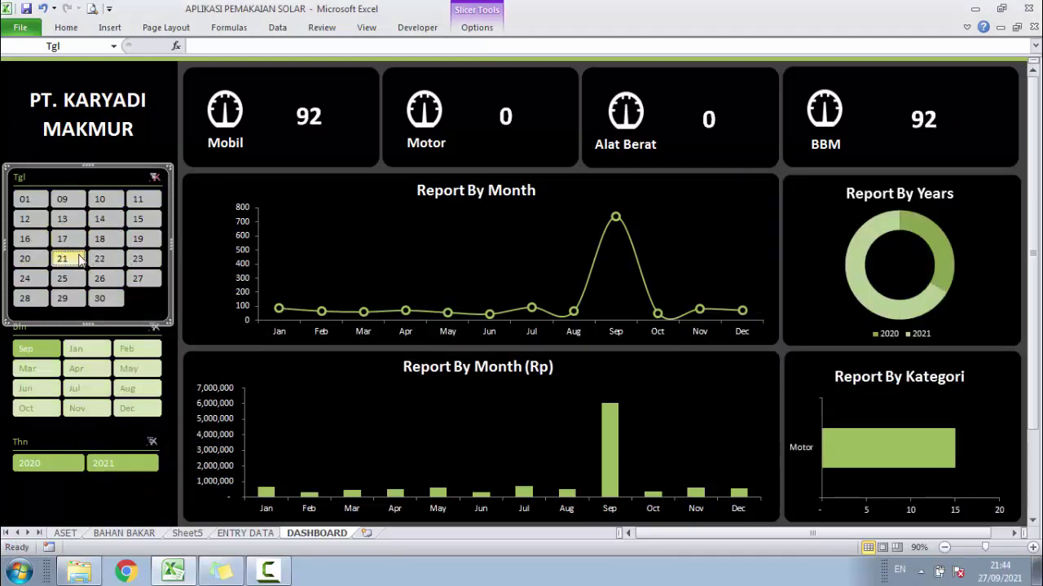
left_click(155, 177)
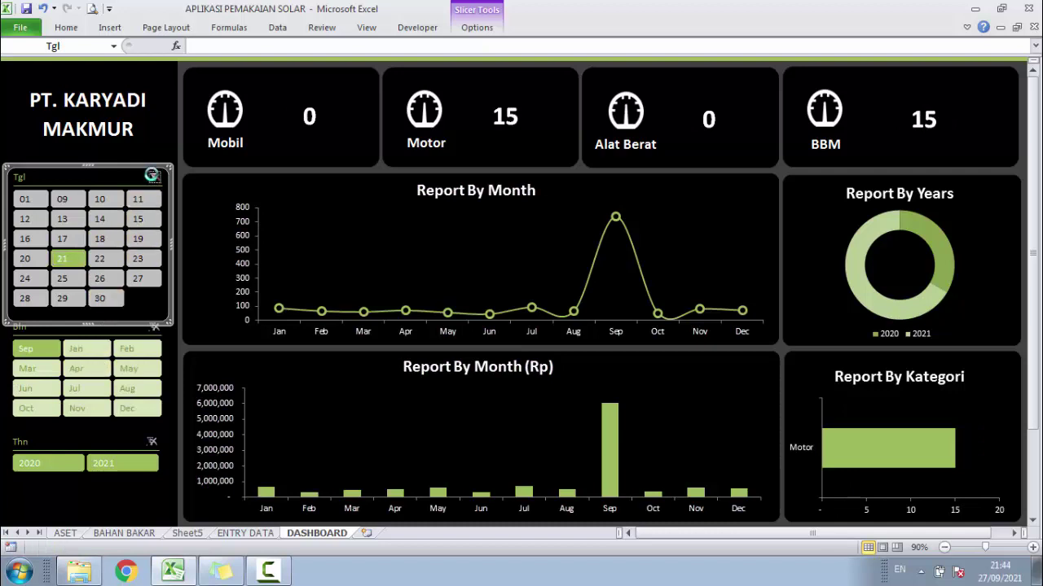
Test June, August, 2021 and 2020 filters, clear them, and select the Thn and Bln slicers
left_click(126, 369)
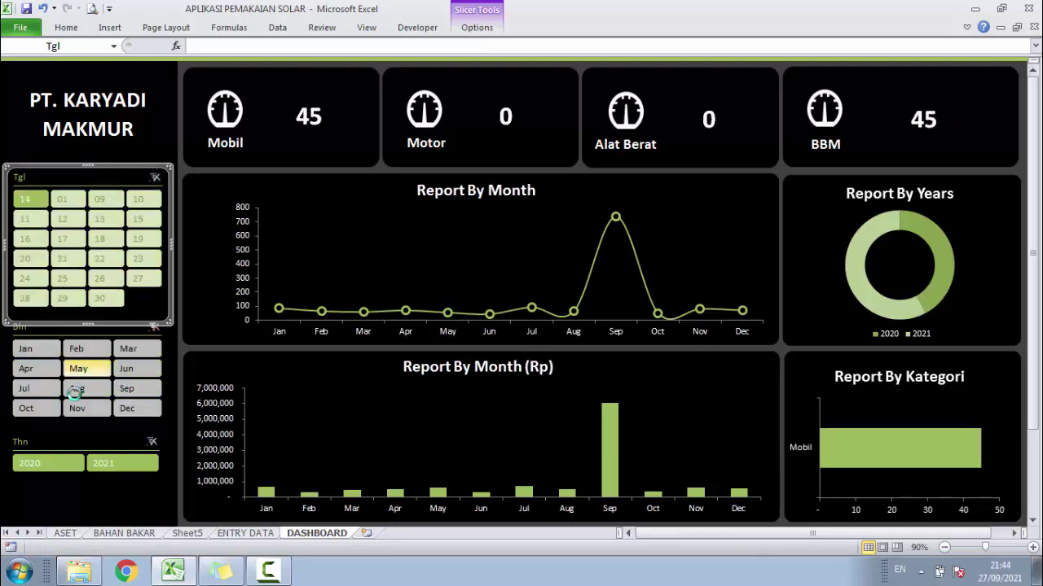
left_click(76, 388)
left_click(123, 463)
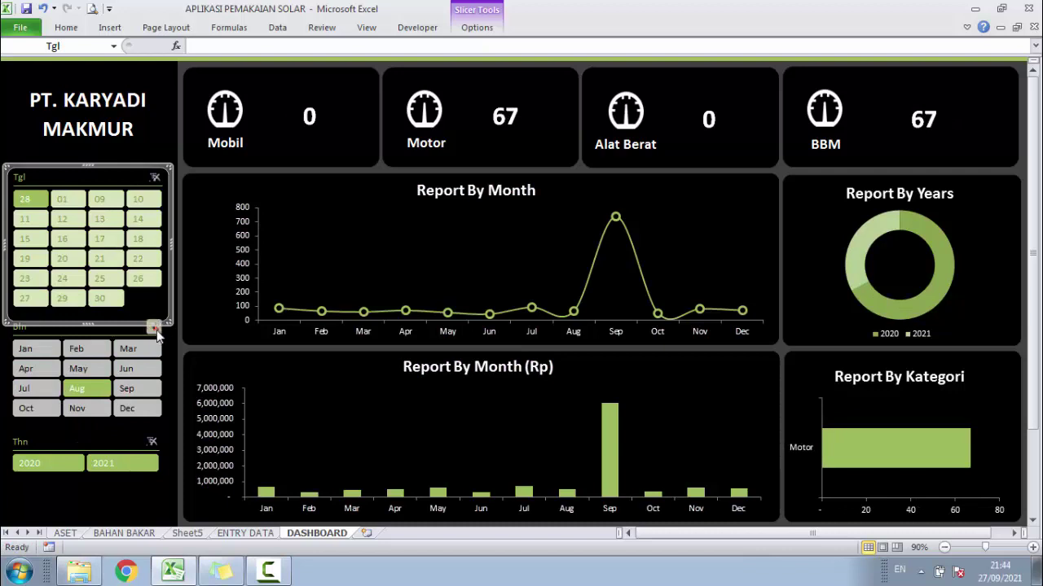
left_click(155, 328)
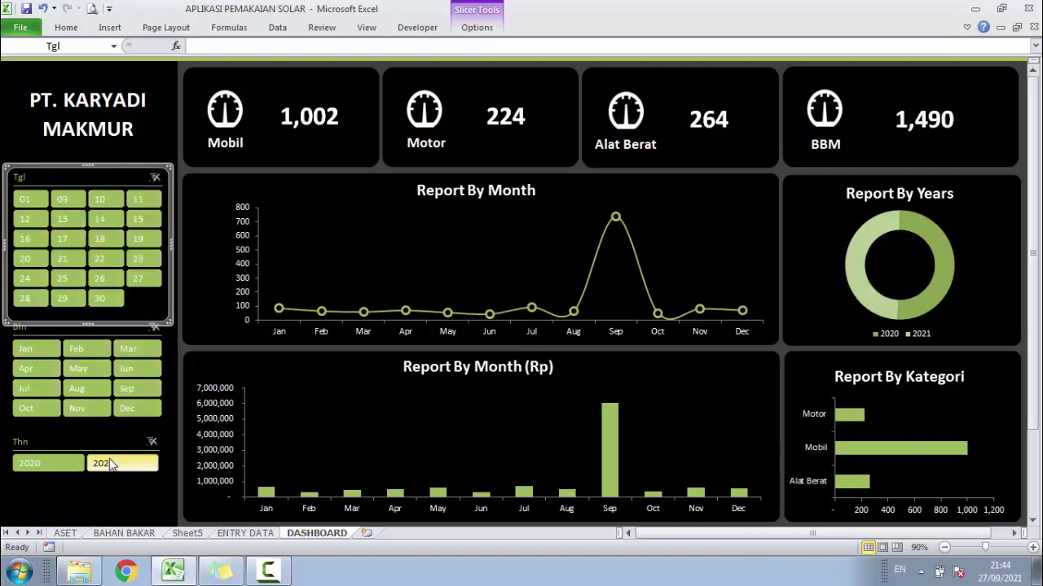
left_click(50, 463)
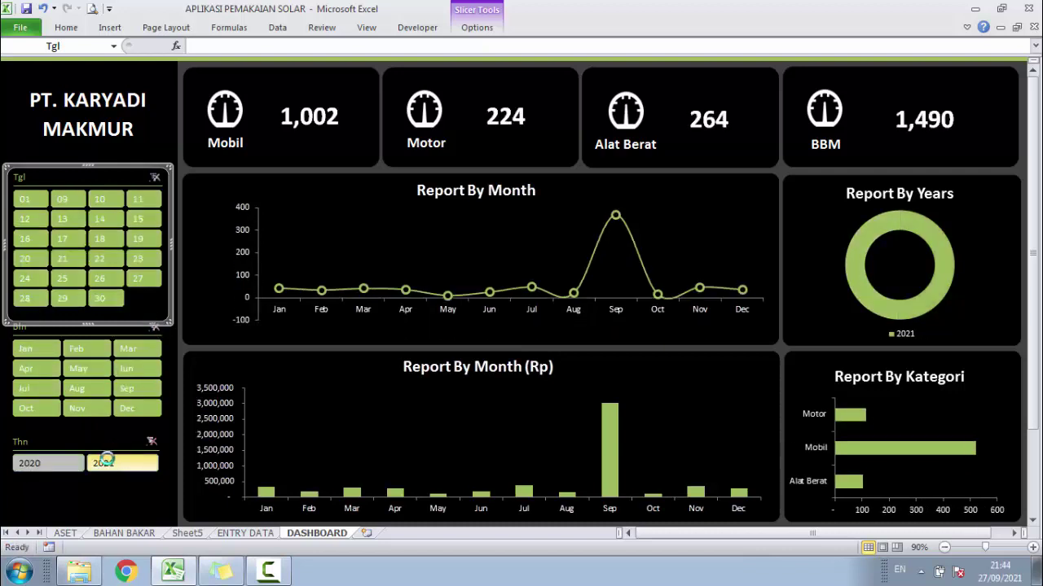
left_click(70, 506)
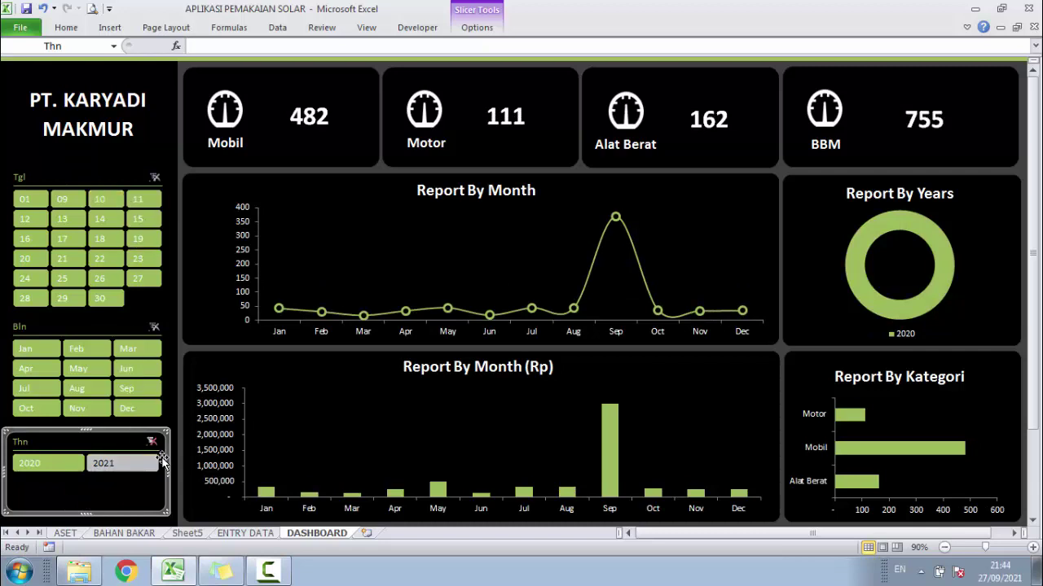
left_click(151, 444)
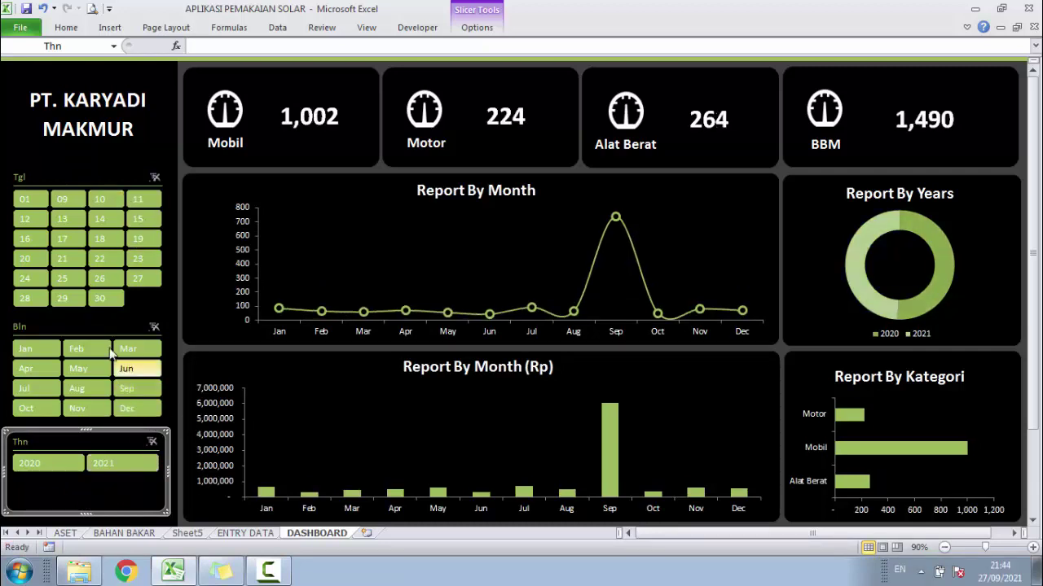
left_click(98, 328, "ctrl")
Group the Tgl, Bln and Thn slicers together
left_click(98, 176, "ctrl")
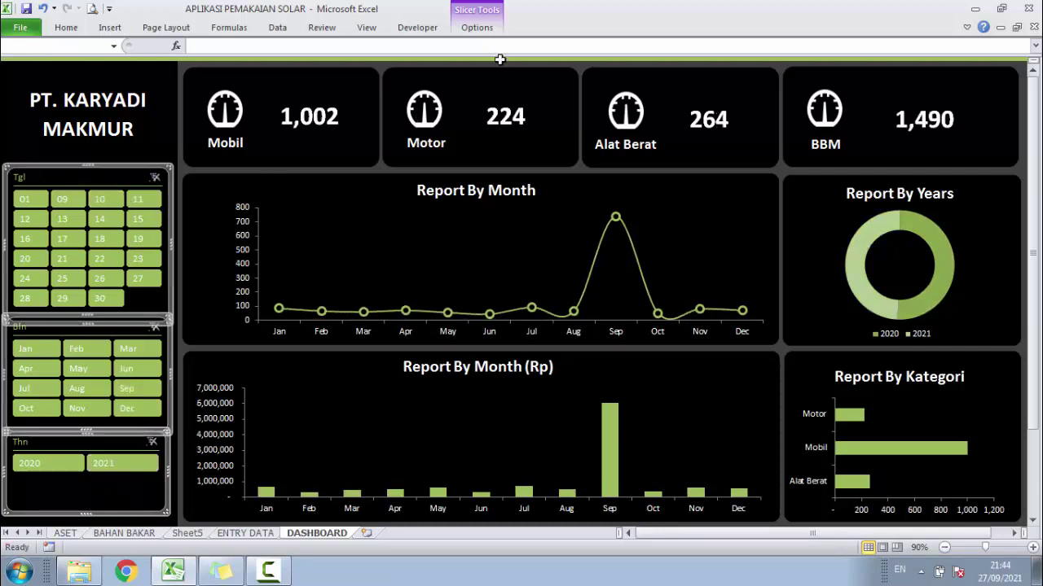
left_click(479, 29)
left_click(644, 64)
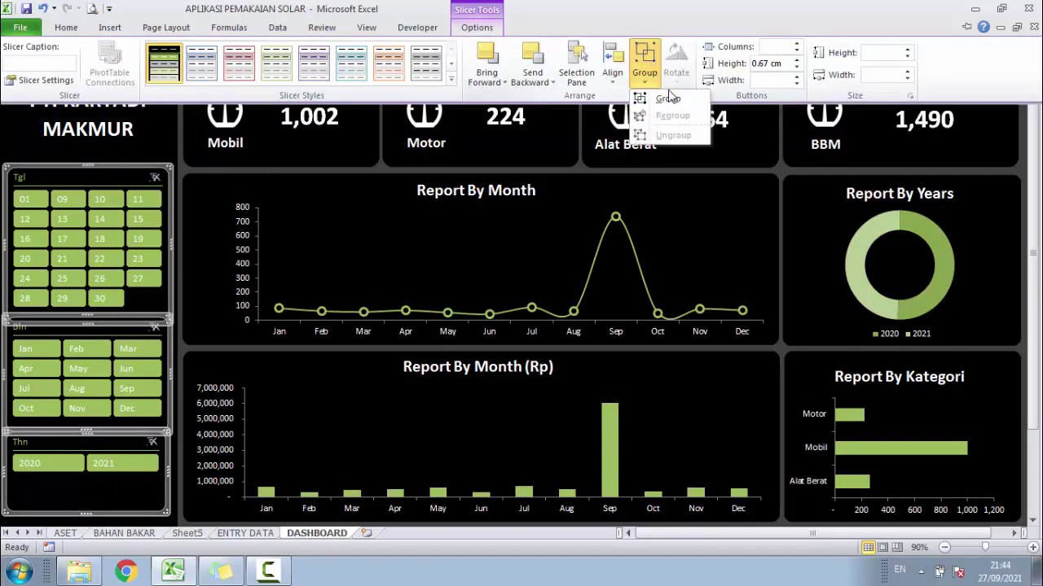
left_click(667, 97)
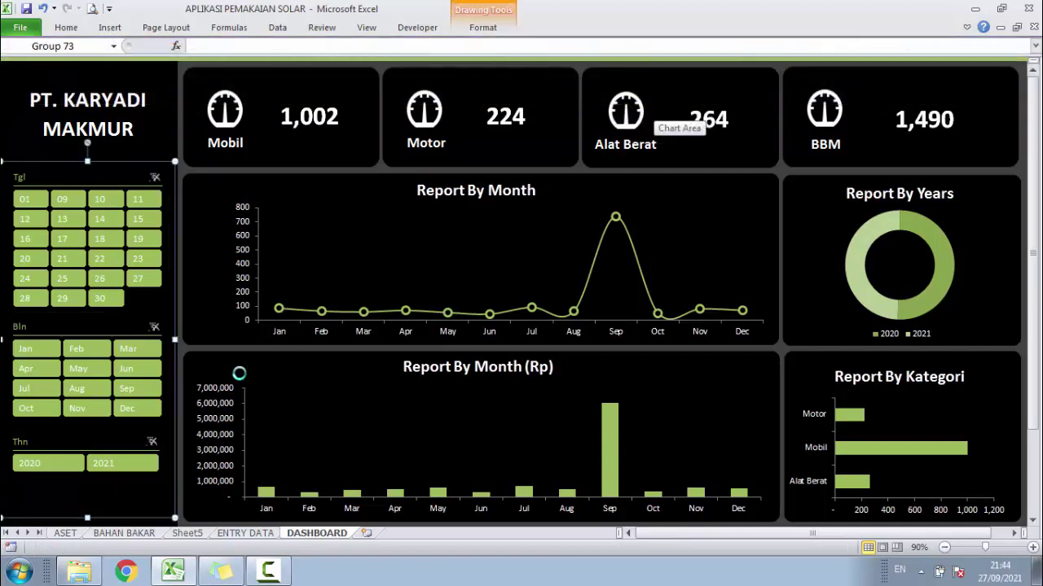
Hide Sheet5 and save the workbook
left_click(200, 533)
right_click(198, 533)
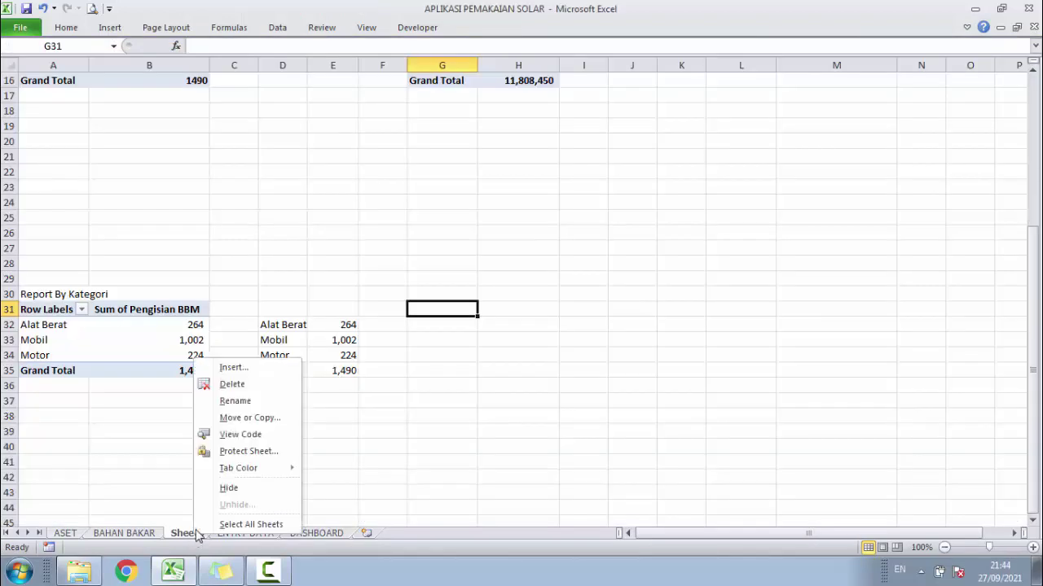
left_click(238, 491)
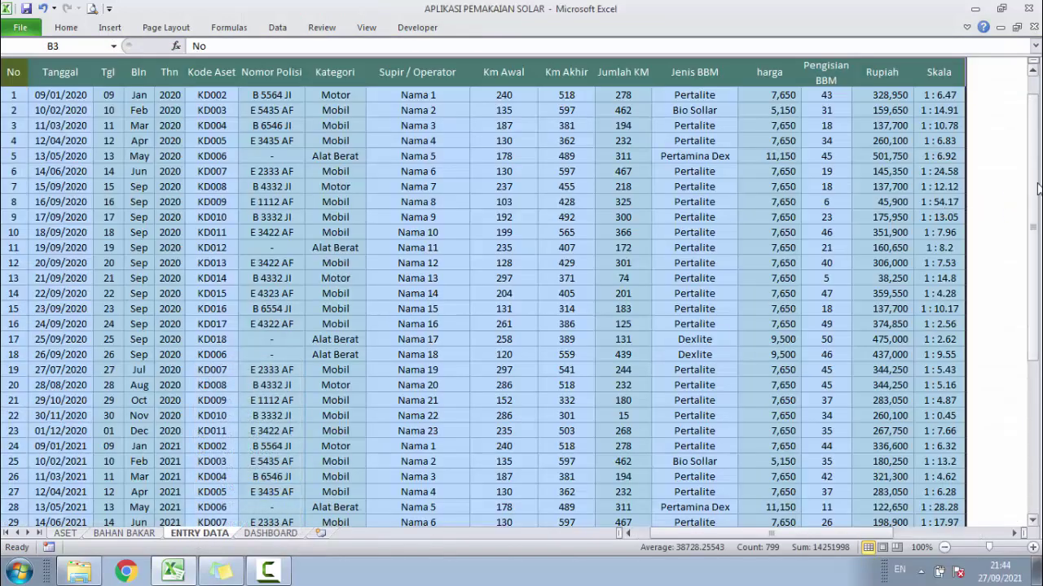
scroll(1014, 199, "up", 1)
left_click(75, 78)
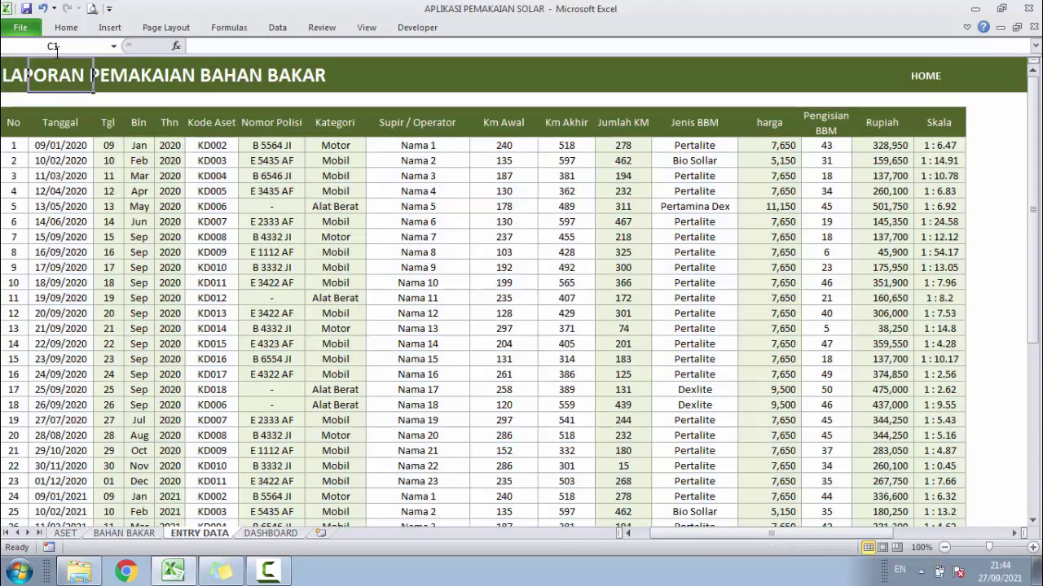
left_click(26, 9)
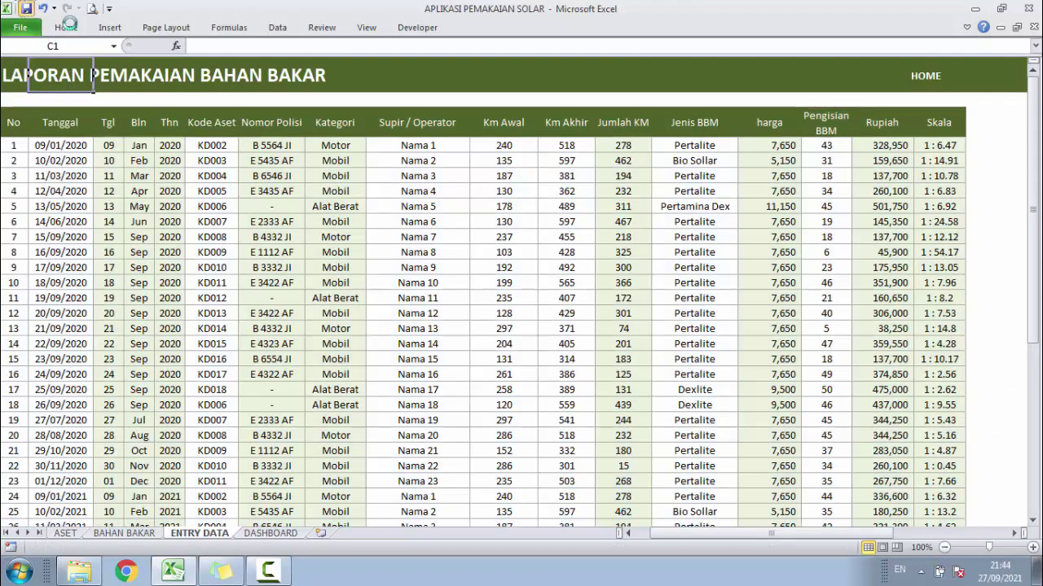
Hide the formula bar on the DASHBOARD sheet and save again
left_click(259, 534)
left_click(132, 137)
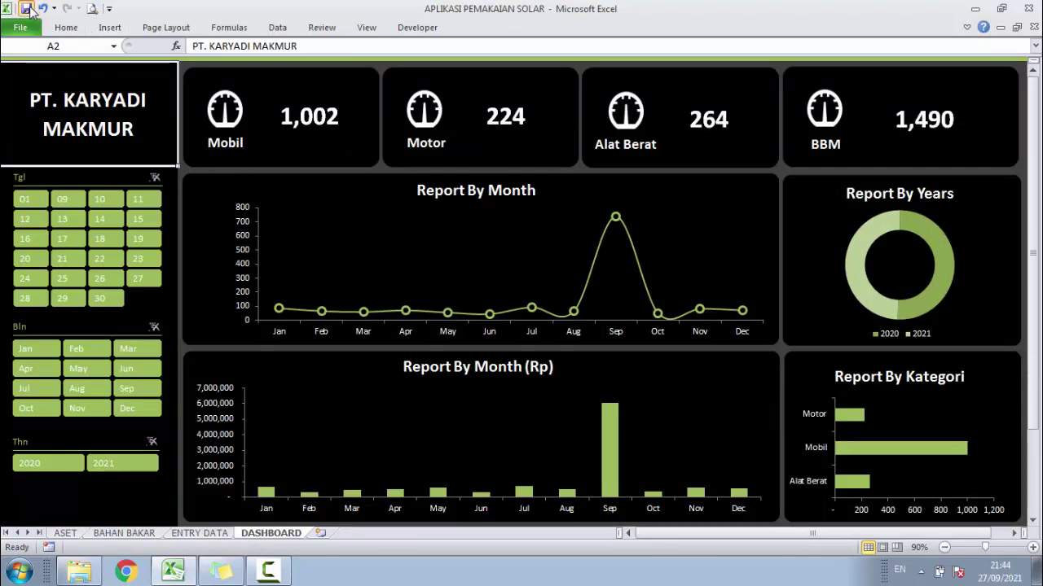
left_click(366, 27)
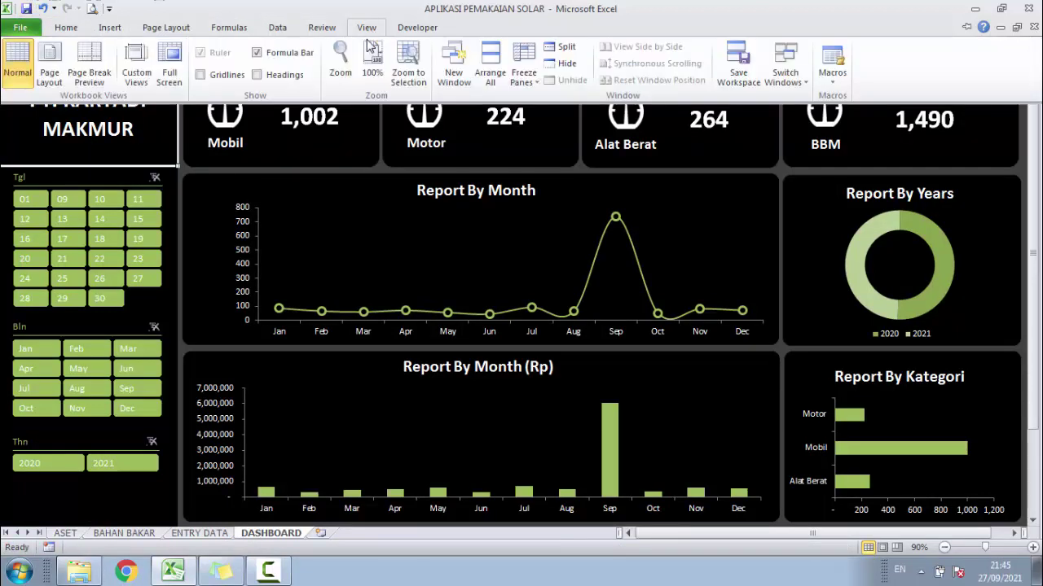
left_click(284, 57)
left_click(30, 10)
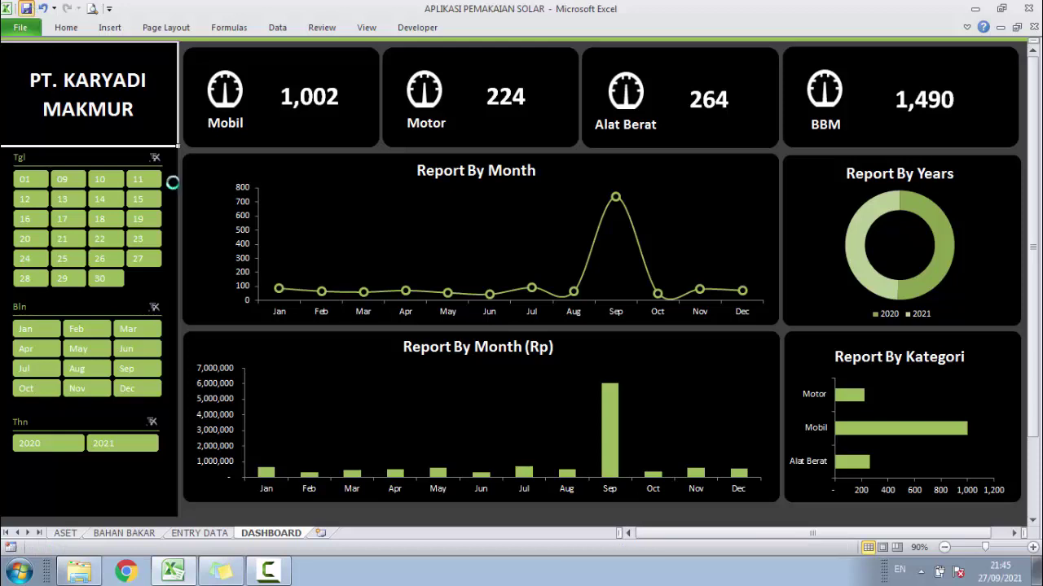